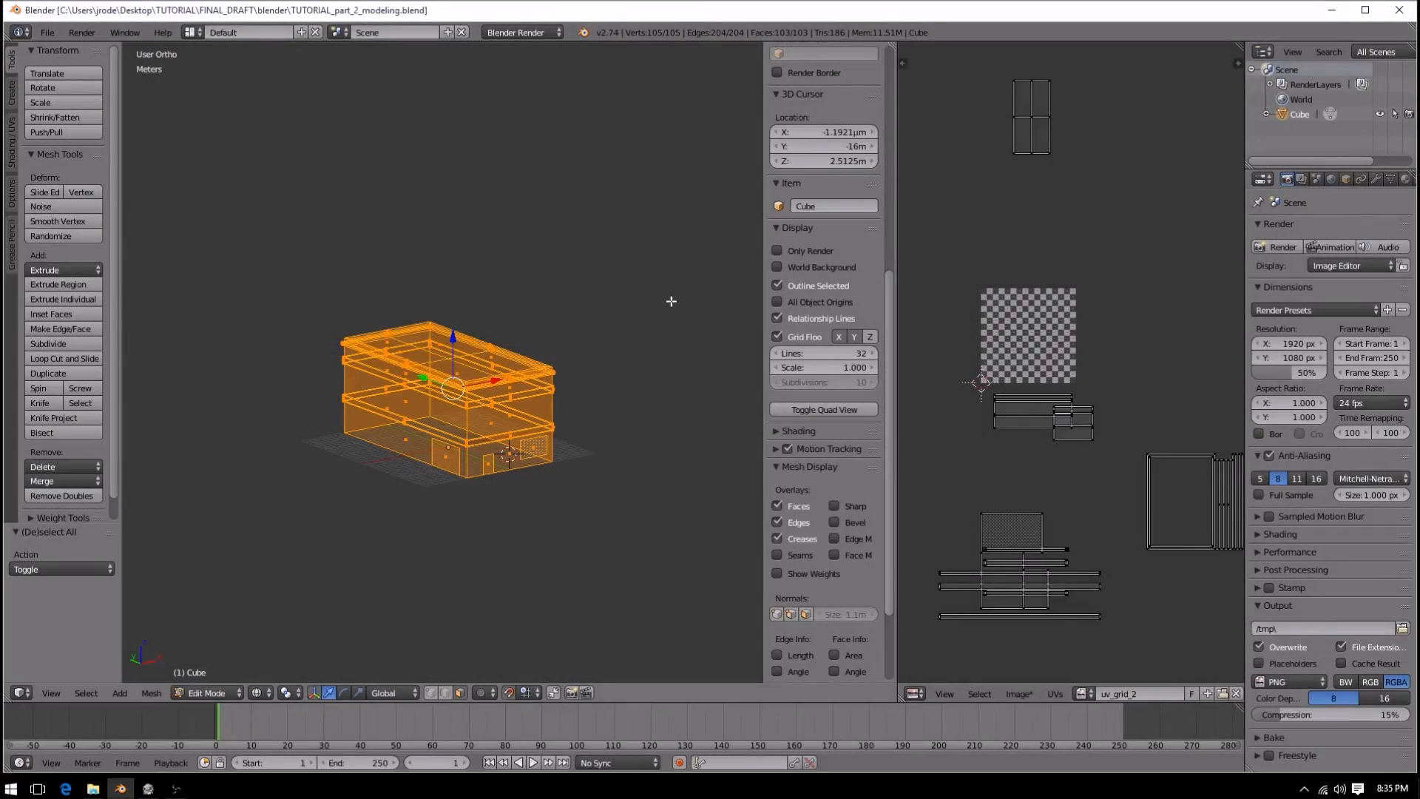
- Deselect the whole building mesh and show it in solid shading with edge selection mode
mouse_move(1144, 584)
middle_down()
mouse_move(1135, 573)
mouse_move(1135, 596)
middle_up()
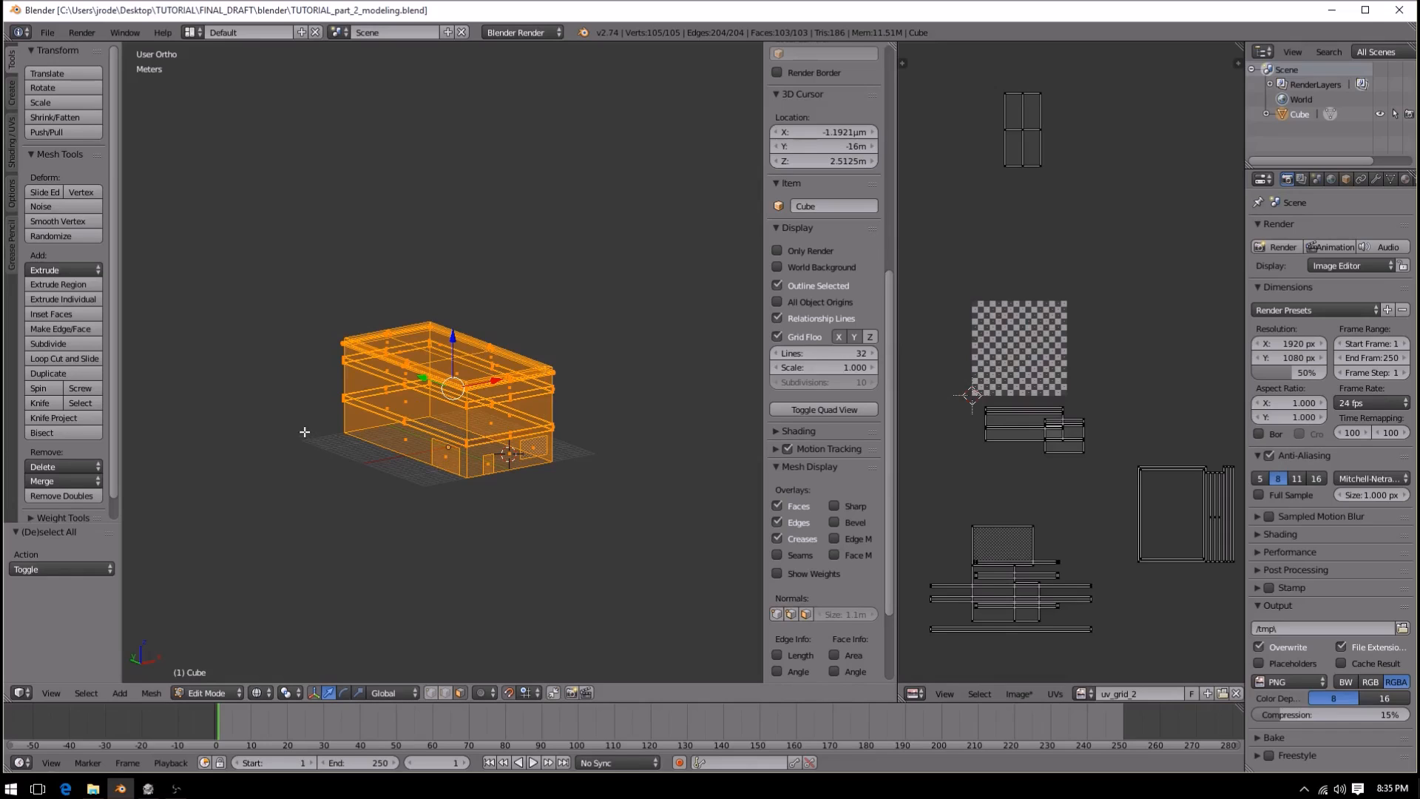
scroll(304, 432, up, 3)
scroll(307, 406, up, 1)
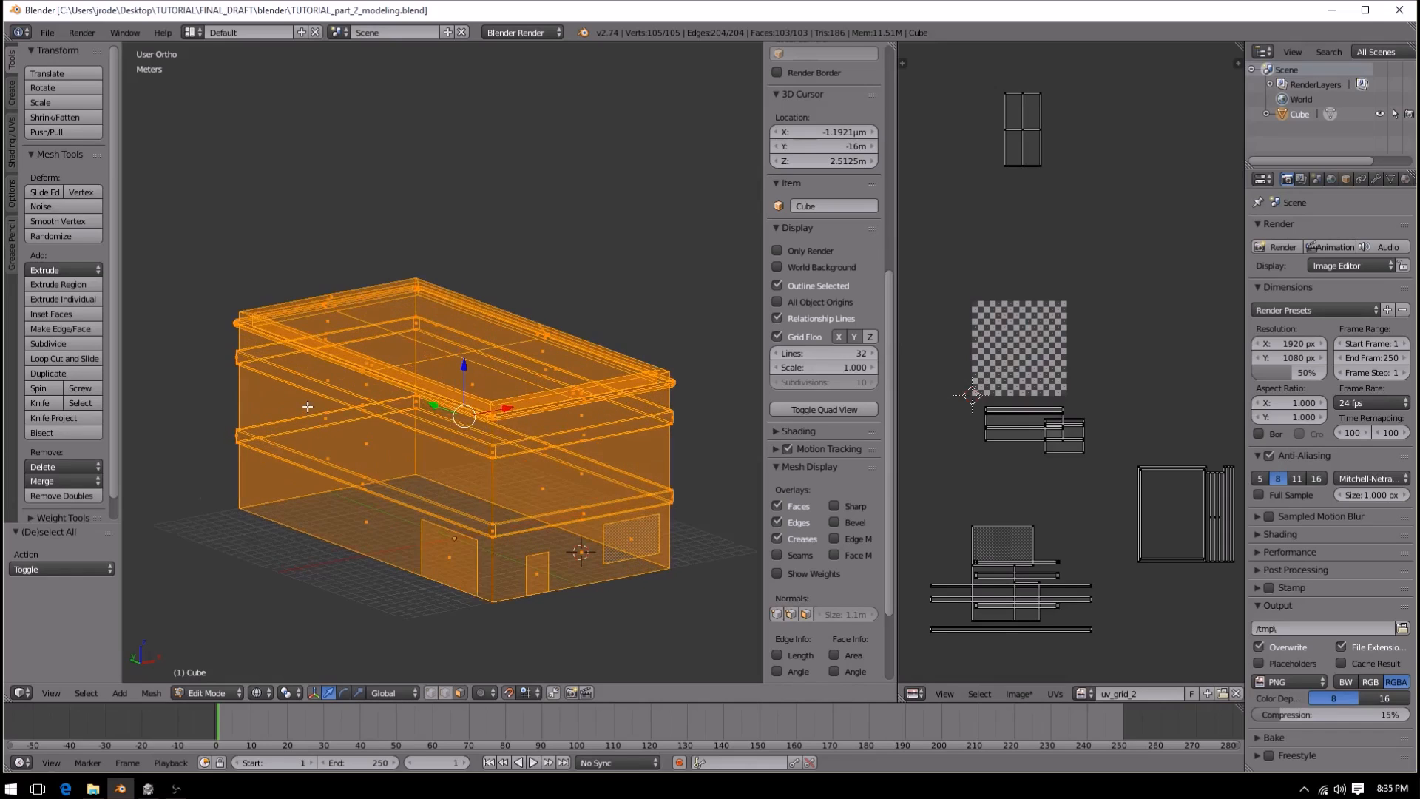
key(a)
key(z)
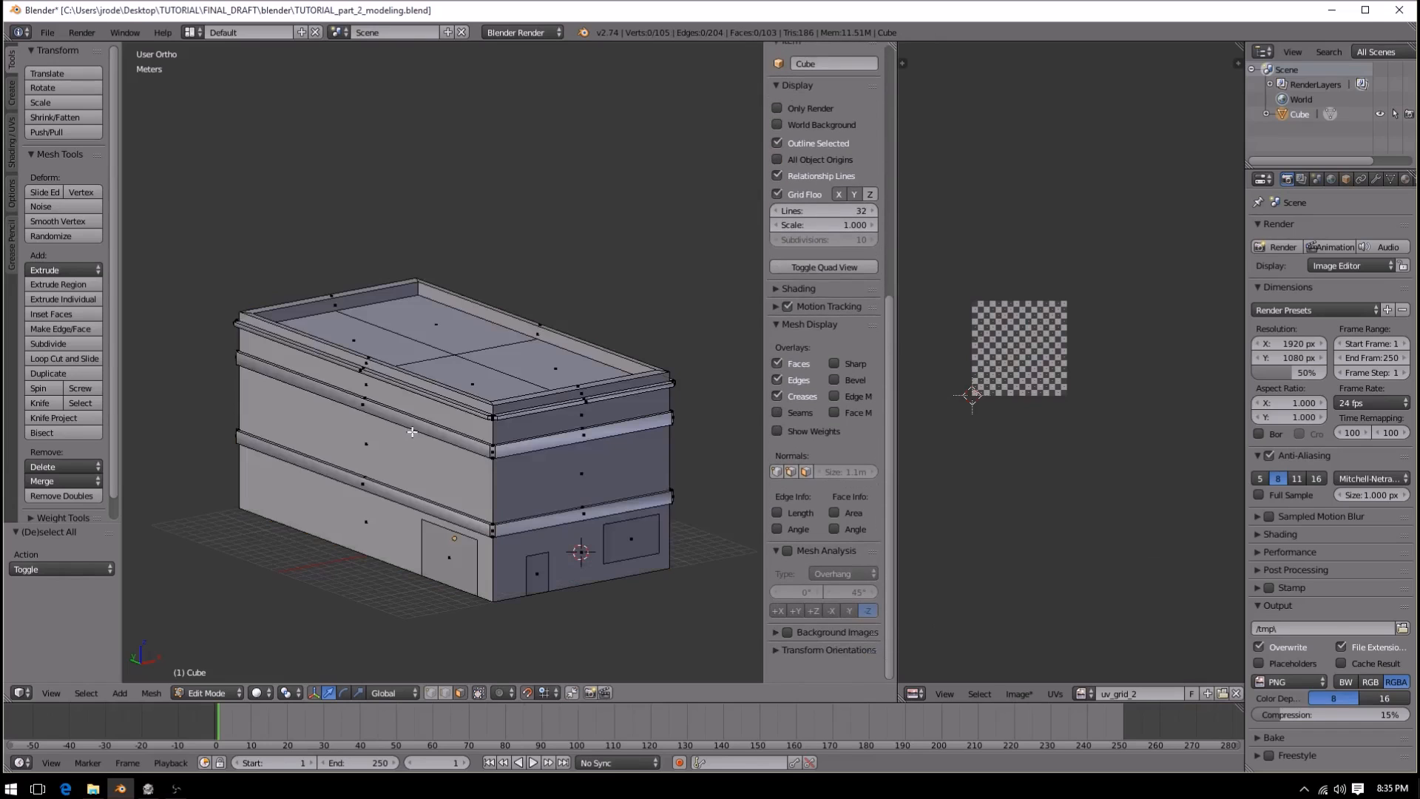
middle_drag(404, 452, 585, 467)
click(447, 693)
middle_drag(585, 479, 496, 500)
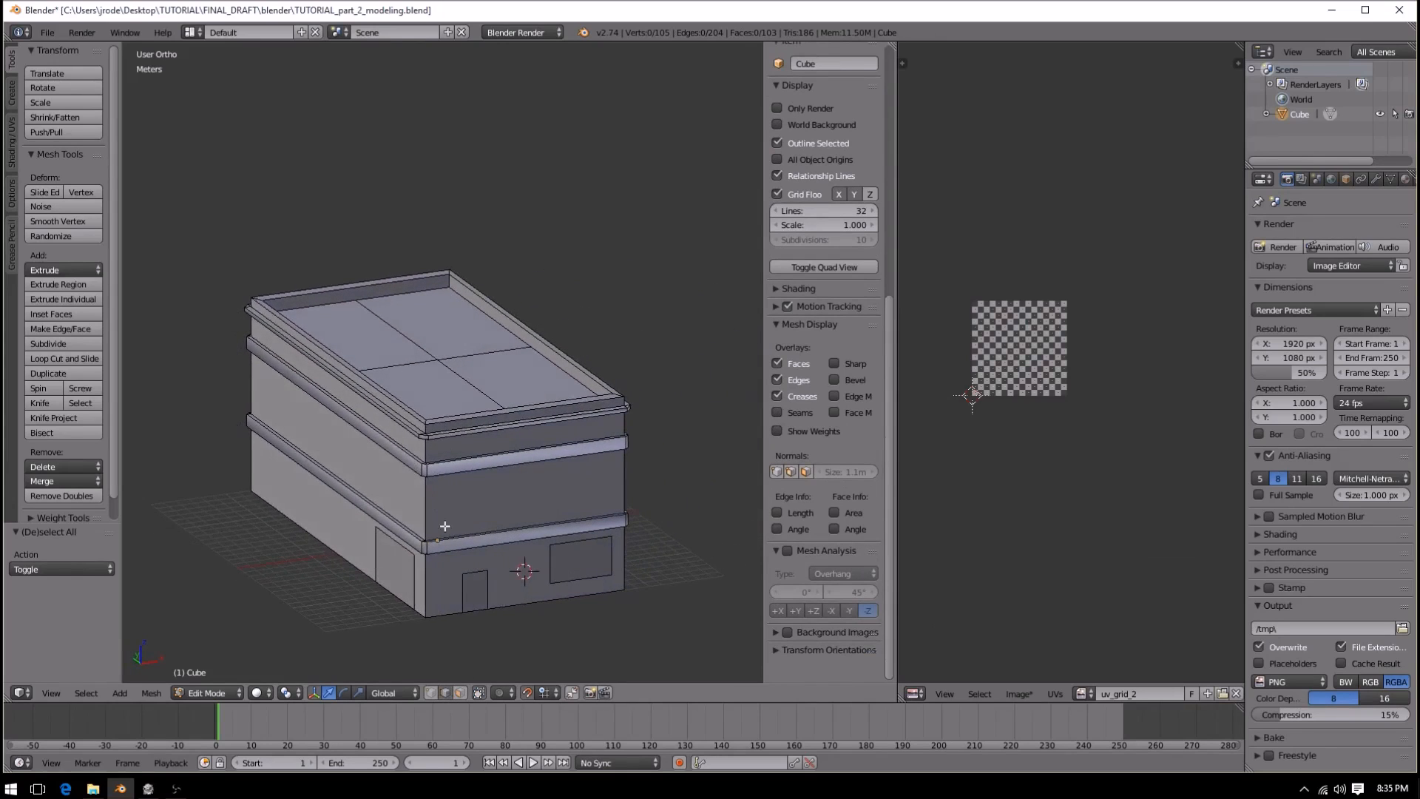
- Examine the building's walls, ledges, roof rim, door and window outlines from all sides
middle_drag(599, 475, 515, 481)
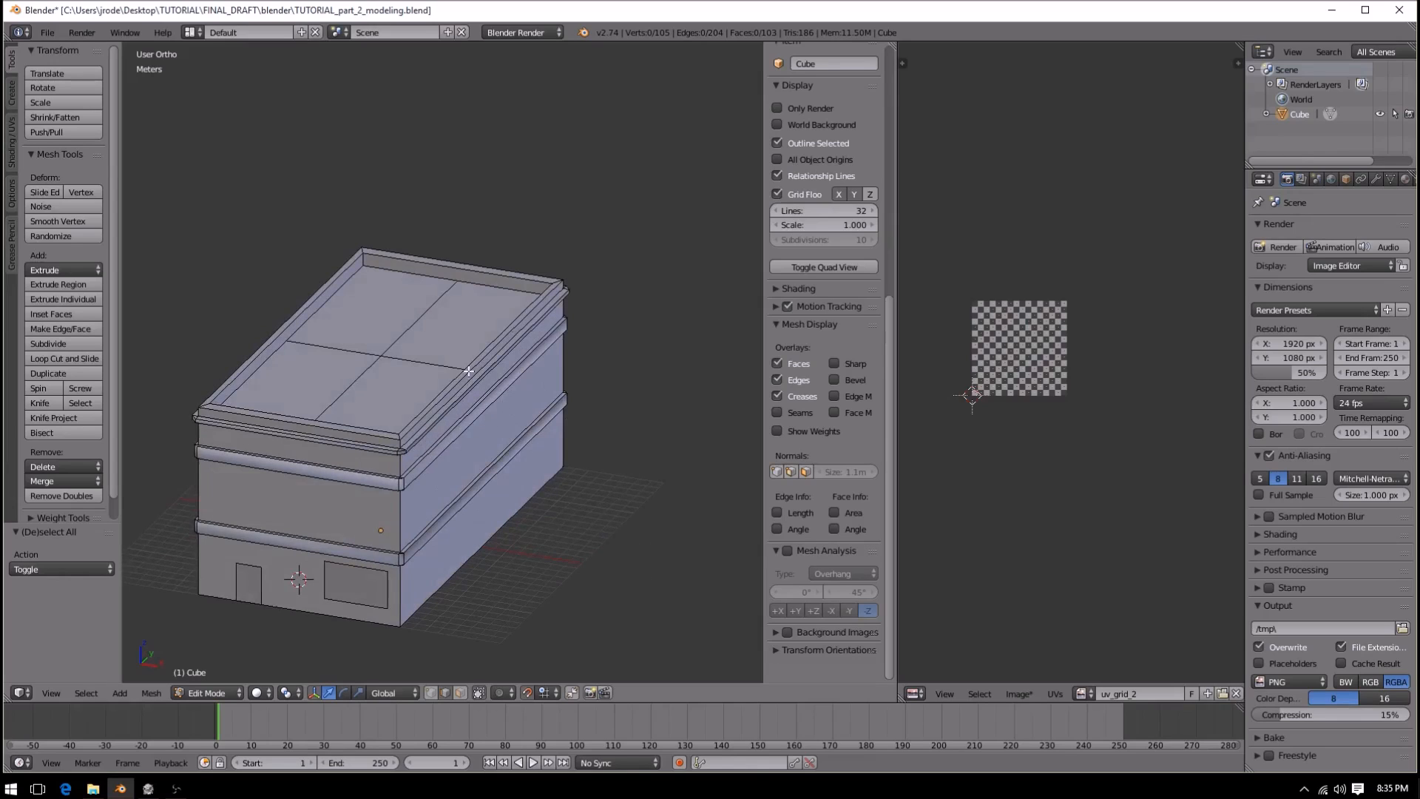
middle_drag(420, 529, 515, 505)
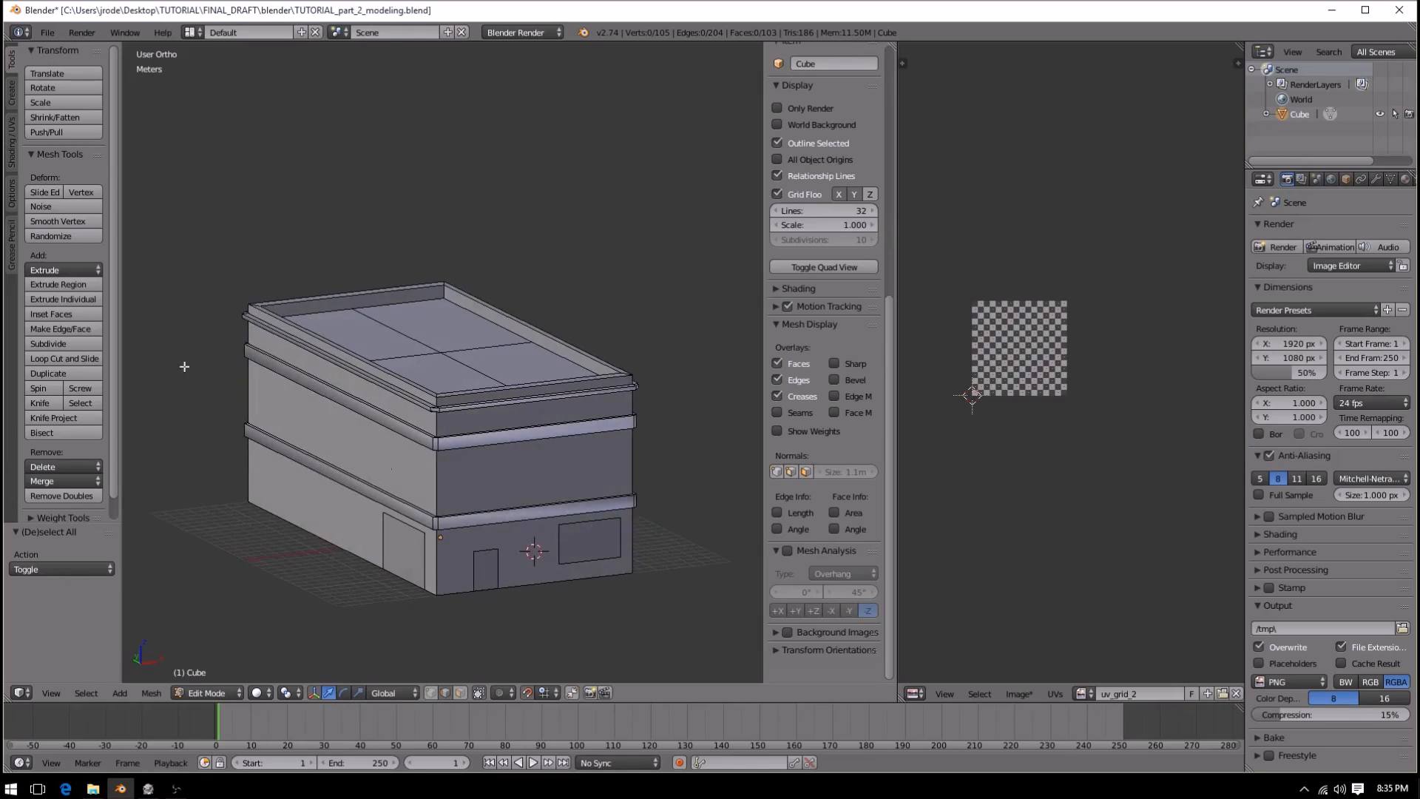
middle_drag(258, 462, 331, 505)
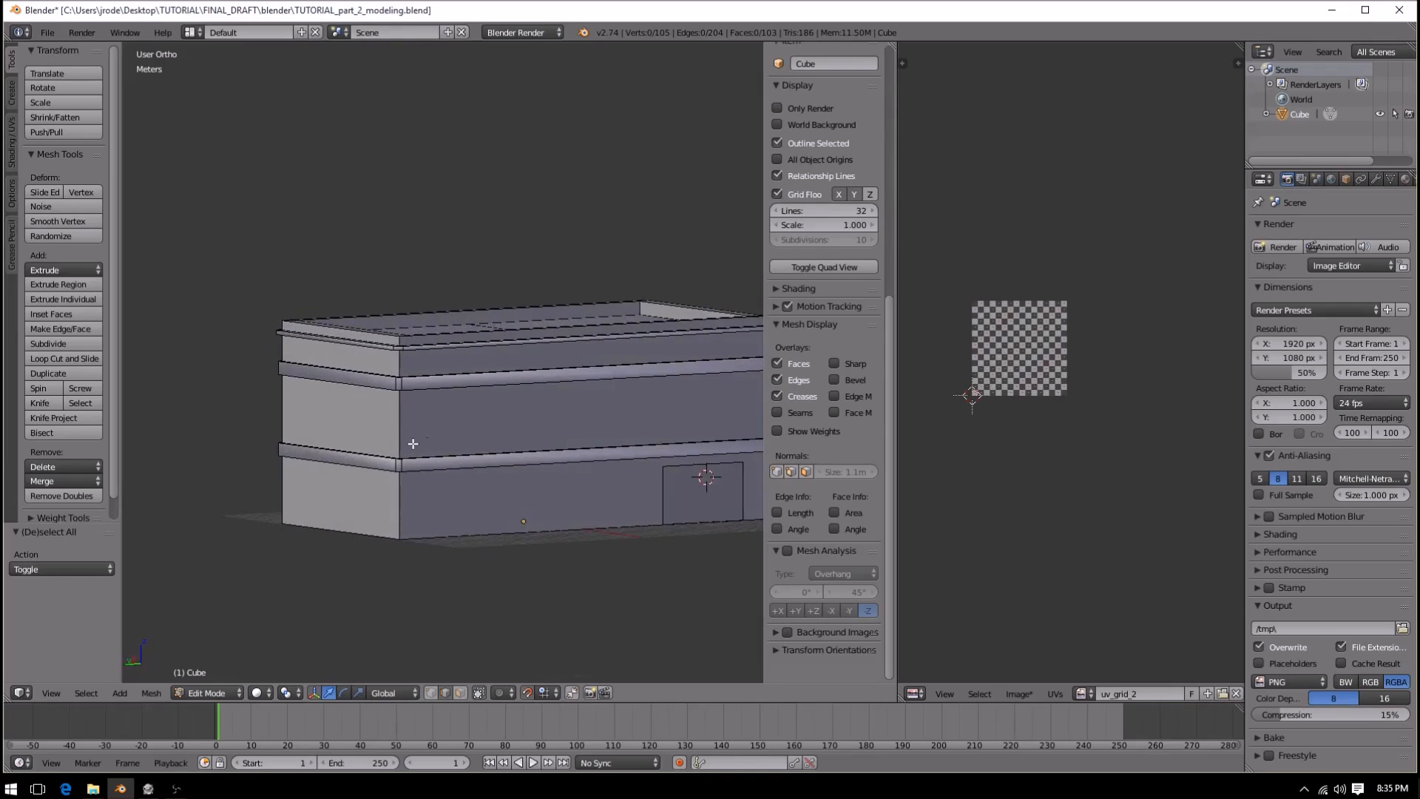
middle_drag(605, 412, 473, 477)
middle_drag(542, 539, 437, 481)
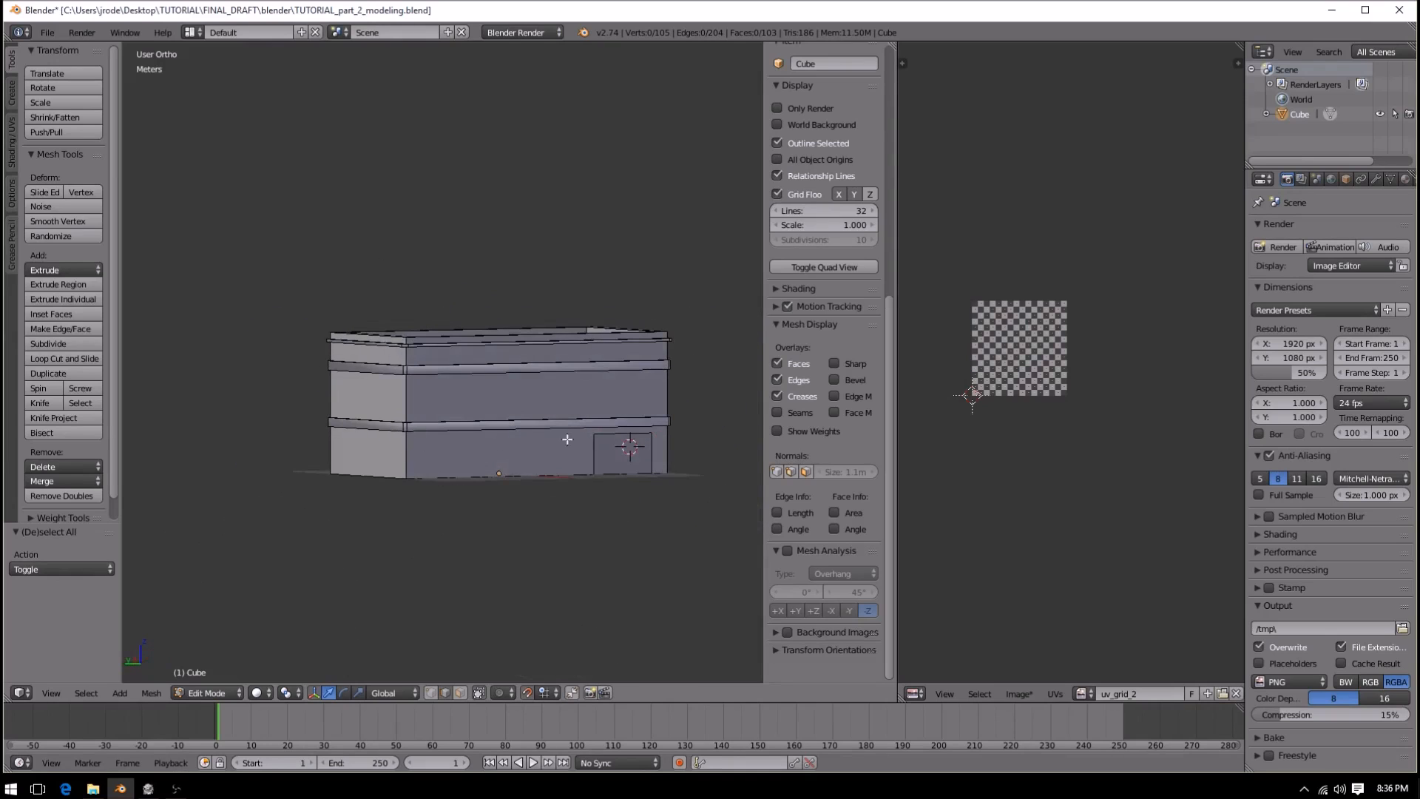
middle_drag(622, 420, 345, 463)
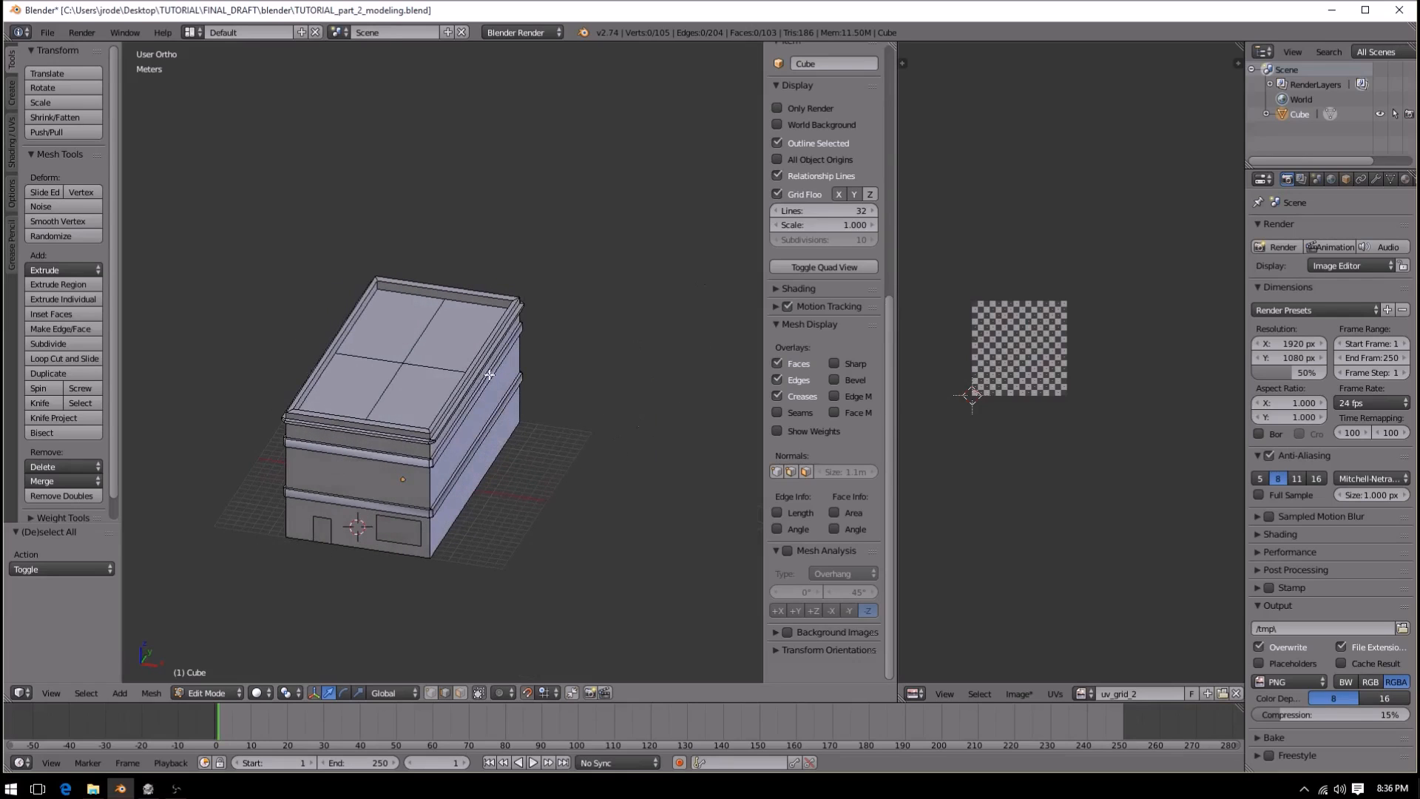
scroll(444, 488, up, 4)
middle_drag(508, 533, 455, 465)
middle_drag(548, 436, 711, 457)
middle_drag(451, 564, 497, 513)
scroll(473, 451, up, 3)
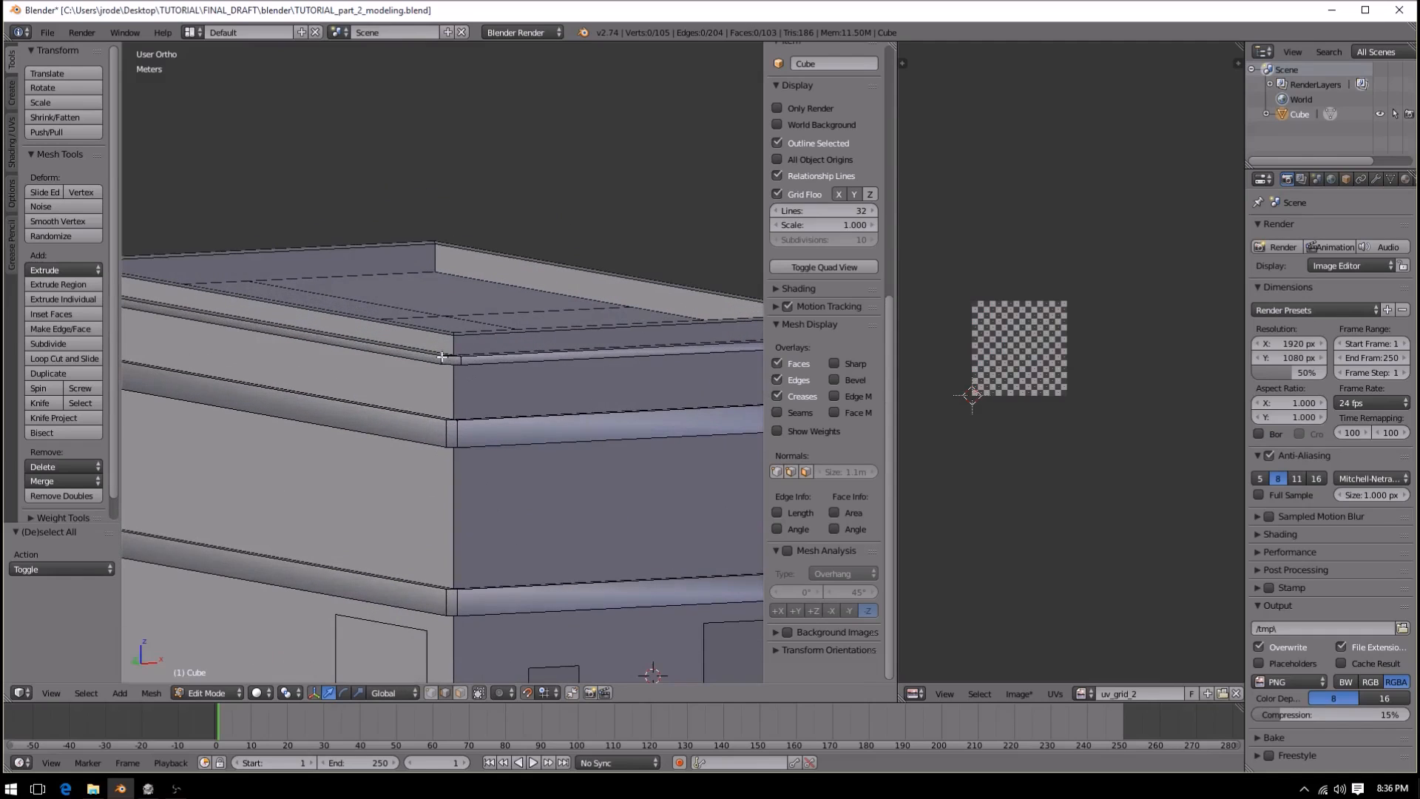
scroll(504, 429, down, 4)
middle_drag(427, 477, 487, 519)
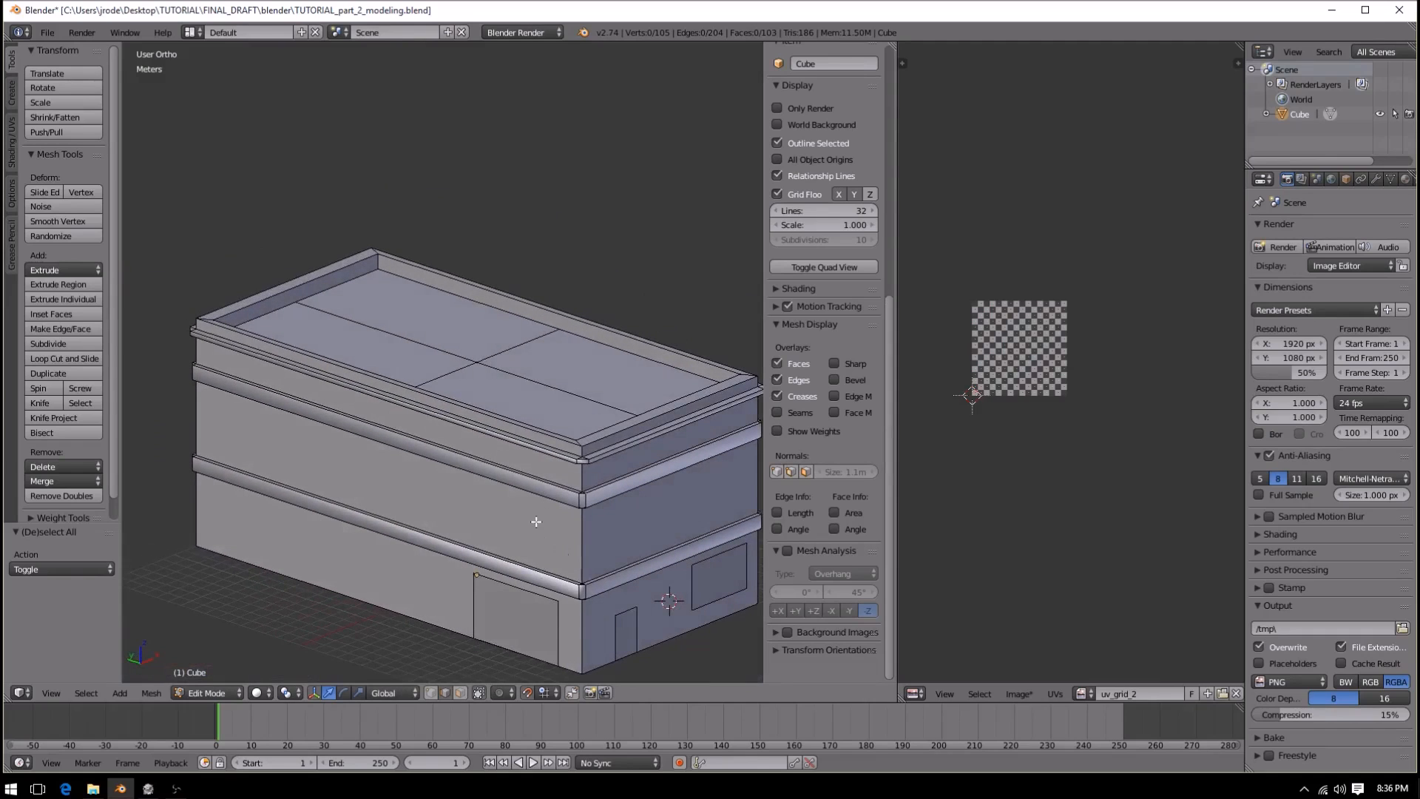
scroll(481, 521, up, 3)
scroll(482, 521, down, 3)
shift+middle_drag(621, 489, 544, 470)
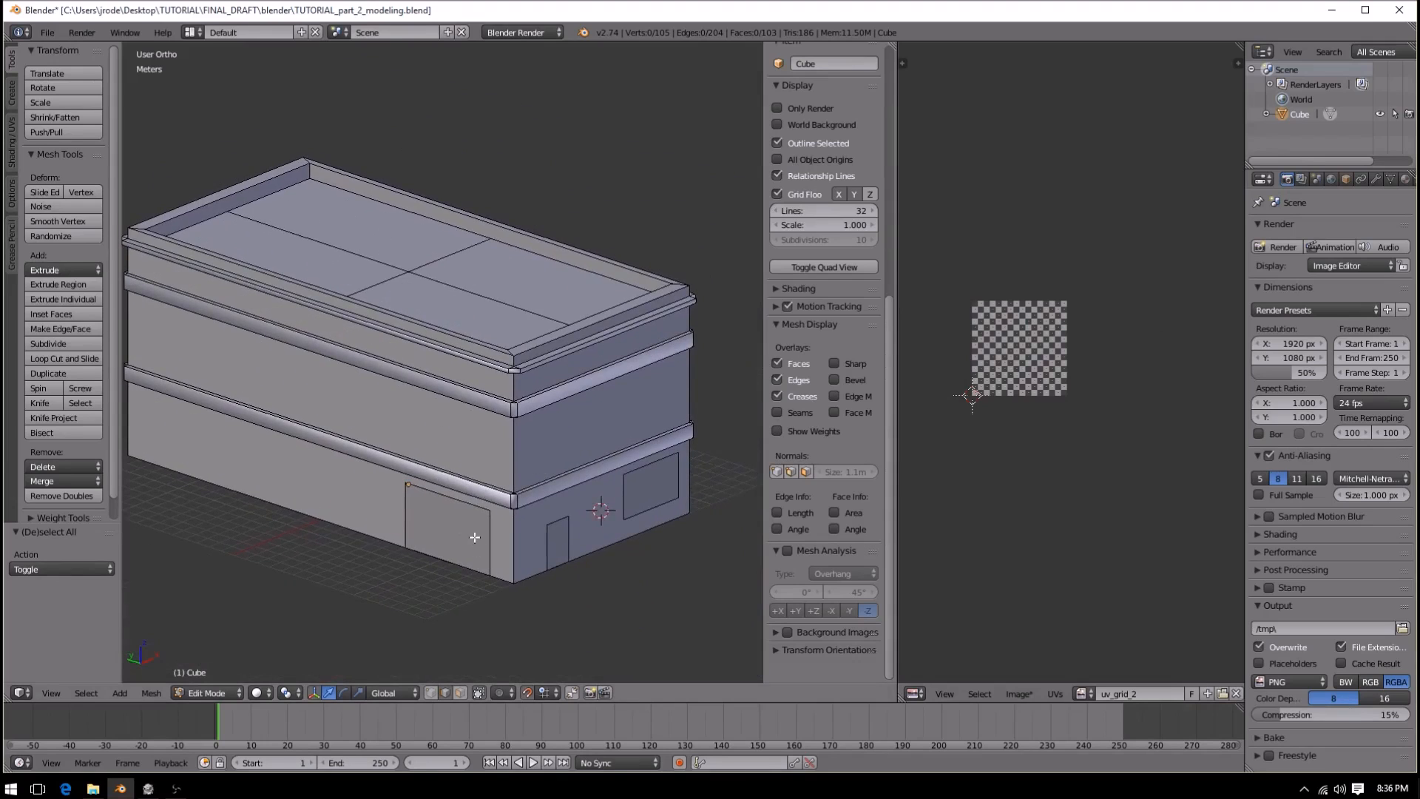
scroll(475, 538, up, 3)
scroll(519, 443, down, 4)
- Widen the UV/Image Editor at the expense of the 3D view, leaving the mesh deselected
key(a)
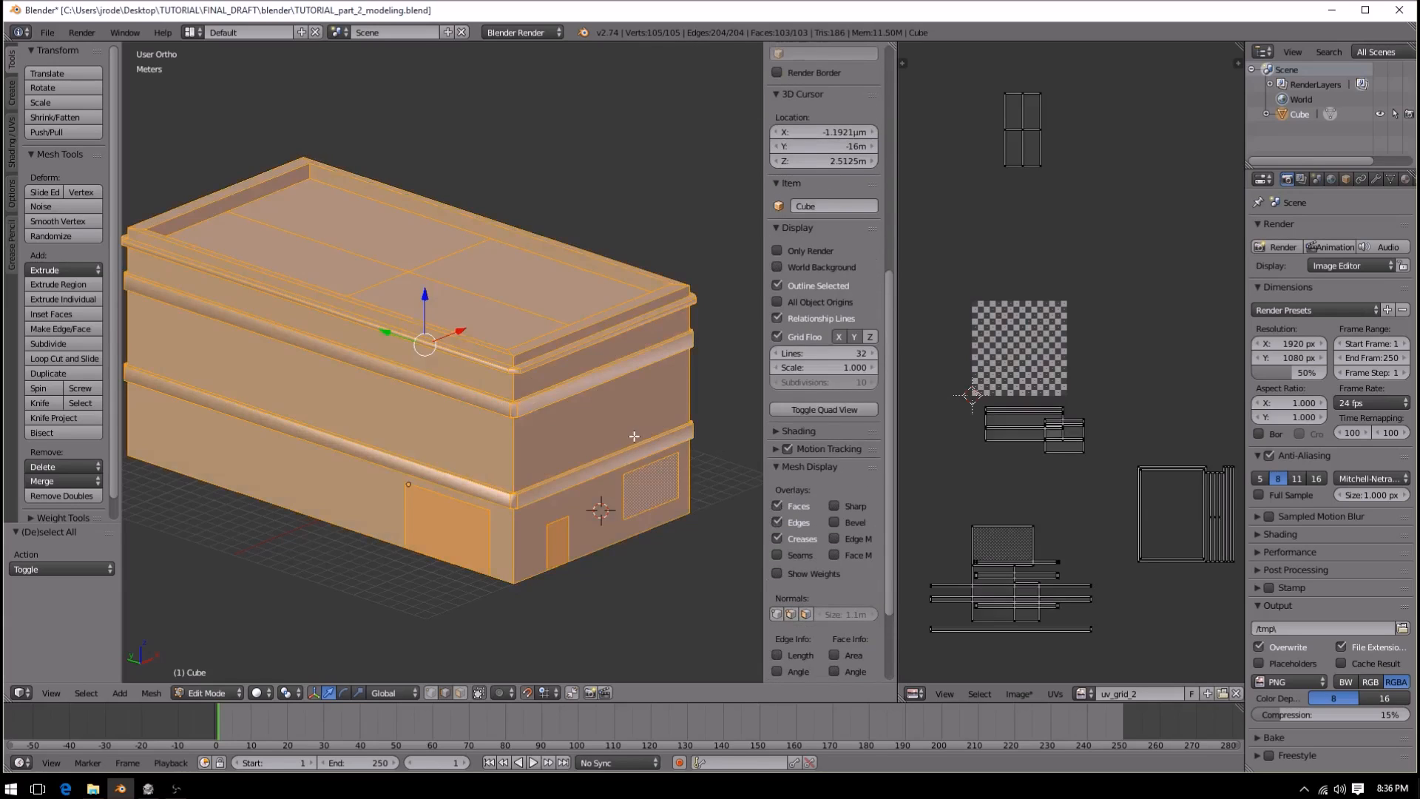
key(a)
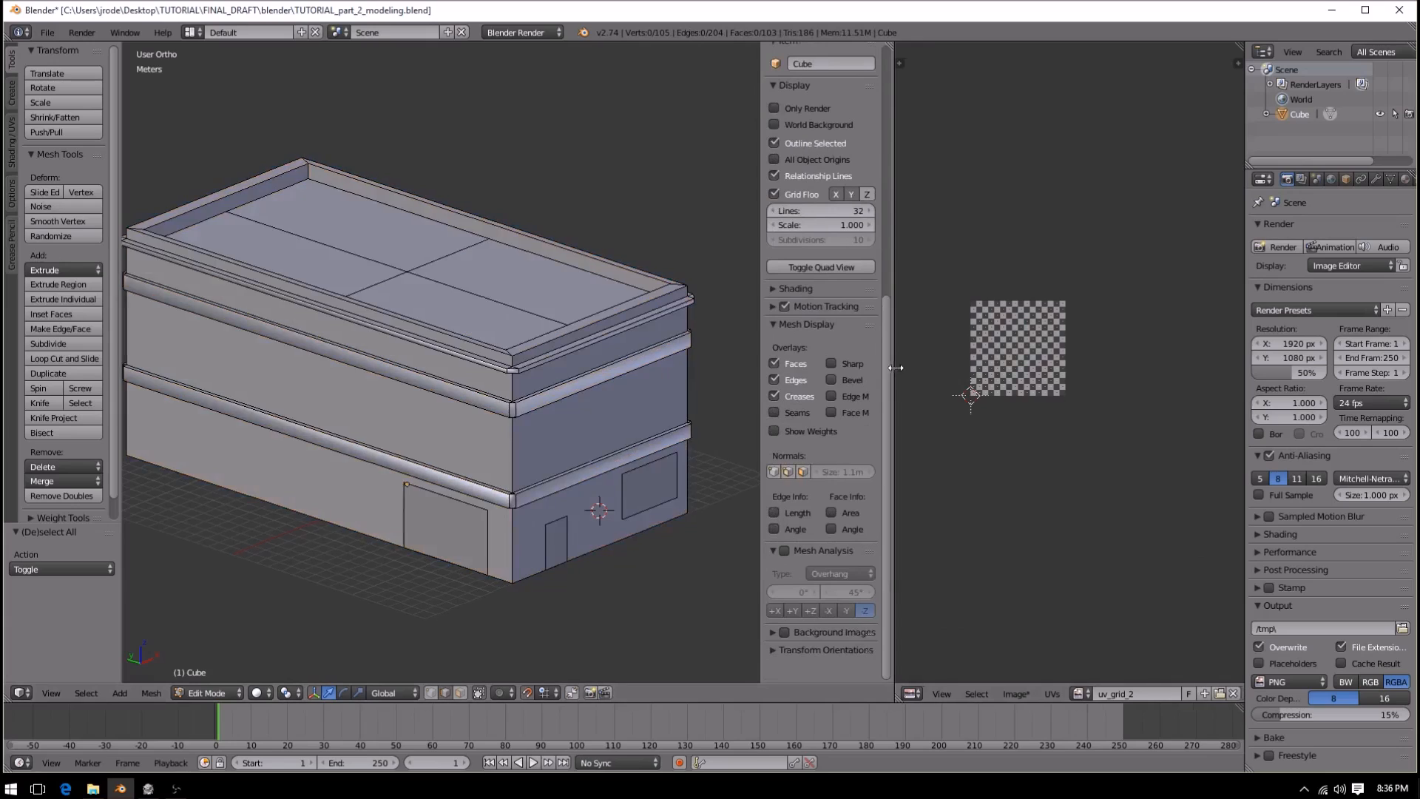
drag(899, 367, 787, 376)
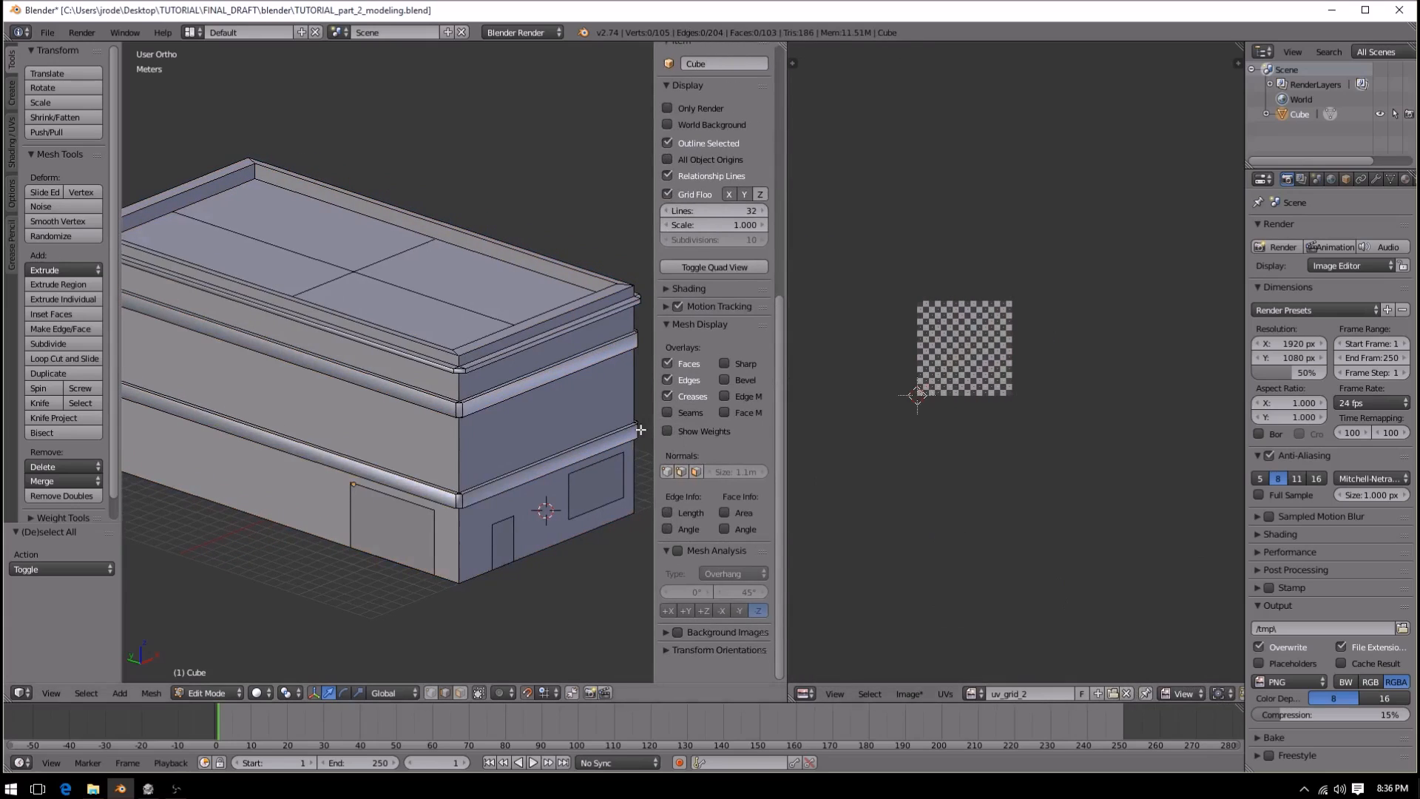
scroll(1226, 681, down, 2)
- Turn on synchronised selection between the UV editor and the mesh
middle_drag(1218, 690, 1098, 701)
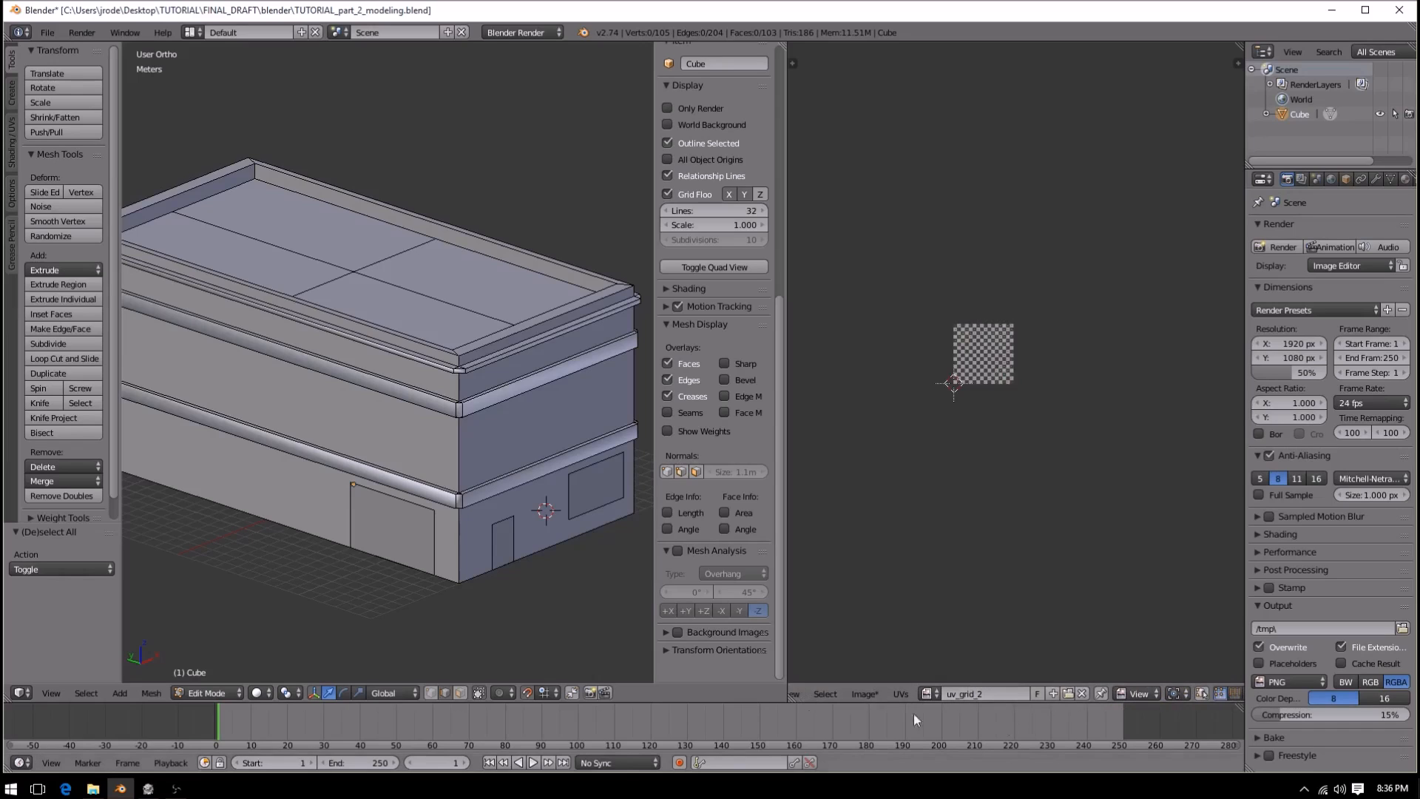
middle_drag(921, 690, 965, 690)
scroll(965, 690, down, 8)
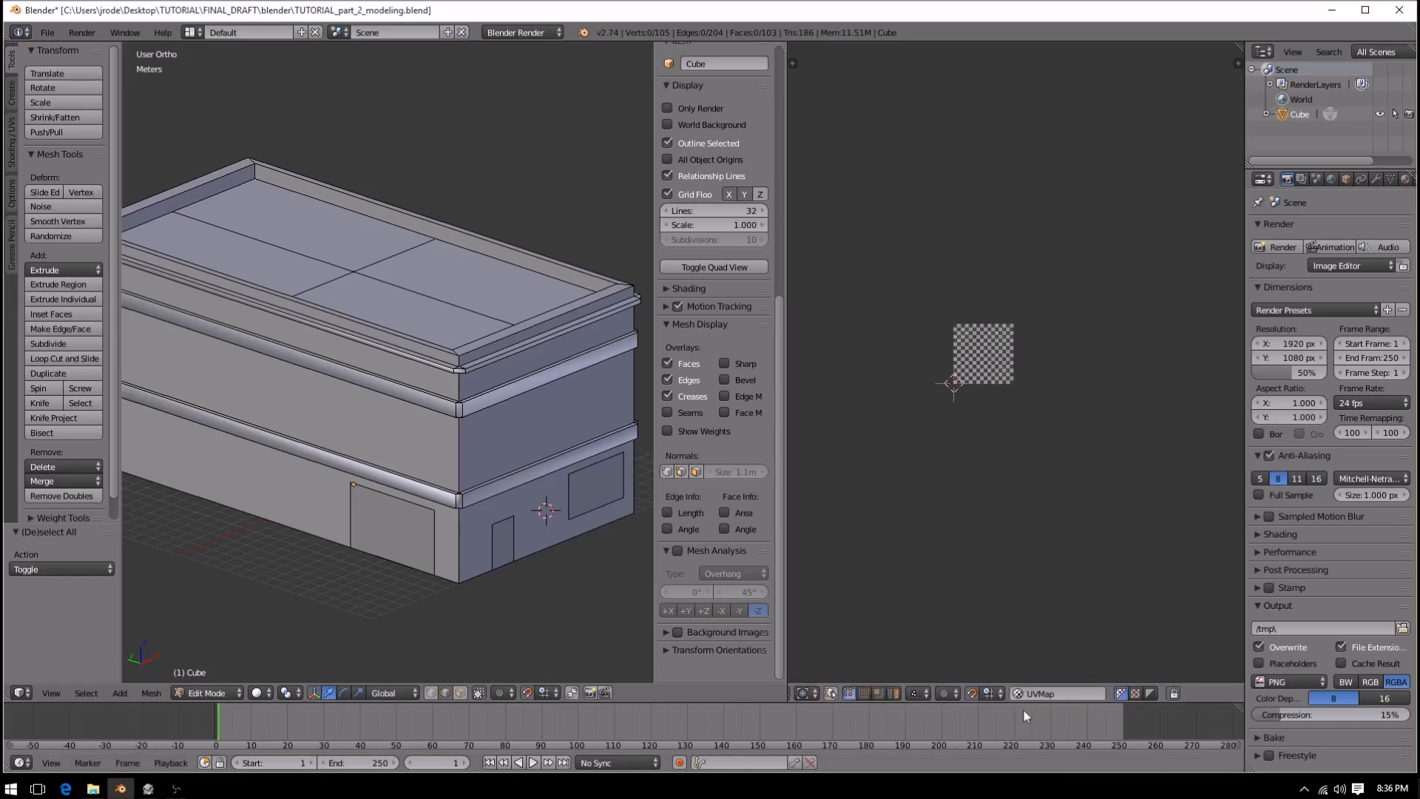
scroll(1020, 696, up, 11)
scroll(1025, 697, up, 4)
scroll(1025, 695, up, 5)
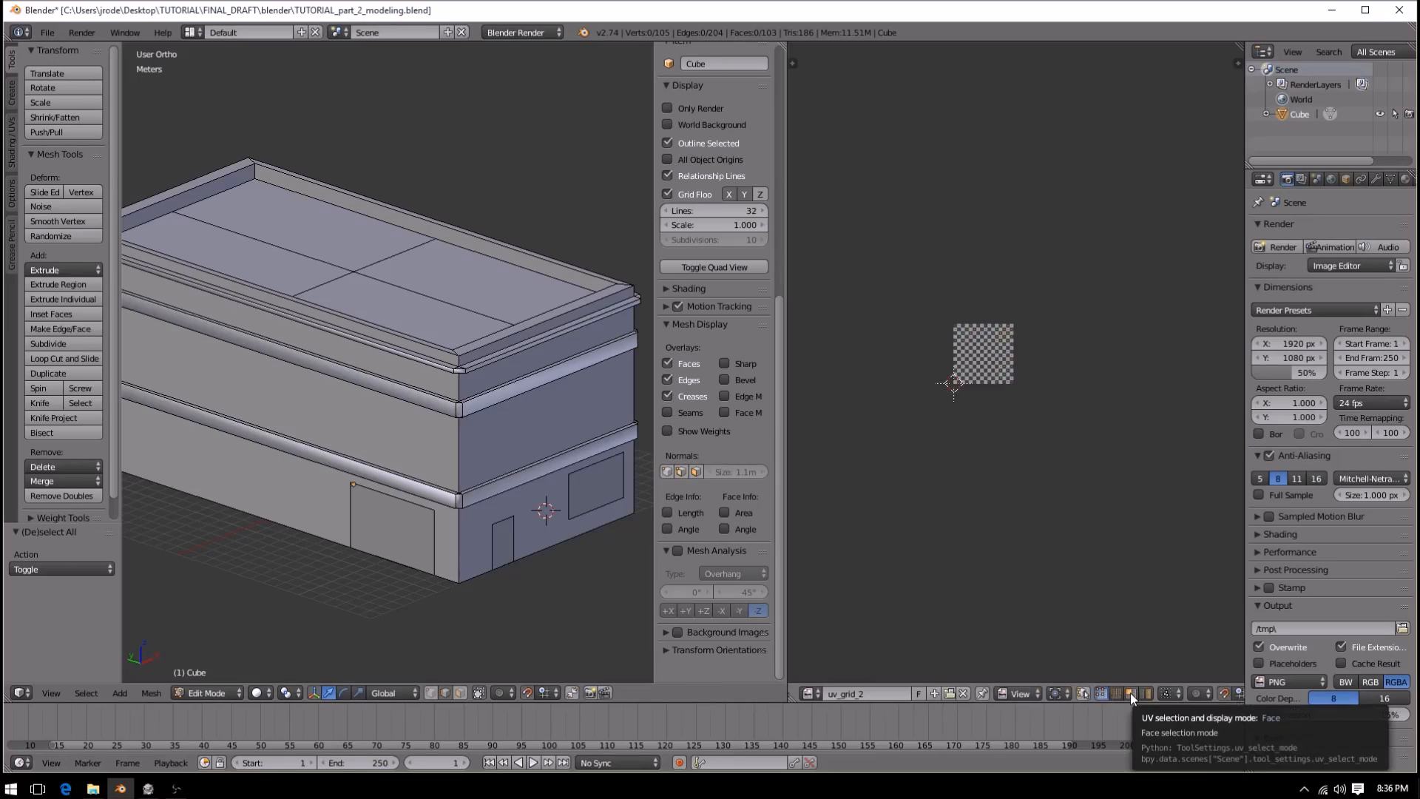
scroll(1000, 464, up, 5)
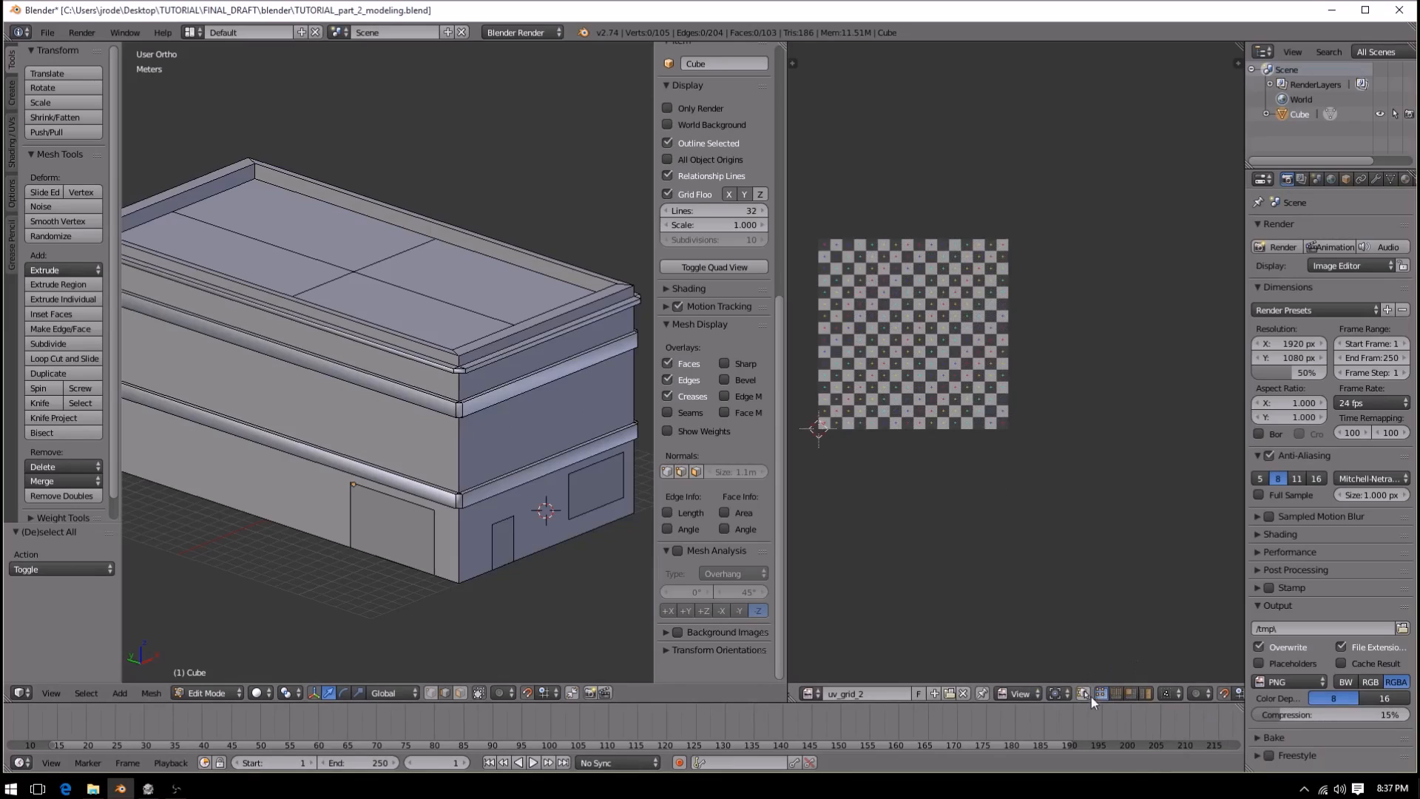
click(1083, 694)
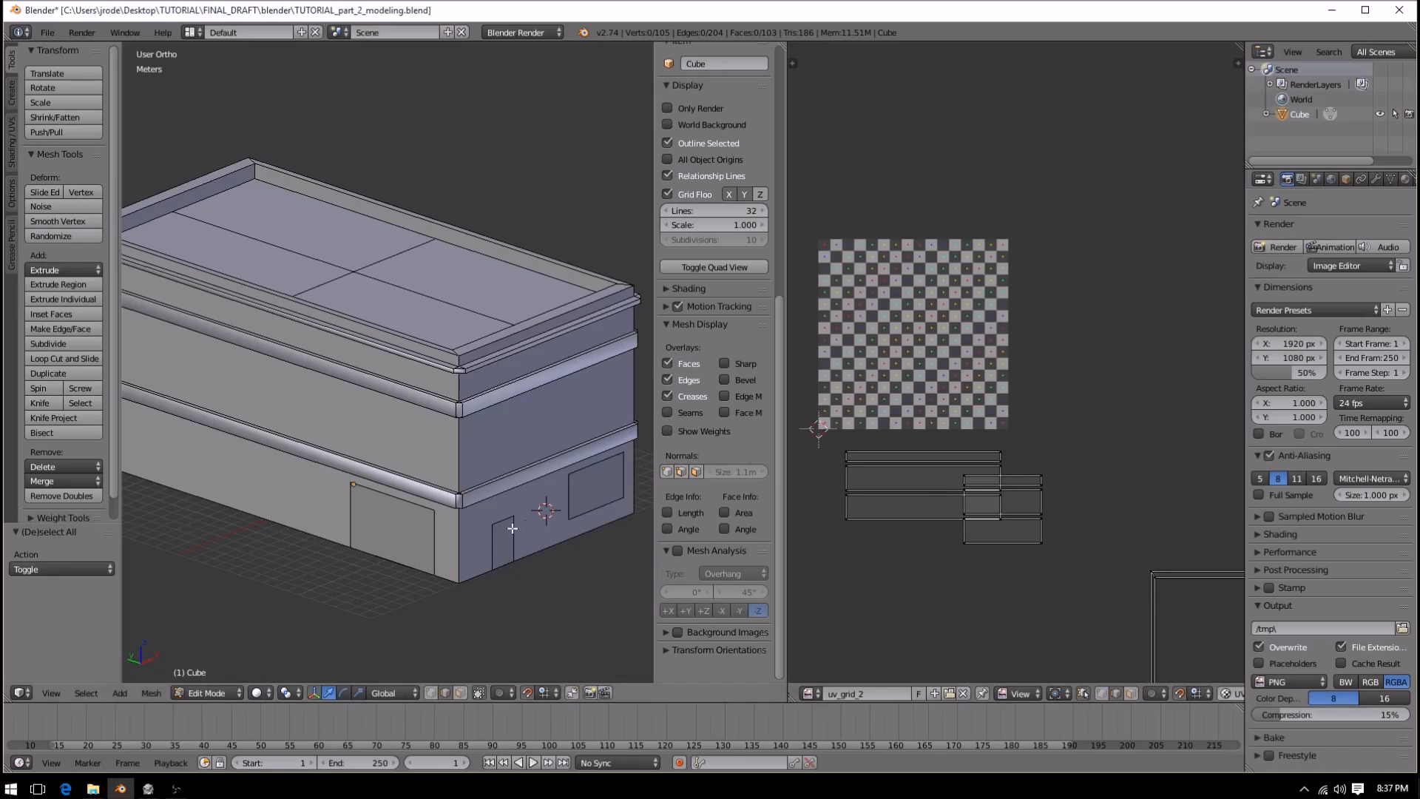
- Switch to face selection mode and select the door and window faces in turn to locate them in the UV layout
click(460, 693)
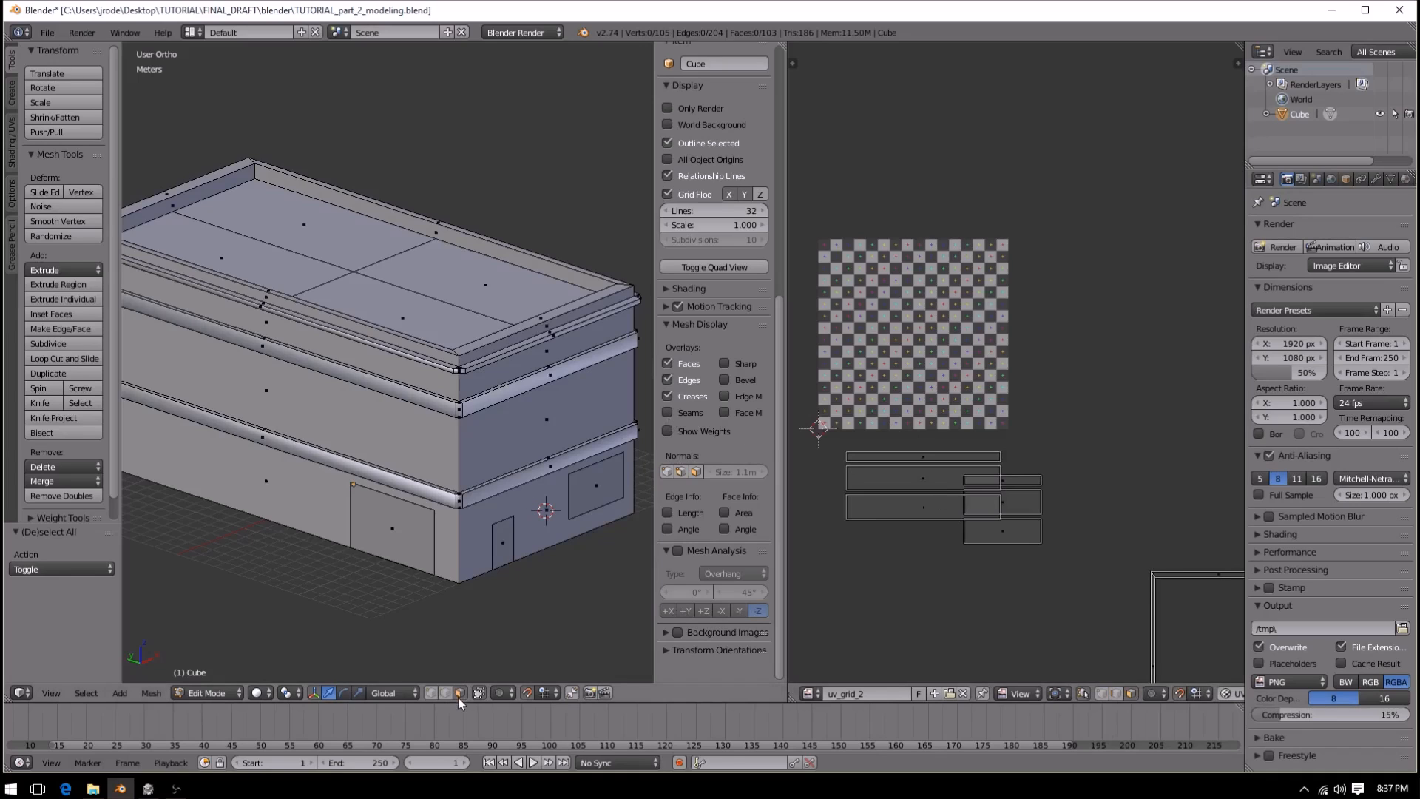
right_click(501, 541)
scroll(961, 522, down, 5)
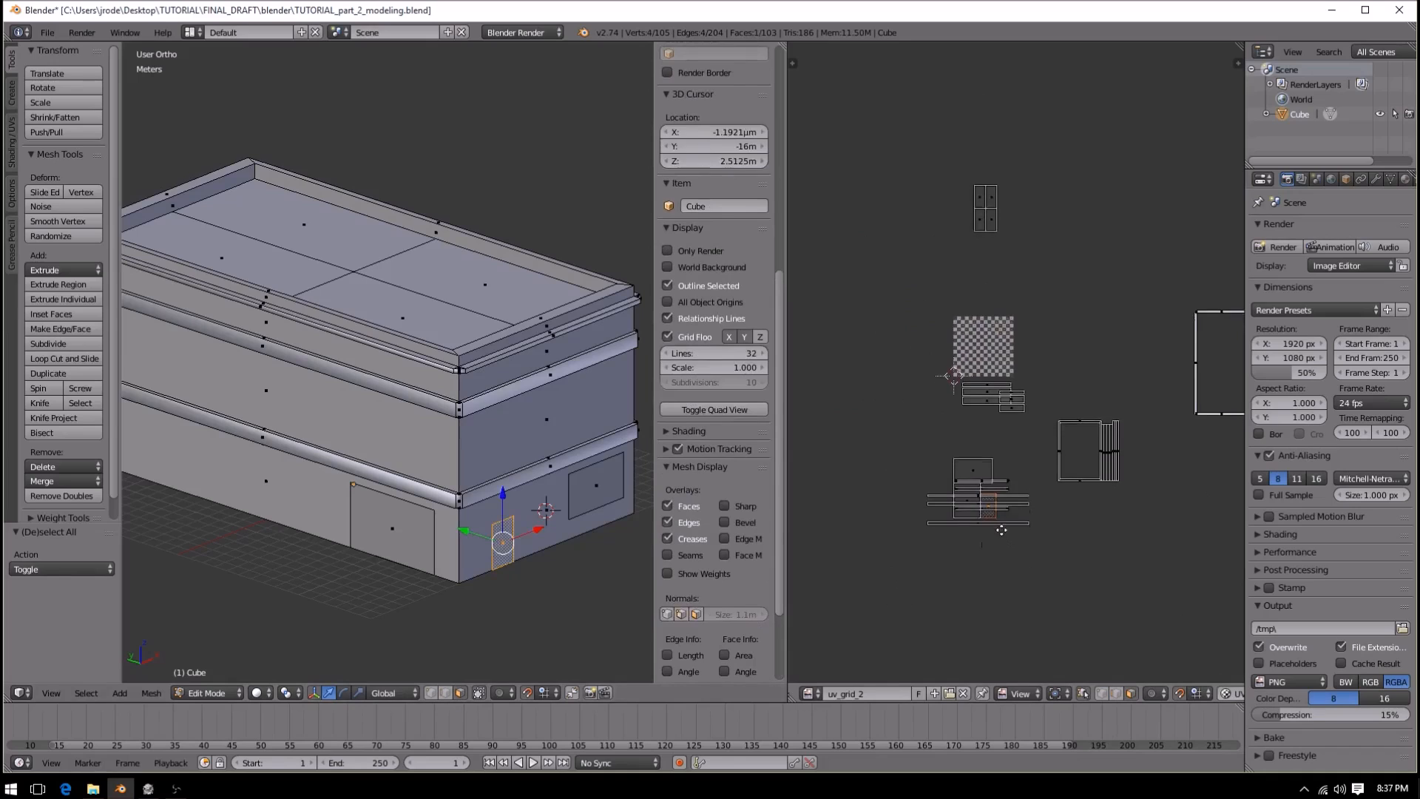
middle_drag(978, 526, 1013, 349)
scroll(1013, 349, up, 5)
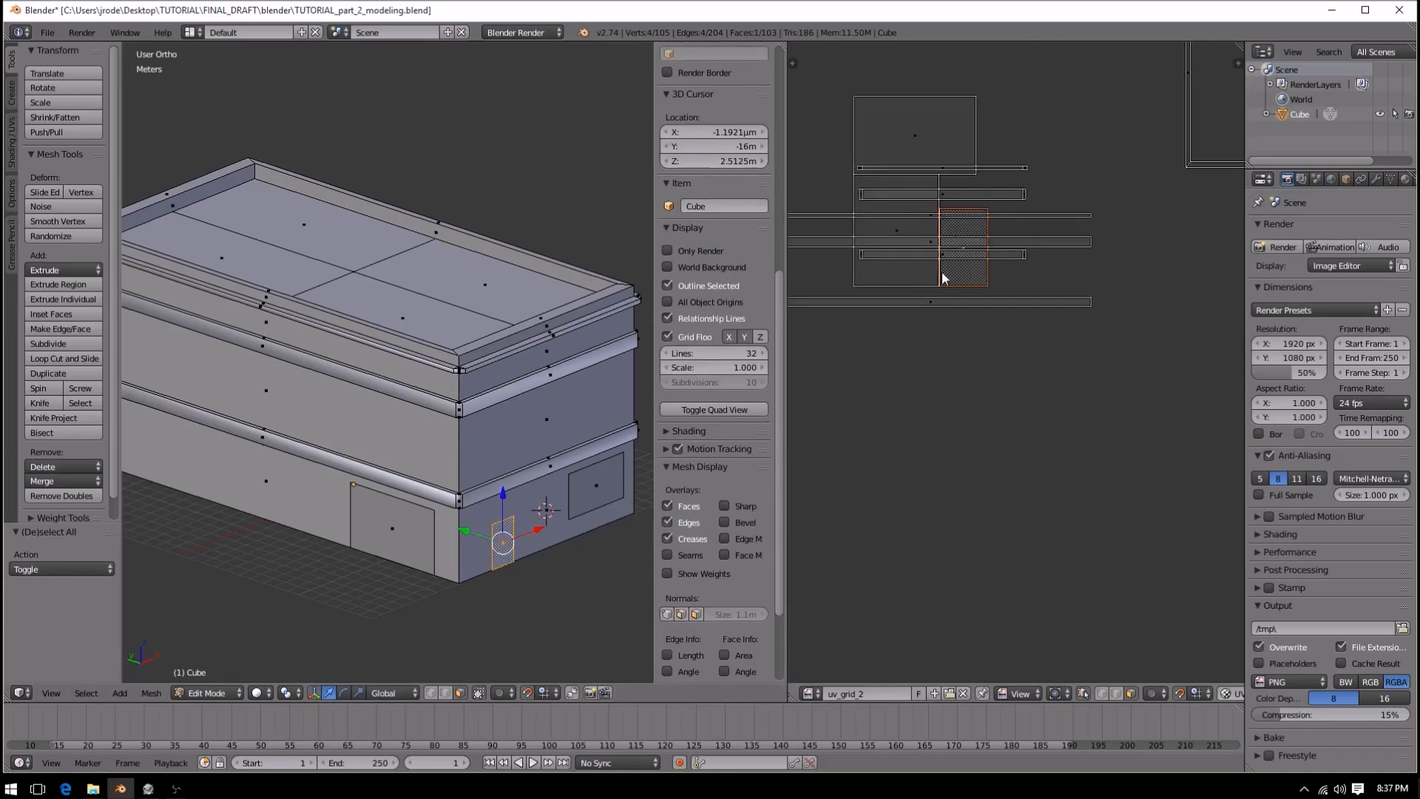
right_click(583, 493)
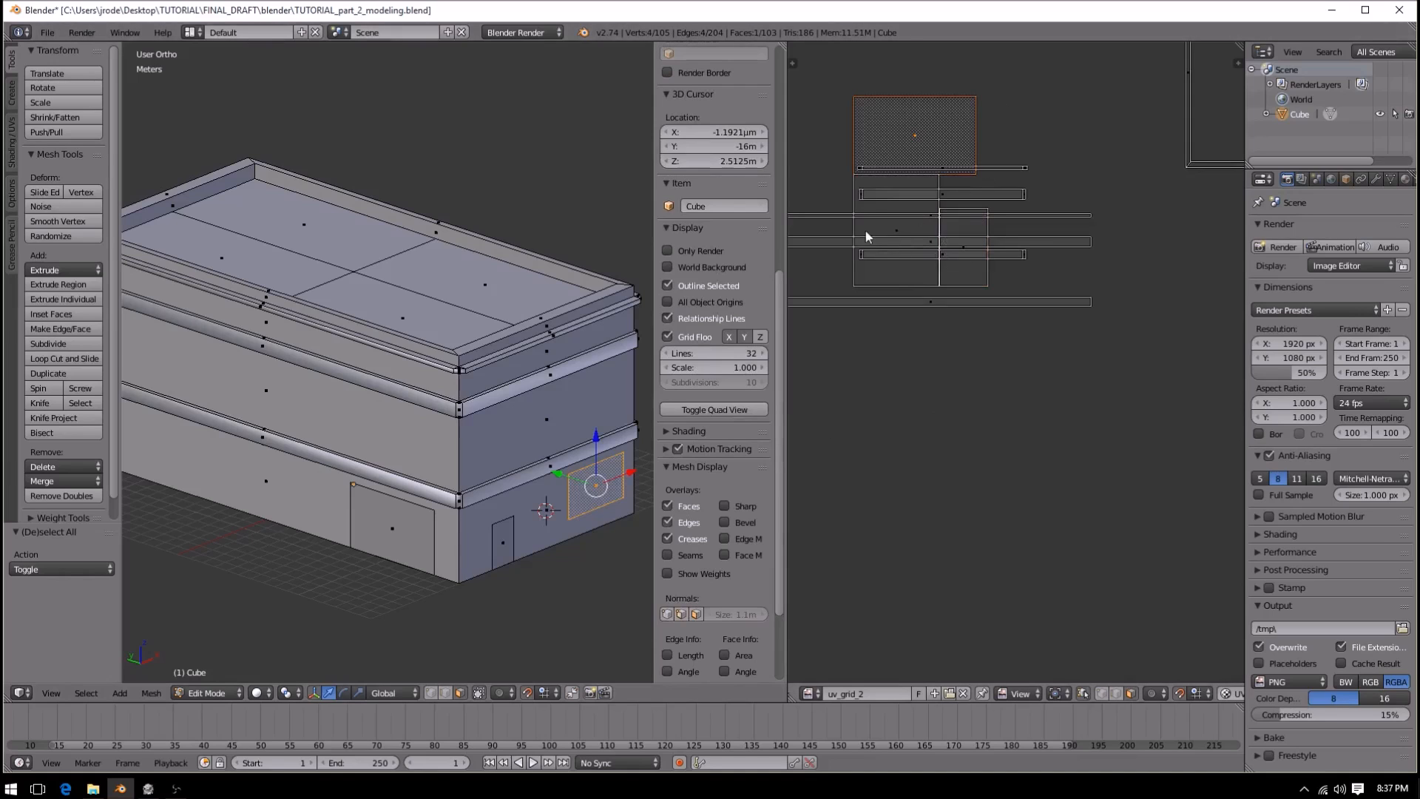
middle_drag(933, 229, 972, 620)
scroll(1005, 357, down, 3)
- Select sample wall and roof faces in turn and examine the building's face divisions from several angles
middle_drag(494, 305, 562, 384)
right_click(459, 414)
right_click(503, 333)
right_click(318, 289)
right_click(314, 363)
middle_drag(519, 562, 427, 518)
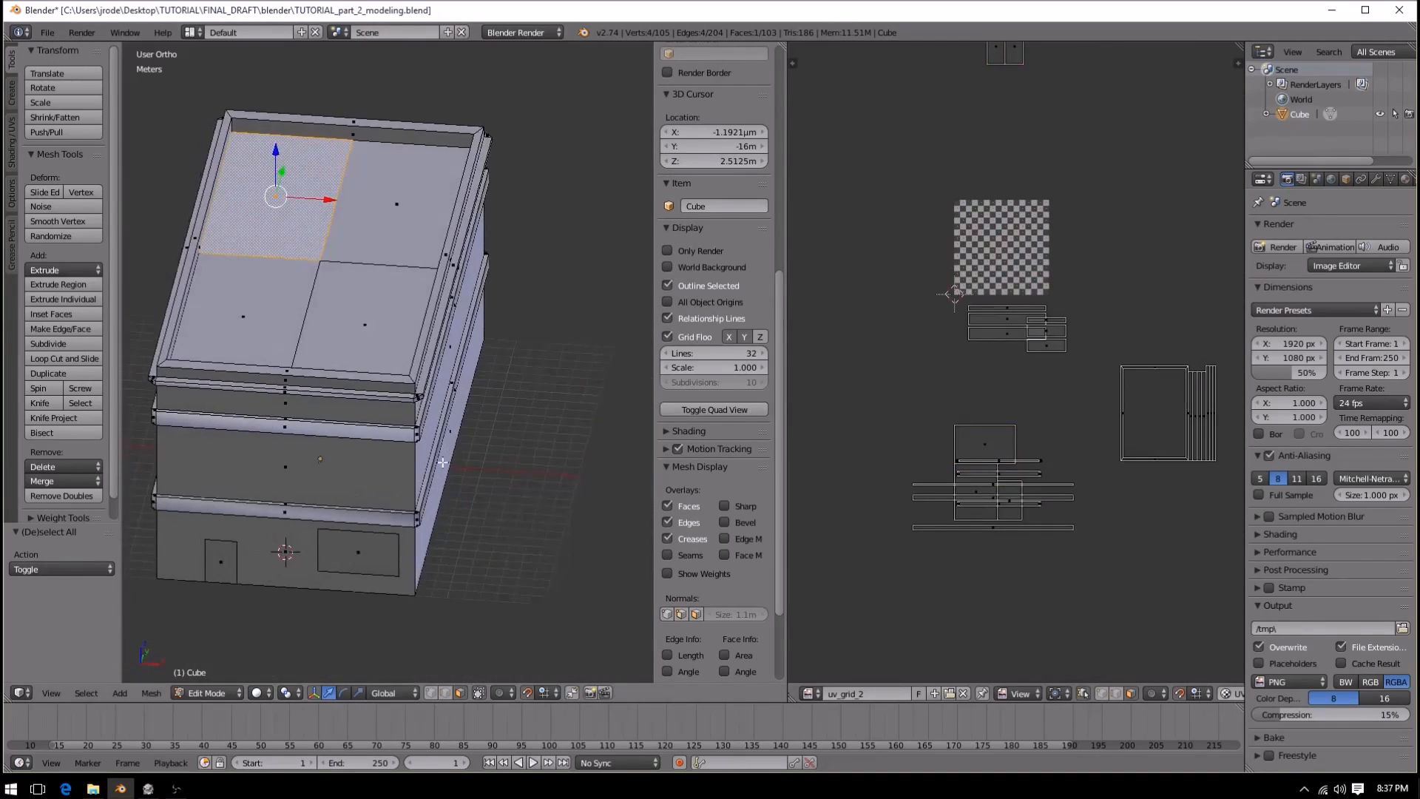
scroll(494, 386, down, 4)
middle_drag(495, 387, 591, 413)
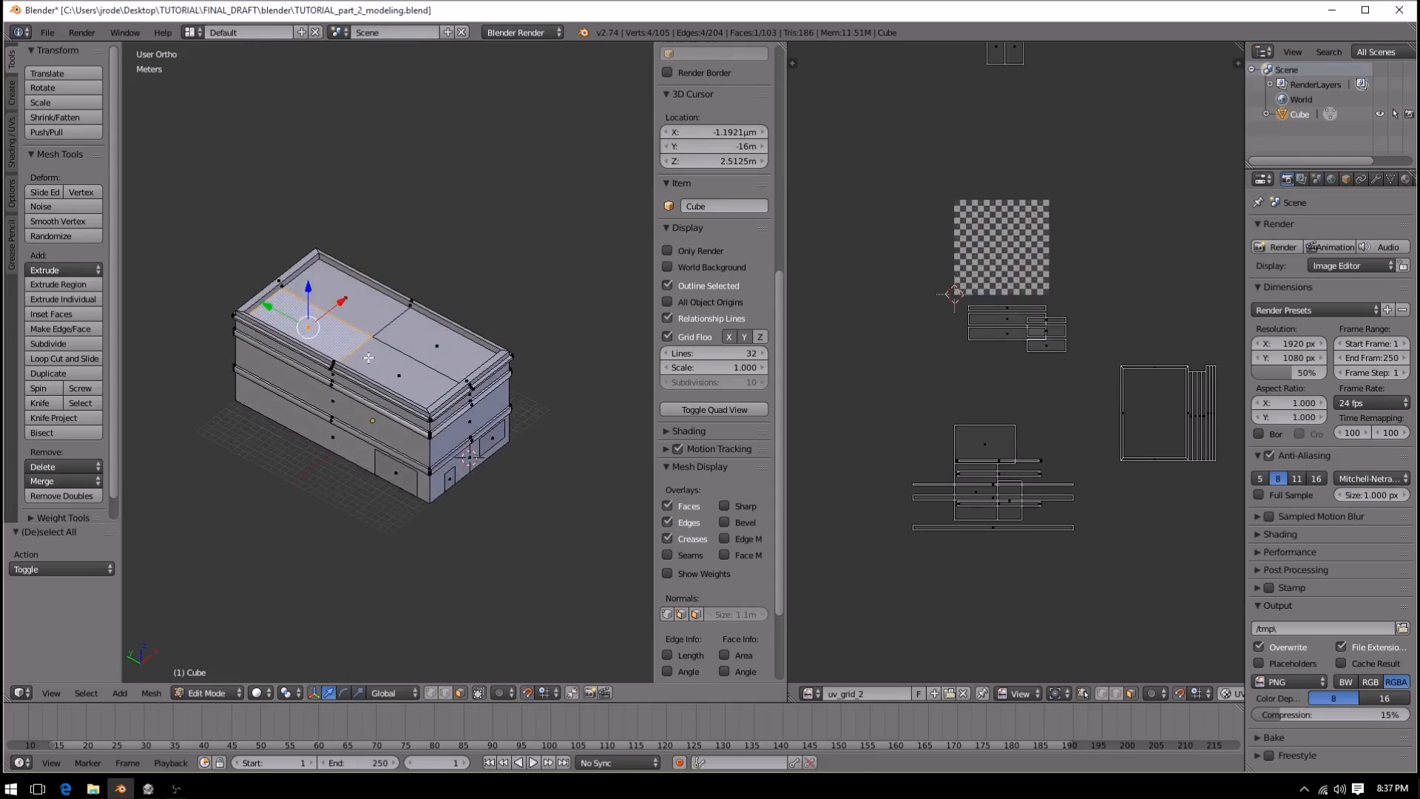
scroll(367, 358, up, 5)
middle_drag(510, 474, 503, 448)
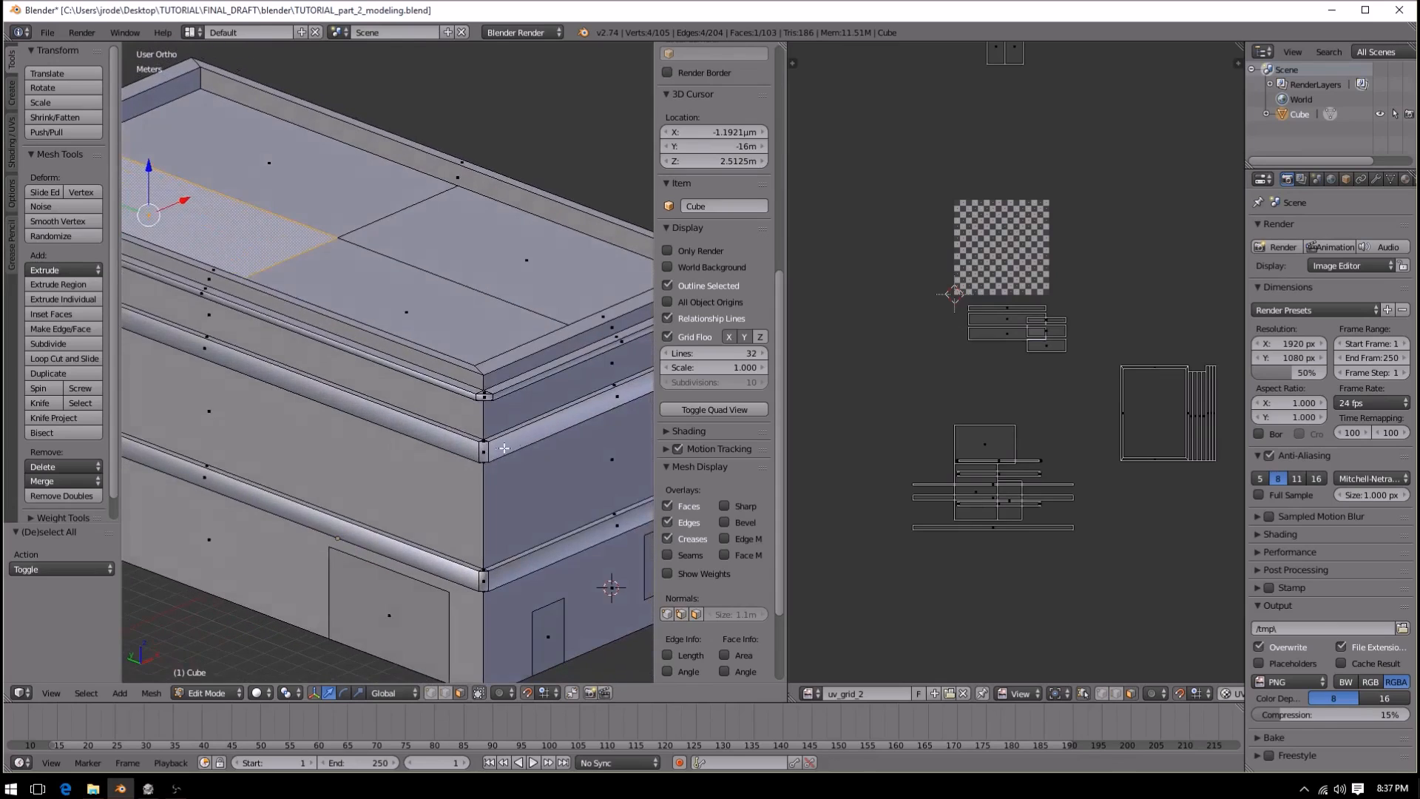
middle_drag(570, 644, 500, 630)
middle_drag(482, 345, 546, 540)
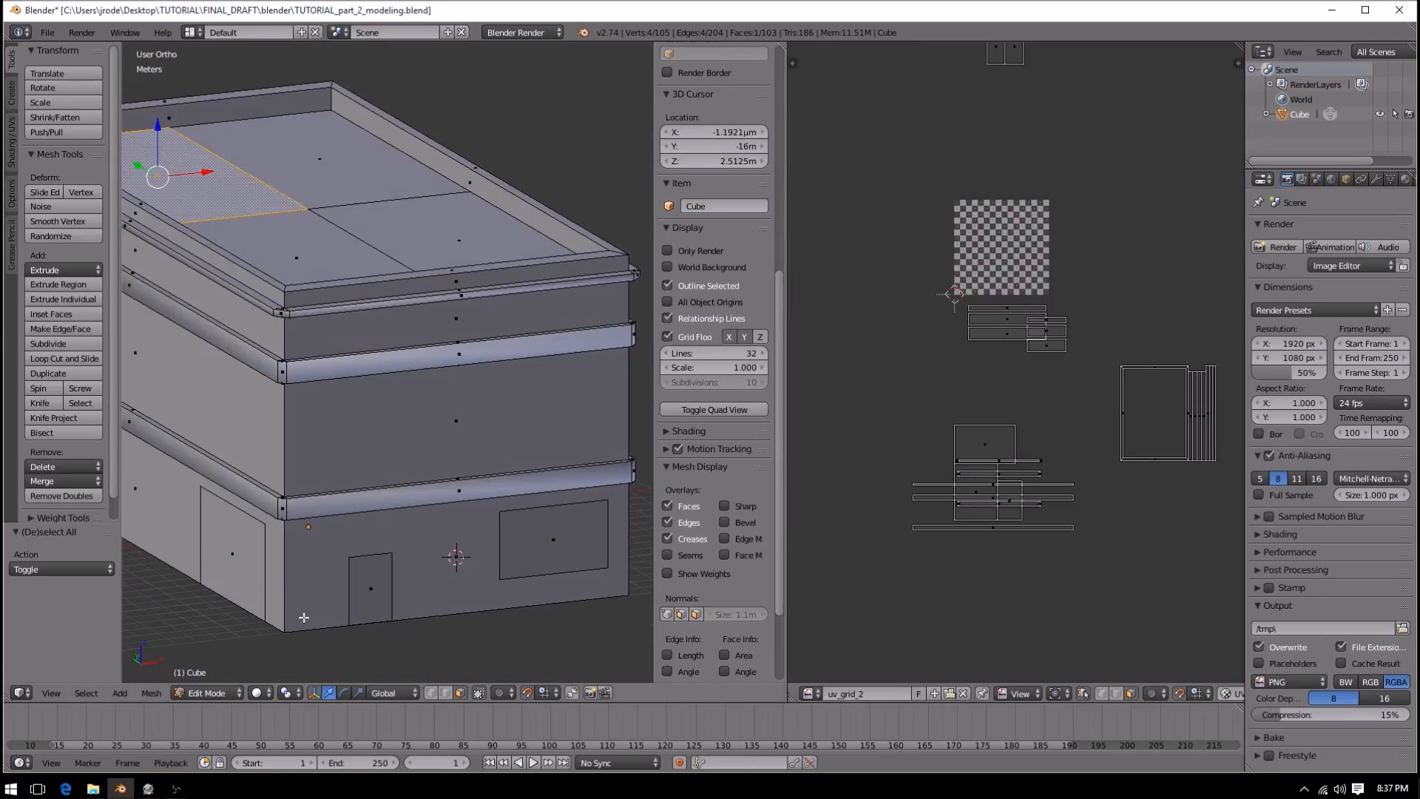
- Select faces of the long wall, front wall, ledges and roof in turn to compare them with the UV layout
middle_drag(333, 437, 479, 420)
right_click(375, 451)
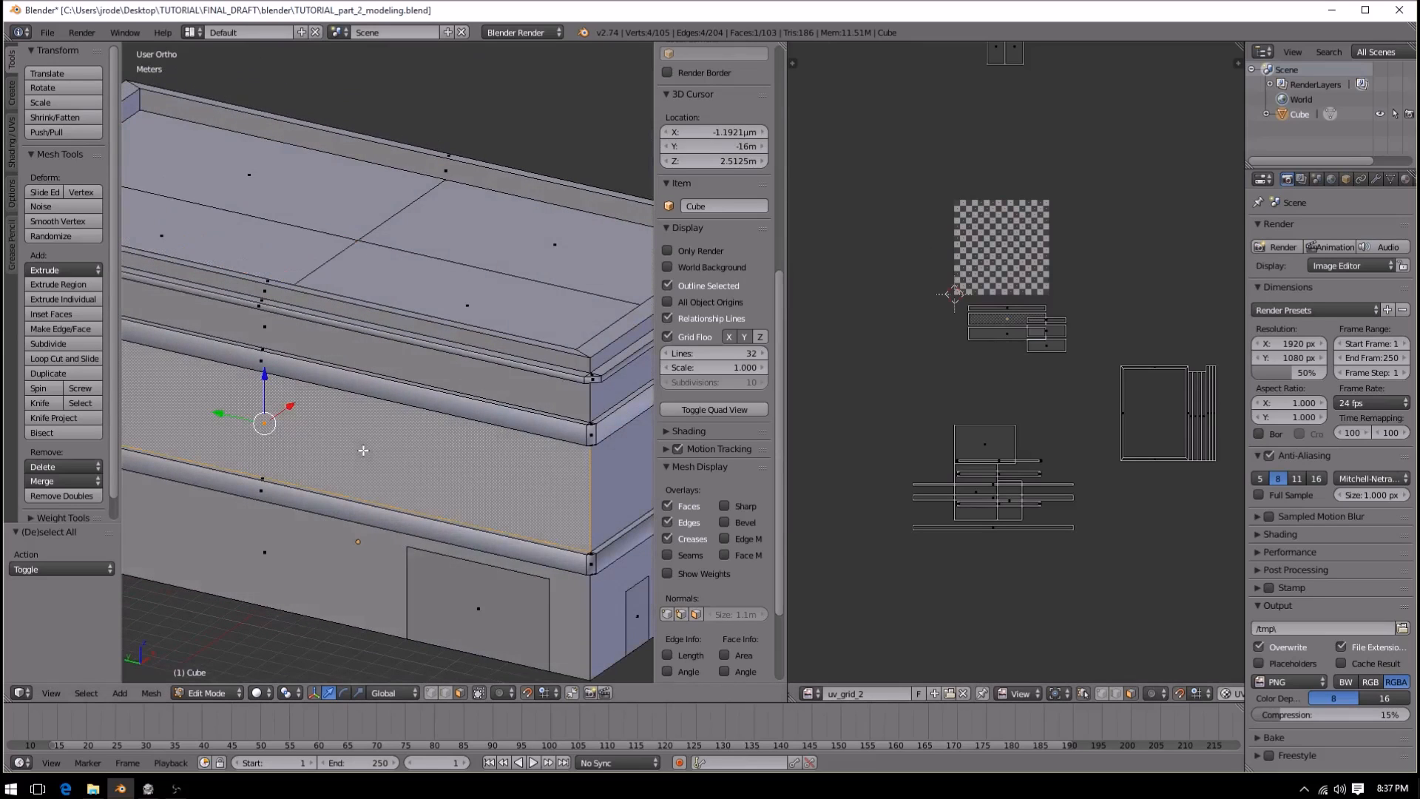
right_click(311, 562)
right_click(631, 467)
right_click(621, 386)
right_click(549, 297)
right_click(554, 252)
right_click(316, 219)
right_click(271, 251)
scroll(456, 333, down, 3)
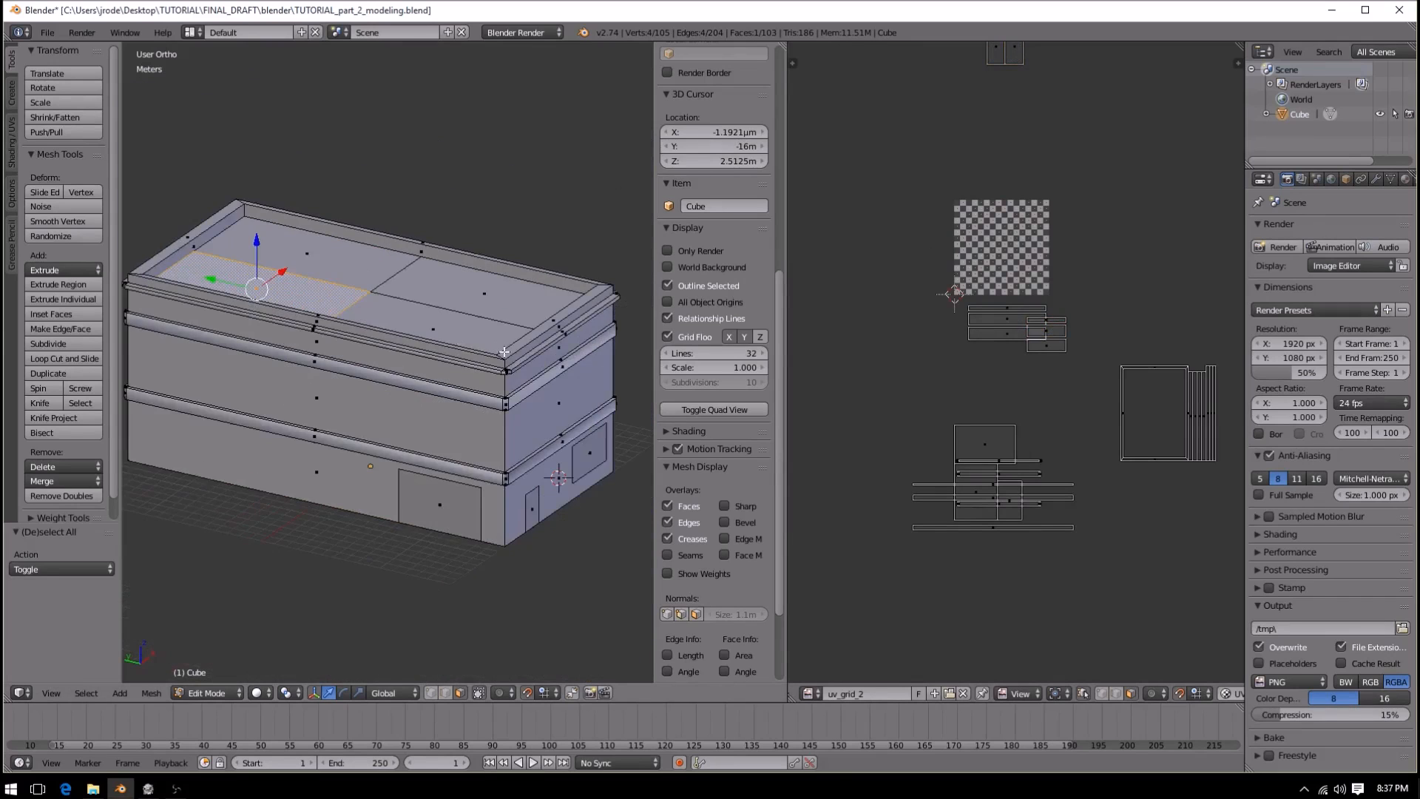
middle_drag(503, 347, 372, 354)
scroll(399, 333, up, 4)
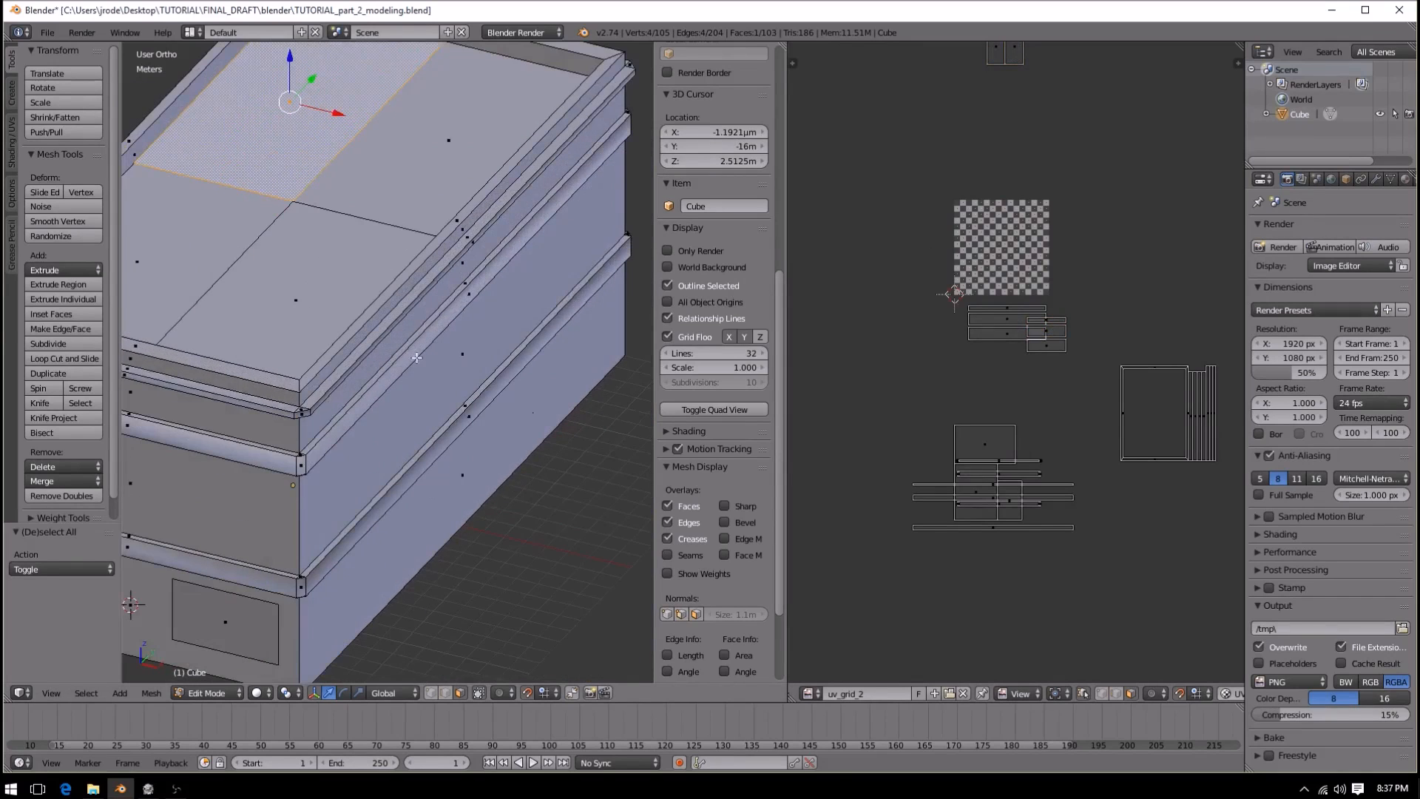
scroll(428, 476, down, 2)
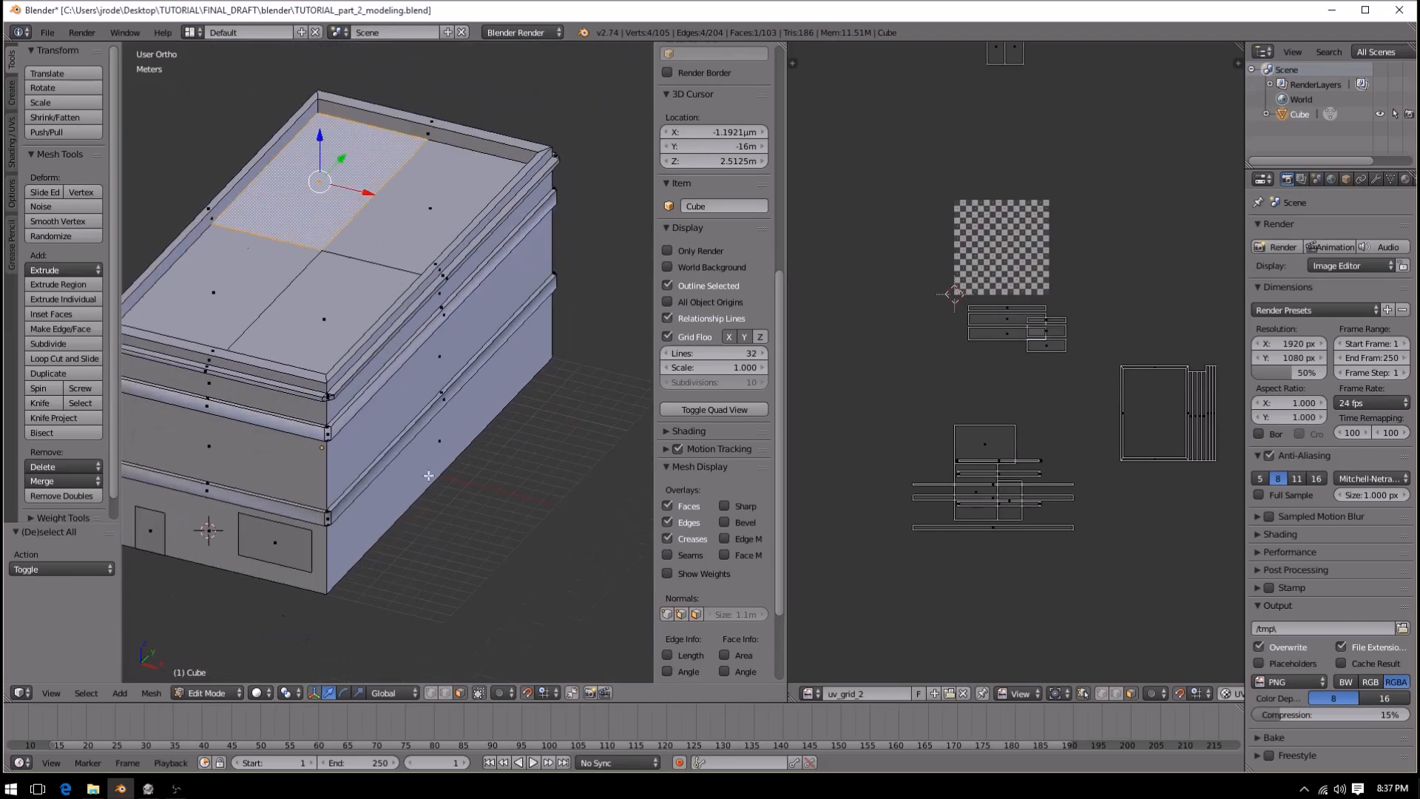
middle_drag(377, 416, 346, 385)
- Select each of the four roof panels in turn to identify its matching UV face
right_click(281, 417)
right_click(367, 213)
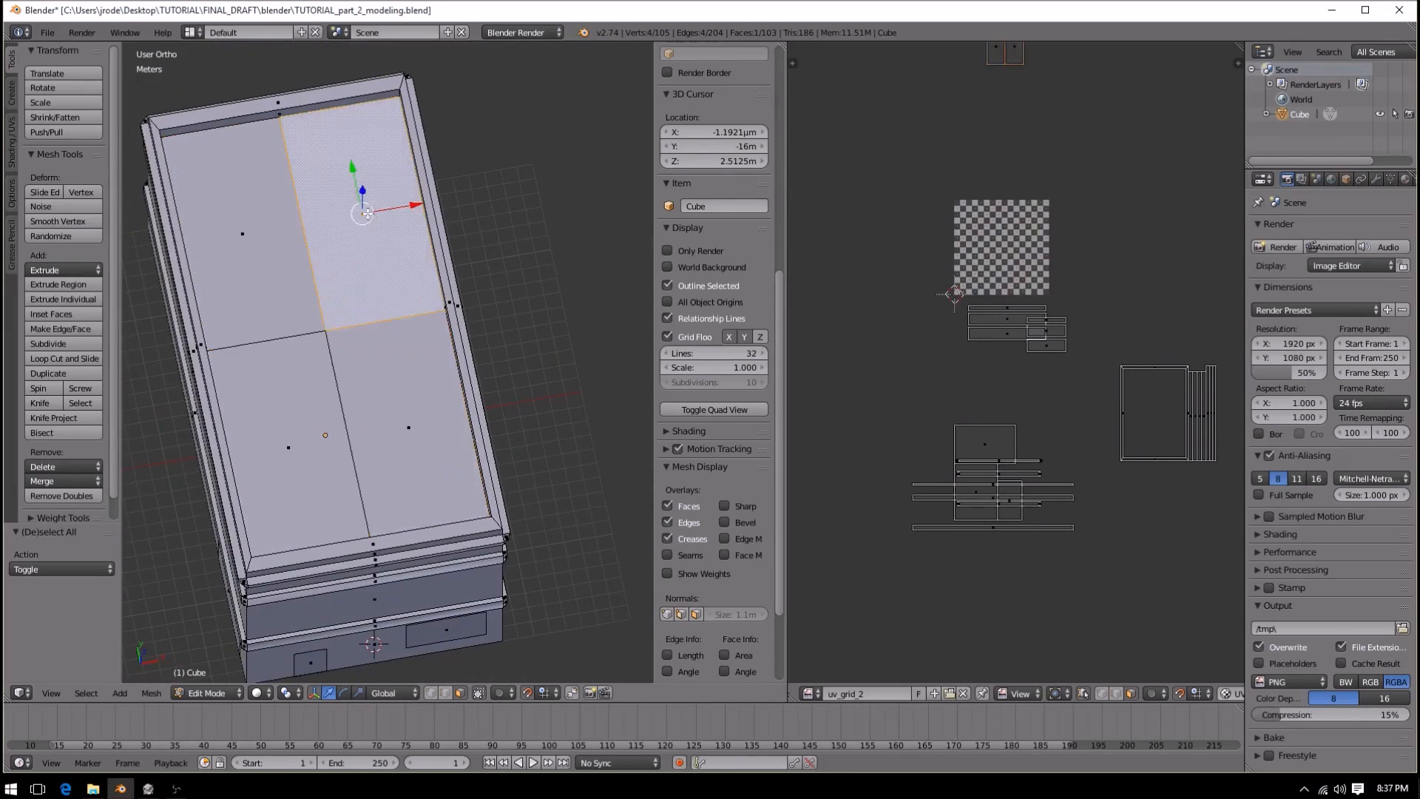
right_click(246, 255)
right_click(275, 405)
right_click(366, 397)
right_click(319, 245)
right_click(278, 265)
right_click(297, 399)
right_click(388, 400)
right_click(365, 255)
right_click(252, 244)
right_click(288, 414)
- Select the four roof panel UV faces and move them 62.5 cm in X and -2.25 m in Y, beside the checker grid
middle_drag(1065, 124, 1047, 356)
key(a)
key(b)
drag(967, 205, 1037, 304)
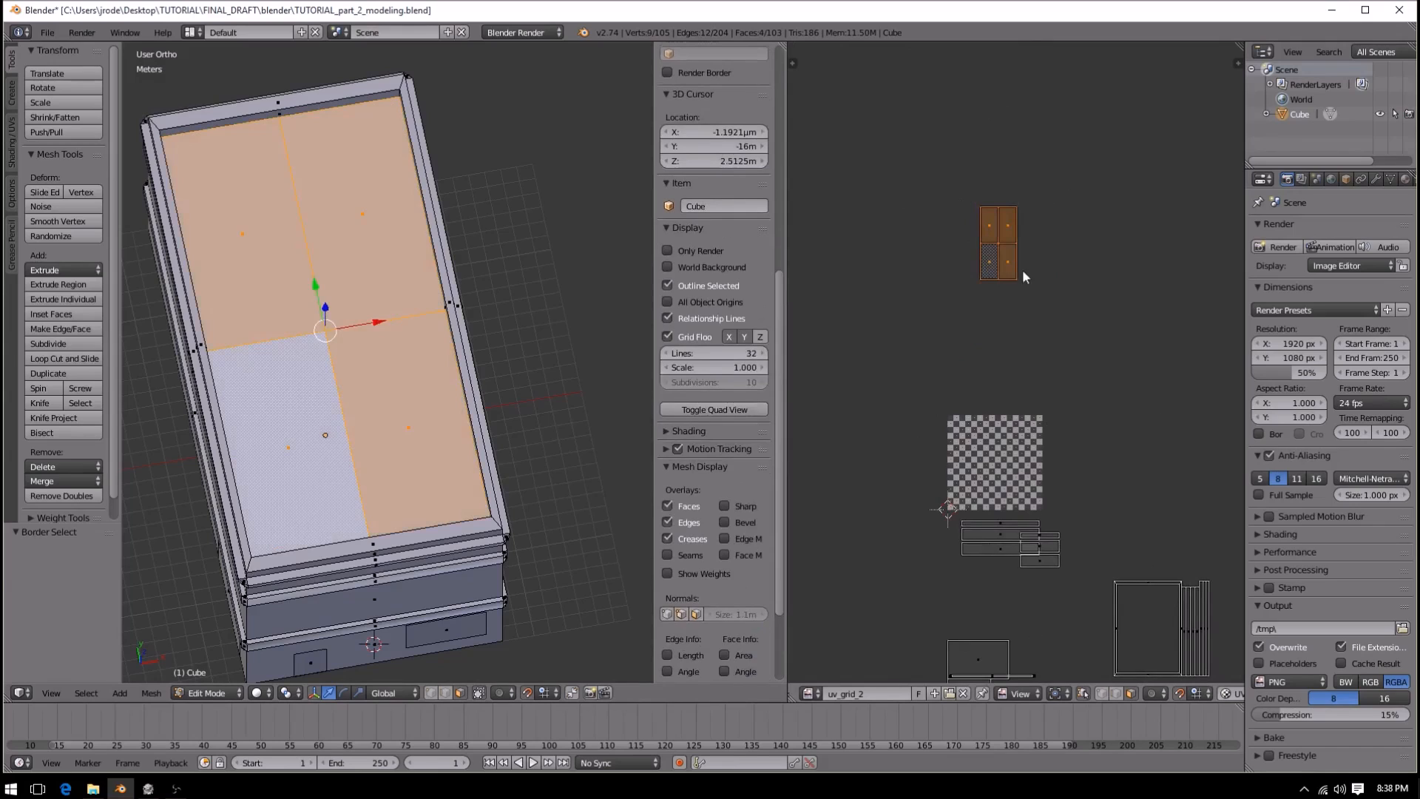
key(b)
drag(955, 187, 1044, 293)
key(g)
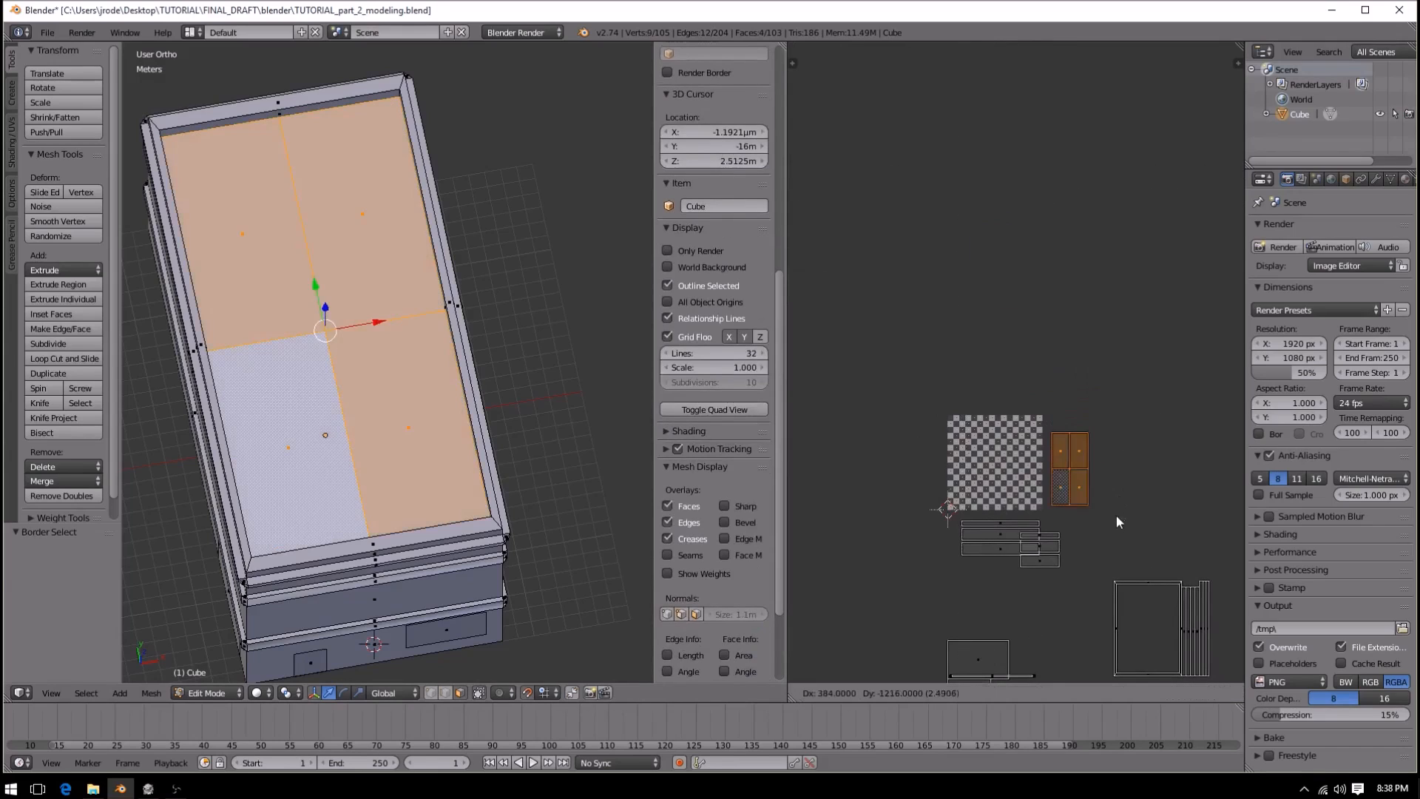
click(1107, 510)
- Shift the four roof panel UV faces another 12.5 cm in X to clear the checker grid's edge
middle_drag(1067, 581, 1009, 438)
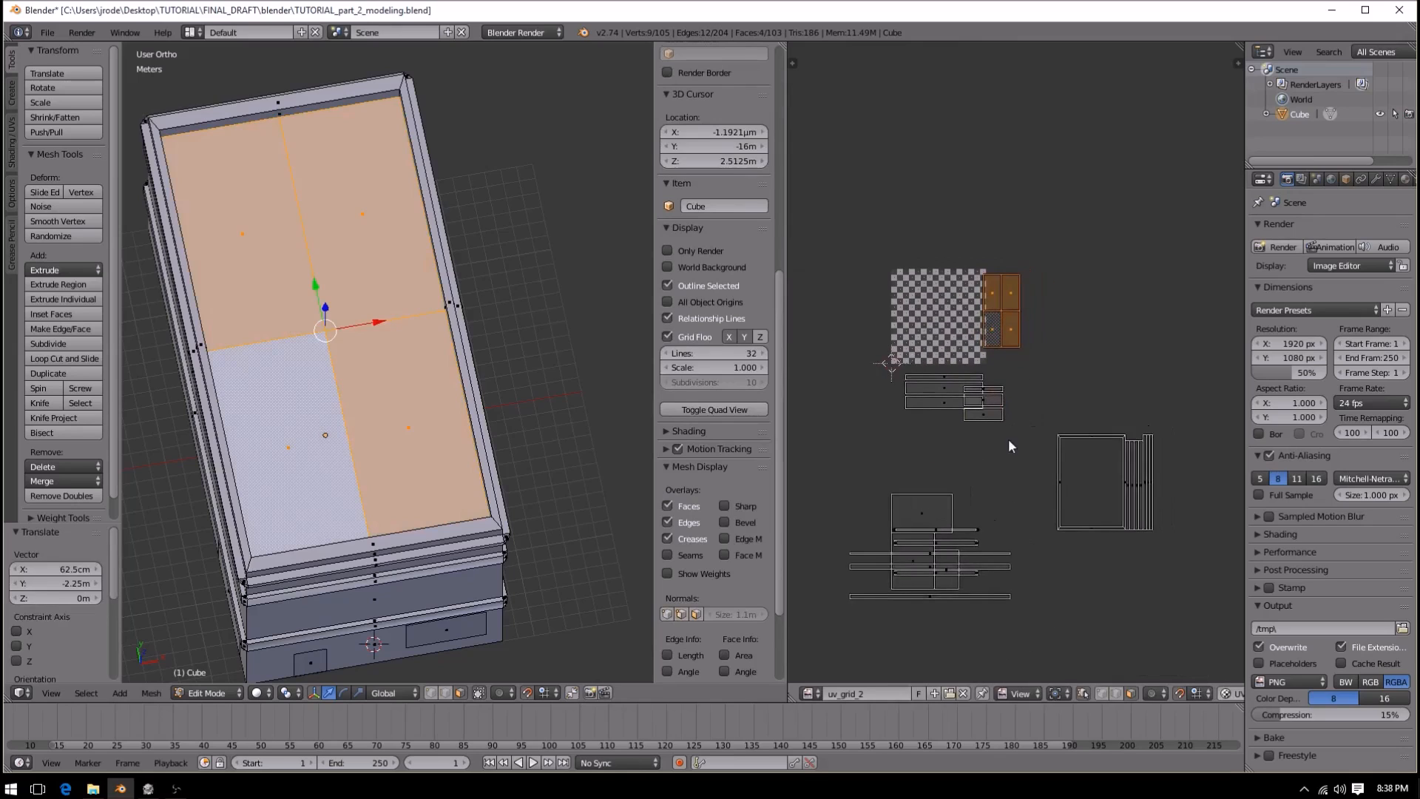
scroll(1009, 438, up, 3)
middle_drag(960, 372, 1041, 489)
scroll(1098, 437, up, 3)
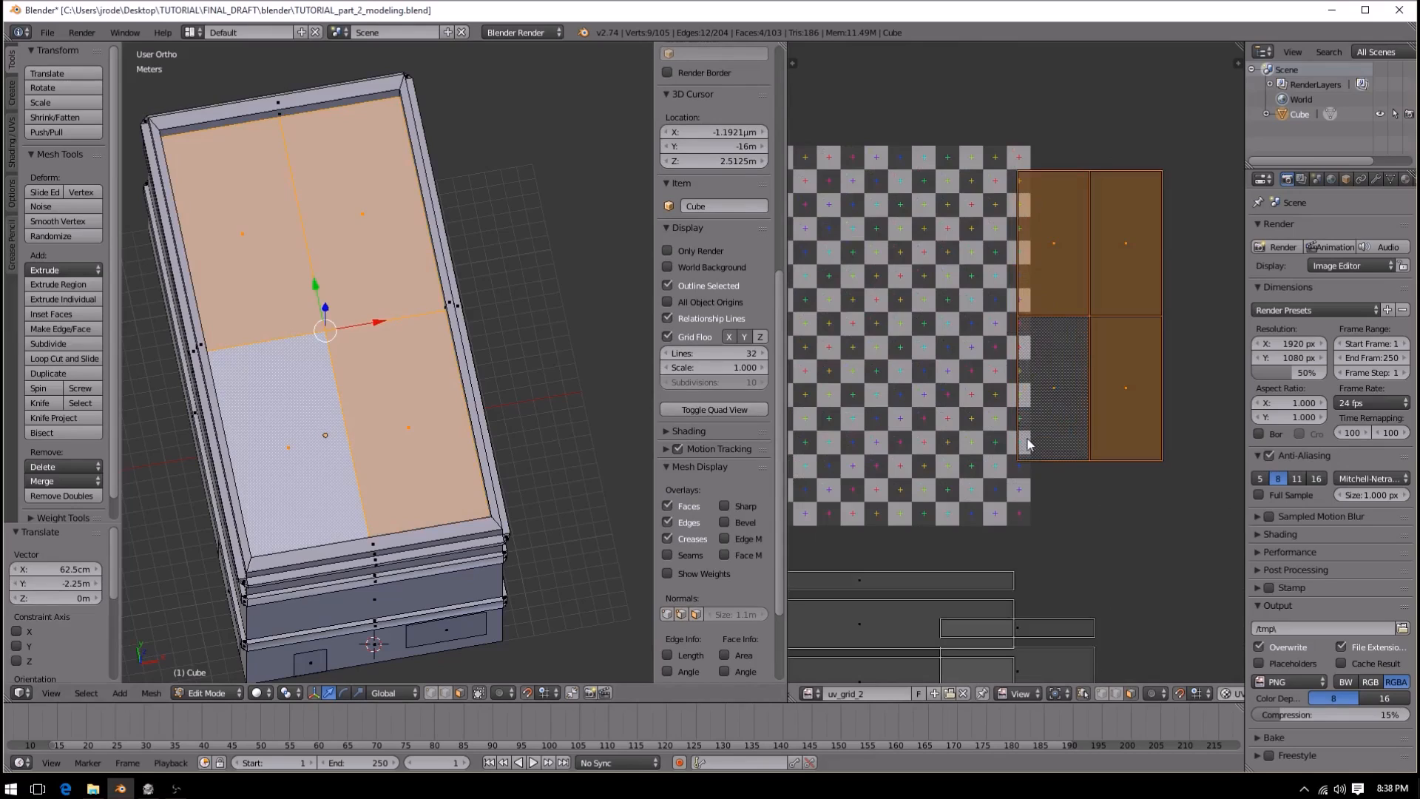
key(g)
click(1077, 460)
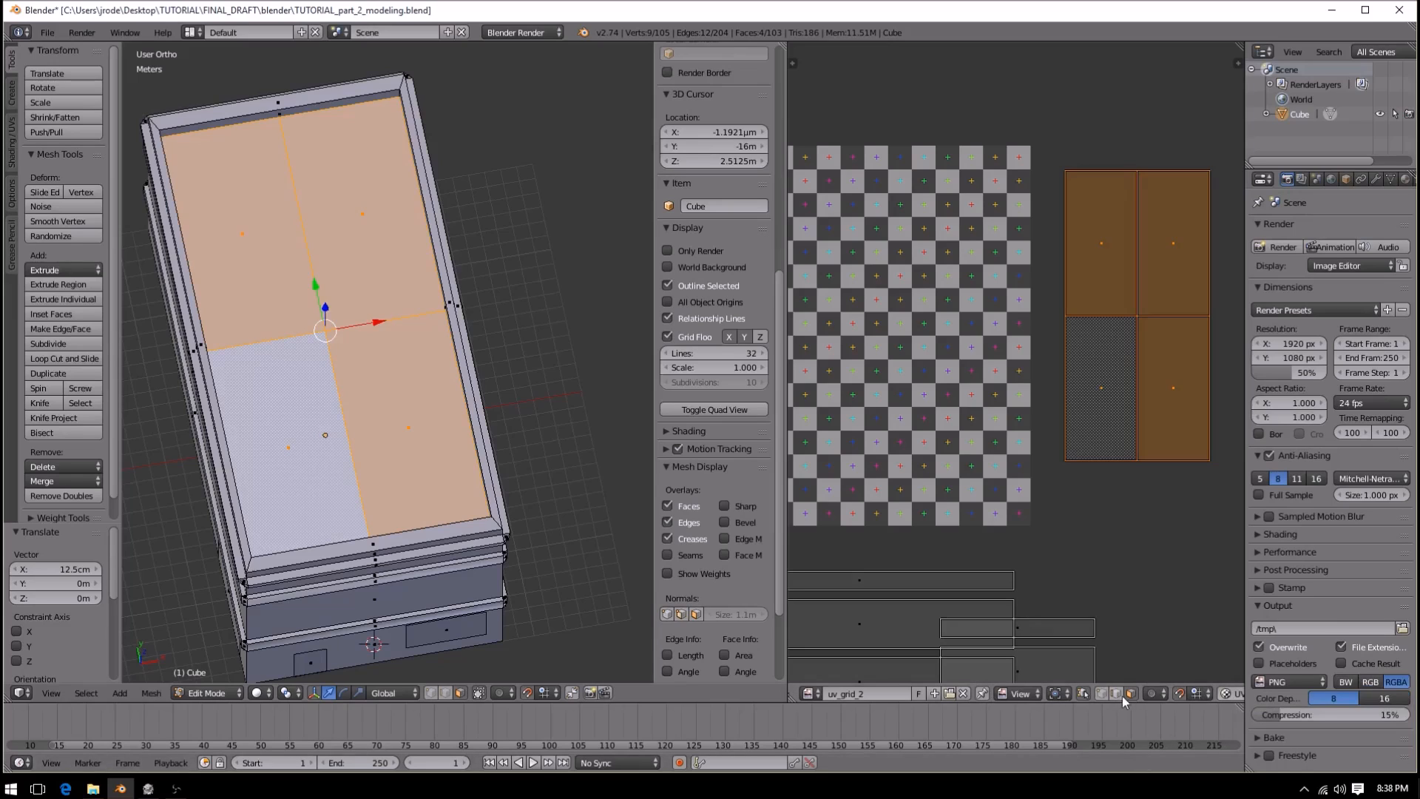
- Move the lower-right roof panel's UV face 37.5 cm along Y onto the upper-right one, using increment snapping
right_click(1164, 386)
key(shift+Tab)
key(g)
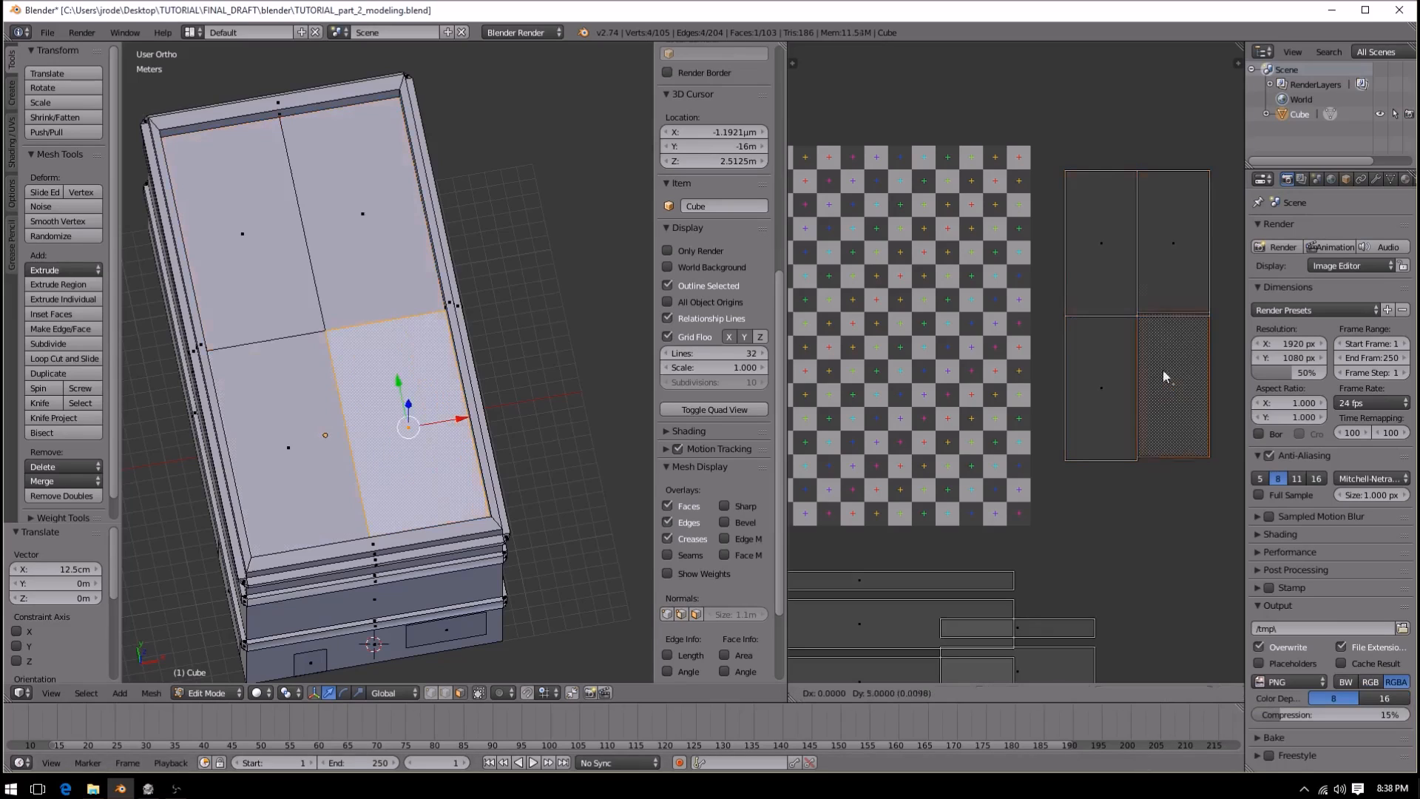
right_click(1164, 218)
key(g)
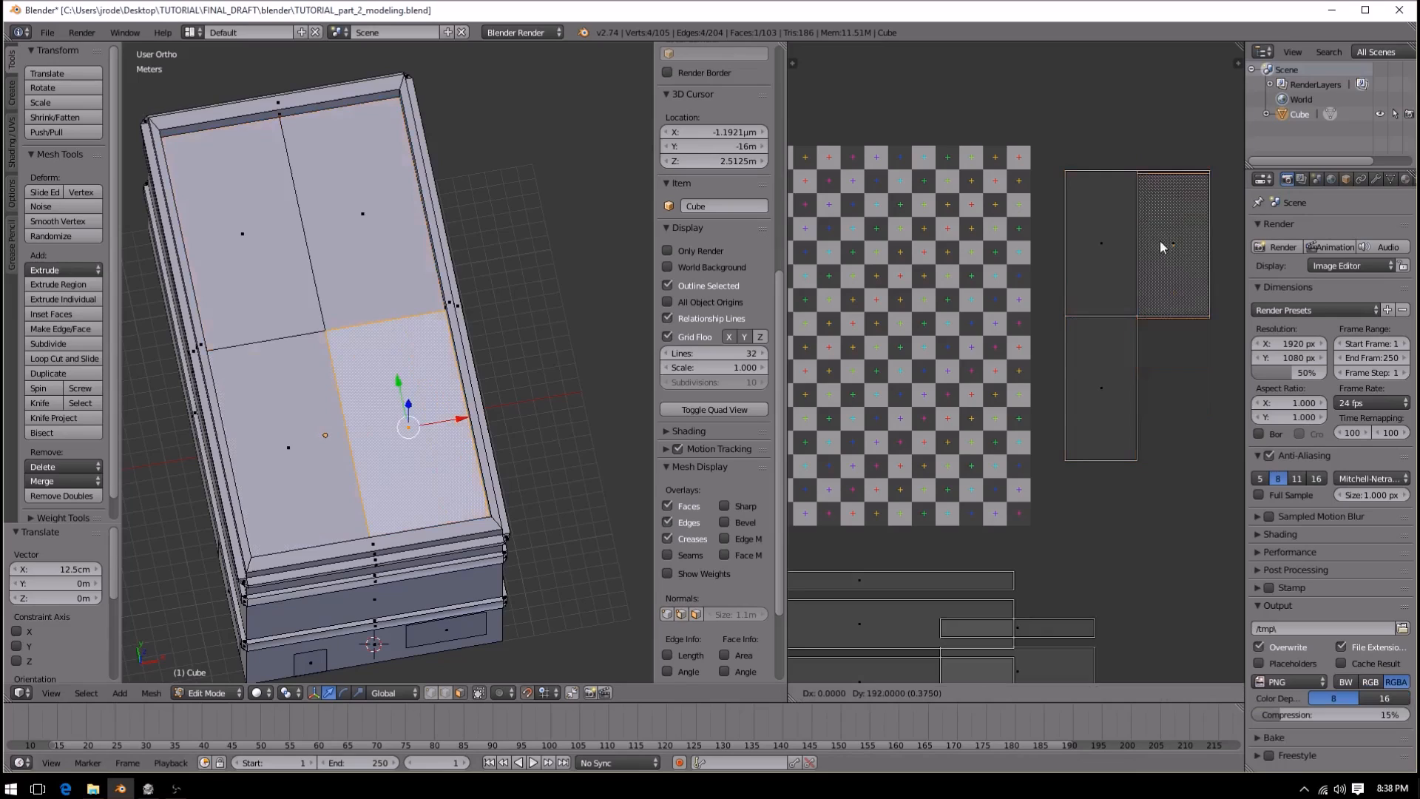
right_click(1166, 194)
click(1199, 692)
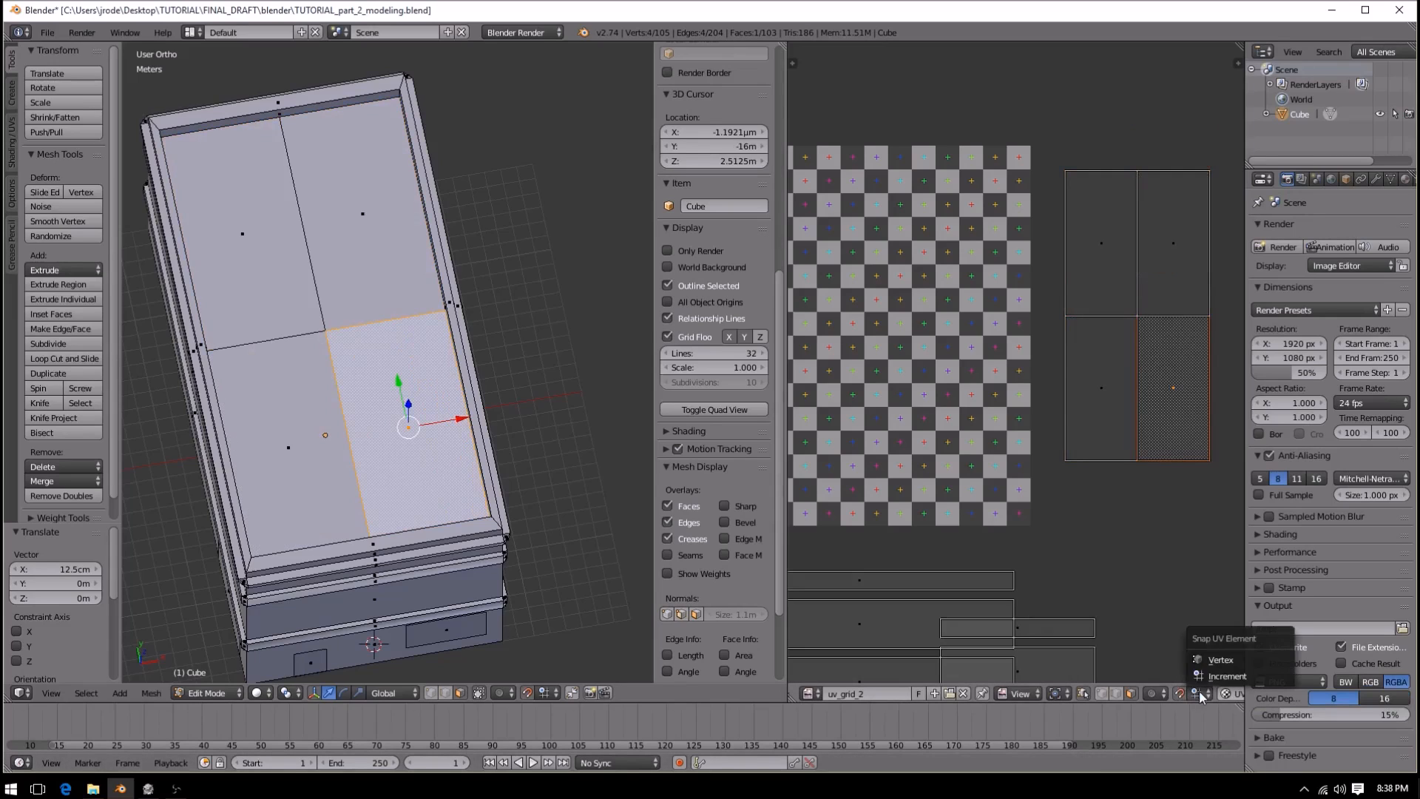
key(g)
key(y)
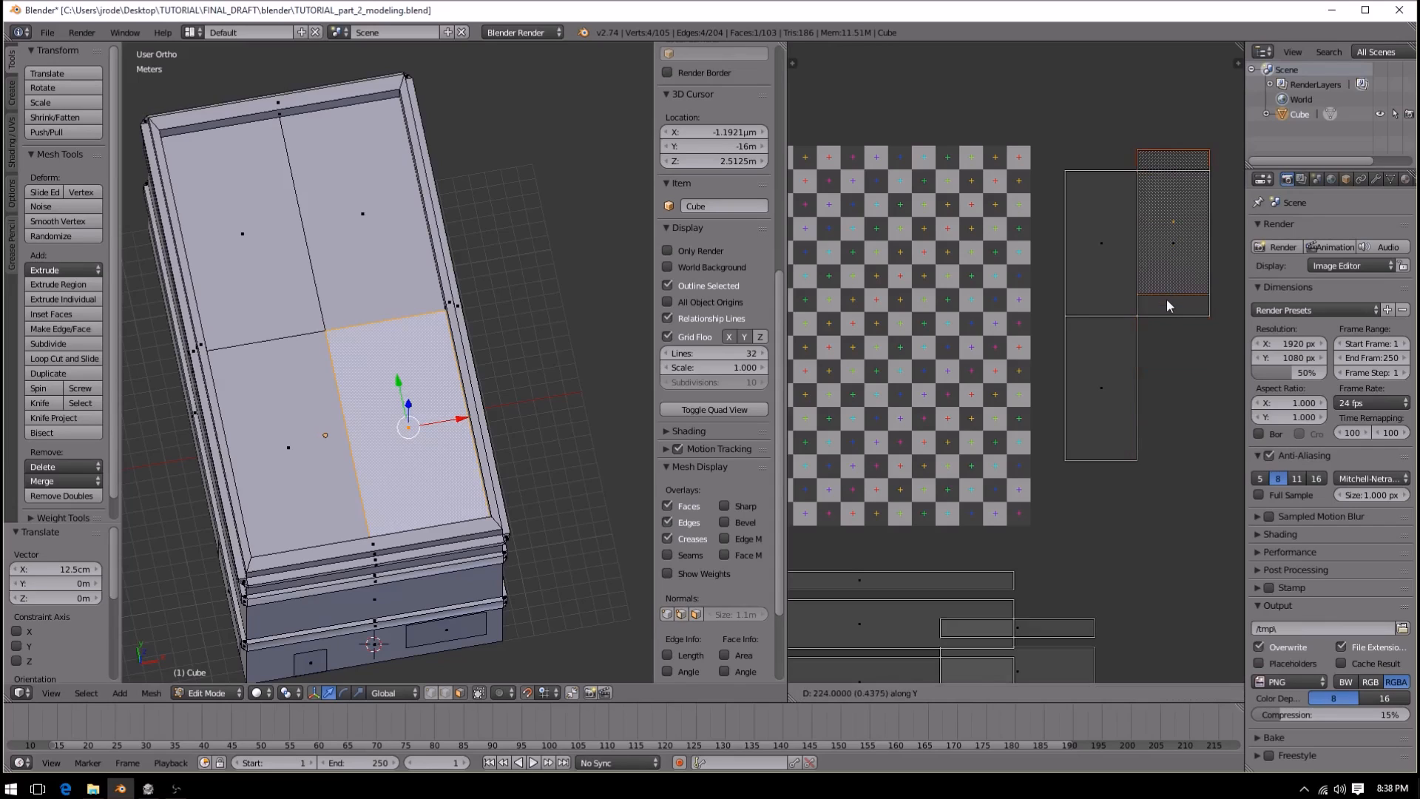
click(1149, 377)
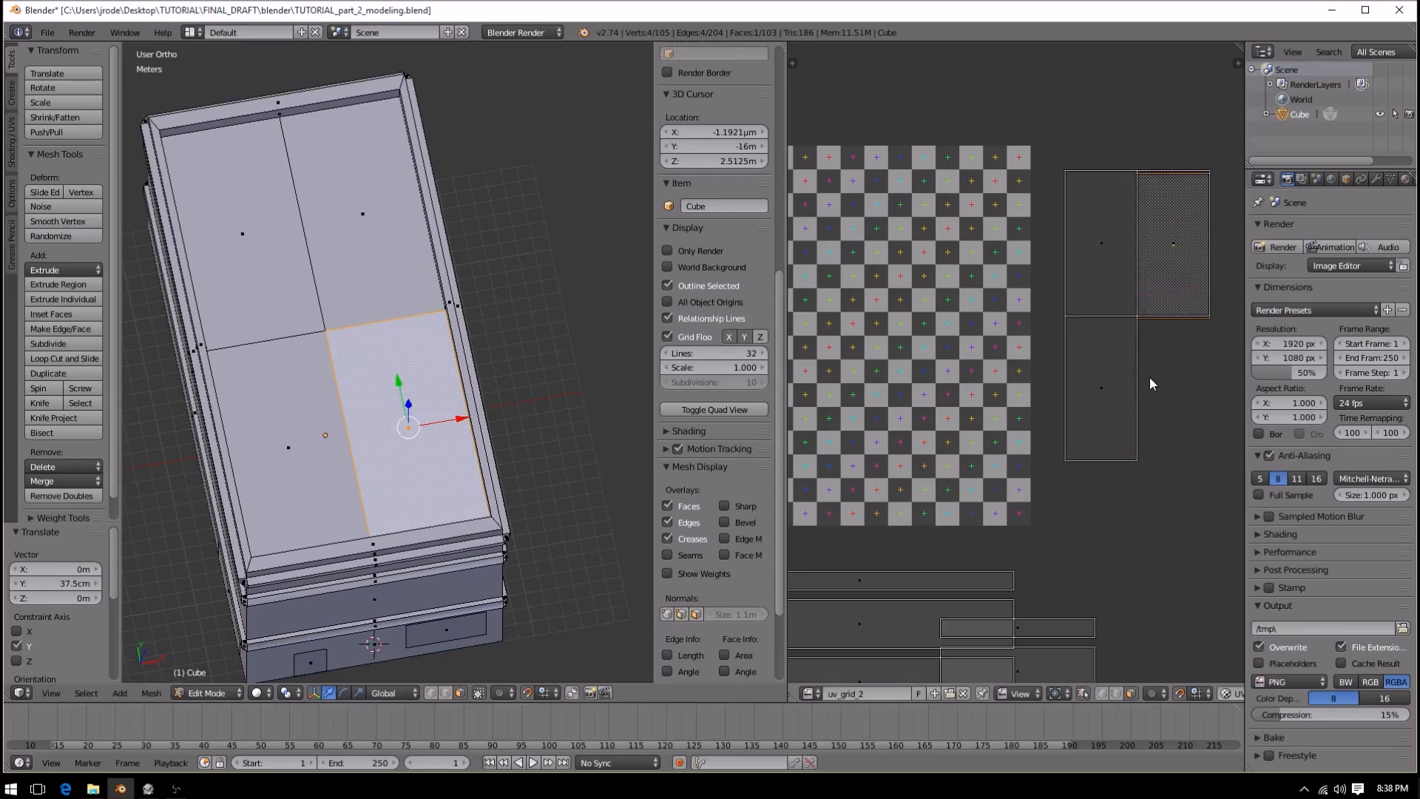
- Set UV snapping to Vertex and stack the lower-left roof panel's UV face onto the upper-left one
click(1205, 693)
click(1219, 659)
right_click(1096, 394)
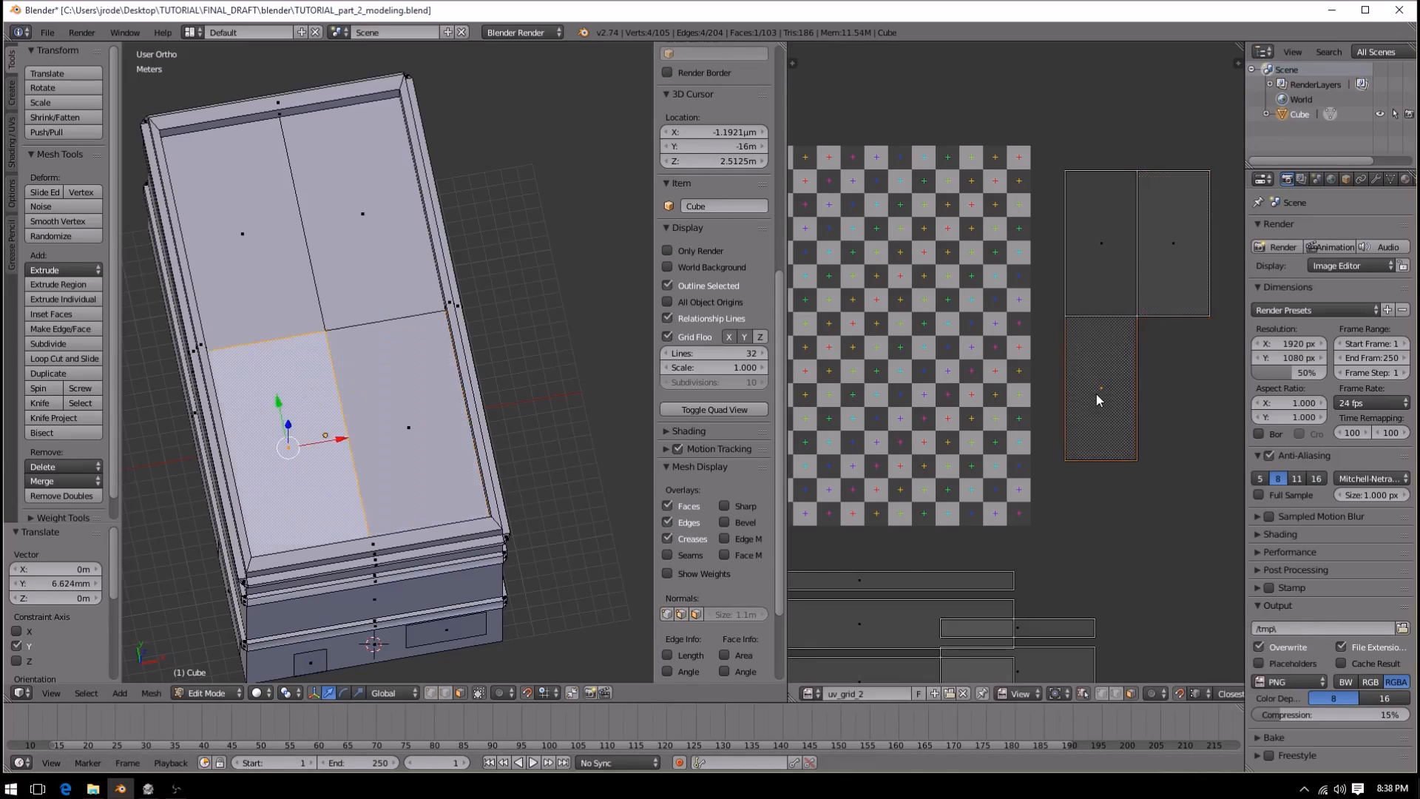
key(g)
click(1089, 222)
- Select both stacked left roof UV faces and move them about 19.08 cm along X onto the right pair
key(a)
key(b)
drag(1068, 215, 1109, 299)
key(a)
key(b)
drag(1069, 187, 1129, 325)
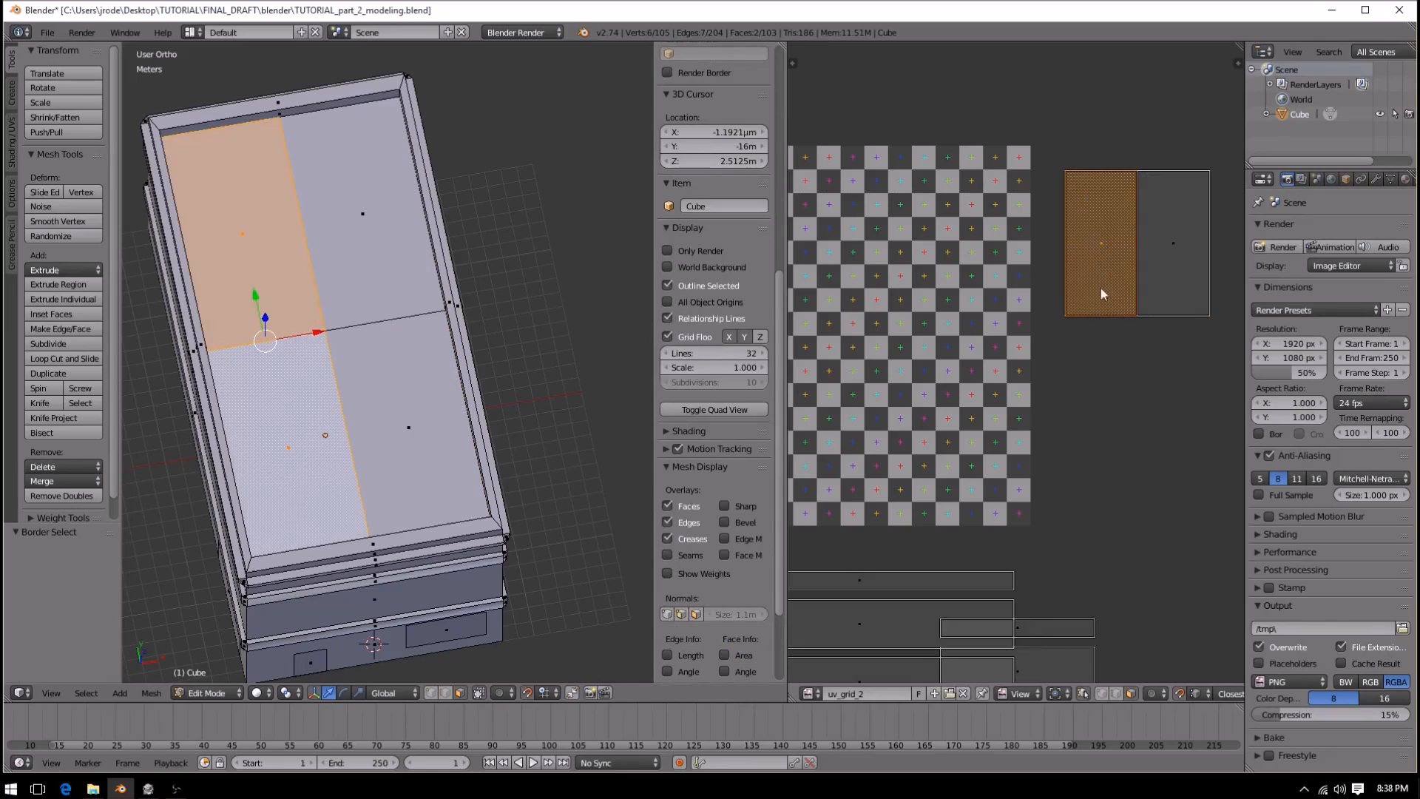
right_click(1089, 246)
right_click(1090, 246)
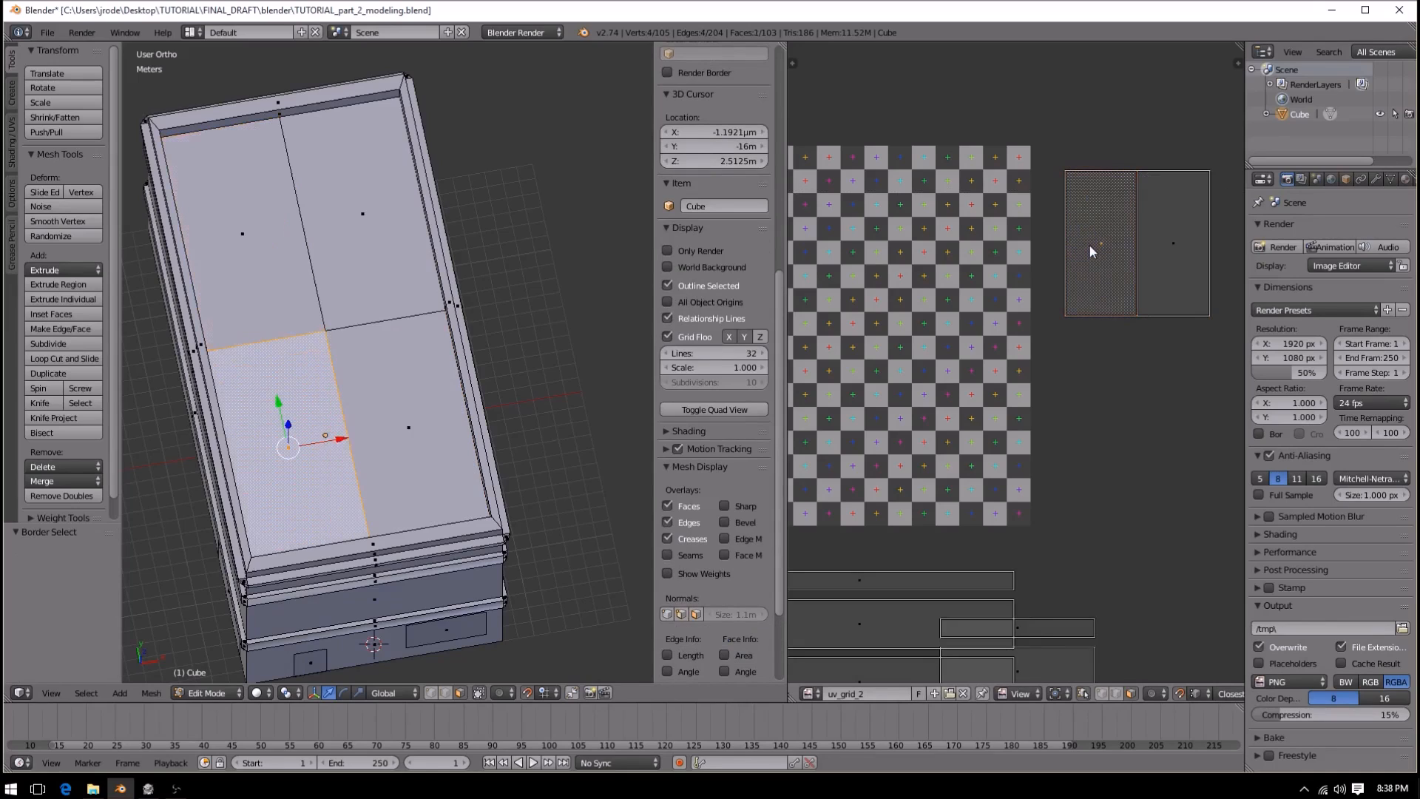
key(b)
drag(1076, 203, 1125, 305)
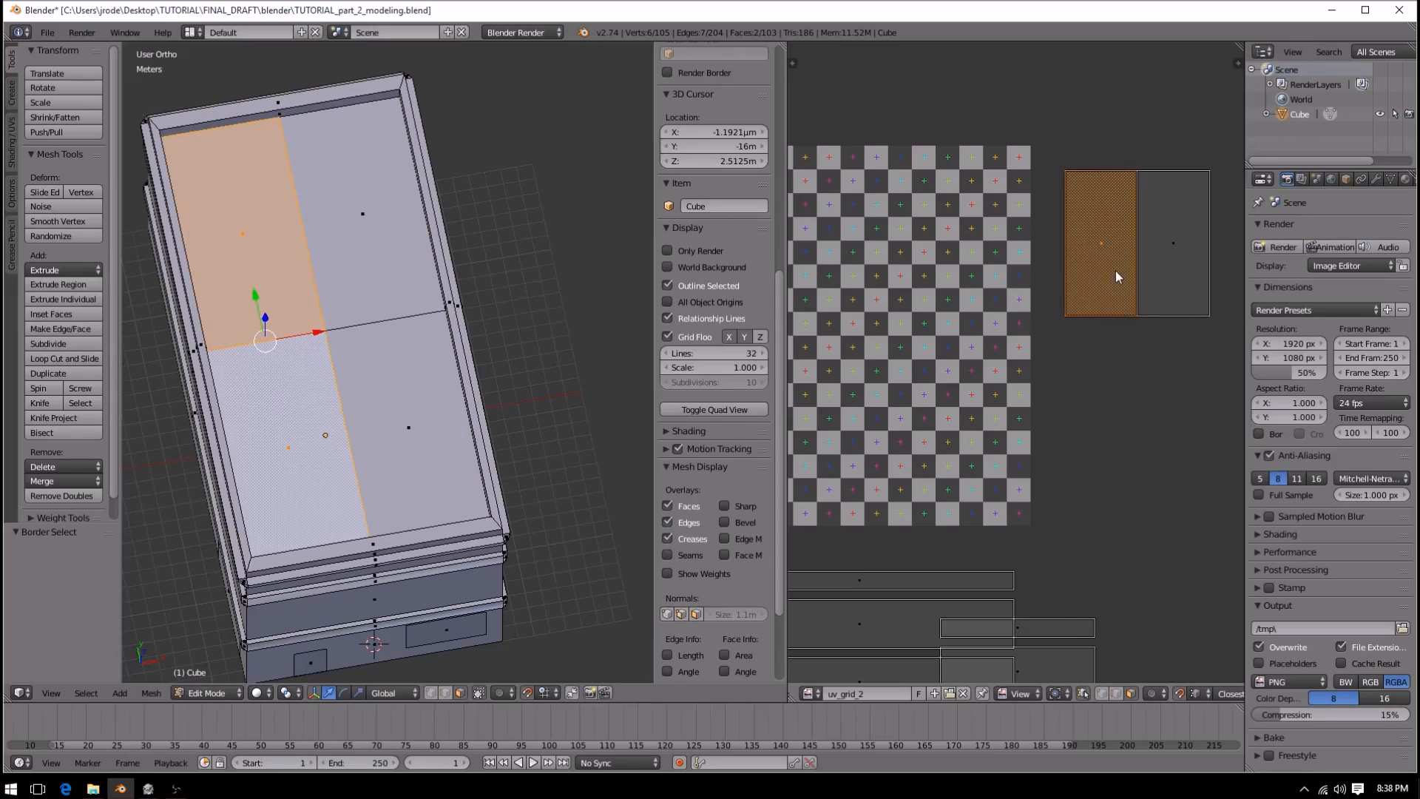
key(g)
key(x)
click(1182, 277)
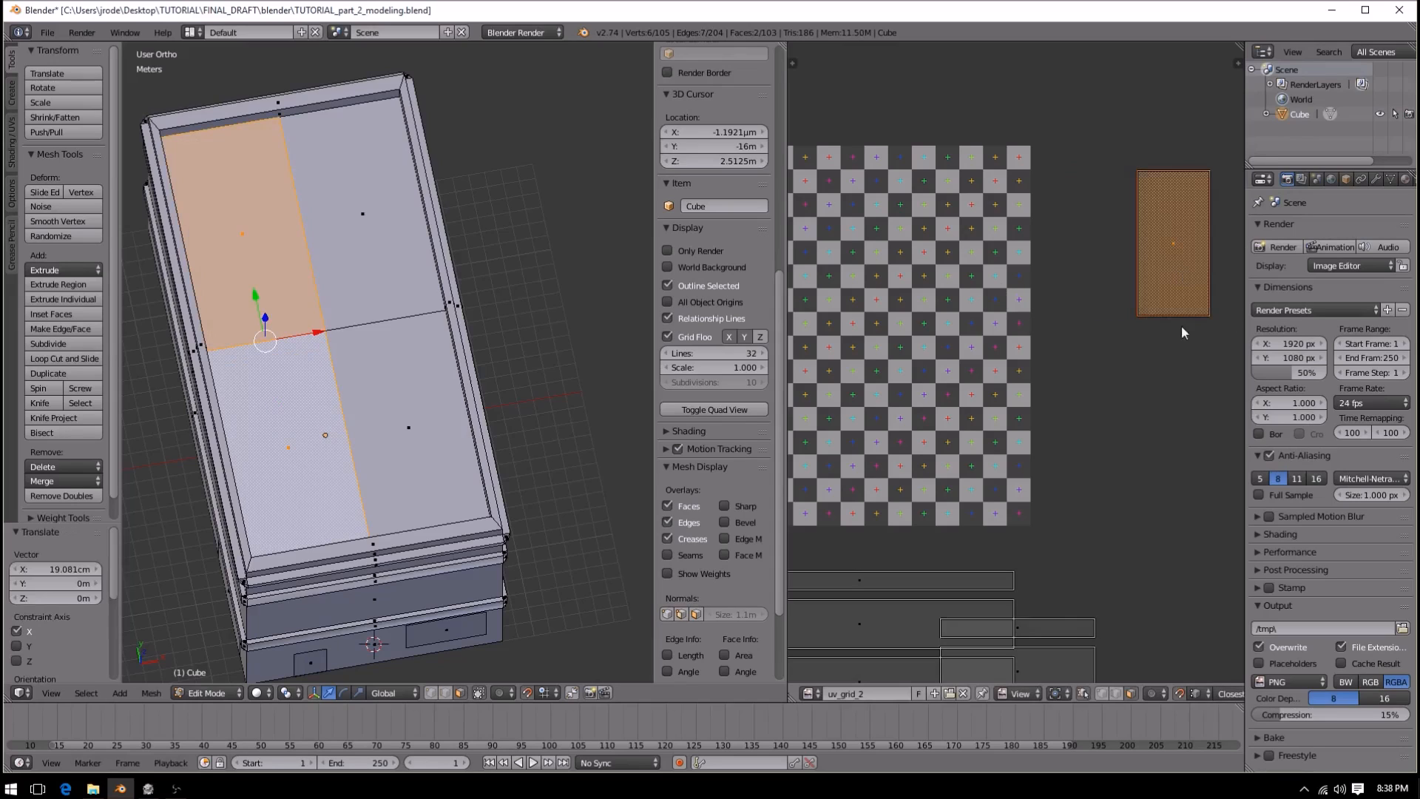
- Select all four stacked roof UV faces and place them in the checker grid's upper-left corner
key(a)
key(b)
drag(1130, 165, 1221, 348)
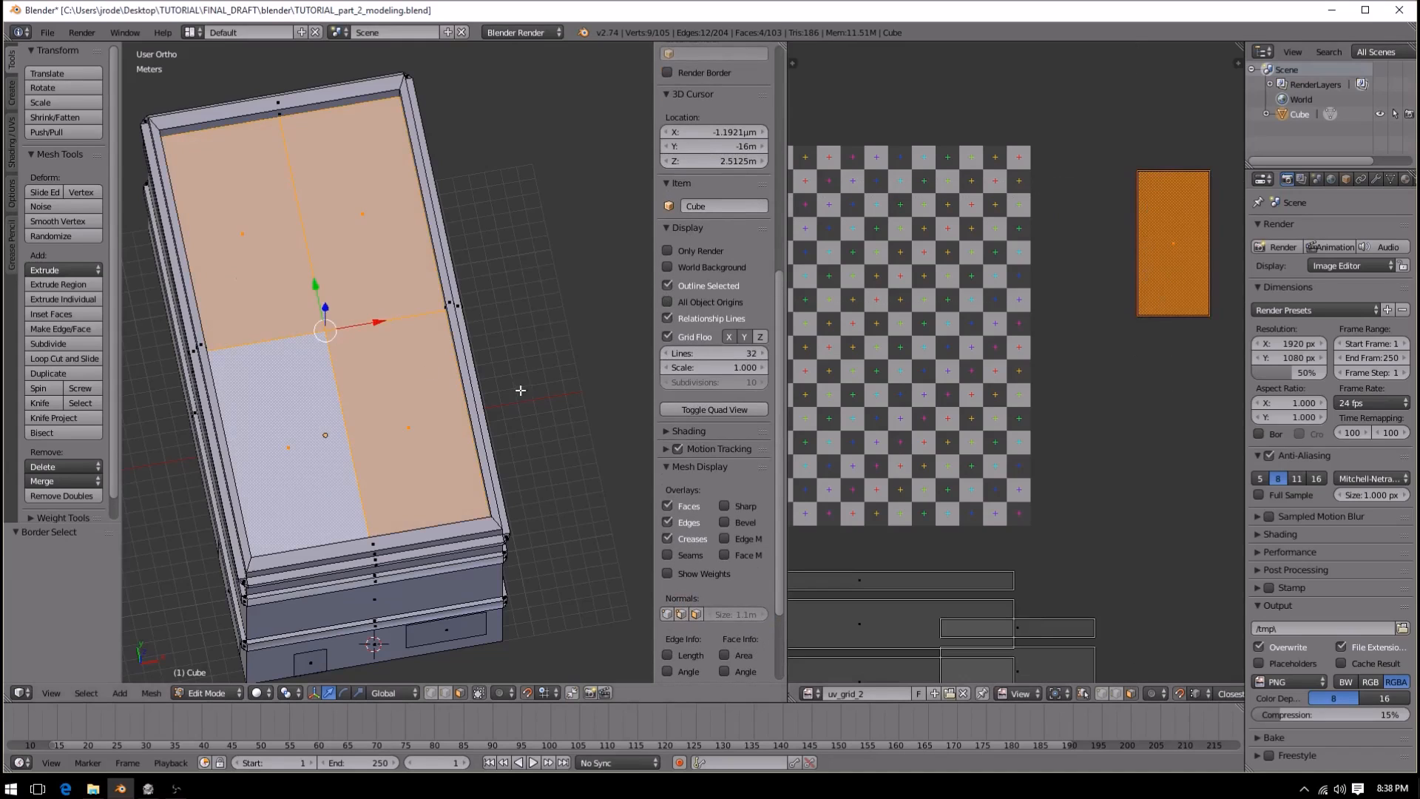
middle_drag(929, 443, 1035, 470)
scroll(1001, 479, down, 1)
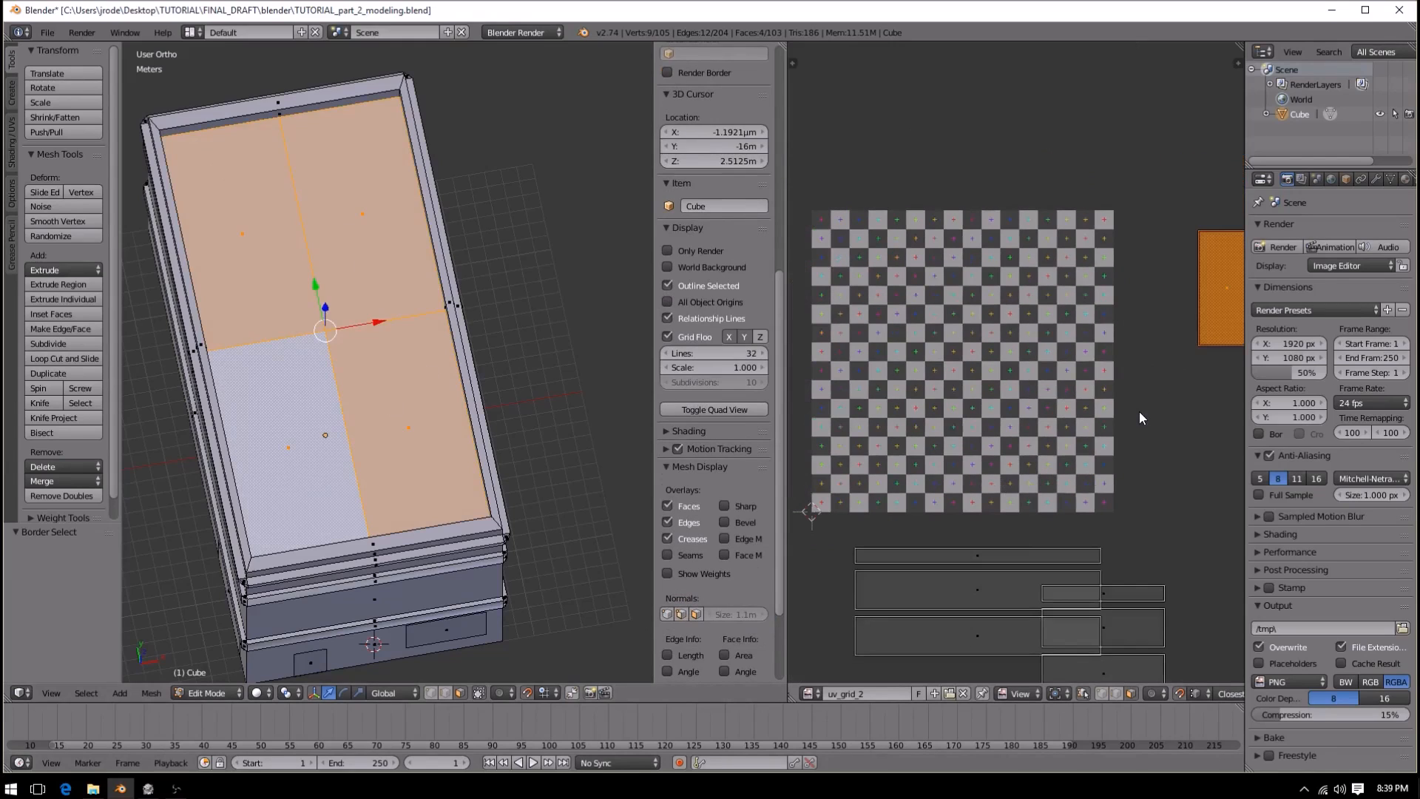
key(g)
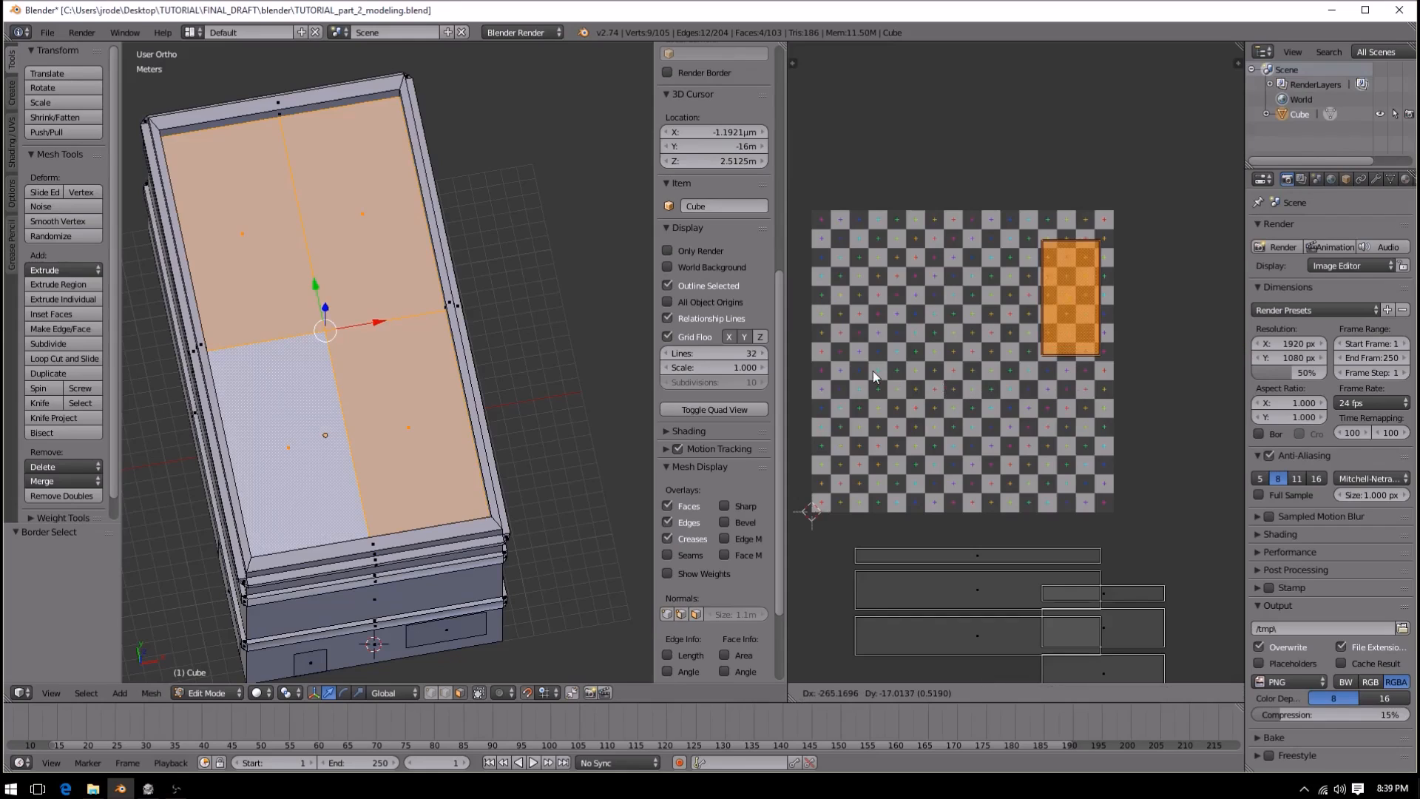
right_click(945, 389)
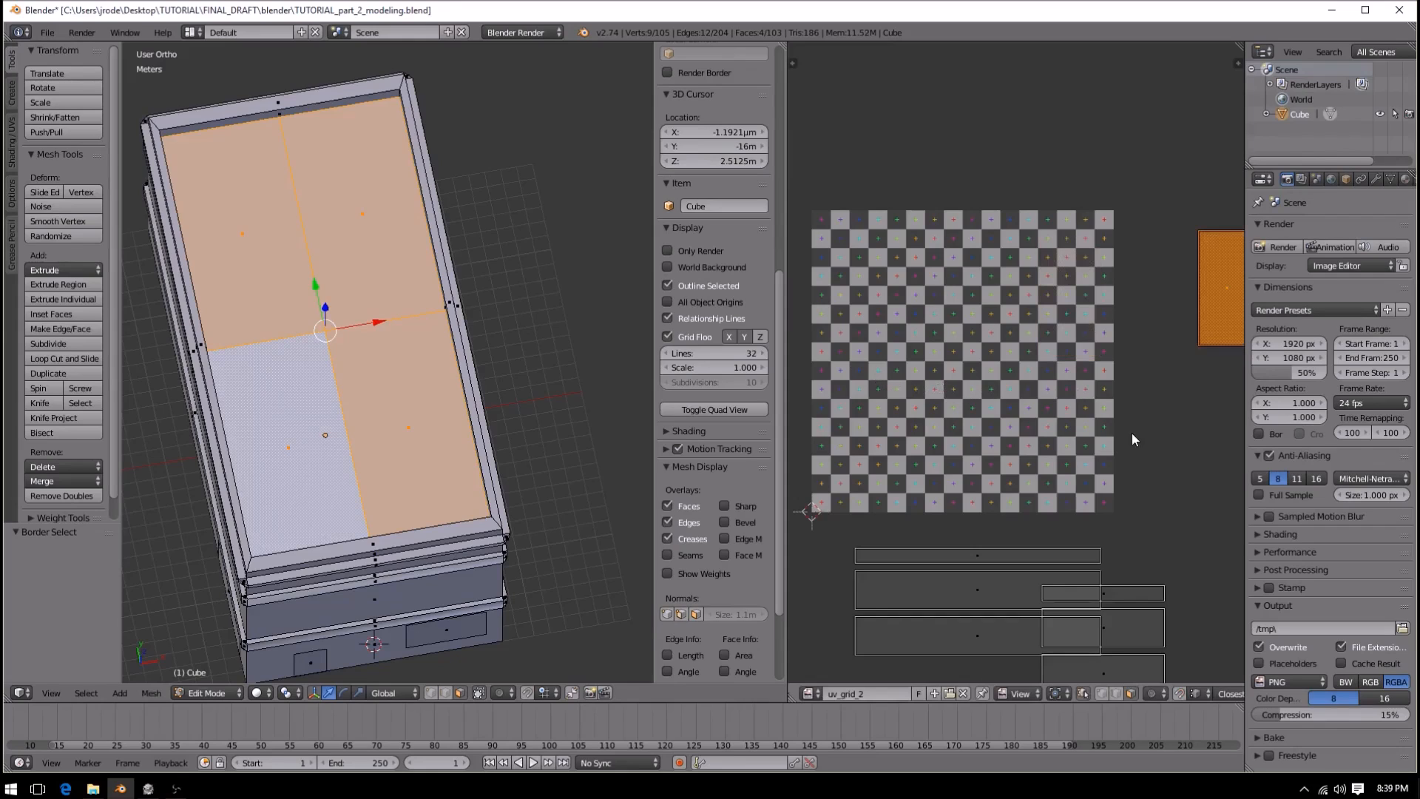
key(g)
click(1201, 420)
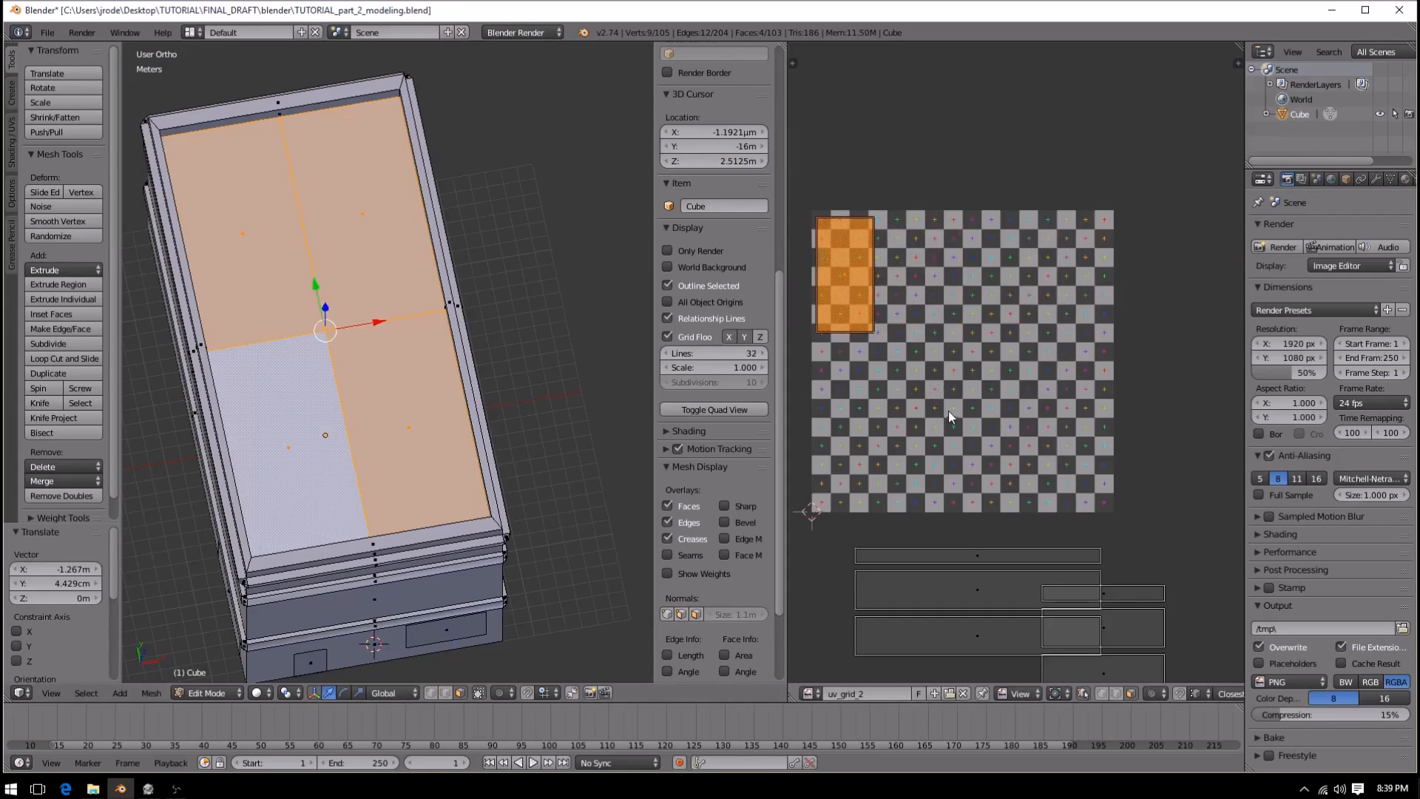
- Resize the stacked roof UV faces by about 1.871 and 0.853, realigning them with the checker grid's upper-left corner
middle_drag(982, 522, 1023, 448)
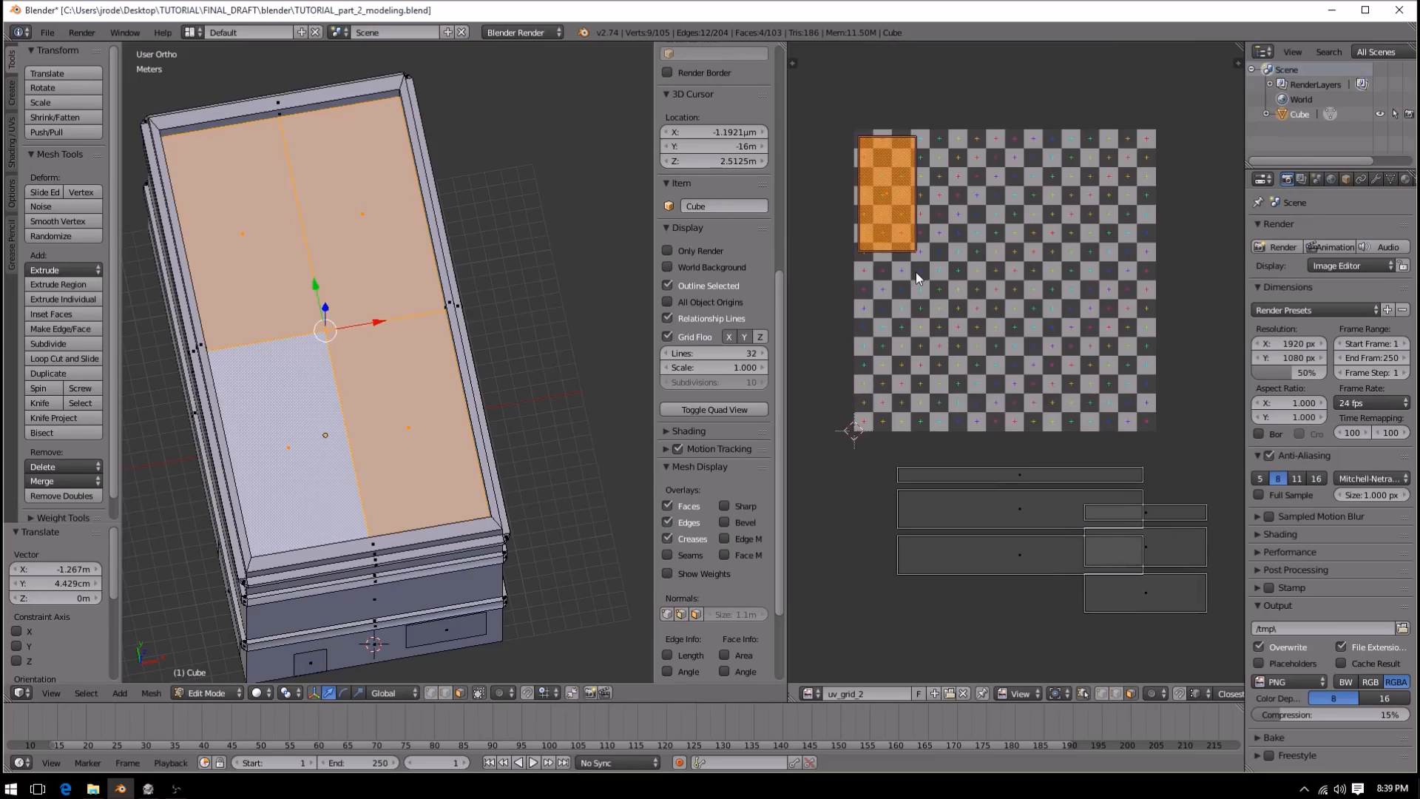
scroll(917, 273, down, 3)
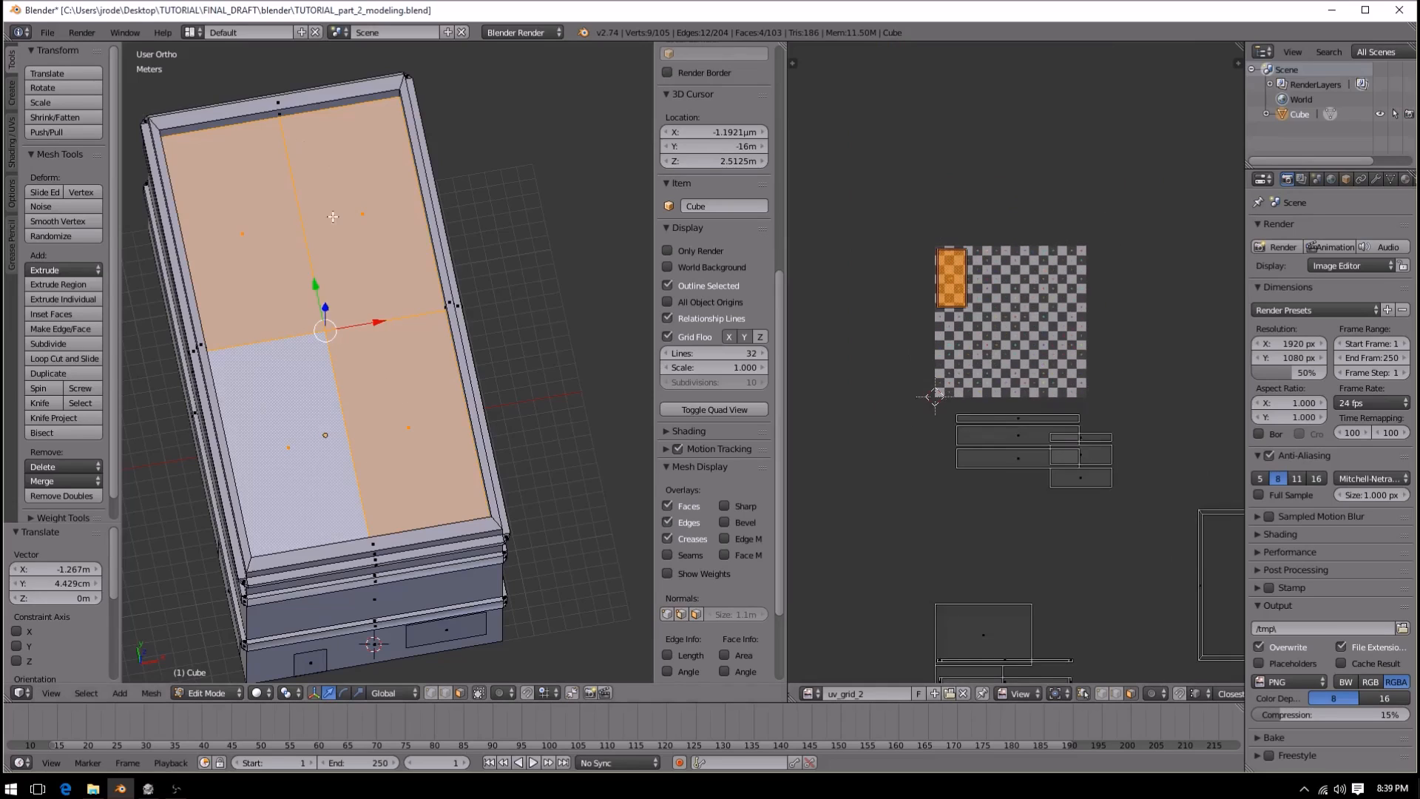
key(s)
click(990, 440)
key(g)
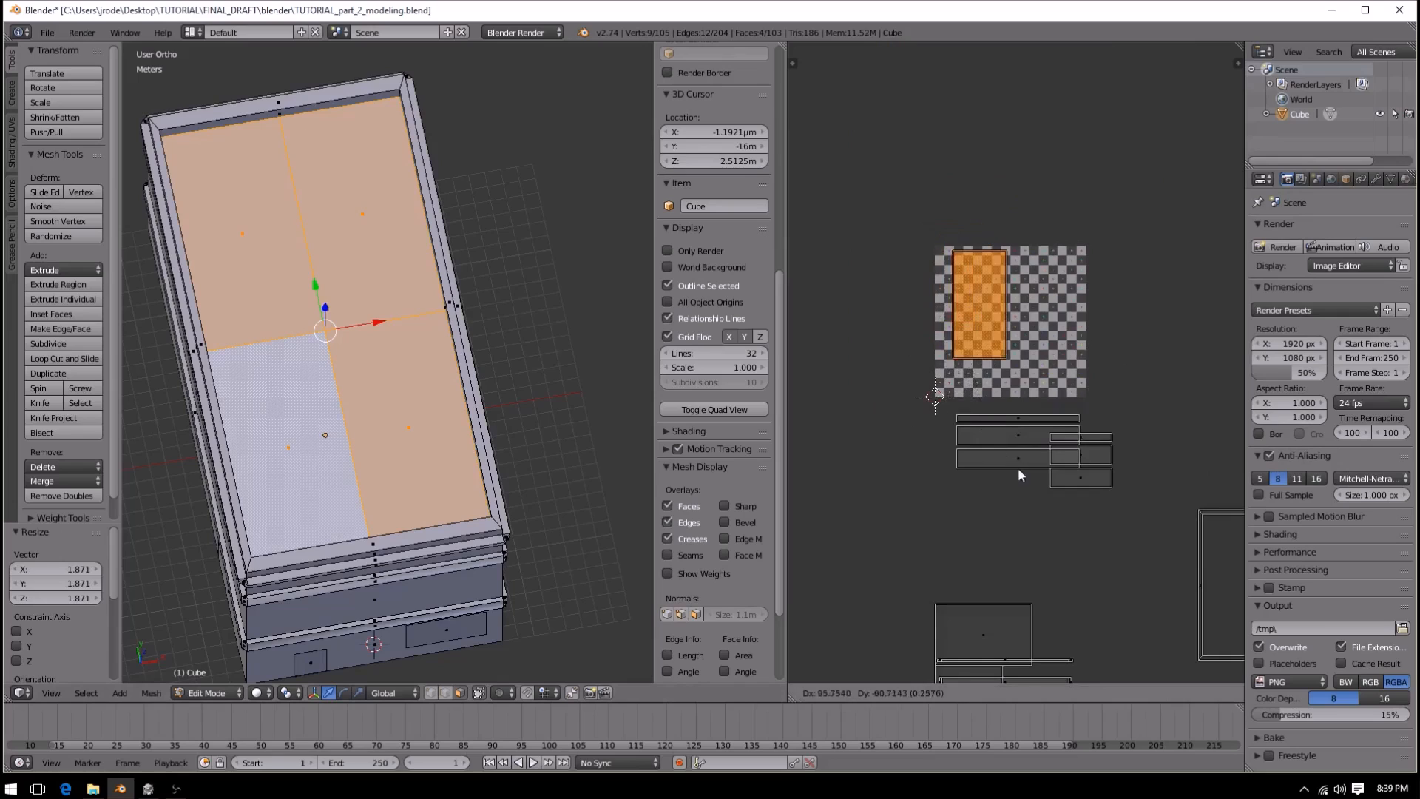
click(1002, 465)
key(s)
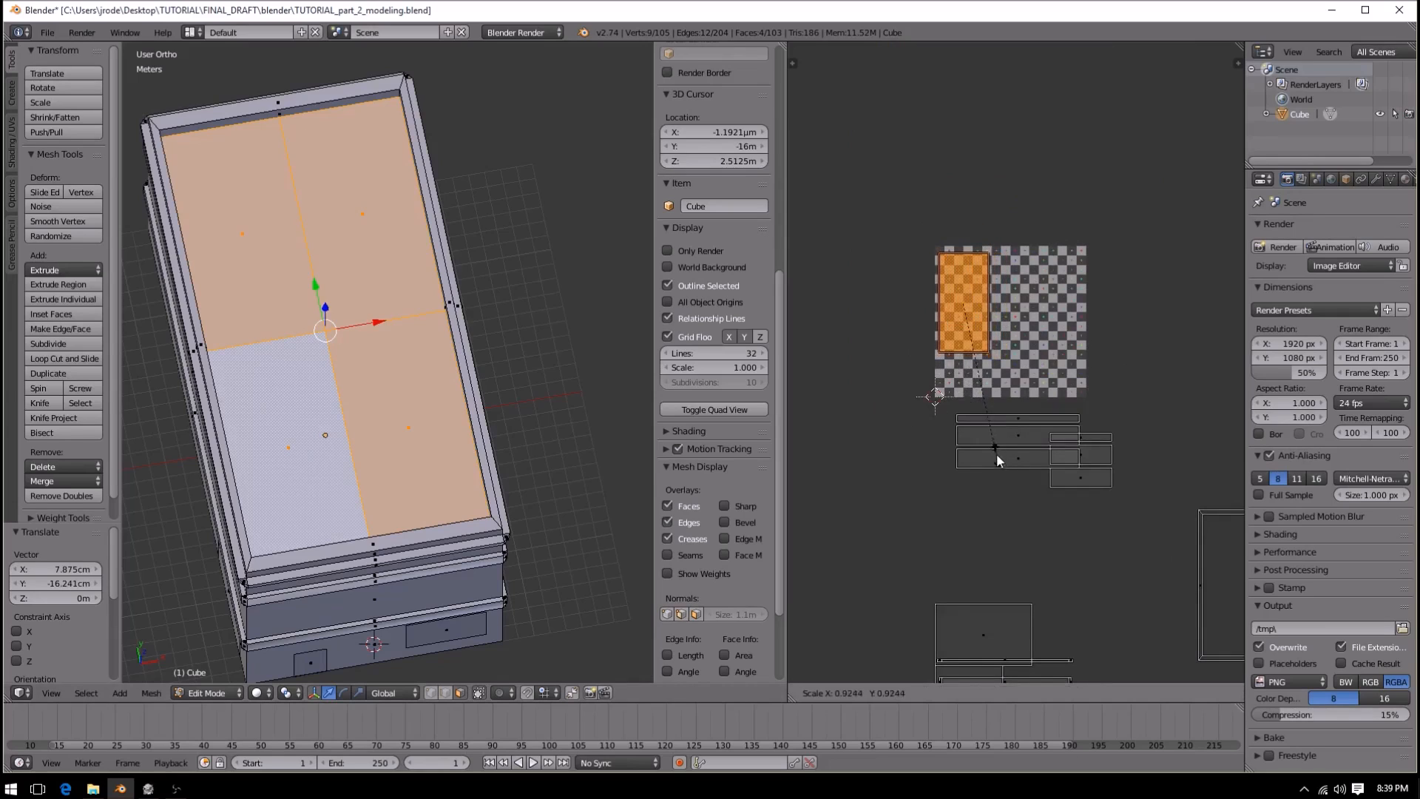
click(991, 443)
key(g)
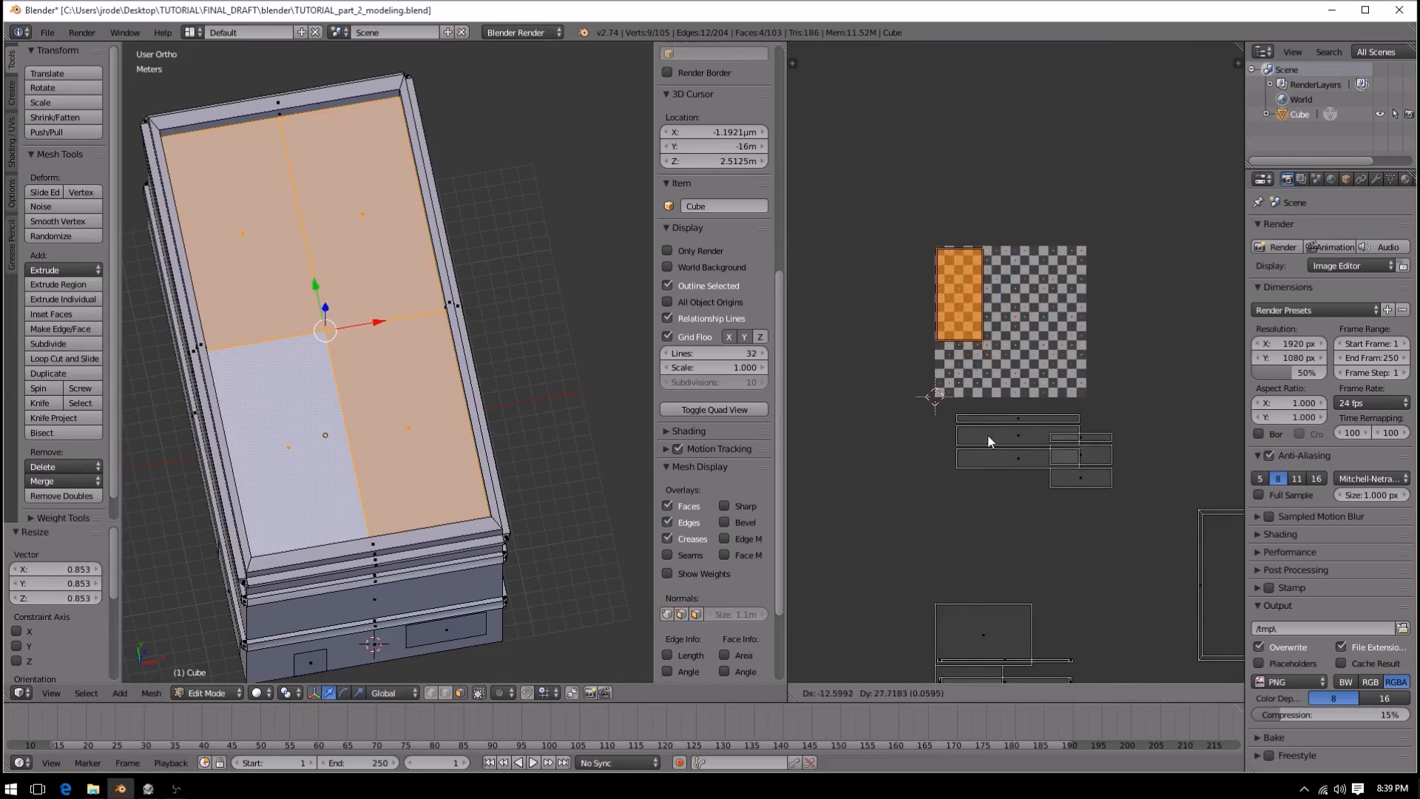
click(989, 438)
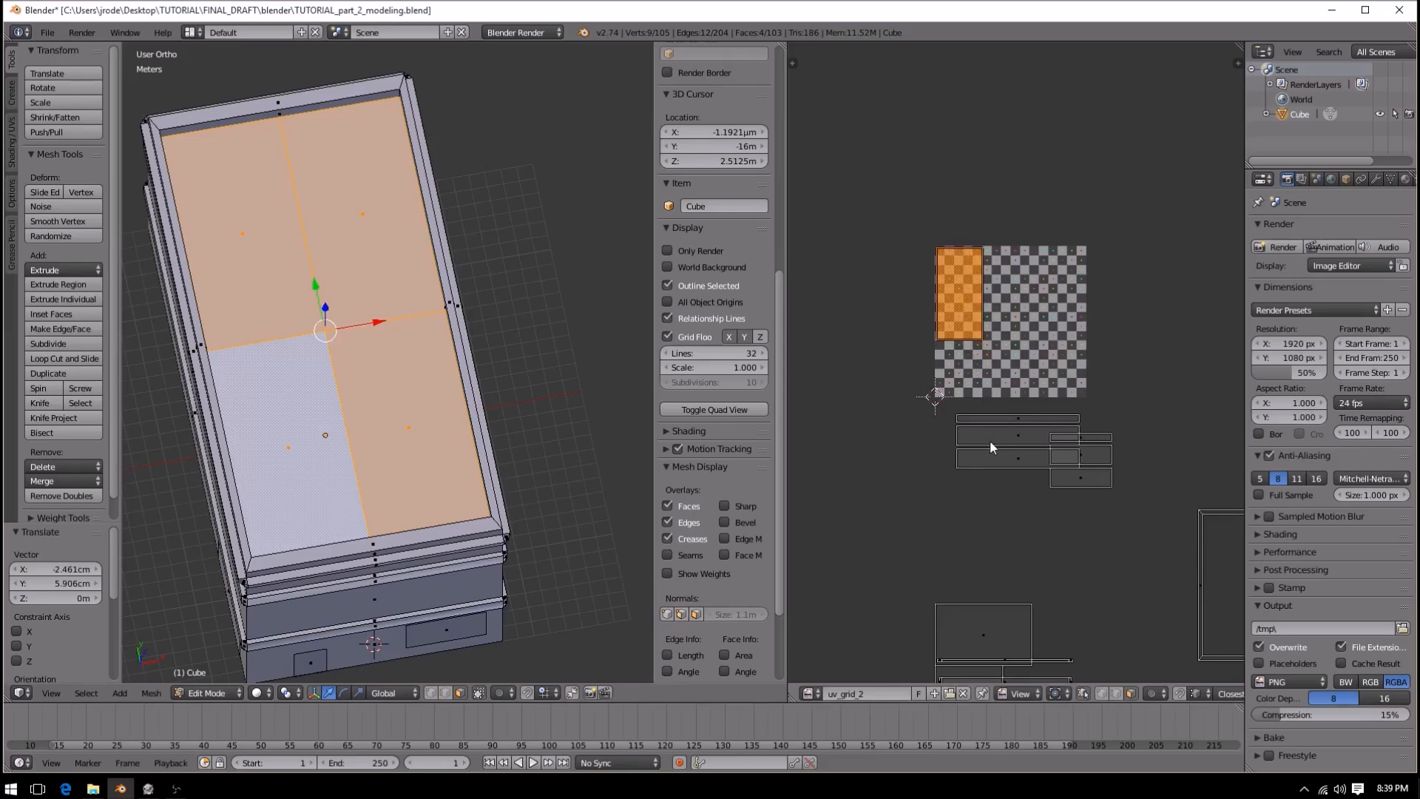
- Select the three long-wall UV strips and move them into the checker grid's lower-left area, below the roof faces
key(a)
scroll(923, 251, up, 3)
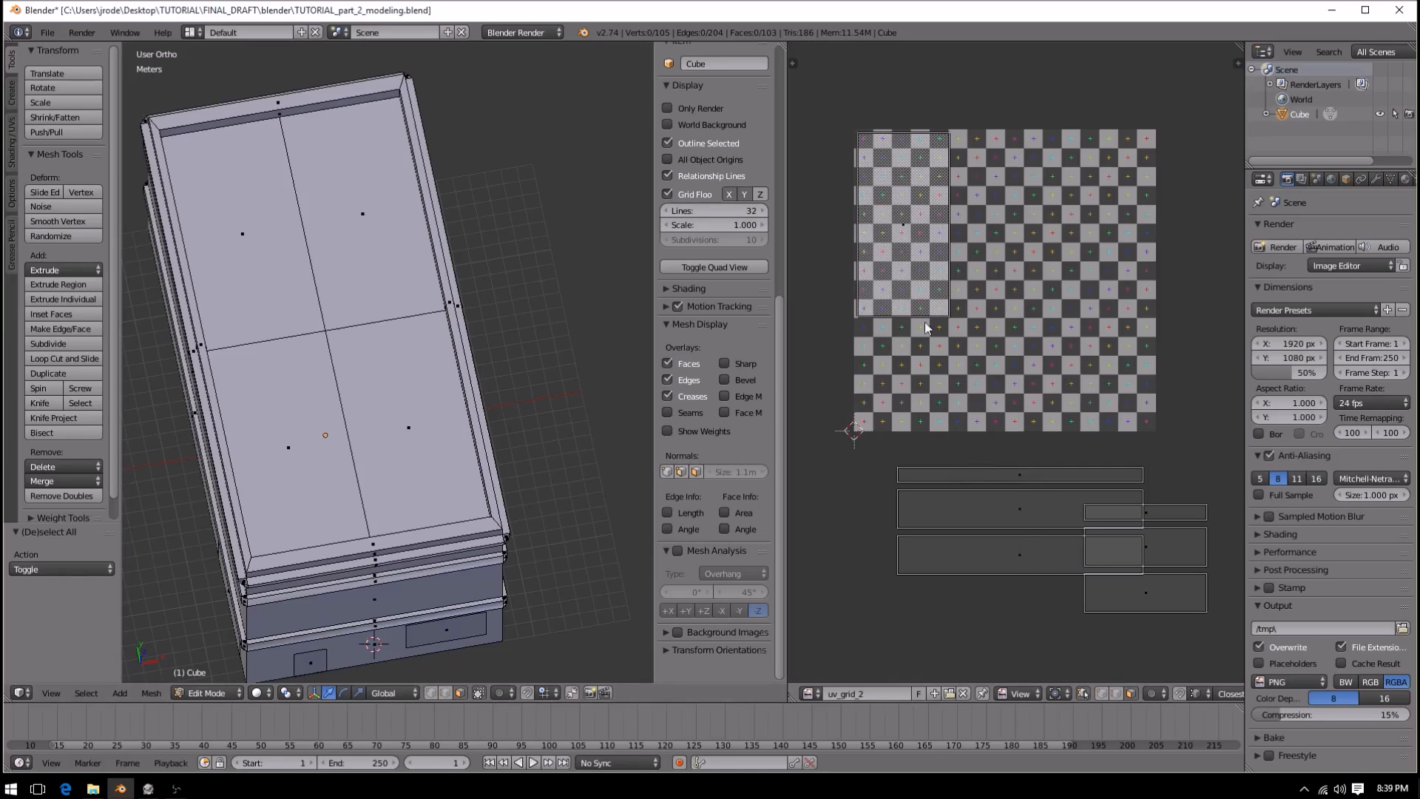
key(b)
drag(996, 454, 1049, 596)
key(g)
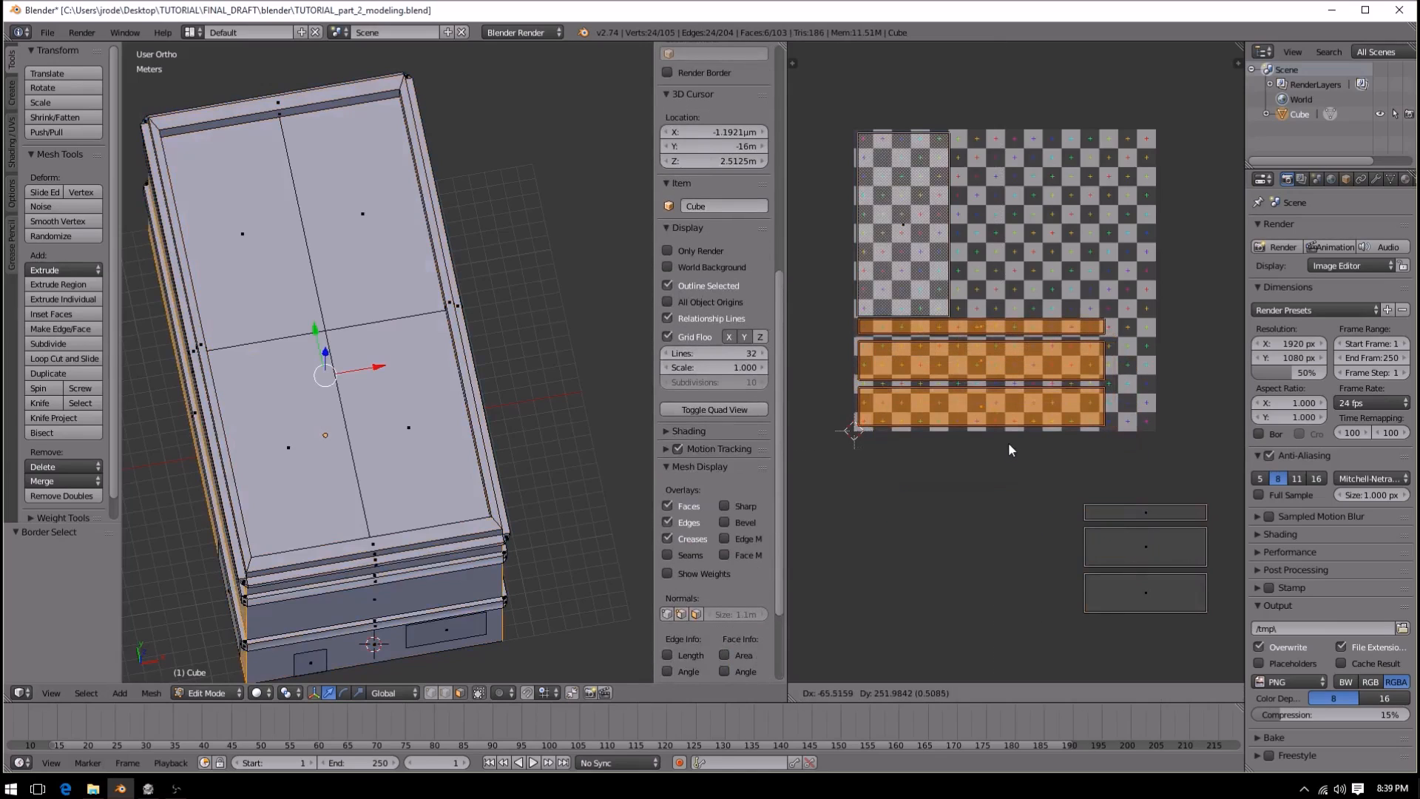
click(1008, 444)
- Select the three short-wall UV strips and move them -40.849 cm in X and 97.939 cm in Y, beside the roof faces
key(a)
key(b)
drag(1065, 482, 1216, 630)
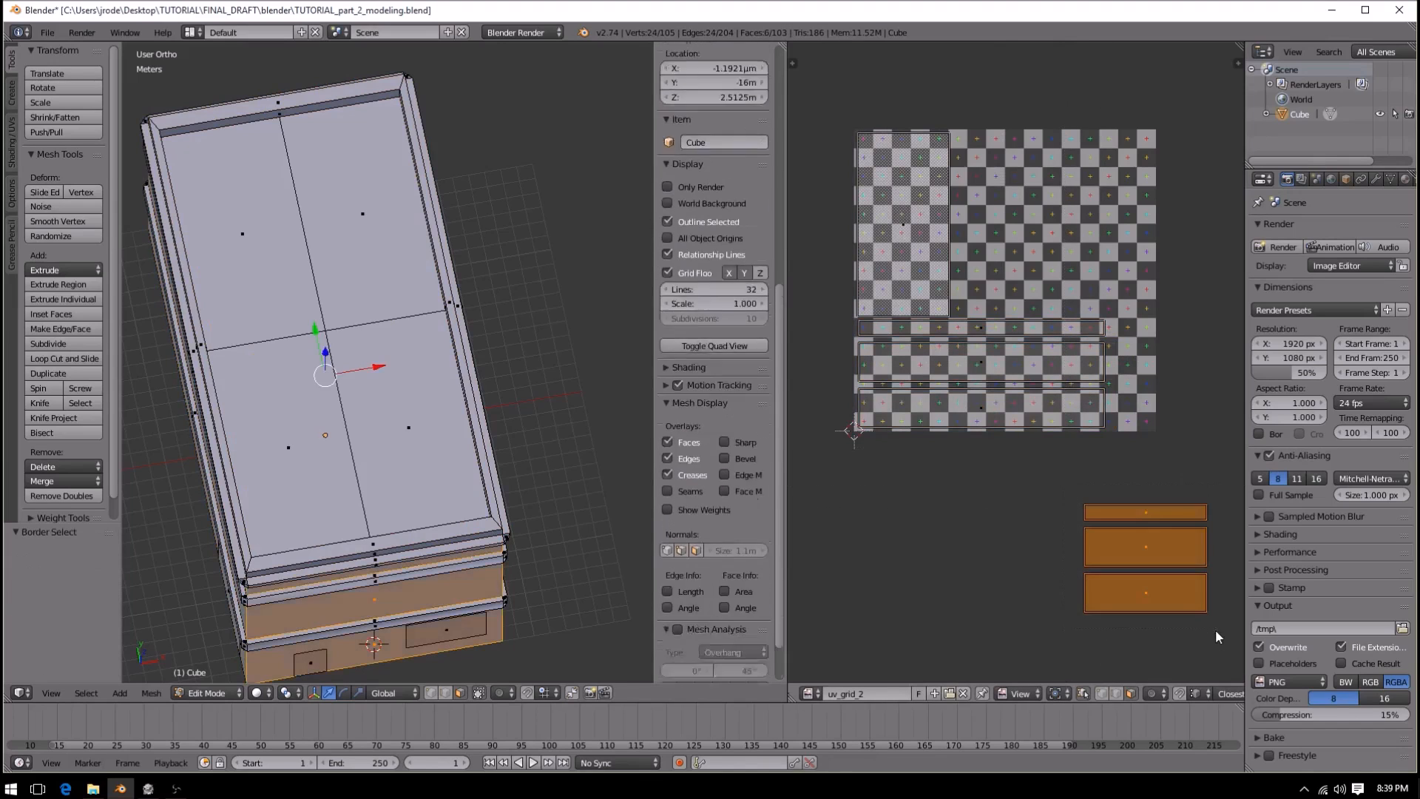
key(g)
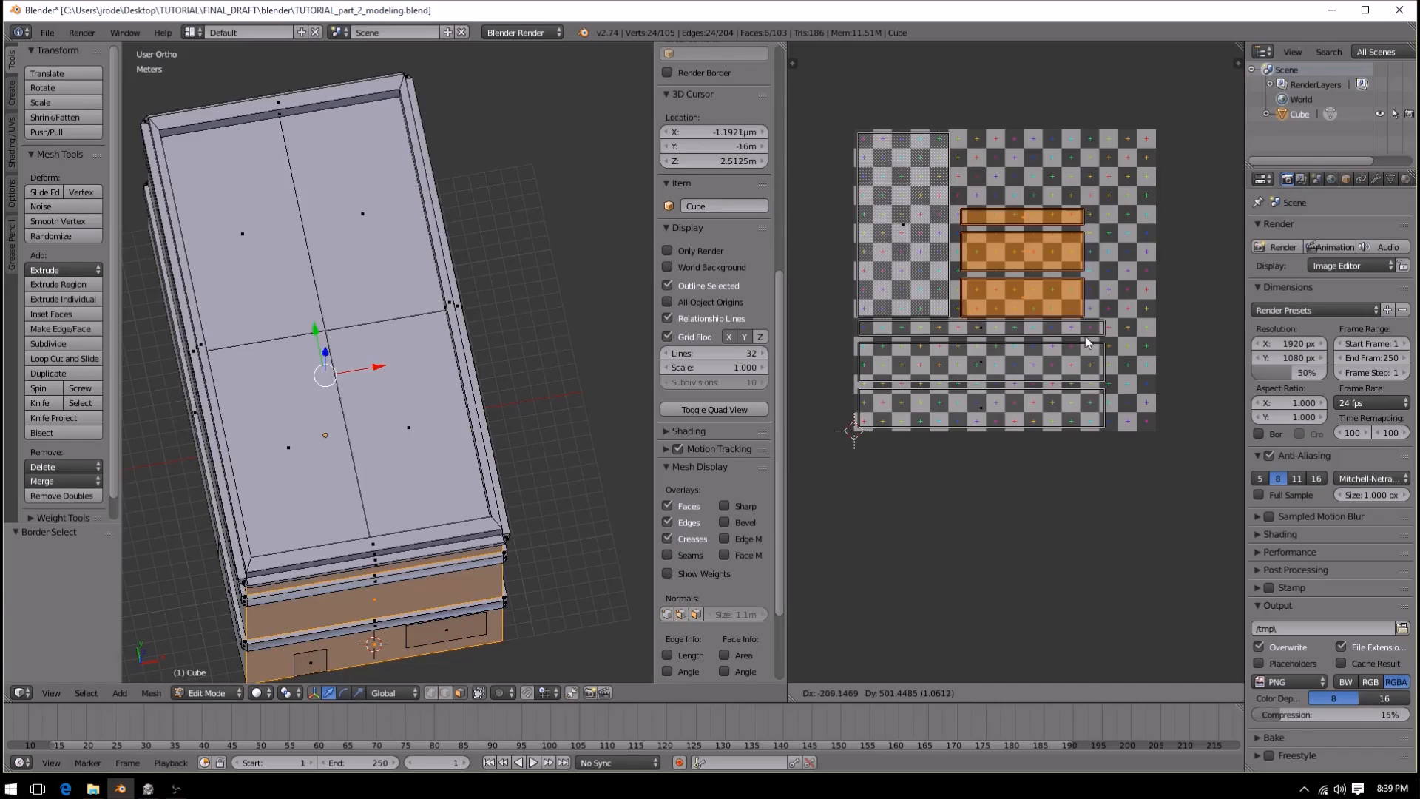
click(1085, 336)
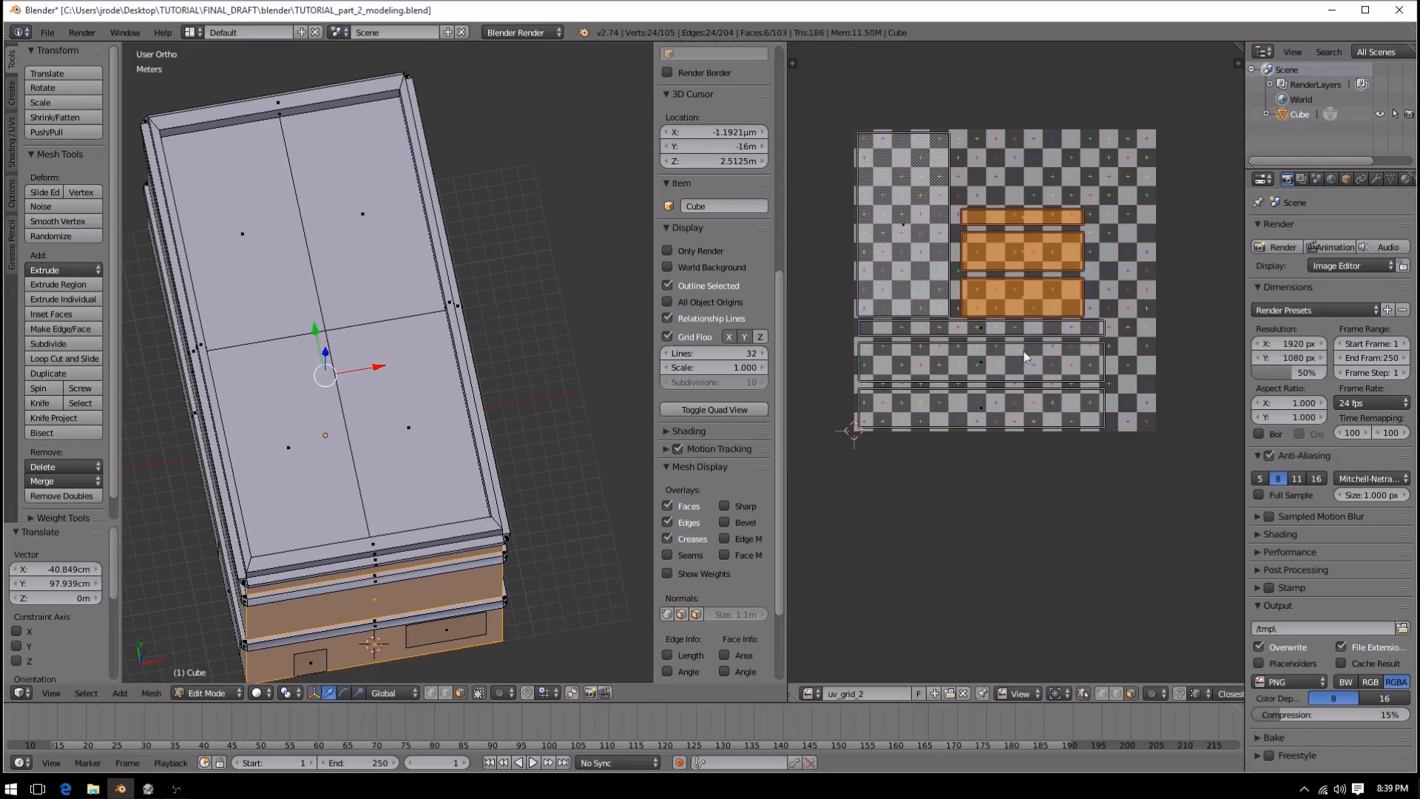
- Scale the three long-wall UV strips by about 1.016 and nudge them against the checker grid's left edge
key(a)
key(b)
drag(862, 318, 1145, 451)
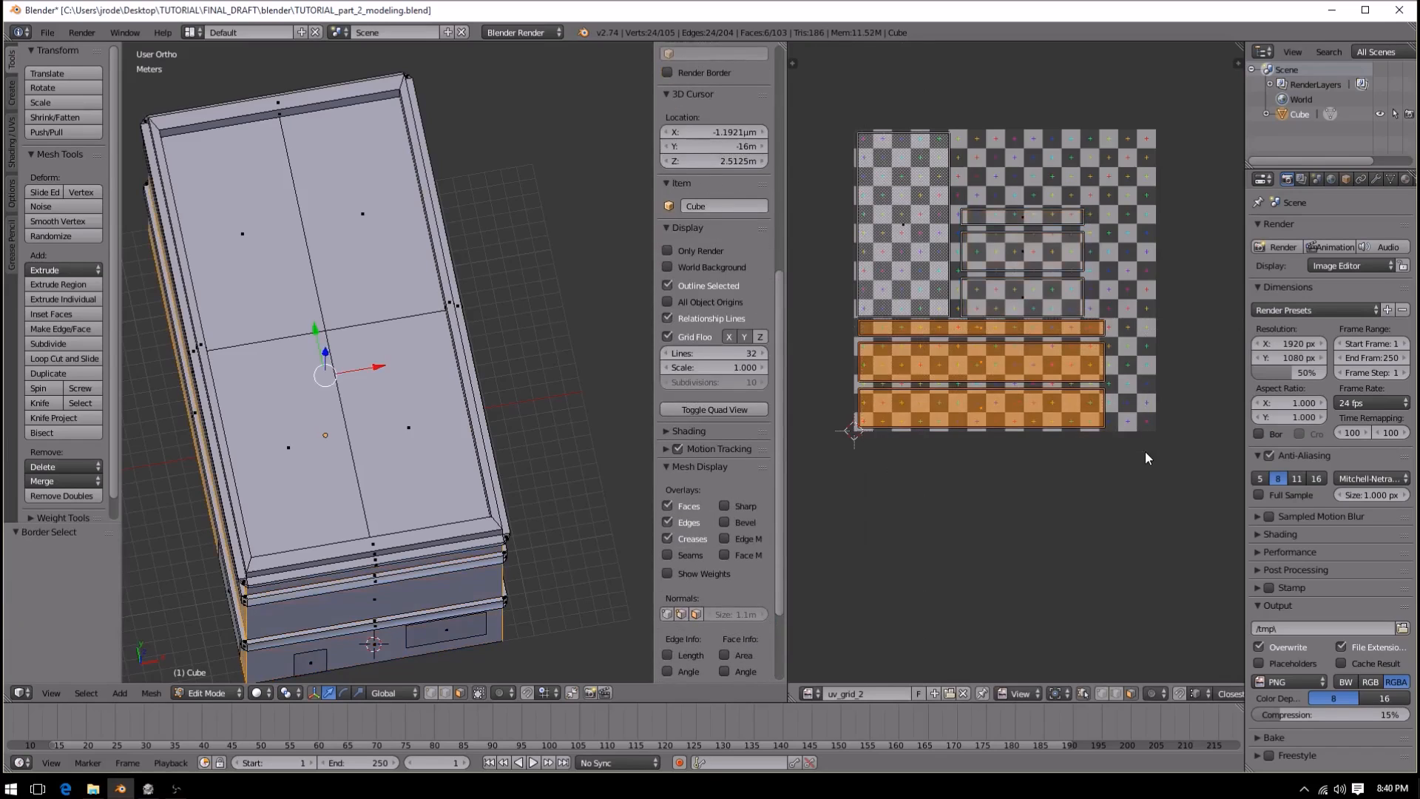
key(s)
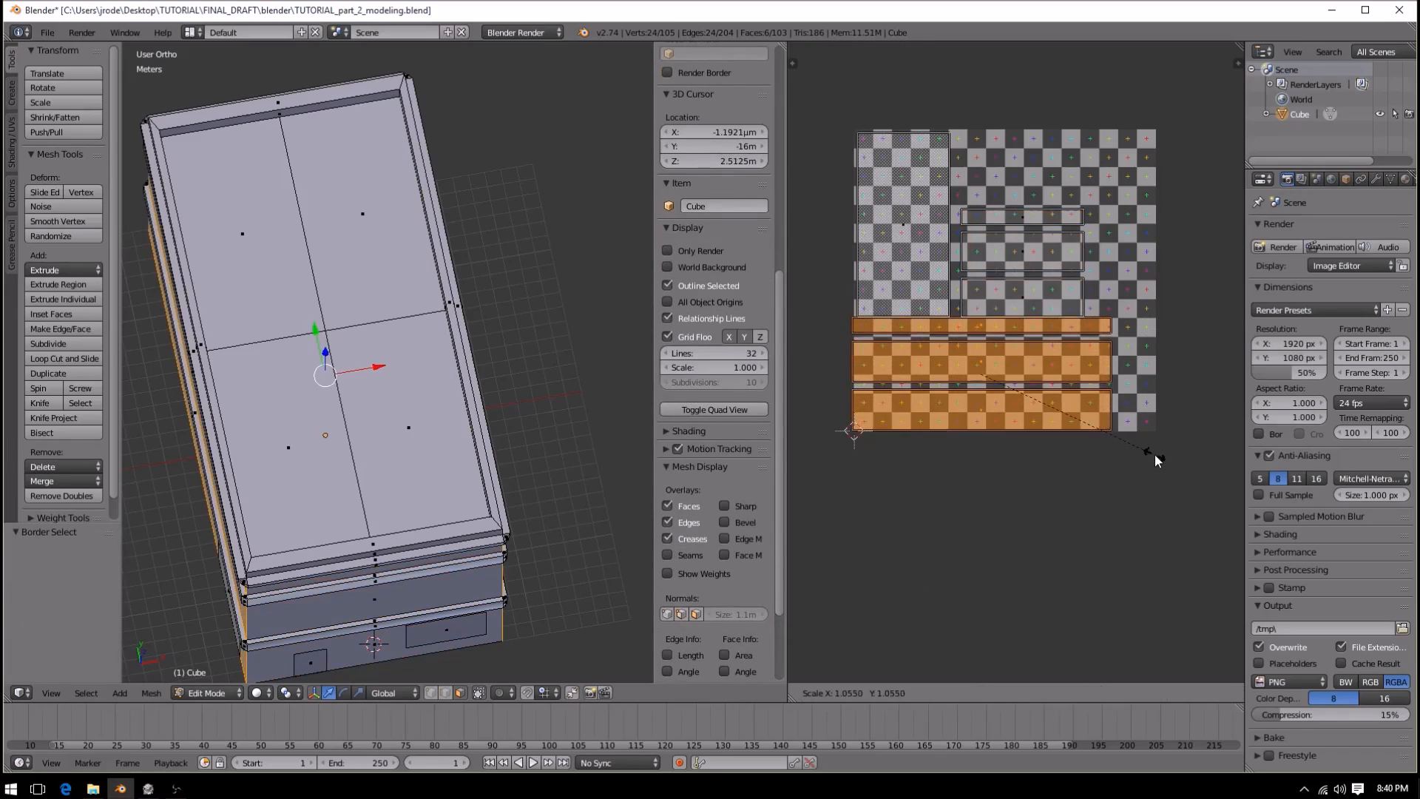
click(1147, 454)
key(g)
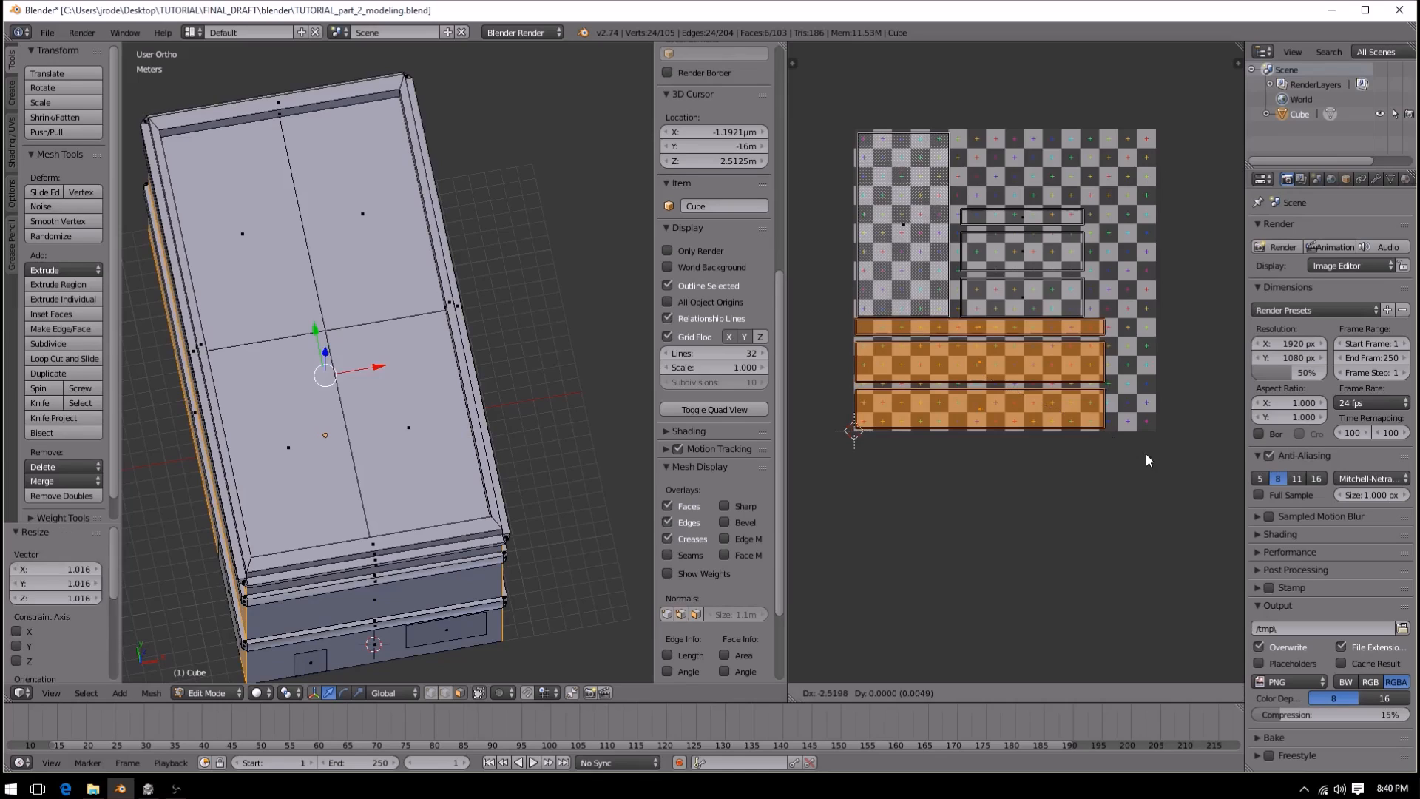
click(1145, 458)
- Select the three short-wall UV strips and nudge them -2.461 cm in X and 7.382 mm in Y
key(a)
key(b)
drag(958, 206, 1051, 313)
key(g)
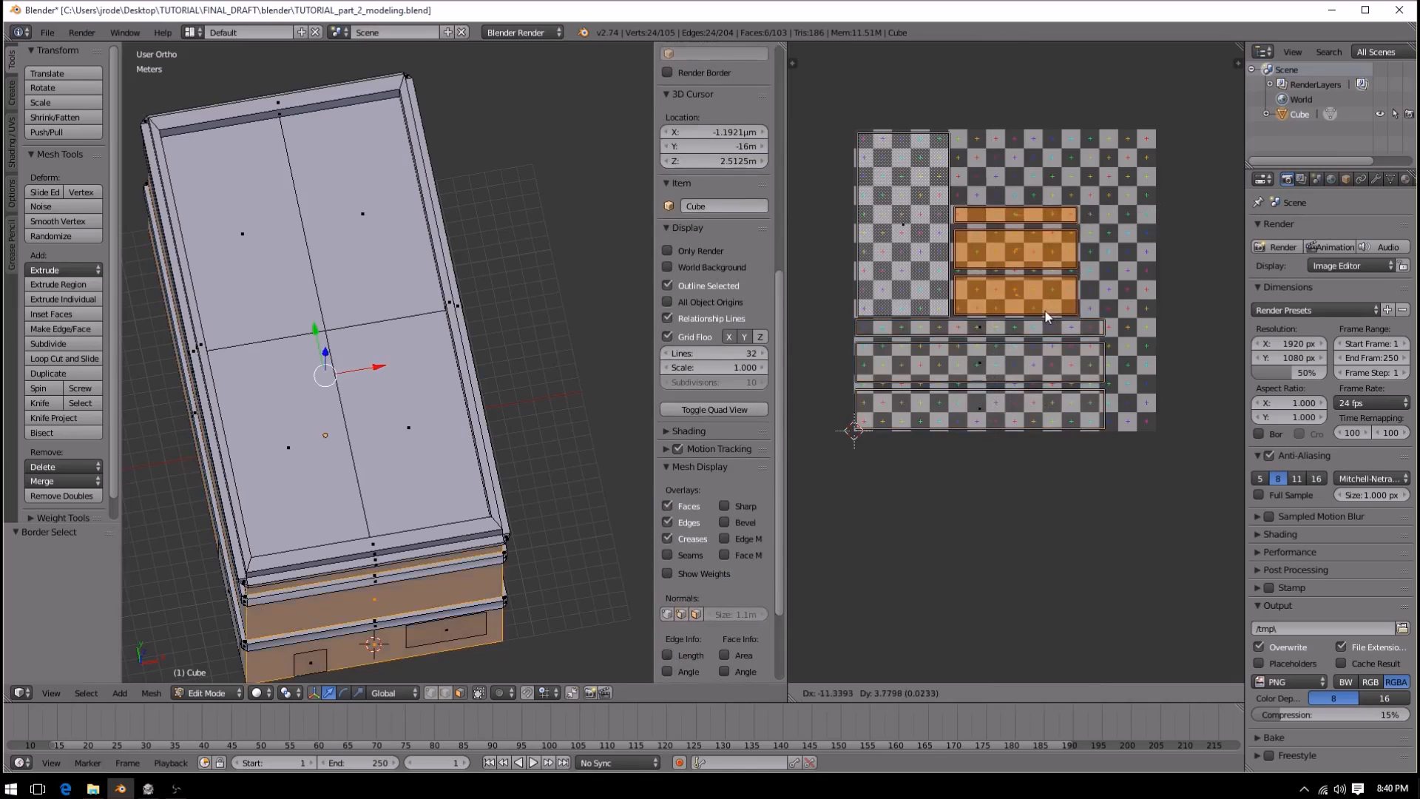
click(1044, 311)
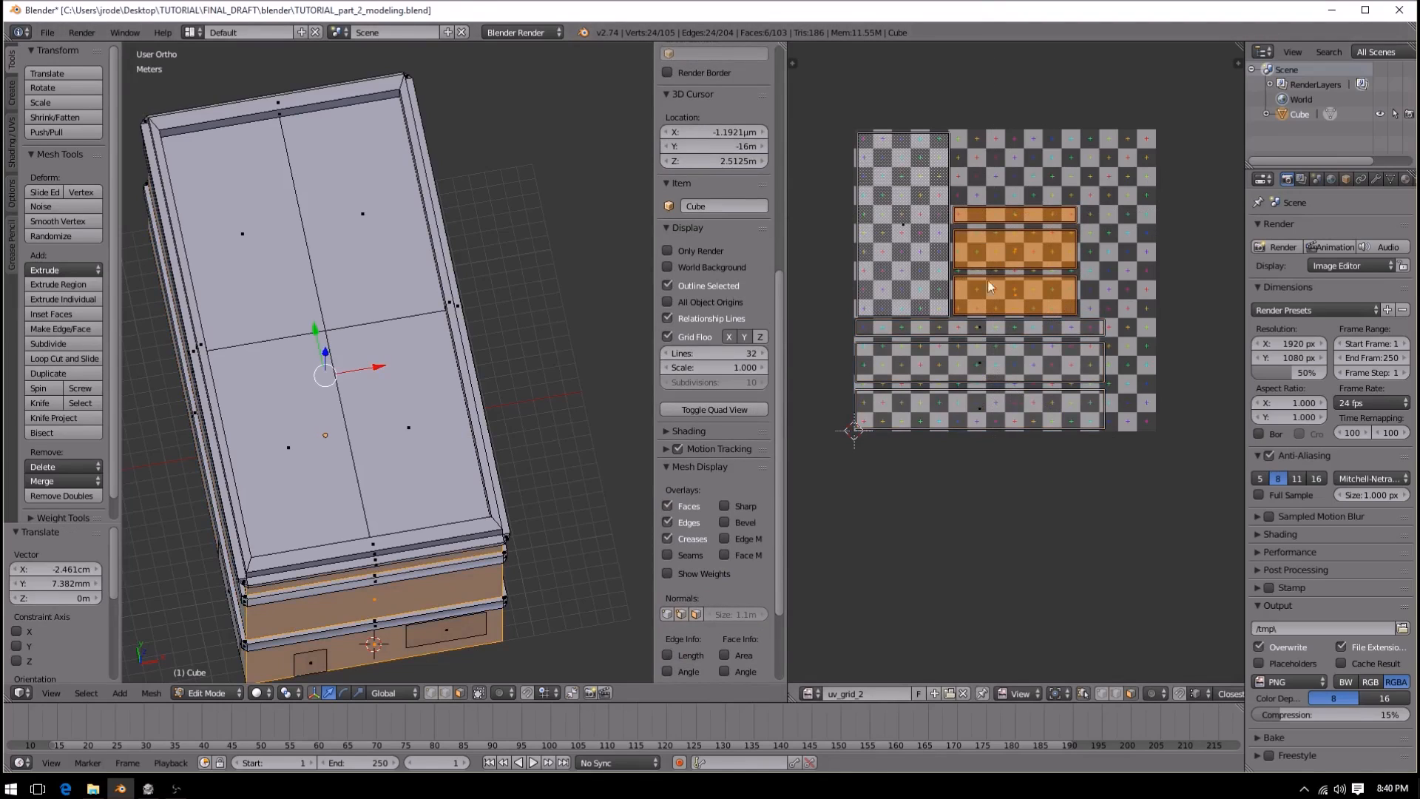
key(a)
- Select the three rectangular door, window and side-panel UV faces and move them clear of the trim strips, left of the checker grid
scroll(963, 567, up, 6)
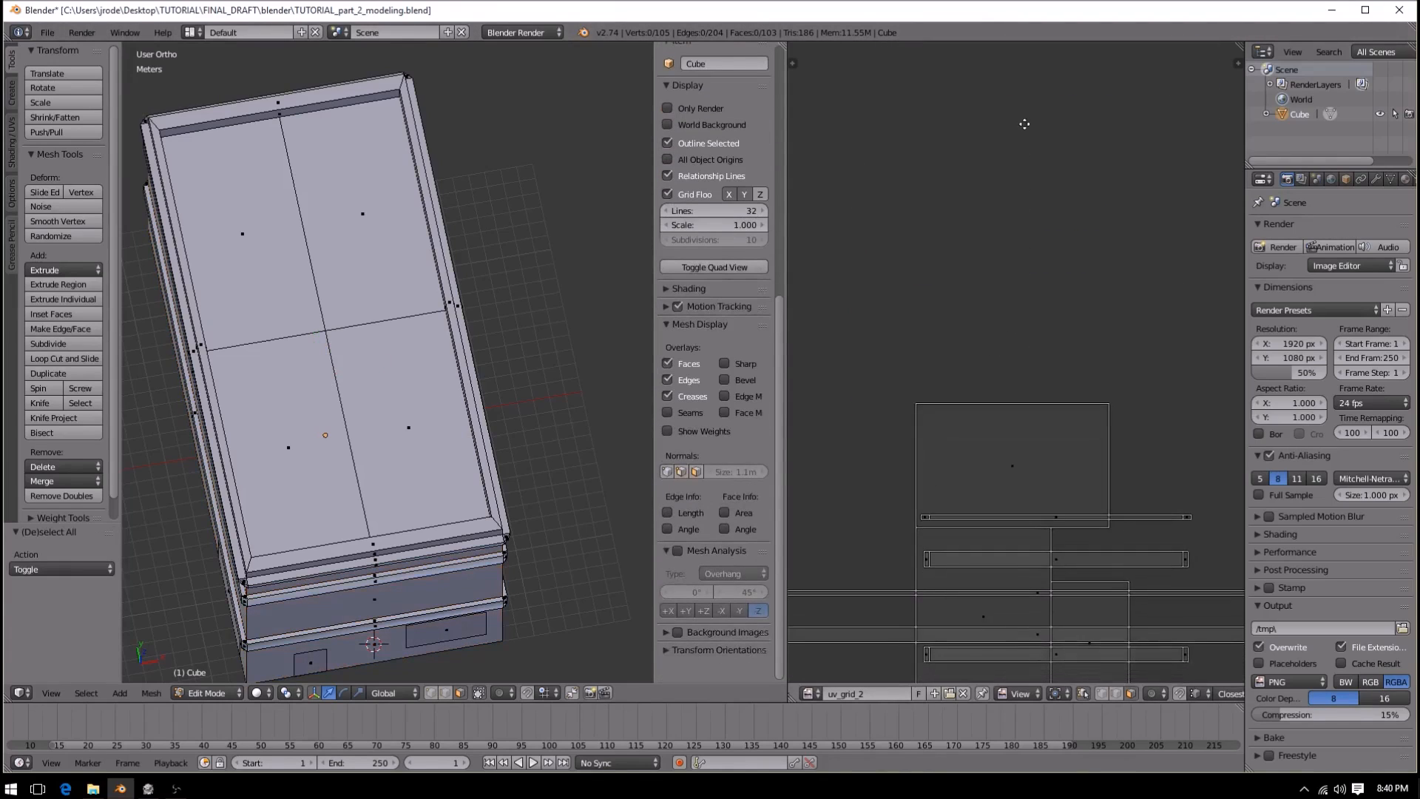
middle_drag(1013, 517, 961, 295)
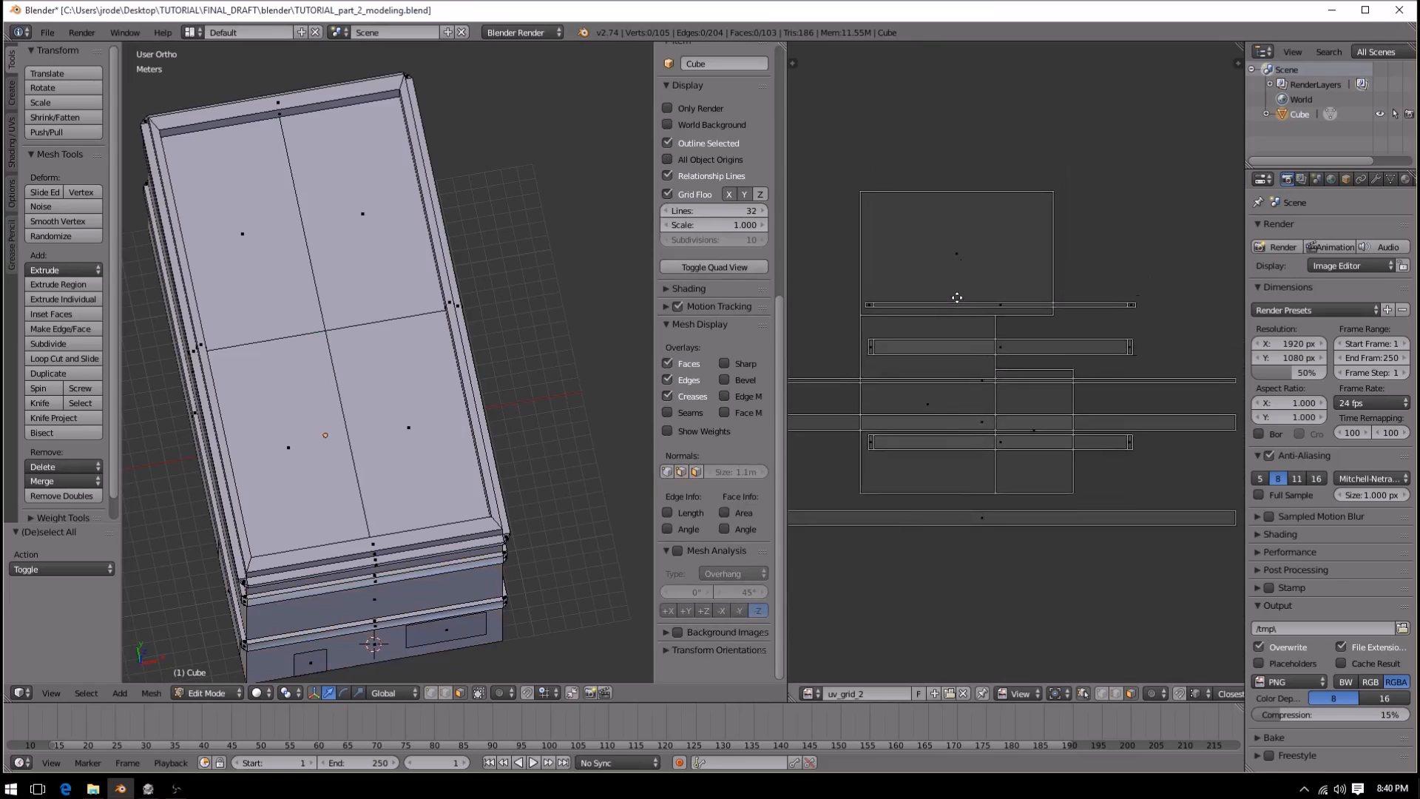
right_click(930, 435)
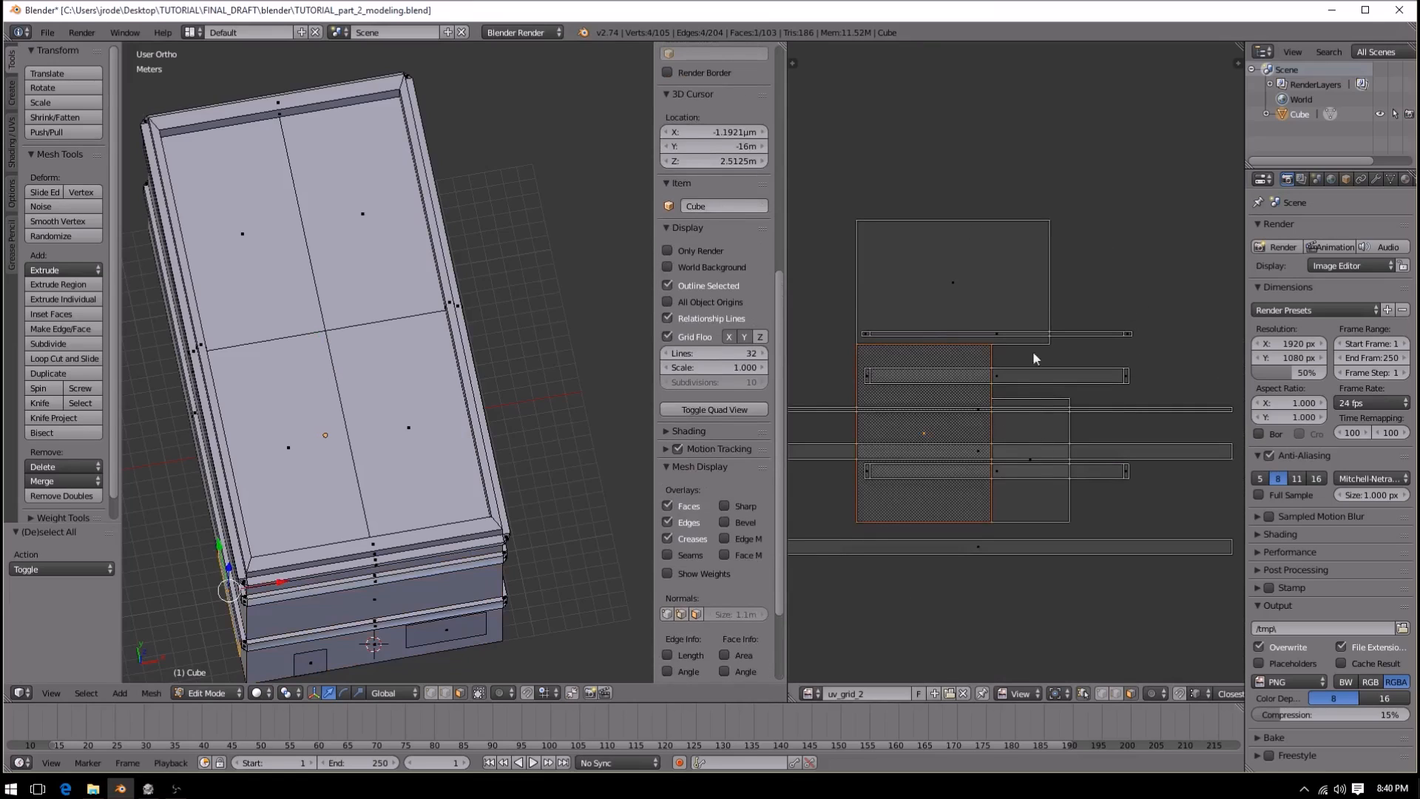
shift+right_click(1023, 432)
shift+right_click(970, 268)
scroll(939, 427, down, 4)
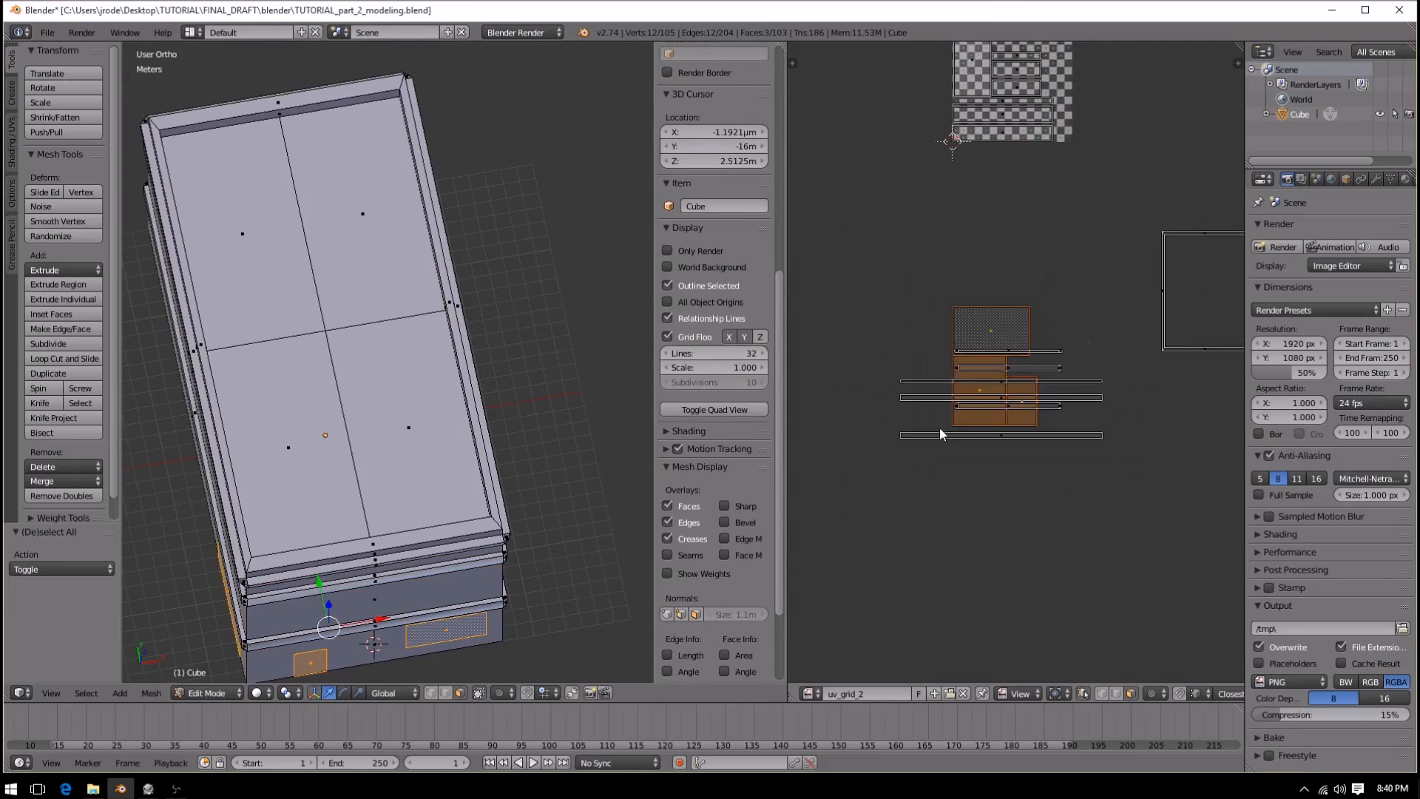
key(g)
click(844, 193)
key(a)
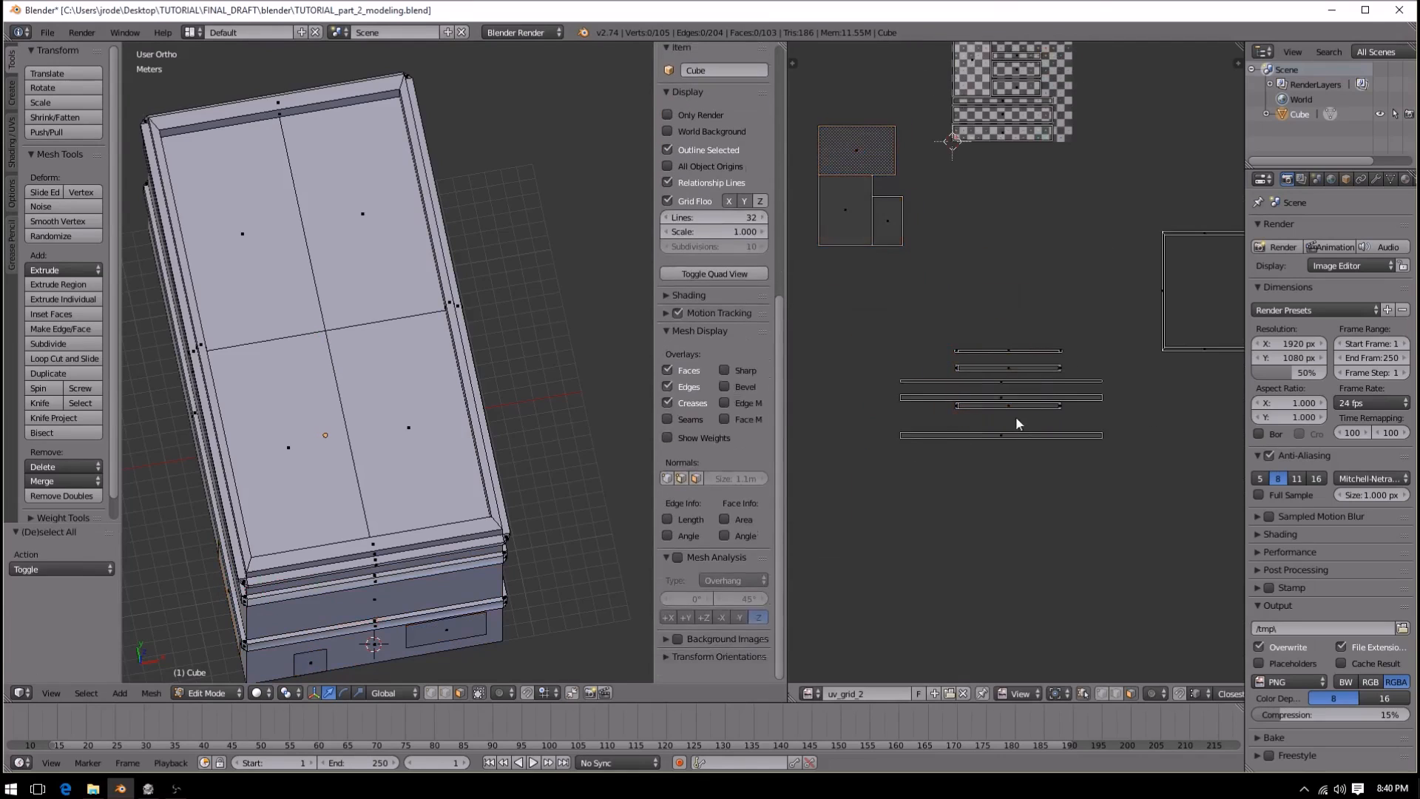
- Select the lowest long trim UV strip and move it 31.25 cm along Y onto the matching long strip above
scroll(1013, 452, up, 2)
key(b)
drag(841, 466, 1112, 523)
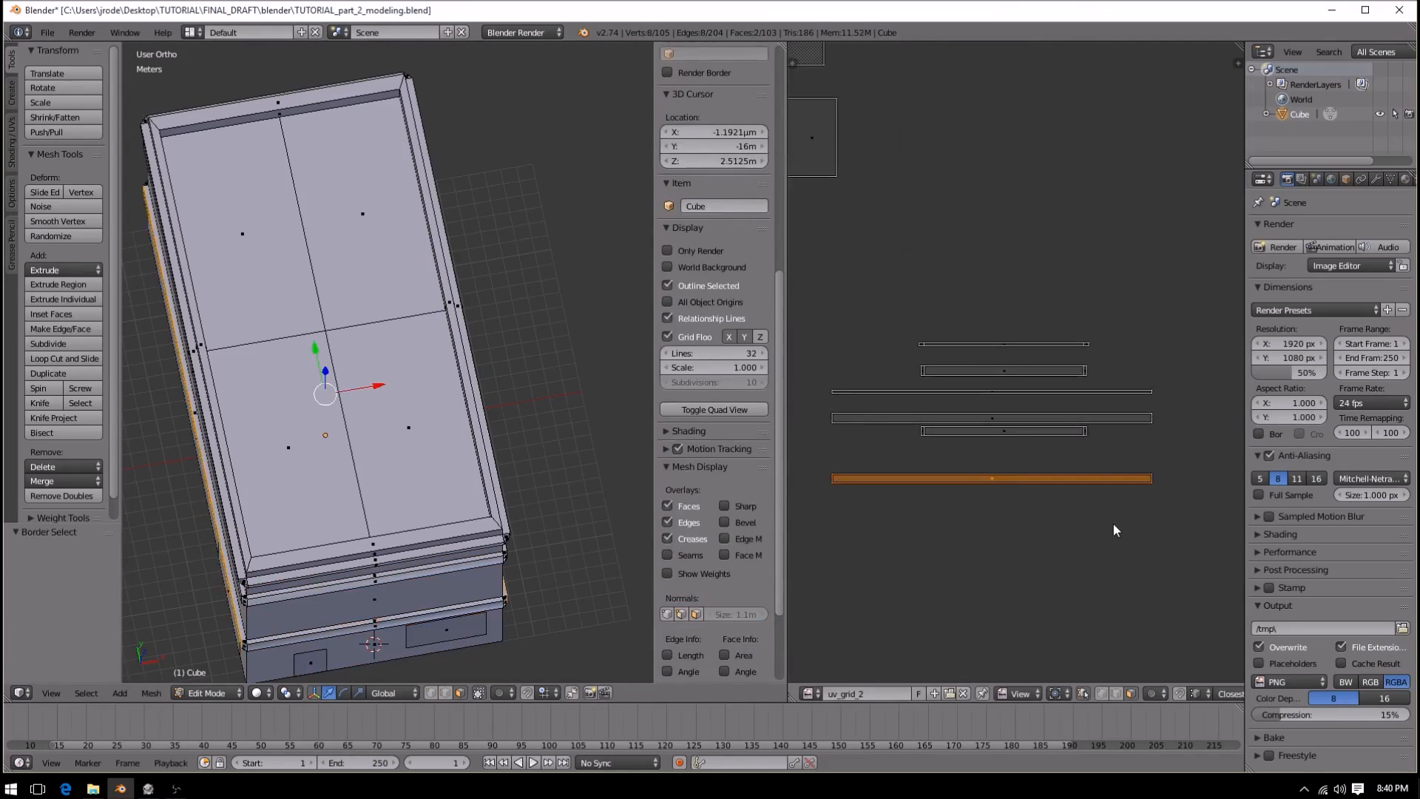
key(g)
key(y)
click(1082, 463)
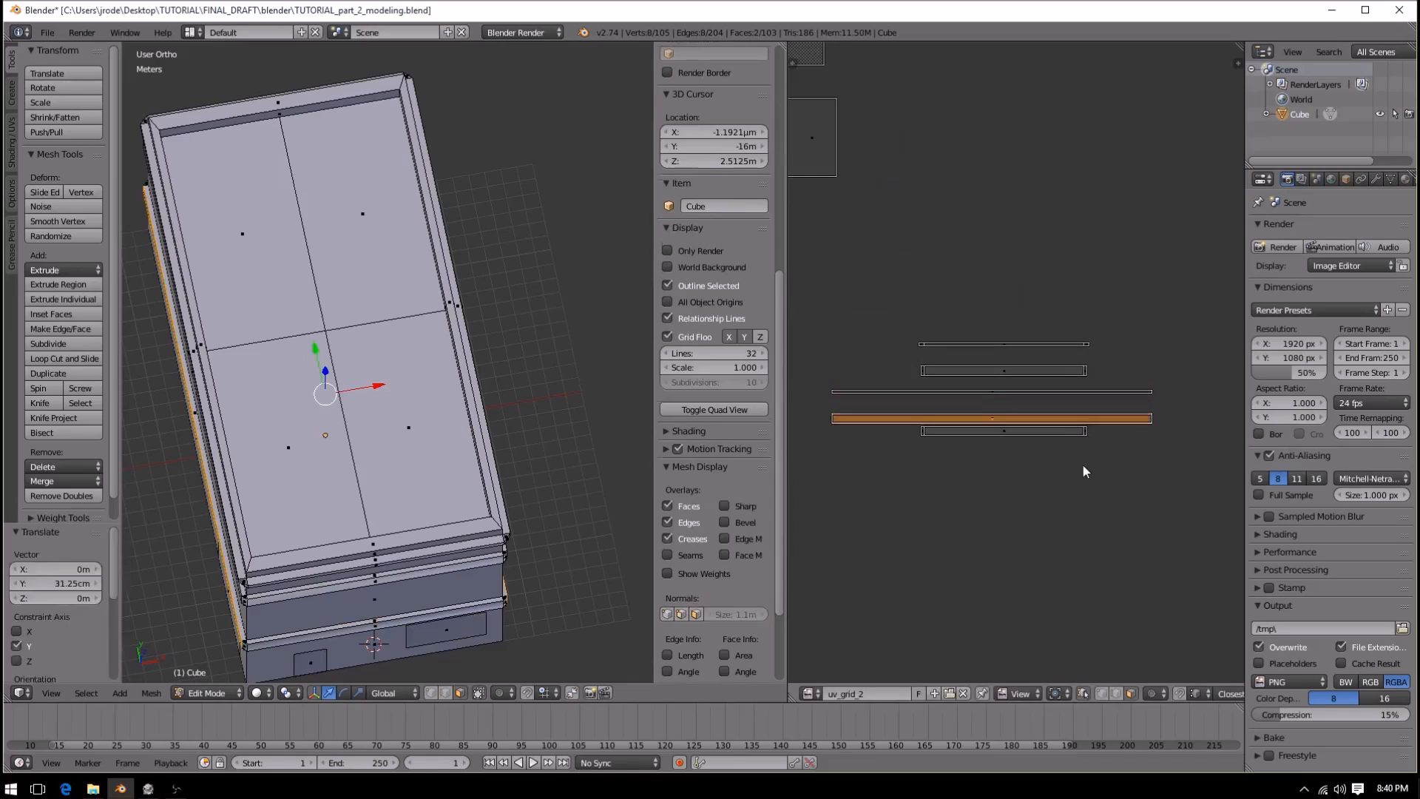
- Select the short trim UV strip just below the long strips and move it up along Y onto them
key(a)
key(b)
drag(909, 429, 1117, 469)
key(g)
key(y)
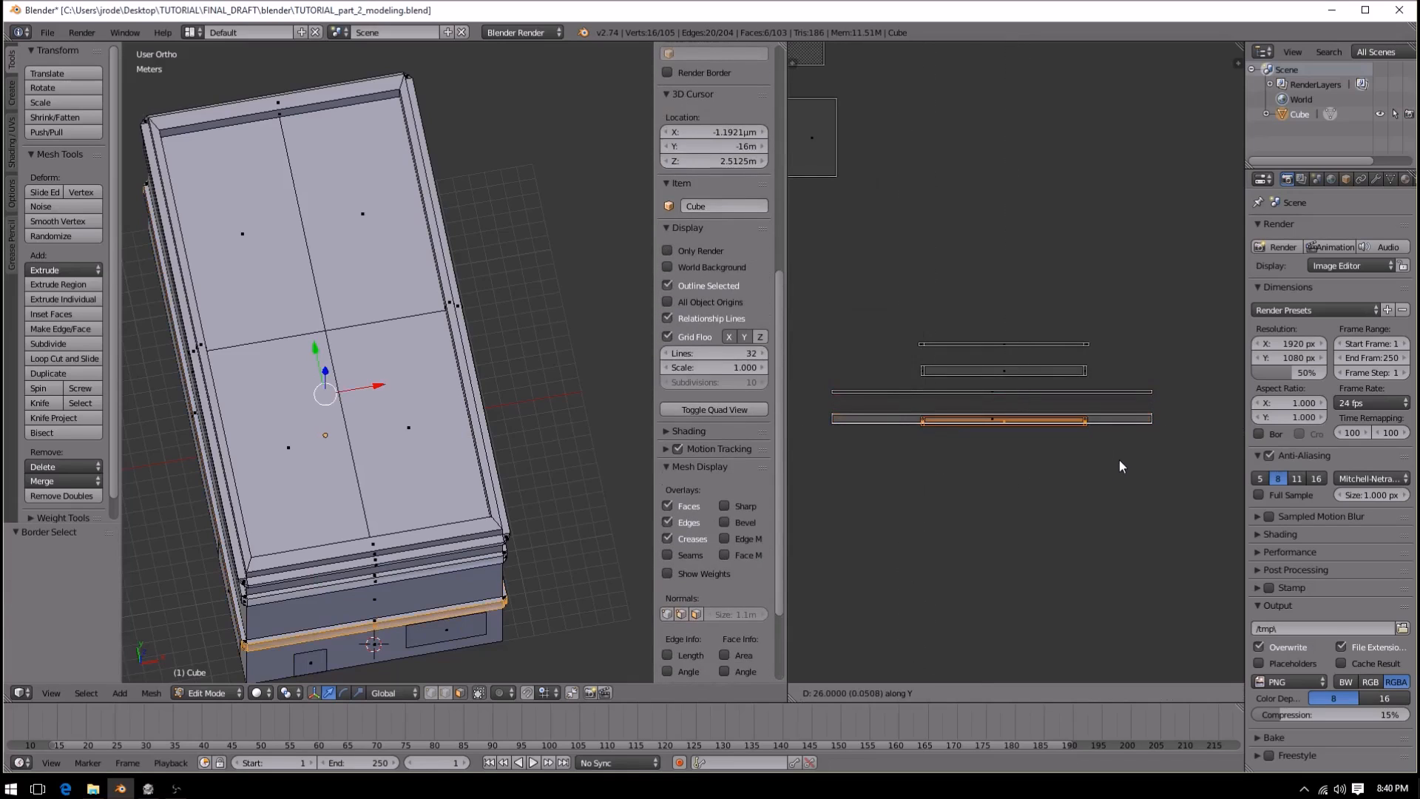
click(1121, 457)
- Select the thin long trim UV strip and move it down along Y onto the stacked long strips
key(a)
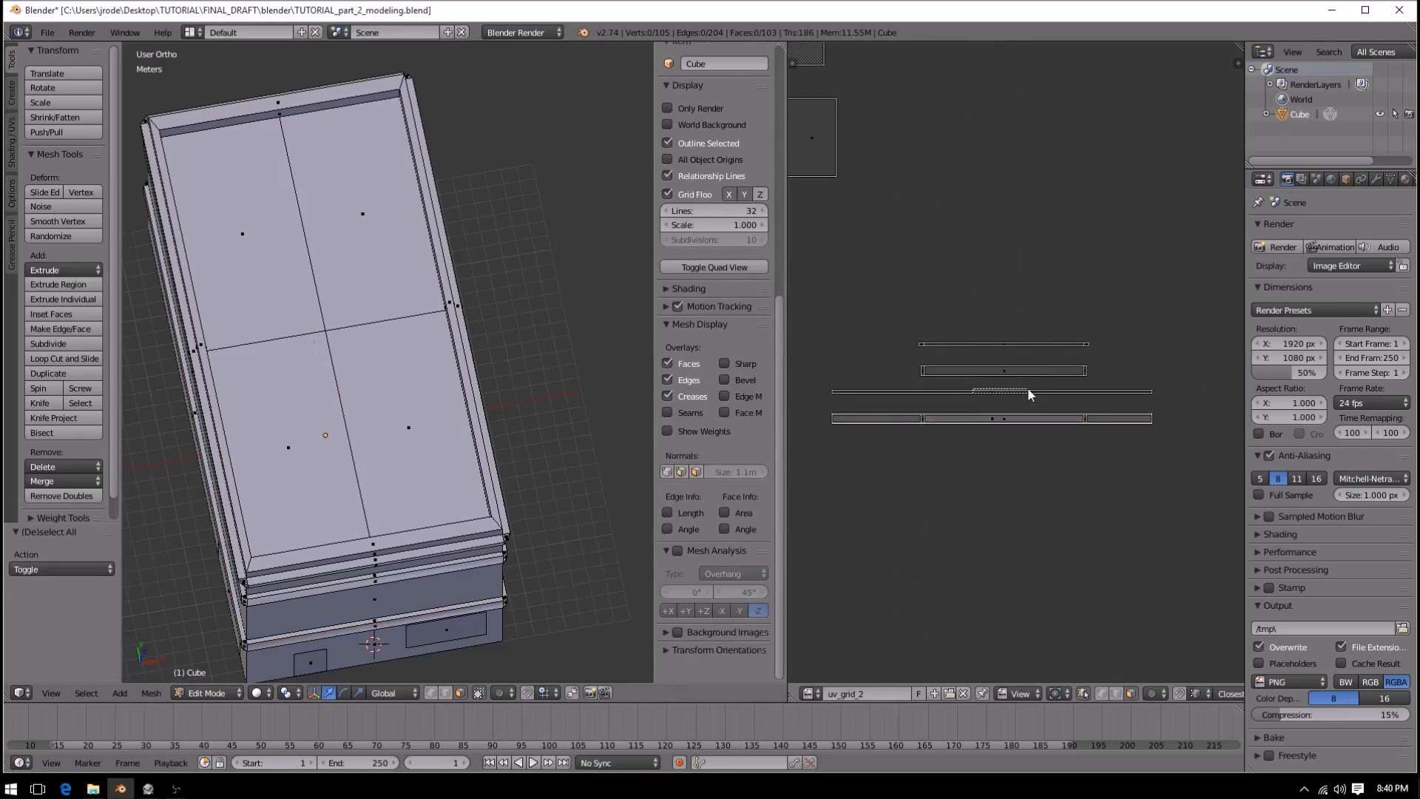
drag(1028, 389, 1028, 391)
key(g)
key(y)
click(1028, 415)
- Select the remaining thicker short trim UV strip and move it down along Y onto the horizontal strip stack
middle_drag(463, 545, 540, 481)
key(a)
key(b)
drag(925, 358, 1111, 396)
key(g)
key(y)
click(1183, 444)
- Select the topmost thin short UV strip and move it down along Y onto the horizontal strip stack
key(a)
key(b)
drag(878, 304, 1096, 354)
key(g)
key(y)
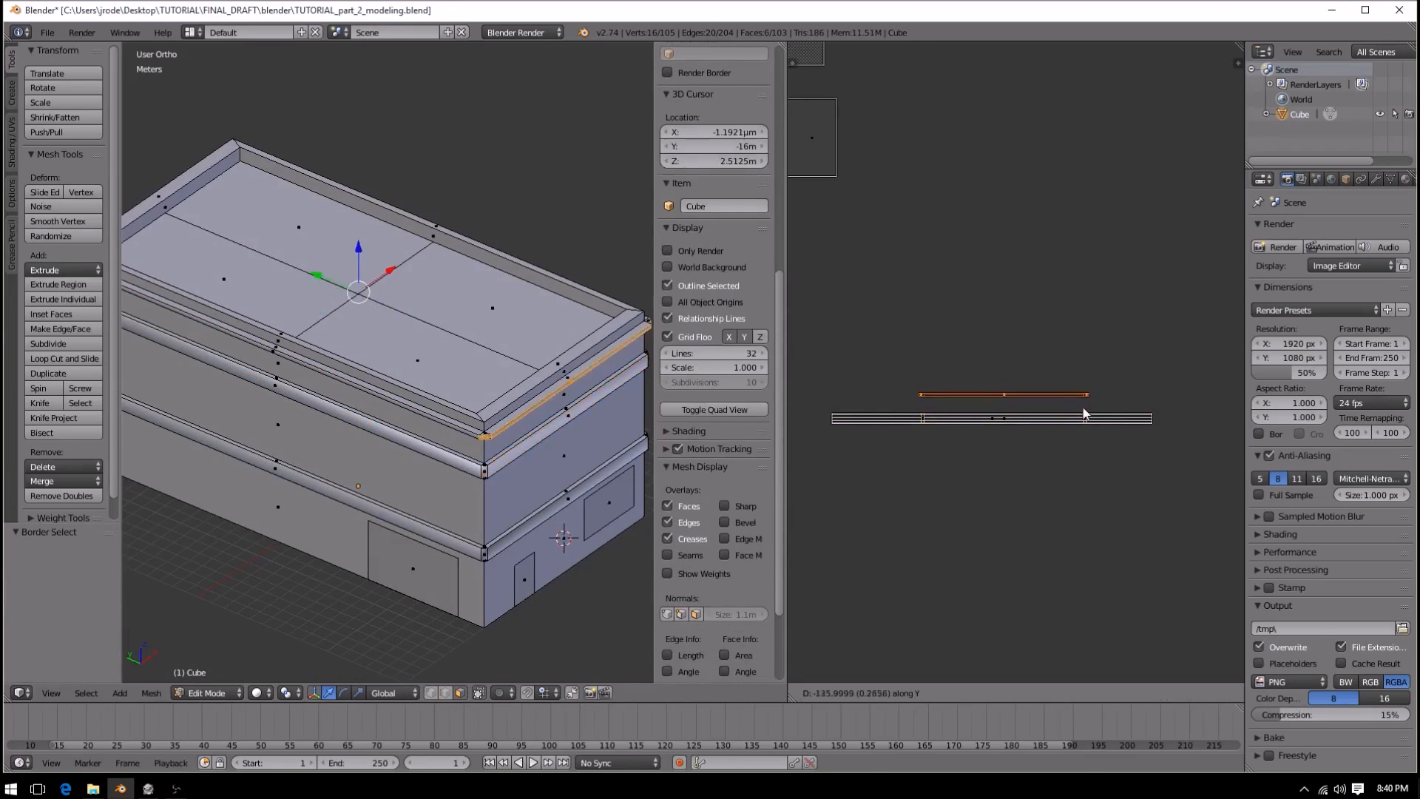
click(1076, 434)
- Select the outermost vertical roof-rim UV strips and move them left onto the neighbouring vertical strips
scroll(1068, 416, down, 4)
middle_drag(1127, 404, 1027, 429)
scroll(1028, 429, up, 3)
key(a)
key(b)
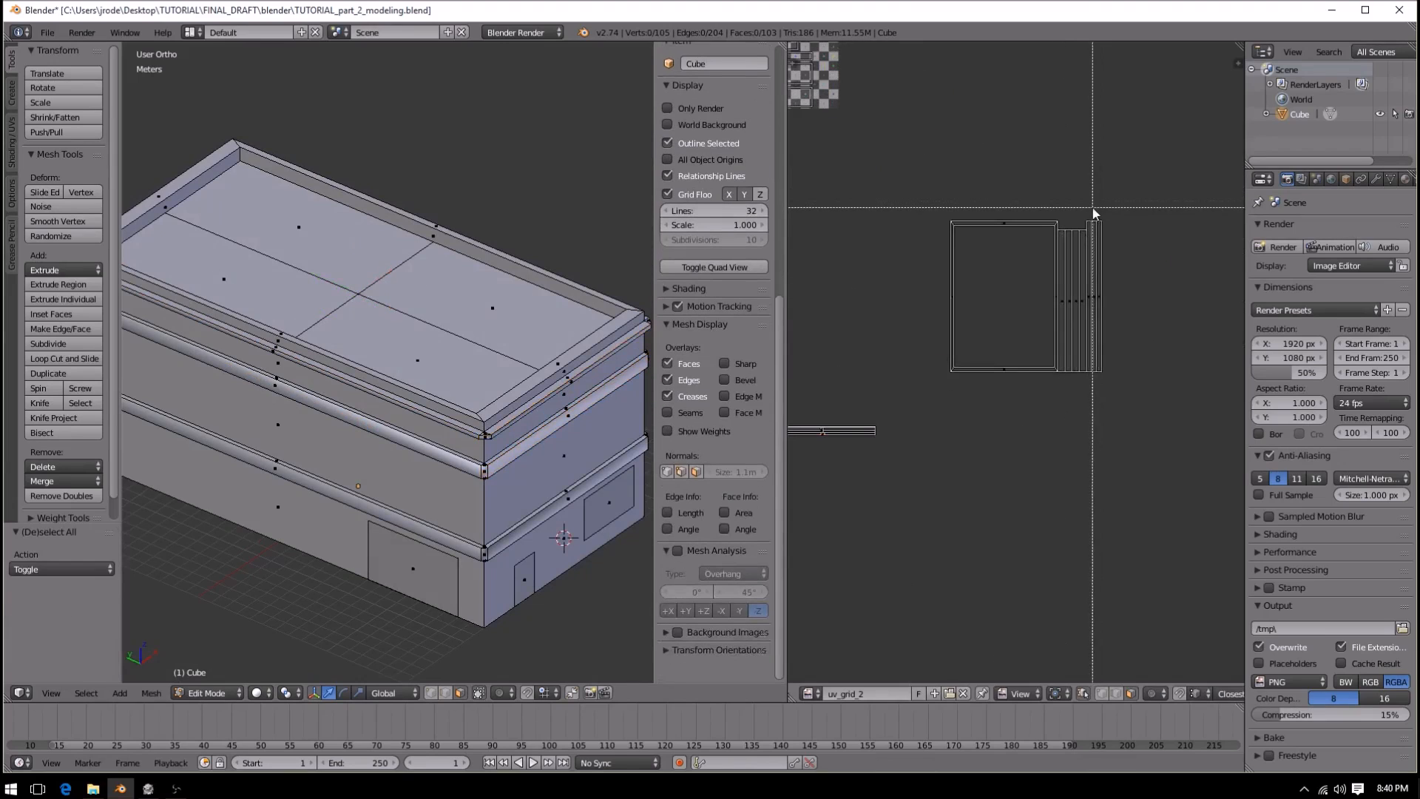
drag(1088, 217, 1140, 439)
key(g)
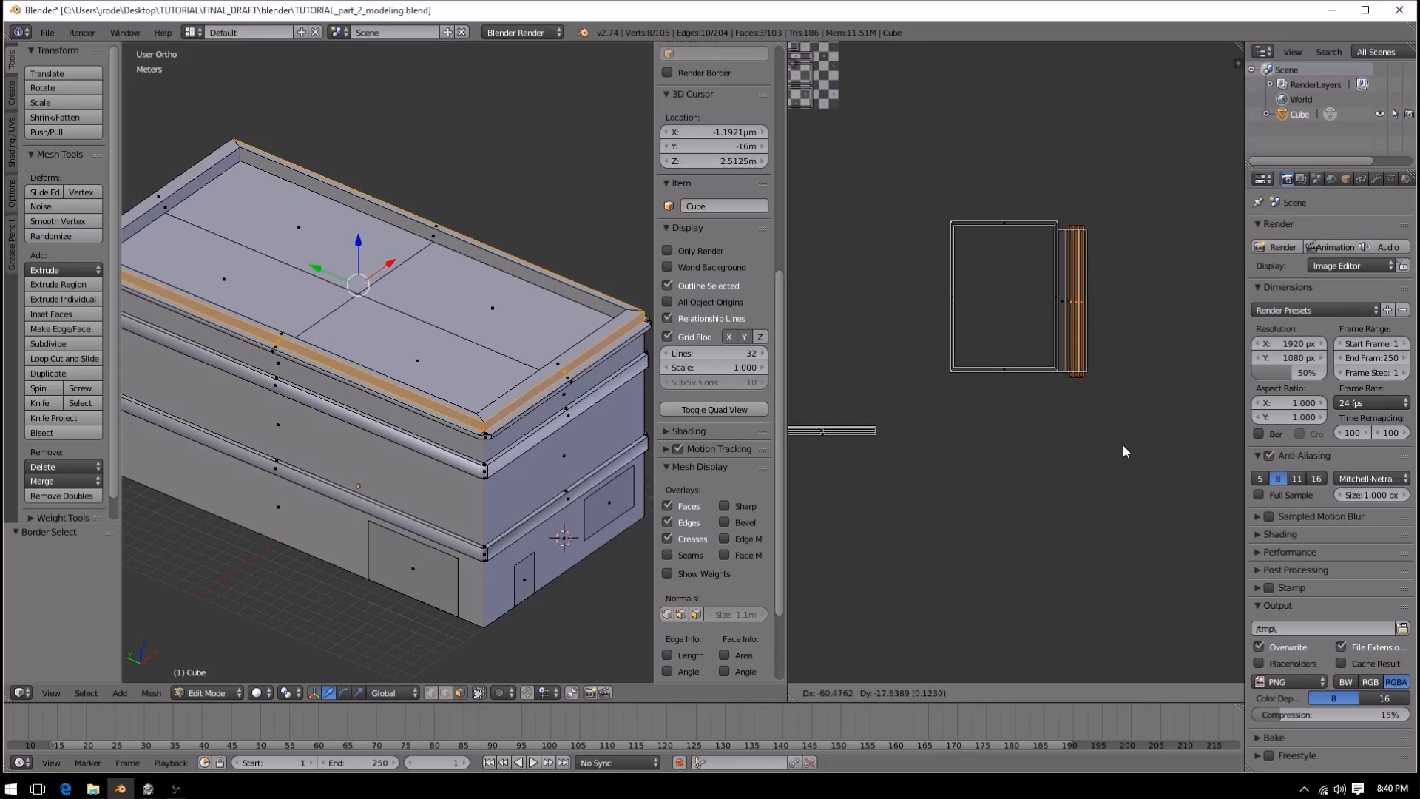
click(1123, 446)
- Select the overlapping vertical roof-rim UV strips and nudge them left onto the next strips
key(a)
key(b)
drag(1071, 220, 1108, 402)
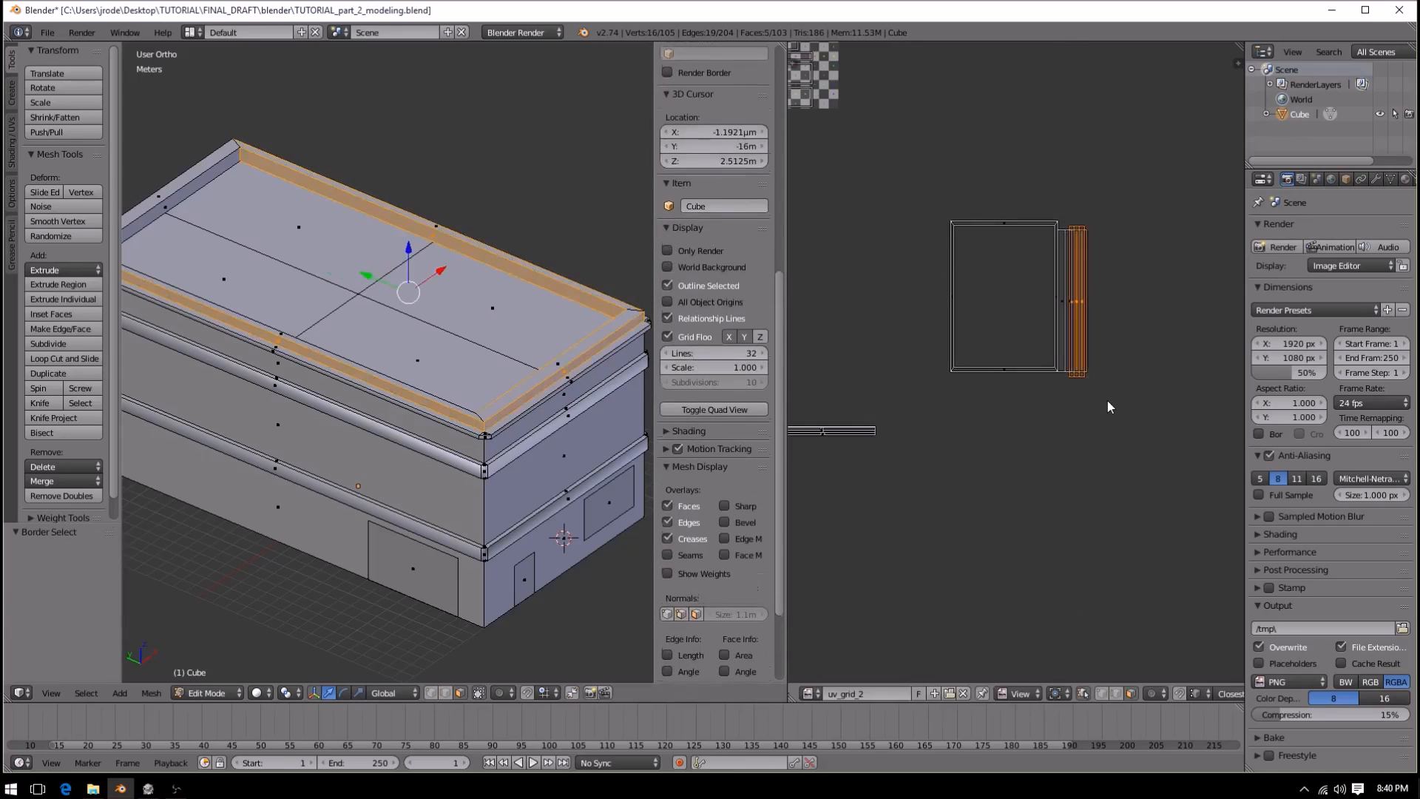
key(g)
click(1096, 397)
- Select the stacked vertical roof-rim UV strips and move them to the right, clear of the rectangular rim outline
key(a)
key(b)
drag(1063, 207, 1136, 419)
key(g)
click(1205, 521)
- Move the UV strips on the right side of the rim outline onto the separate vertical roof-rim stack
key(a)
key(b)
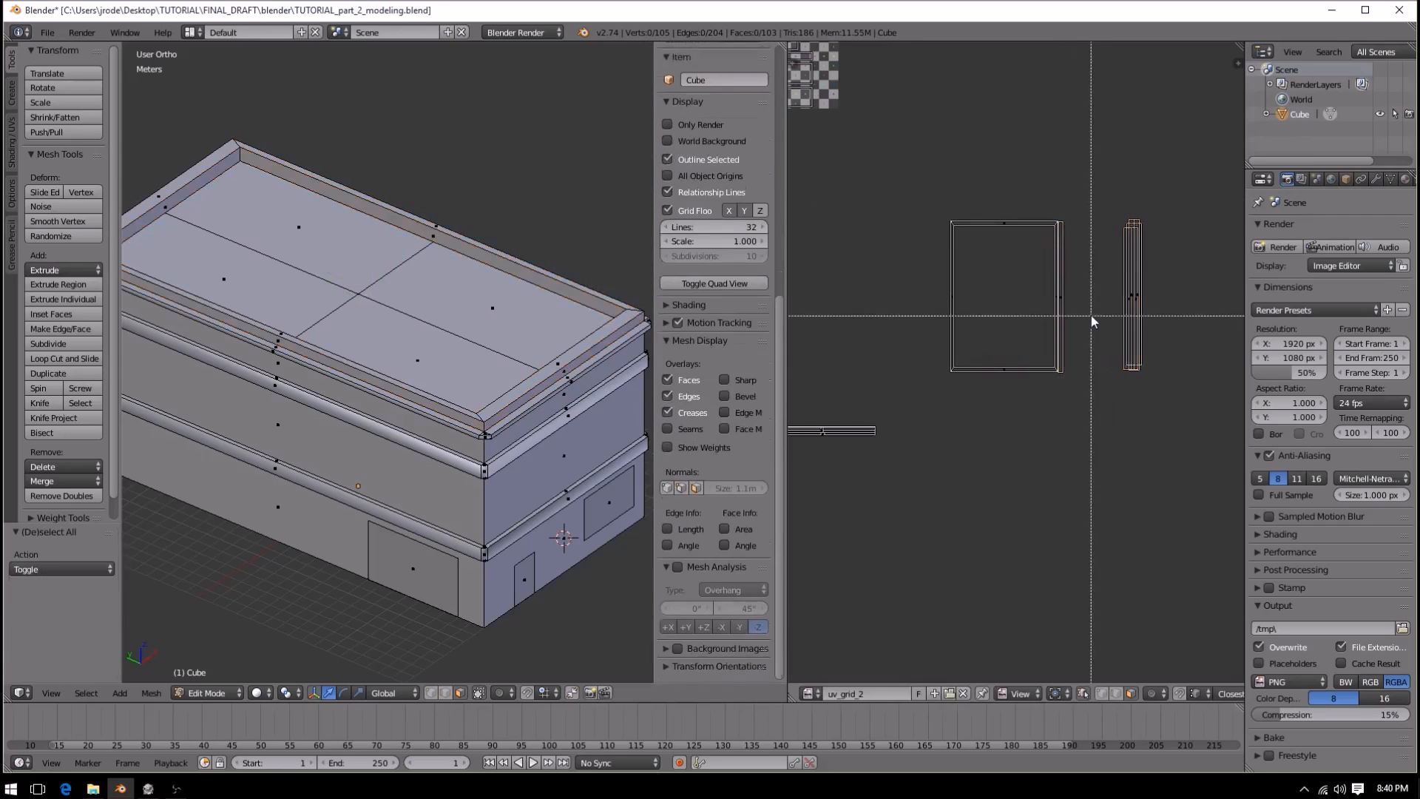
drag(1055, 290, 1083, 316)
key(g)
click(1136, 303)
key(a)
key(b)
key(g)
click(979, 318)
- Select the bottom UV strip of the rim outline and move it up onto the outline's top strip
key(a)
key(b)
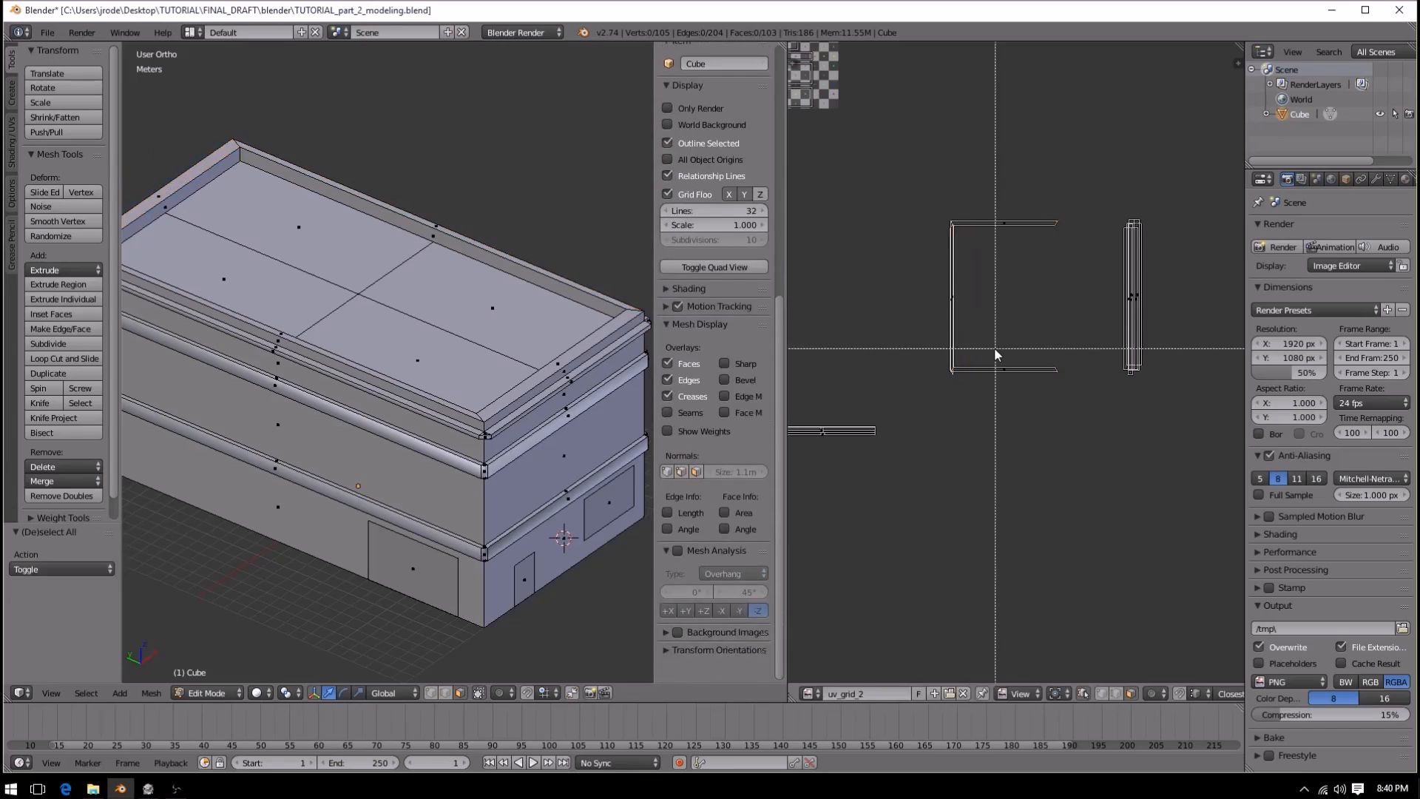
drag(995, 348, 1028, 394)
key(g)
click(1034, 250)
- Select the two stacked horizontal roof-rim UV strips and move them down across the middle of the left vertical strip
key(a)
key(b)
drag(983, 207, 1036, 260)
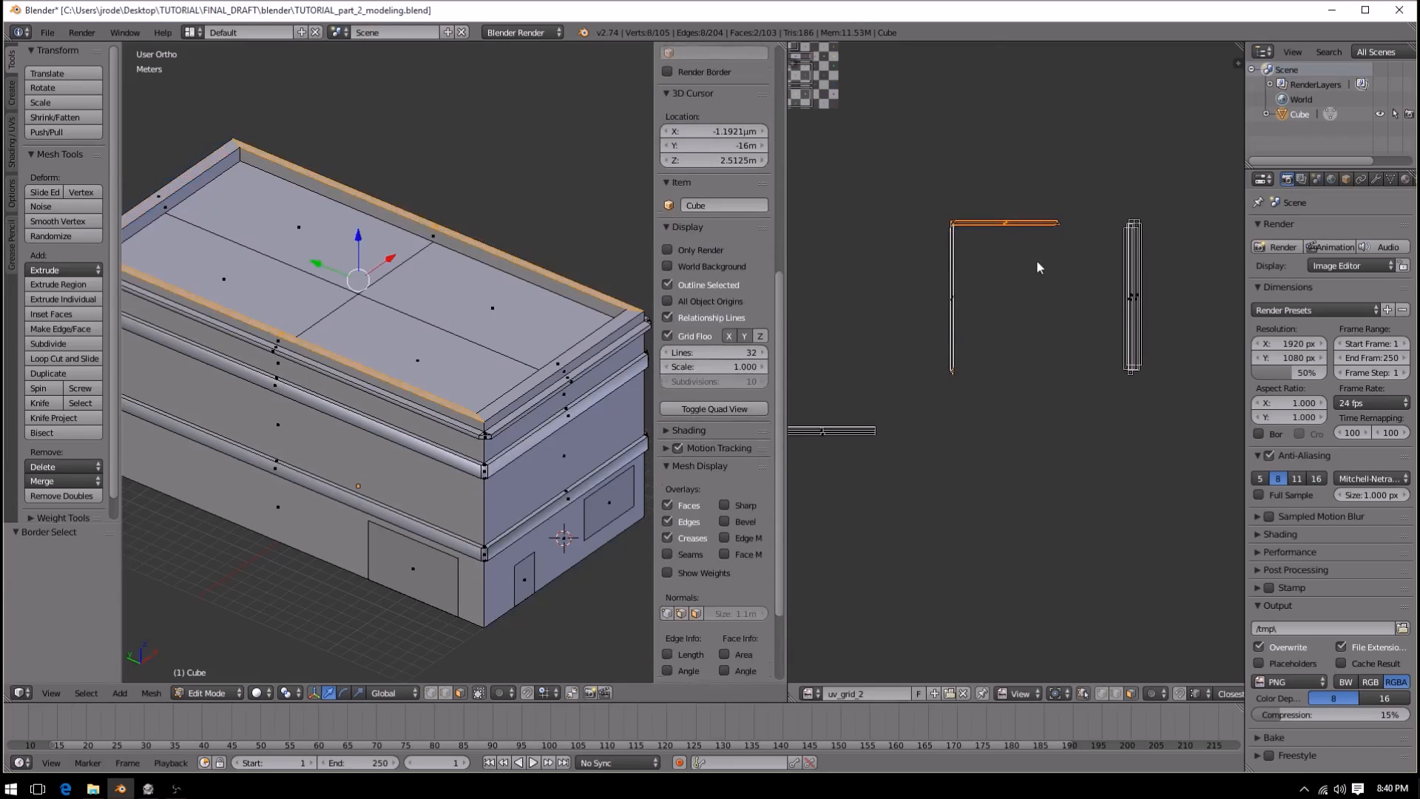
key(r)
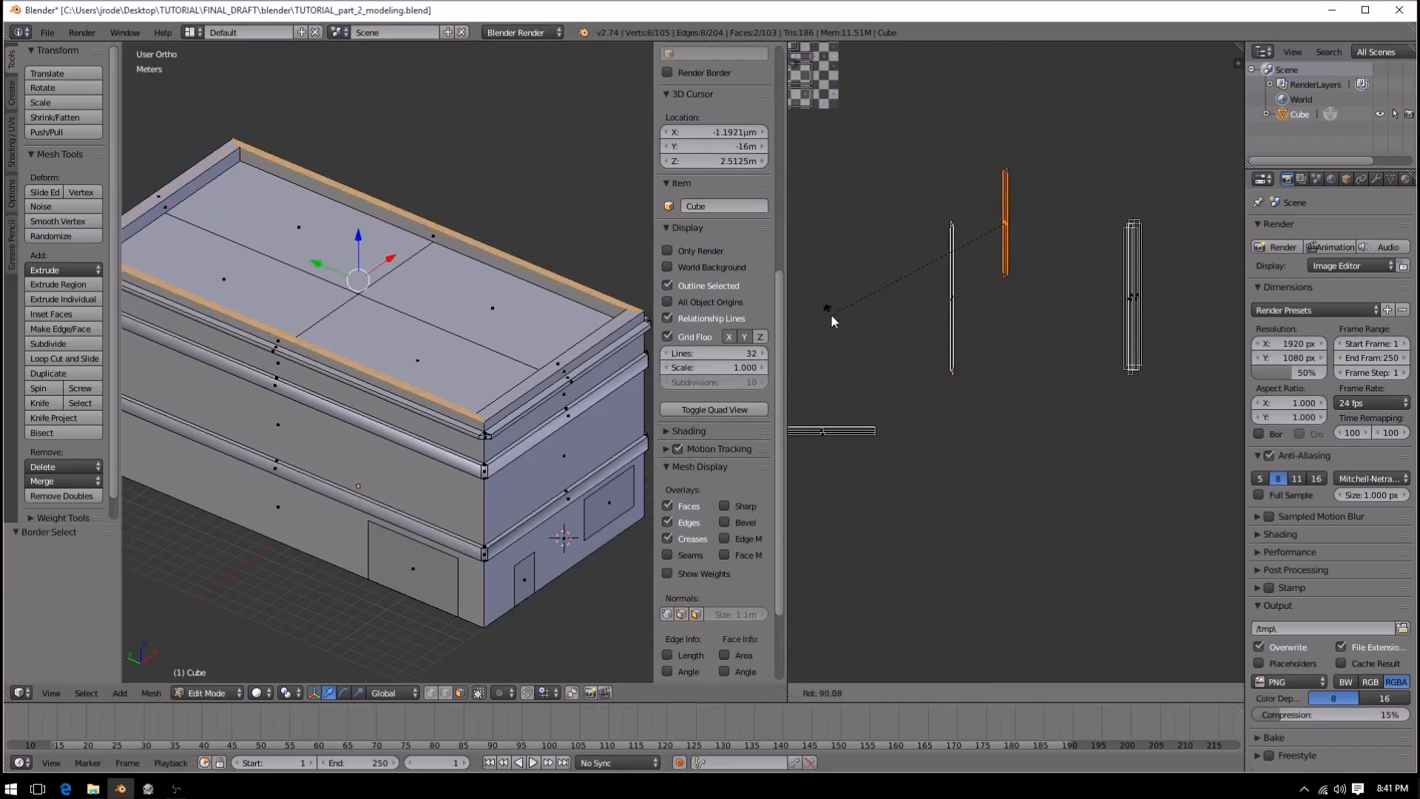
key(Escape)
key(r)
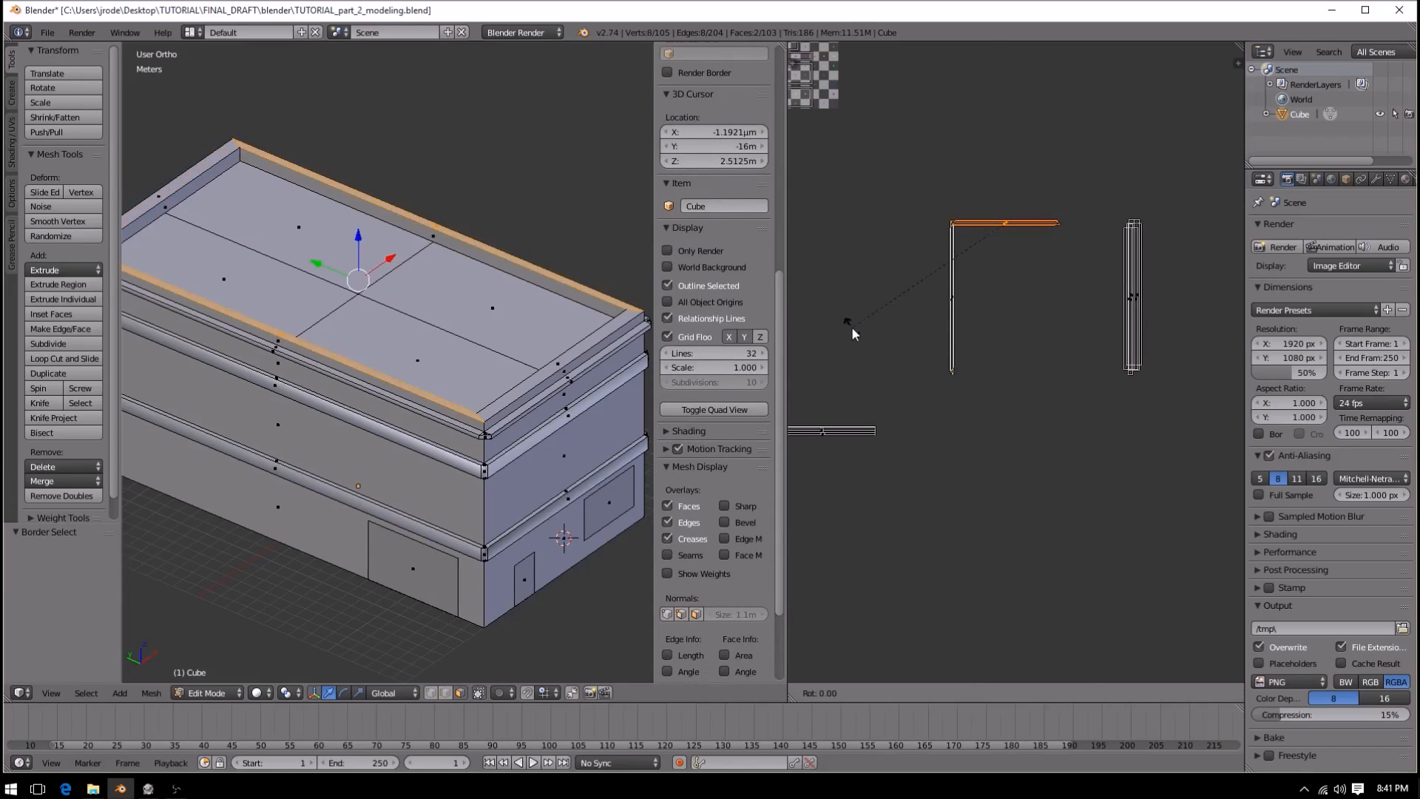
click(851, 328)
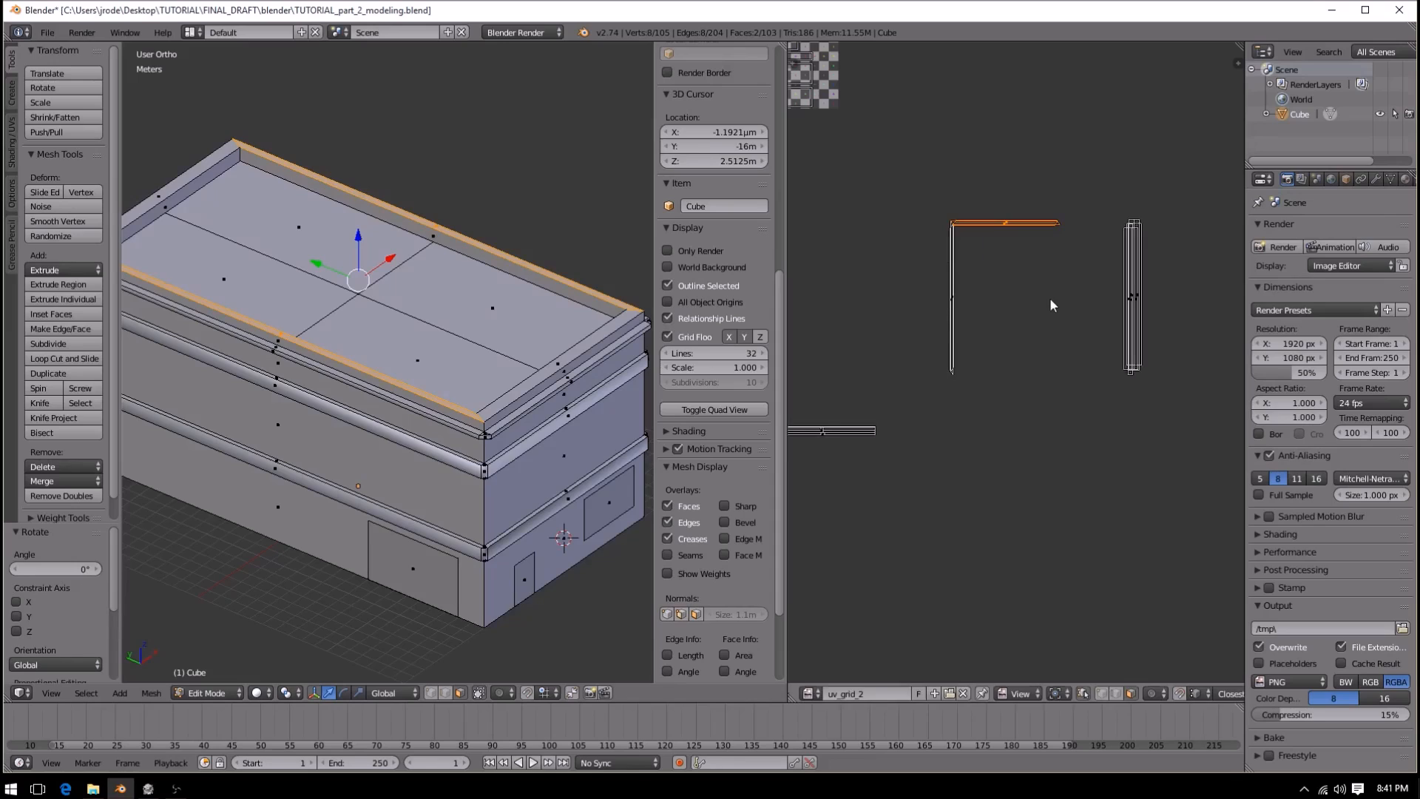
key(g)
click(1050, 364)
key(r)
click(1065, 392)
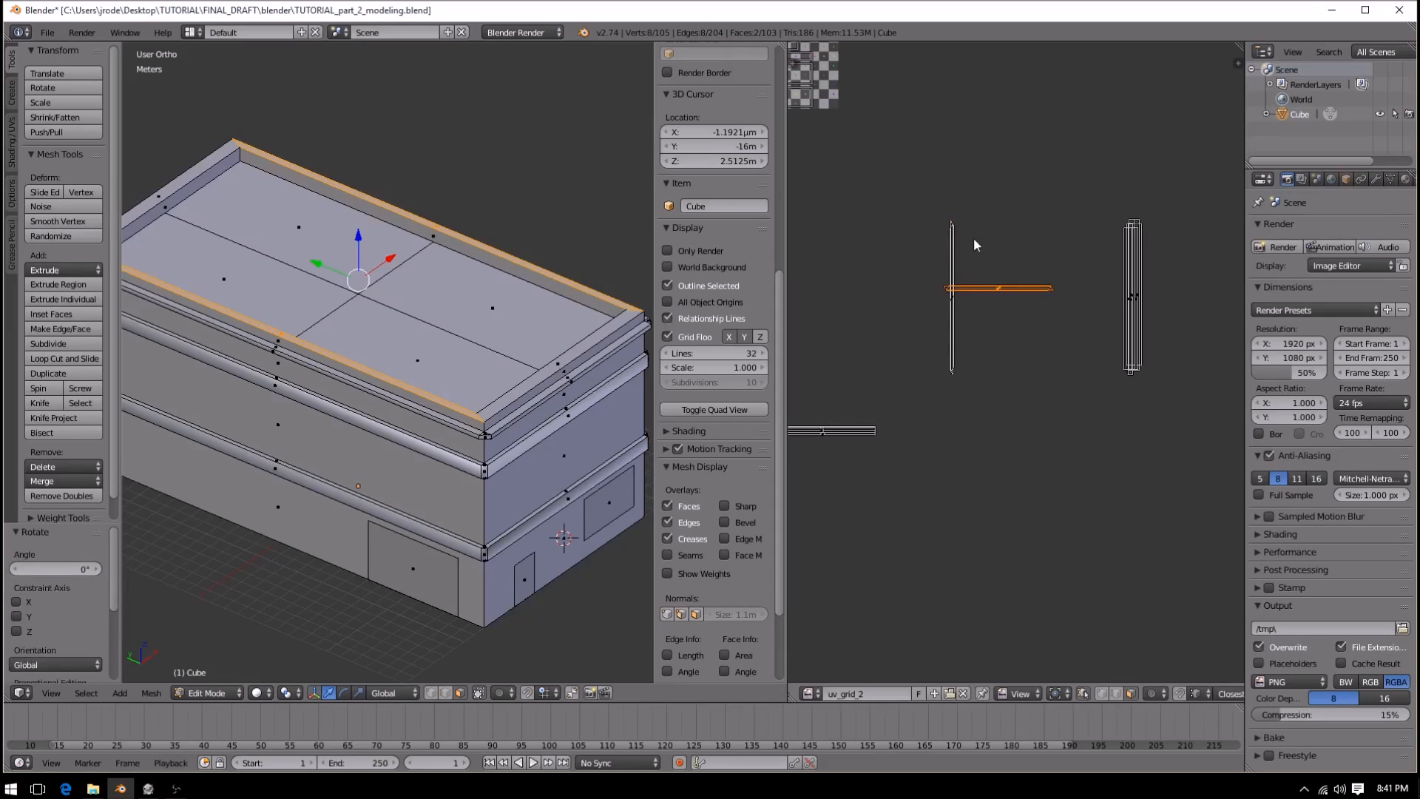
- Rotate the stacked horizontal roof-rim UV strips upright and move them onto the left vertical strip
key(r)
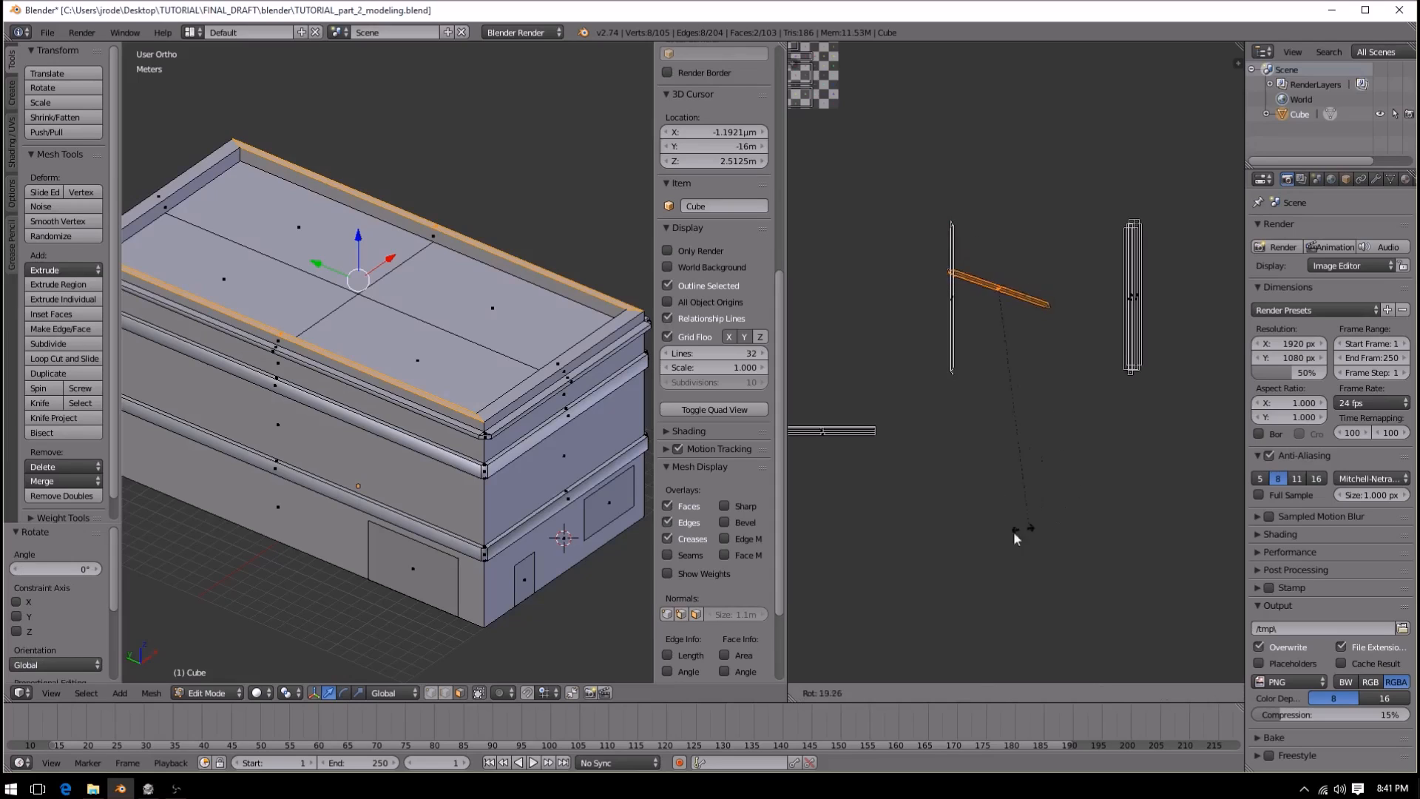
click(1009, 511)
key(g)
click(962, 520)
- Select all the left-hand vertical roof-rim UV strips and move them onto the main vertical rim stack
key(a)
key(b)
drag(939, 215, 1000, 396)
key(g)
click(1180, 397)
- Select the complete roof-rim UV stack and move it -2.284 m in X and 13.288 cm in Y
key(a)
key(b)
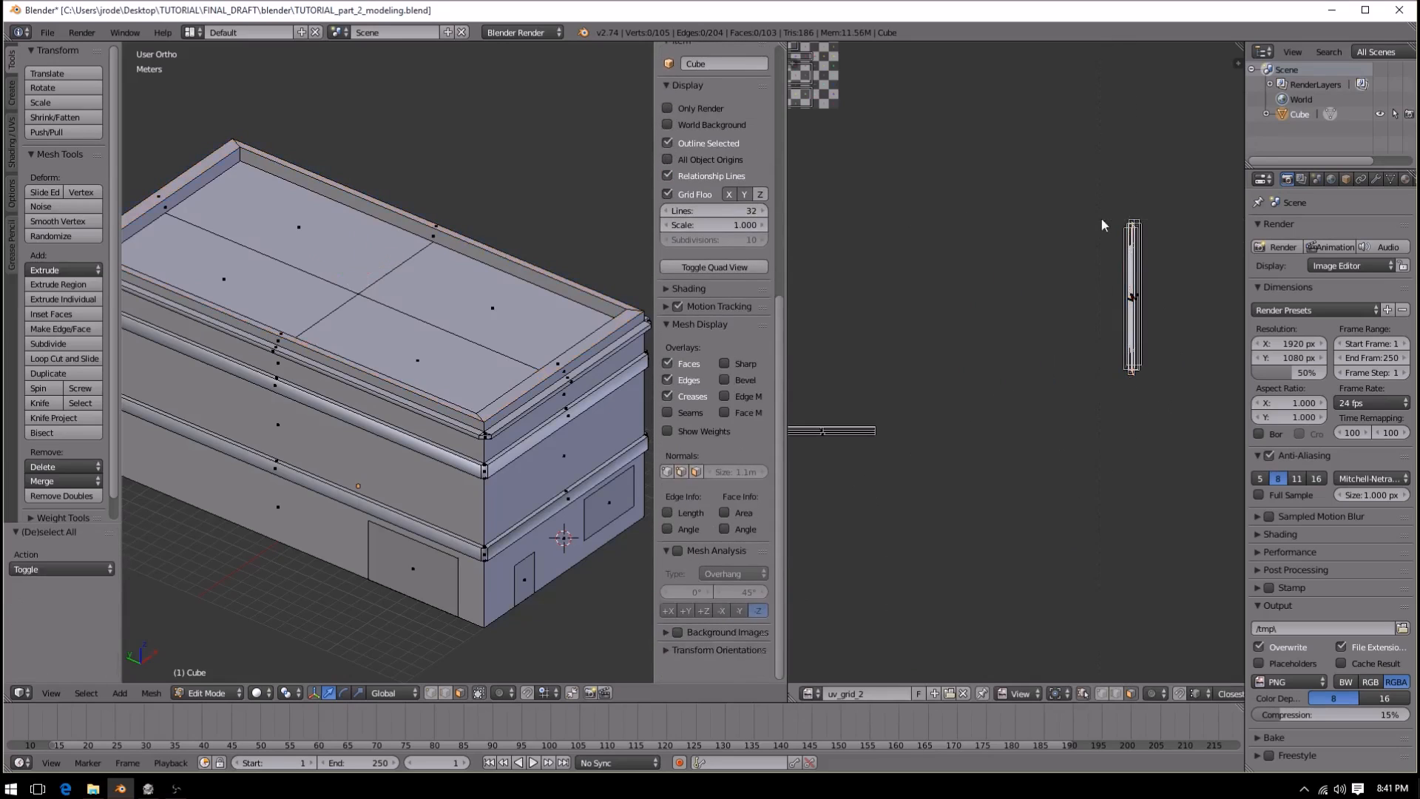
drag(1103, 221, 1149, 423)
middle_drag(893, 393, 1037, 376)
key(g)
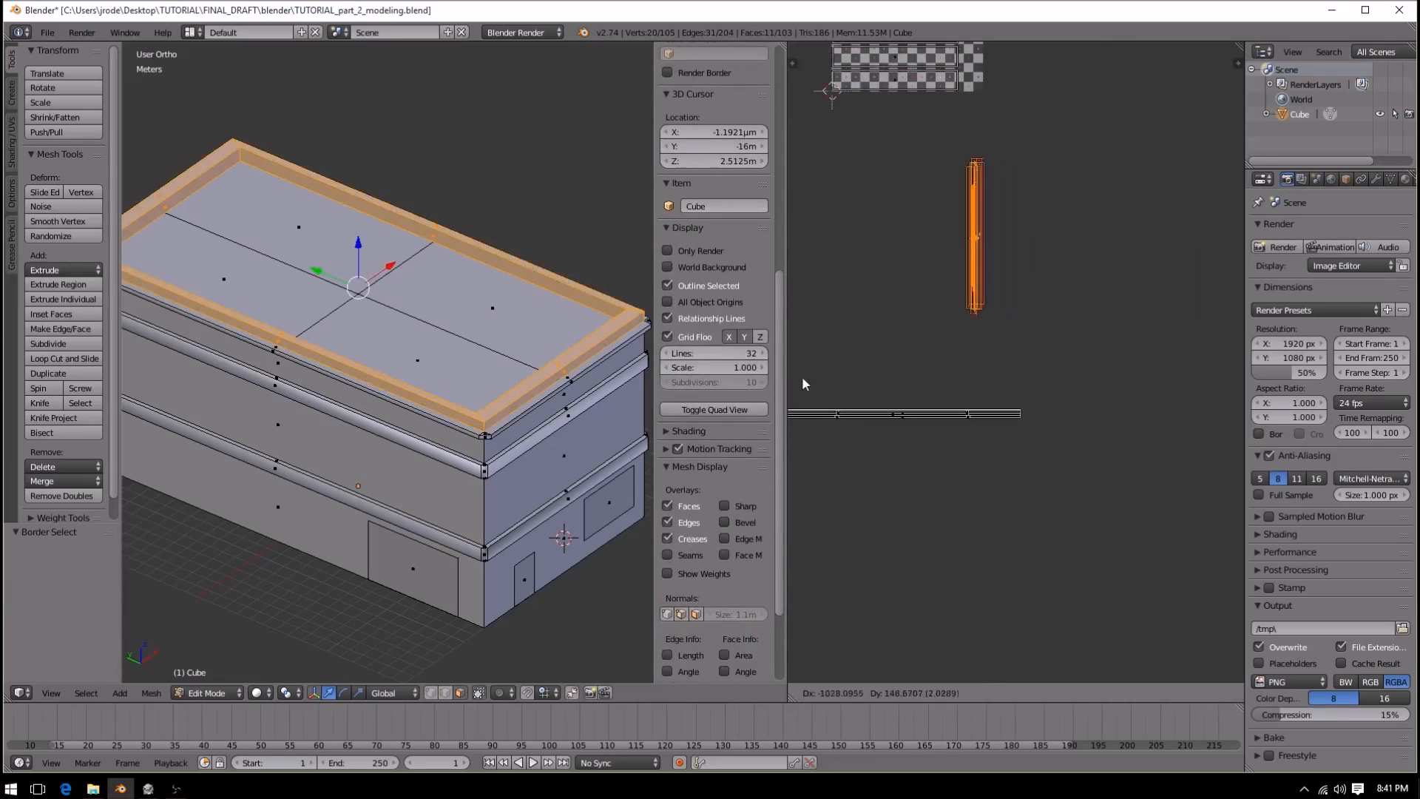
click(1219, 401)
- Select the large rectangular outline of trim UV strips and move it closer to the checker grid, right of the rim stack
scroll(998, 433, down, 4)
scroll(1041, 353, down, 5)
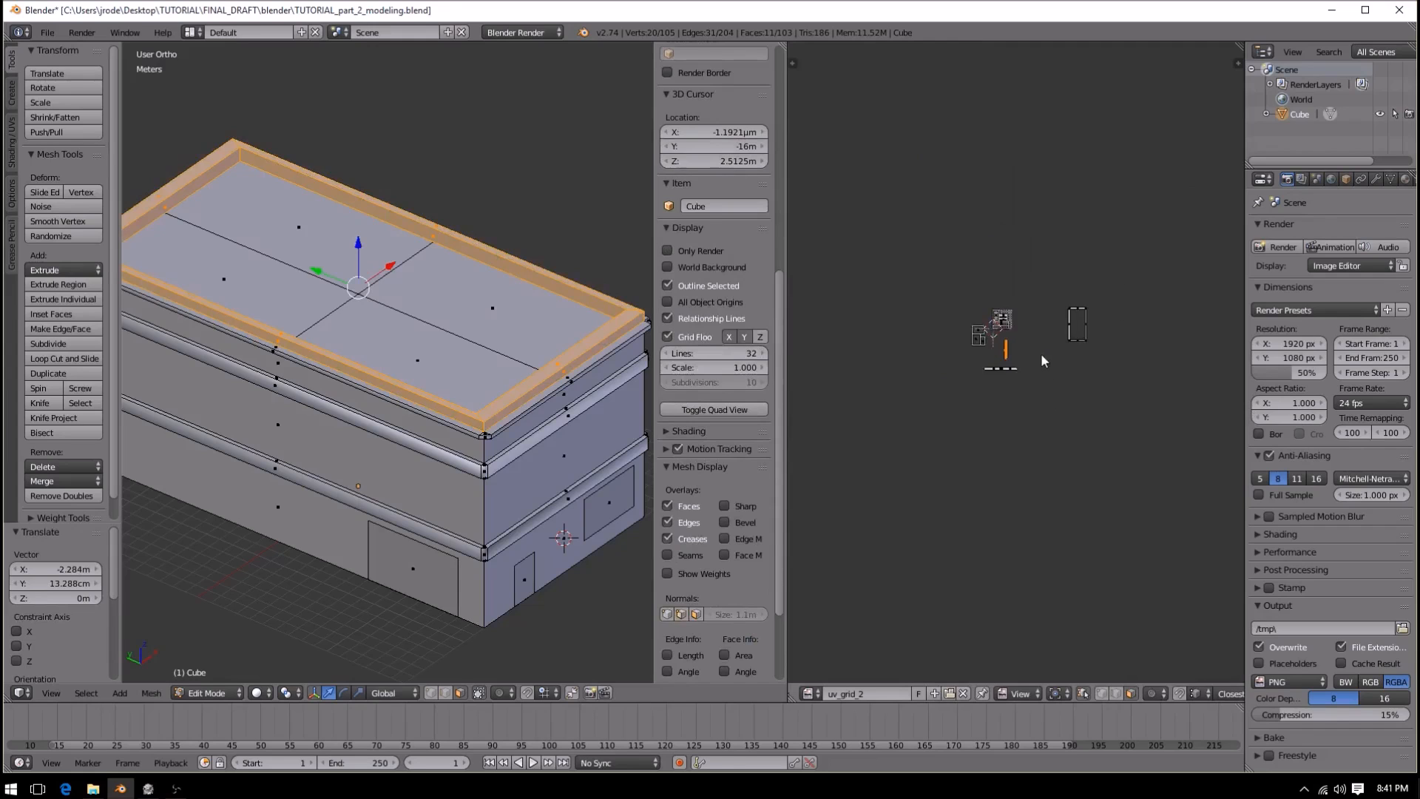
scroll(1050, 381, up, 4)
key(a)
key(b)
drag(1109, 153, 1221, 327)
key(g)
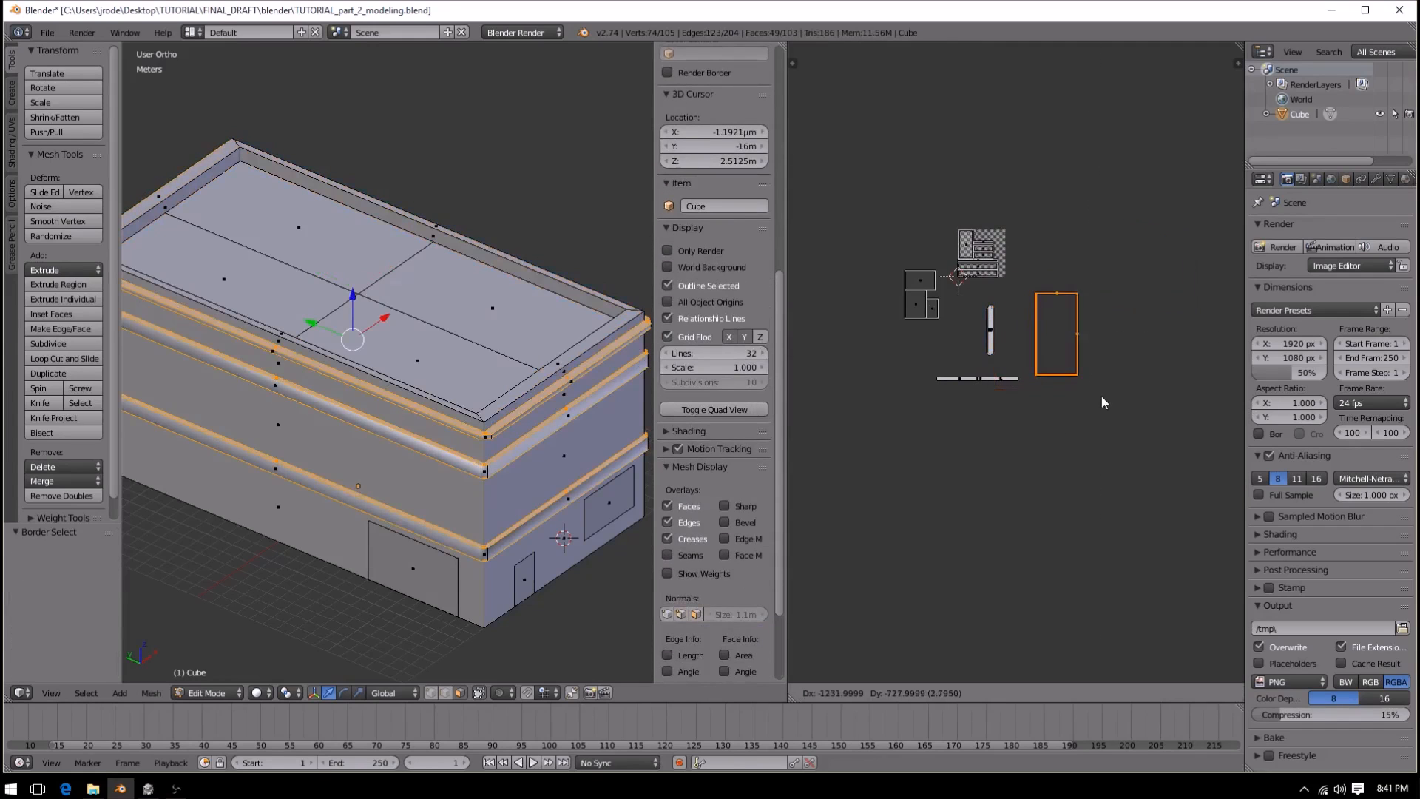
click(1104, 397)
- Select the horizontal stack of trim UV strips and move it slightly up toward the checker grid
scroll(924, 438, up, 5)
key(a)
key(b)
drag(825, 381, 987, 467)
ctrl+scroll(991, 465, left, 3)
key(g)
click(974, 417)
key(r)
click(1150, 503)
scroll(974, 536, down, 4)
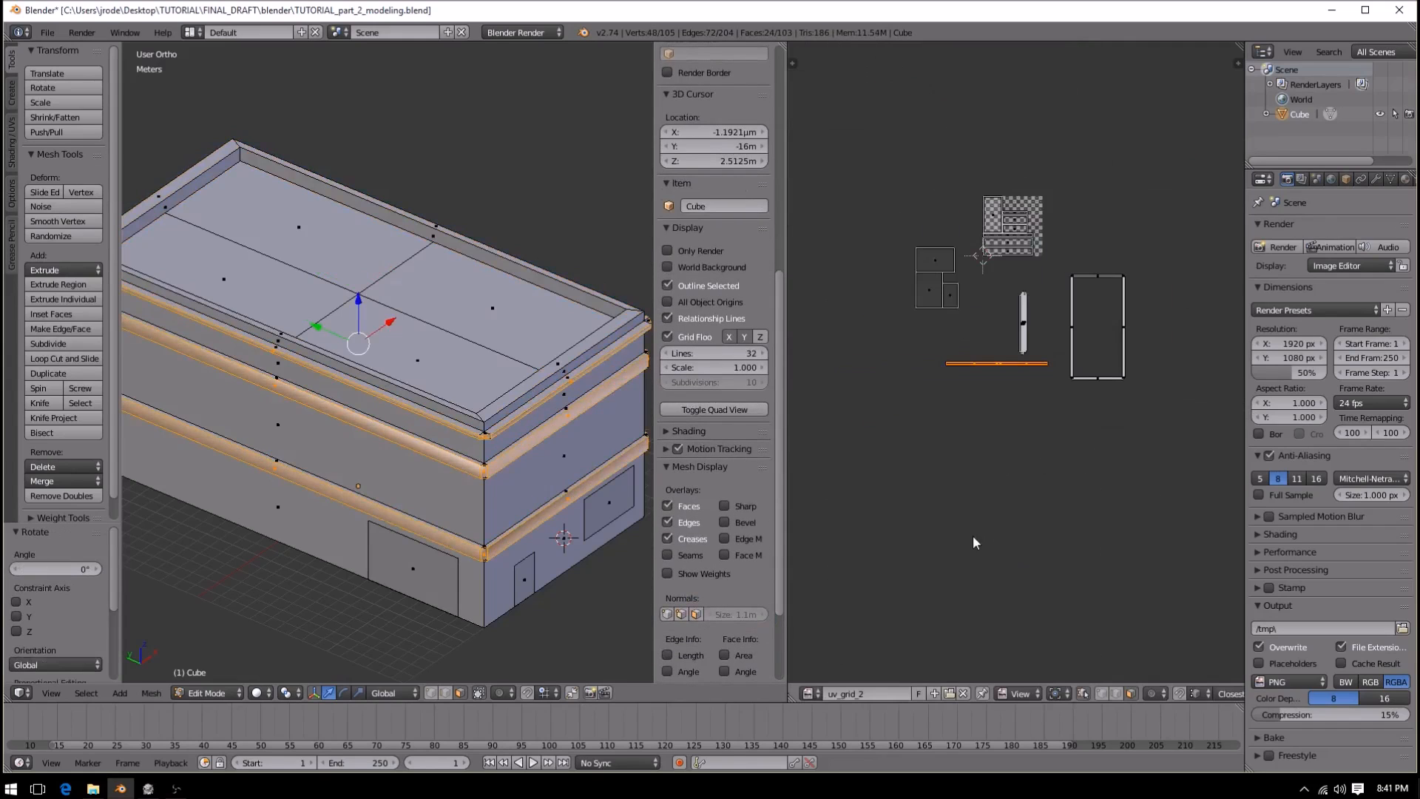
click(1084, 693)
click(1083, 693)
key(r)
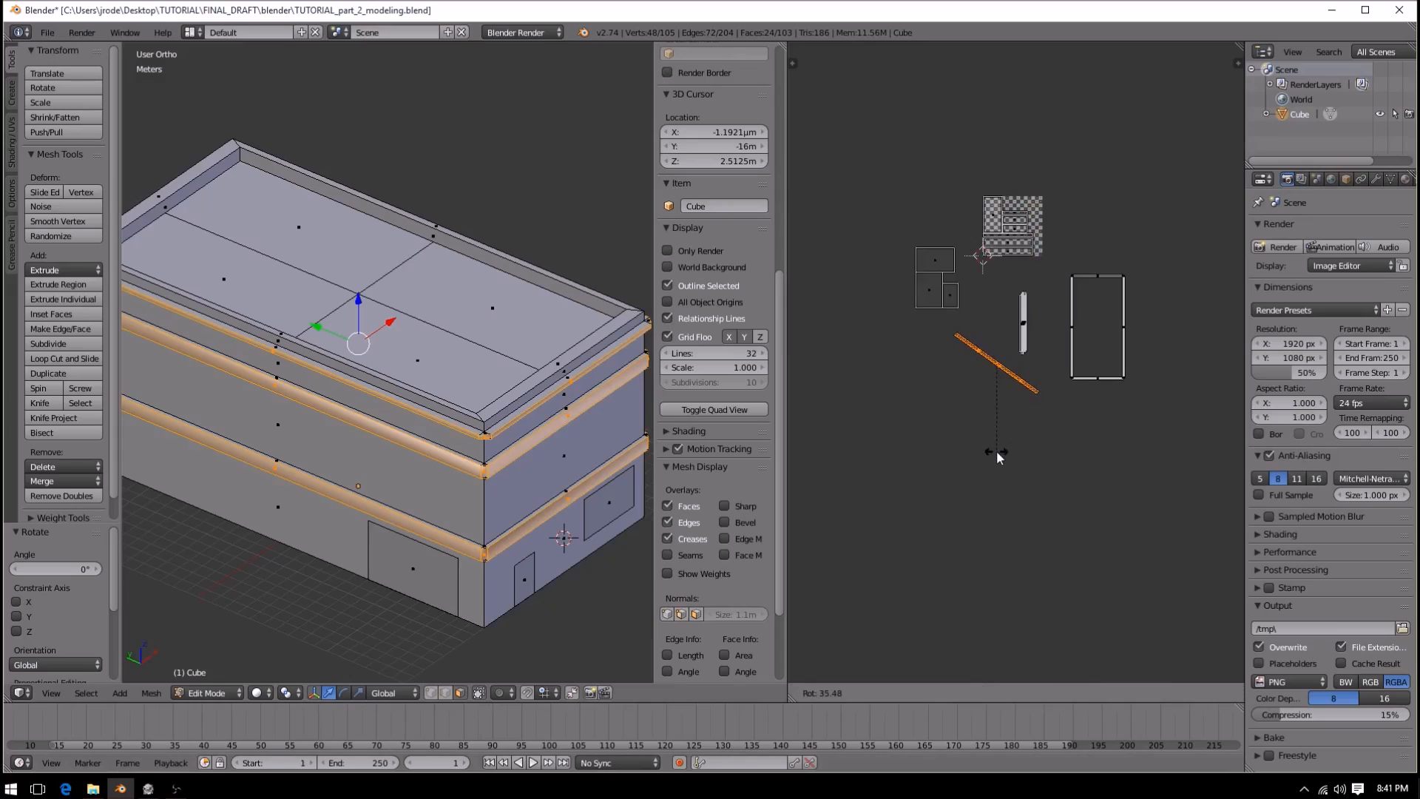
key(Escape)
- Rotate the trim UV strip stack 90° and move it 30.514 cm in X and 70.871 cm in Y, beside the rim stack
text(r90)
key(Return)
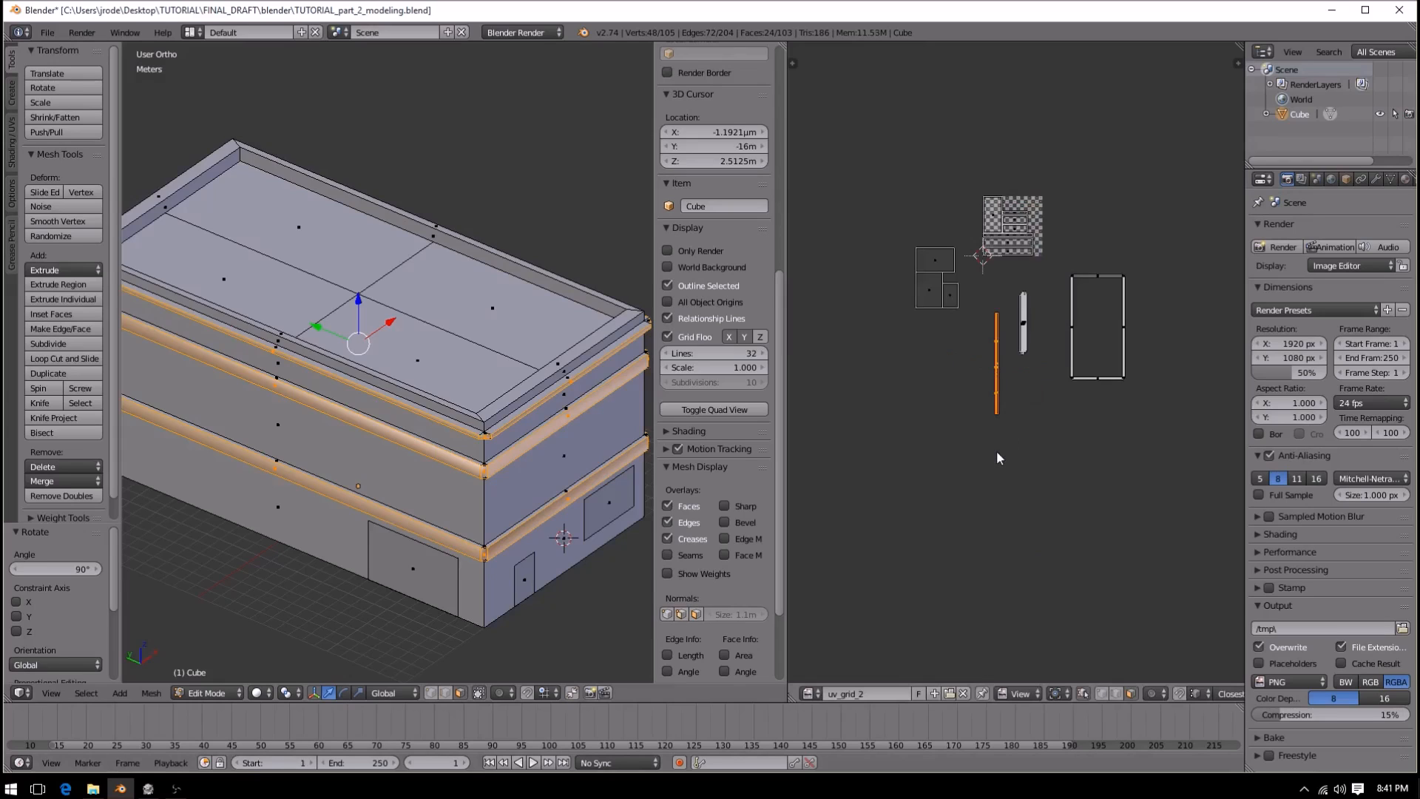
scroll(962, 444, up, 4)
key(g)
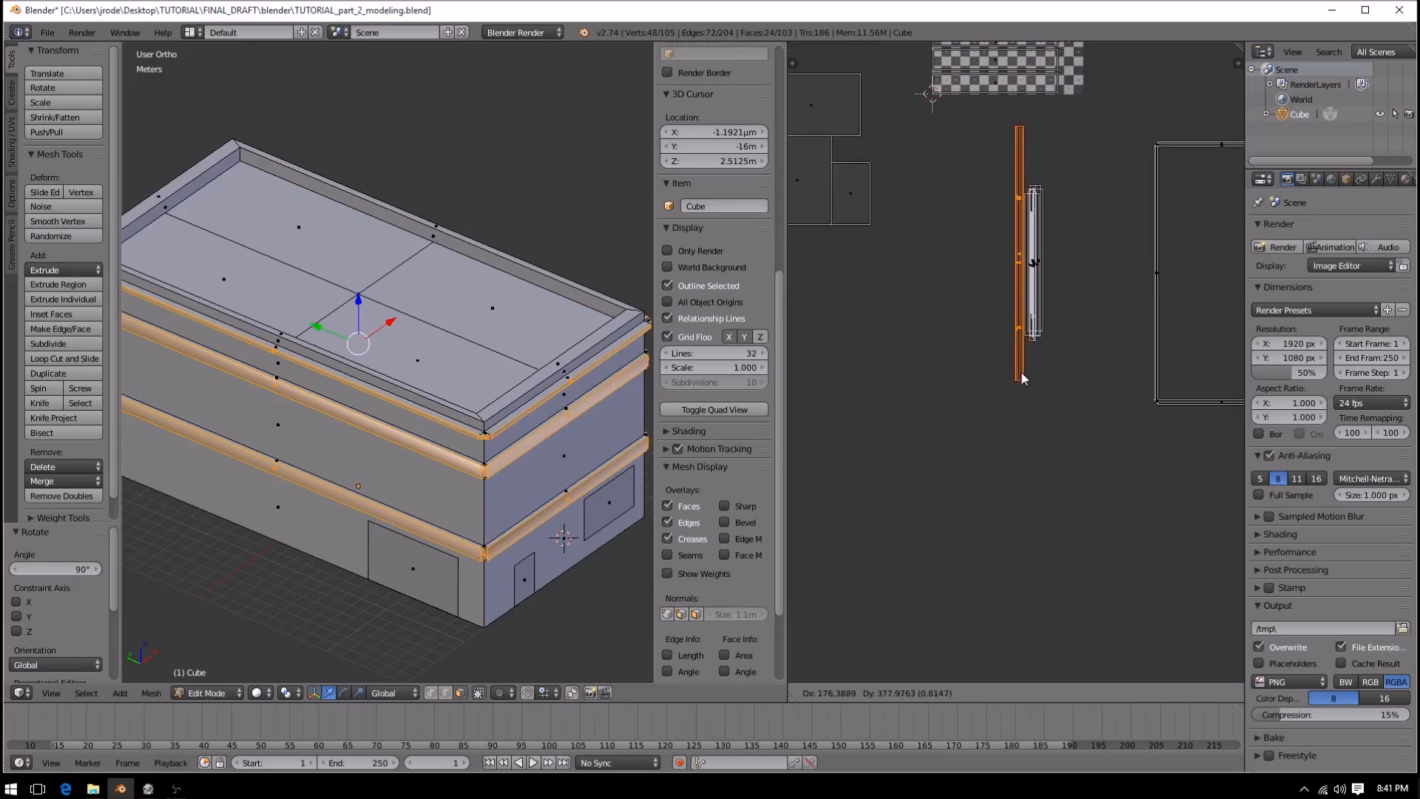
click(1021, 387)
middle_drag(1104, 184, 1034, 342)
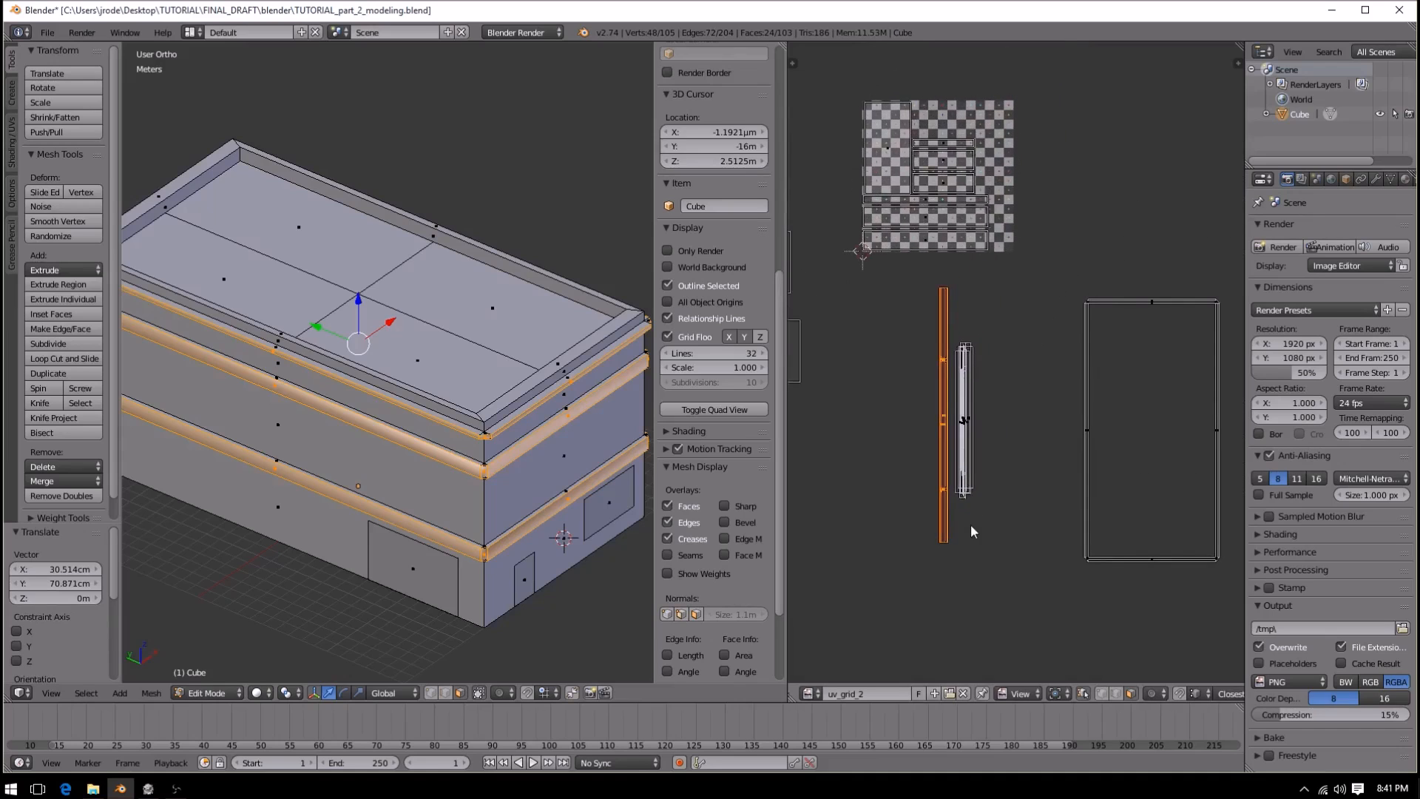
key(a)
key(b)
drag(898, 262, 1013, 513)
key(a)
- Select the top UV strips of the large trim outline and move them down along Y onto its bottom strips
key(b)
drag(1090, 256, 1173, 313)
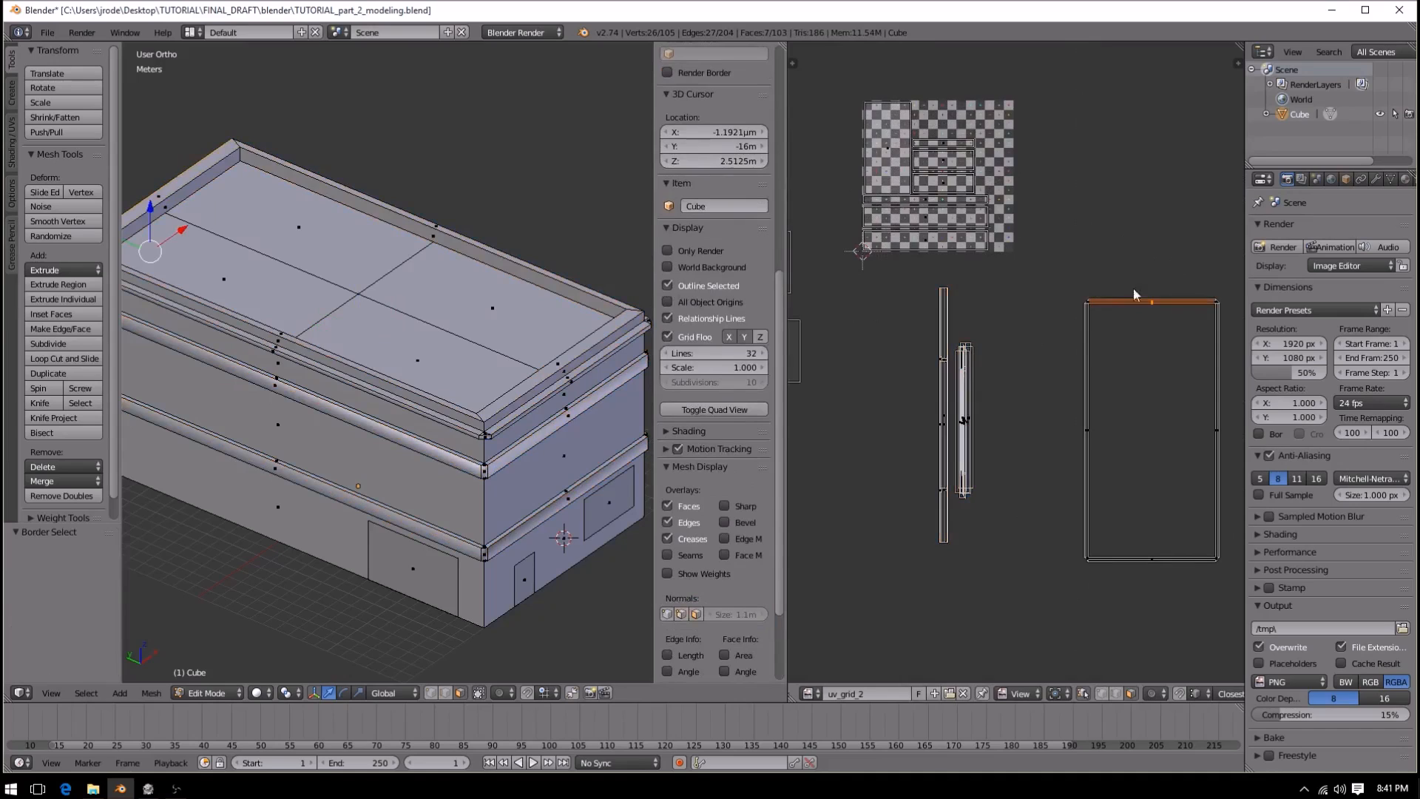
drag(1081, 287, 1223, 303)
key(g)
key(y)
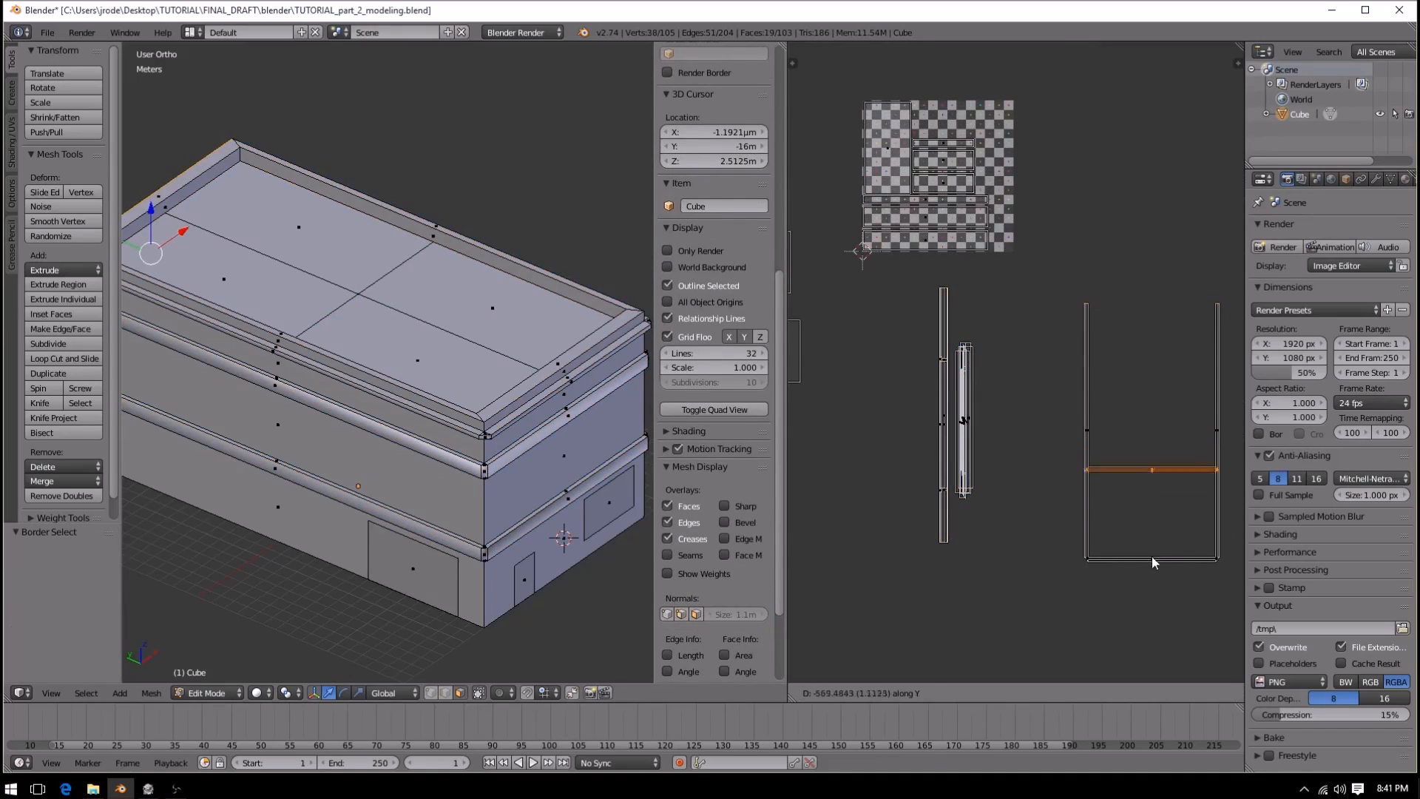
click(1150, 633)
- Select the right vertical UV strips of the large trim outline and move them along X onto its left vertical strips
key(a)
key(b)
drag(1200, 280, 1230, 493)
key(g)
key(x)
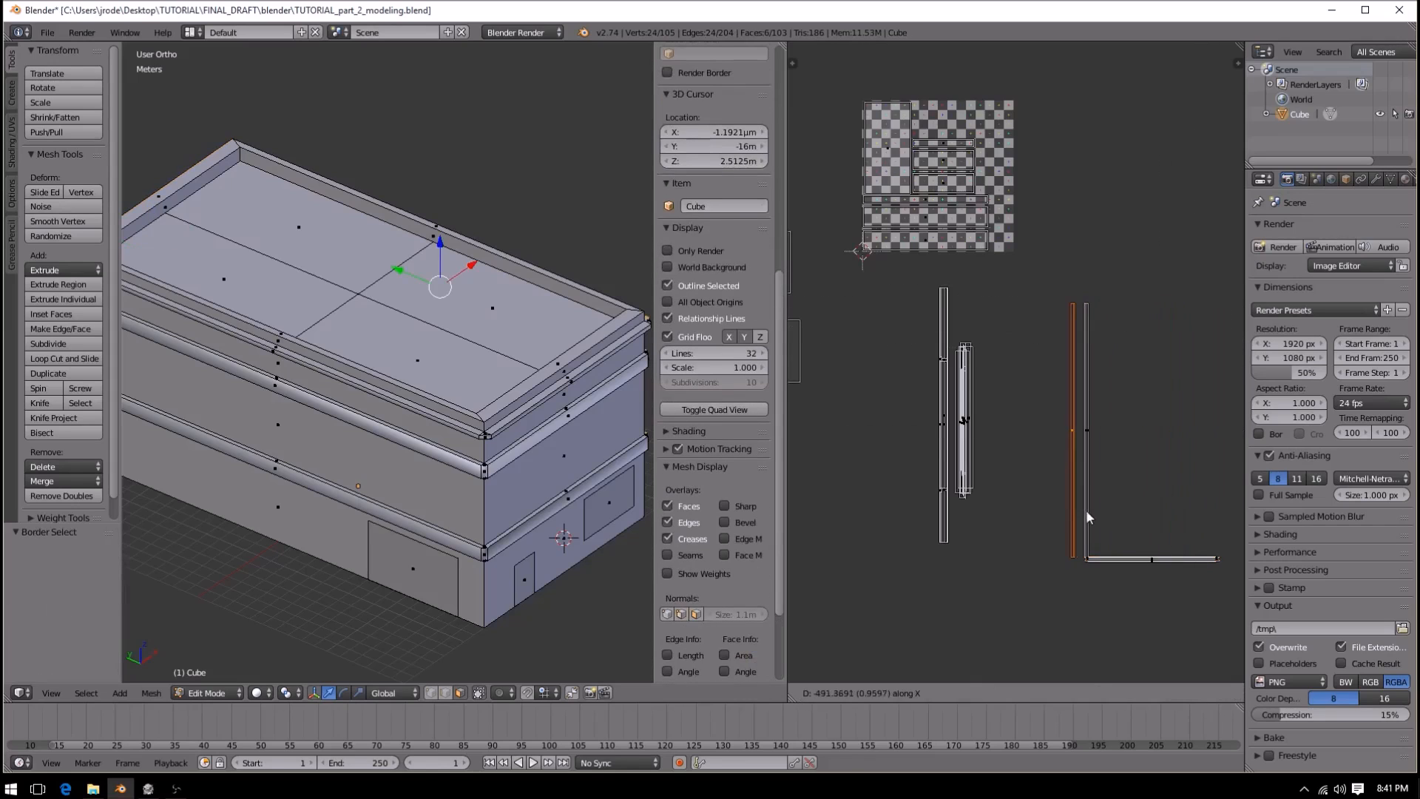
click(1099, 514)
- Select the stacked vertical trim UV strips, rotate them 90° and move them onto the horizontal strips at the outline's bottom
key(a)
key(b)
drag(1113, 509, 1066, 306)
text(r90)
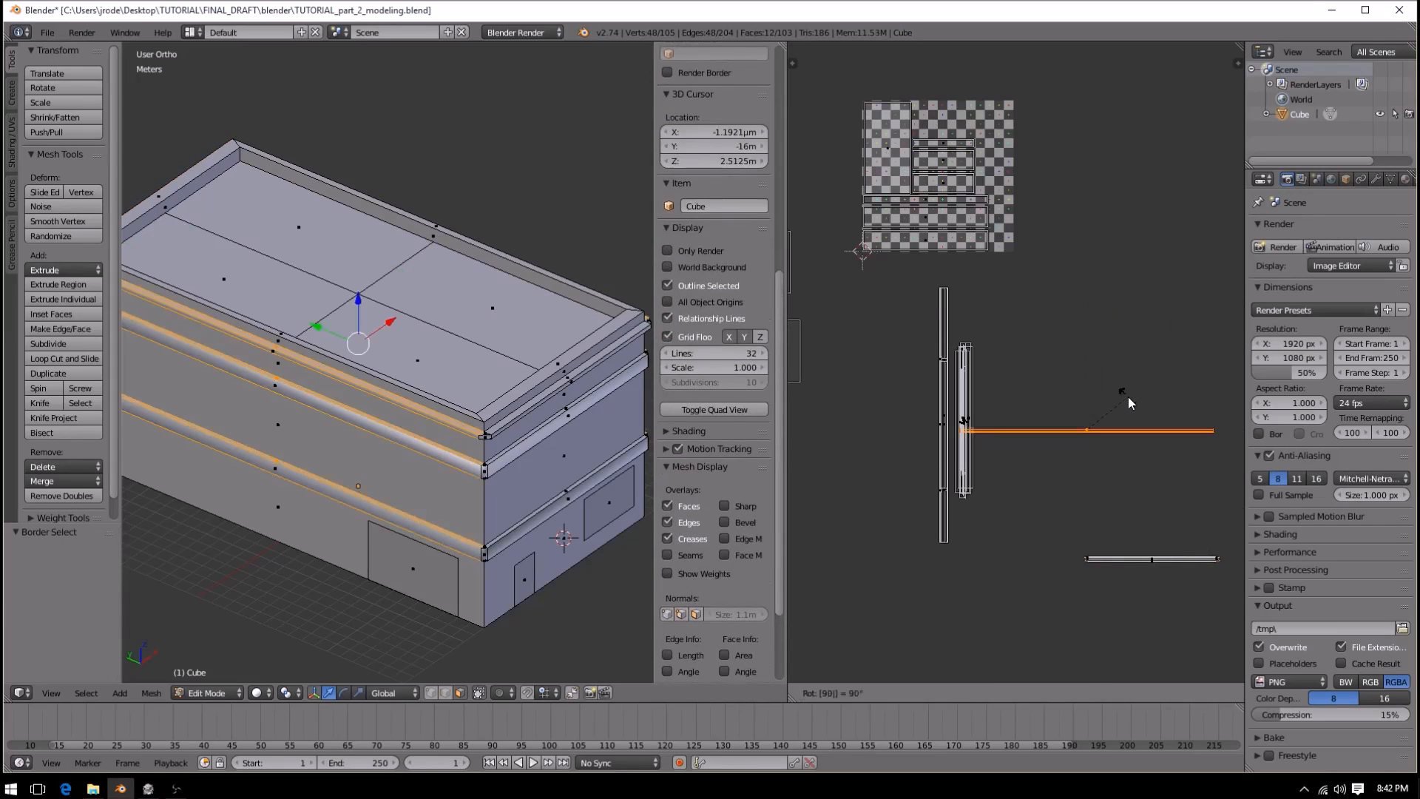
key(Return)
key(g)
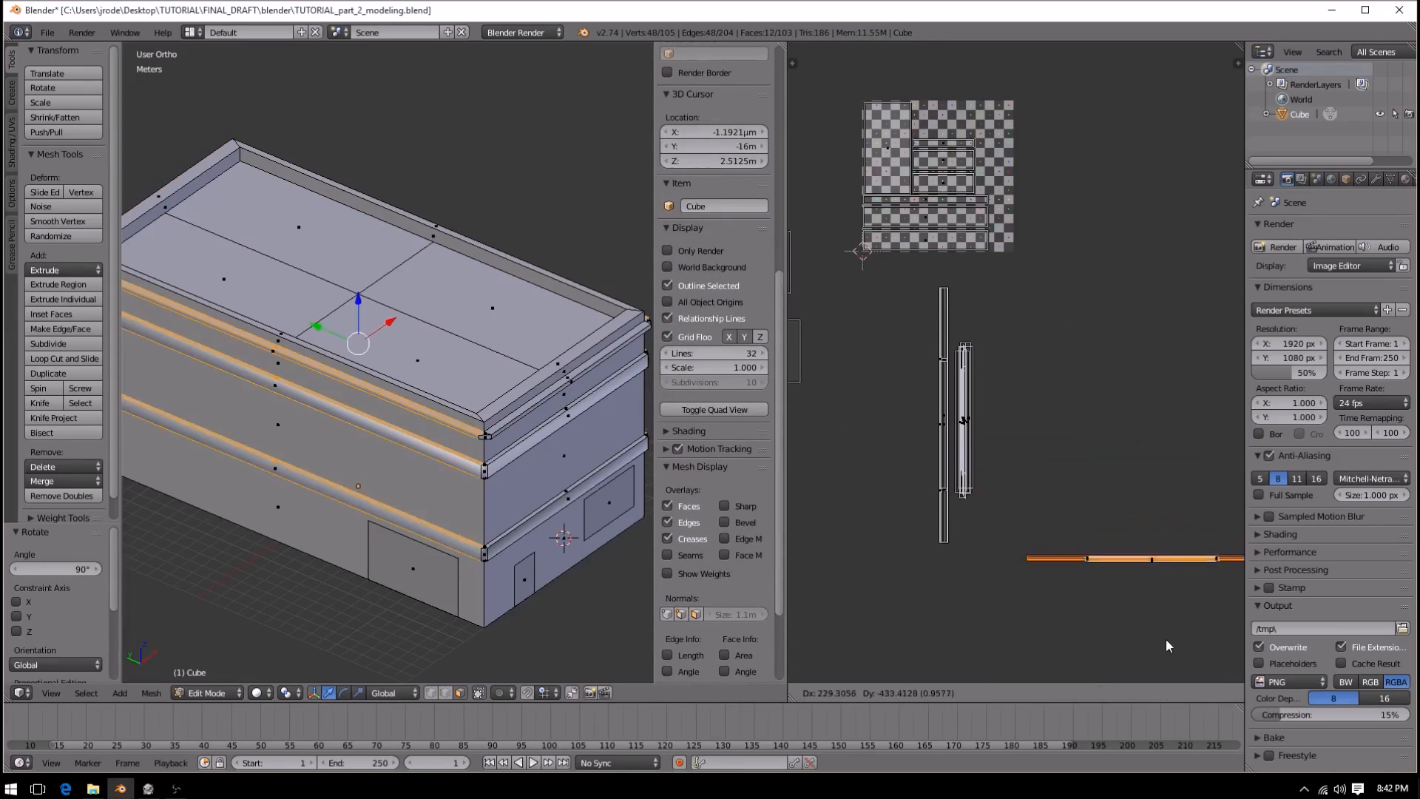
click(1165, 640)
- Select the combined horizontal trim strips and move them -44.786 cm in X and 32.482 cm in Y, toward the rim stack
key(a)
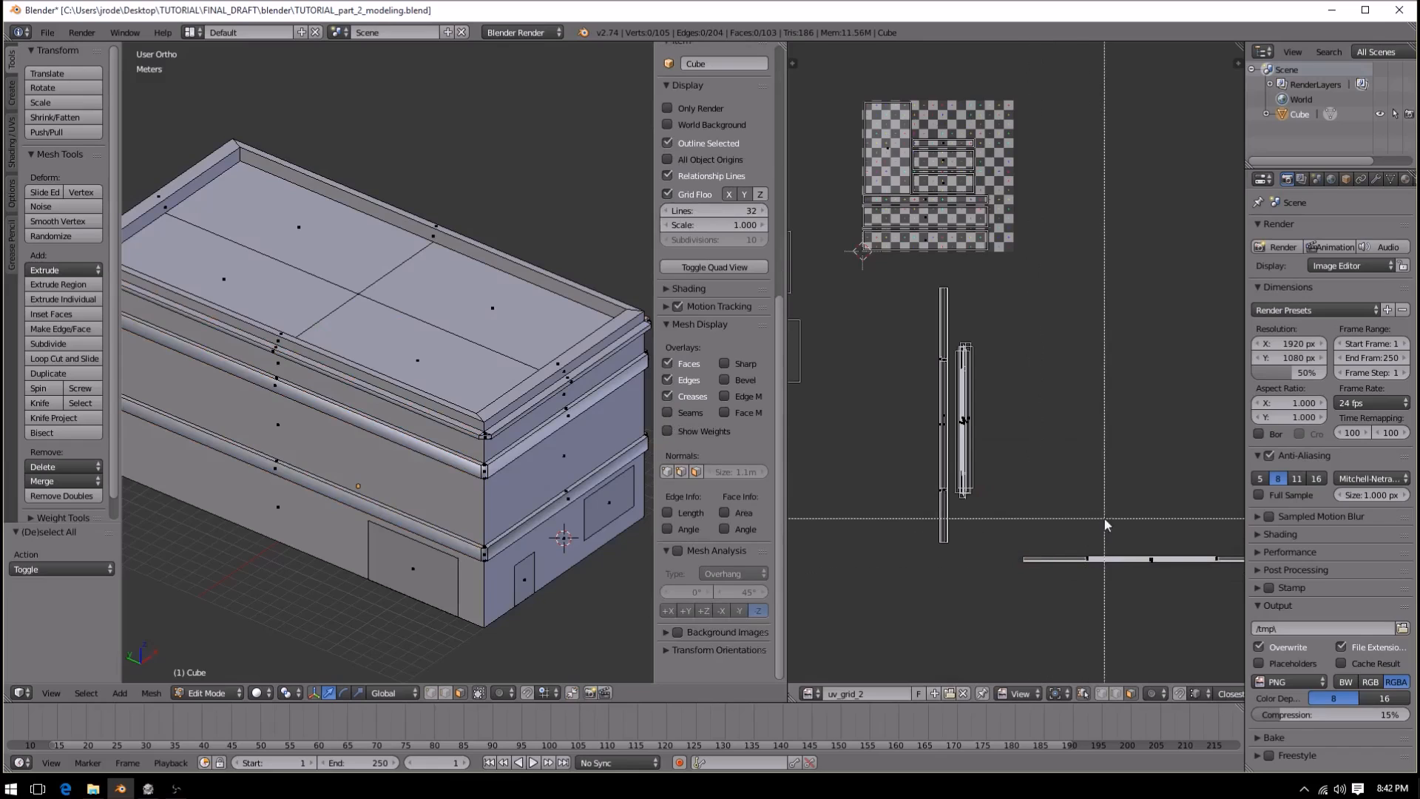
drag(885, 485, 1171, 567)
middle_drag(1052, 421, 1017, 434)
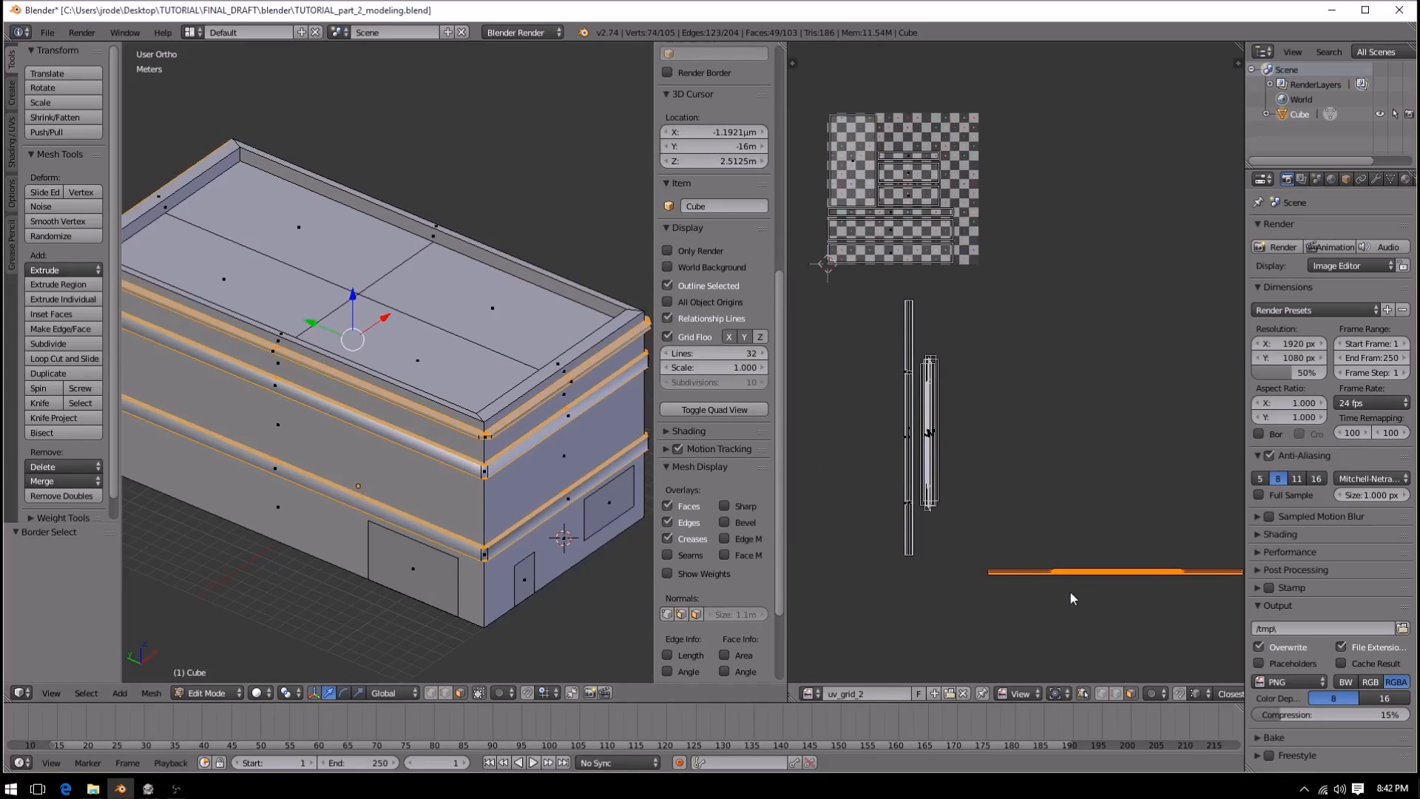
key(g)
click(1008, 554)
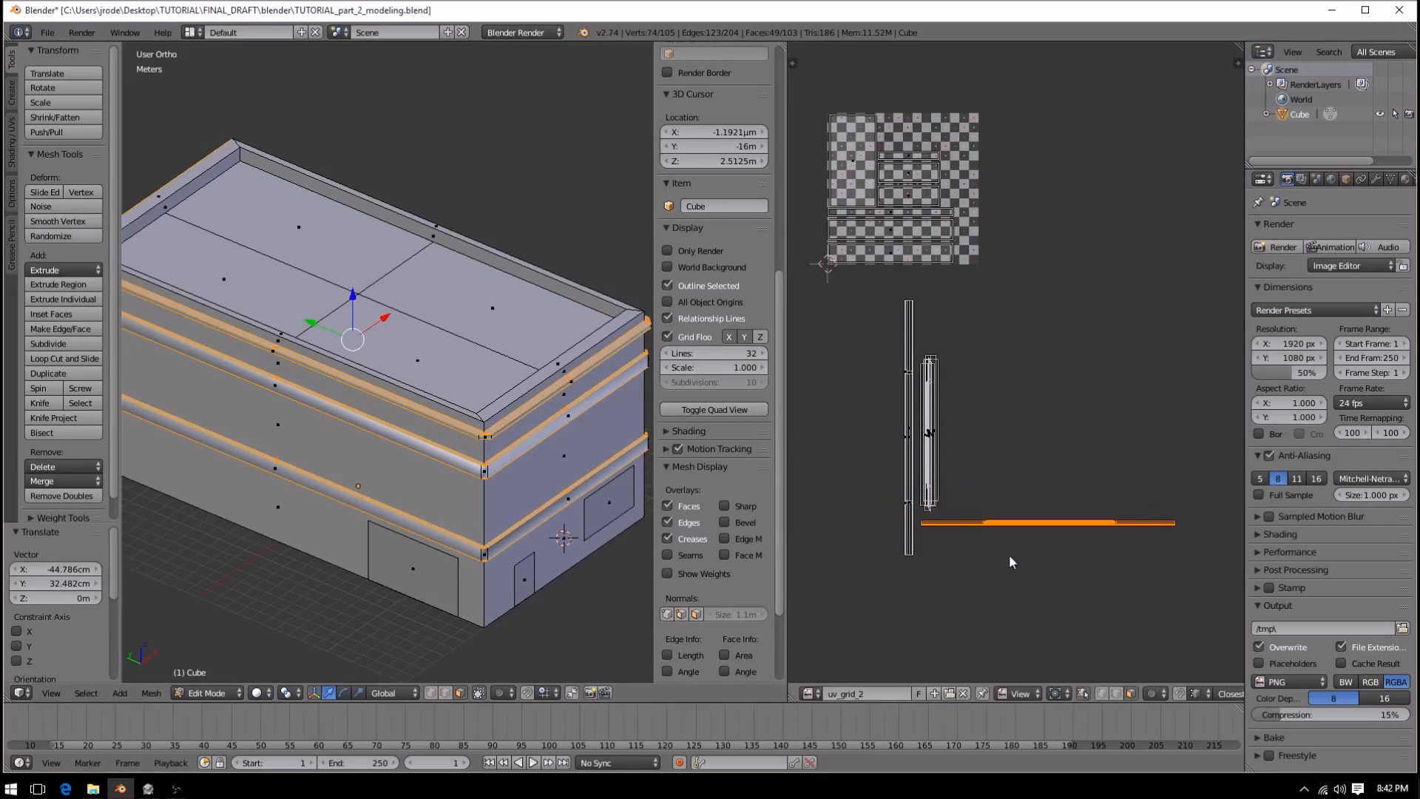
- Rotate the horizontal trim strips 90° and move them -1.014 m in X and 63.488 cm in Y, beside the vertical trim stack
text(r90)
key(Return)
key(g)
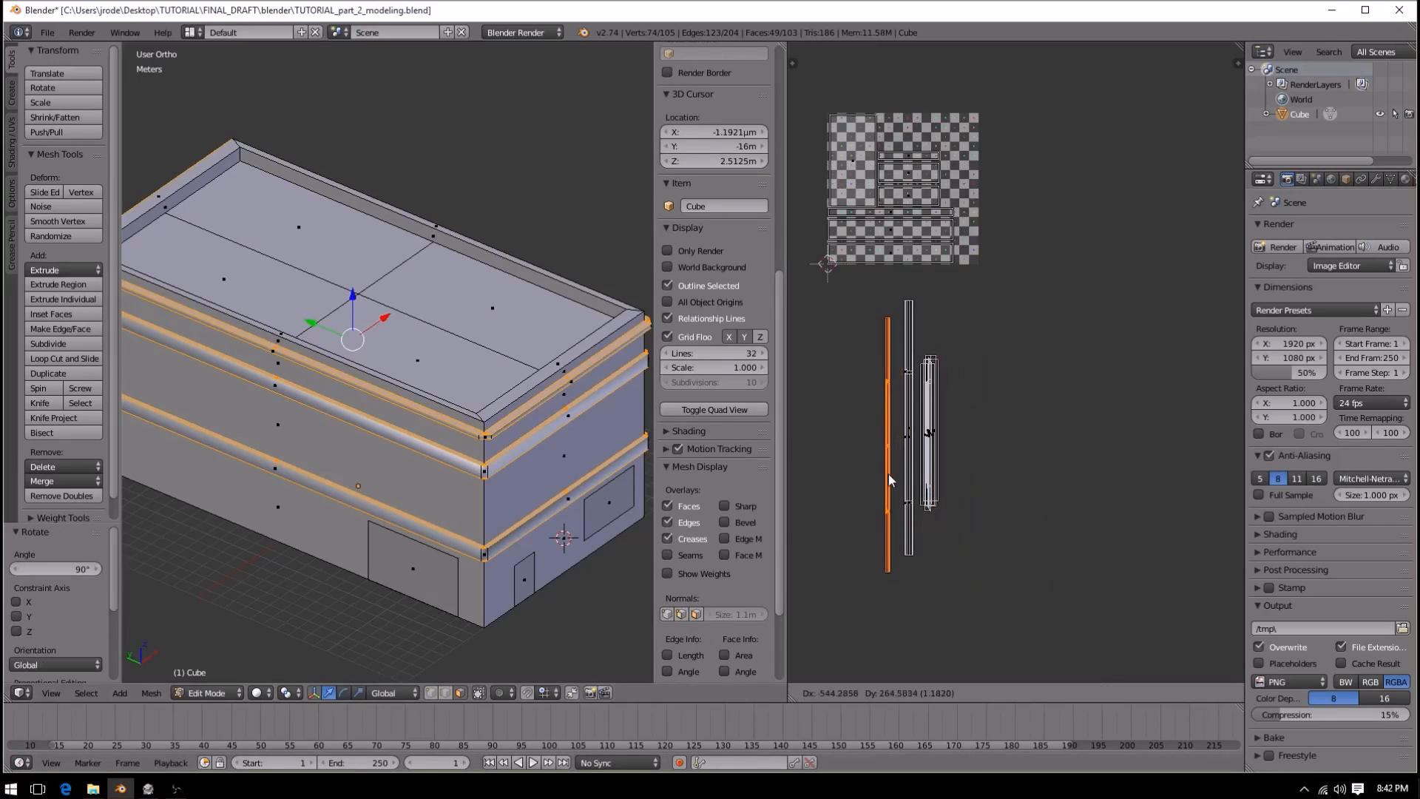
click(897, 464)
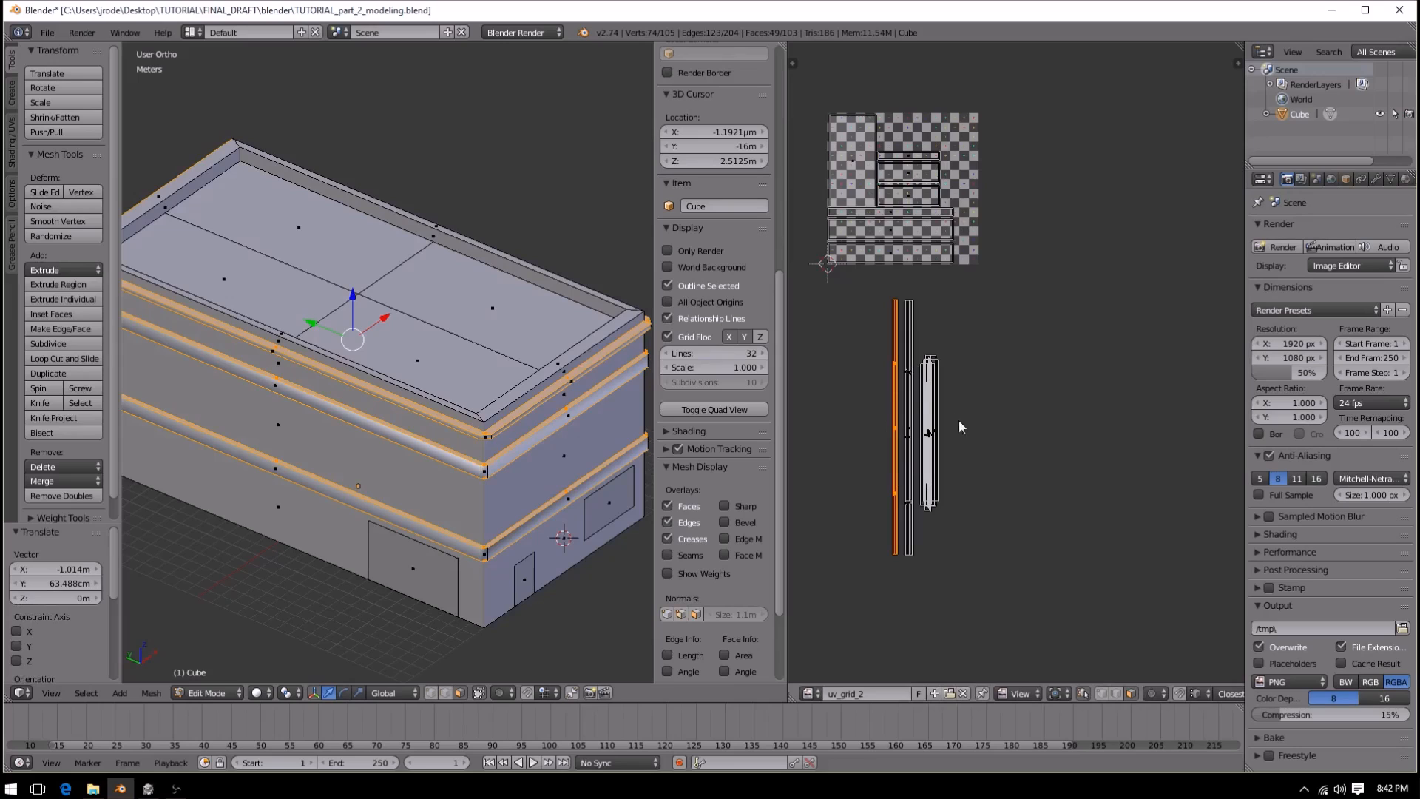
- Select the newly placed vertical trim strips and move them onto the neighbouring vertical trim stack
key(a)
key(b)
drag(879, 289, 899, 565)
key(g)
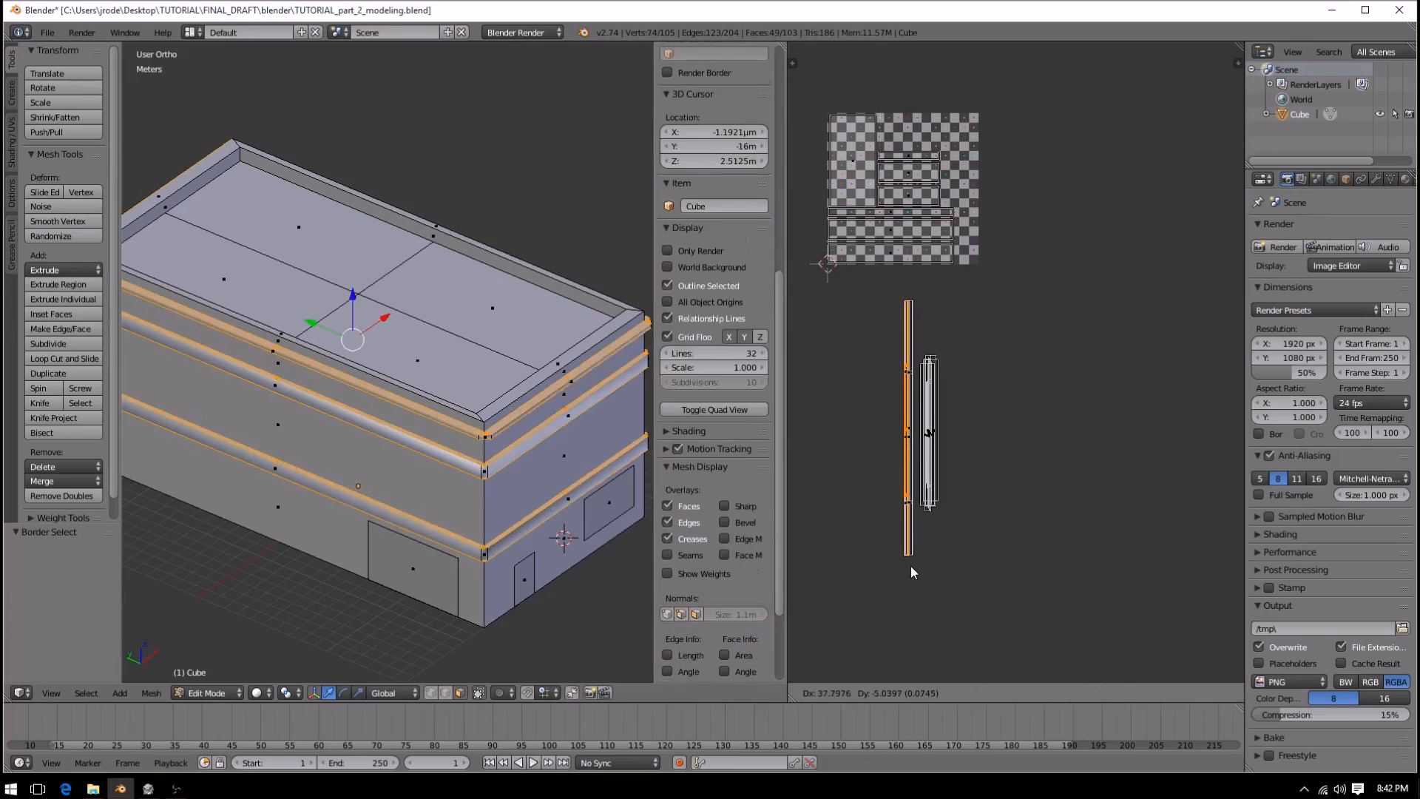
click(910, 565)
- Select the whole merged trim stack and move it to the other side of the rim stack, below the checker grid
key(a)
key(b)
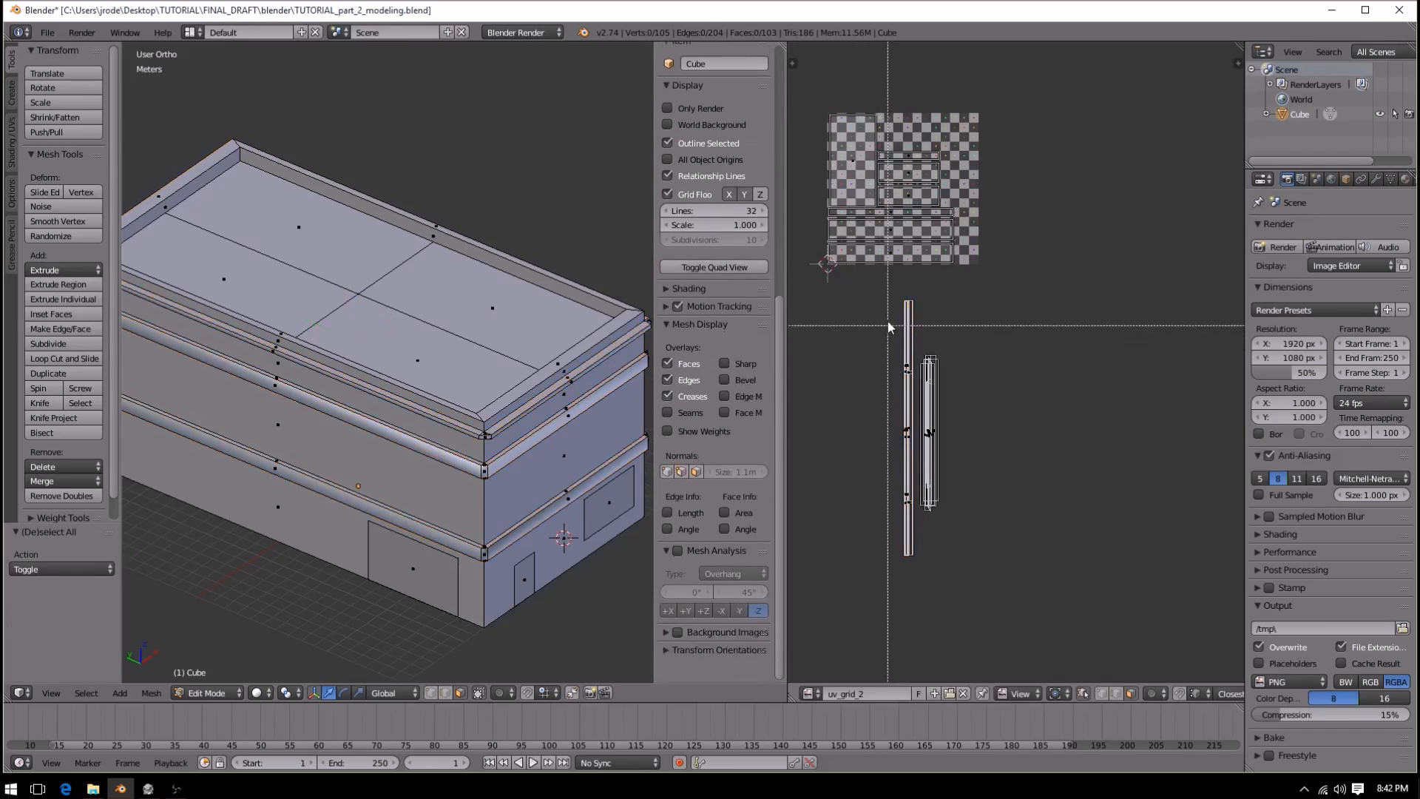
drag(900, 286, 918, 572)
key(g)
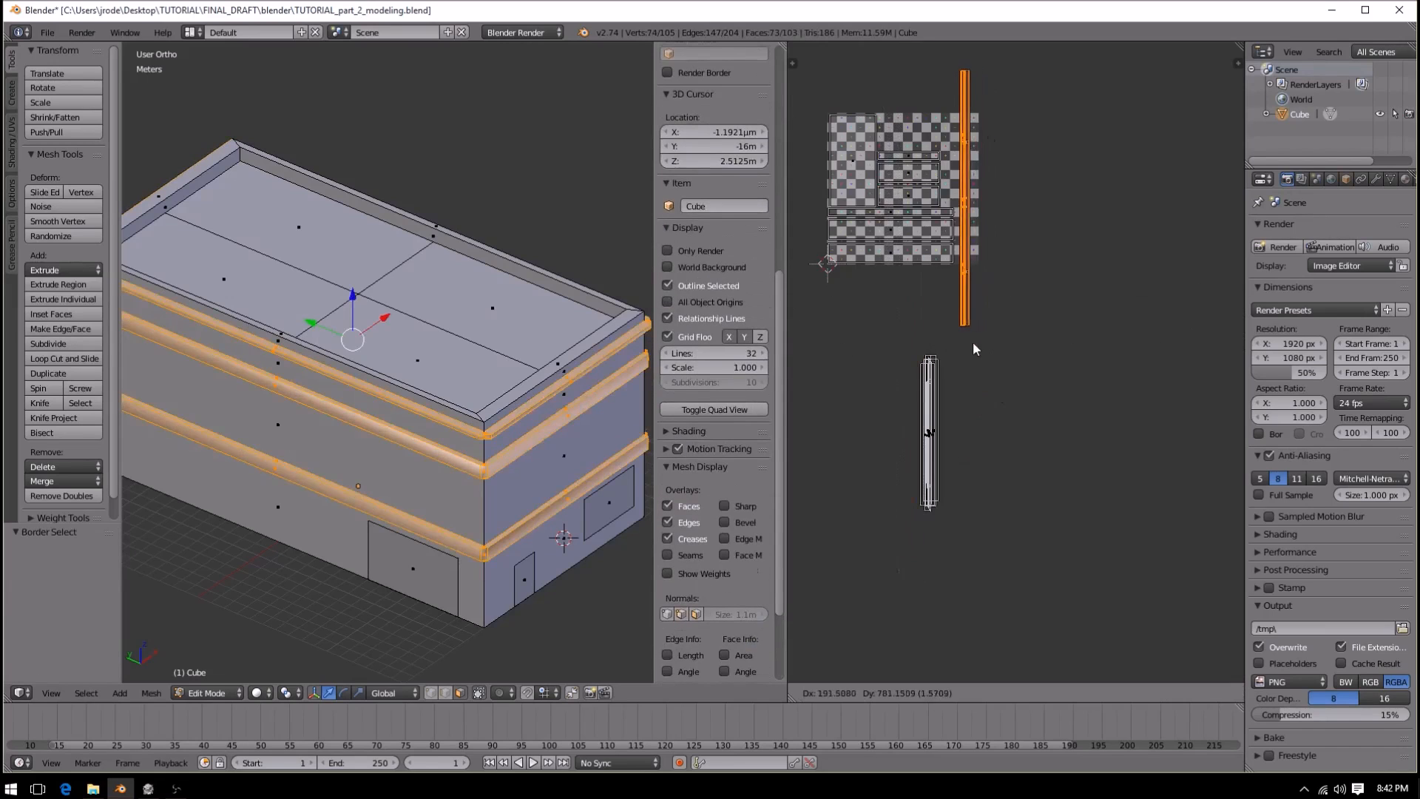
click(973, 341)
key(g)
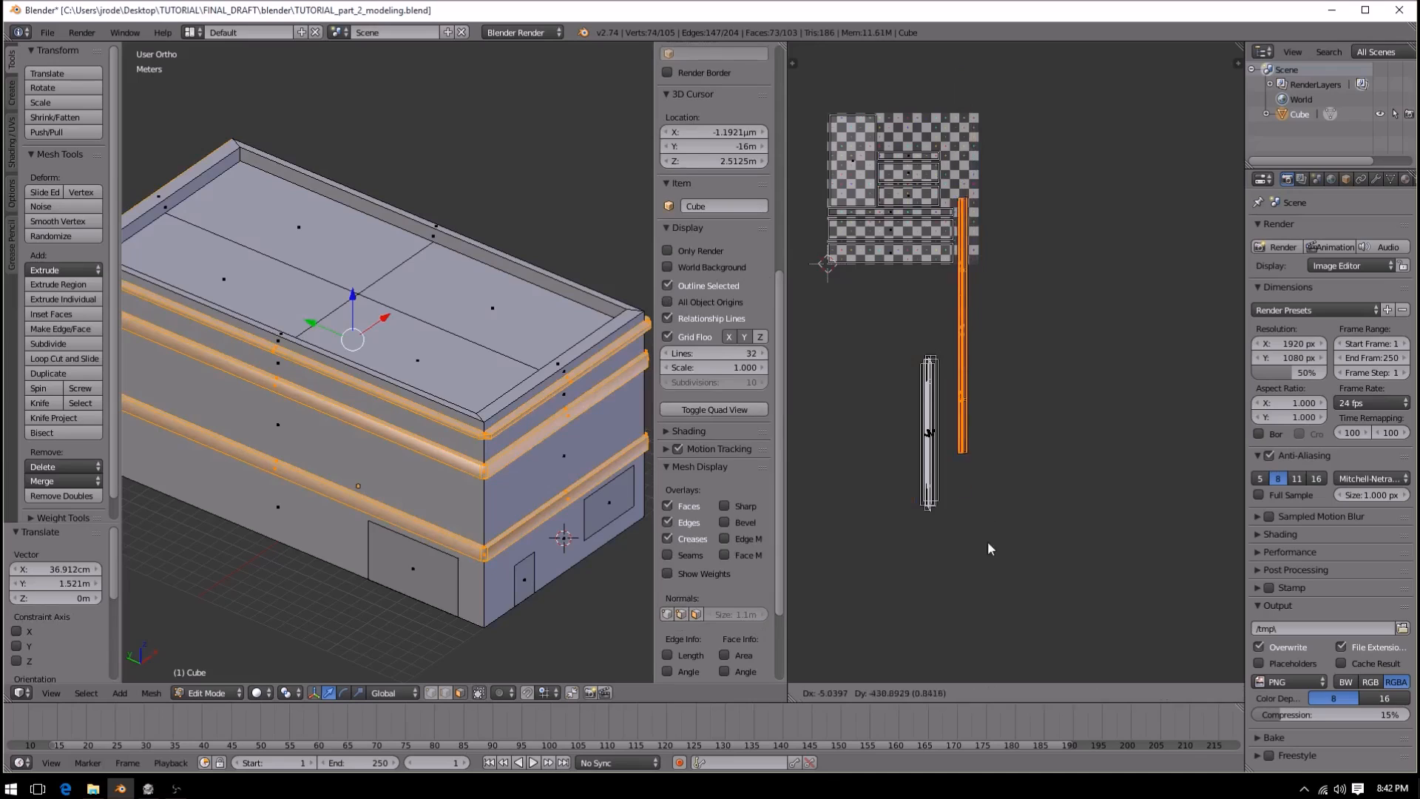
click(965, 584)
- Select the trim and rim UV stacks together and scale them down slightly
key(a)
key(b)
mouse_move(896, 287)
mouse_down()
mouse_move(1022, 606)
mouse_move(1080, 605)
mouse_up()
key(s)
click(1055, 577)
- Select every strip of the trim stack and move it 16.733 cm in X and 1.403 m in Y, onto the grid's right side
key(a)
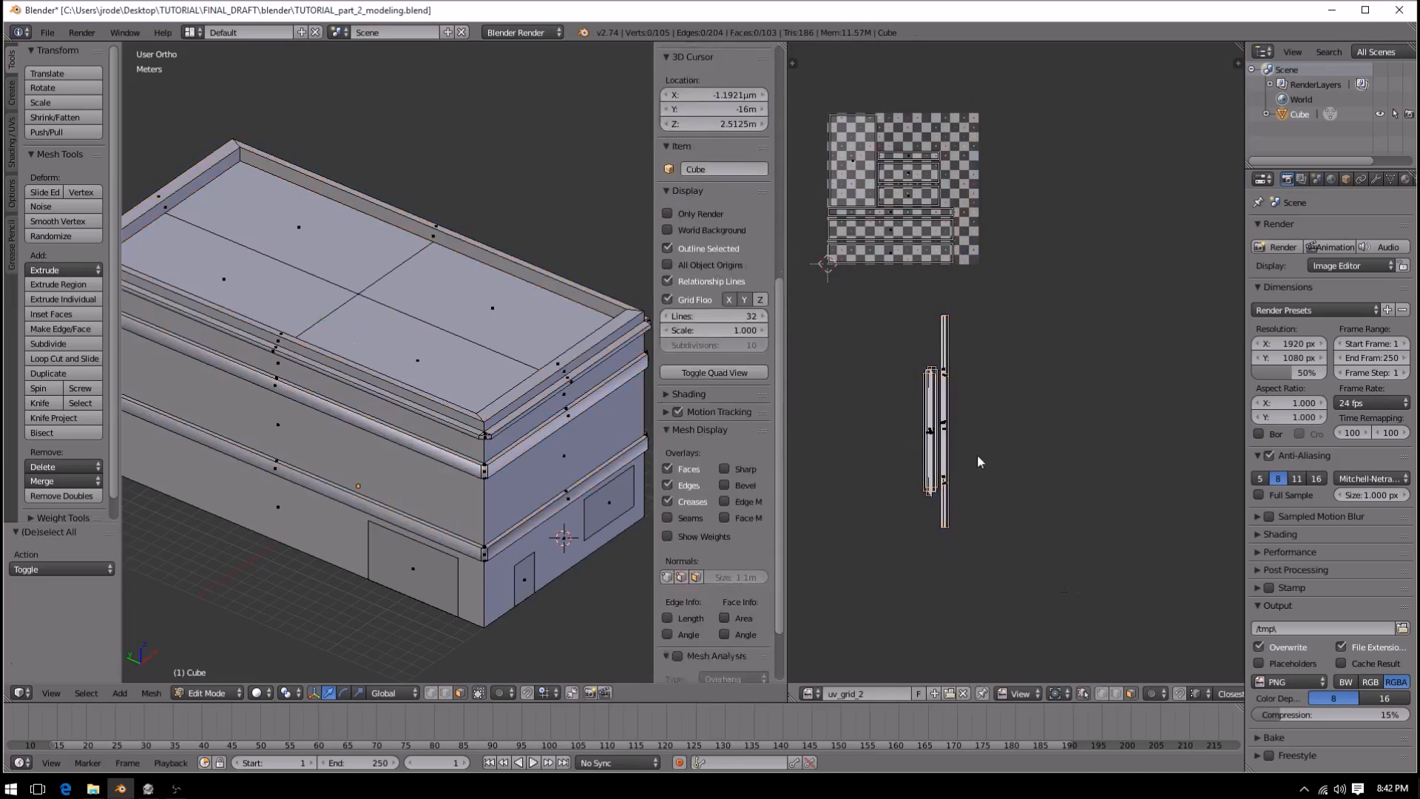
key(b)
drag(947, 313, 1004, 579)
key(g)
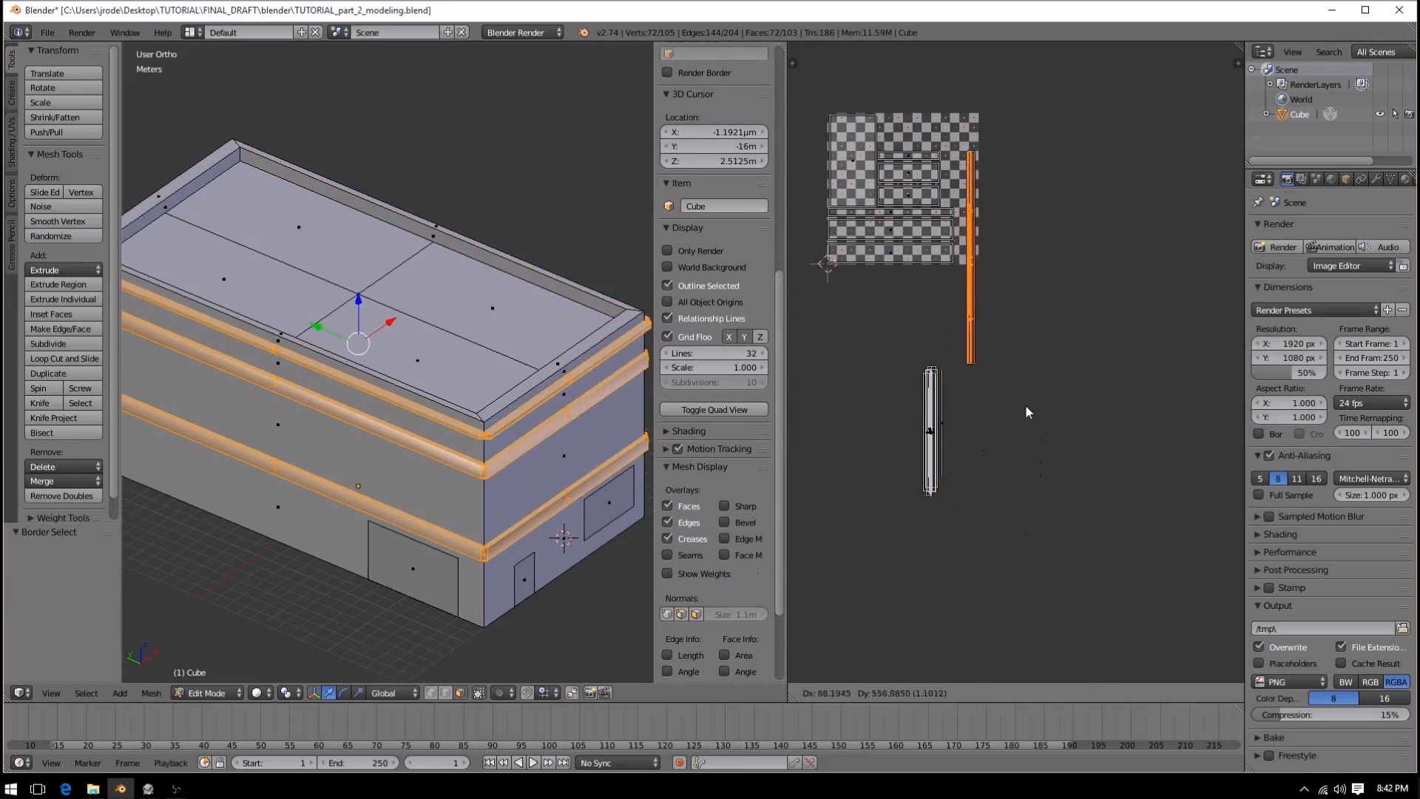
right_click(1021, 470)
key(b)
drag(942, 423, 969, 482)
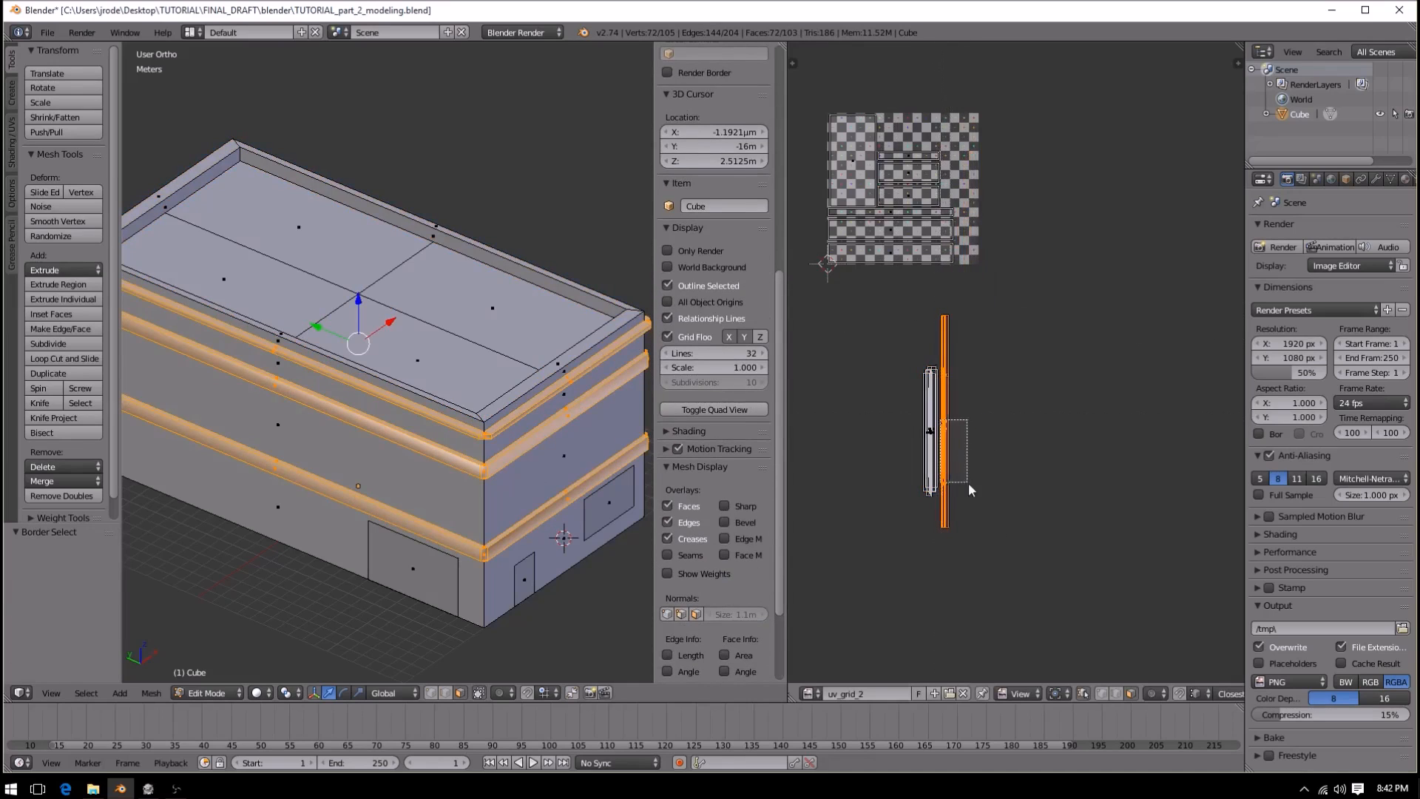
key(g)
click(994, 271)
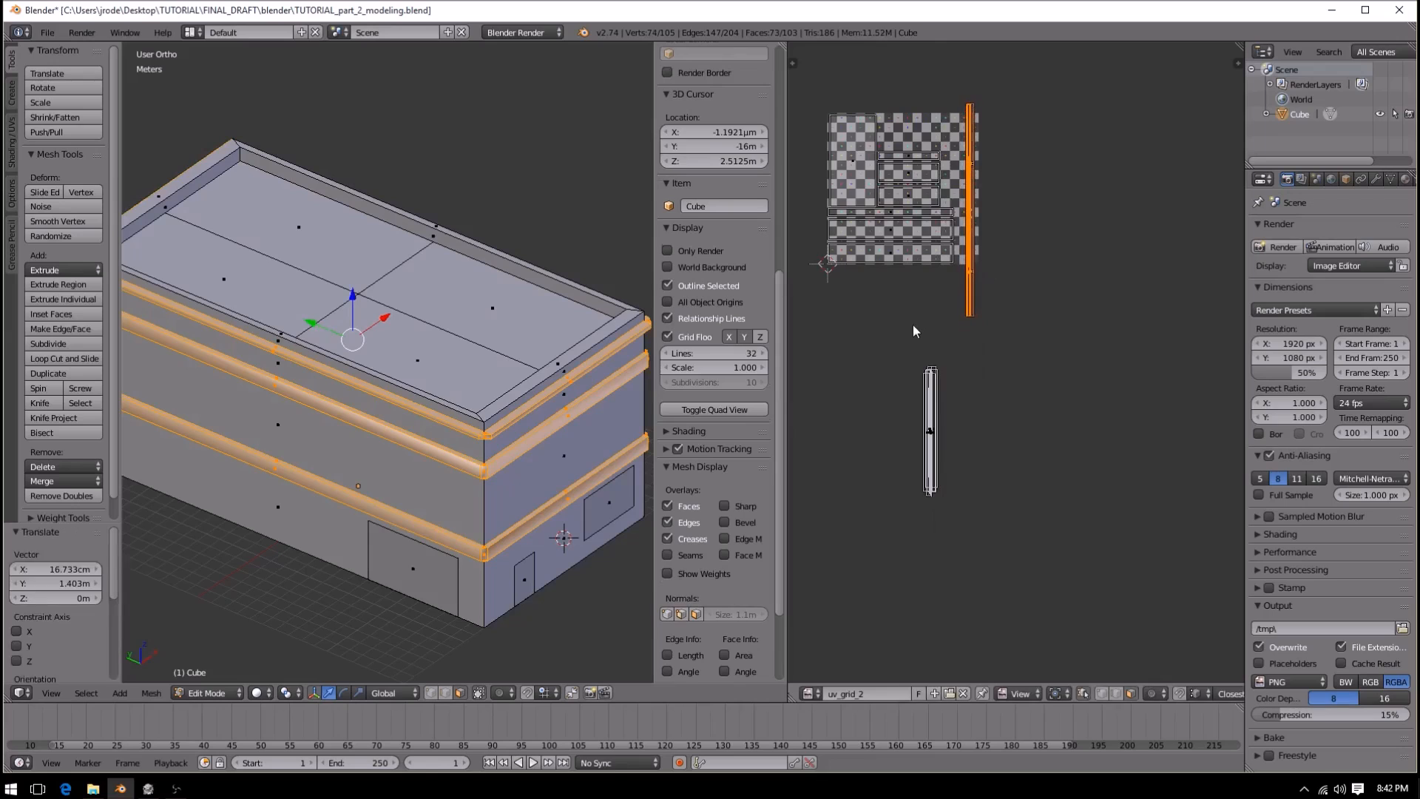
- Select the rim UV stack and move it up beside the trim stack, just right of the checker grid
key(a)
key(b)
drag(914, 341, 973, 539)
key(g)
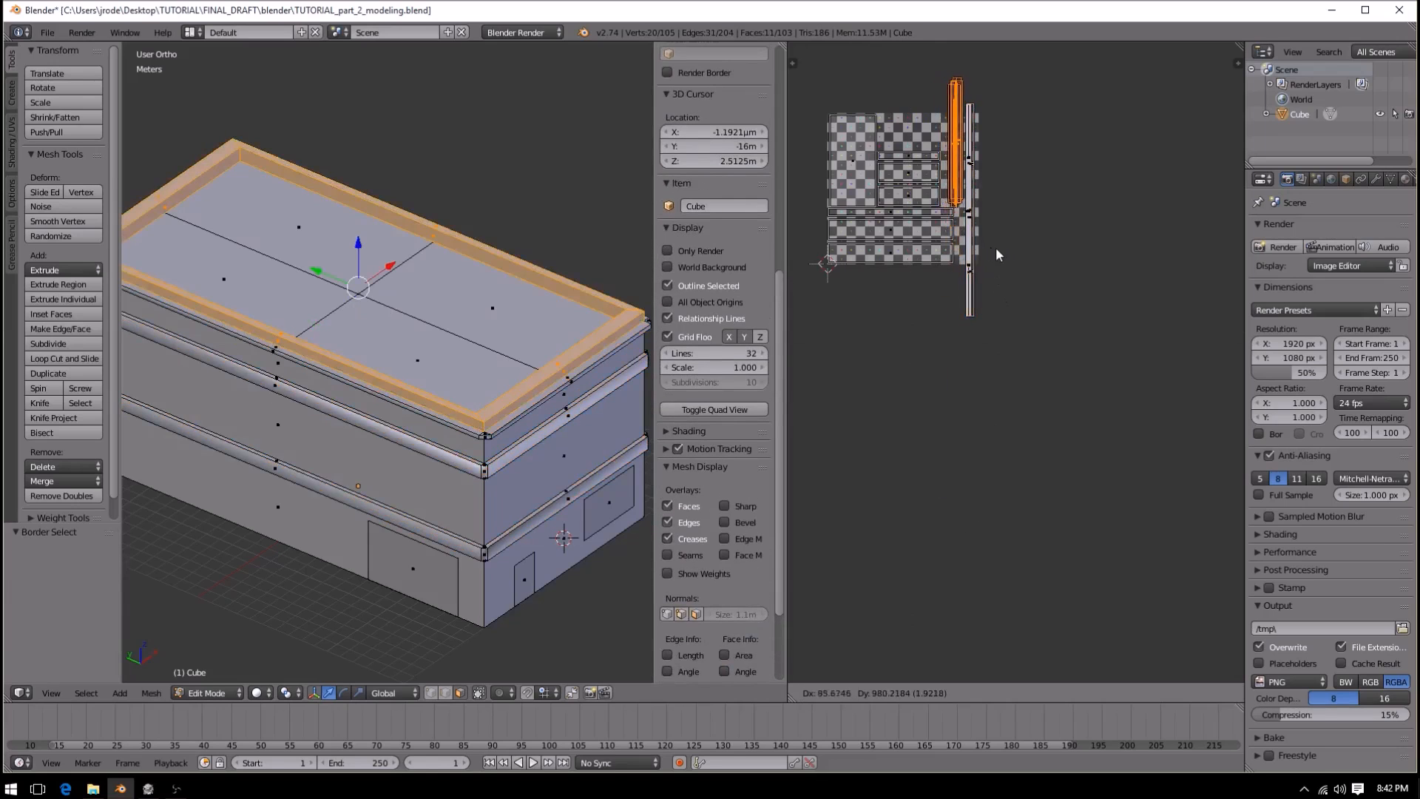
click(1054, 269)
- Select the trim UV stack and move it slightly right and up, closer to the rim stack
key(a)
key(b)
drag(963, 91, 1000, 348)
key(s)
right_click(998, 286)
key(g)
click(1021, 265)
- Scale the trim and rim stacks together by 0.390 and move them -26.576 cm in X and -21.163 cm in Y, into the grid's lower-right area
key(a)
key(b)
drag(952, 54, 1085, 299)
key(s)
click(1055, 223)
key(g)
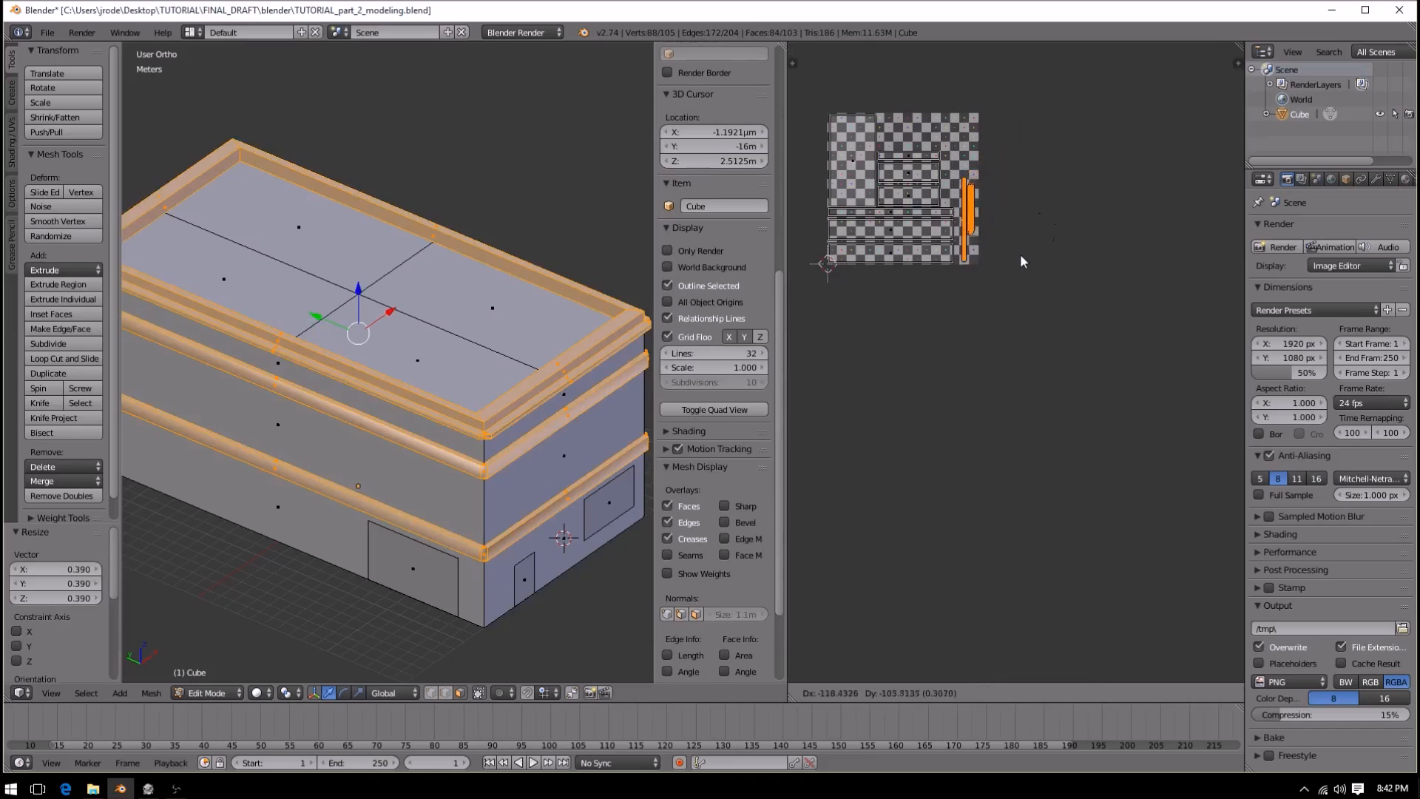
click(1016, 261)
- Select the rim UV stack and move it down to the bottom edge of the checker grid, beside the trim stack
scroll(1013, 256, up, 2)
middle_drag(995, 236, 1018, 541)
scroll(1015, 535, up, 3)
middle_drag(960, 610, 1031, 320)
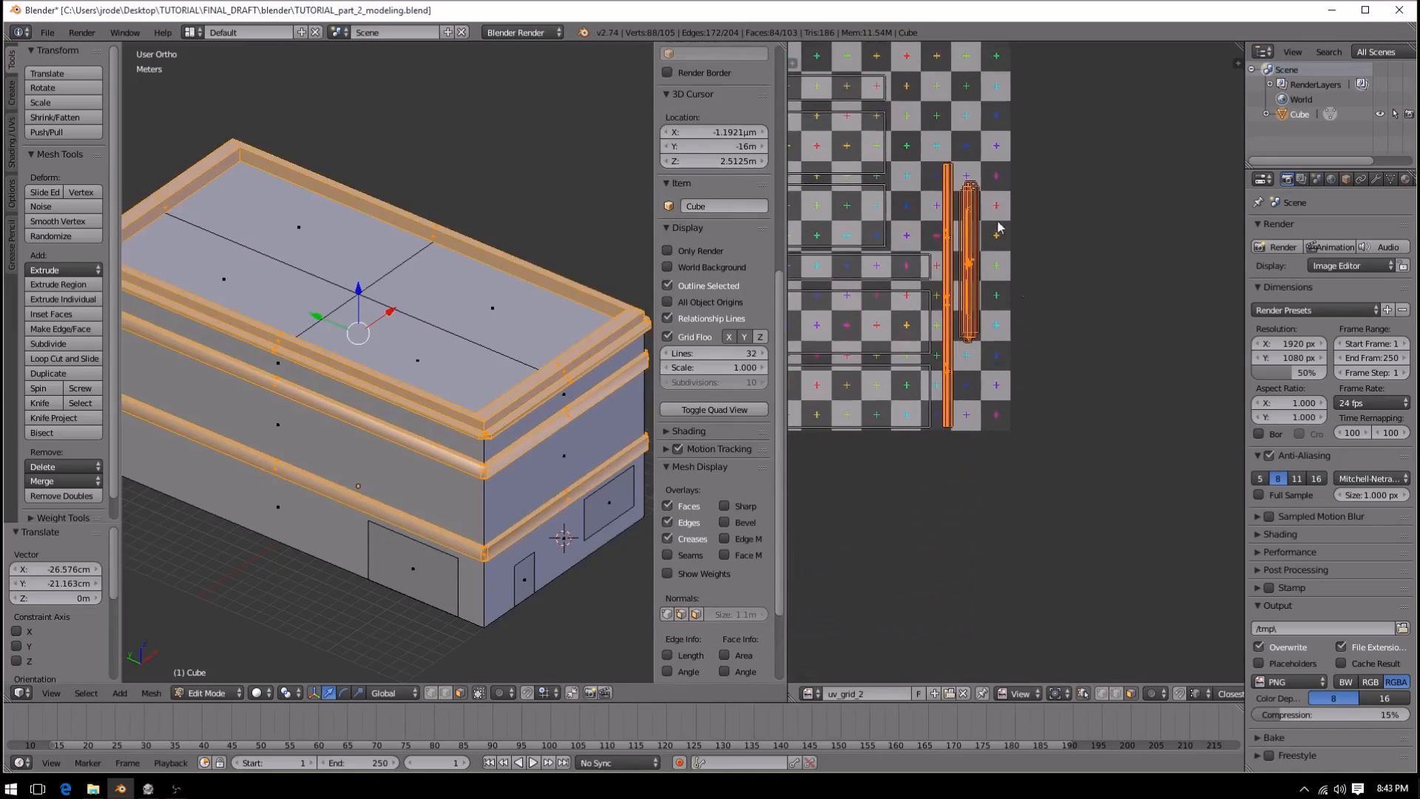
key(a)
key(b)
drag(960, 173, 1031, 437)
key(g)
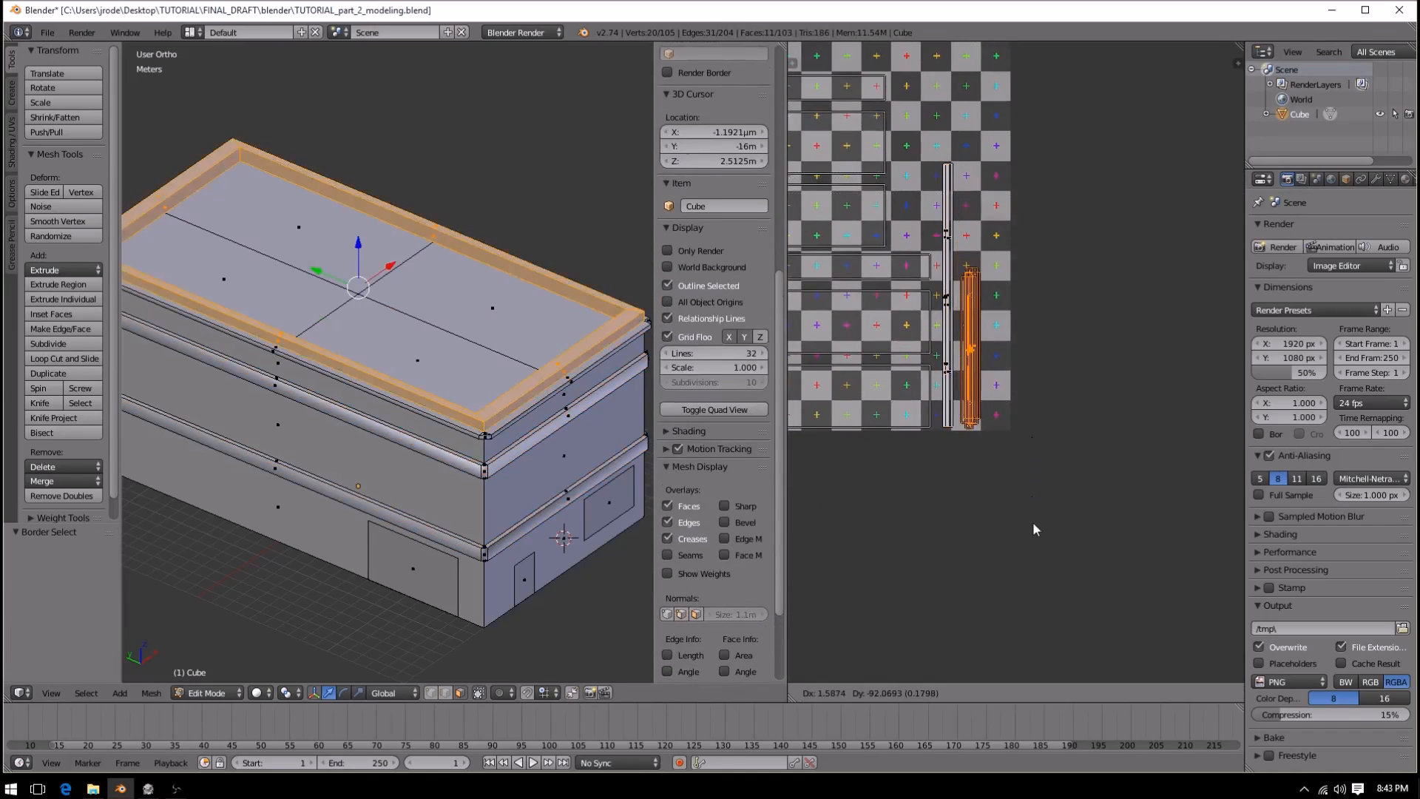
click(1034, 522)
scroll(939, 458, down, 5)
key(a)
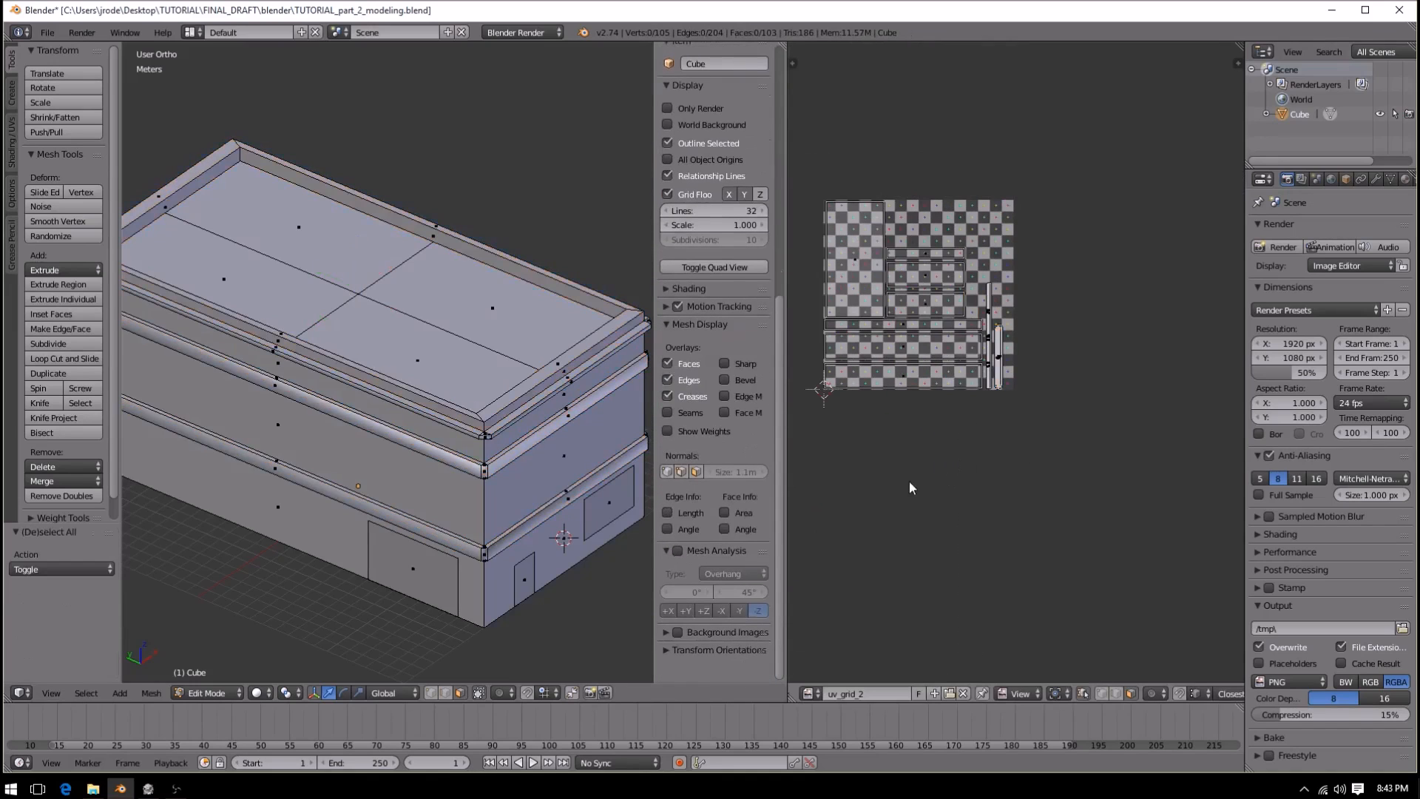
- Select the window's UV face outside the grid and move it slightly away from the two door faces
scroll(929, 479, down, 4)
right_click(877, 384)
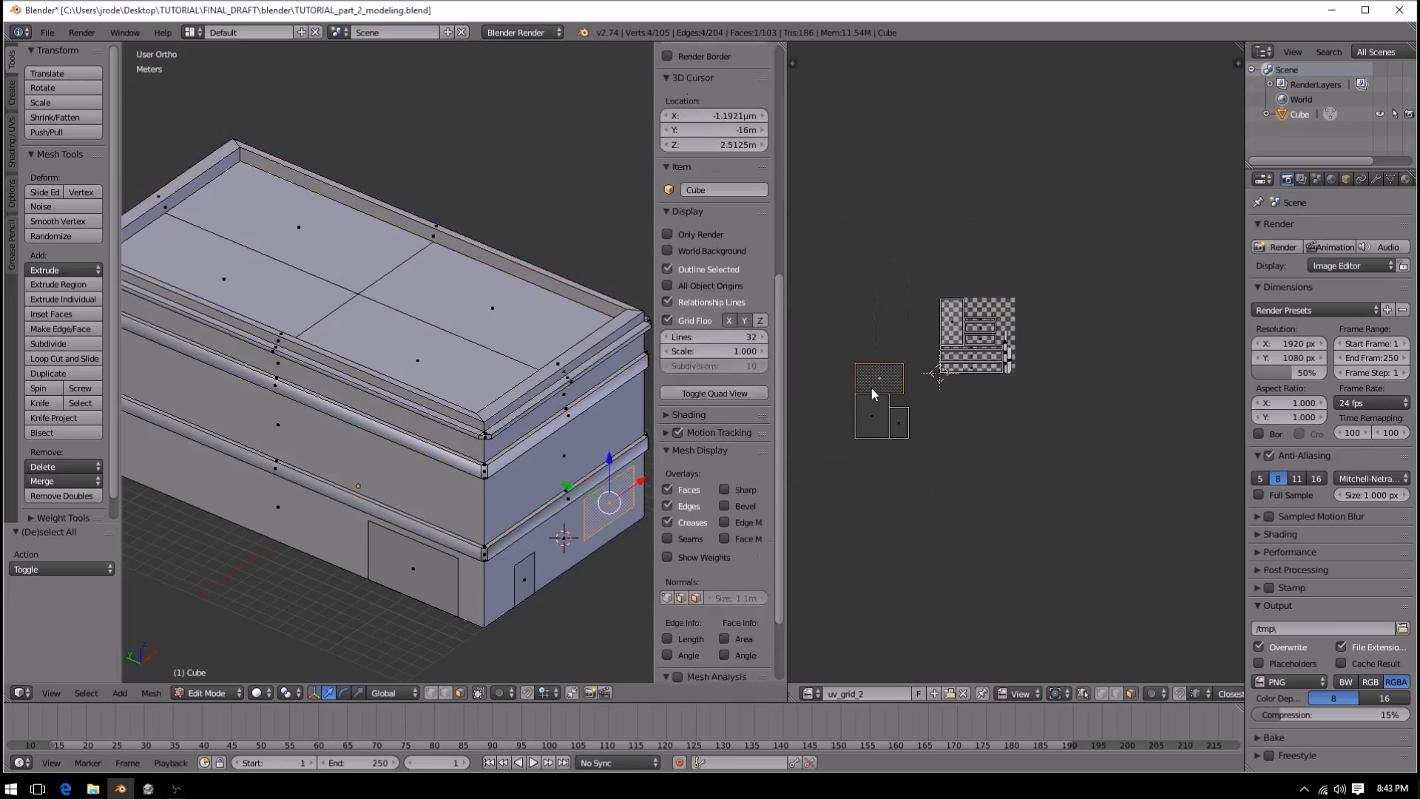
scroll(888, 405, up, 4)
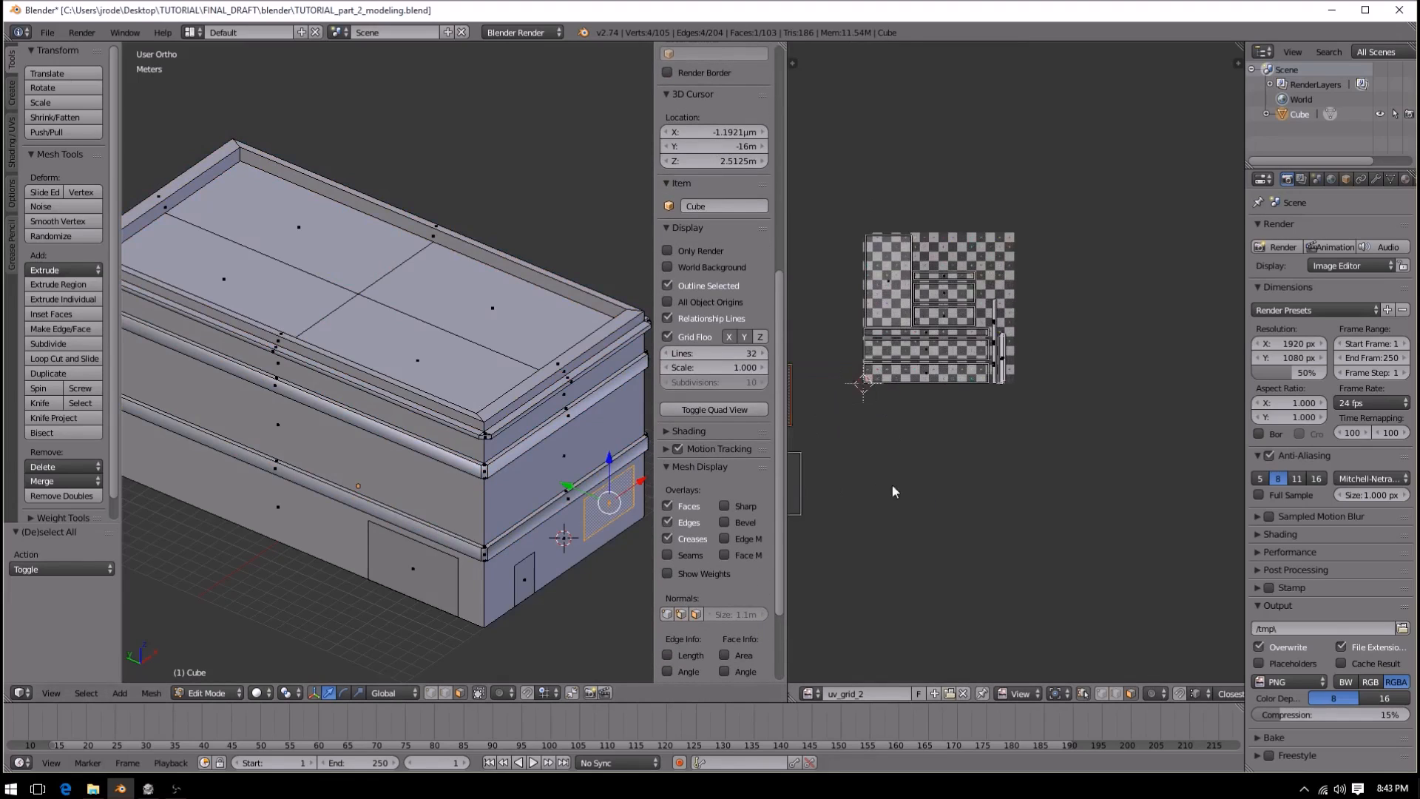
key(g)
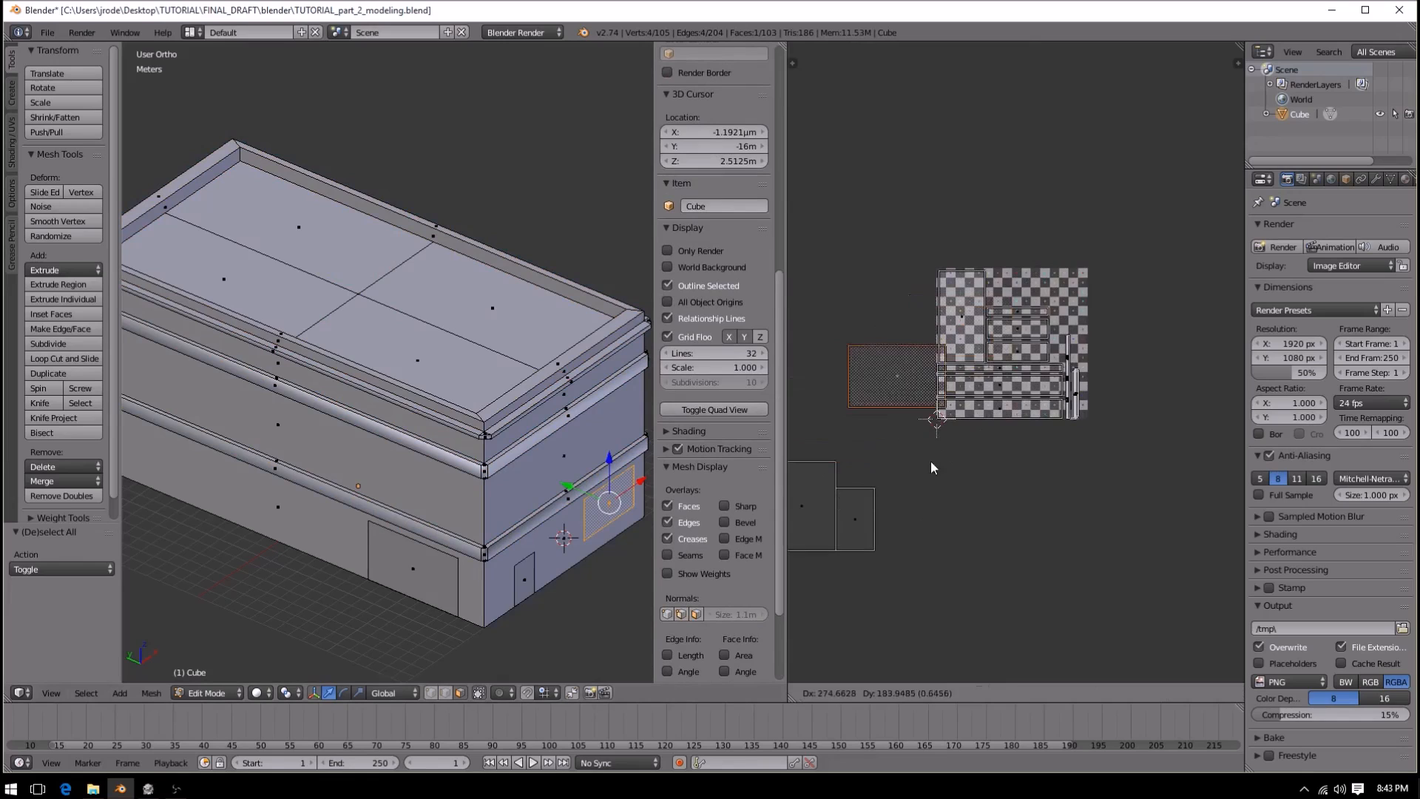
click(891, 503)
- Select the window and two door UV faces together and scale them by 0.454
scroll(883, 506, down, 2)
key(b)
drag(834, 352, 954, 515)
key(s)
click(924, 464)
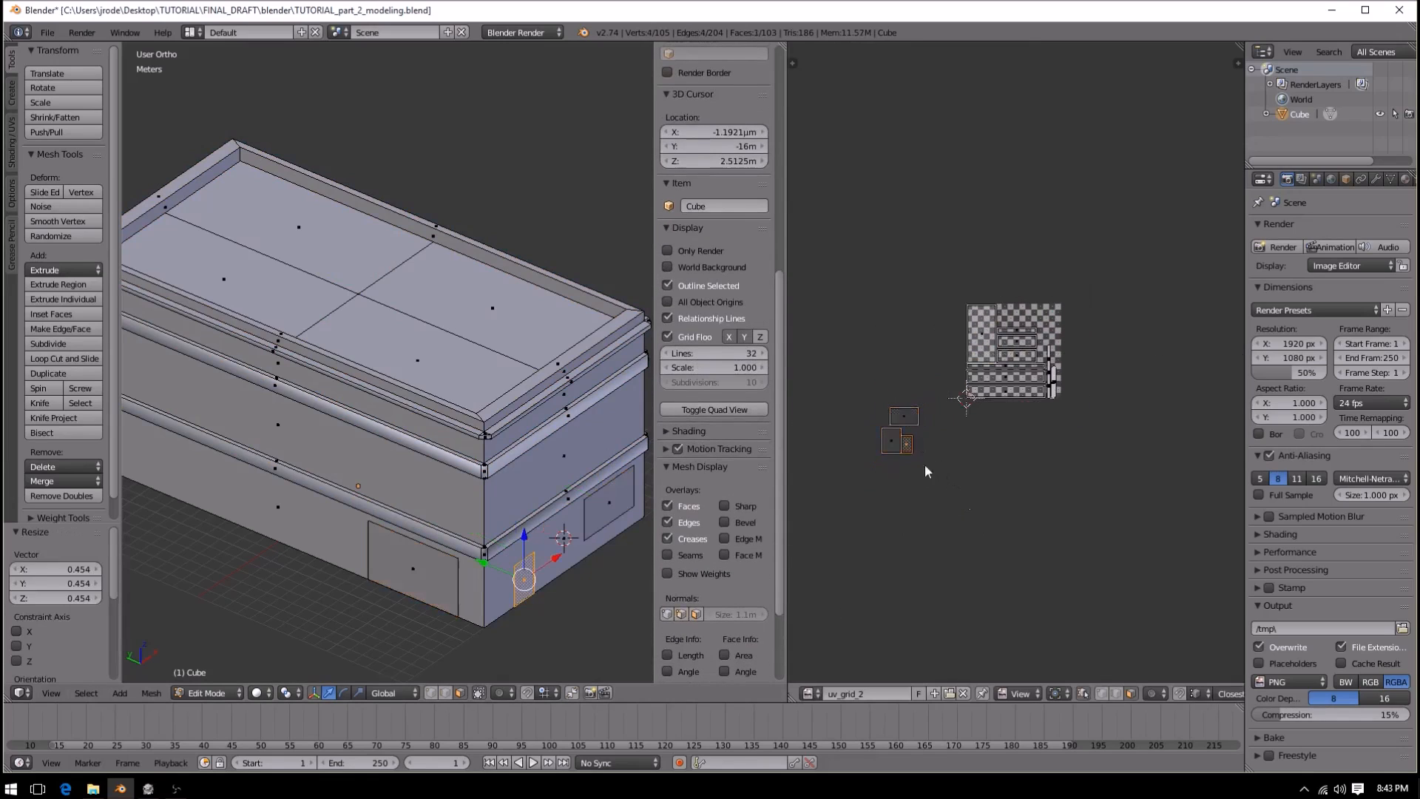
- Test the window face's fit in the grid's free top area, then scale the window and door UV faces together by 1.291
right_click(901, 419)
key(g)
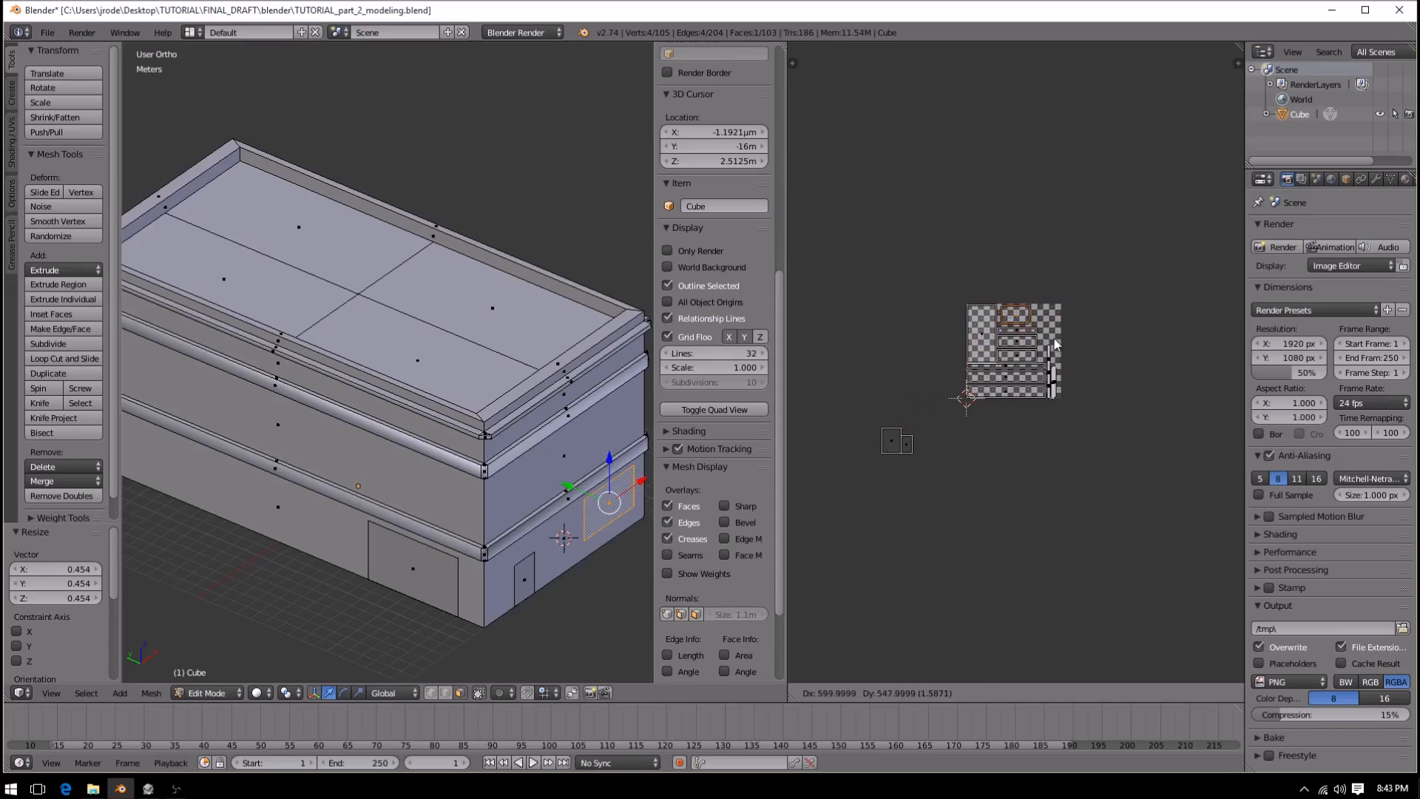
right_click(1056, 345)
key(b)
drag(867, 373, 931, 476)
key(s)
click(938, 490)
- Move the window UV face into the grid's free top area, then nudge it -1.035 cm in X and -6.836 mm in Y
right_click(899, 408)
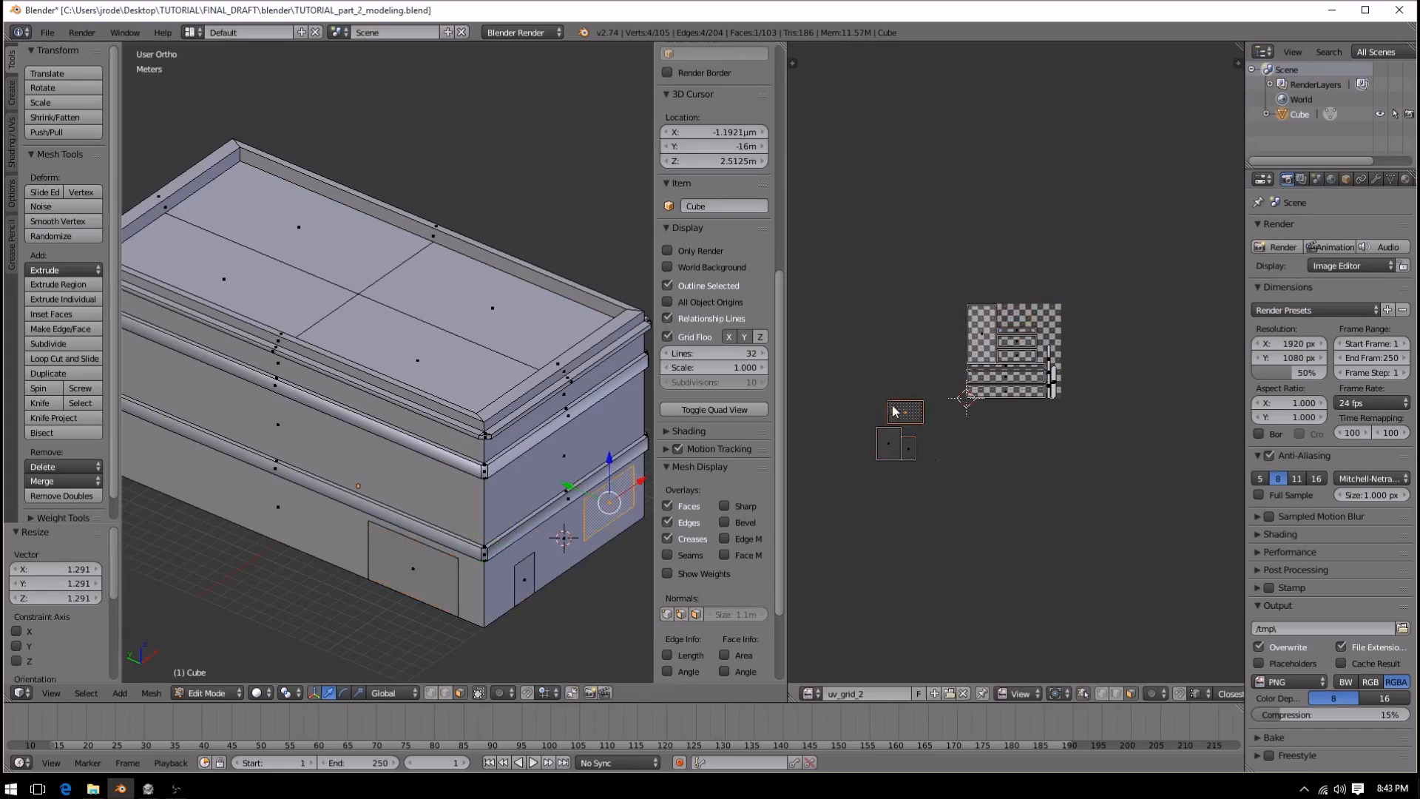
key(g)
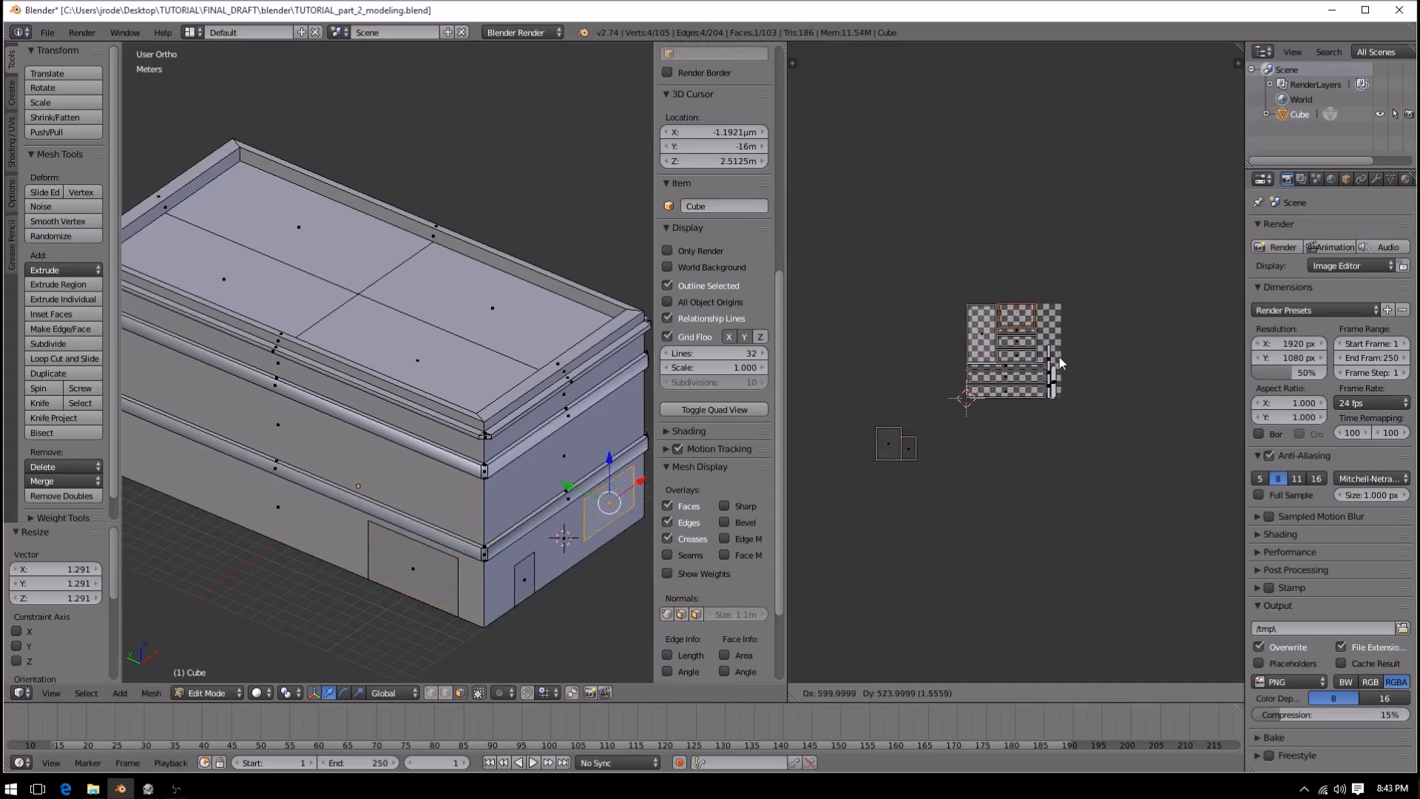
click(1062, 361)
scroll(1060, 362, up, 6)
key(g)
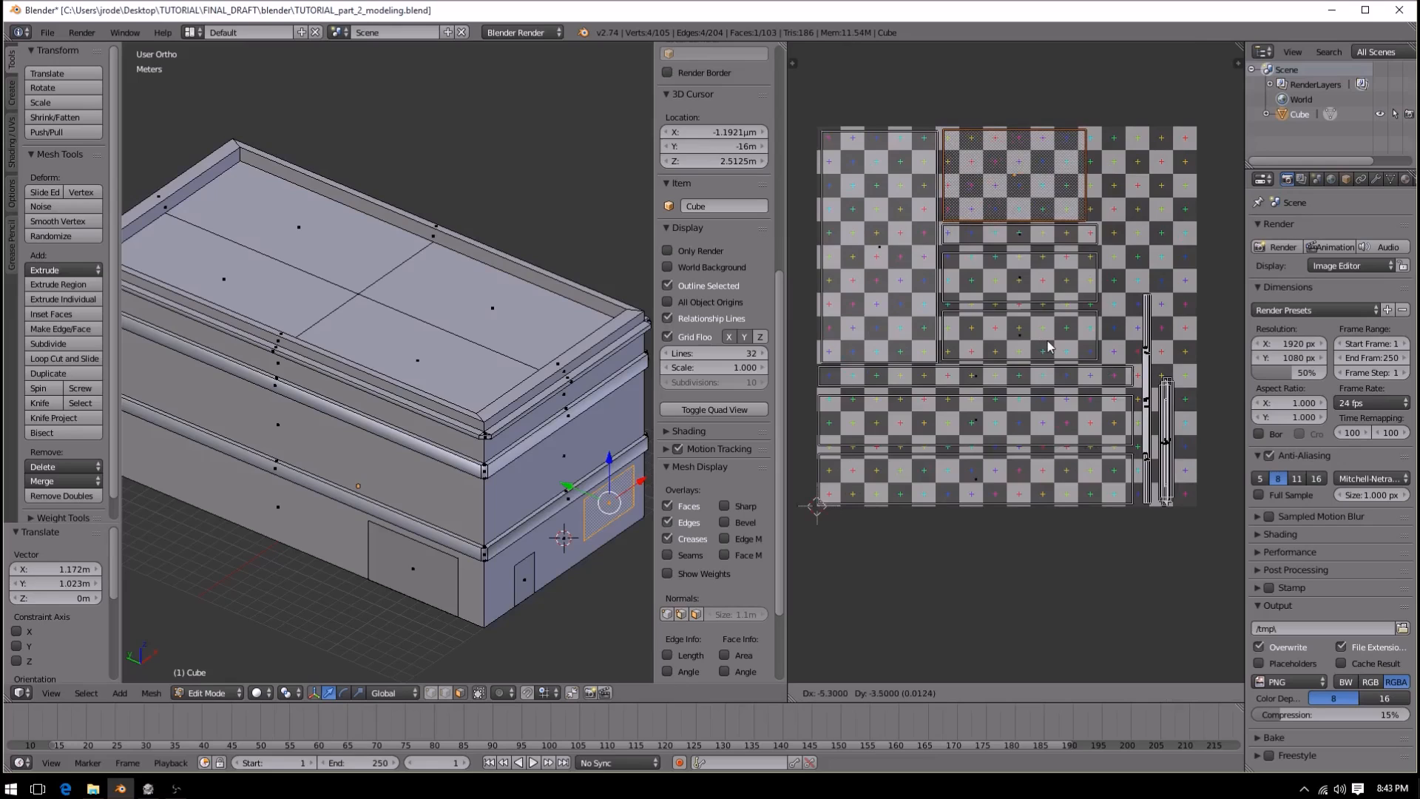
click(1051, 346)
- Select the large door's UV face, rotate it 90° and move it to the checker grid's top-right corner, beside the window face
scroll(891, 491, down, 4)
middle_drag(922, 539, 990, 540)
right_click(915, 416)
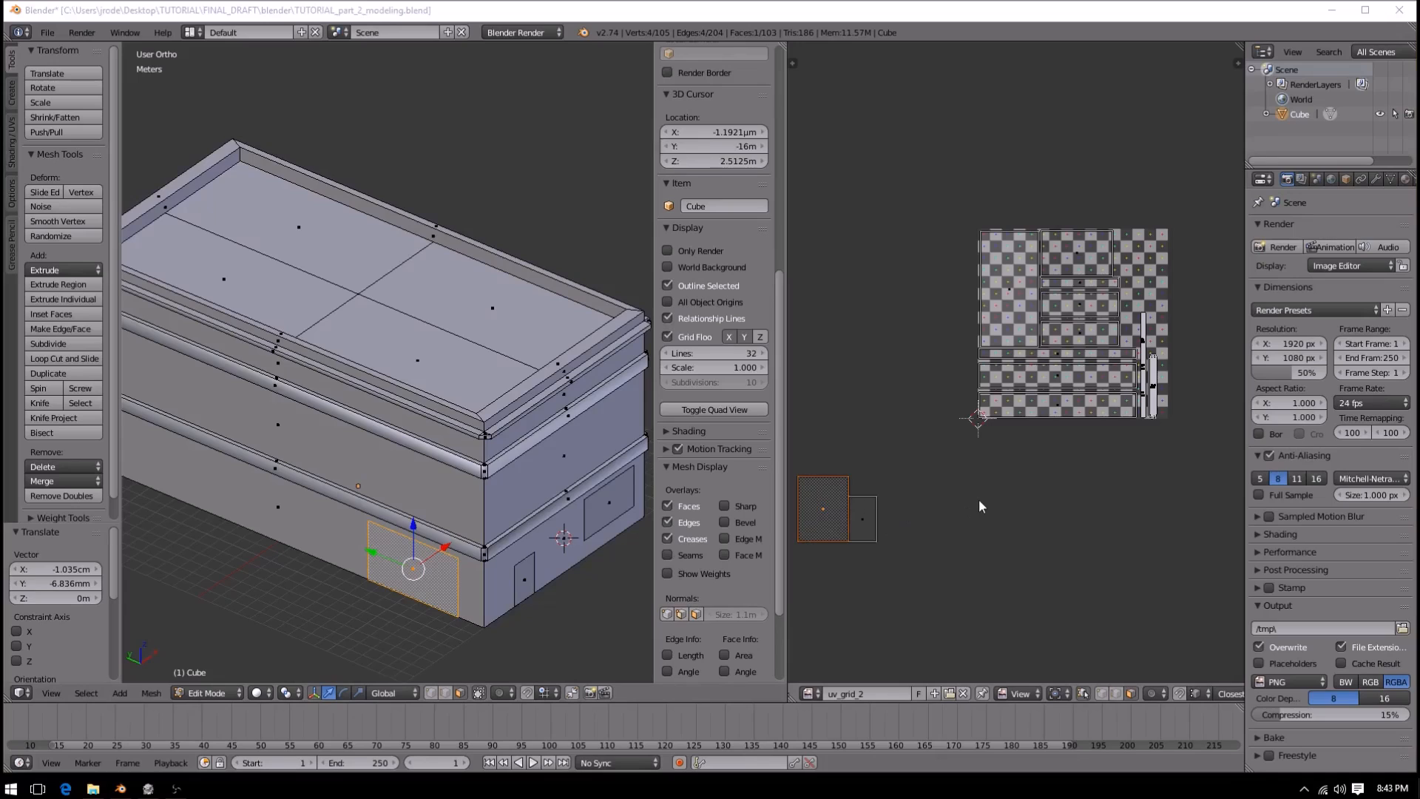
key(r)
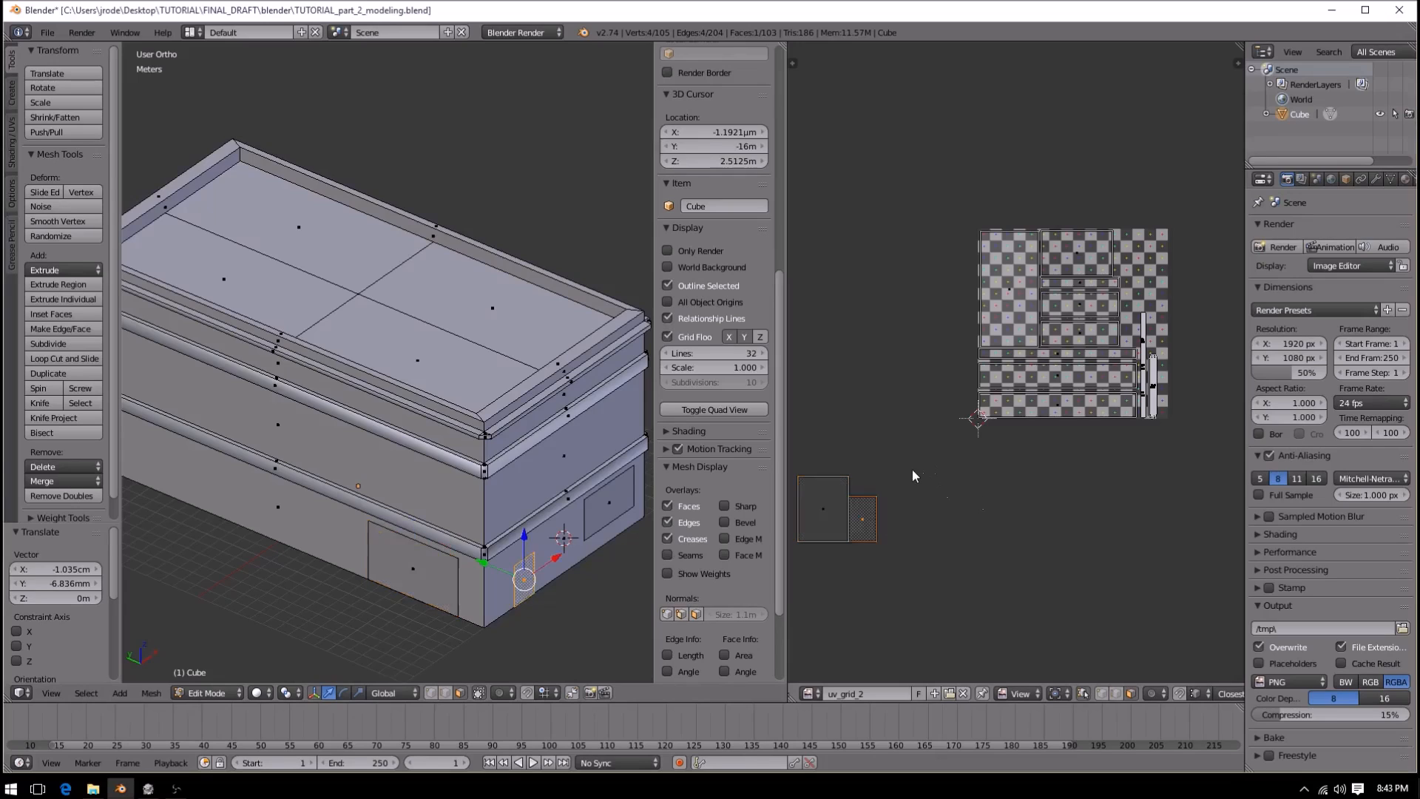
text(90)
key(Return)
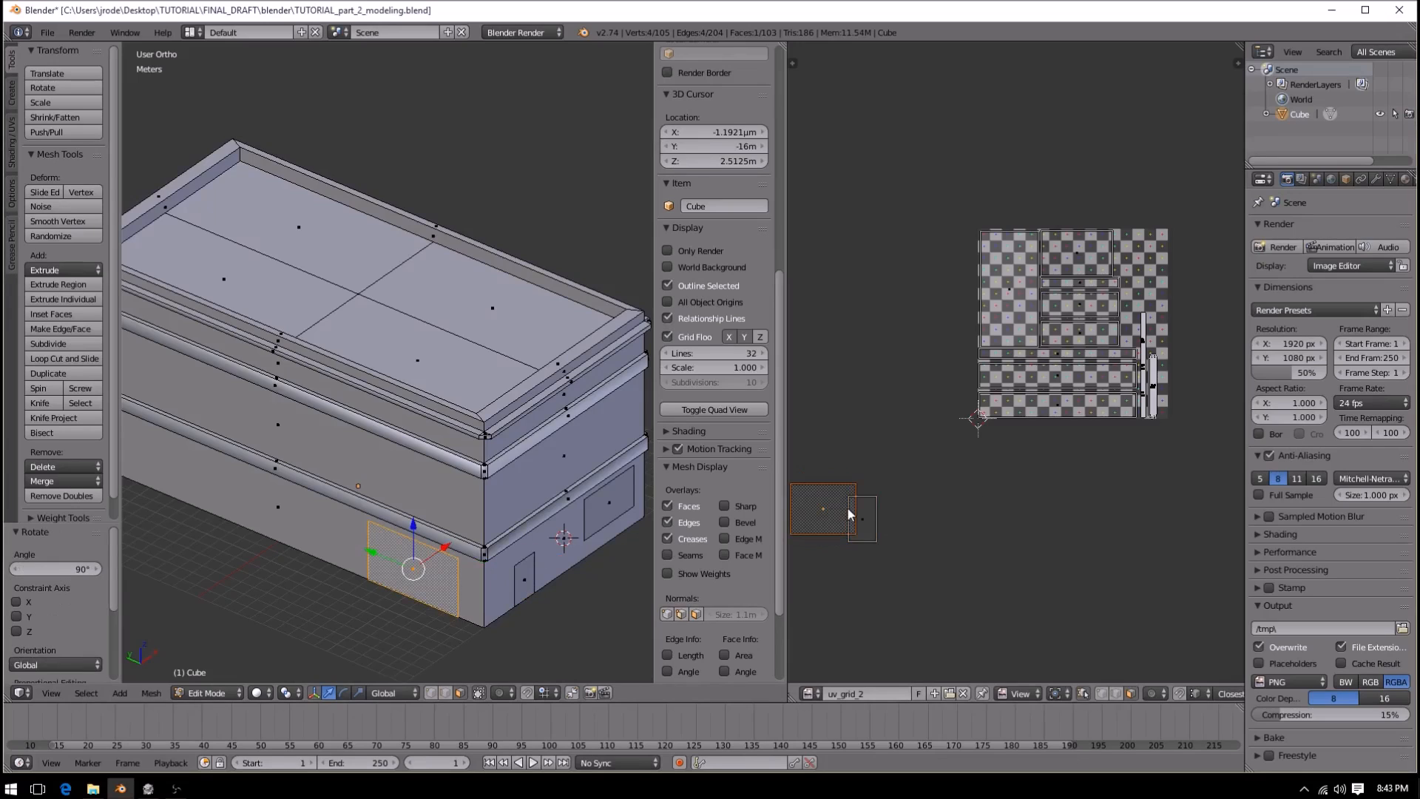
key(g)
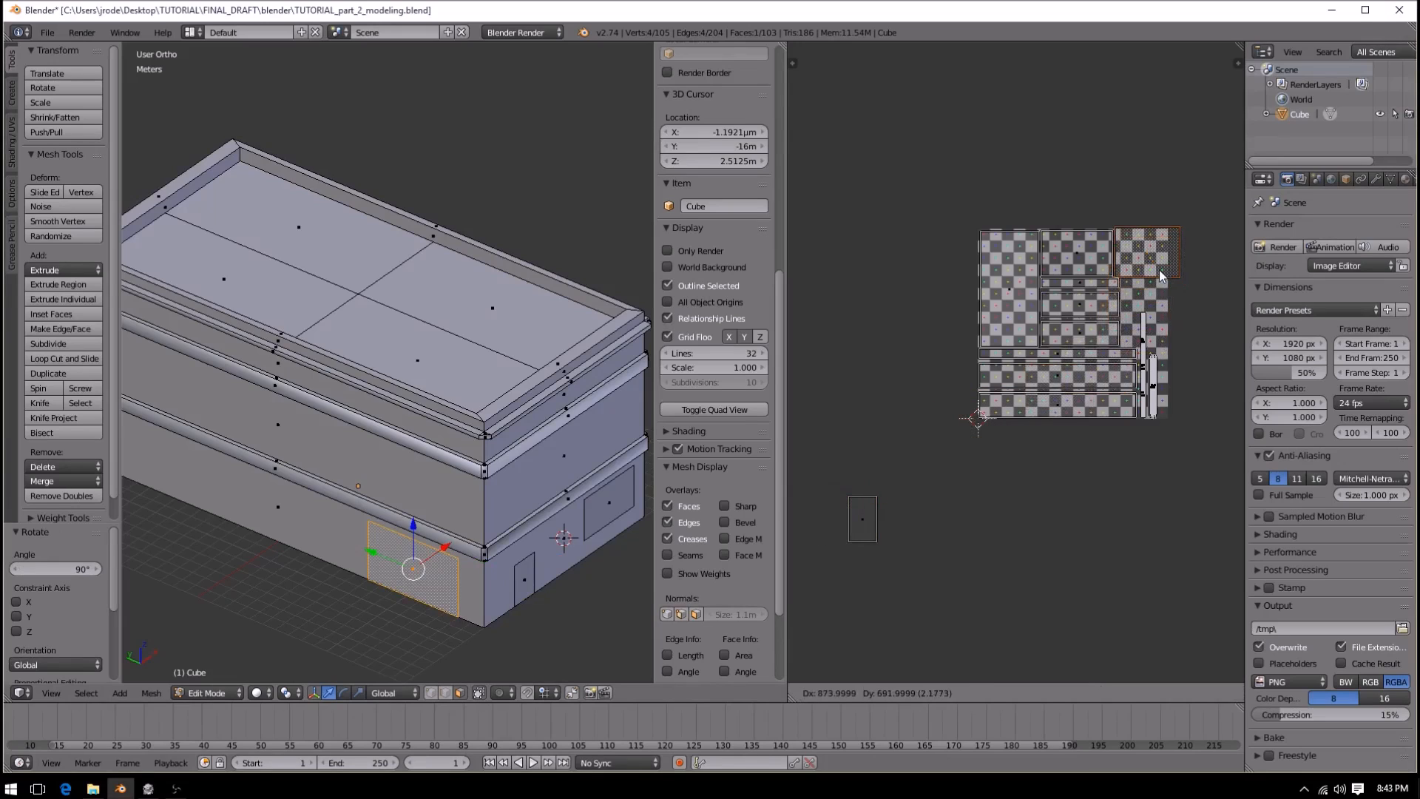
click(1160, 276)
- Select the window's UV face, scale it by 0.645 and move it -6.25 cm in X and 3.906 cm in Y
key(a)
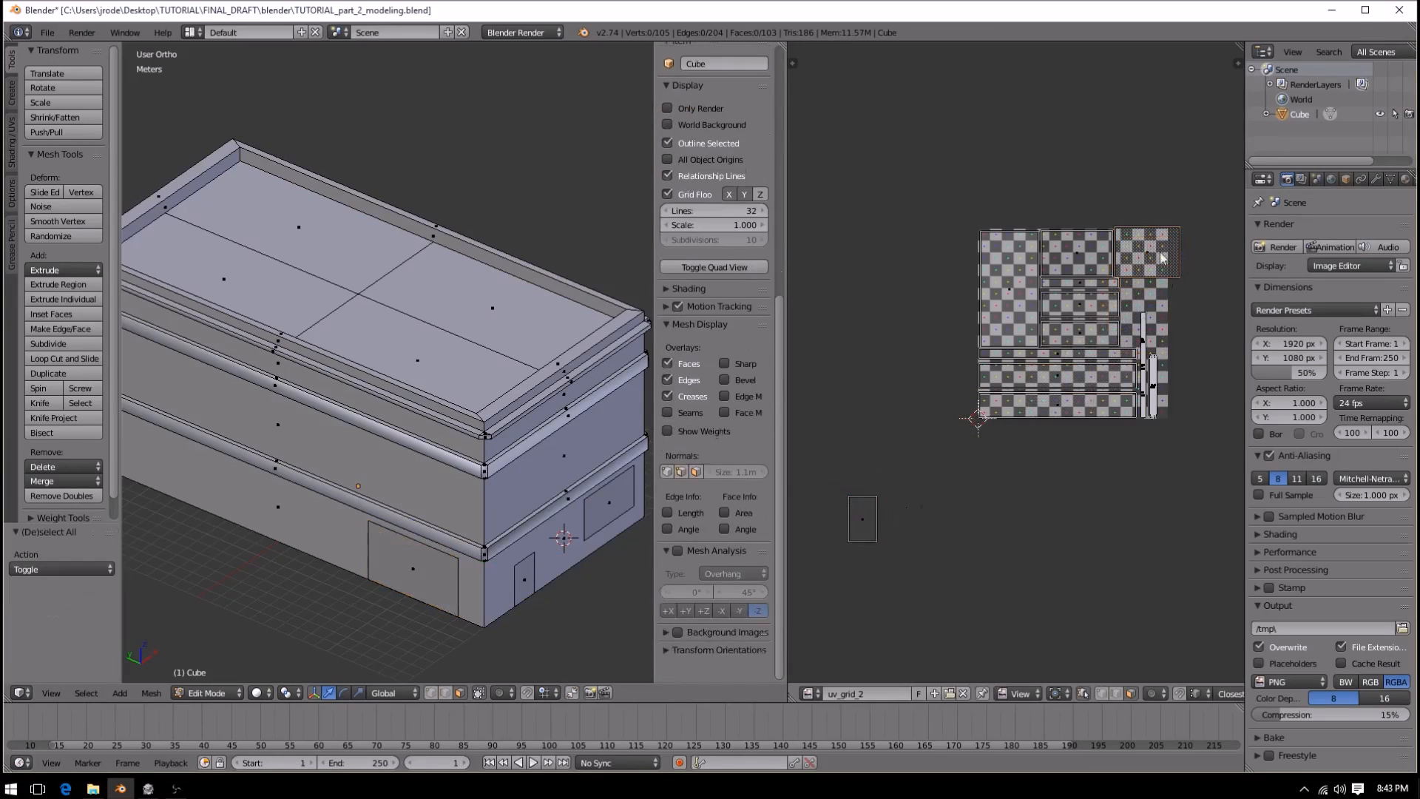
right_click(1096, 259)
key(s)
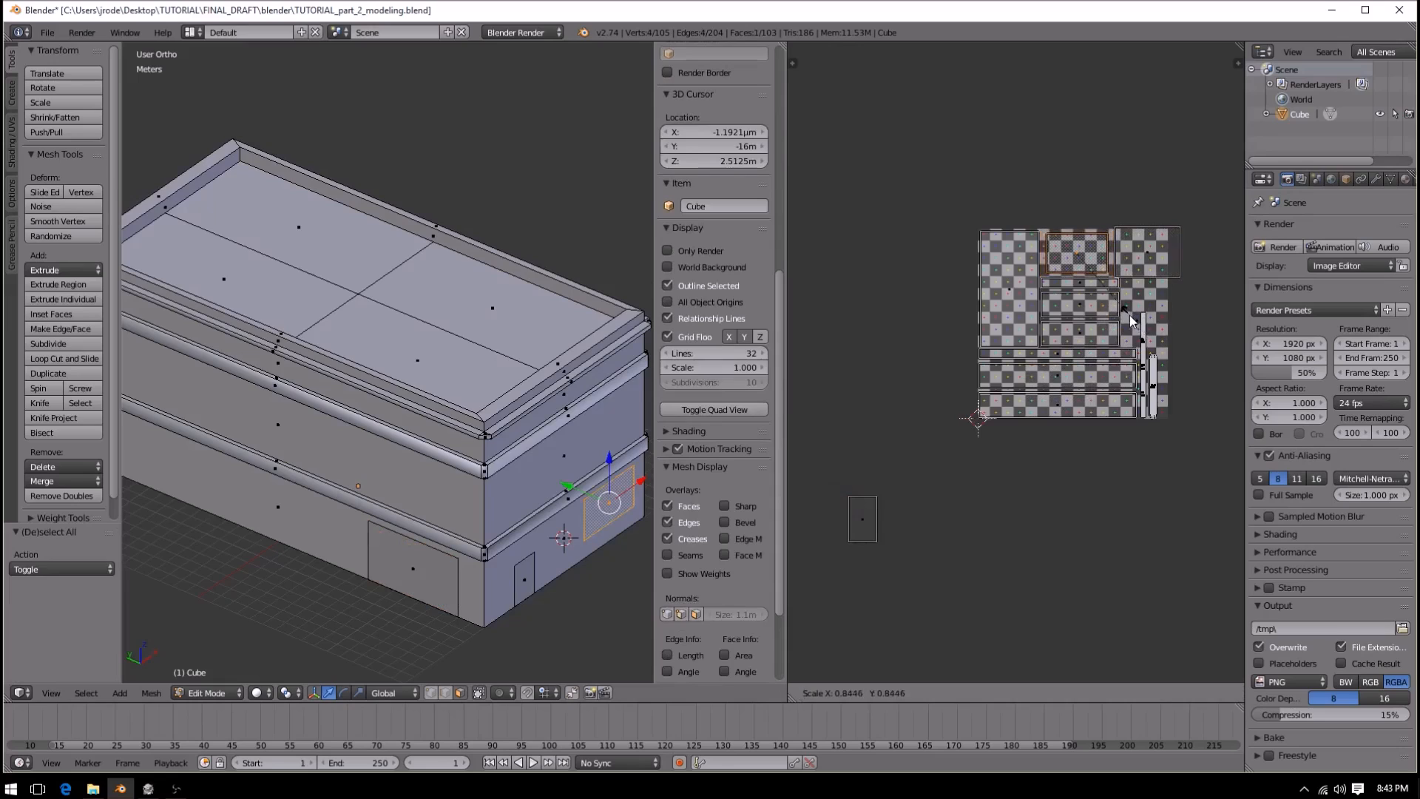
click(1112, 304)
key(g)
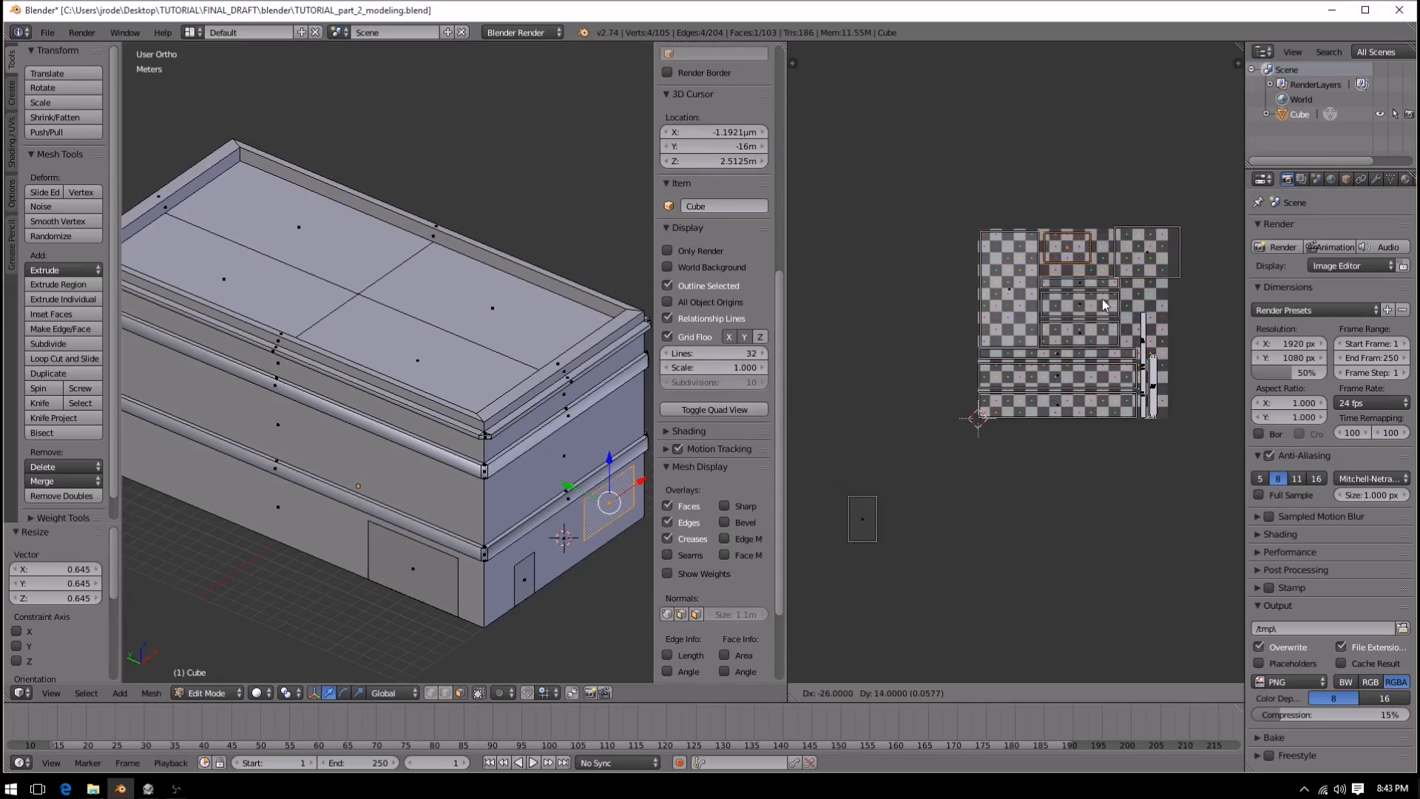
click(1101, 296)
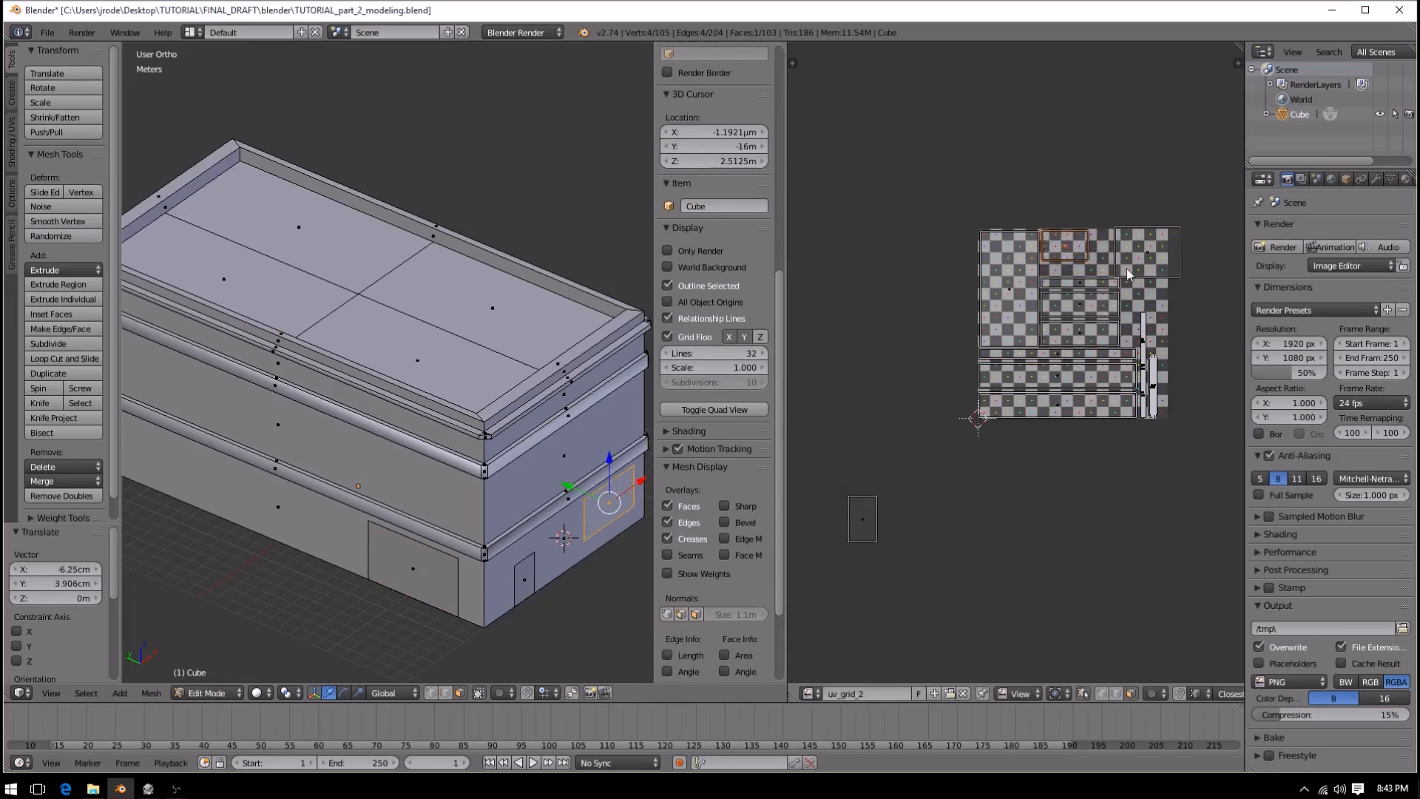
- Select the large door's UV face, scale it by 0.825 and move it inside the checker grid beside the window face
key(a)
key(b)
drag(1130, 234, 1181, 282)
key(s)
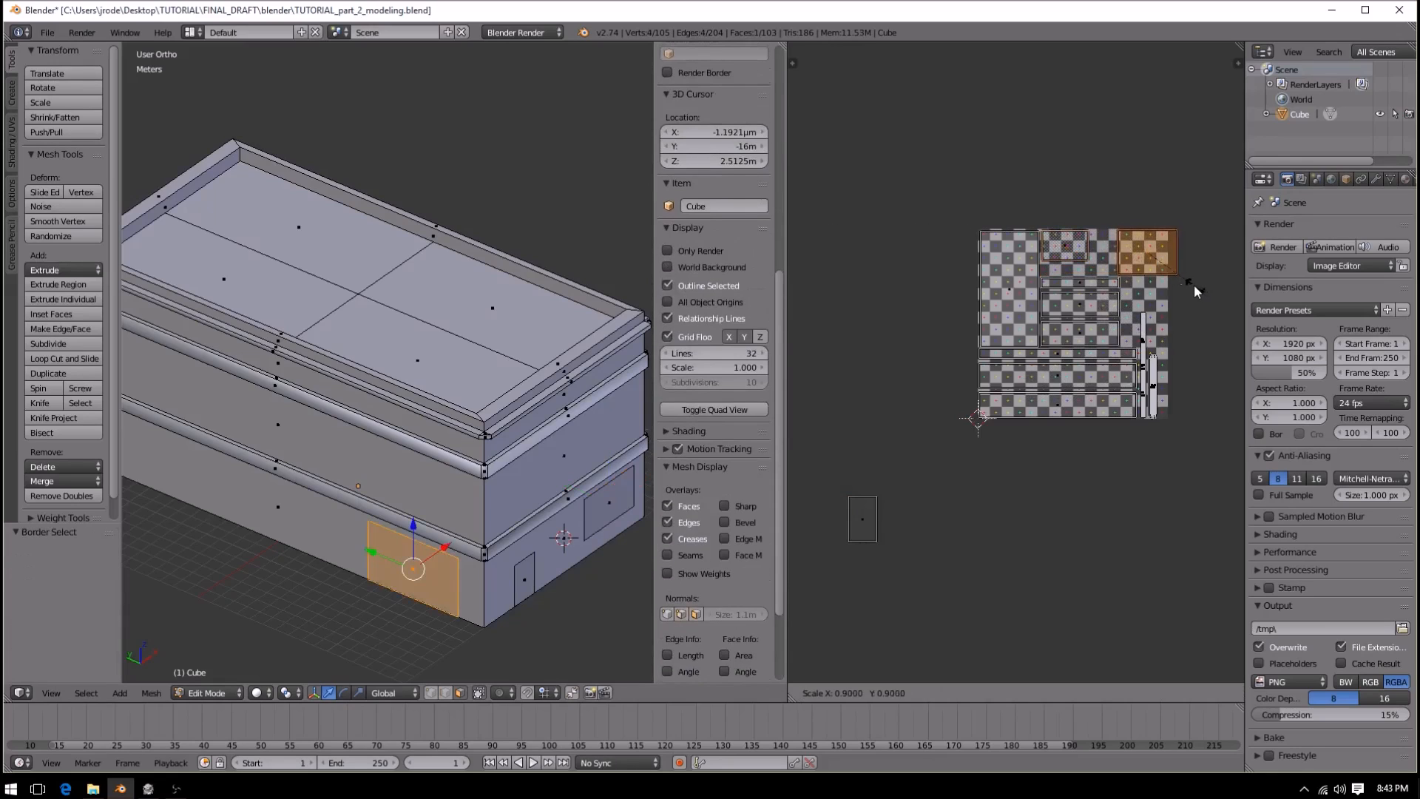
click(1189, 283)
key(g)
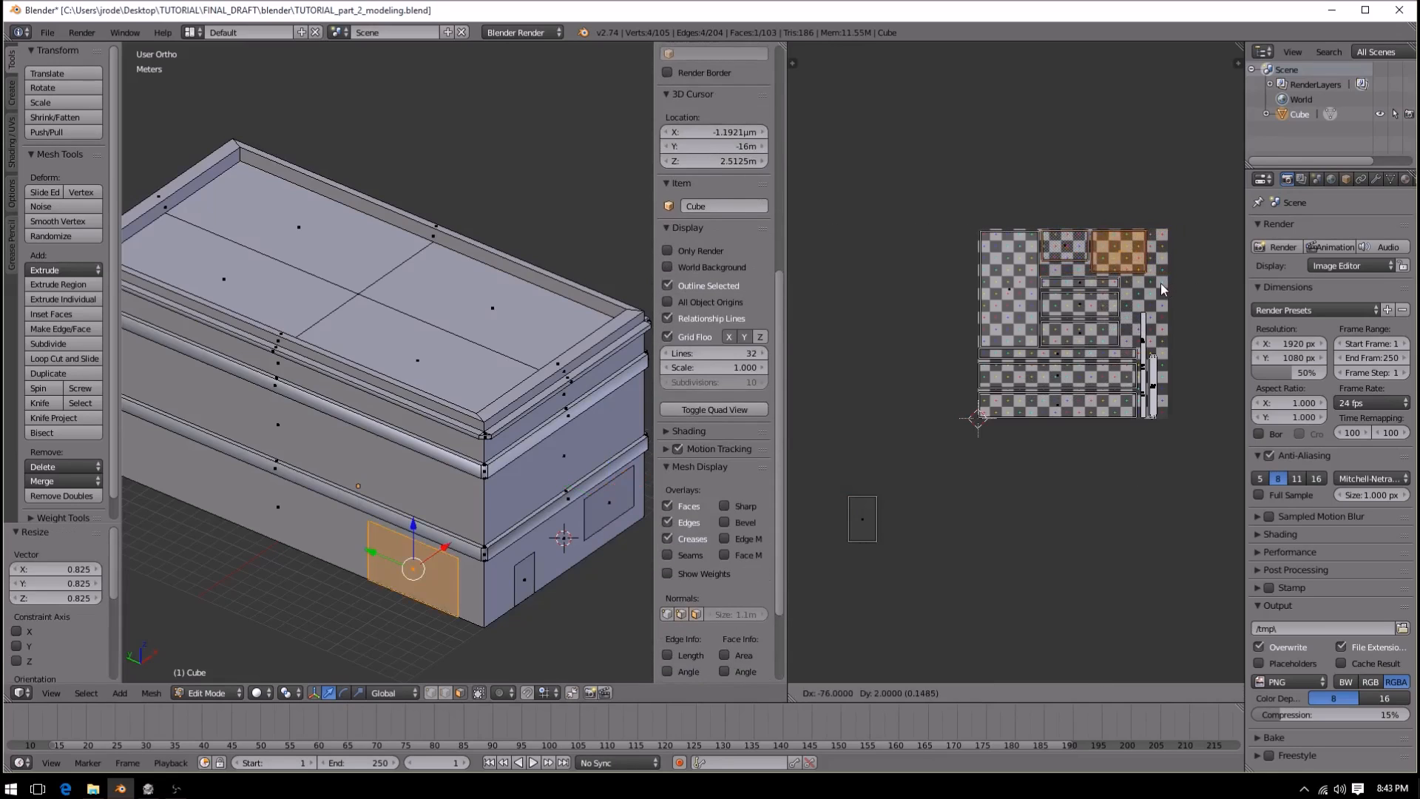
click(1160, 283)
- Select the small door's UV face outside the grid and move it 1.52 m in X and 1.16 m in Y
key(a)
click(827, 460)
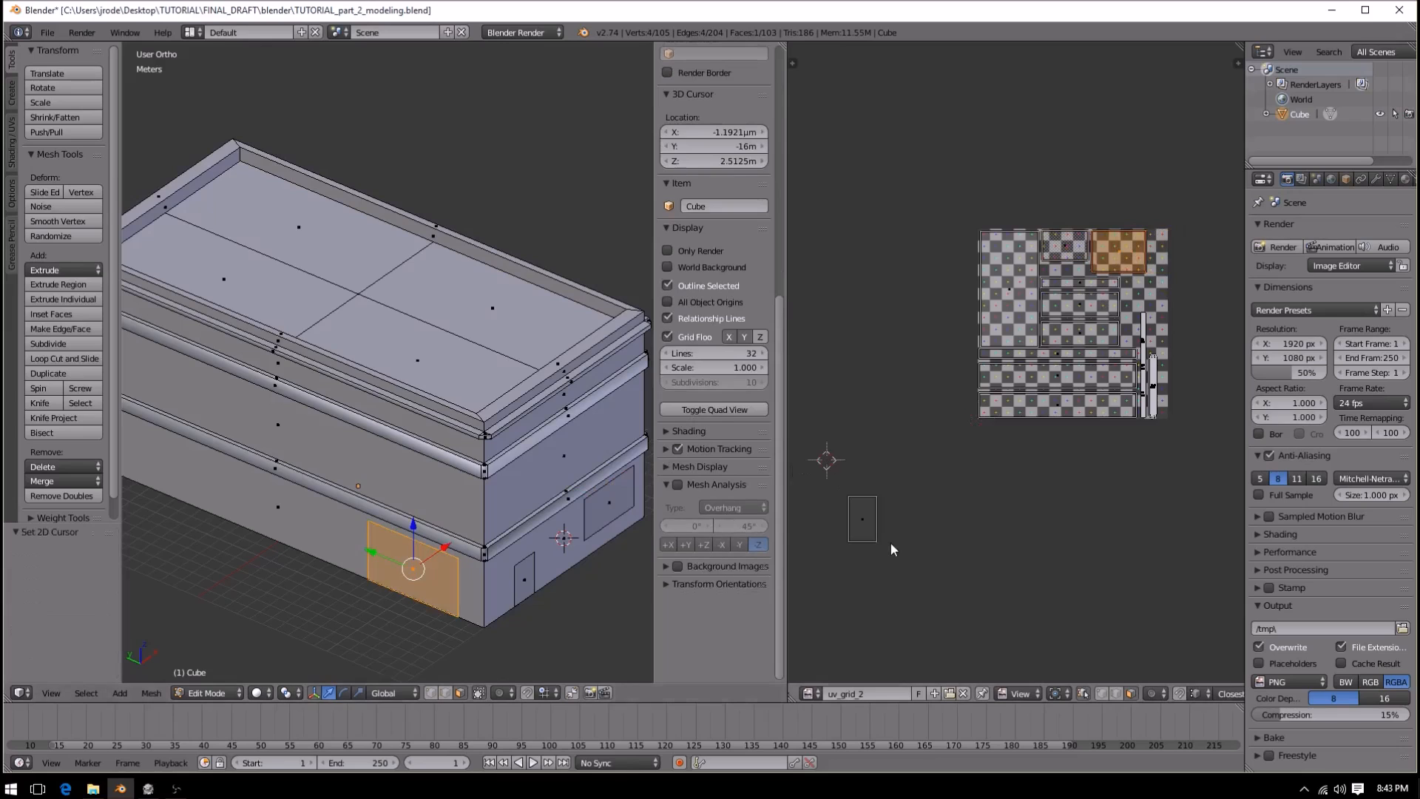
key(a)
key(b)
drag(832, 456, 895, 555)
key(g)
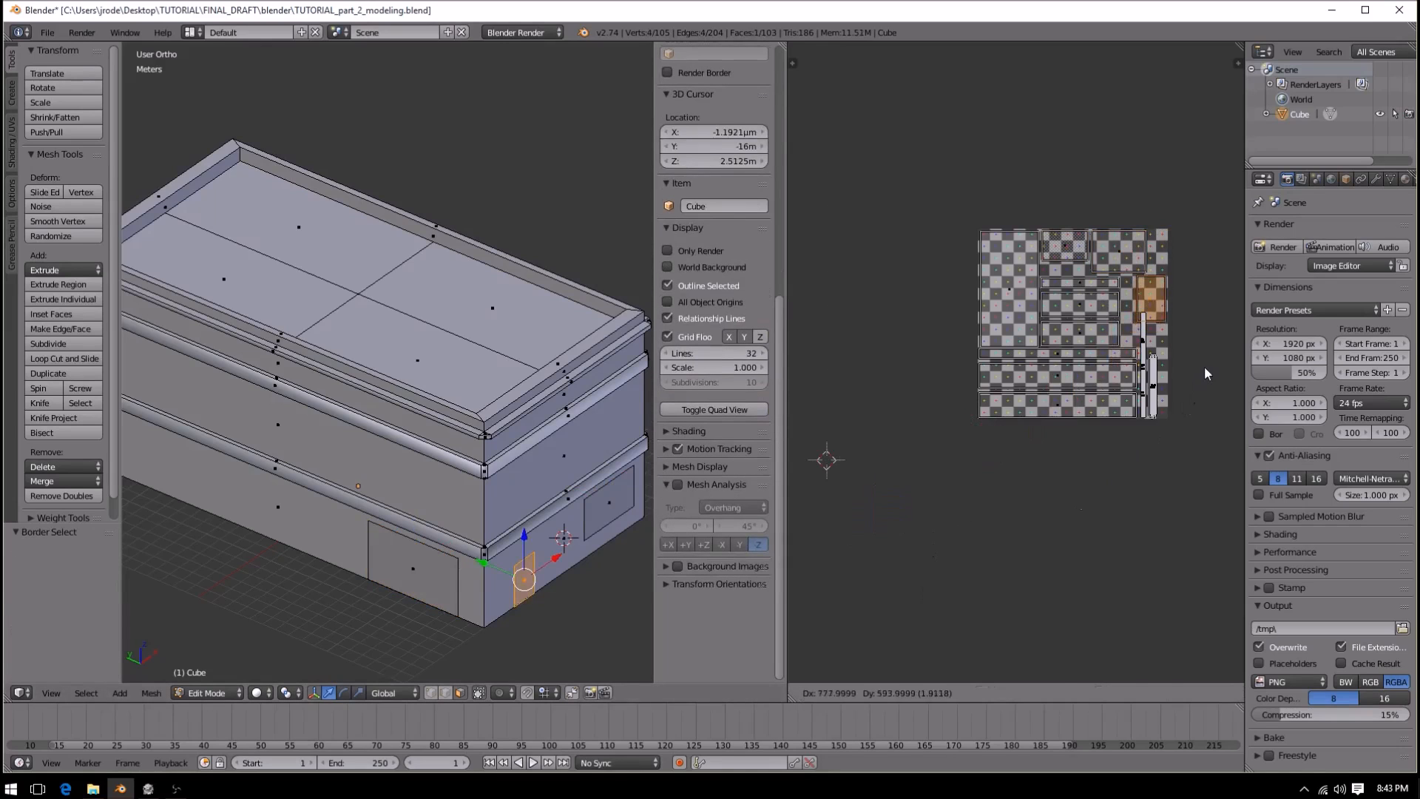
click(1191, 374)
- Shrink the small door's UV face in two passes, the second by 0.956, and fit it just below the large door's face
scroll(1148, 389, up, 2)
middle_drag(1148, 389, 911, 497)
key(s)
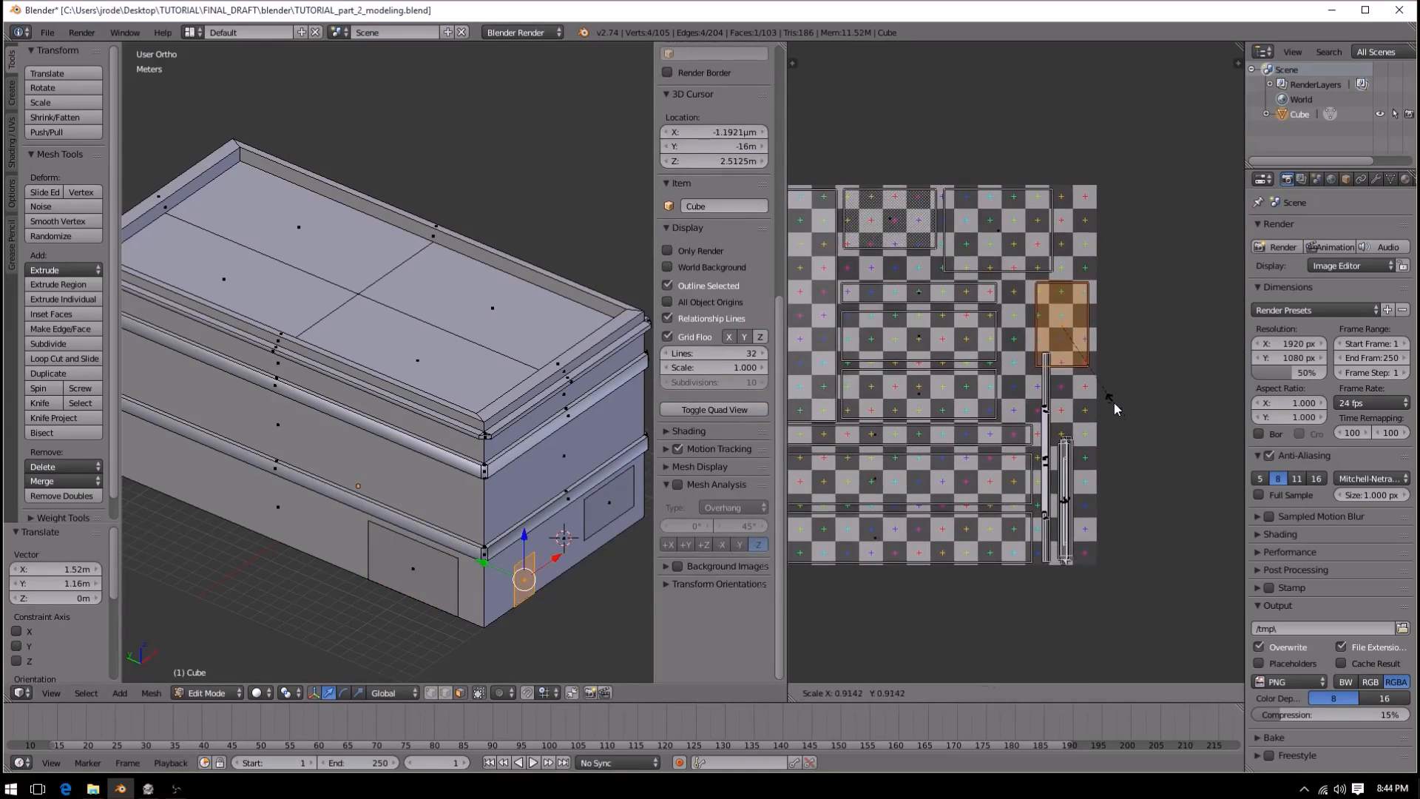
click(1110, 402)
key(g)
click(1113, 385)
key(s)
click(1110, 382)
key(g)
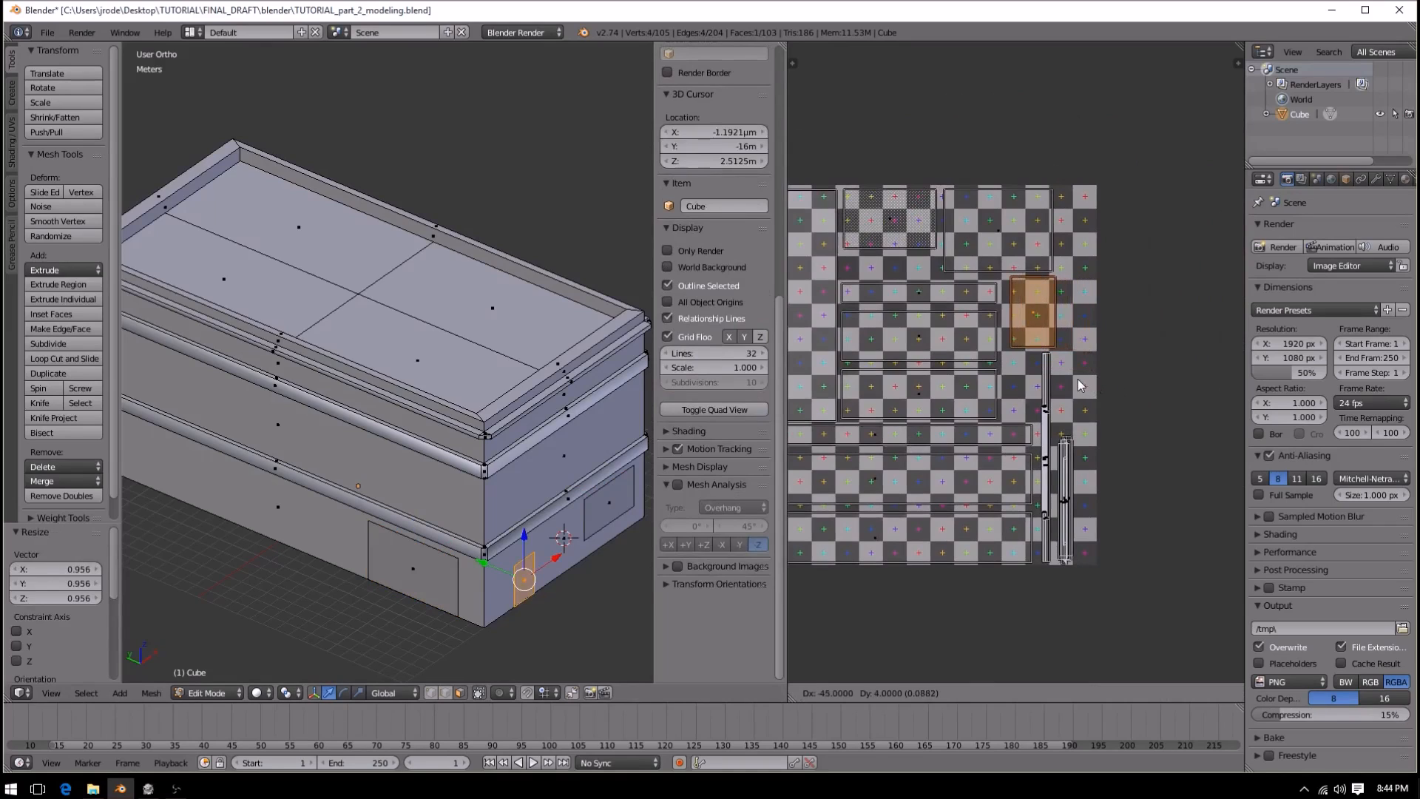
click(1074, 379)
key(a)
- Check the whole packed UV layout against the checker grid with all faces selected and deselected
scroll(983, 459, down, 4)
scroll(962, 477, down, 1)
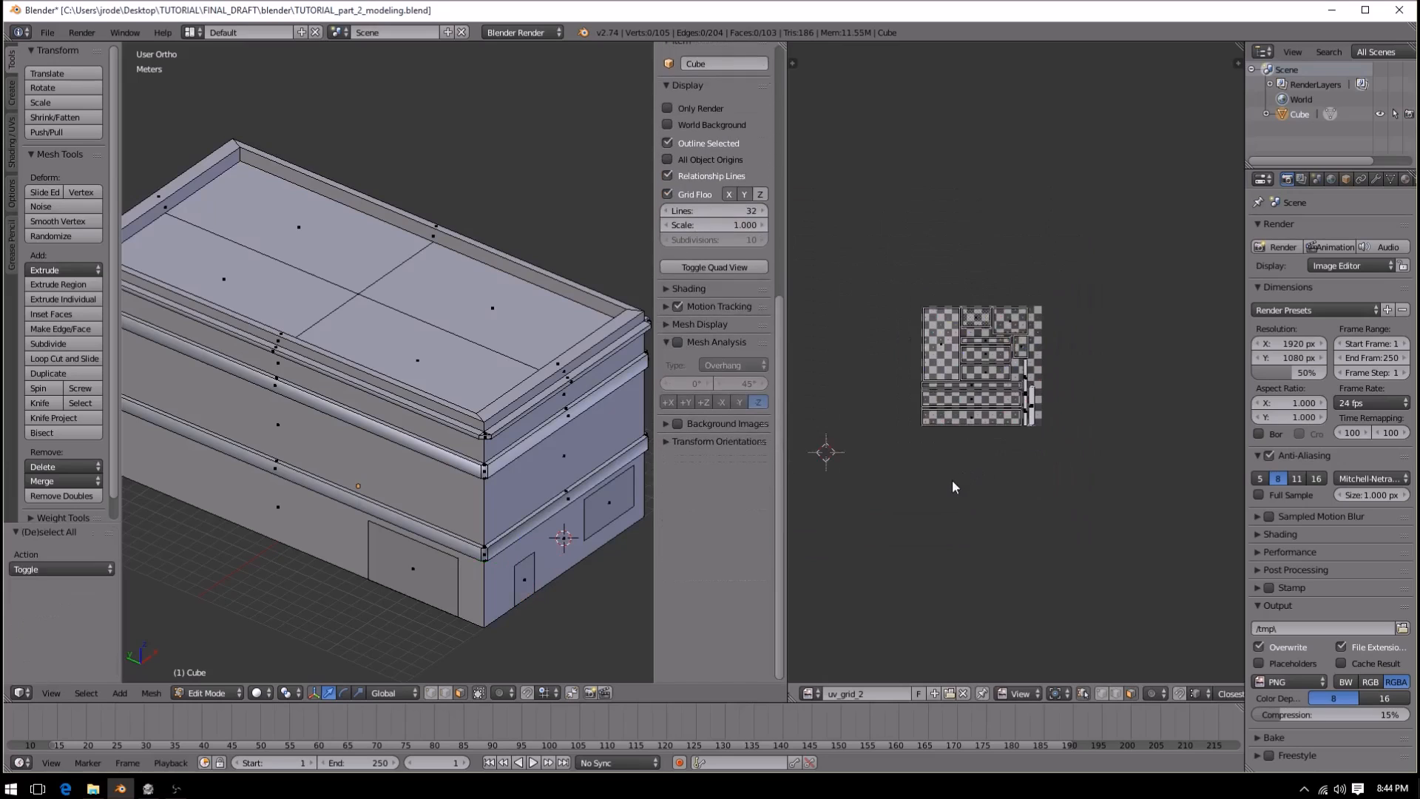
key(a)
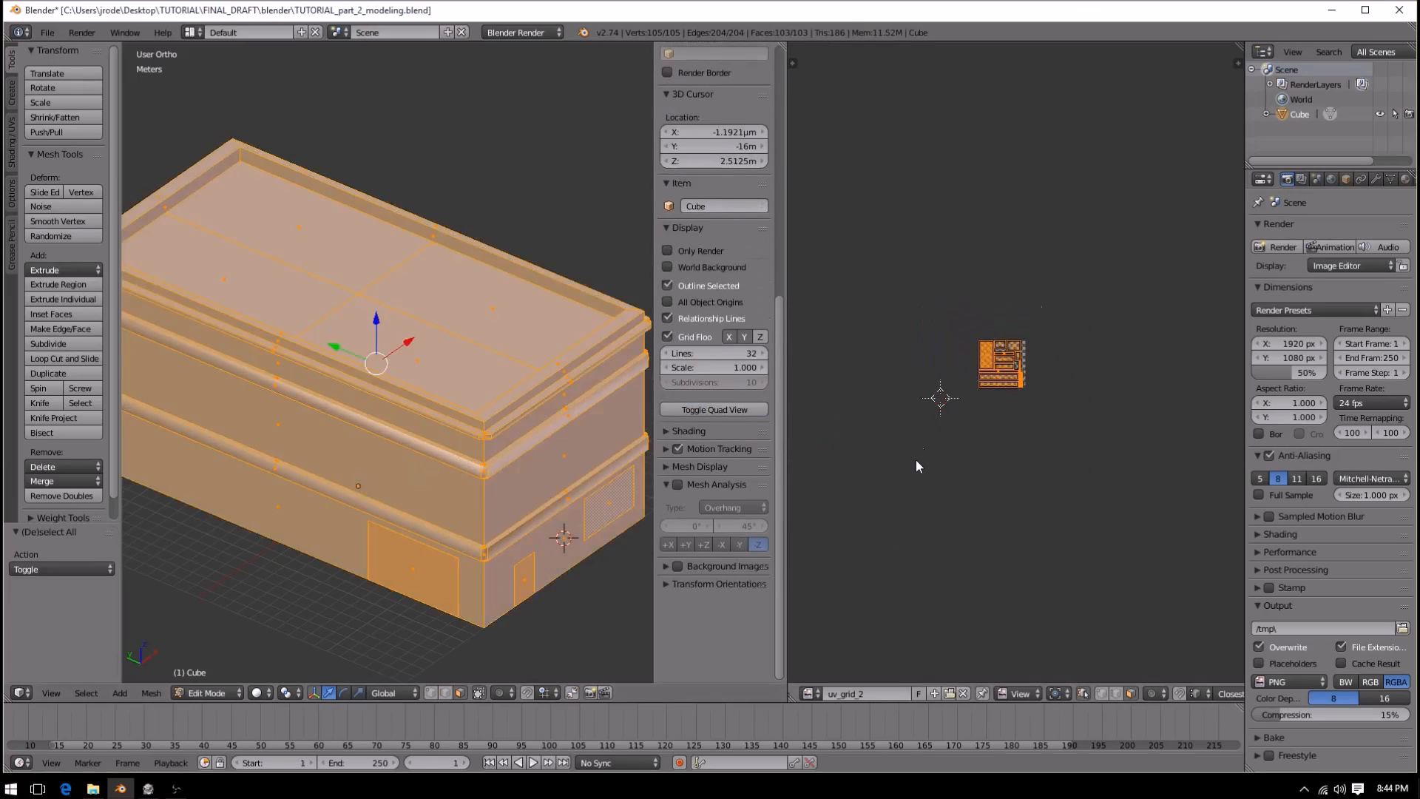
scroll(924, 453, up, 4)
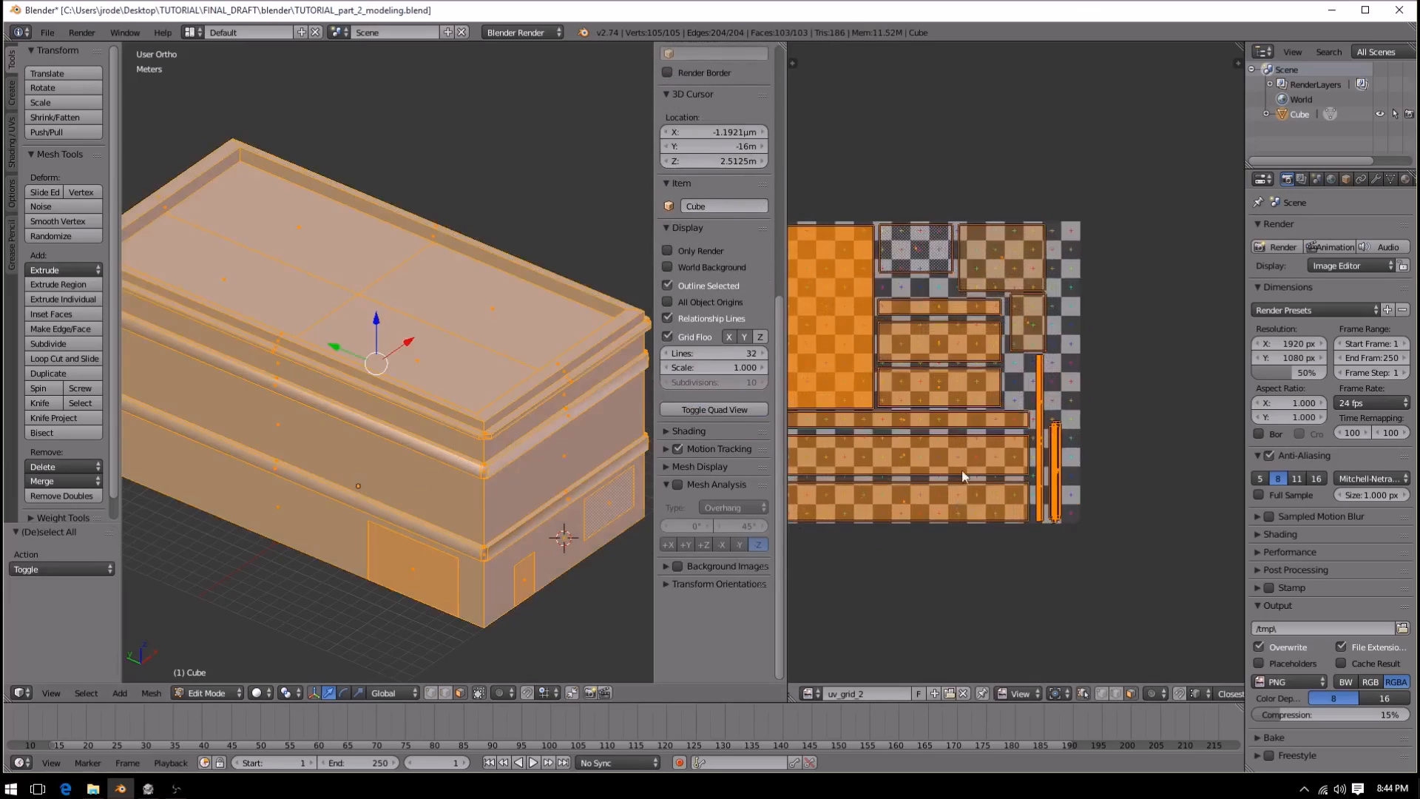
key(a)
scroll(937, 461, down, 4)
scroll(992, 435, up, 4)
middle_drag(911, 467, 981, 483)
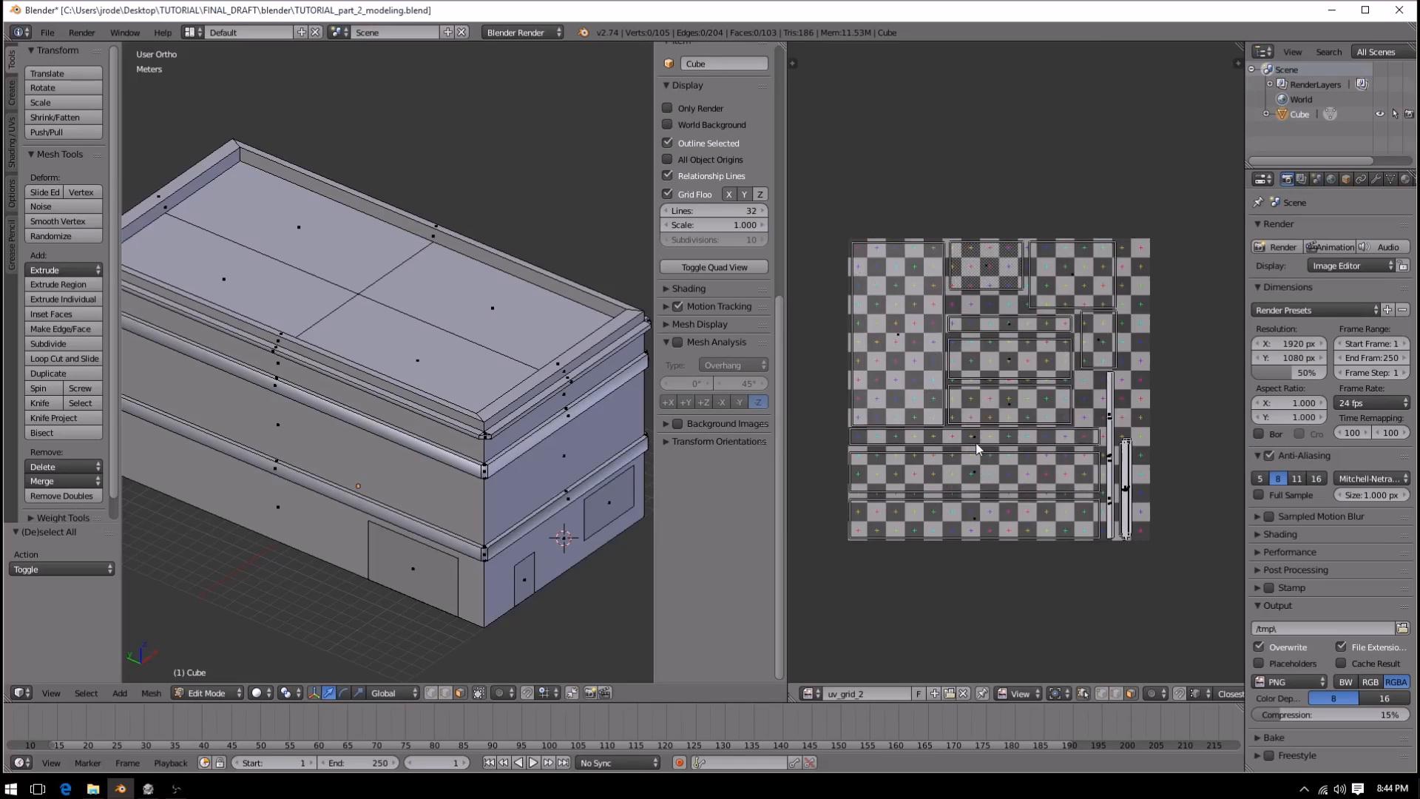
- Select all UV faces and start a UV layout export with the Desktop as the destination folder
key(a)
scroll(936, 696, up, 6)
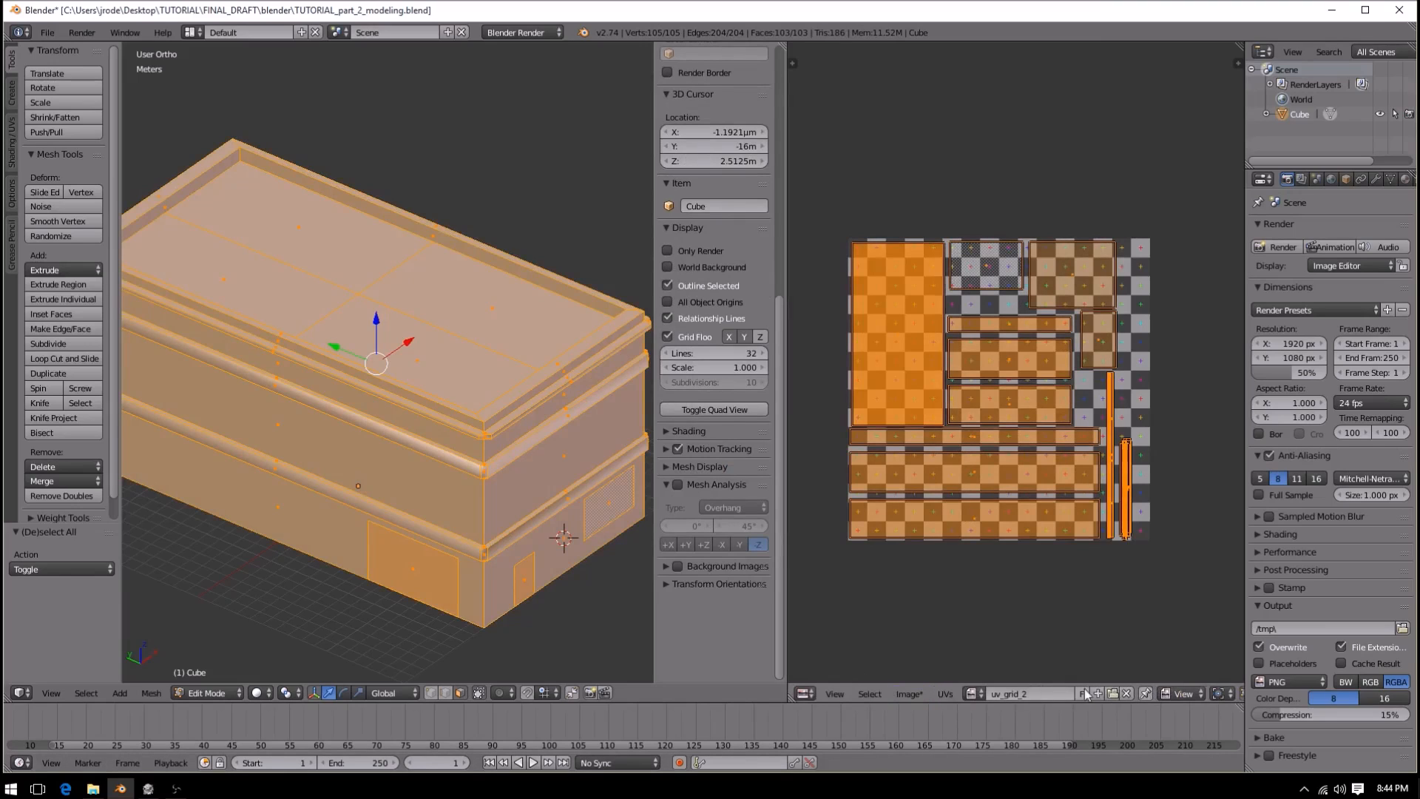
click(945, 694)
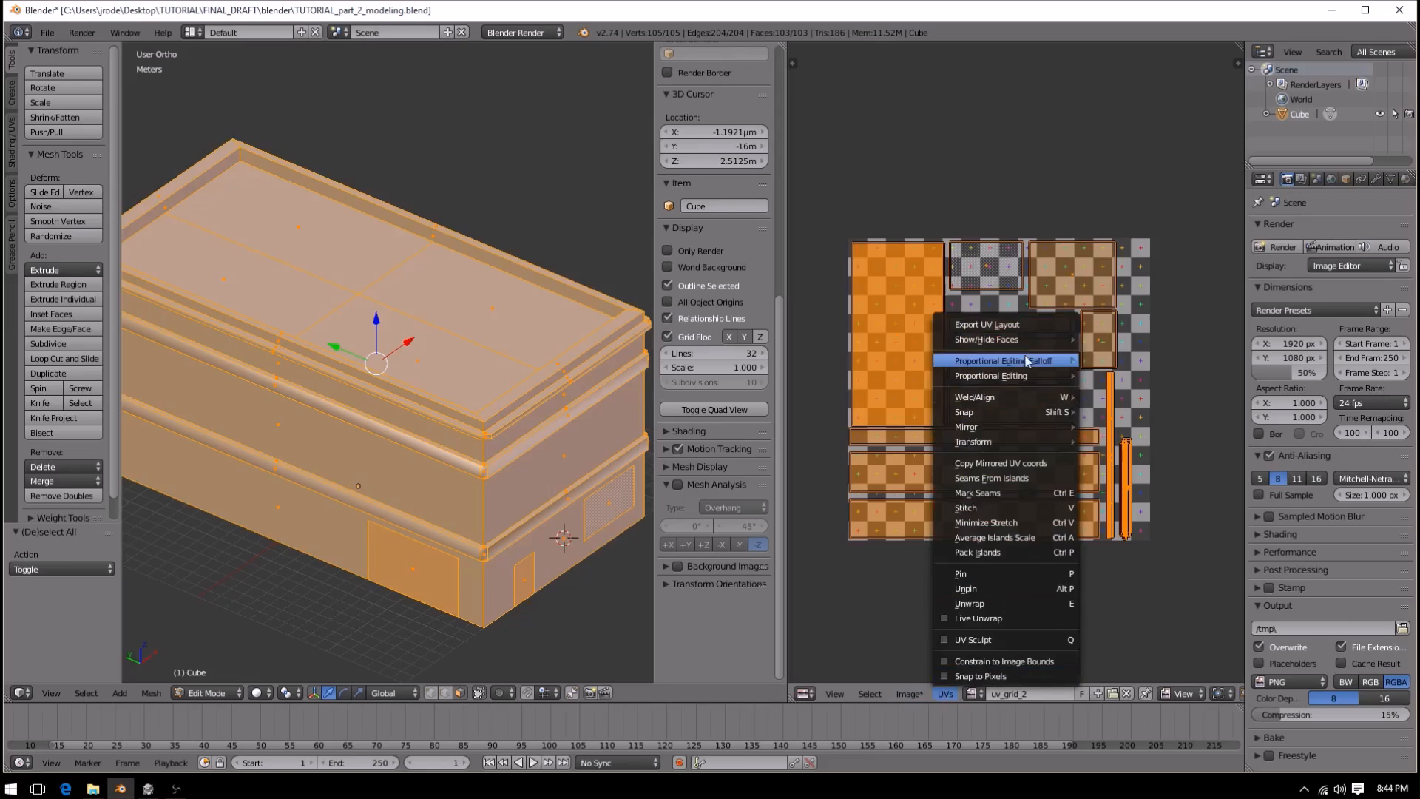
click(1025, 329)
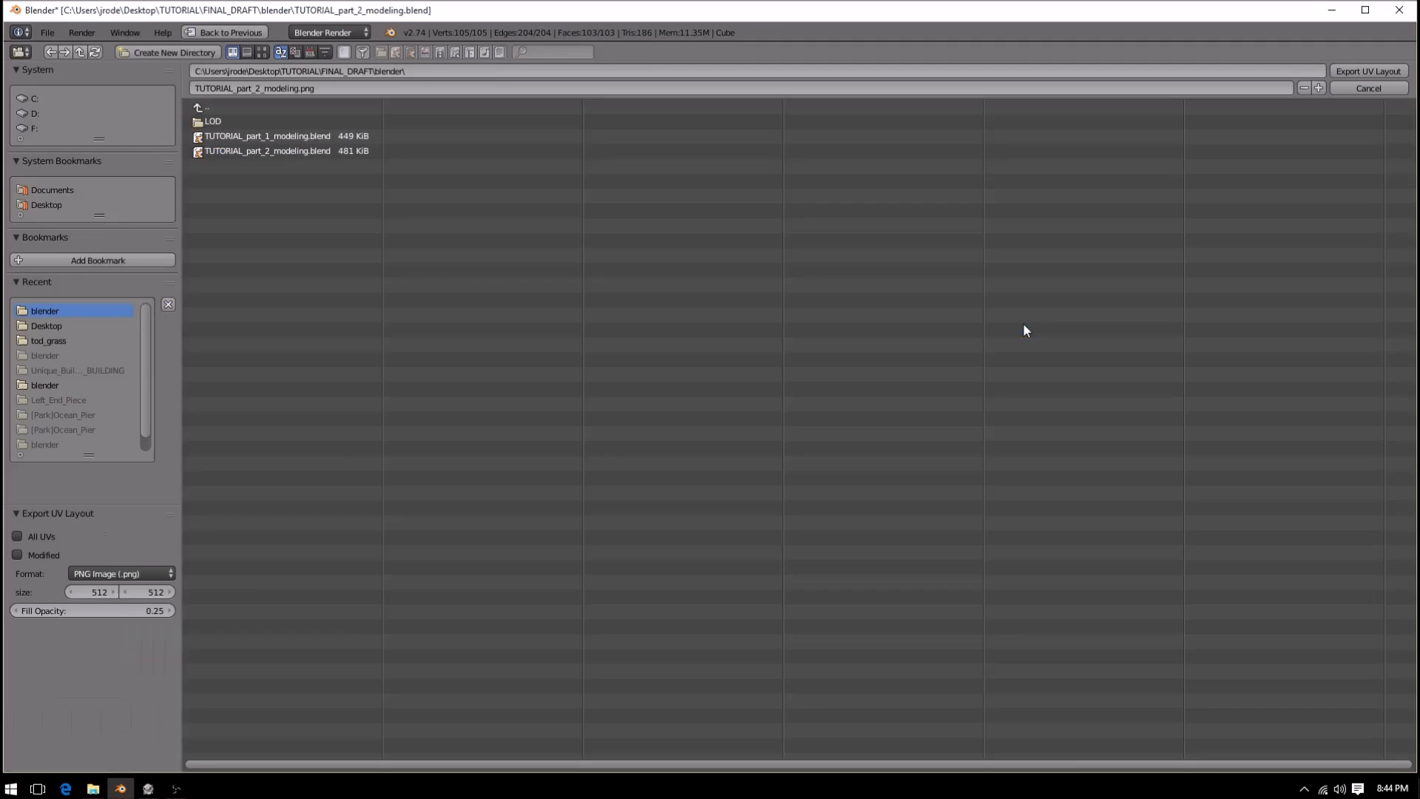
click(47, 205)
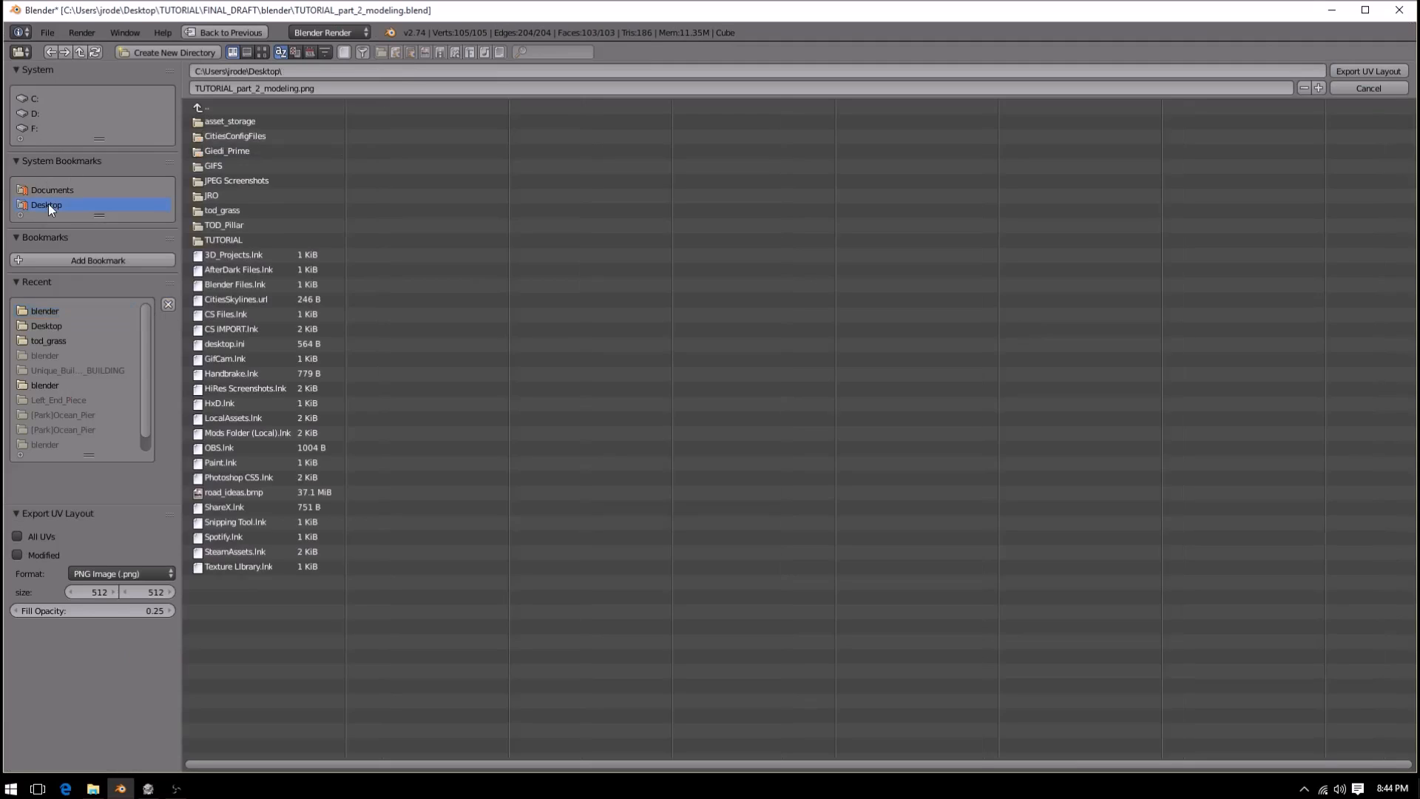
- Name the UV layout export file TUTORIAL_UVS.png
click(252, 88)
click(252, 88)
key(BackSpace)
key(BackSpace)
key(BackSpace)
key(Return)
- Set the export size to 1024 × 1024 and export the UV layout
click(108, 596)
click(97, 596)
text(1024)
key(Tab)
text(1024)
key(Tab)
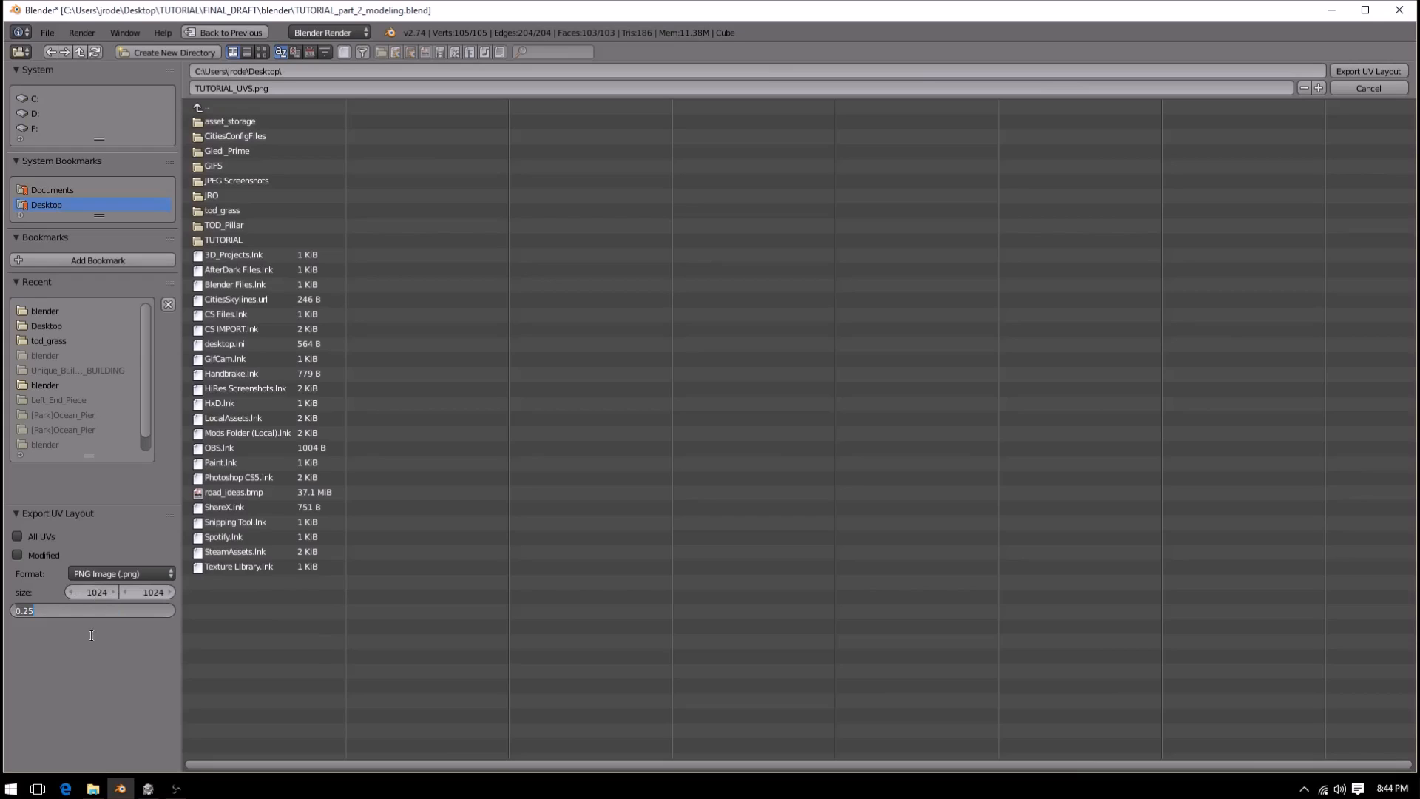
key(Return)
click(1368, 71)
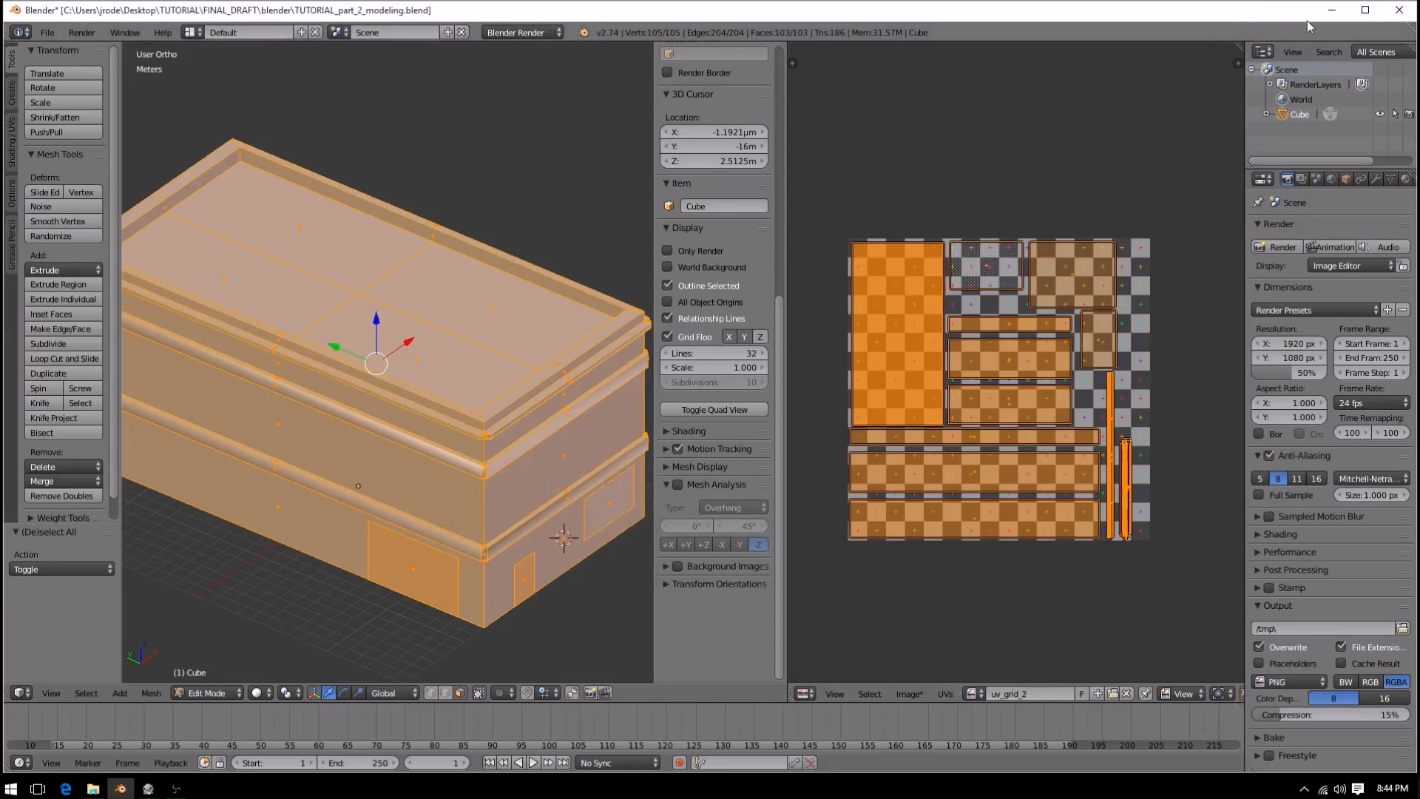
- Preview TUTORIAL_UVS.png from the desktop, close the preview and bring the file into GIMP
click(1331, 10)
double_click(20, 101)
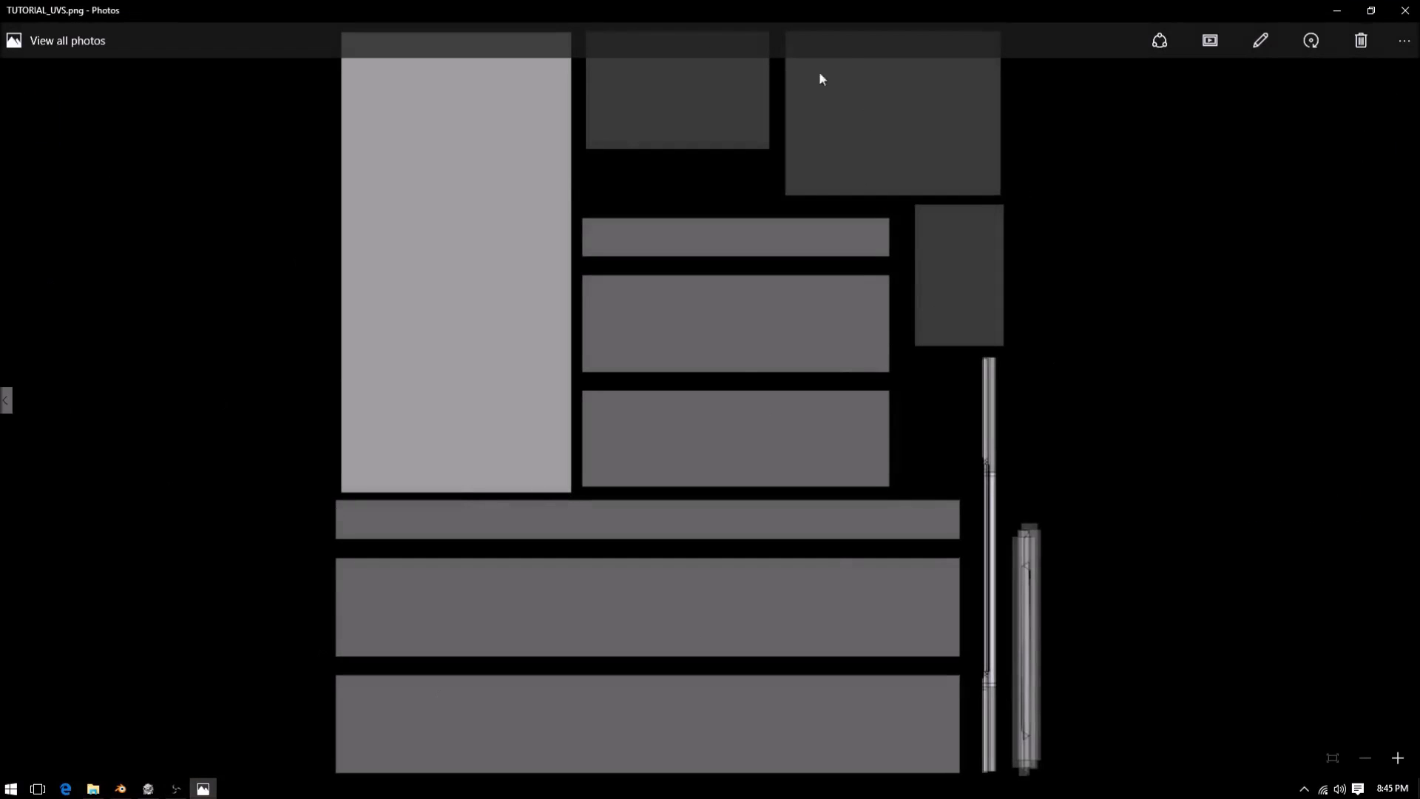
click(1404, 11)
drag(22, 111, 146, 789)
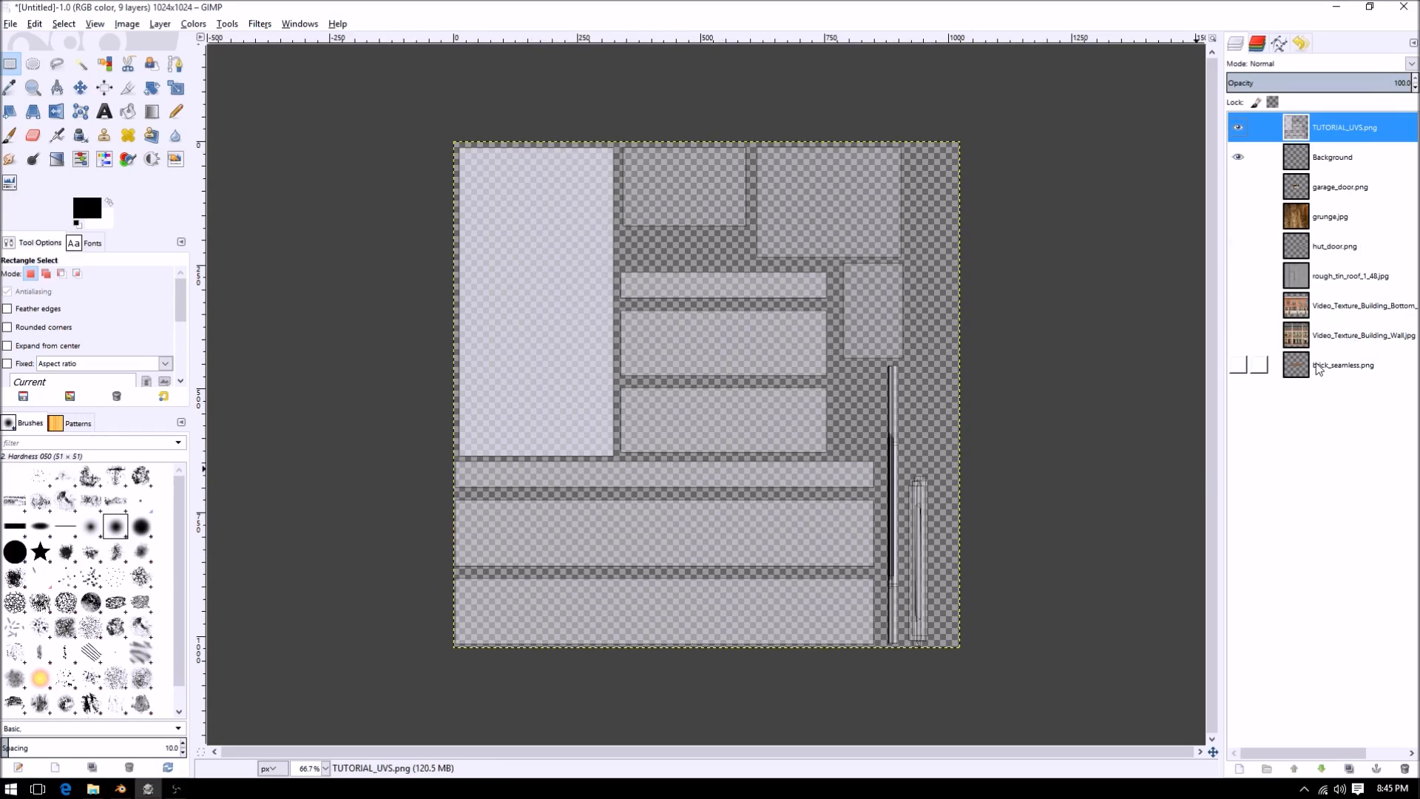
- Place the rough_tin_roof_1_48.jpg layer directly beneath the TUTORIAL_UVS.png layer and make it visible
click(1316, 278)
drag(1303, 278, 1300, 159)
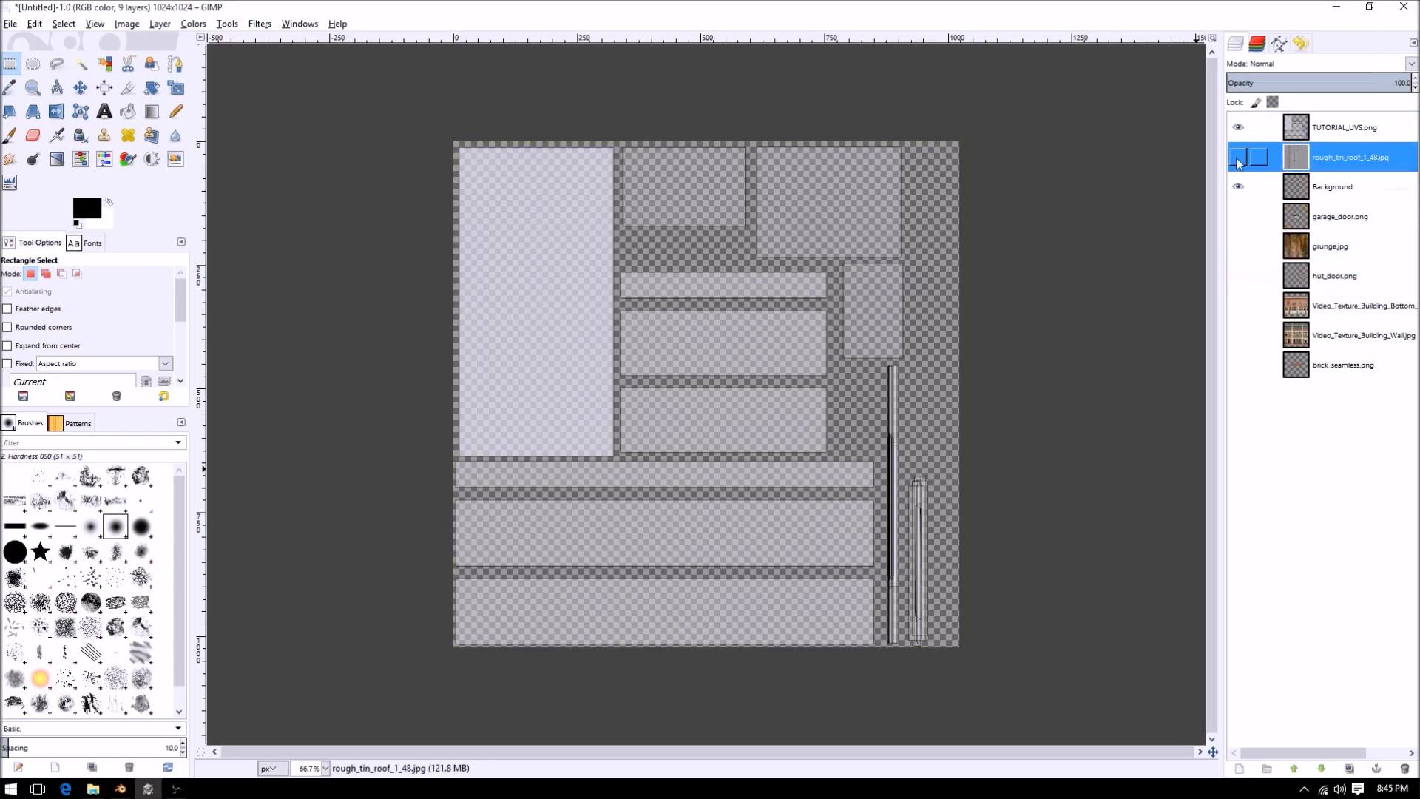
click(1237, 159)
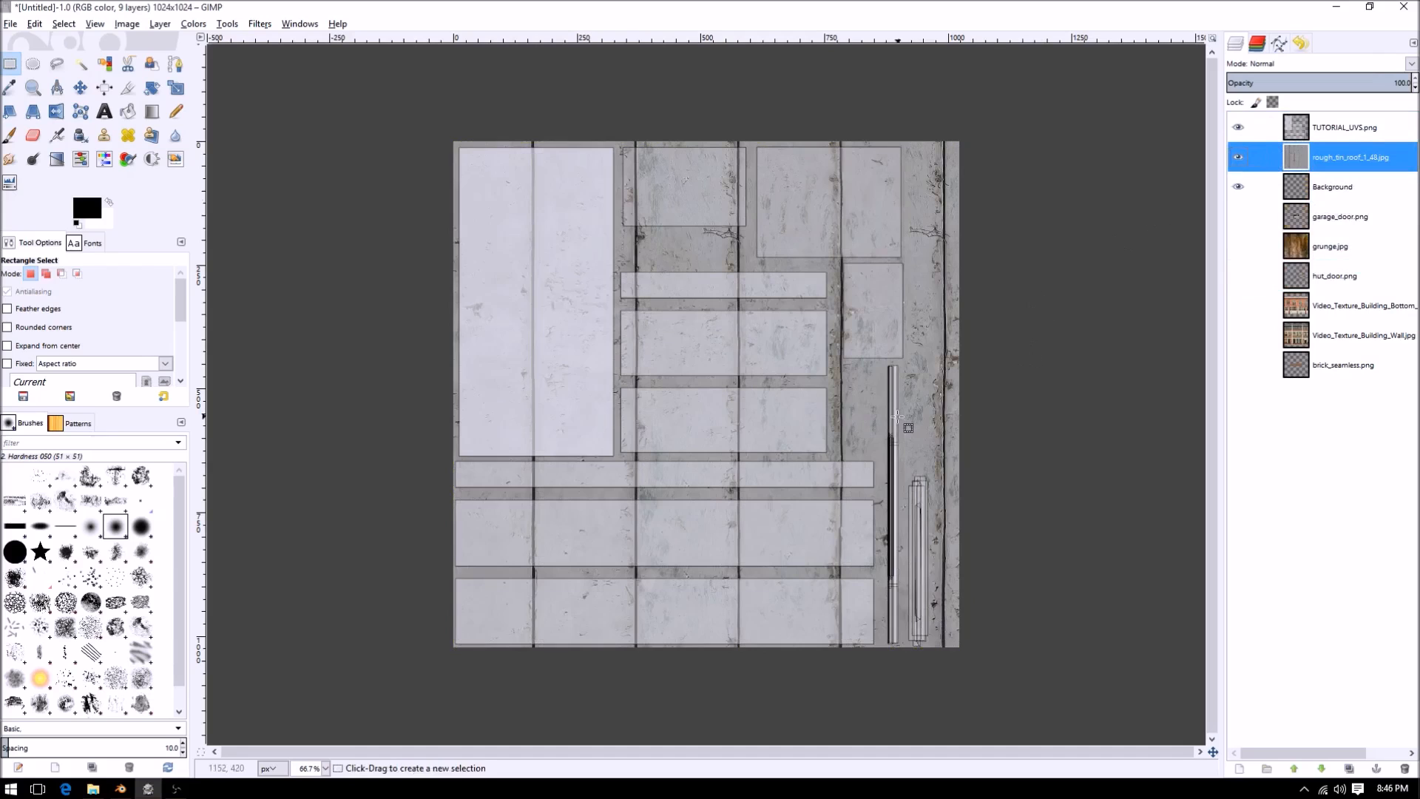
- Scale the rough_tin_roof_1_48.jpg layer to 1024 × 768 px with width and height linked
key(minus)
key(minus)
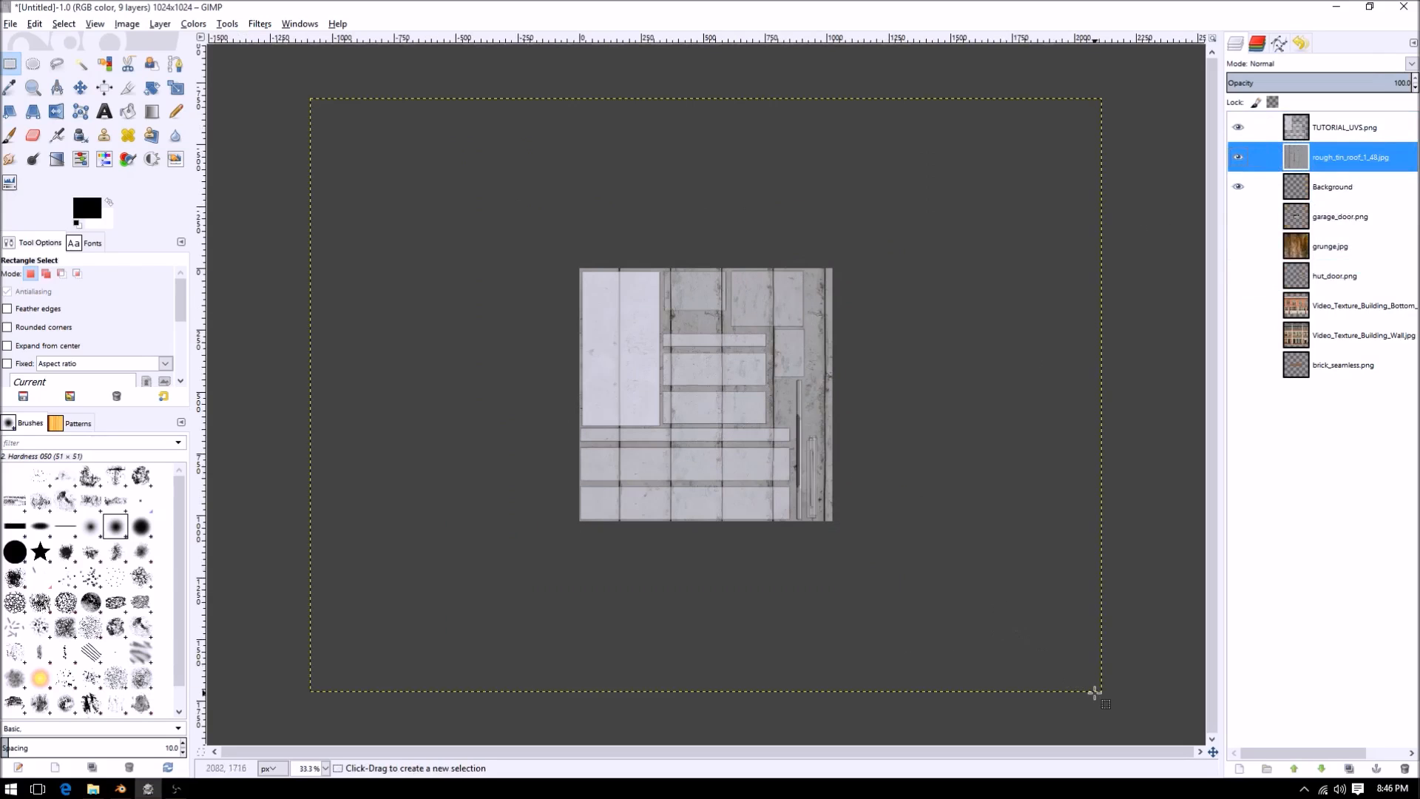
key(shift+s)
click(982, 515)
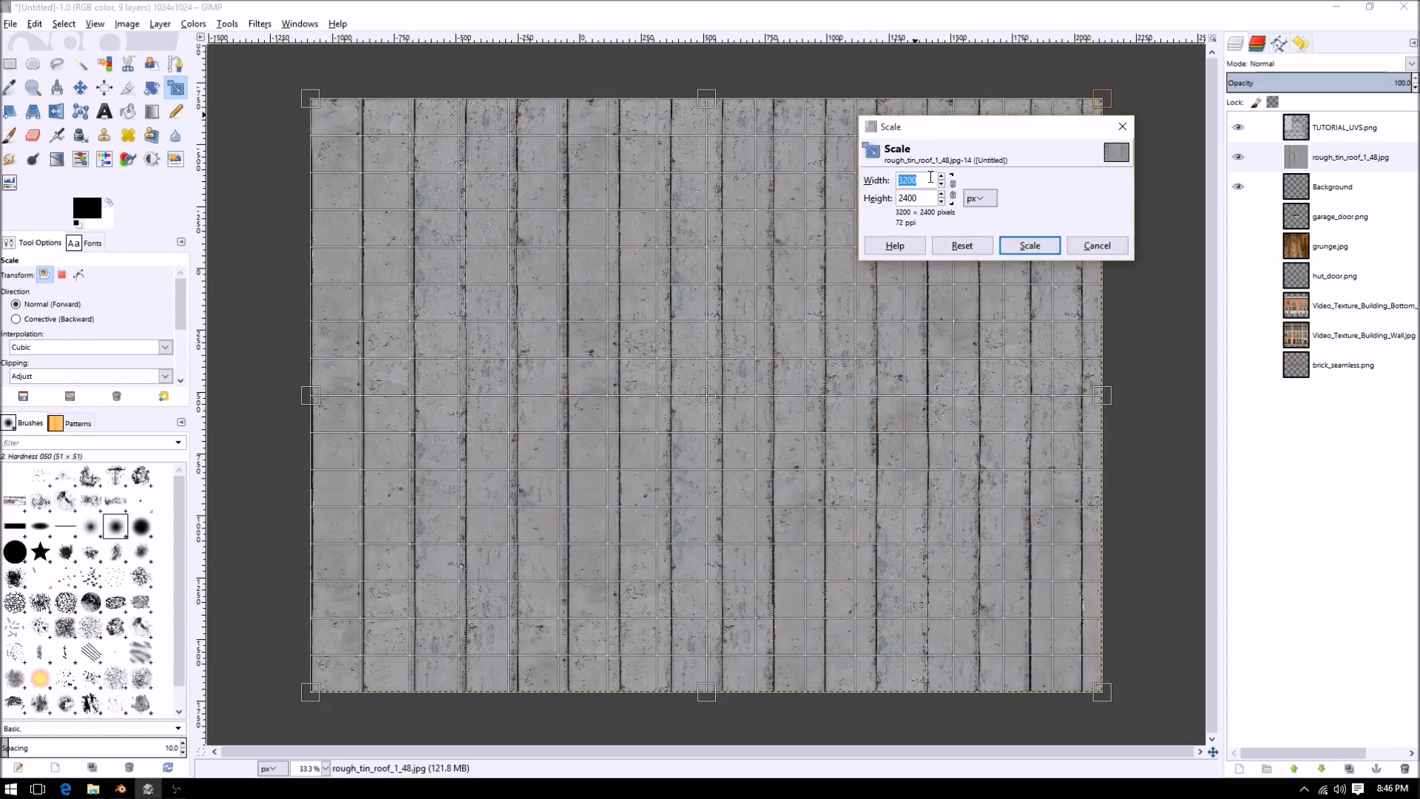
key(Escape)
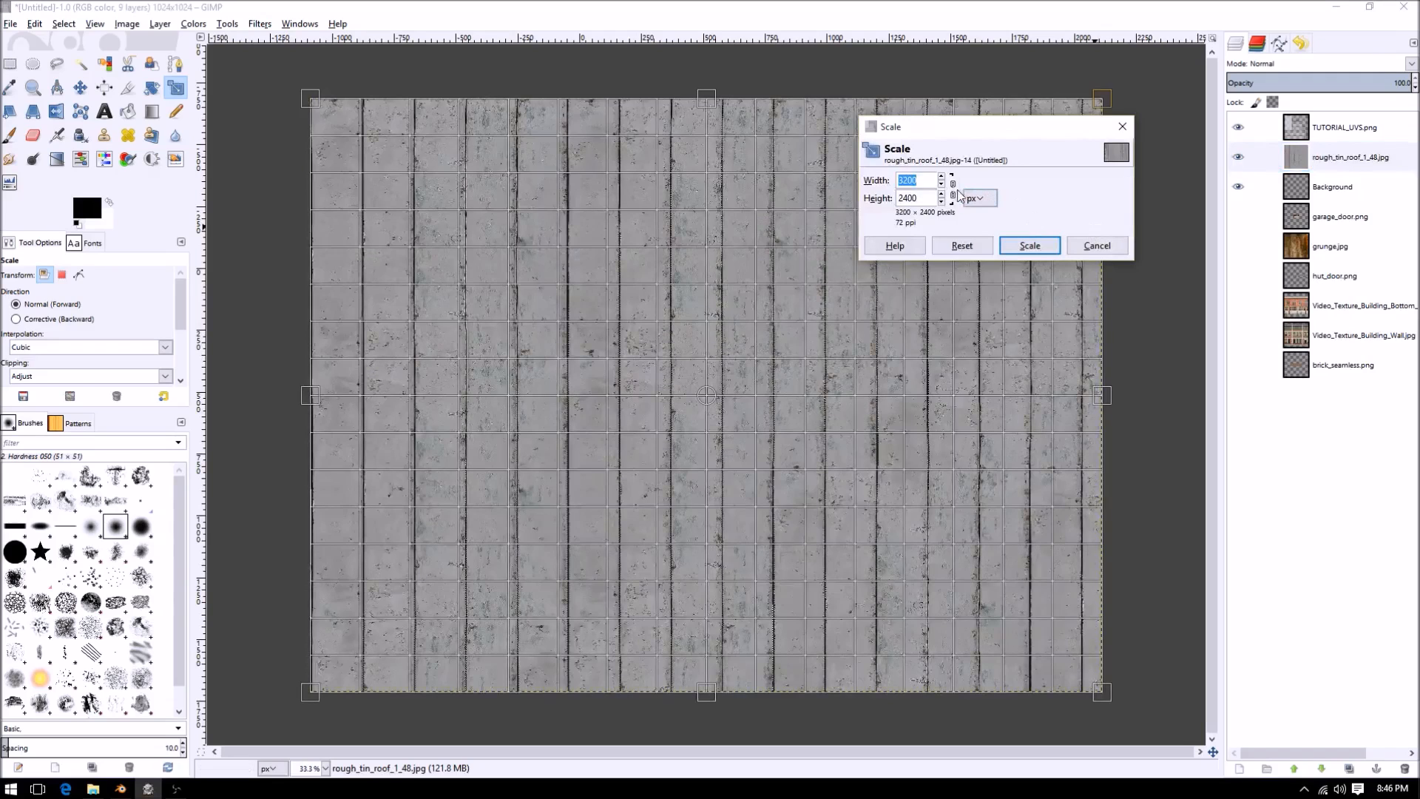
click(953, 189)
text(1204)
key(Tab)
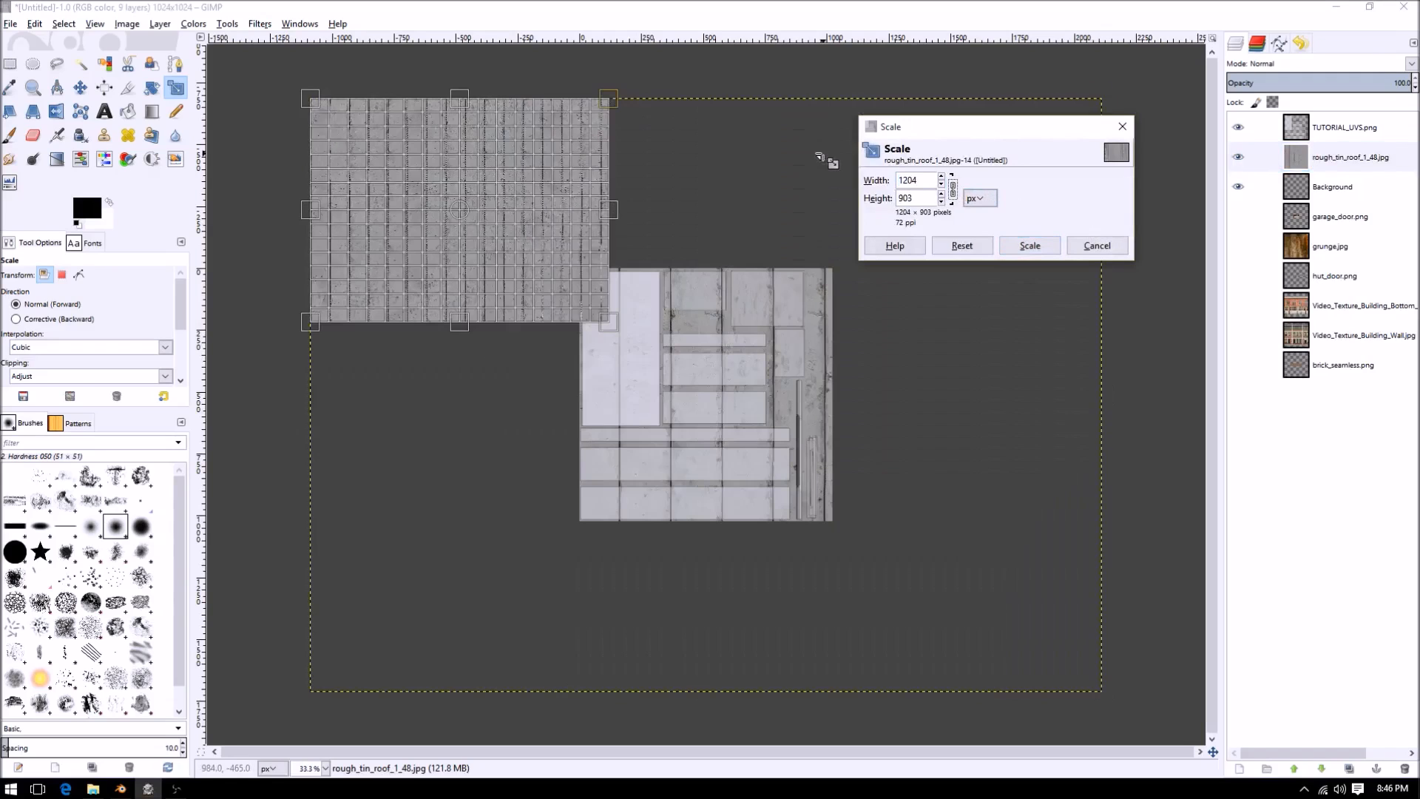
drag(924, 181, 877, 183)
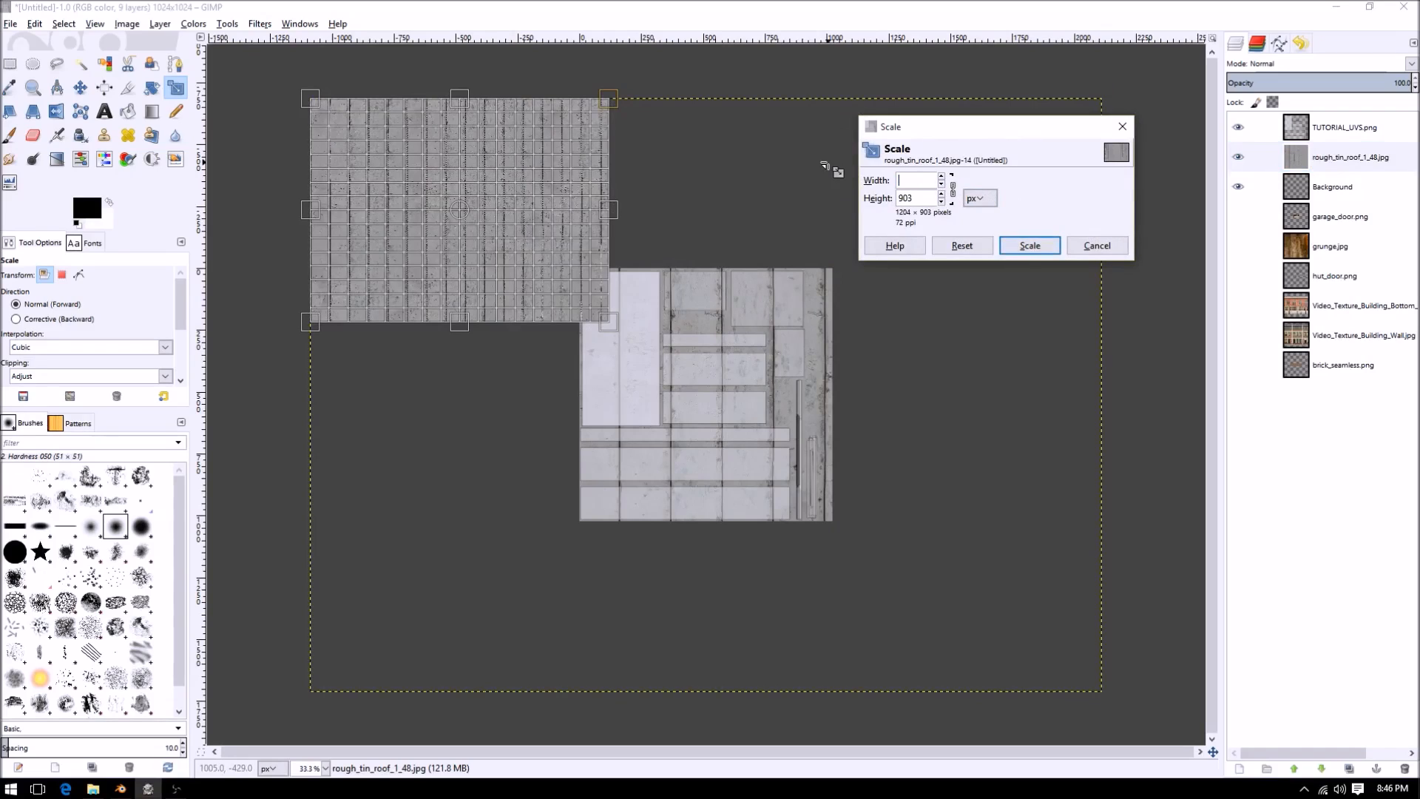
key(Tab)
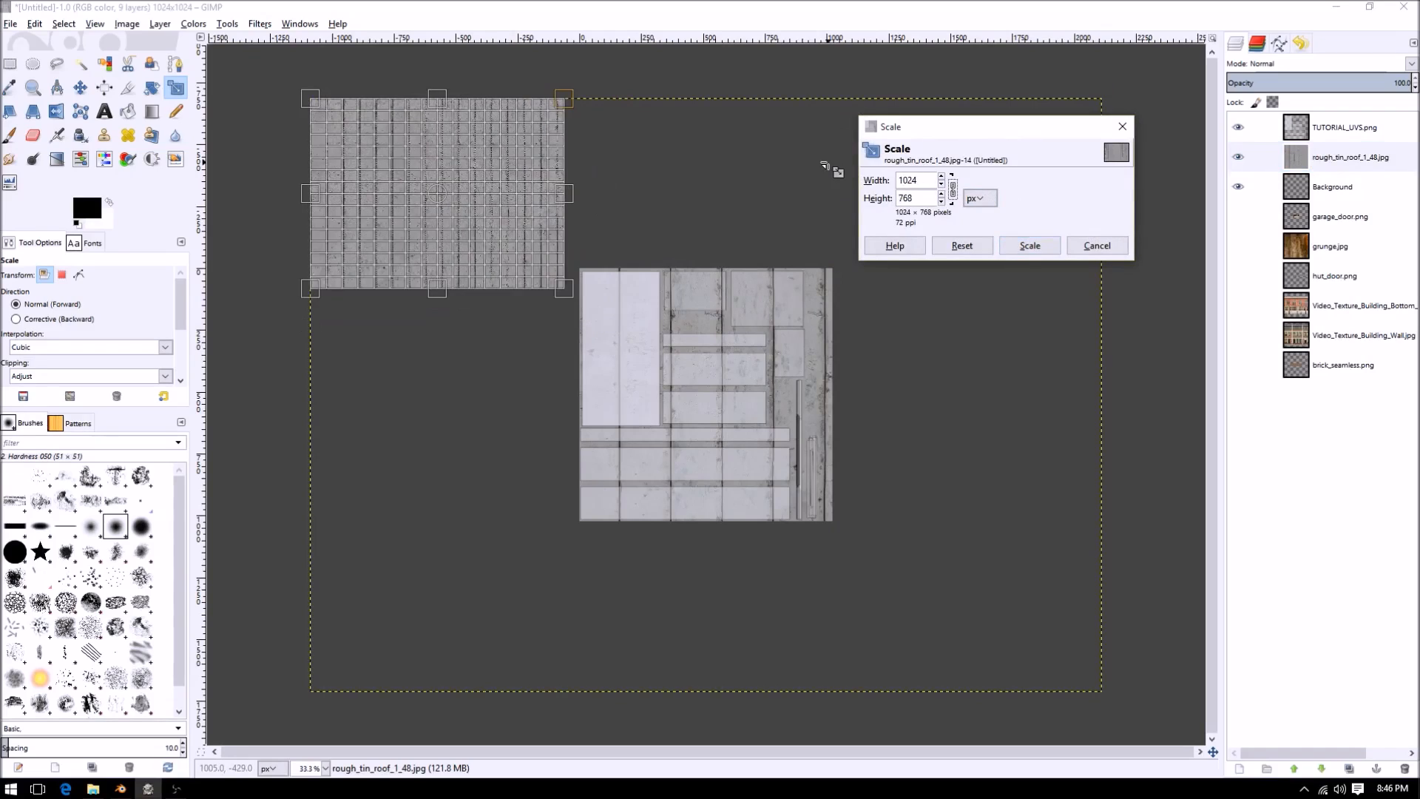
click(1029, 245)
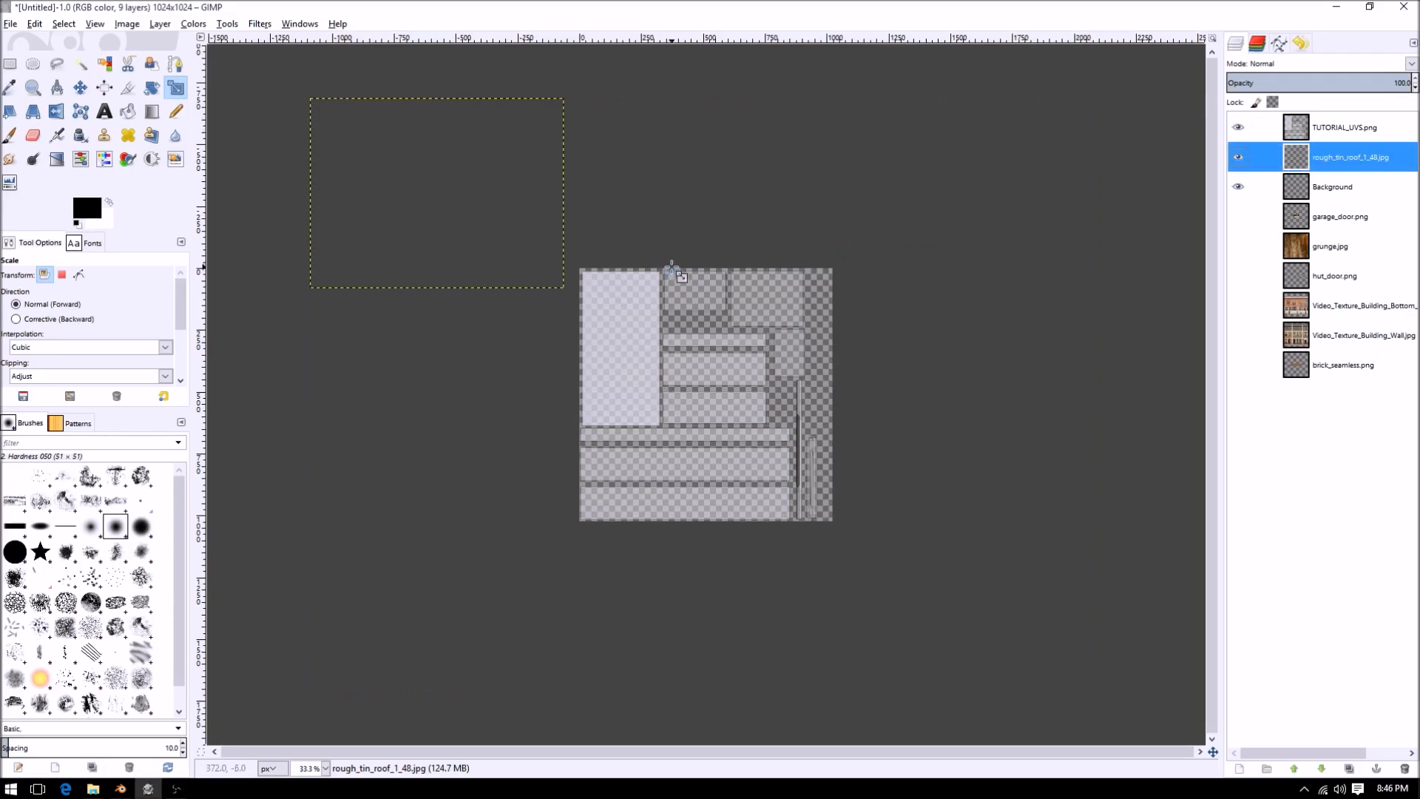
- Move the tin roof layer onto the canvas so it covers the large roof UV area
key(m)
drag(489, 264, 740, 427)
ctrl+scroll(671, 417, up, 1)
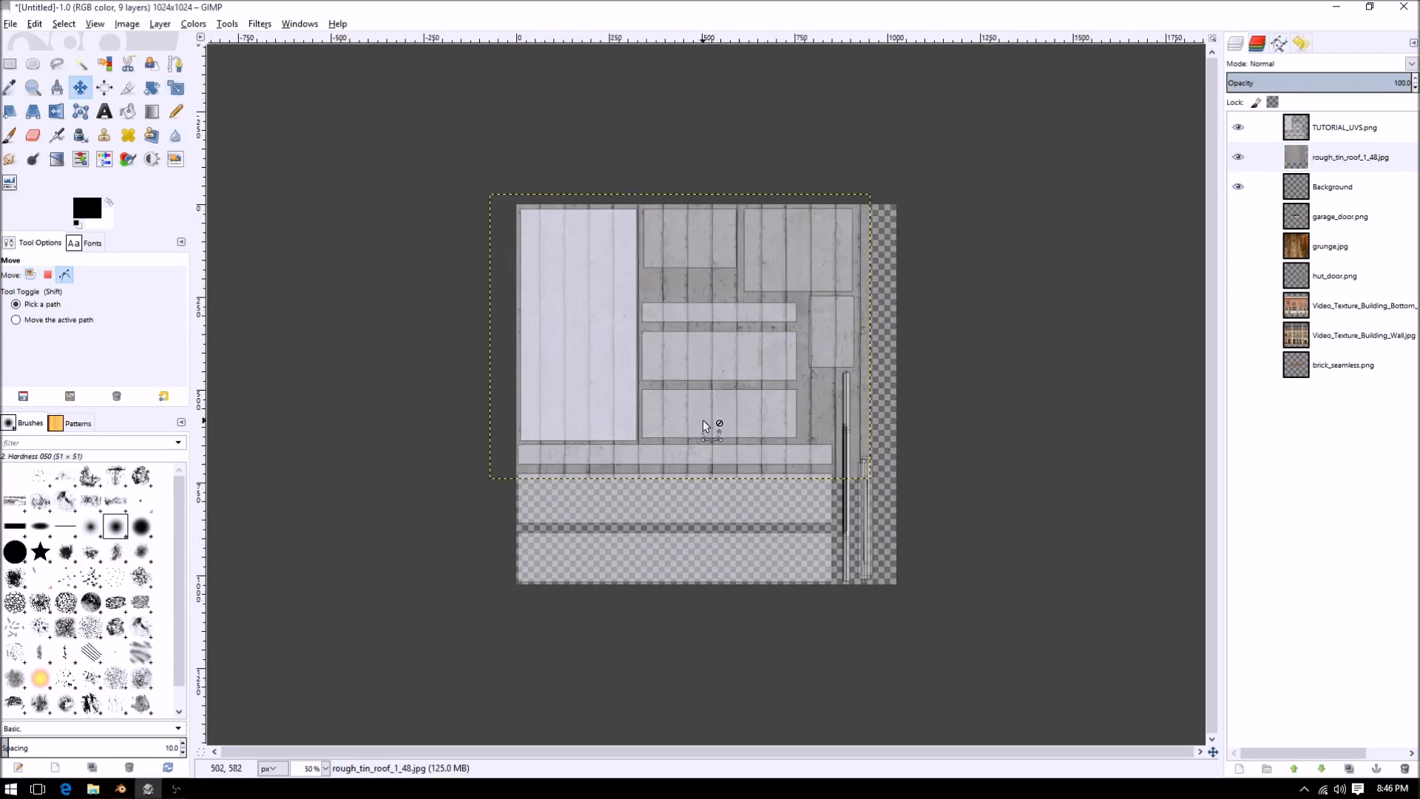
- Scale the tin roof layer to about 314 × 235 px, fitted across the upper part of the large roof UV area
ctrl+scroll(668, 432, up, 1)
key(shift+s)
click(975, 560)
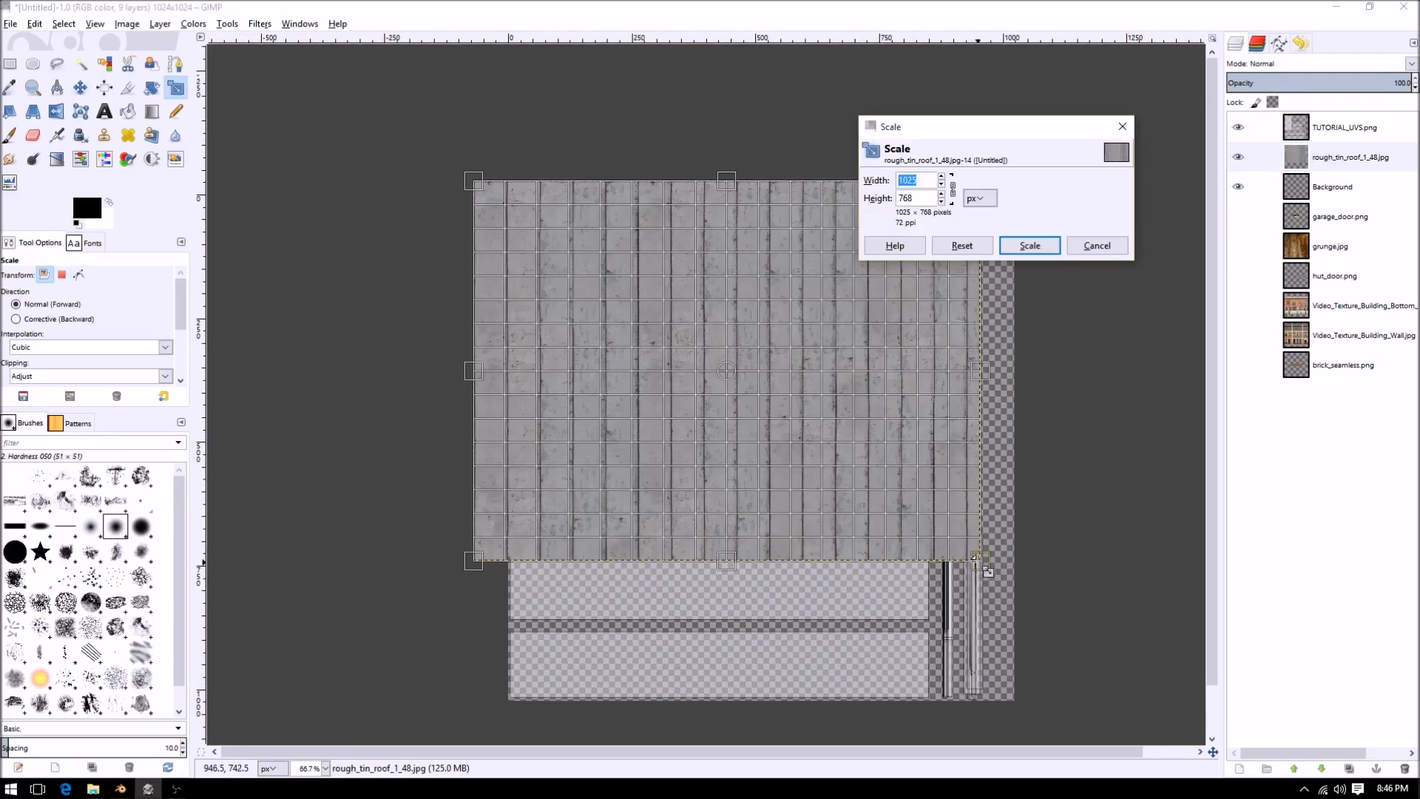
drag(728, 372, 767, 388)
drag(1024, 580, 579, 309)
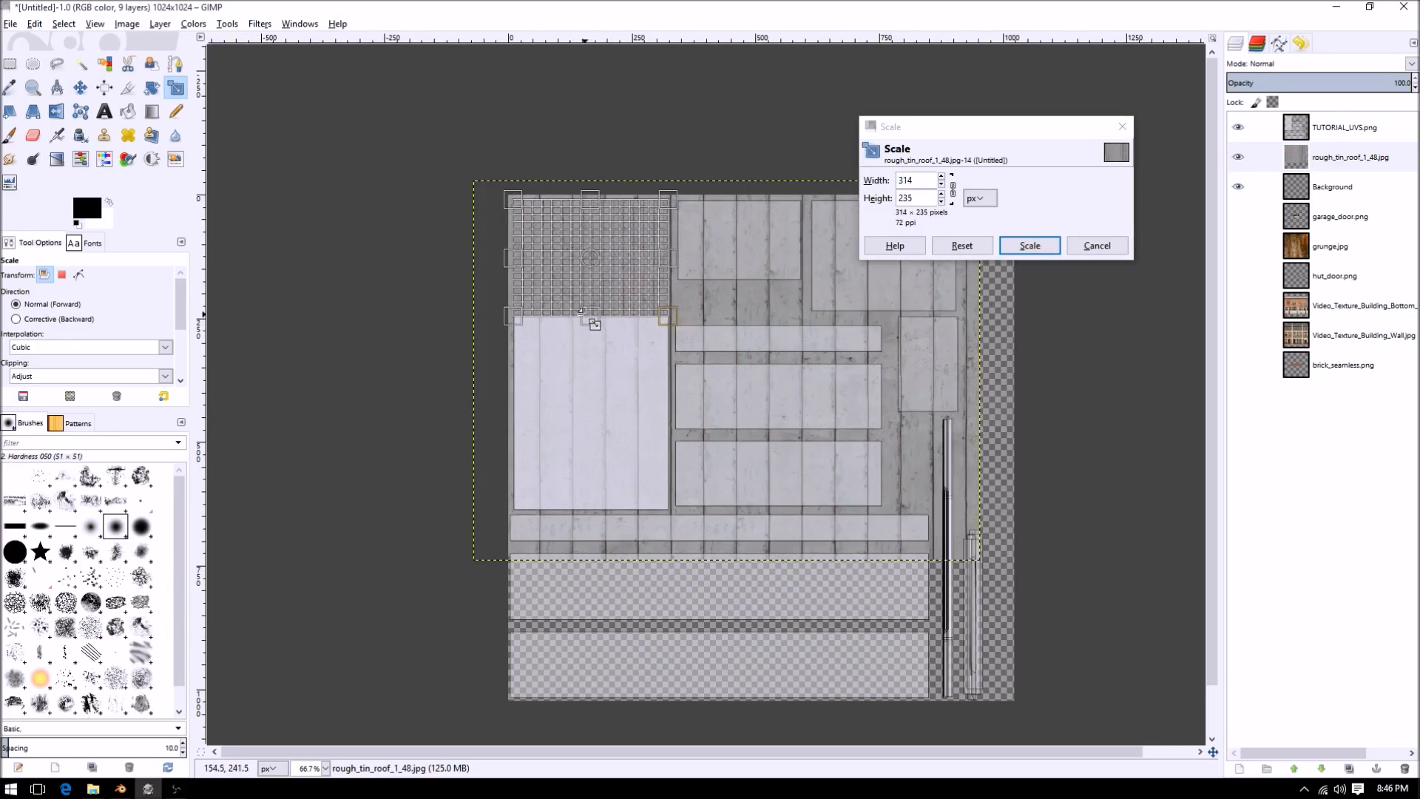
key(Return)
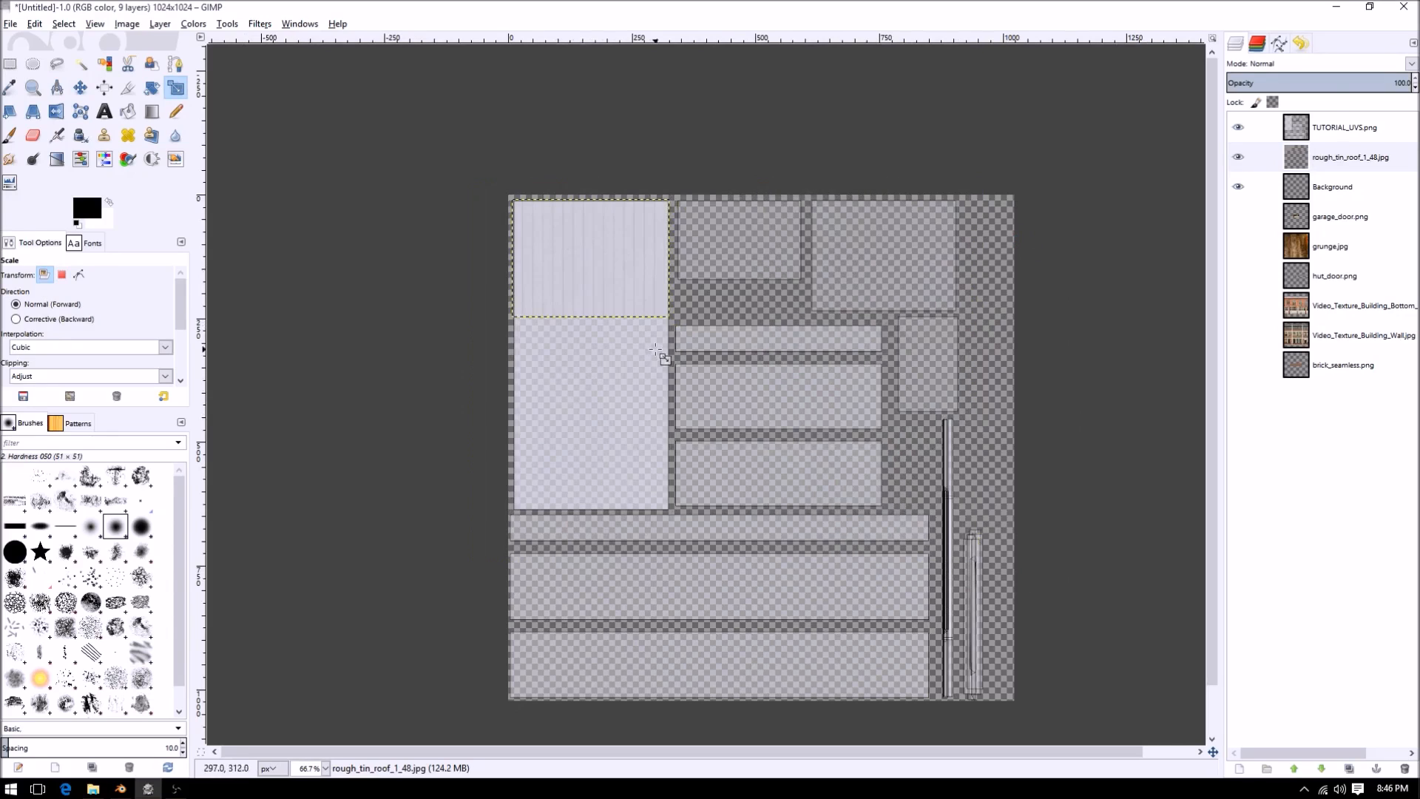
- Move the rough_tin_roof_1_48.jpg layer directly above the TUTORIAL_UVS.png layer, keeping both visible
click(1237, 160)
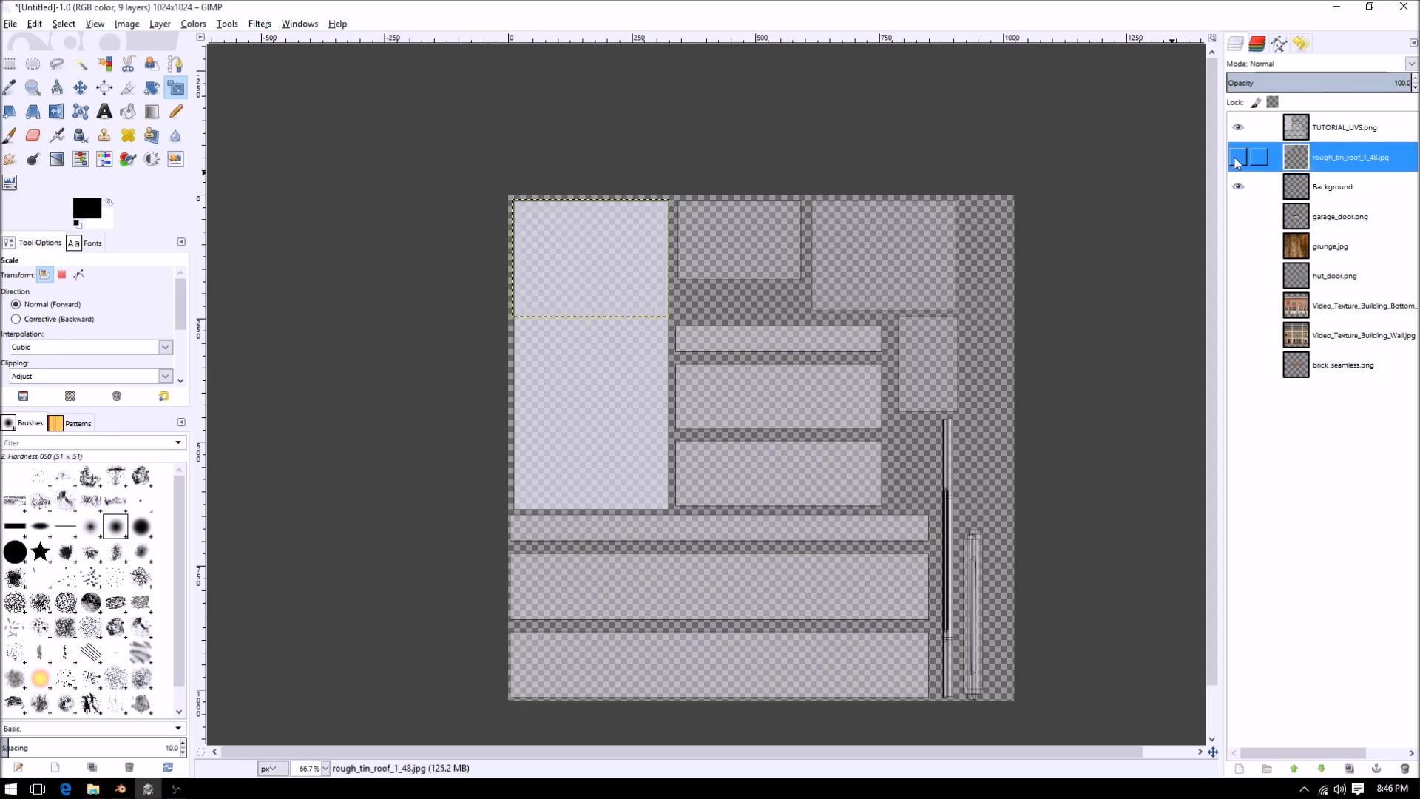
click(1238, 160)
click(1239, 128)
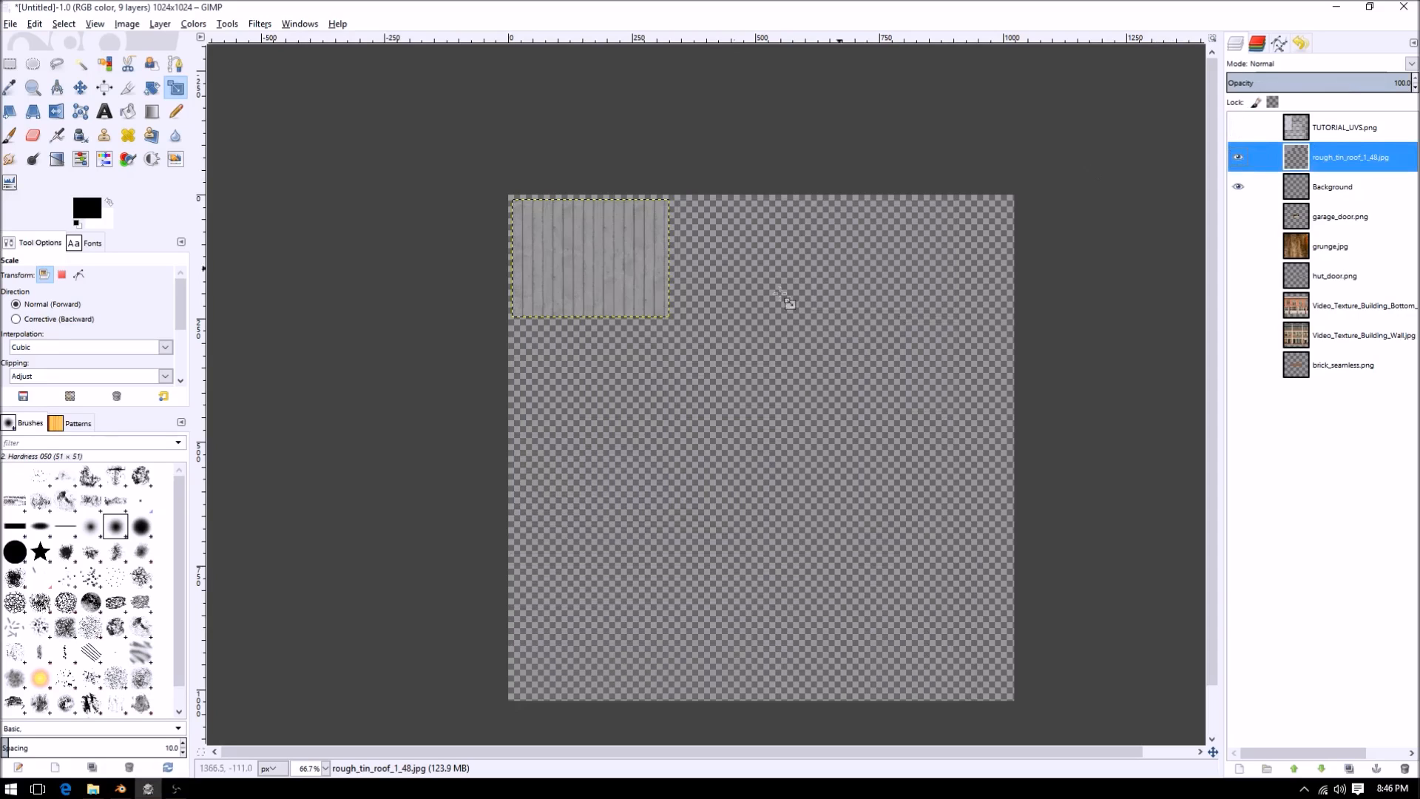
ctrl+scroll(592, 326, up, 2)
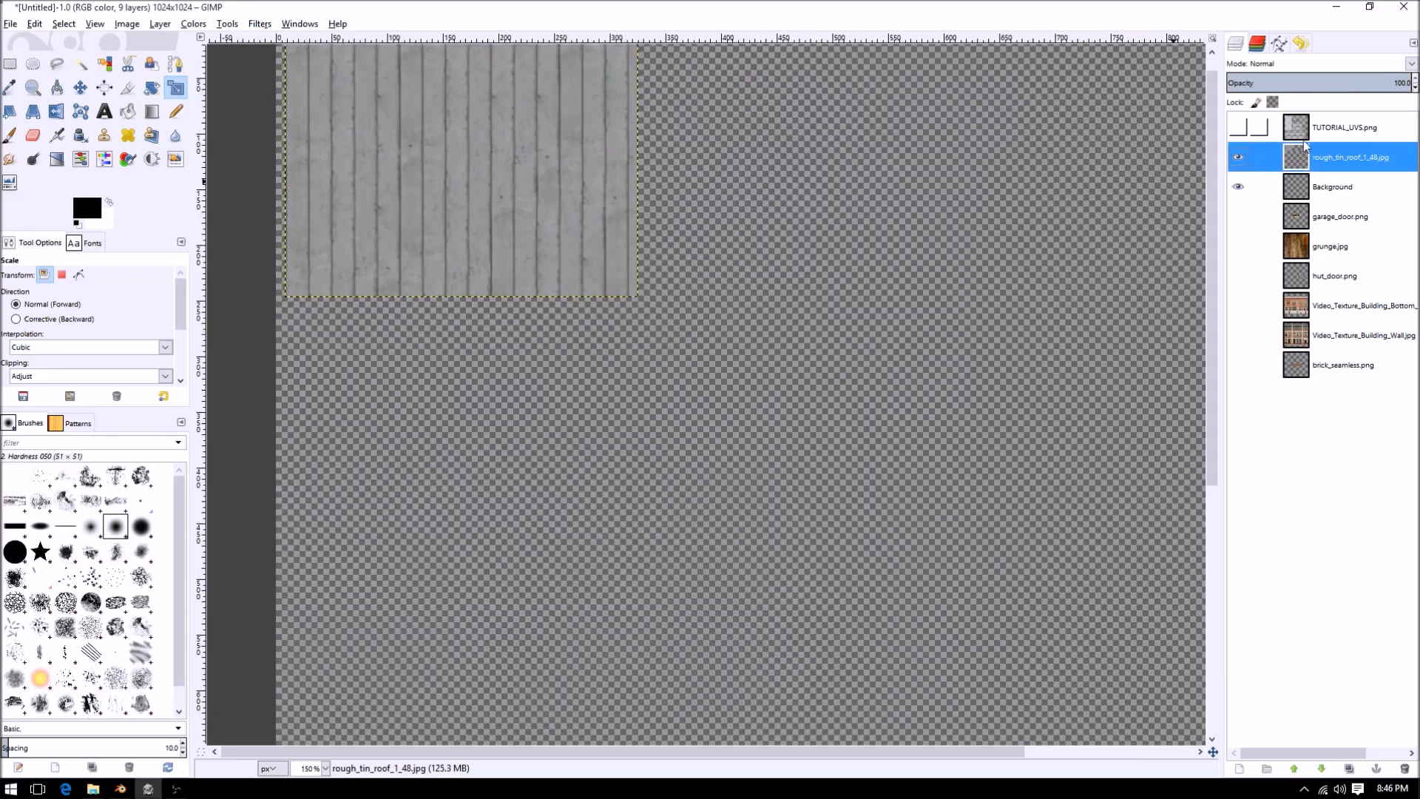
click(1238, 128)
drag(1258, 157, 1261, 127)
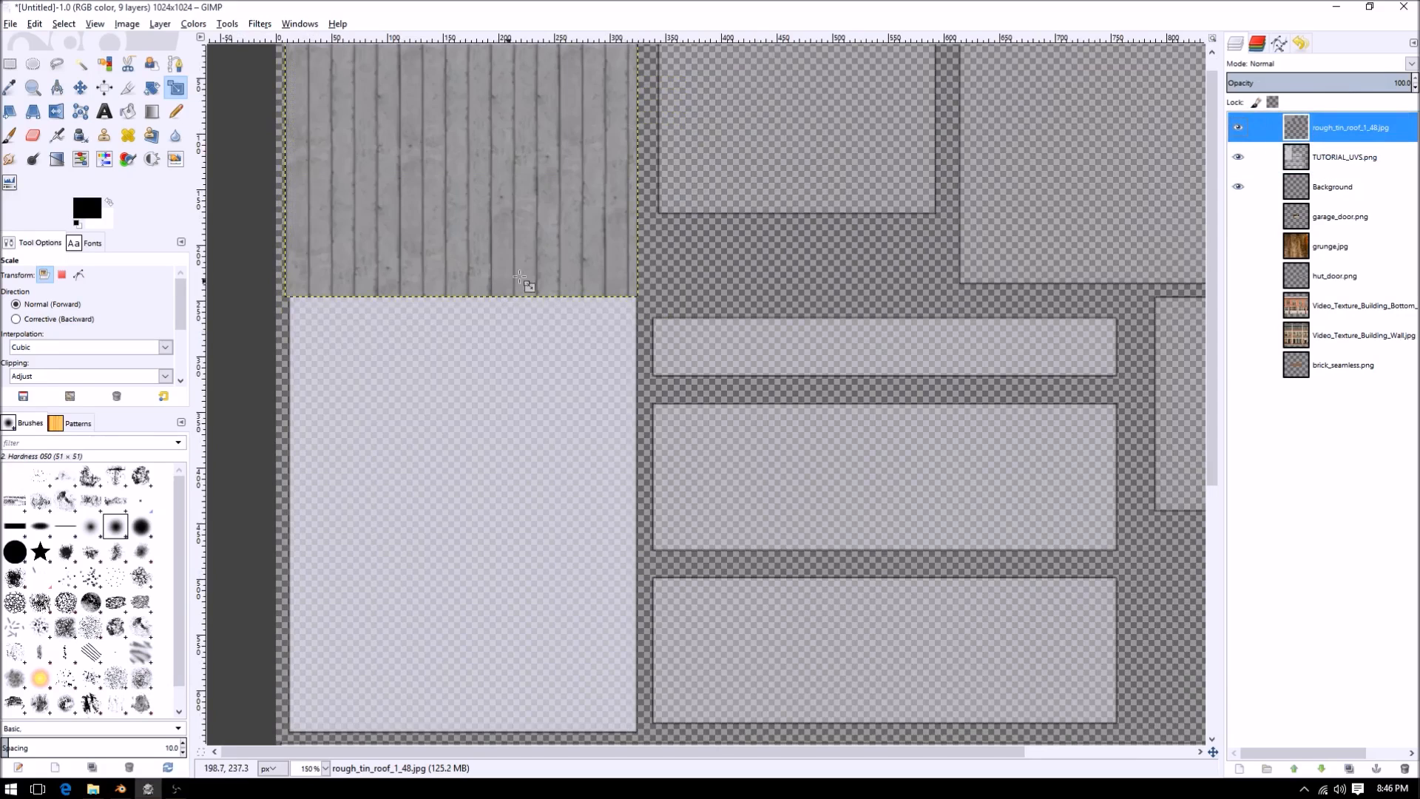
middle_drag(614, 291, 643, 436)
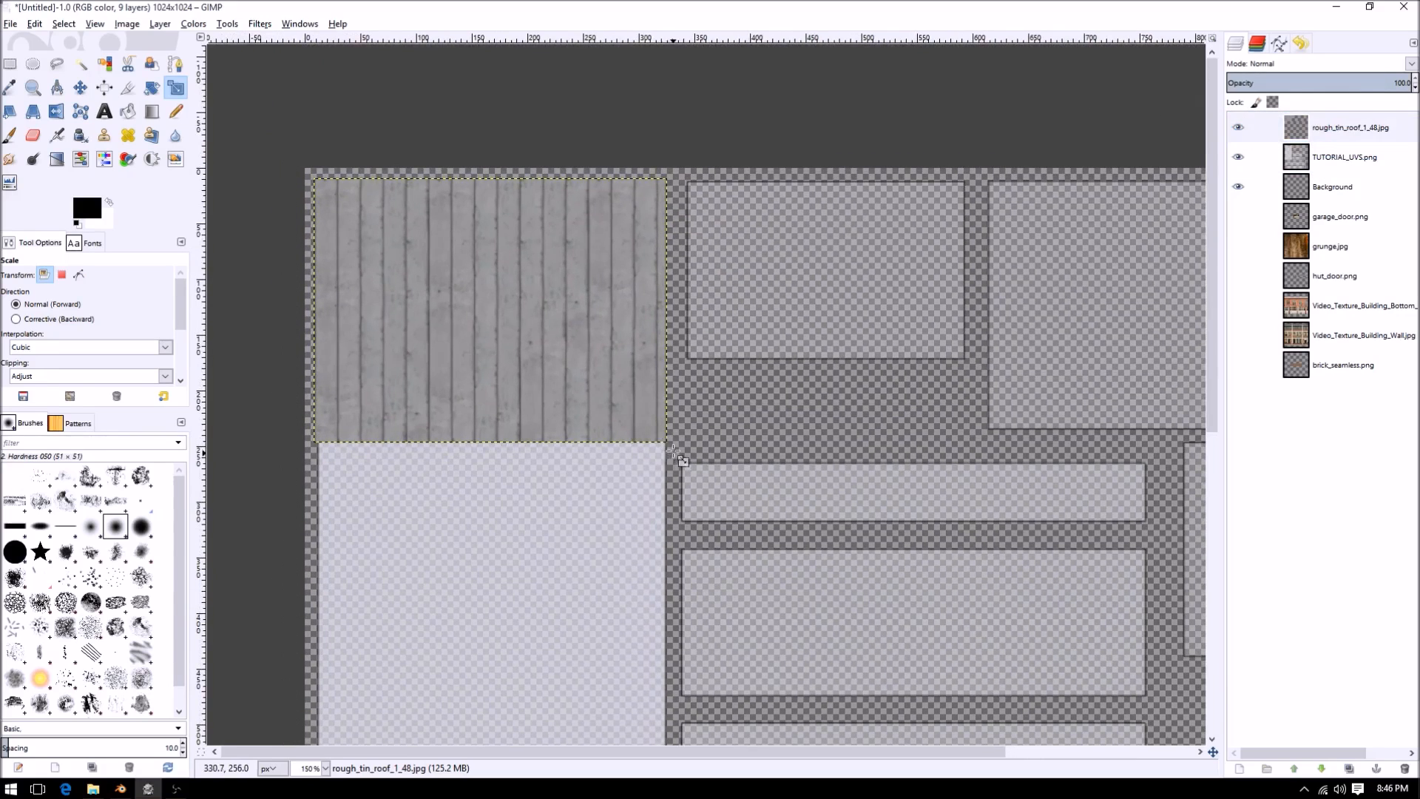
- Apply the Make Seamless filter to the tin roof layer so it can be tiled
click(662, 438)
click(1028, 245)
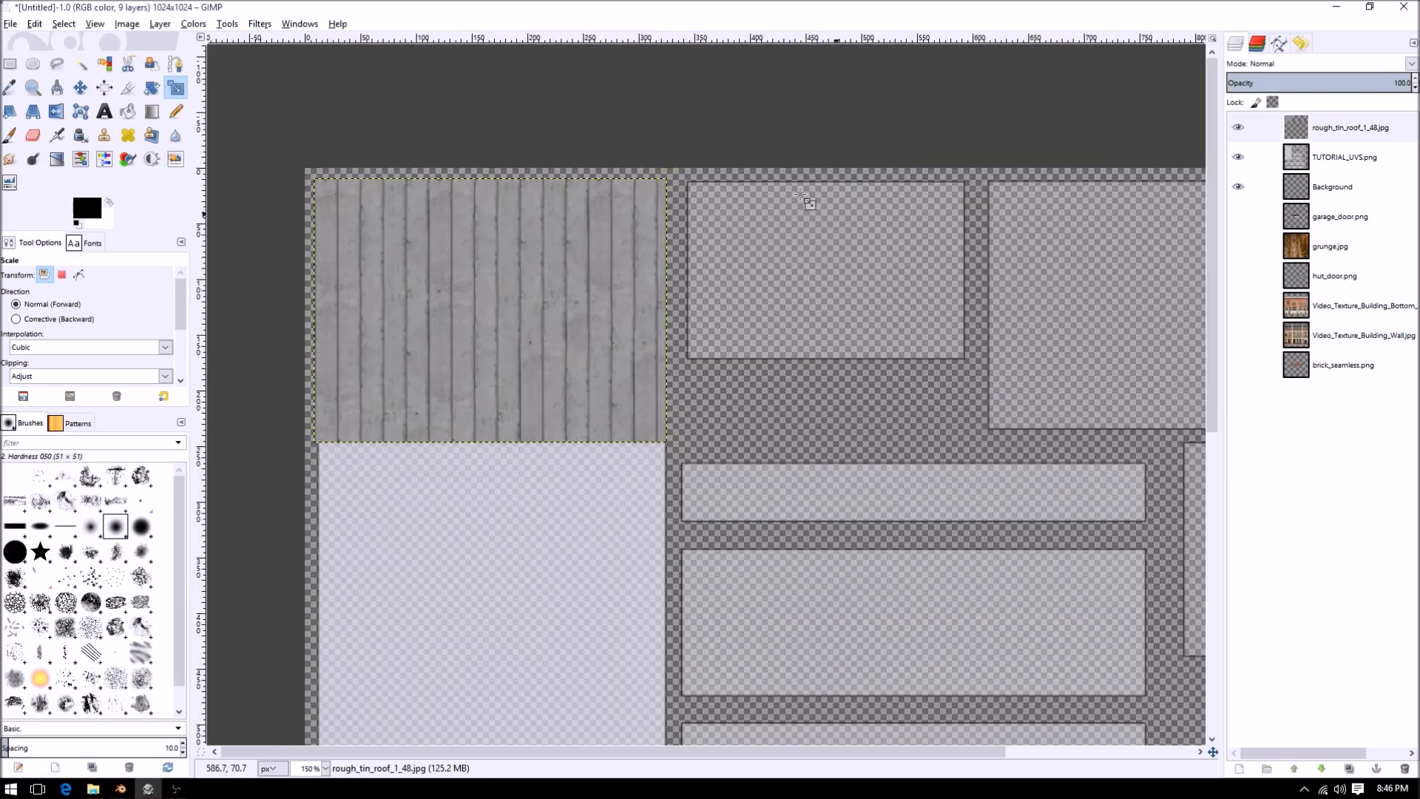
click(259, 23)
mouse_move(394, 238)
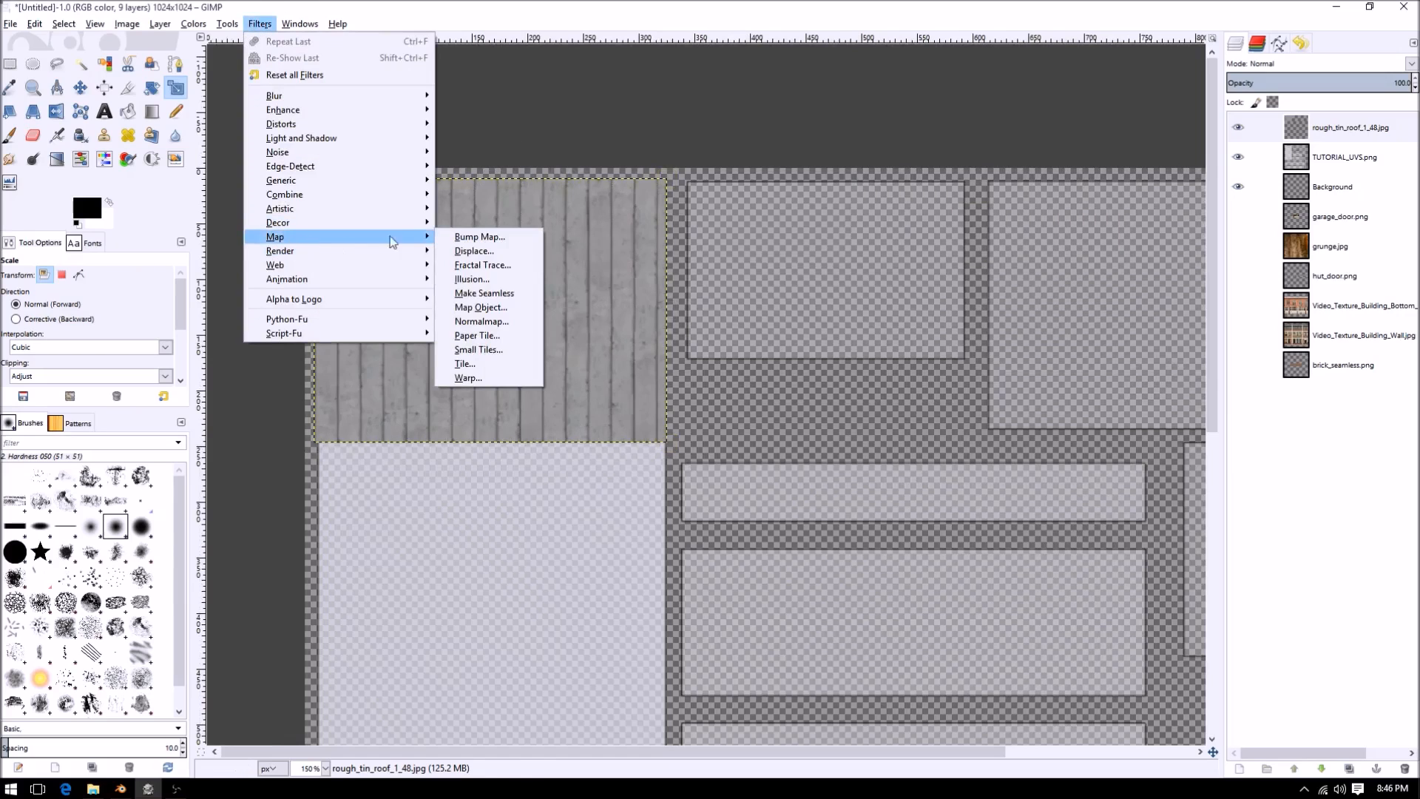
click(478, 296)
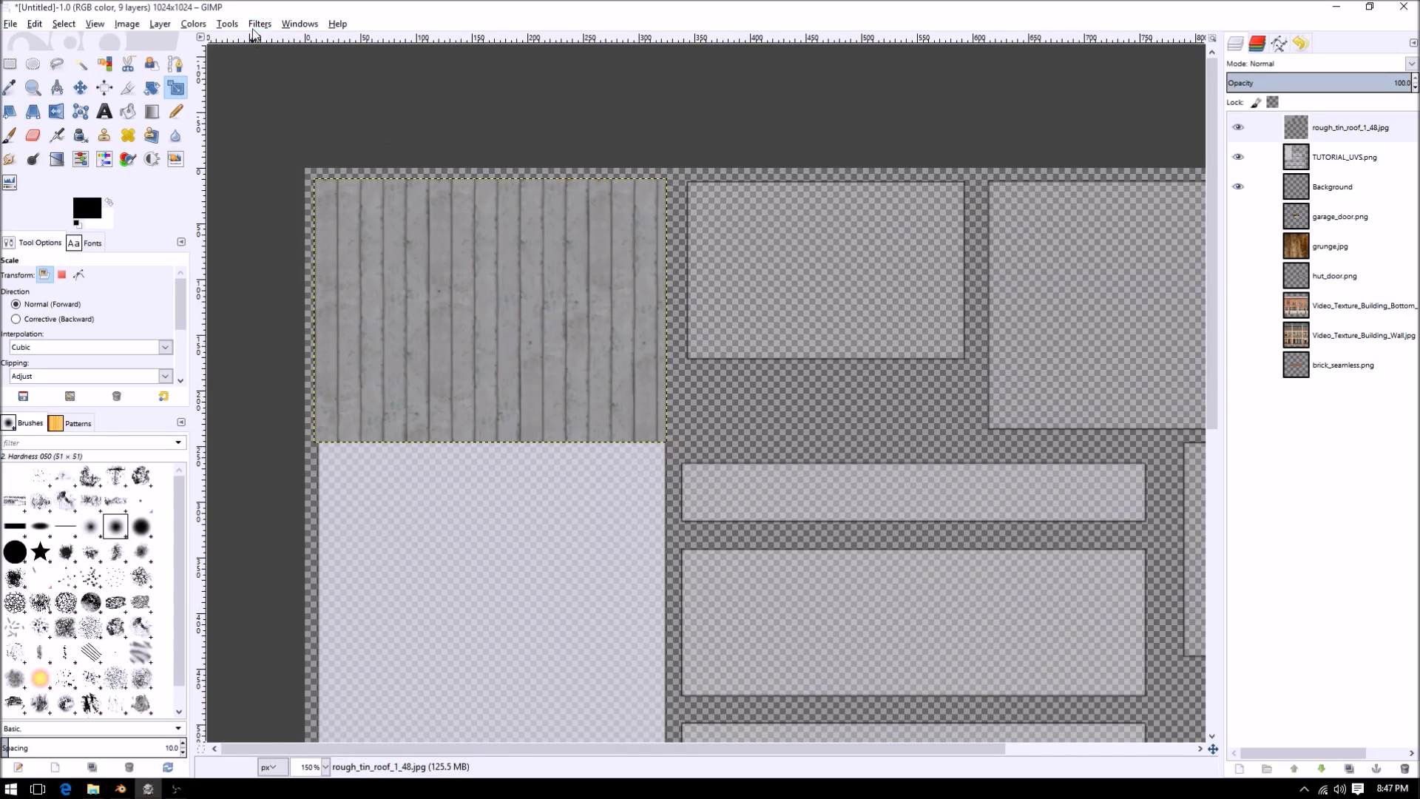
- Scale the tin roof layer down to 167 × 125 px, keeping its upper-left corner in place
click(703, 450)
drag(672, 449, 441, 318)
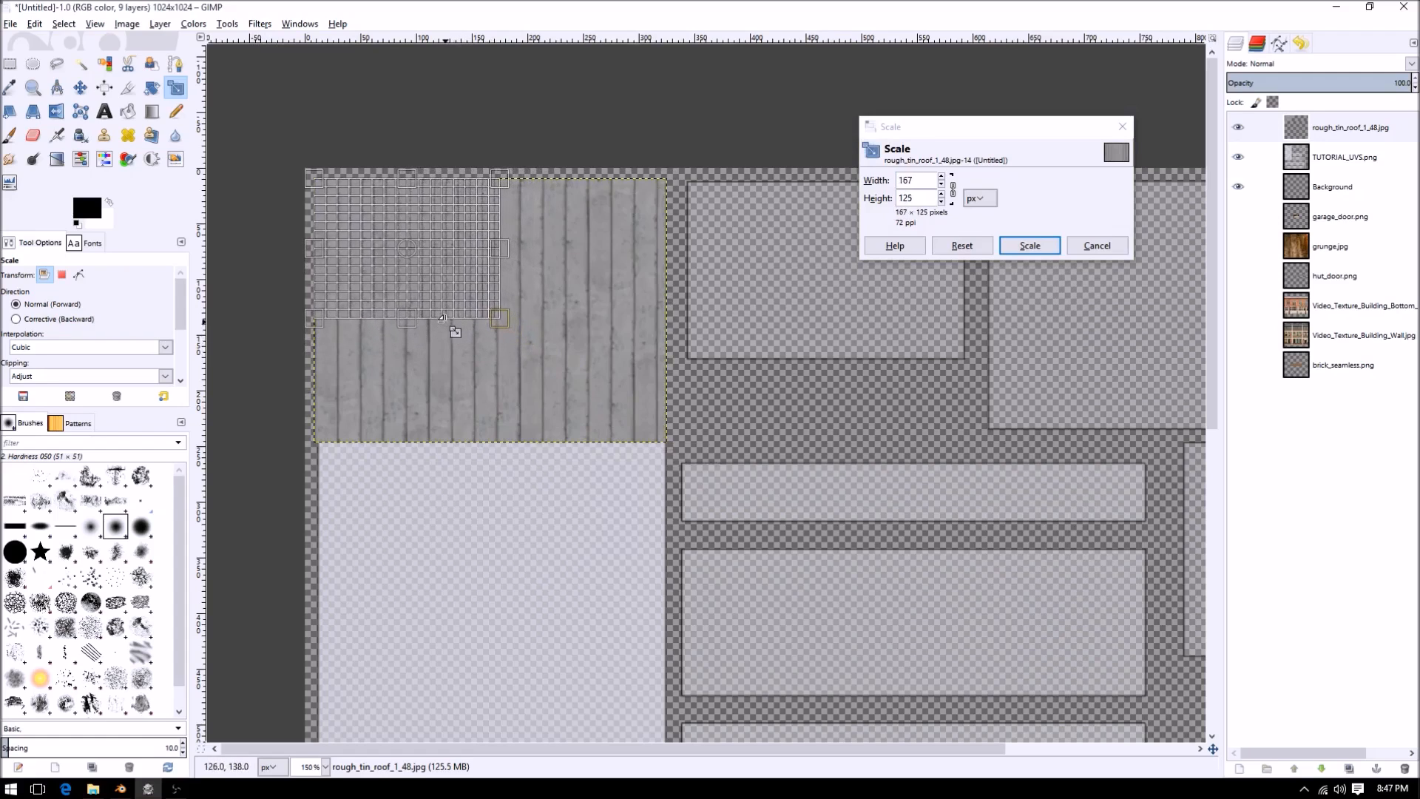
key(Return)
- Duplicate the tin roof tile, place the copy beside it across the roof area's width, and merge both into one strip
key(shift+ctrl+d)
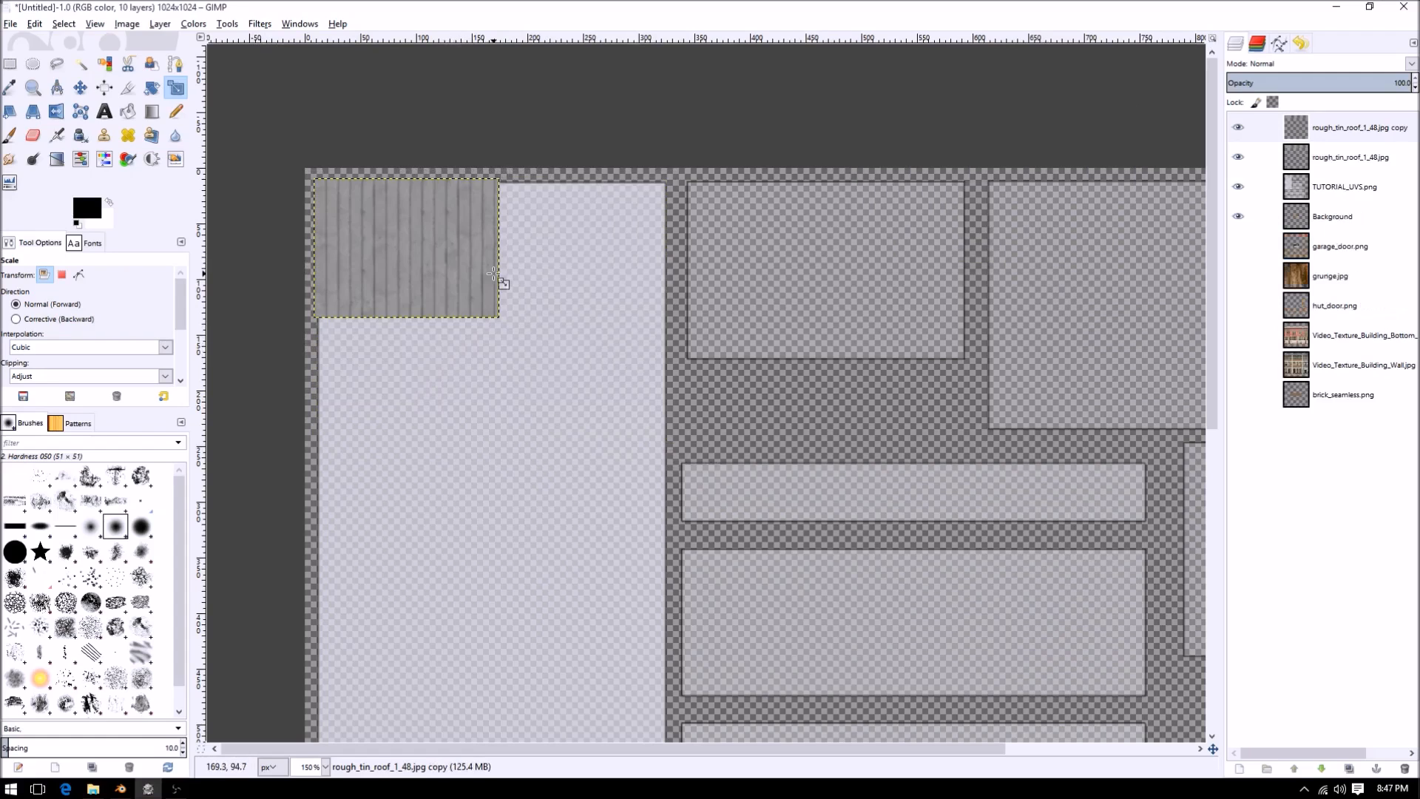
key(m)
drag(493, 274, 650, 278)
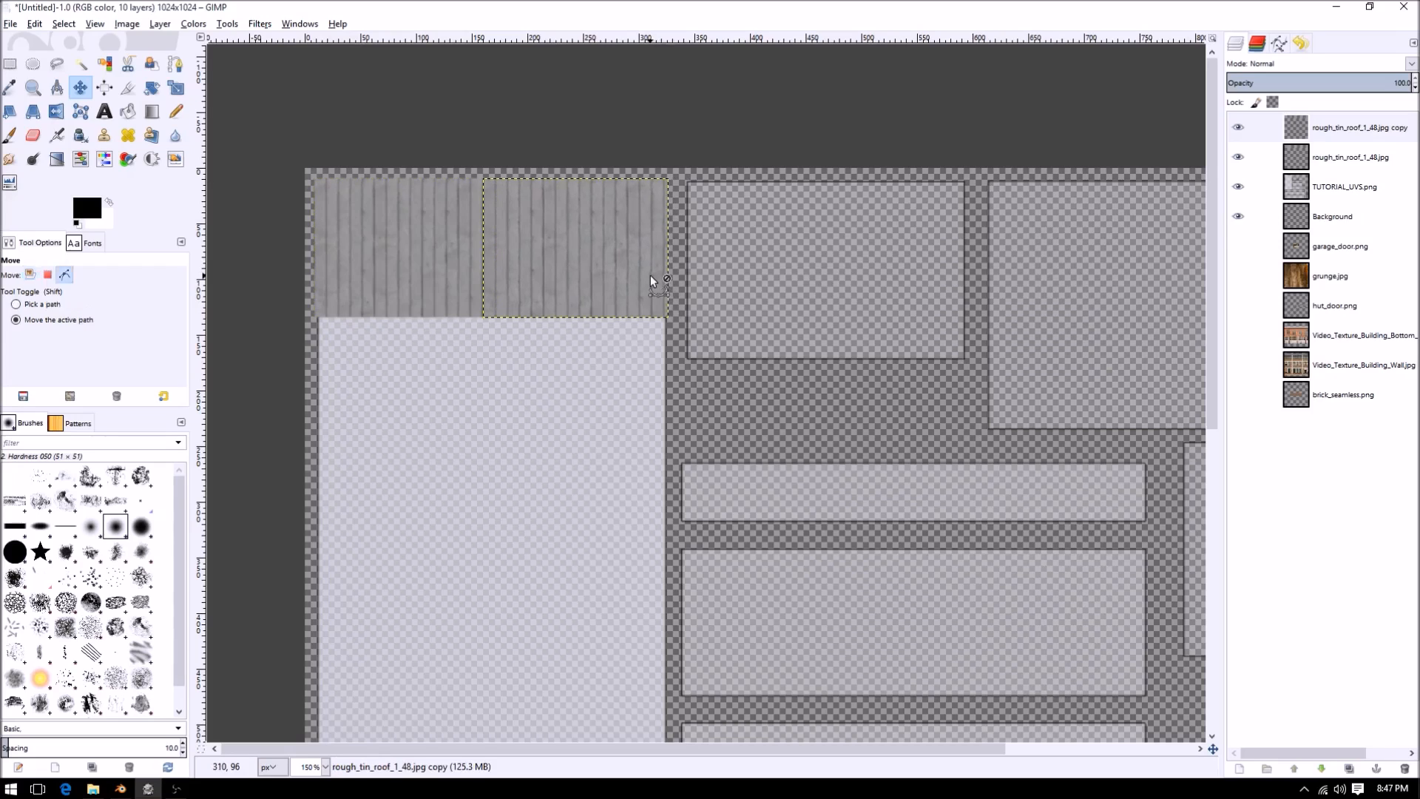
click(1339, 127)
key(ctrl+m)
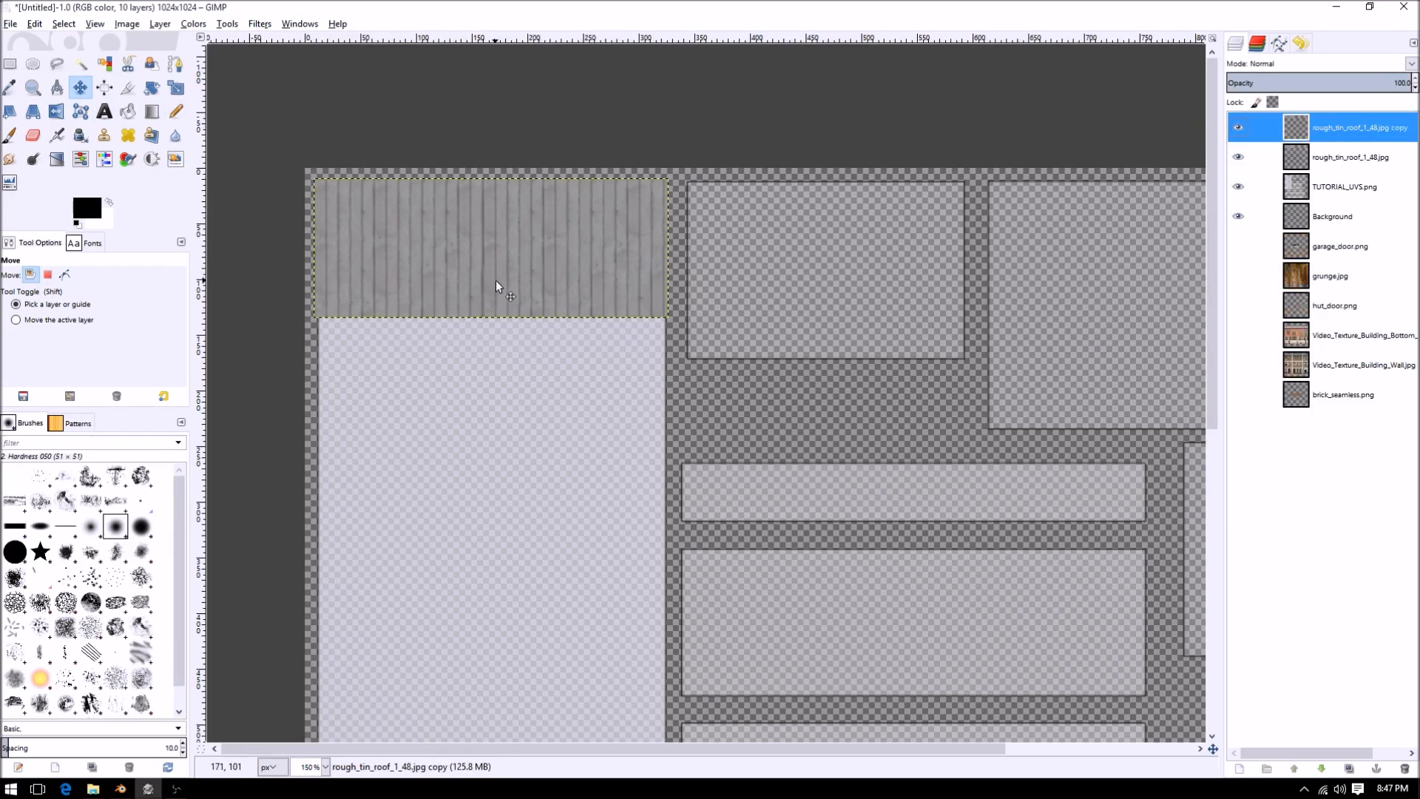
- Stack three duplicates of the tin roof strip edge to edge below it, down the large roof UV area
key(shift+ctrl+d)
drag(495, 282, 479, 419)
key(shift+ctrl+d)
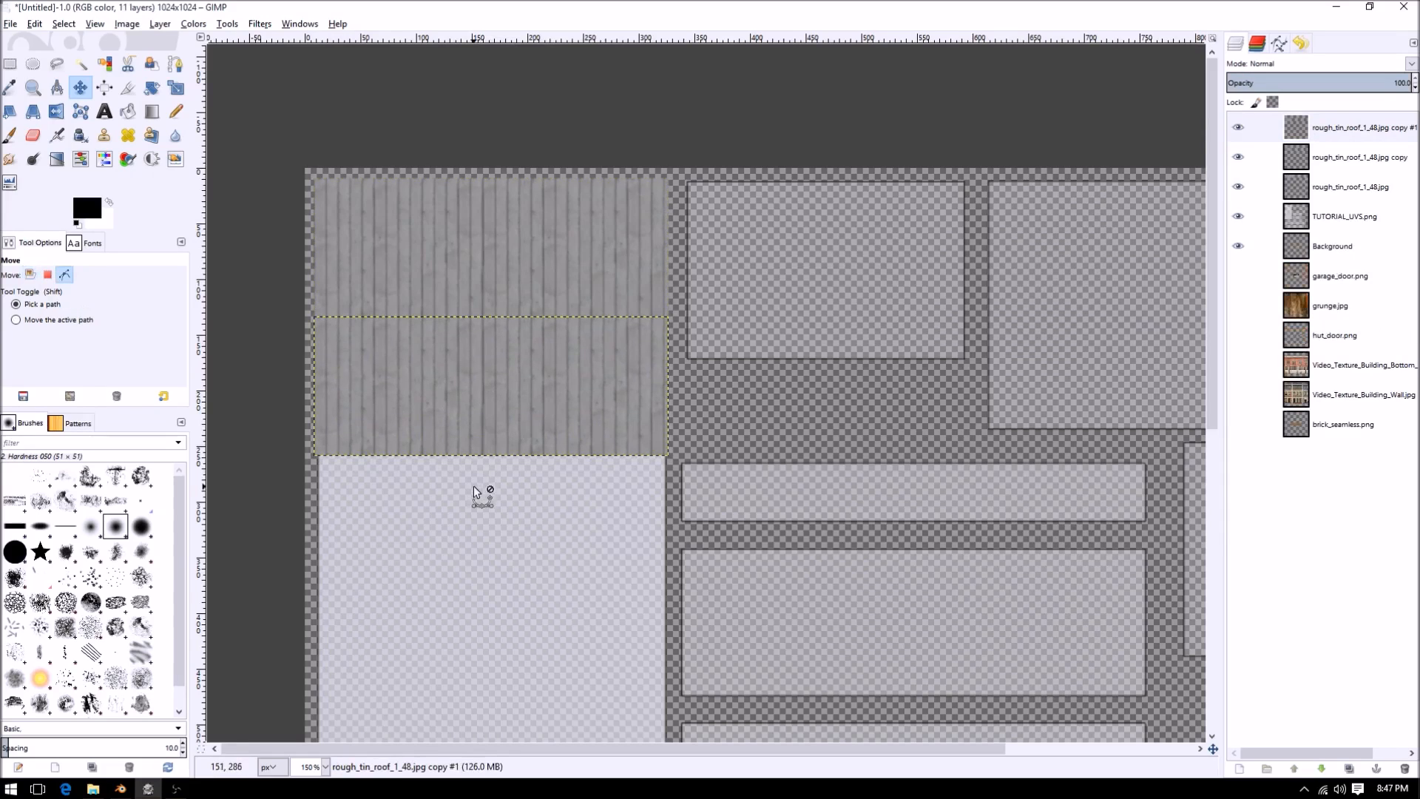
drag(478, 431, 470, 570)
key(shift+ctrl+d)
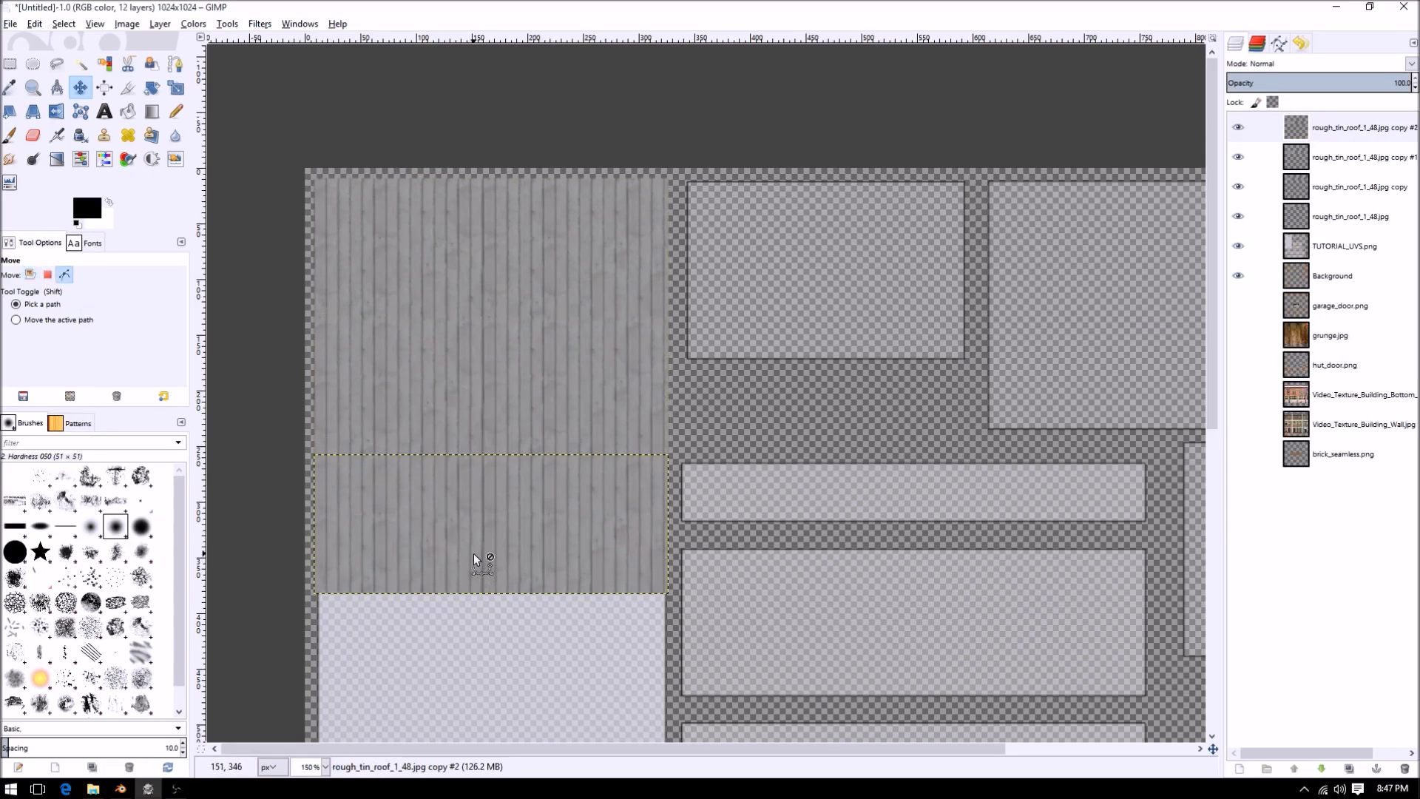
drag(477, 577, 475, 712)
- Duplicate the lowest roof strip, place the copy beneath it, and scale it to fit the roof UV area's lower edge
middle_drag(529, 673, 572, 314)
key(shift+ctrl+d)
drag(547, 339, 542, 523)
key(shift+t)
click(555, 499)
click(1030, 245)
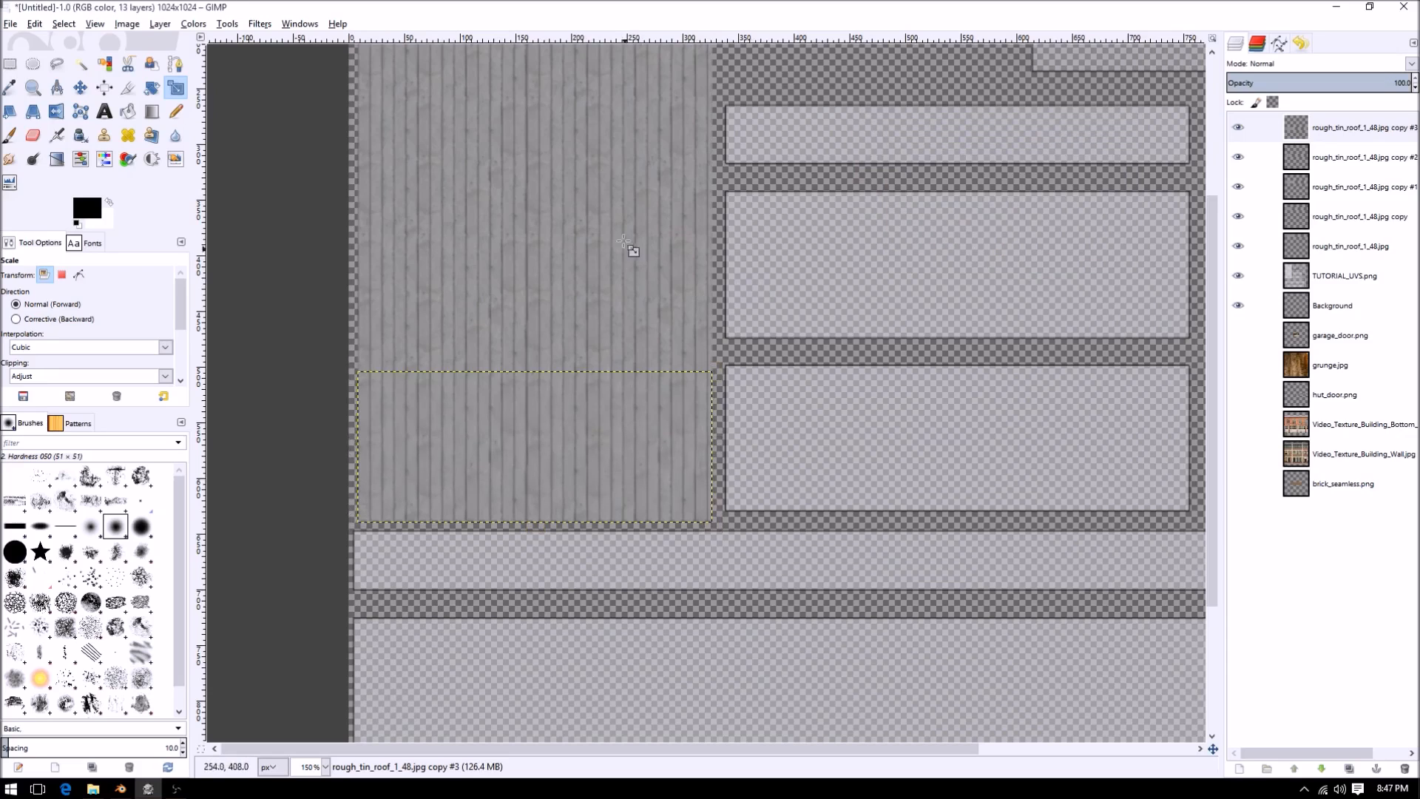
- Merge the four roof strip copies down into the rough_tin_roof_1_48.jpg layer
scroll(629, 222, up, 3)
scroll(650, 342, up, 3)
ctrl+scroll(612, 427, down, 1)
ctrl+scroll(612, 428, down, 3)
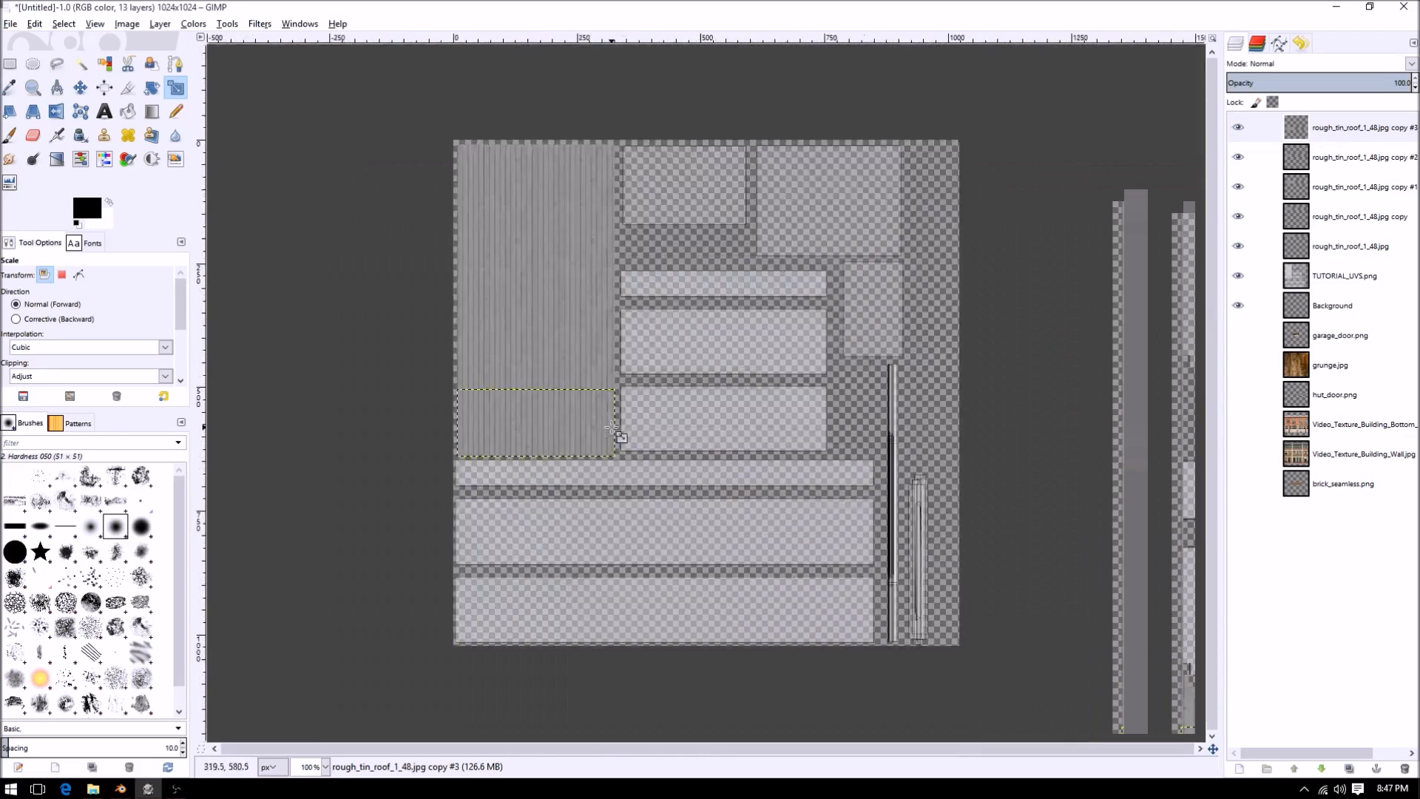
ctrl+scroll(663, 406, up, 4)
middle_drag(419, 248, 707, 402)
ctrl+scroll(732, 330, down, 1)
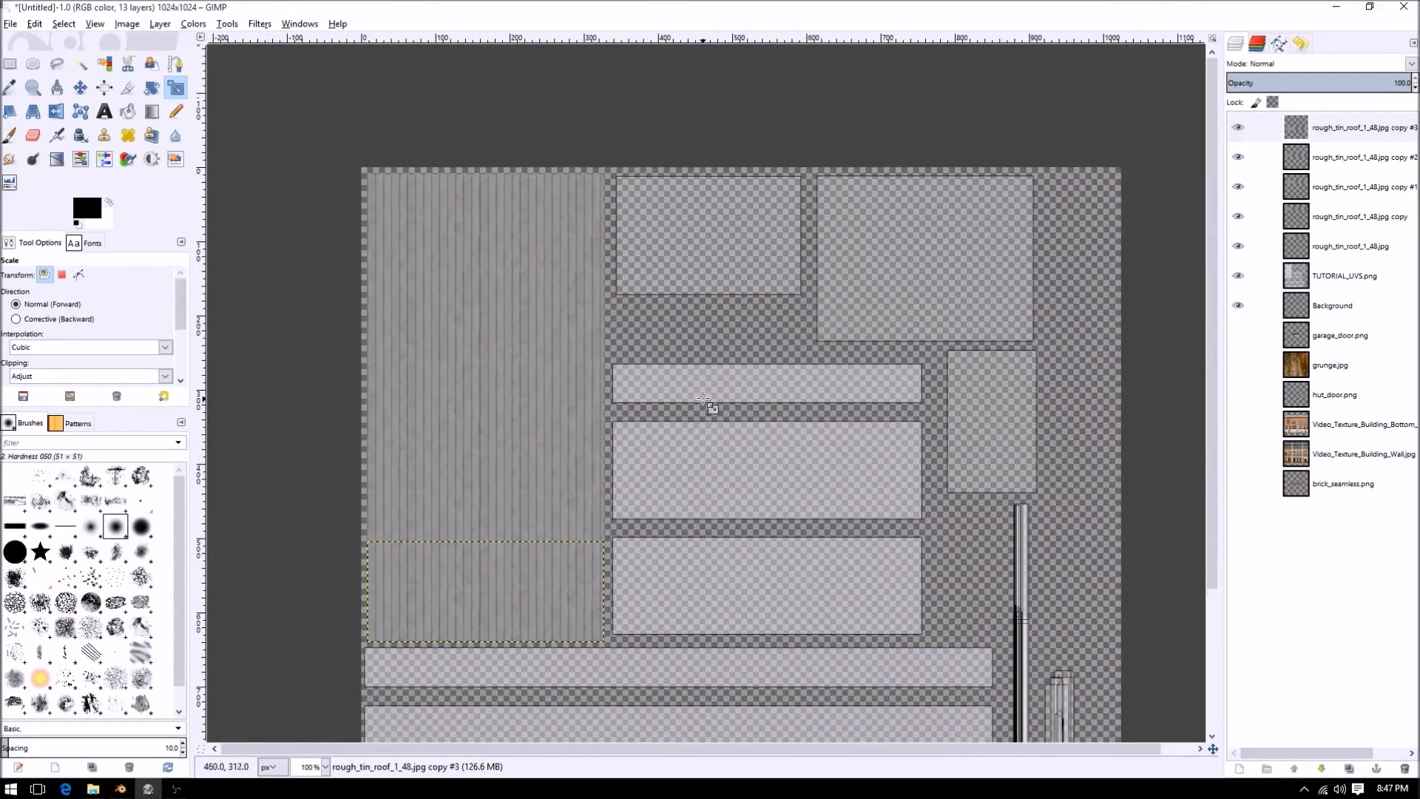
right_click(1329, 122)
key(w)
right_click(1329, 122)
key(w)
right_click(1329, 122)
key(w)
right_click(1329, 122)
key(w)
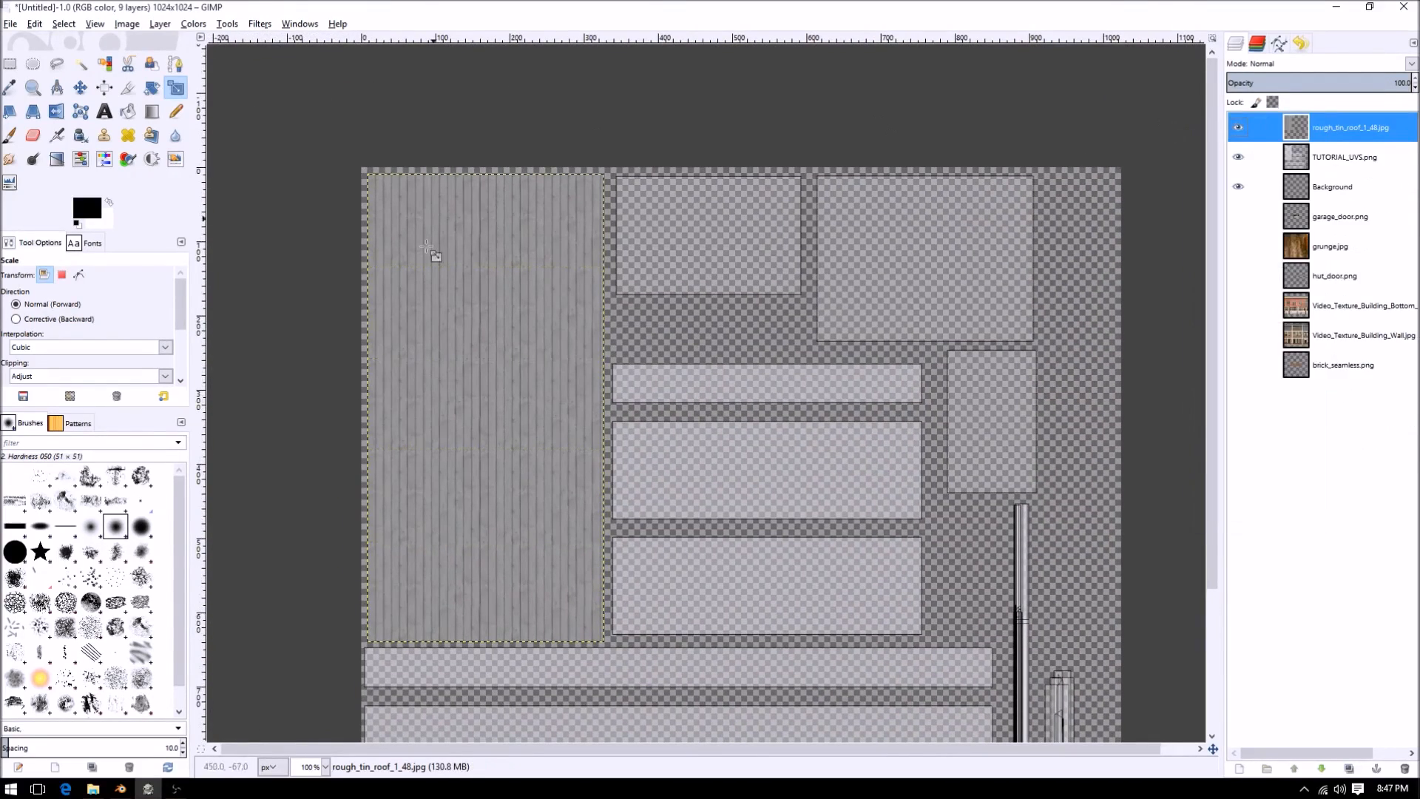
- Add a new transparent layer above the merged tin roof layer
click(159, 23)
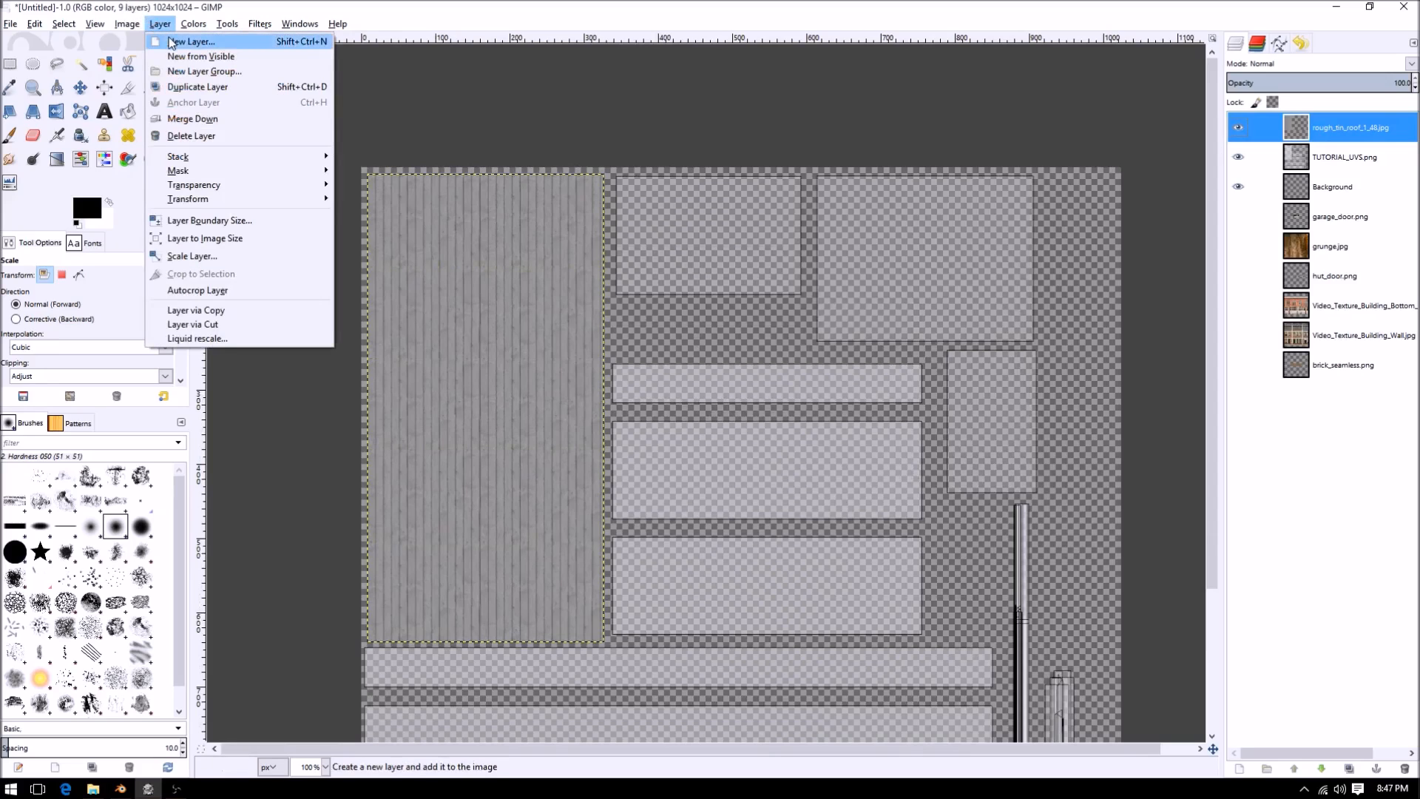
click(170, 42)
click(713, 518)
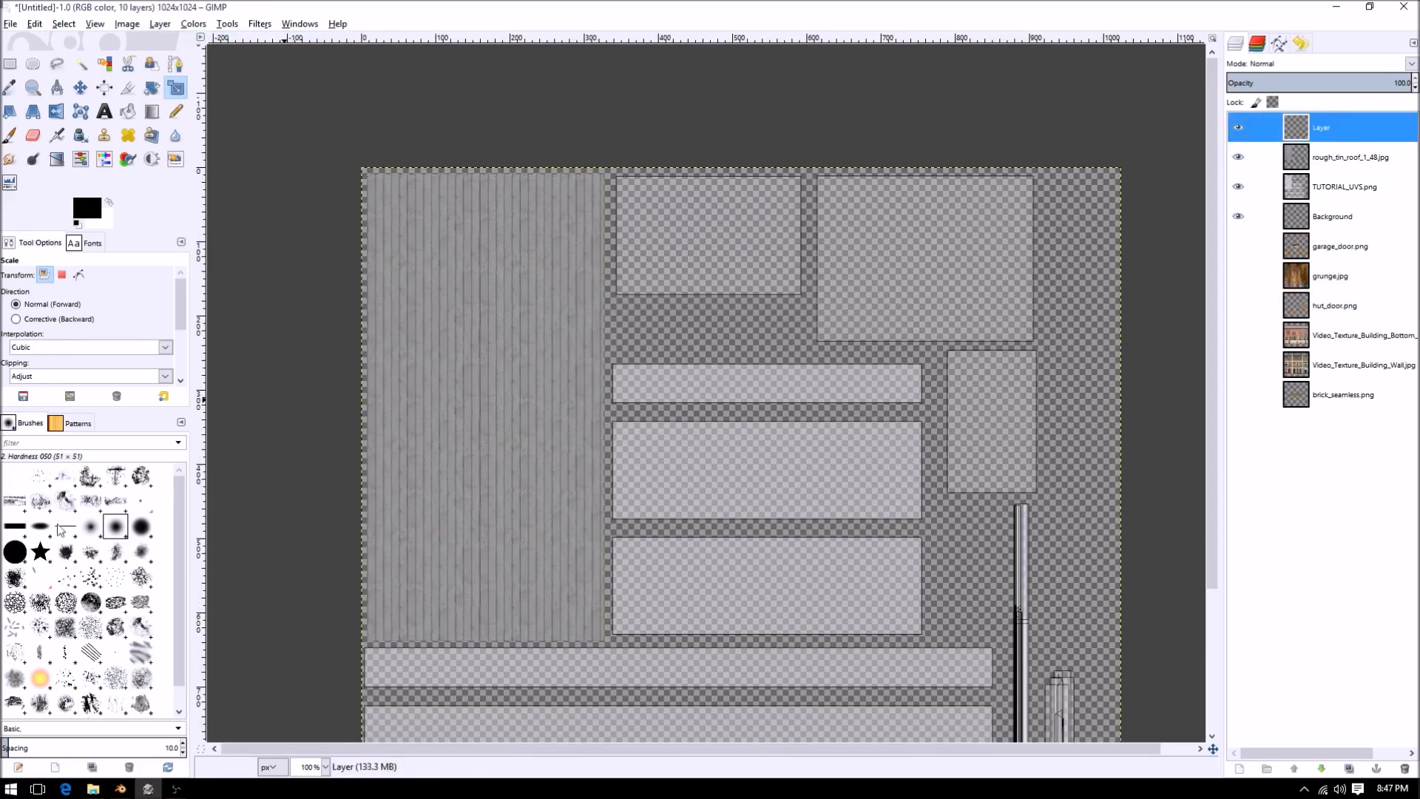
- Choose the Prowler's GBP 2-9 grunge brush for painting wear on the roof
scroll(85, 563, down, 1)
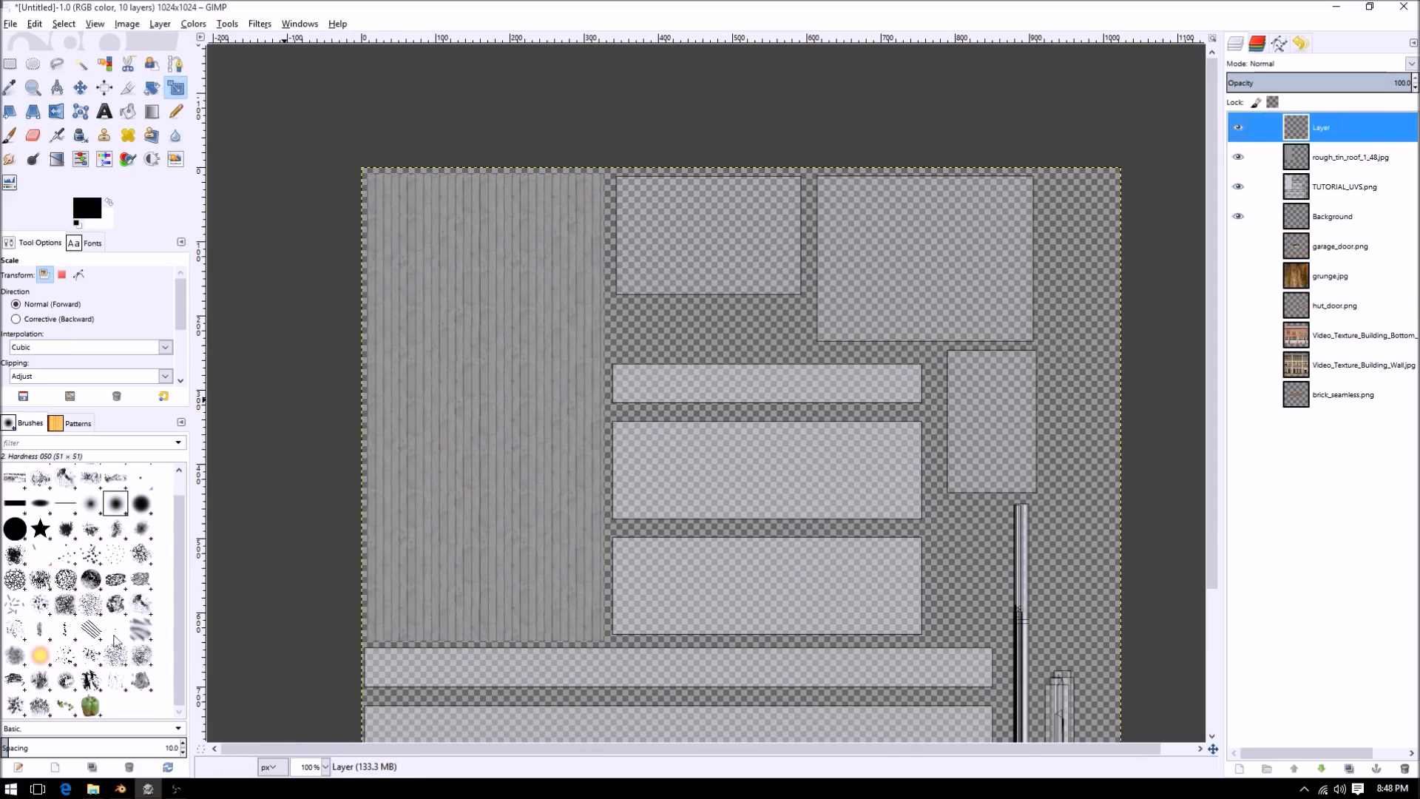
click(66, 680)
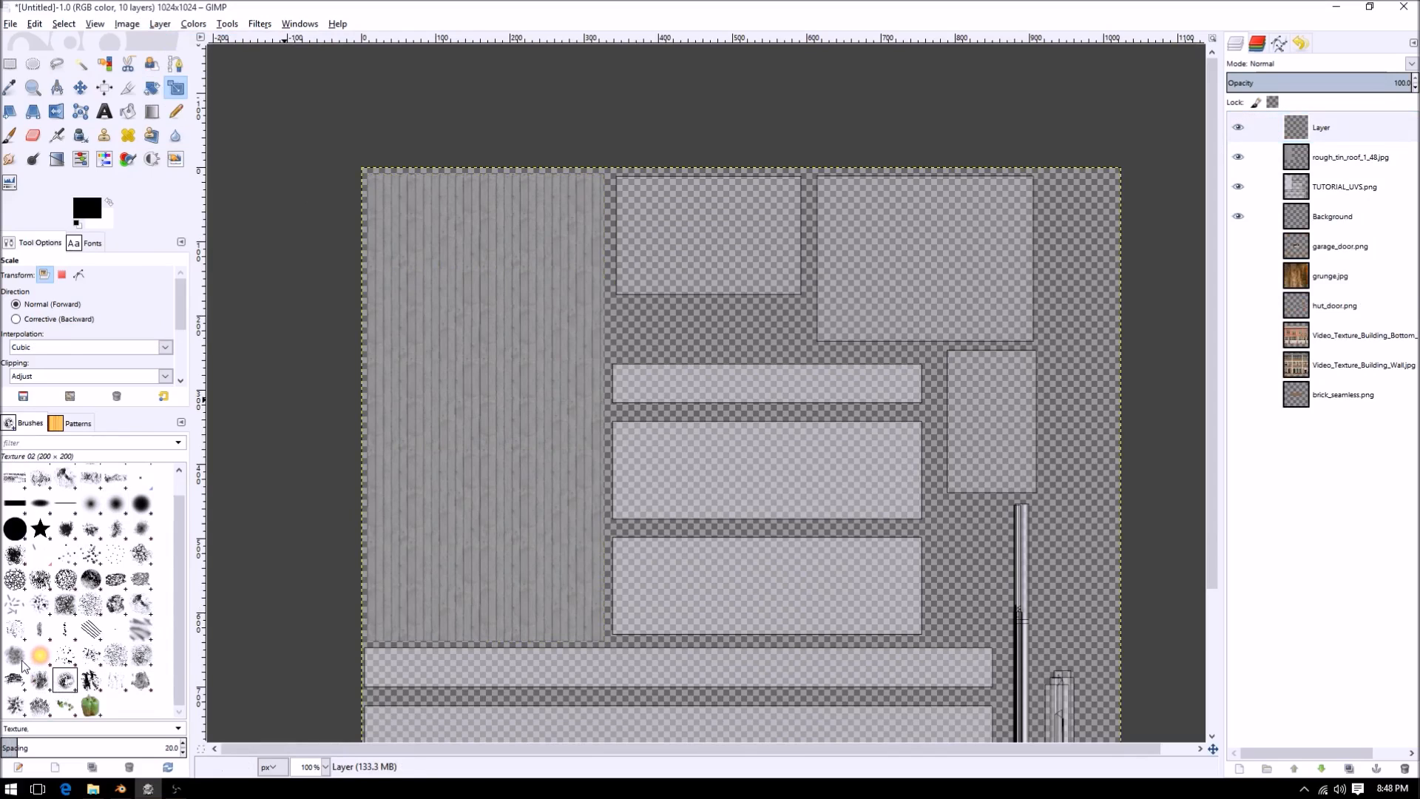
click(116, 528)
scroll(124, 531, up, 1)
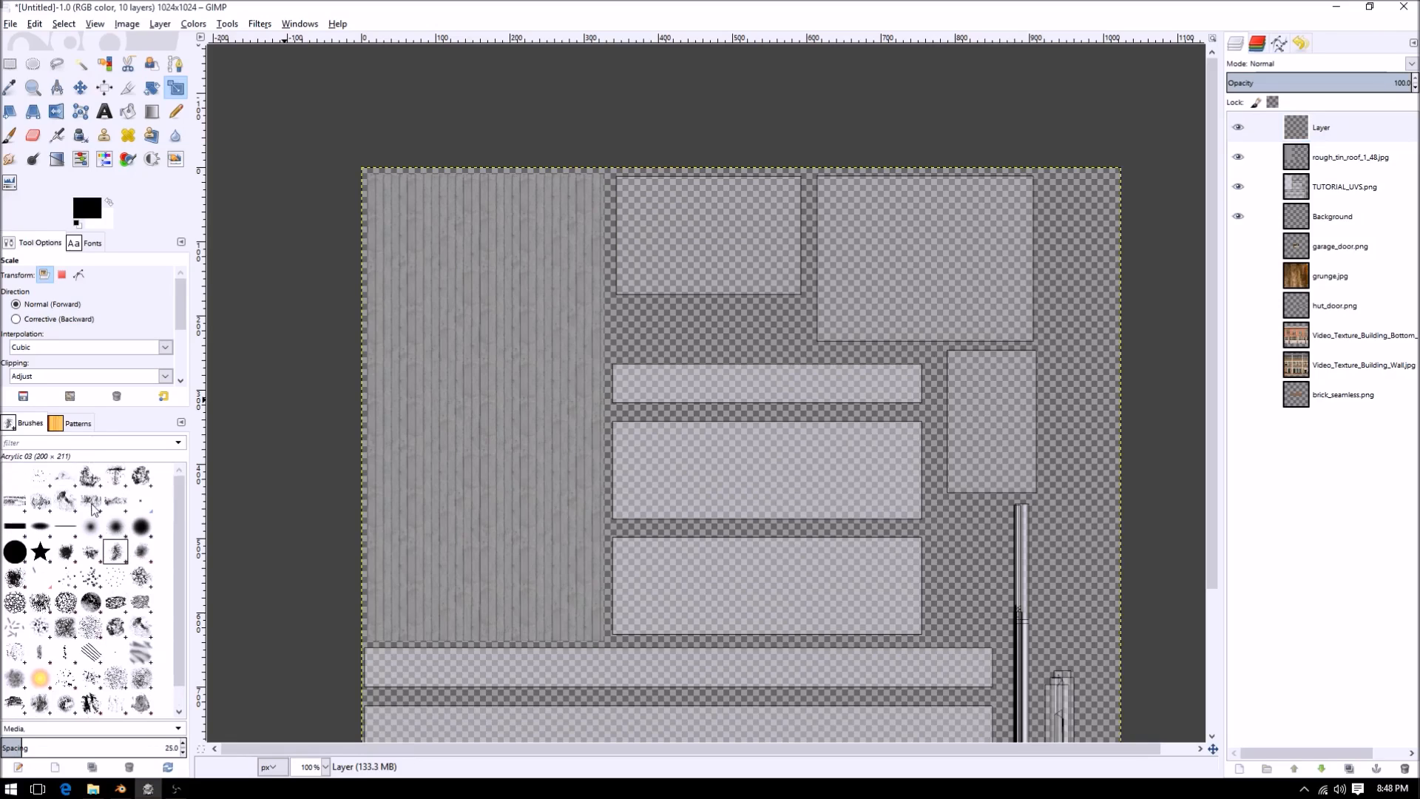
click(116, 501)
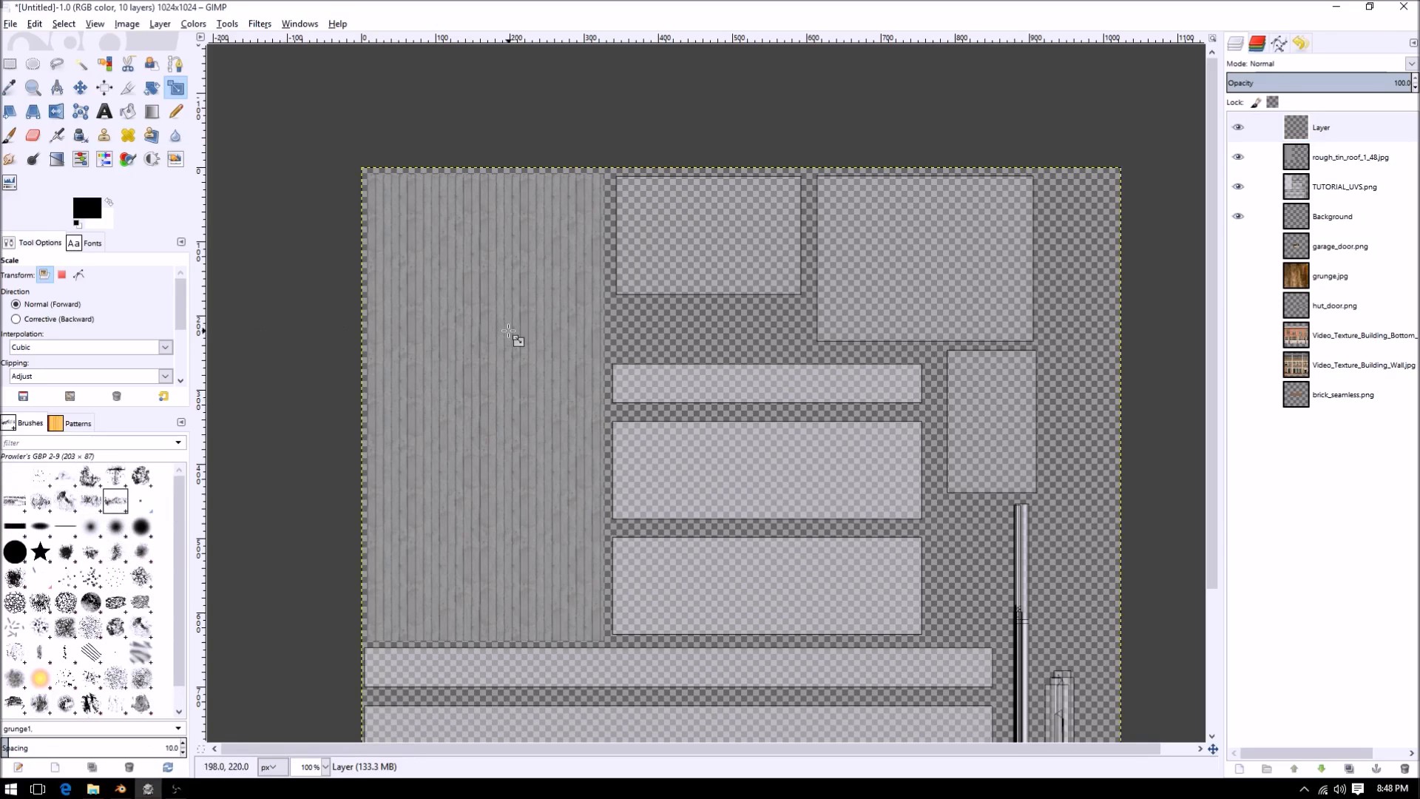
- Switch to the Airbrush tool and set its opacity to 13 and brush size to 395.61
click(176, 112)
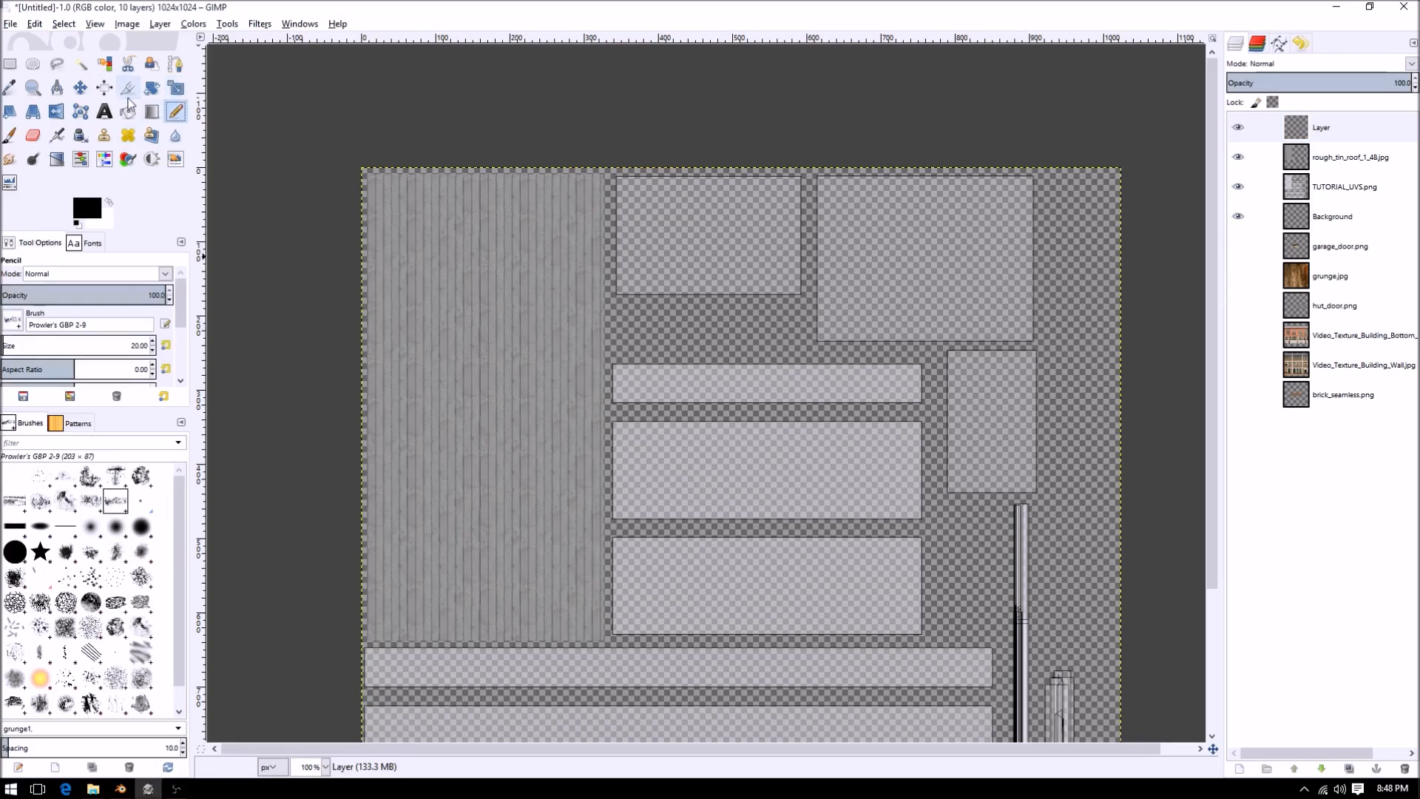
key(p)
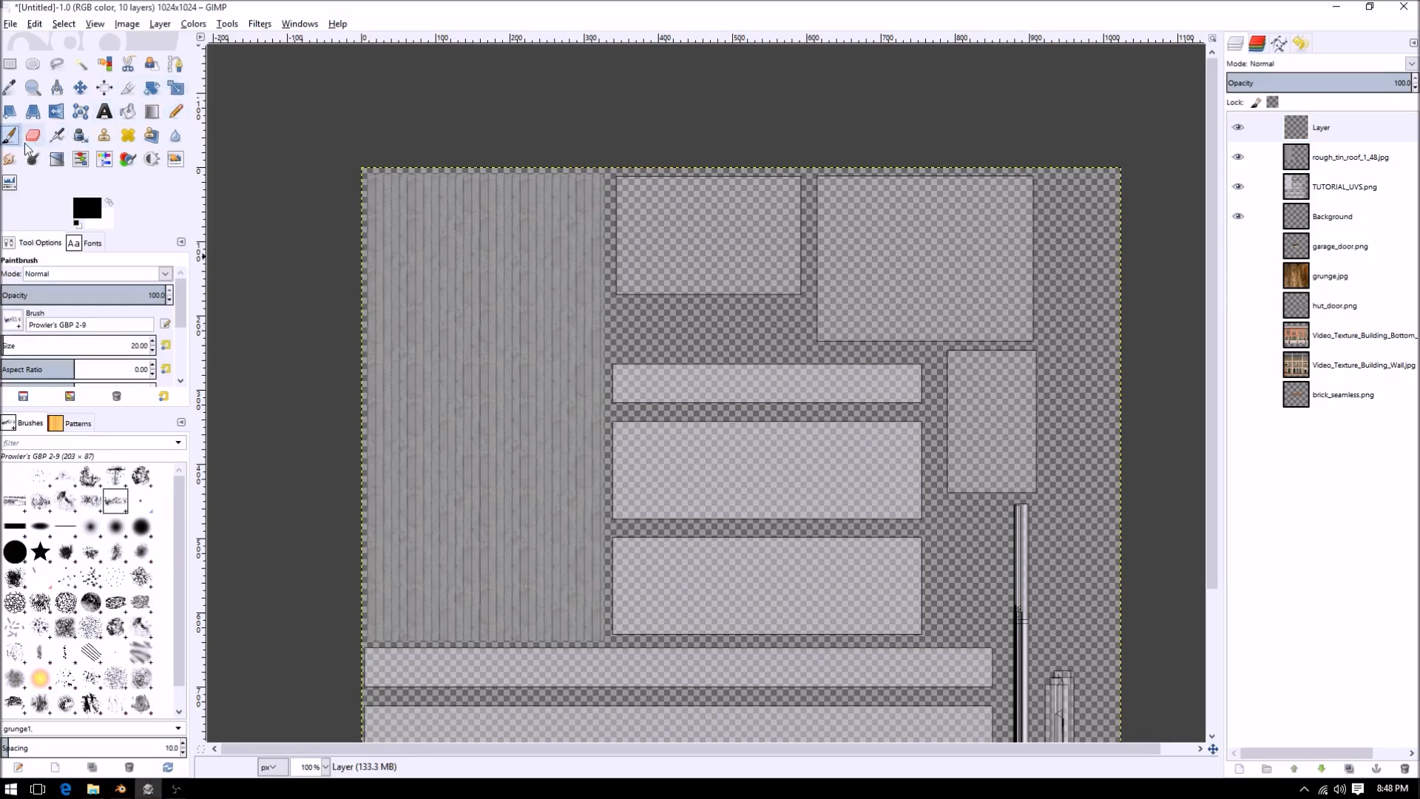
click(63, 134)
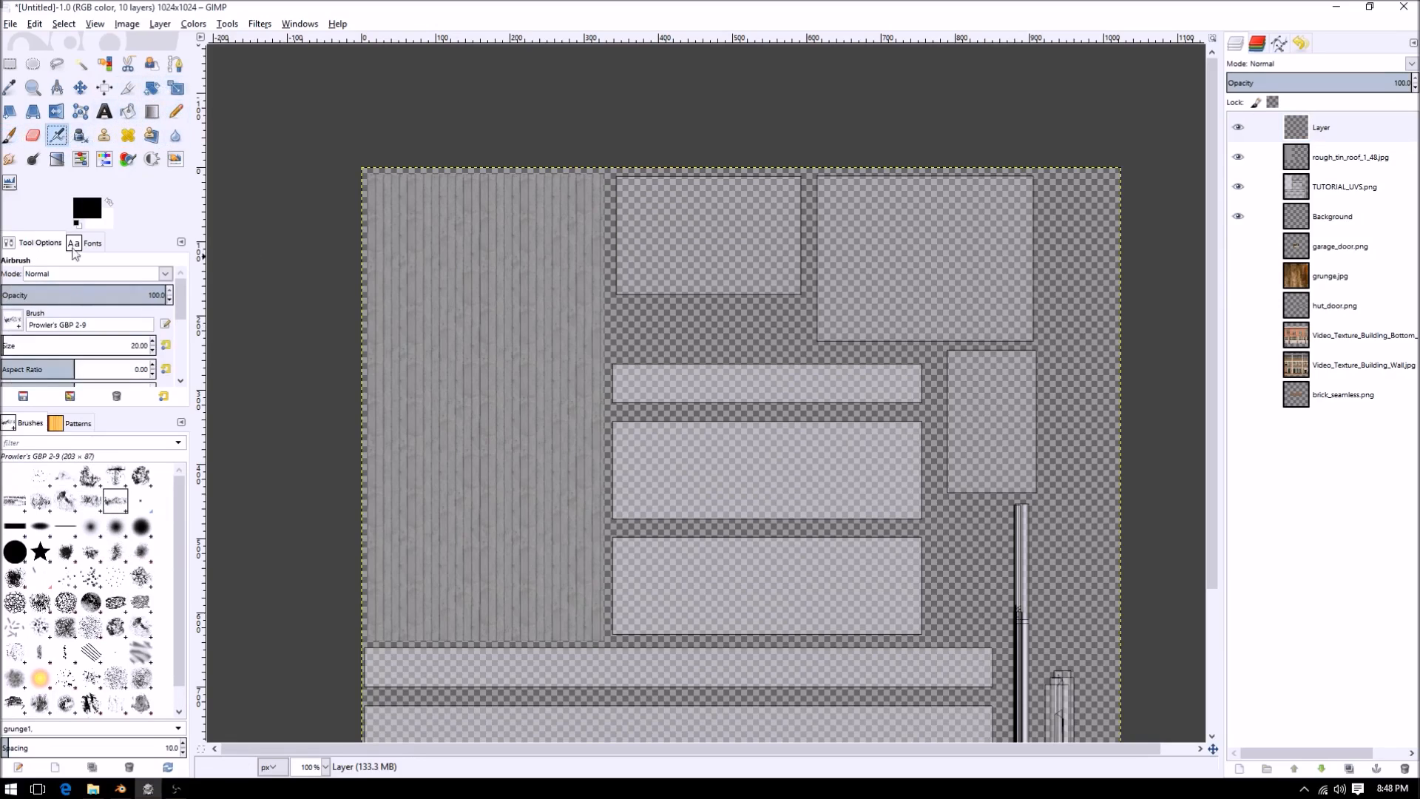
drag(51, 298, 23, 296)
click(58, 346)
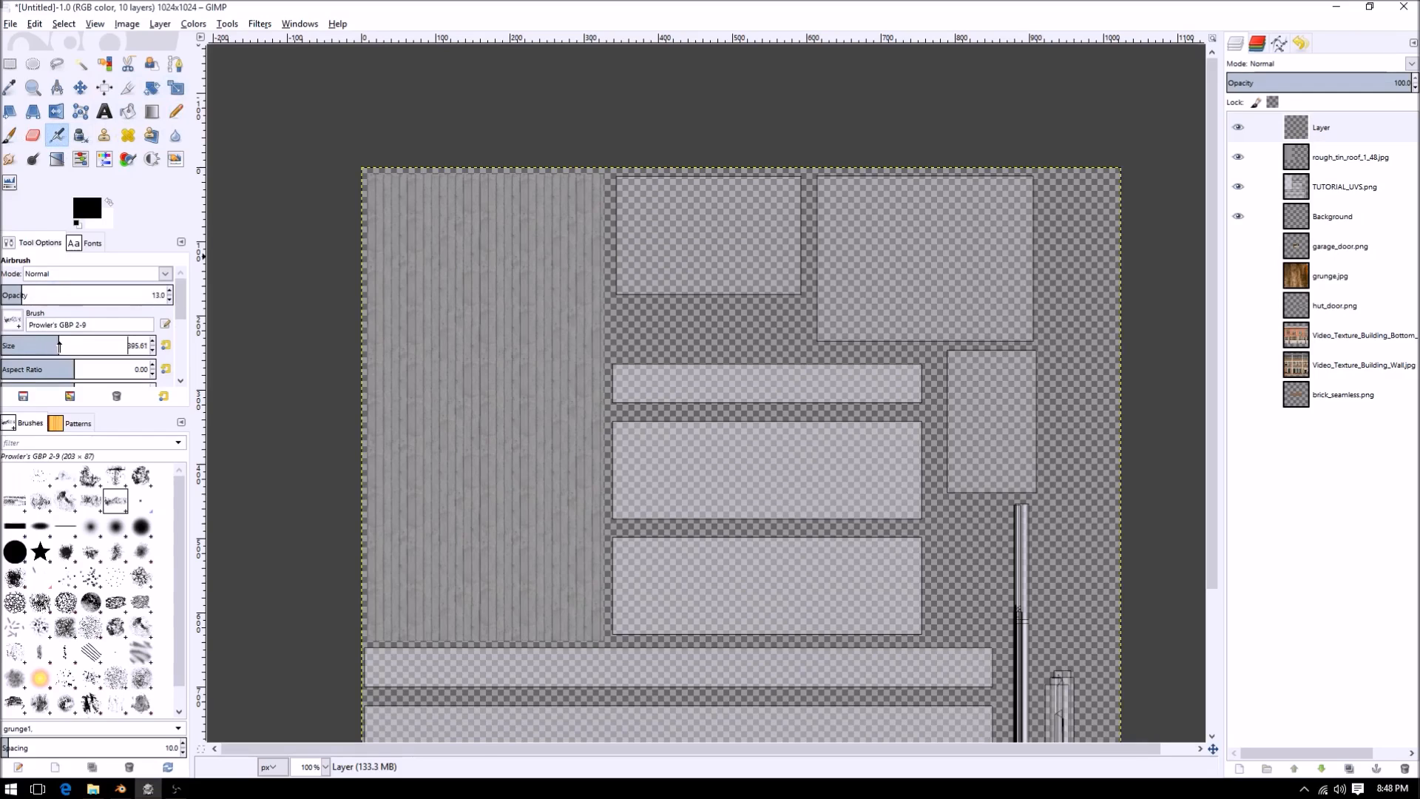
- Set the foreground colour to a dark grey by sampling the tin roof texture and lowering the colour's brightness value
click(90, 213)
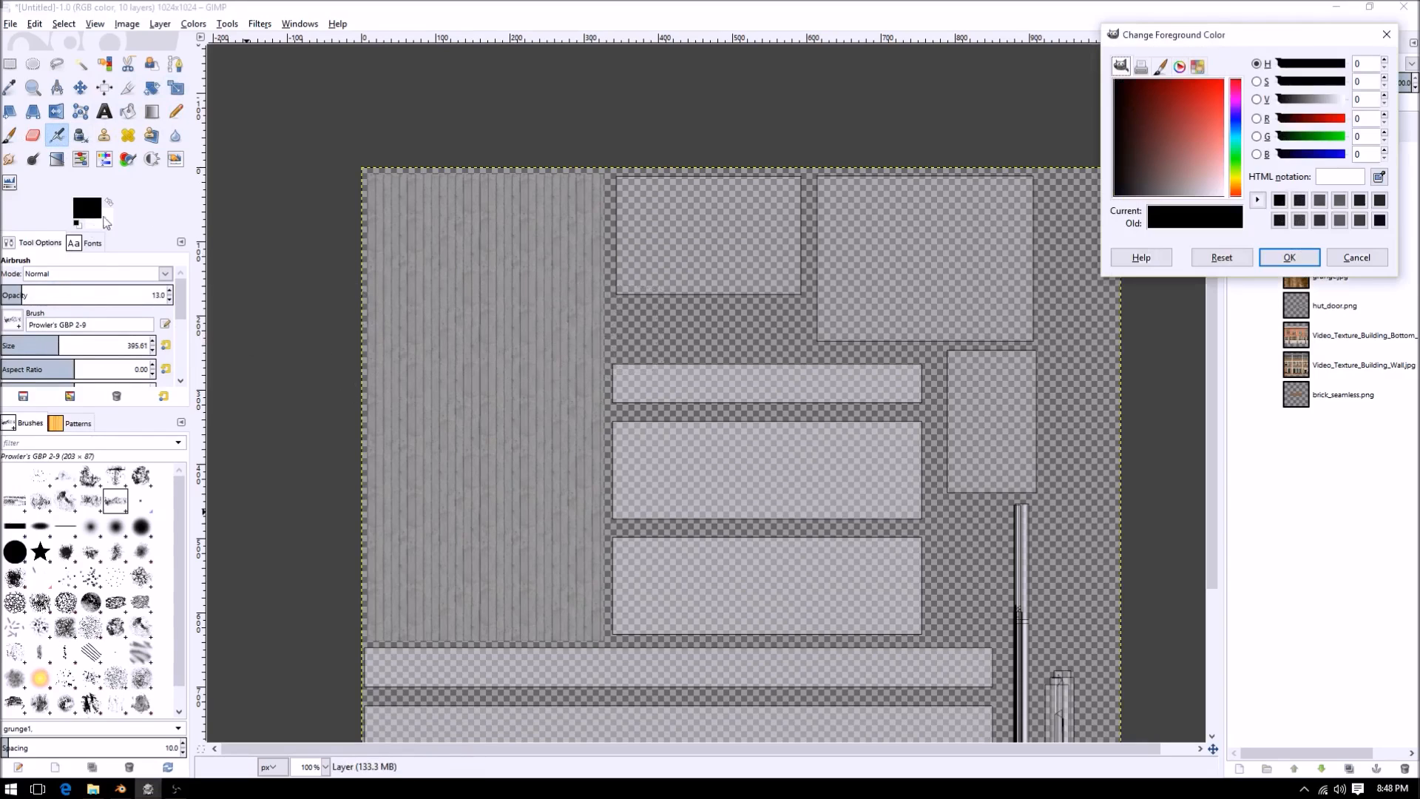
click(560, 386)
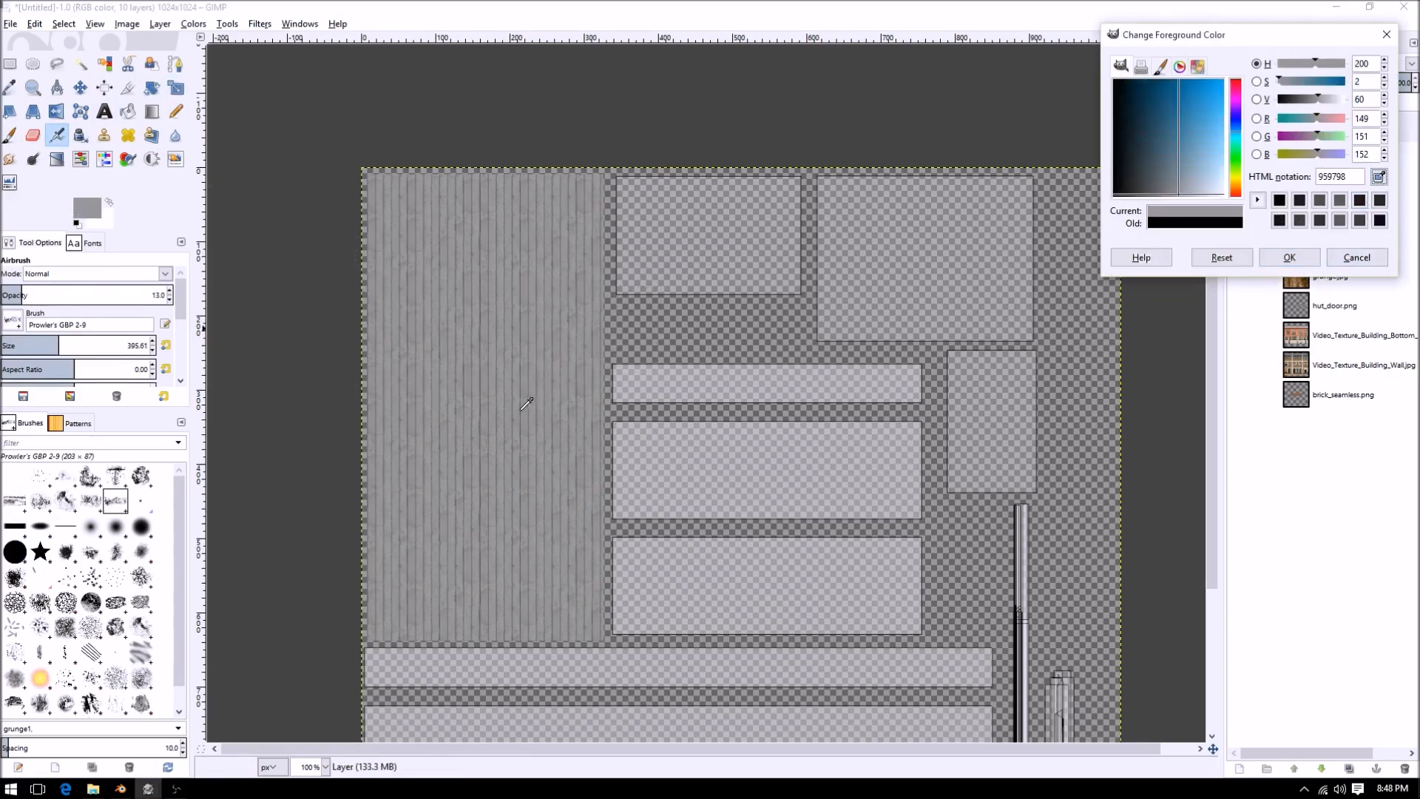
click(529, 404)
click(527, 409)
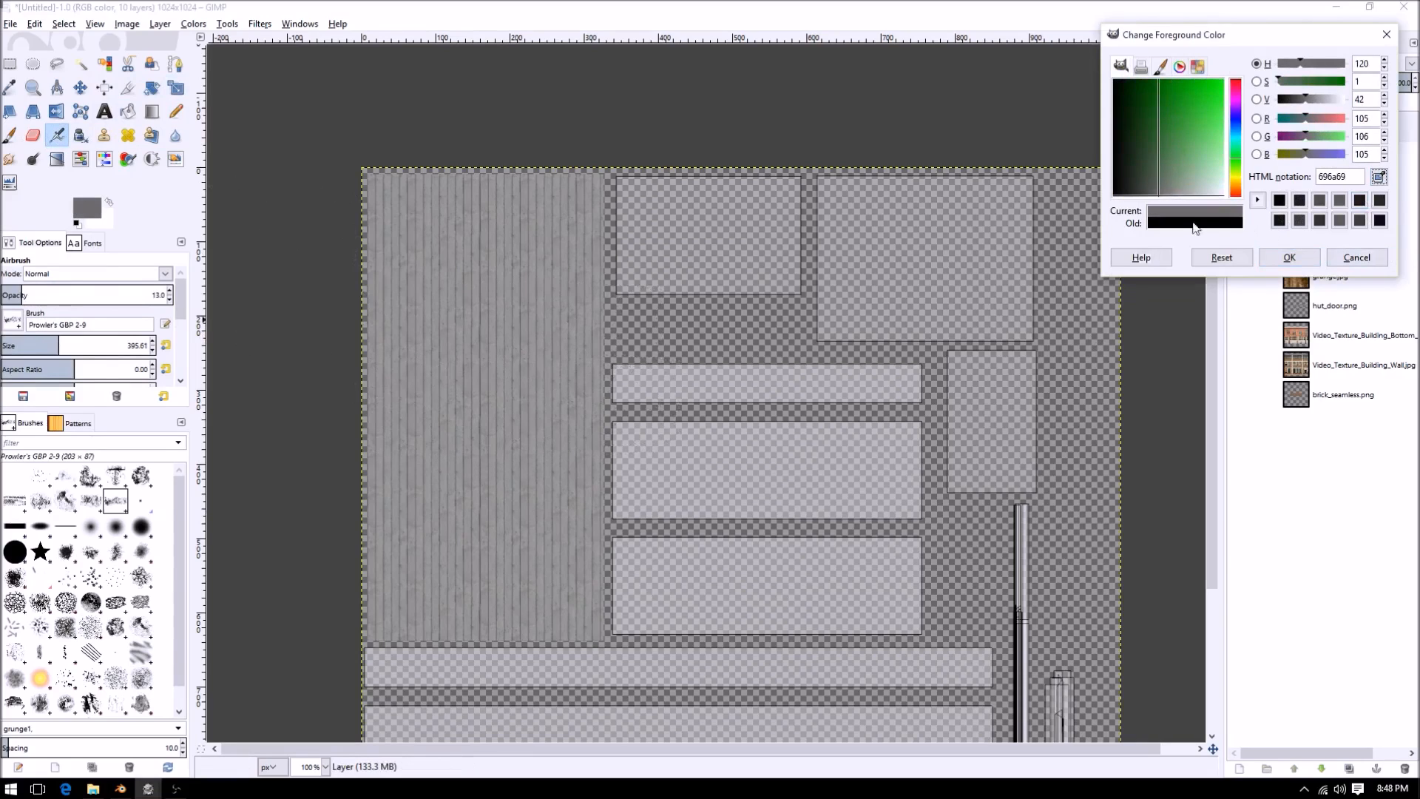
drag(1305, 100, 1294, 102)
click(1289, 258)
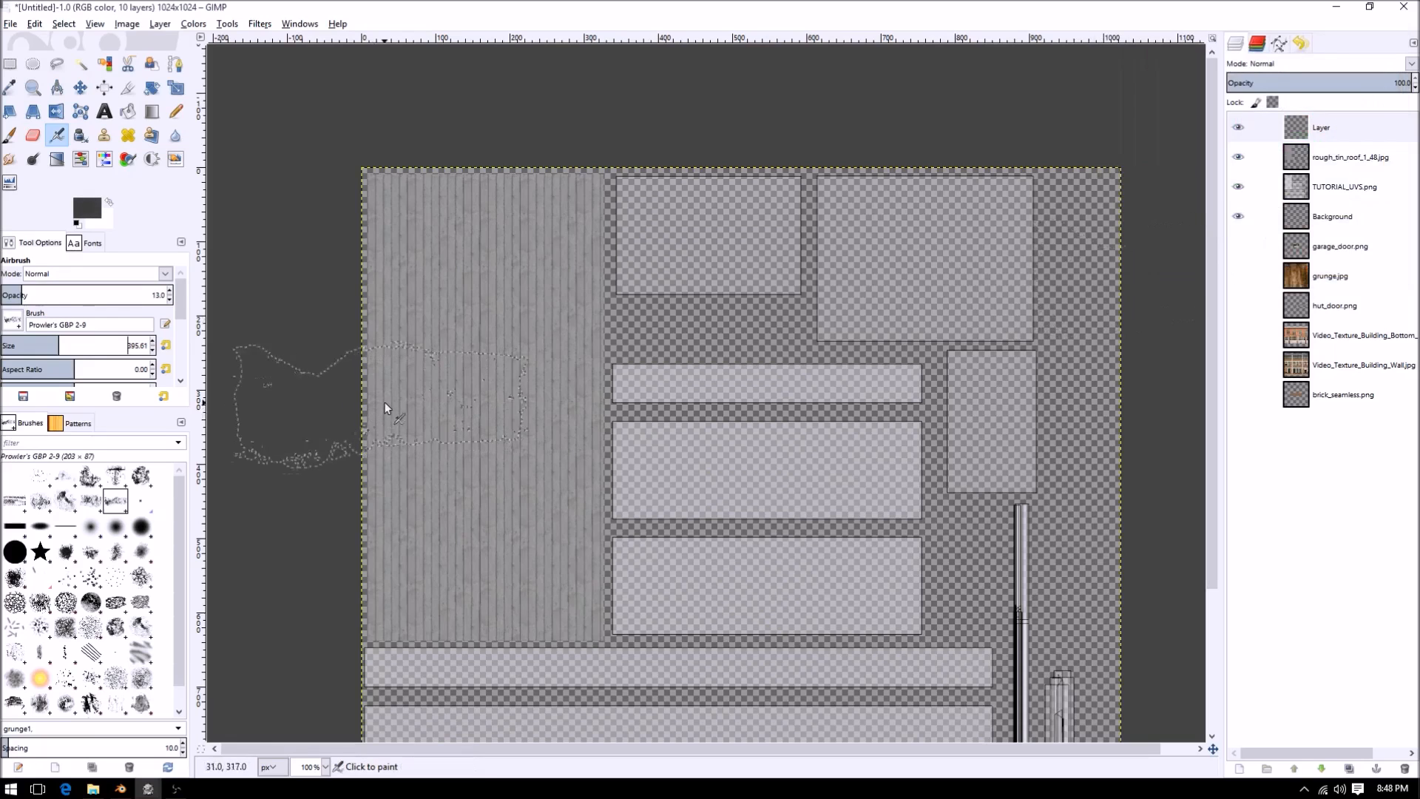
ctrl+scroll(384, 405, up, 1)
click(1269, 122)
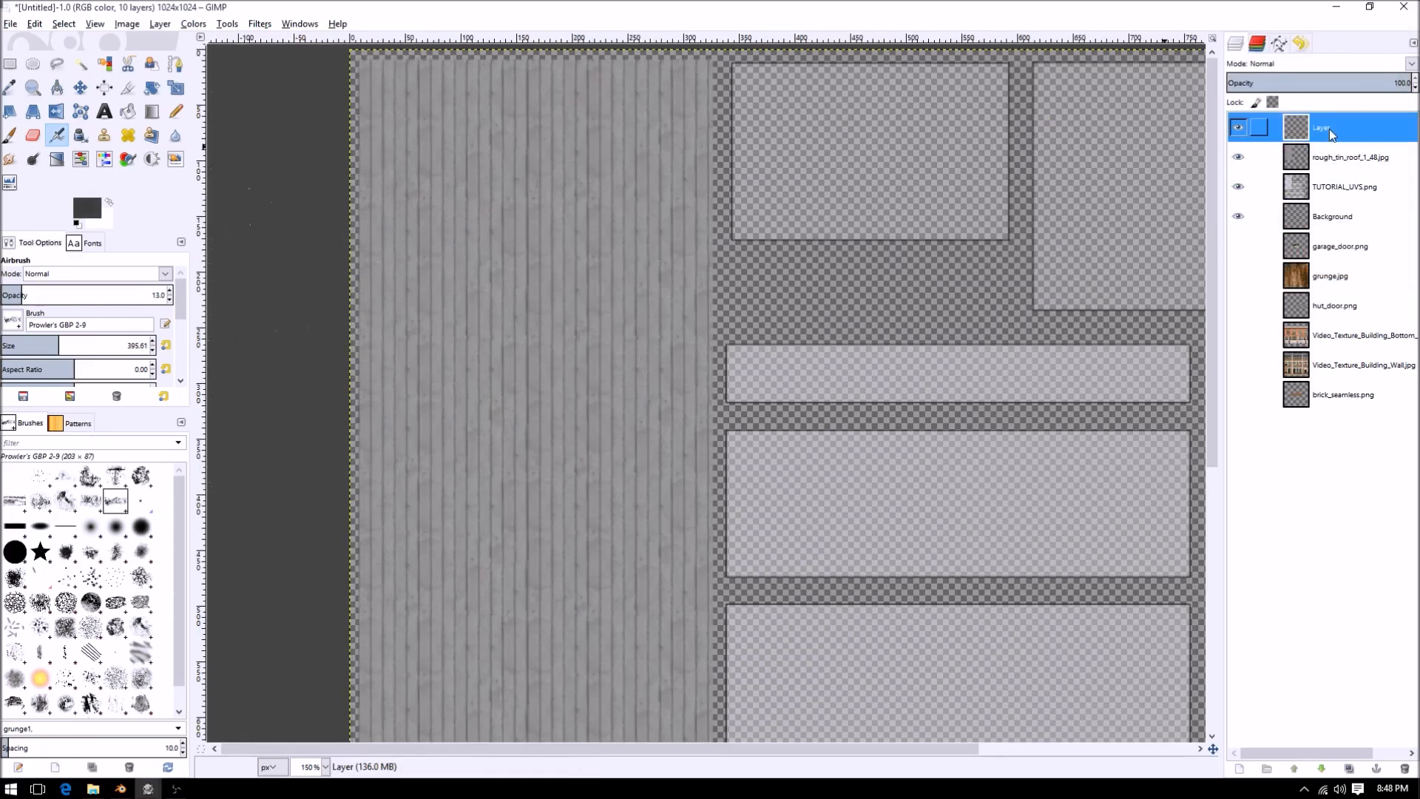
ctrl+scroll(426, 387, down, 1)
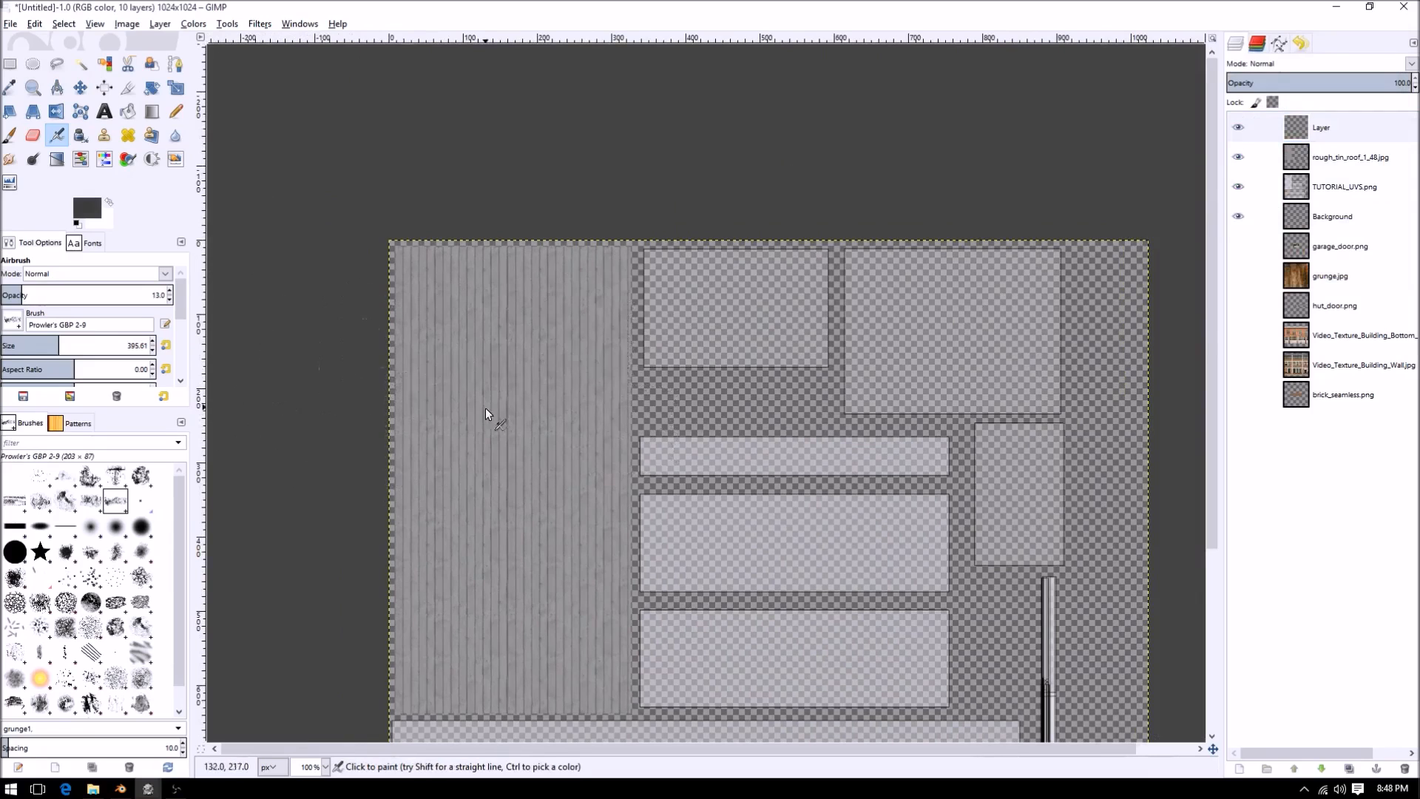
click(1334, 123)
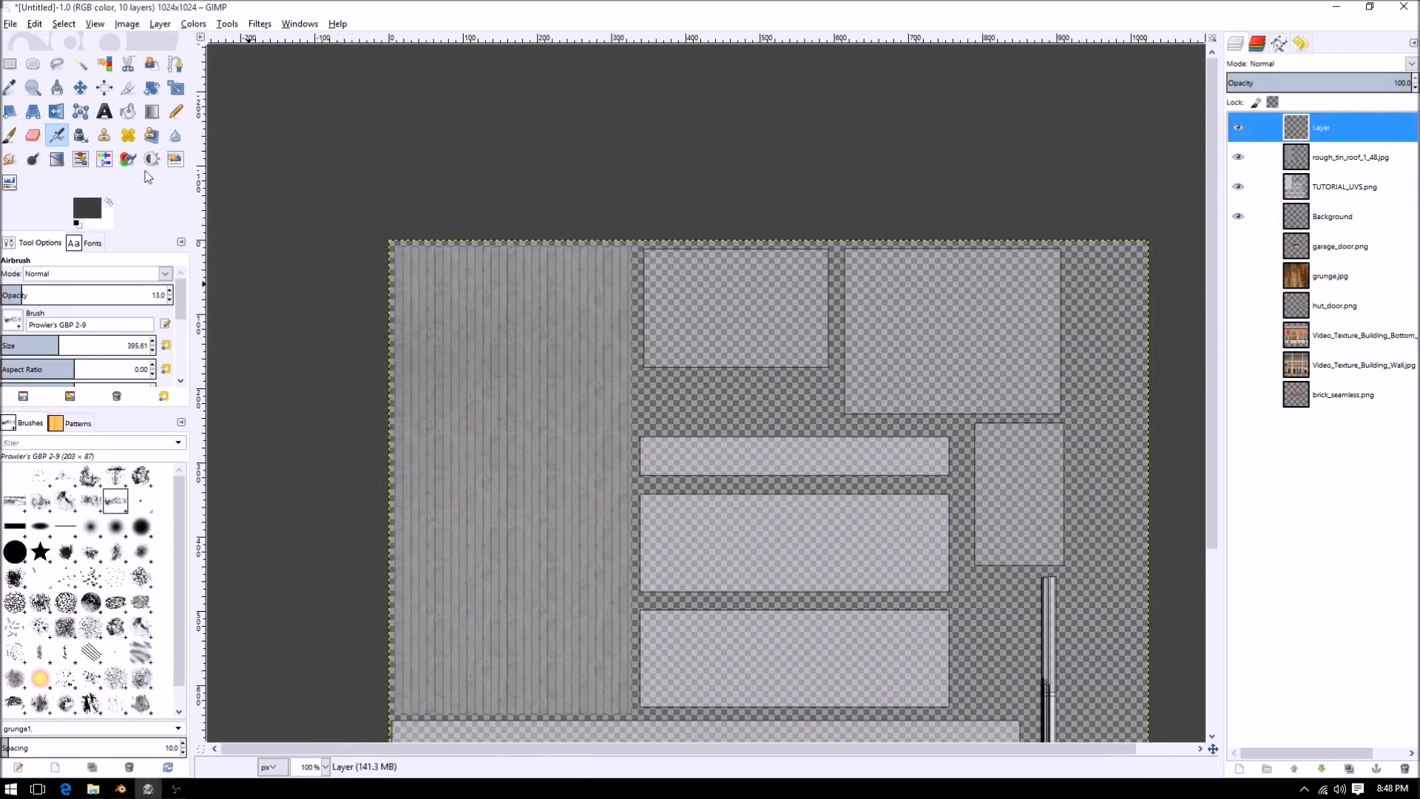
- Set the Airbrush opacity to 100 and paint dark grey grunge patches over the tin roof area
click(59, 136)
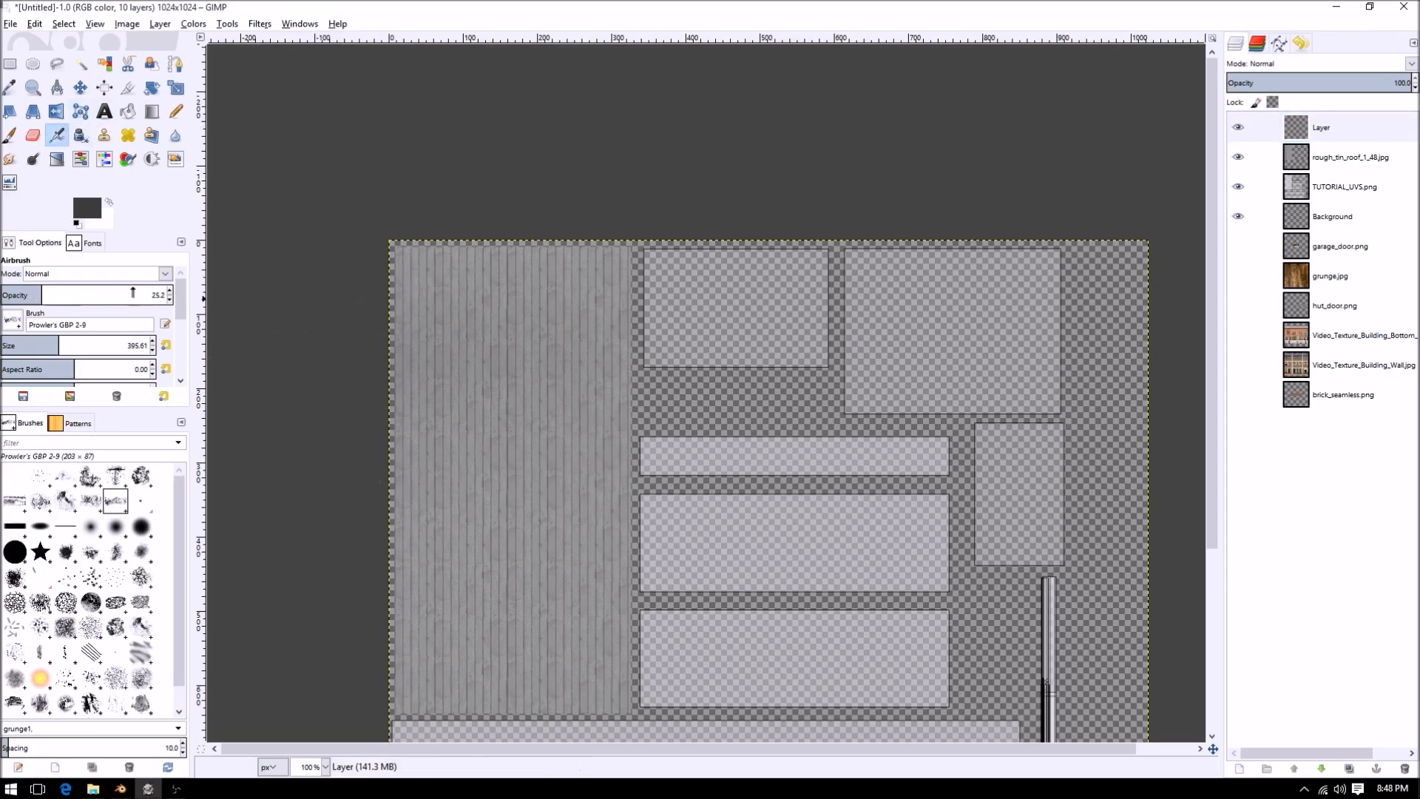
drag(114, 293, 182, 289)
mouse_move(432, 321)
mouse_down()
mouse_move(493, 392)
mouse_move(459, 416)
mouse_move(374, 664)
mouse_move(412, 626)
mouse_move(315, 386)
mouse_move(285, 374)
mouse_move(276, 546)
mouse_move(264, 476)
mouse_move(294, 230)
mouse_up()
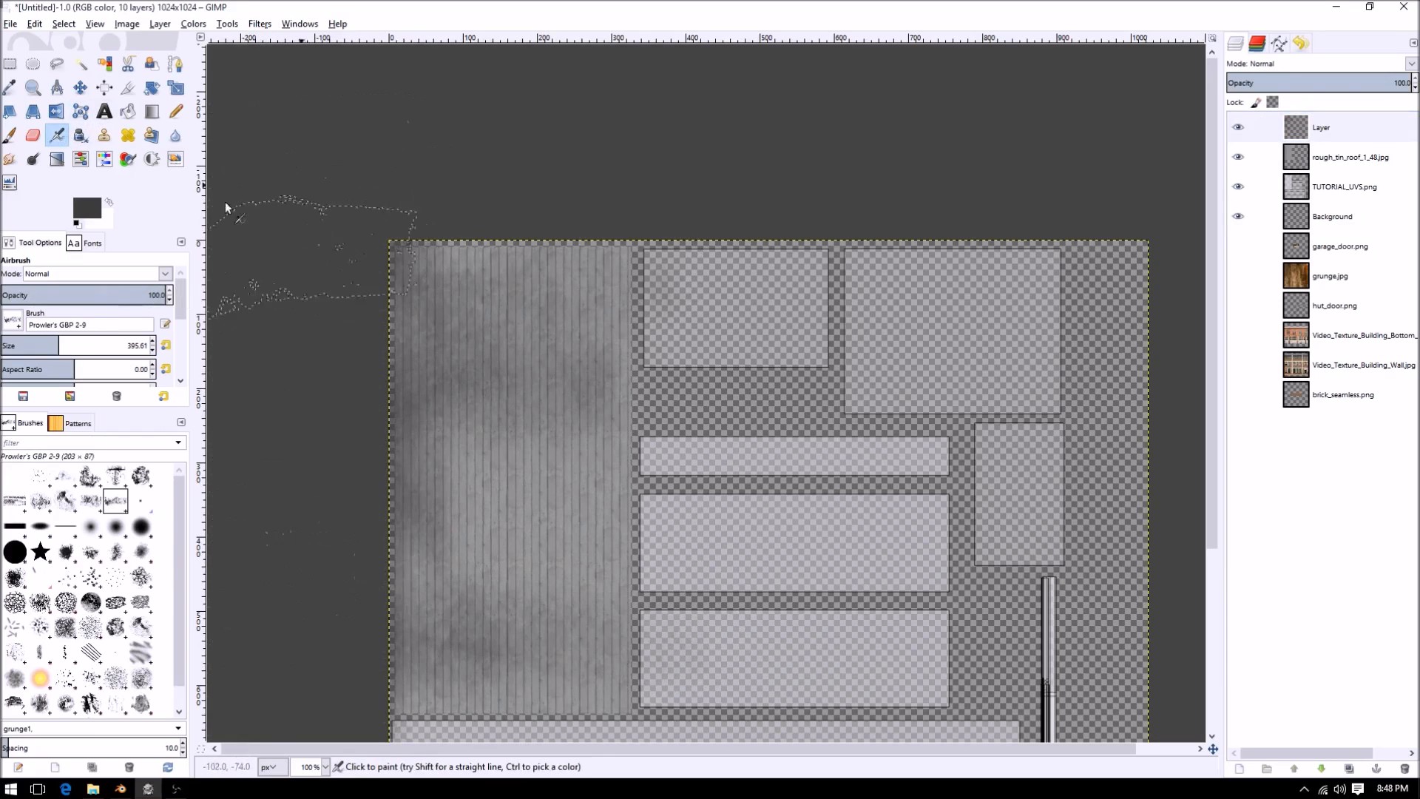
mouse_move(685, 677)
mouse_down()
mouse_move(725, 636)
mouse_move(717, 695)
mouse_up()
- Delete the grey overspray beside and below the tin roof from the grunge layer using rectangular selections, and clear the selection
middle_drag(995, 497, 926, 345)
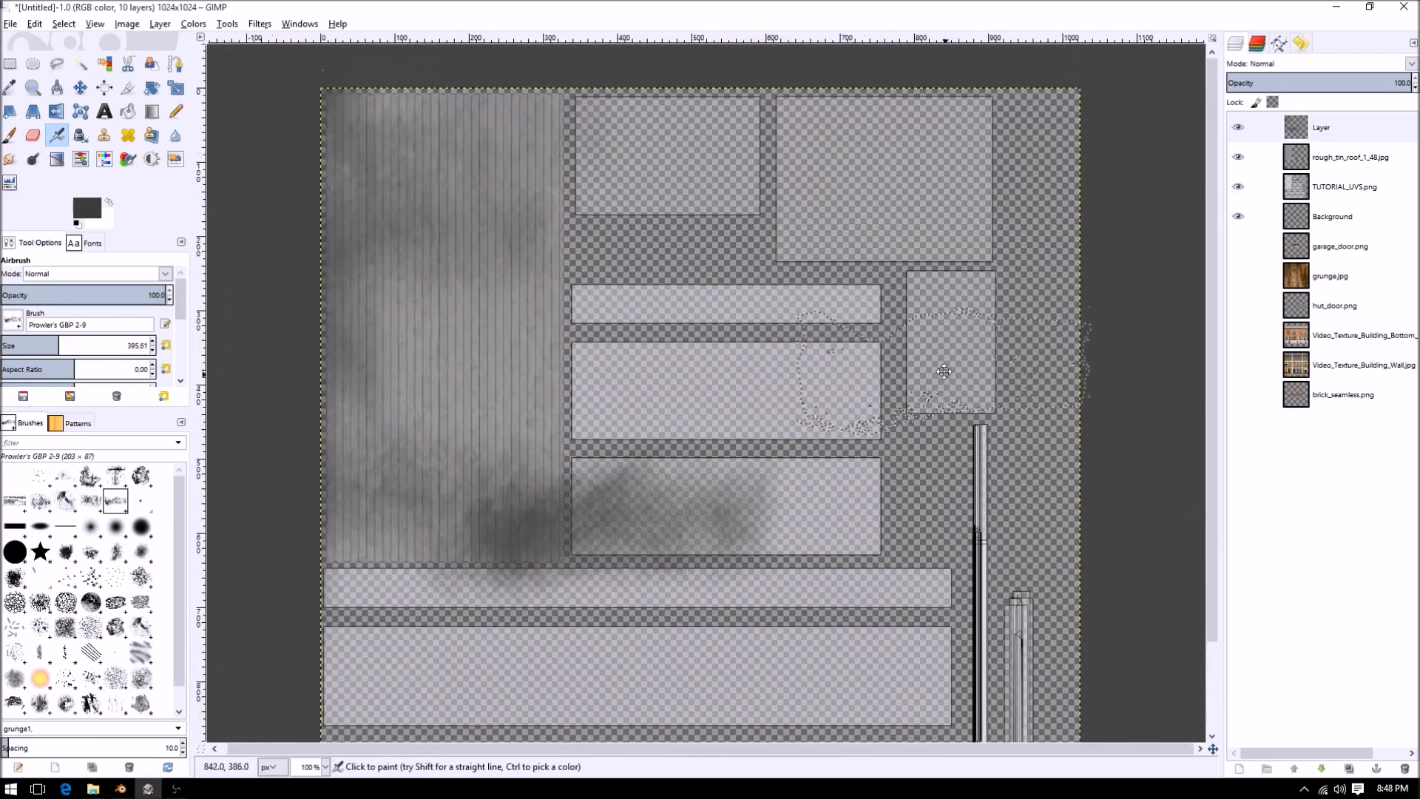
click(10, 64)
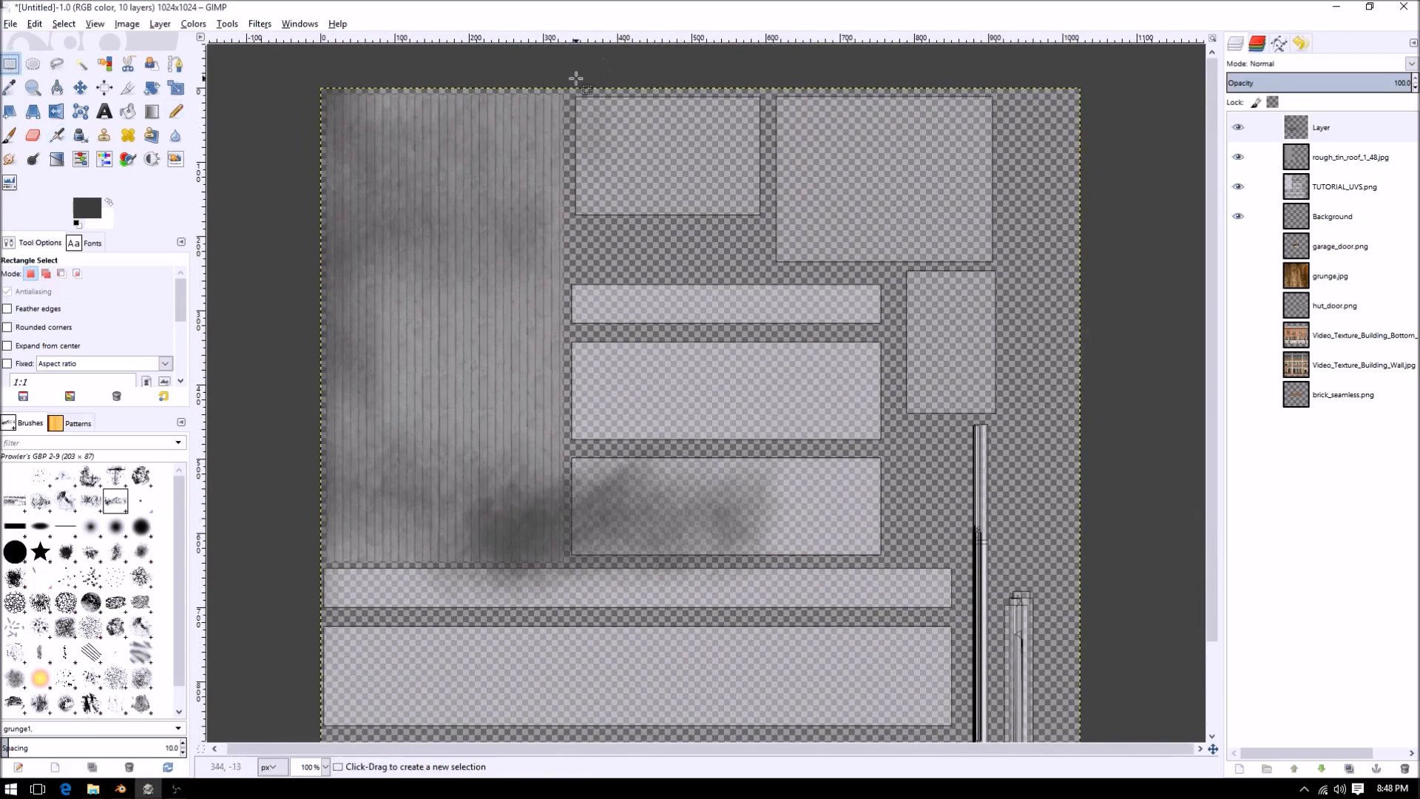
drag(565, 77, 1113, 673)
drag(318, 564, 1052, 769)
key(Delete)
click(243, 248)
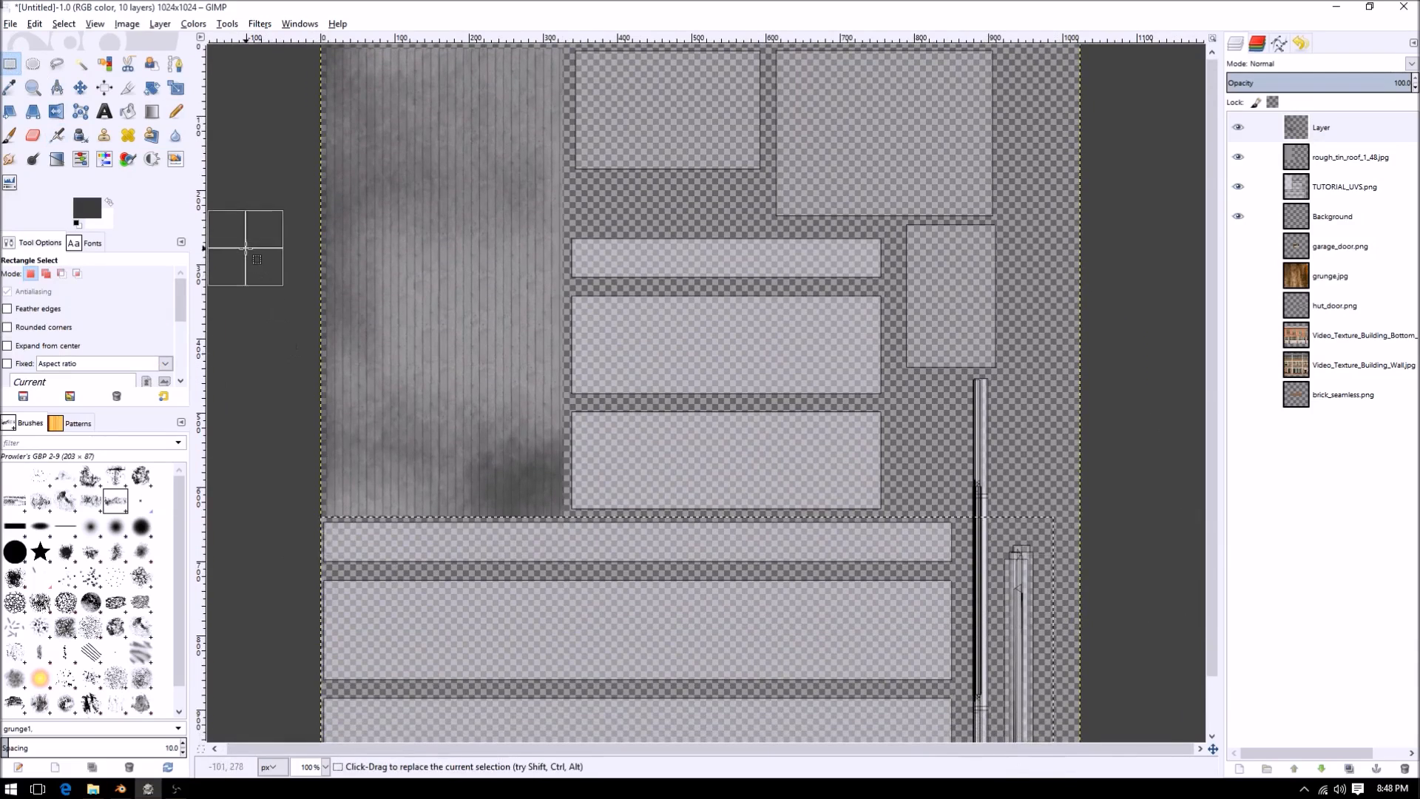
scroll(680, 396, up, 3)
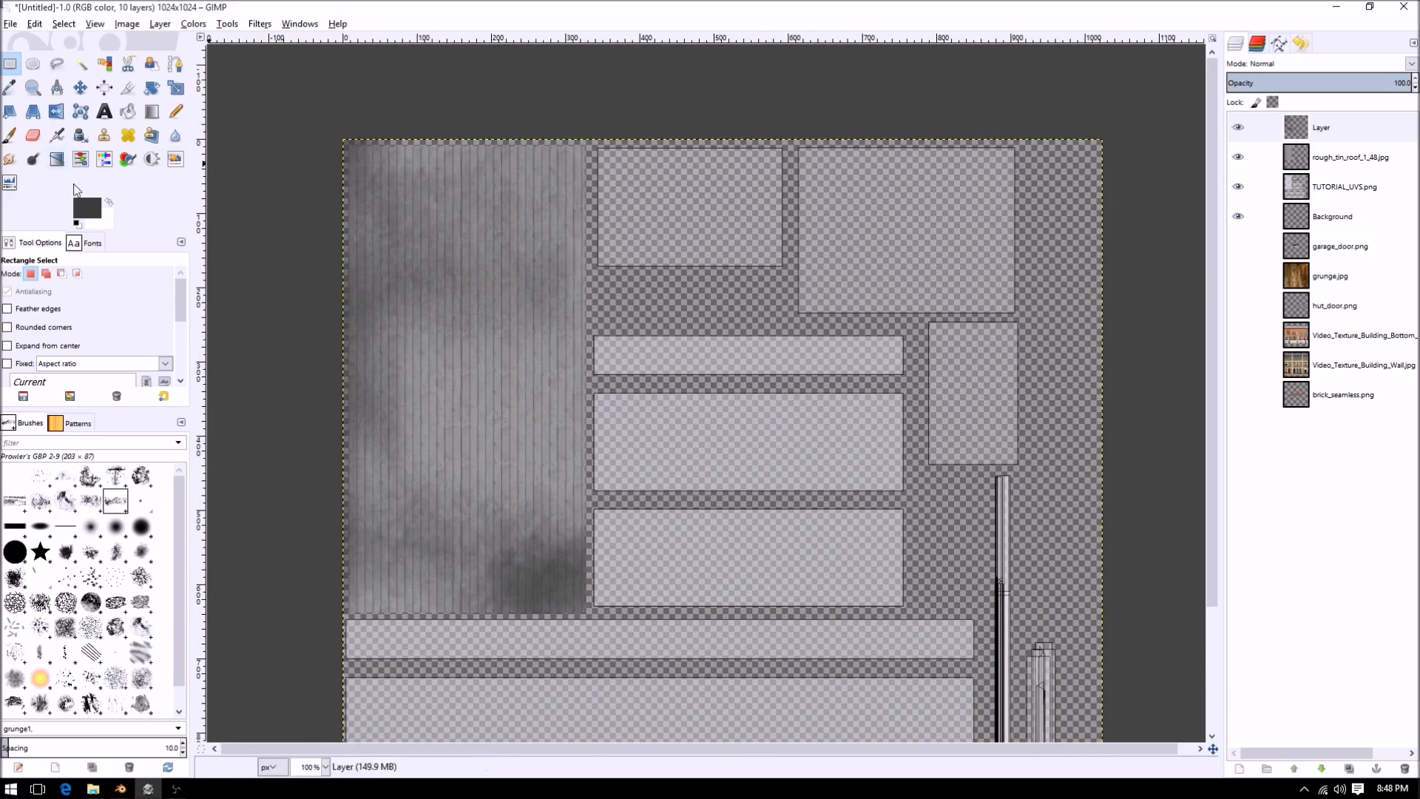
- Change the foreground colour to a dark greenish grey
click(83, 214)
drag(1163, 156, 1158, 186)
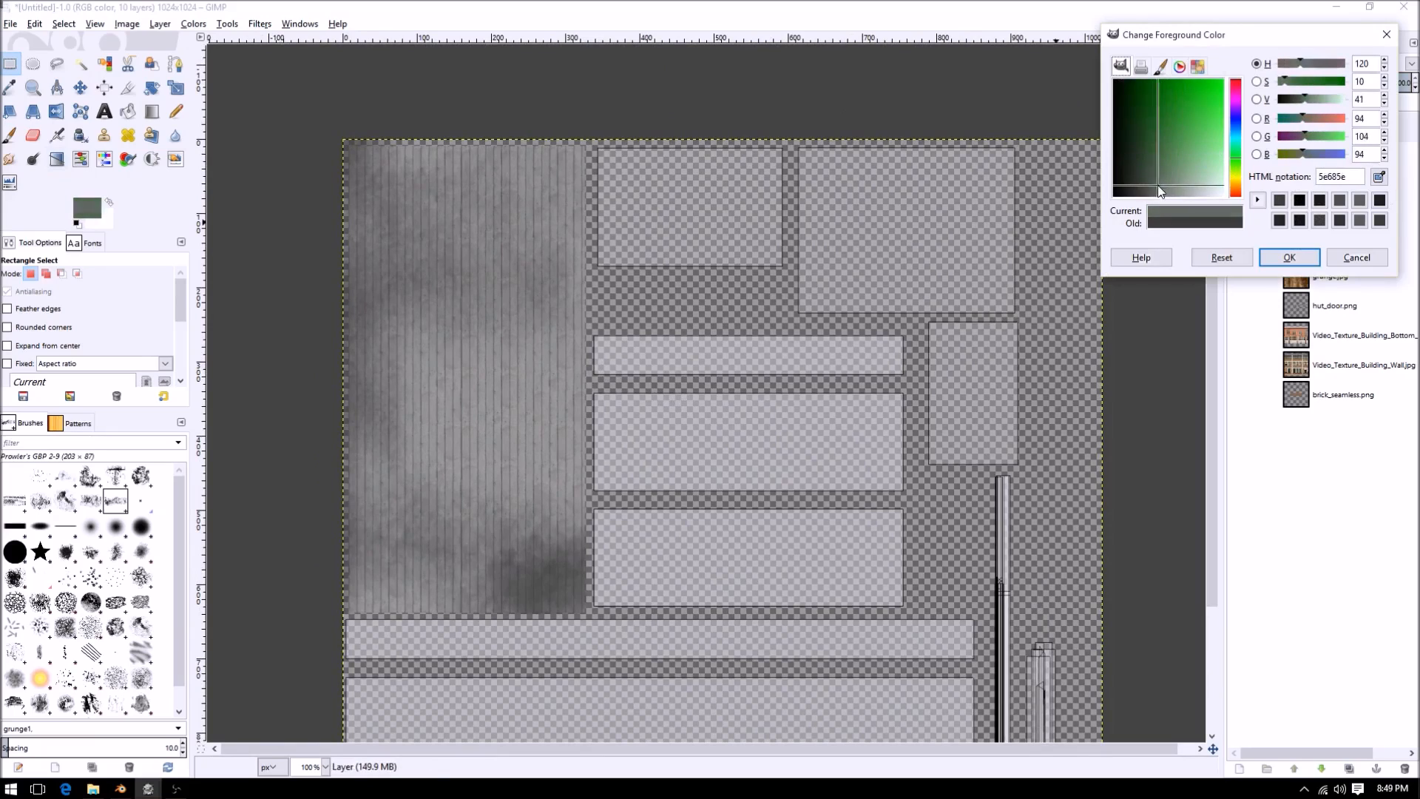
click(1278, 260)
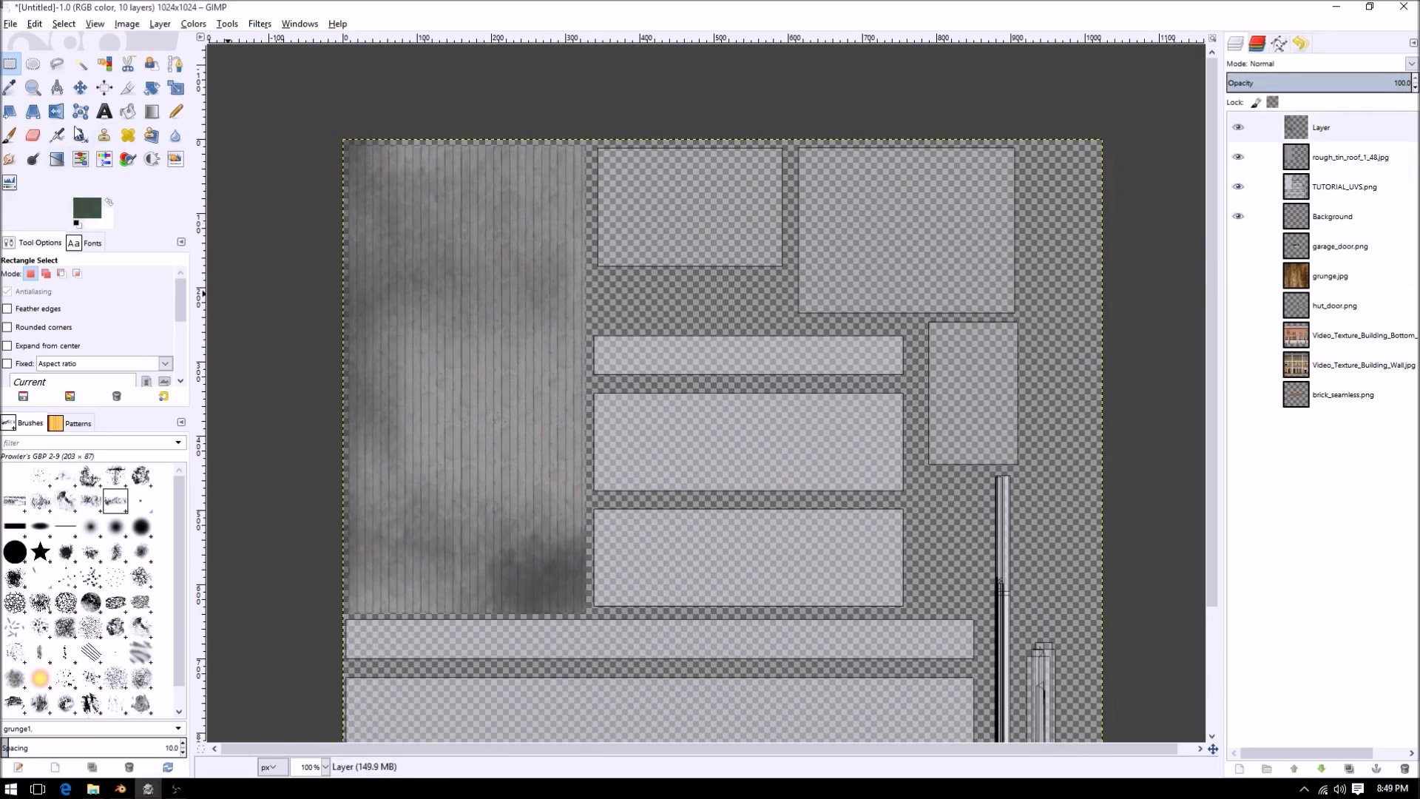
- Set the Airbrush opacity to 77.1 and paint greenish-grey grunge patches over the tin roof
click(57, 135)
drag(157, 294, 127, 294)
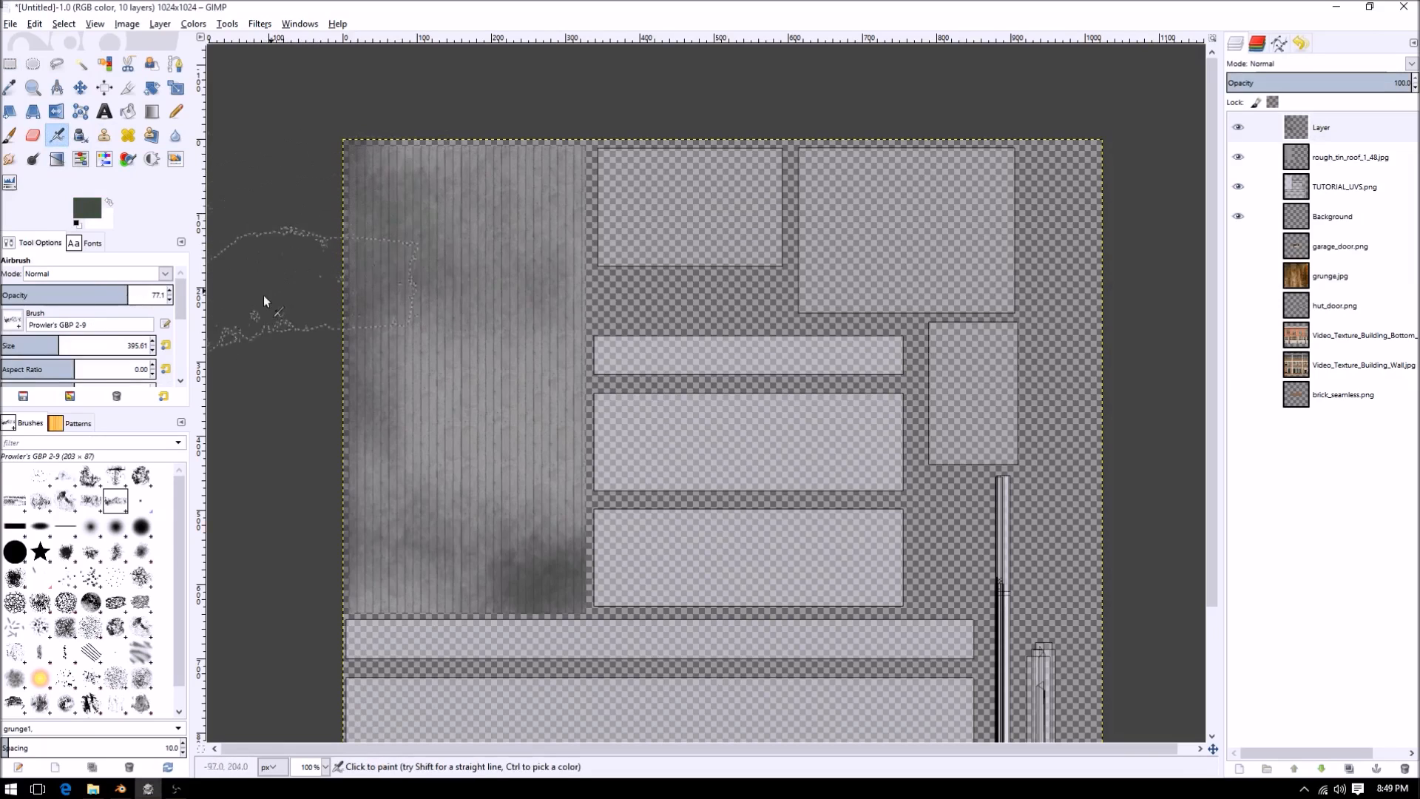
mouse_move(566, 646)
mouse_down()
mouse_move(571, 575)
mouse_move(472, 593)
mouse_up()
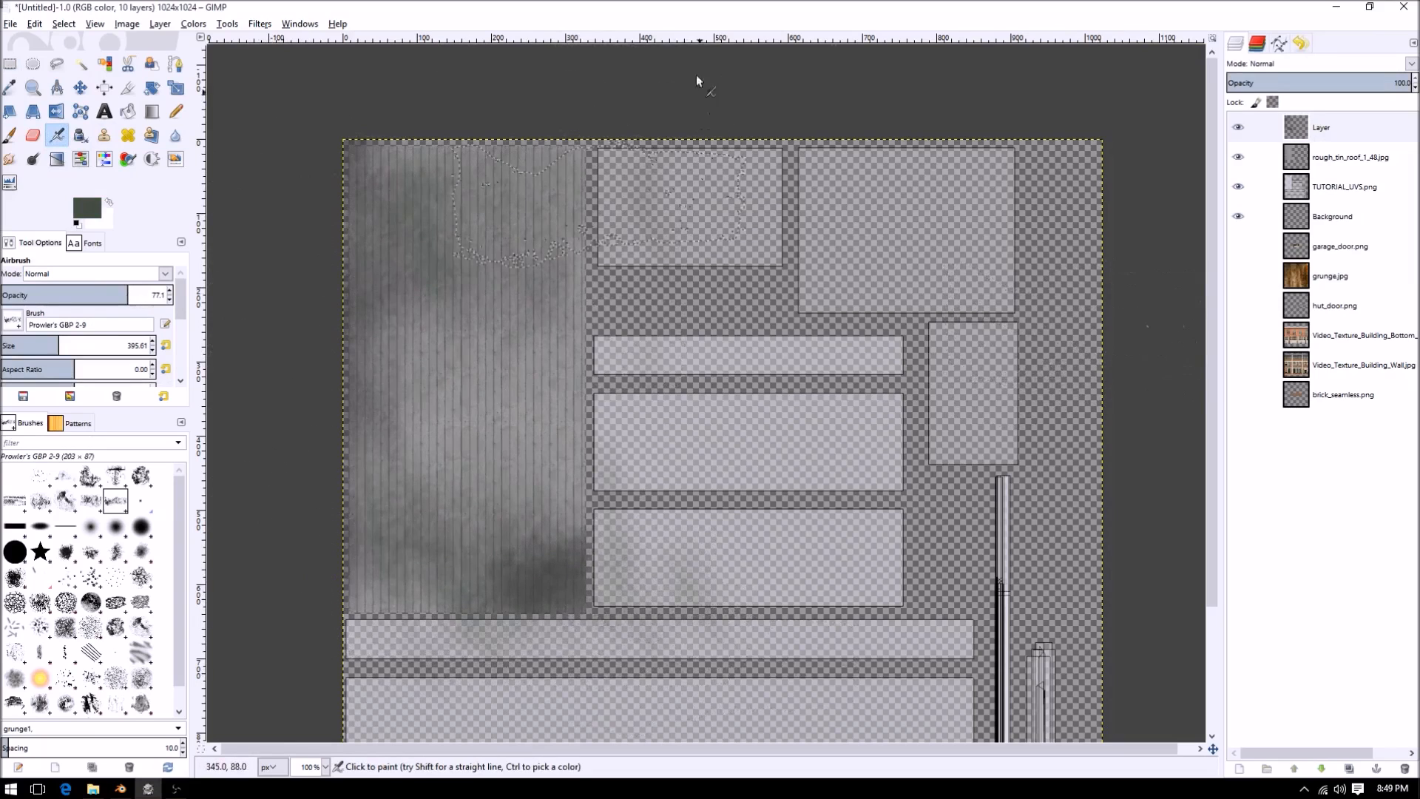
ctrl+scroll(894, 191, down, 1)
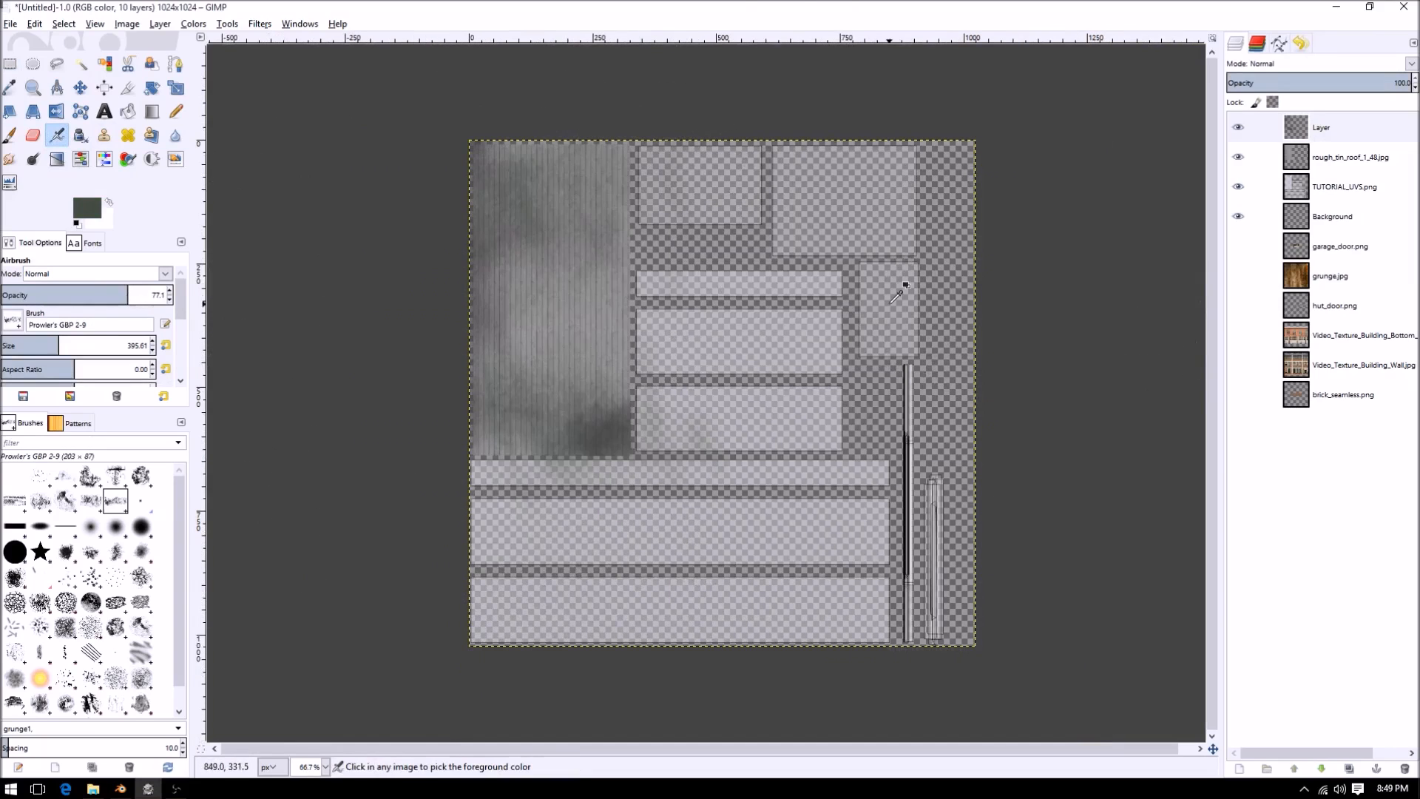
ctrl+scroll(904, 285, up, 1)
- Clear the greenish overspray beside and below the tin roof from the grunge layer using rectangular selections, and deselect
key(r)
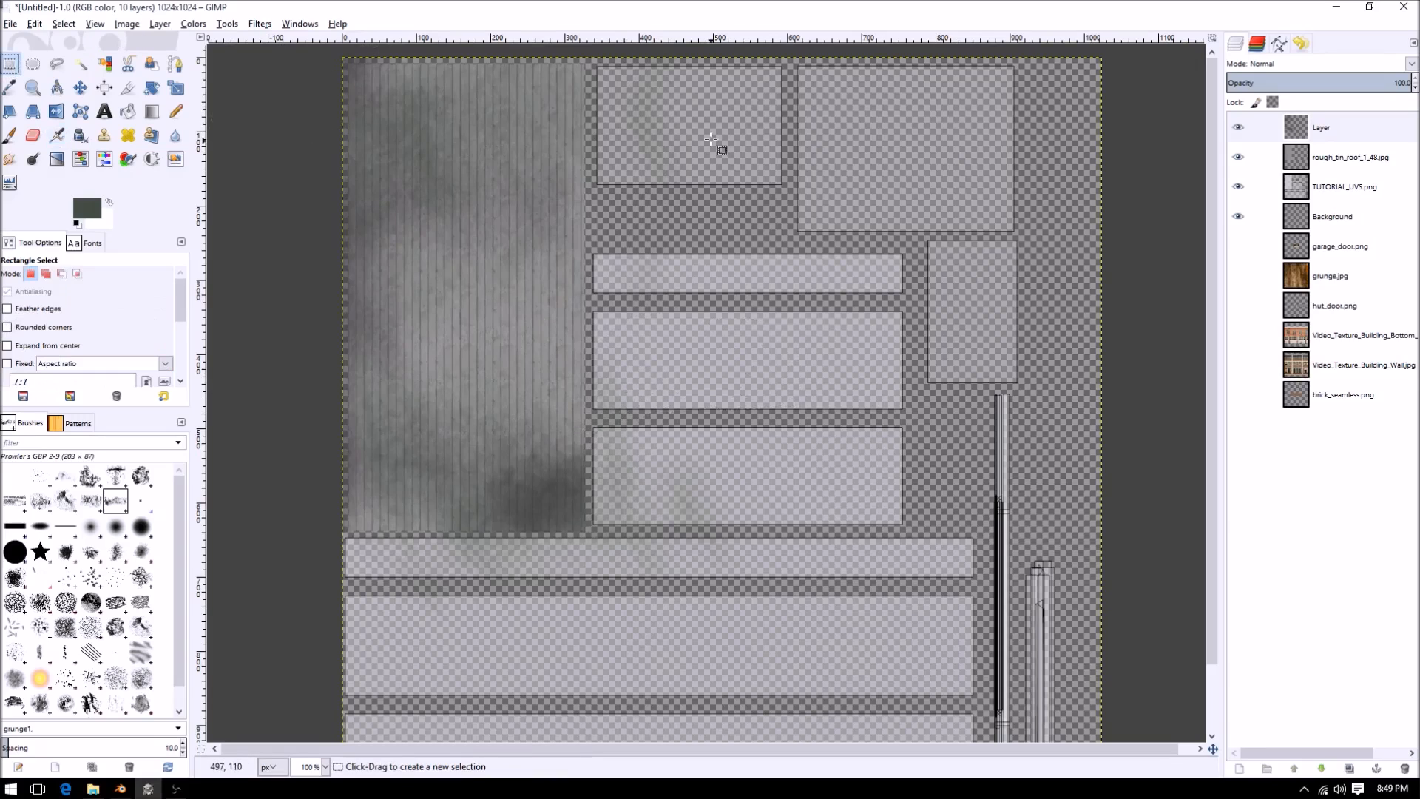
drag(590, 50, 989, 681)
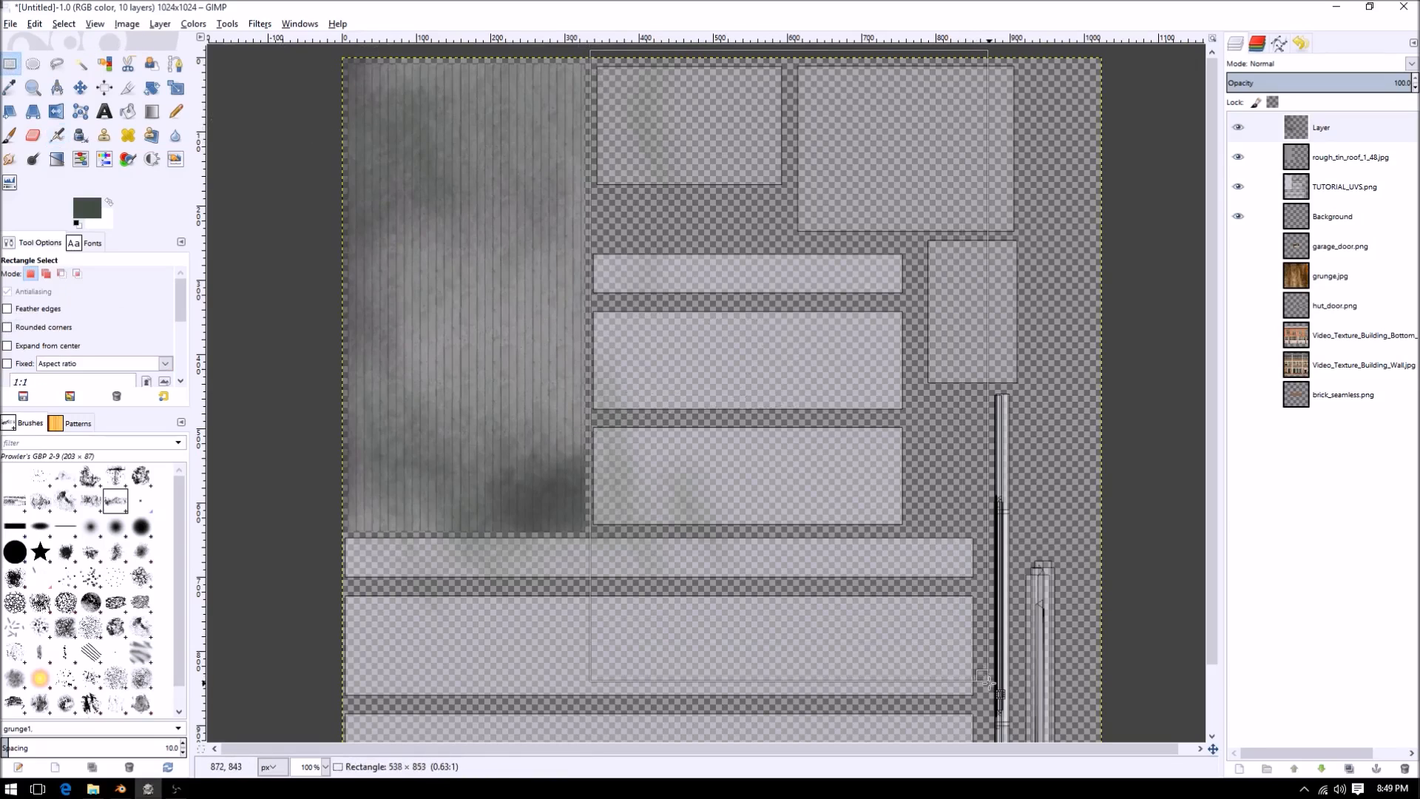
drag(611, 353, 606, 352)
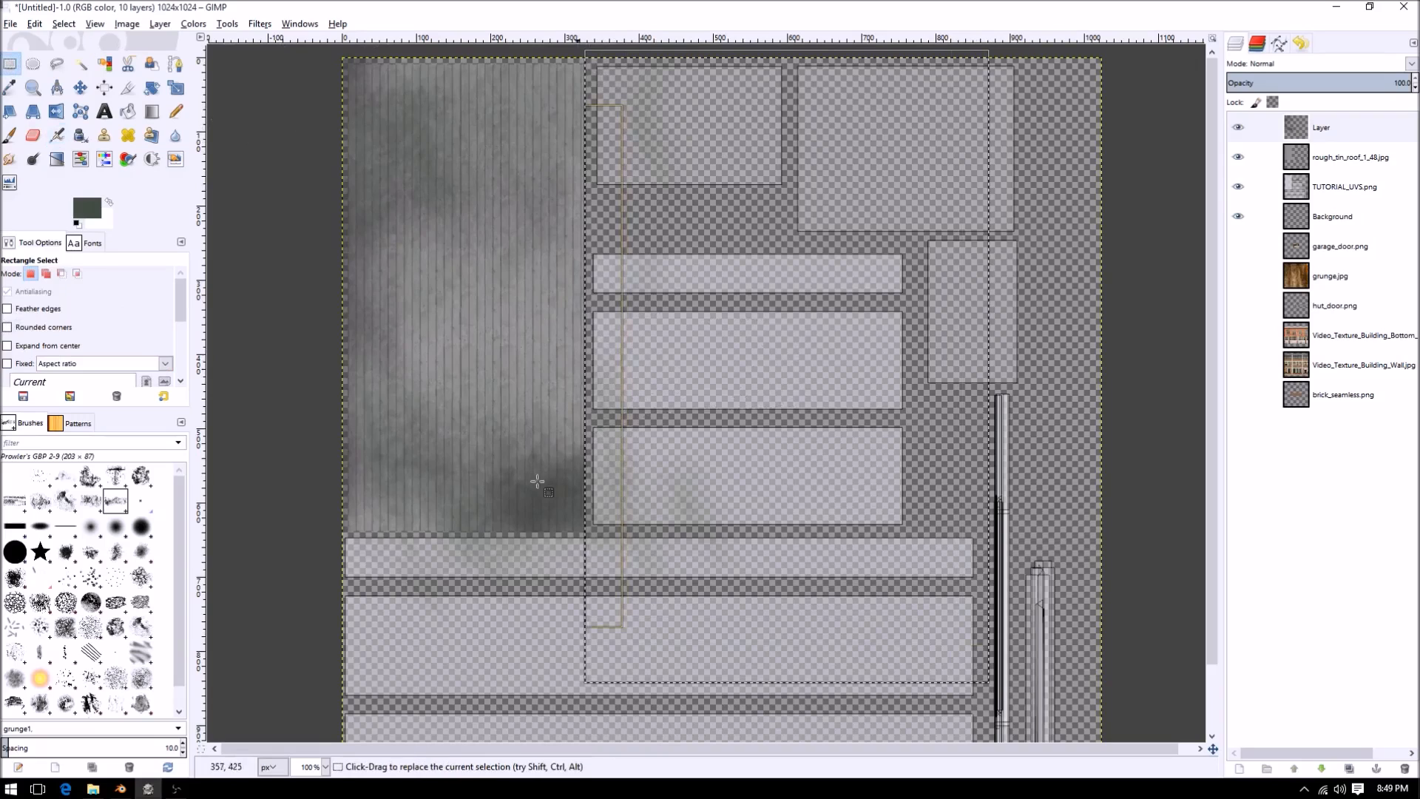
key(Delete)
click(235, 368)
drag(334, 534, 1113, 665)
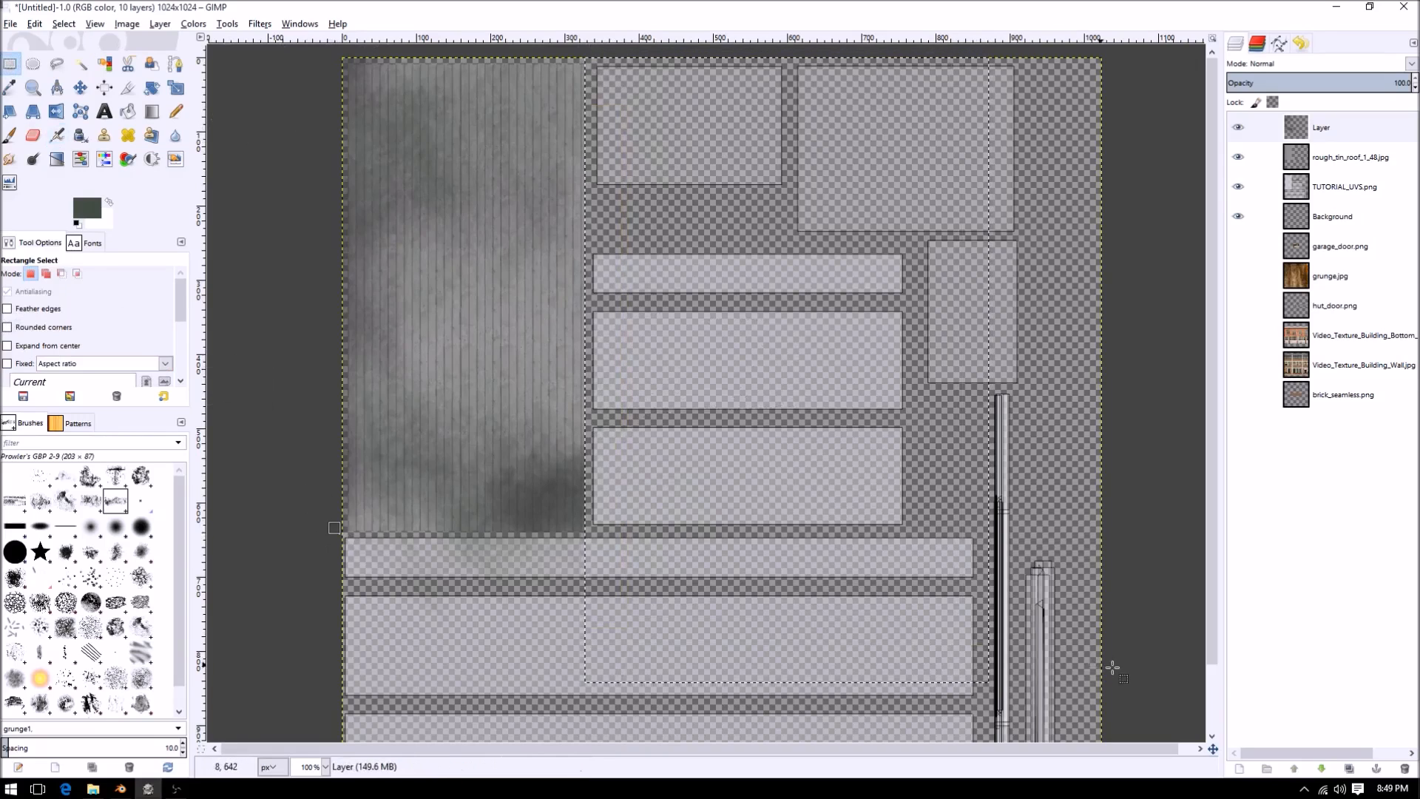
key(Delete)
click(1112, 383)
key(minus)
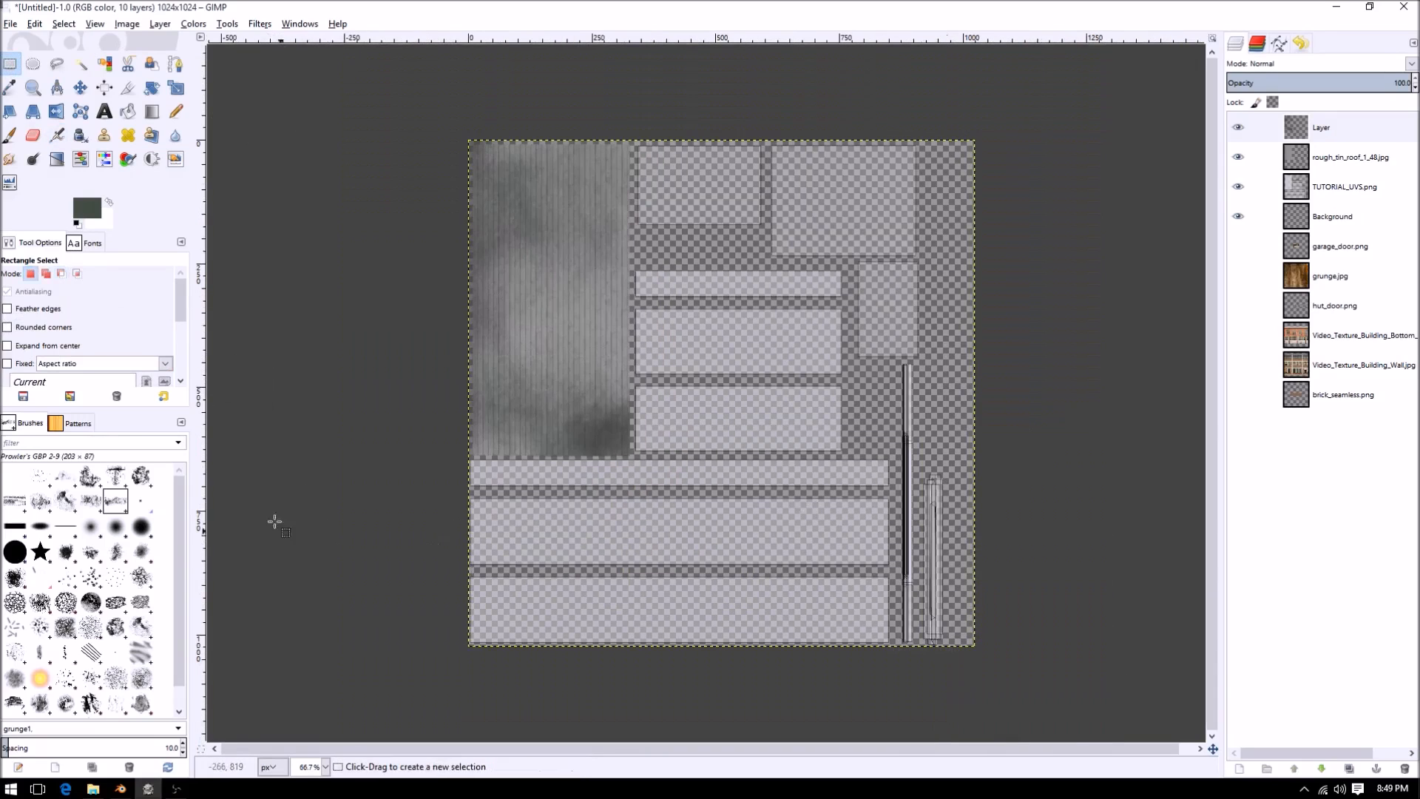
drag(425, 455, 1045, 664)
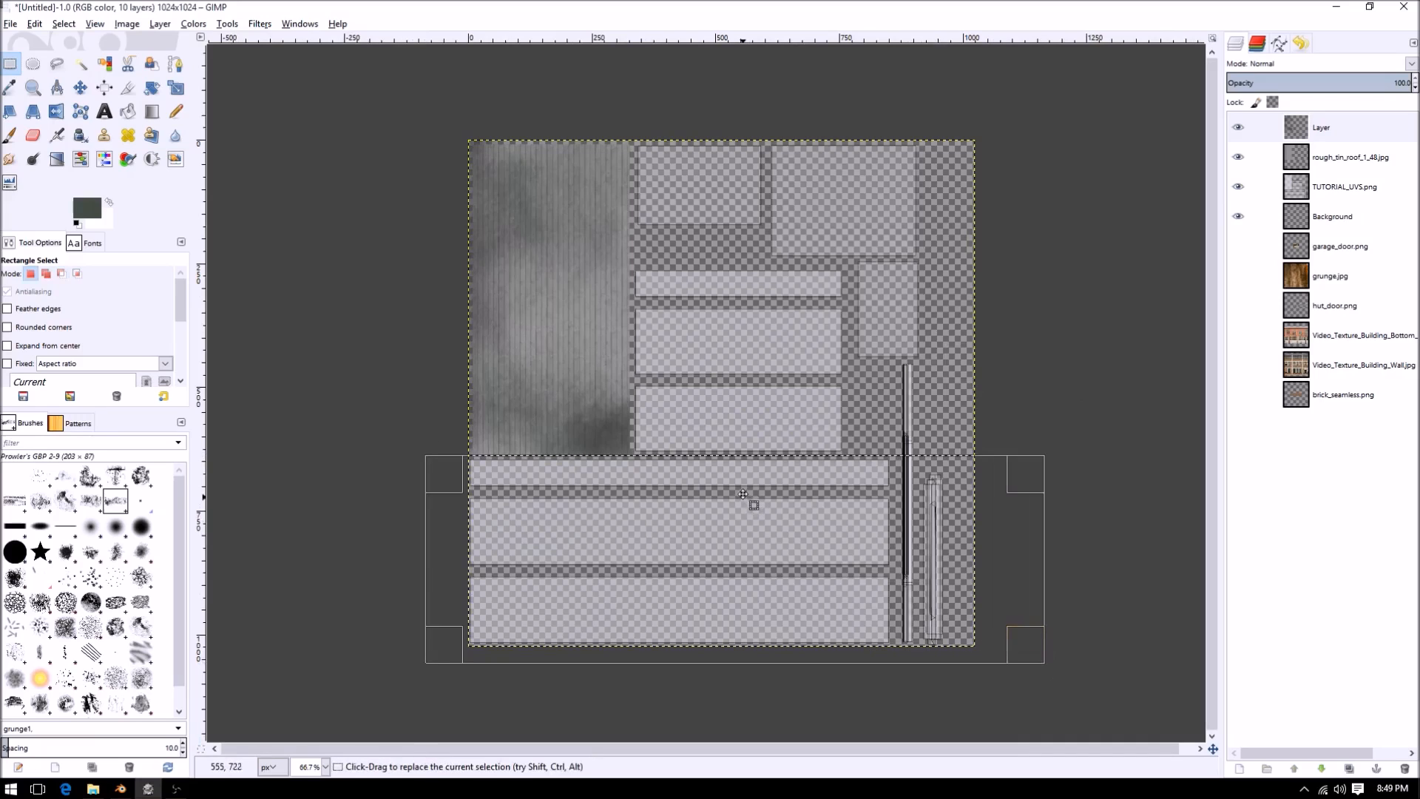
click(648, 131)
- Autocrop the grunge layer to its contents and merge it down into the rough_tin_roof_1_48.jpg layer
click(159, 24)
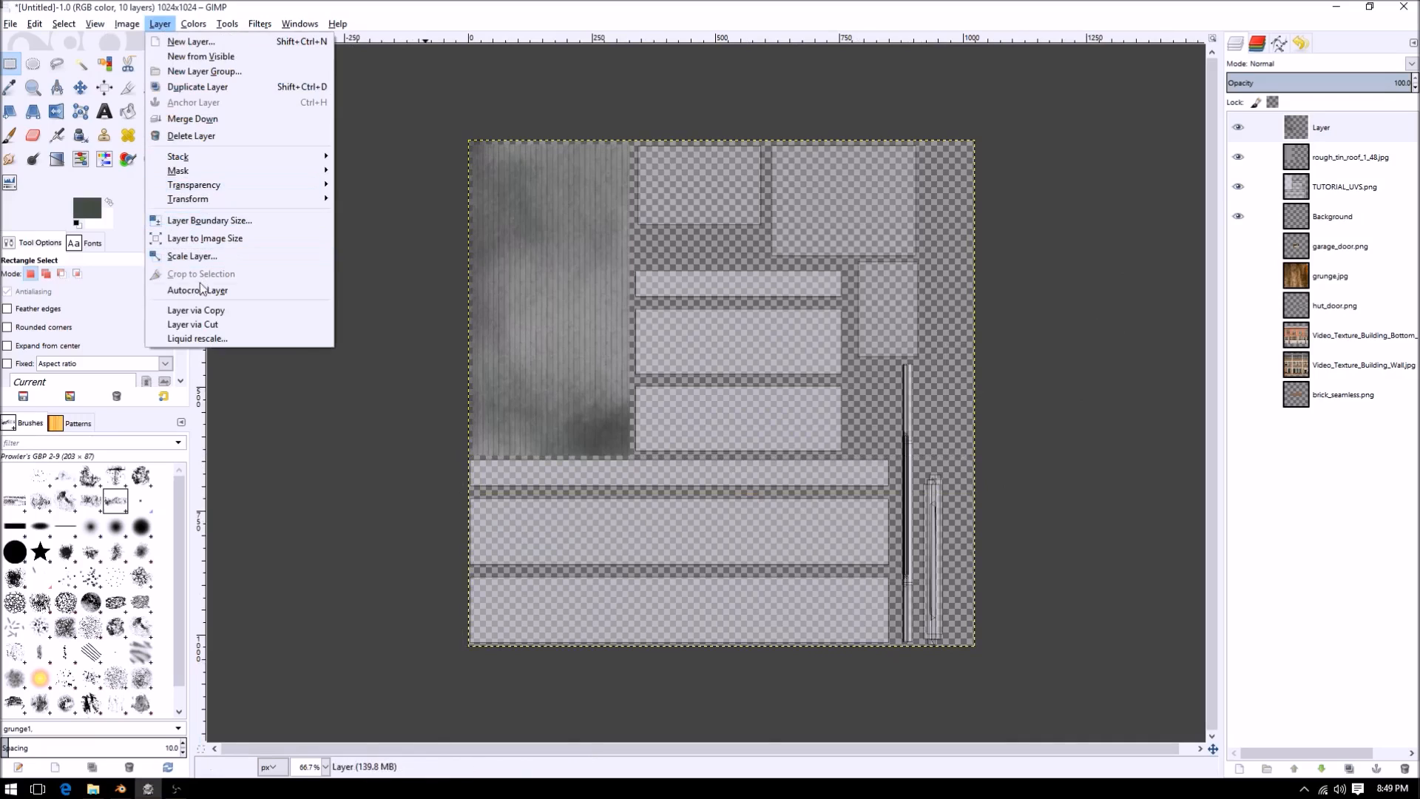
click(198, 290)
click(1336, 123)
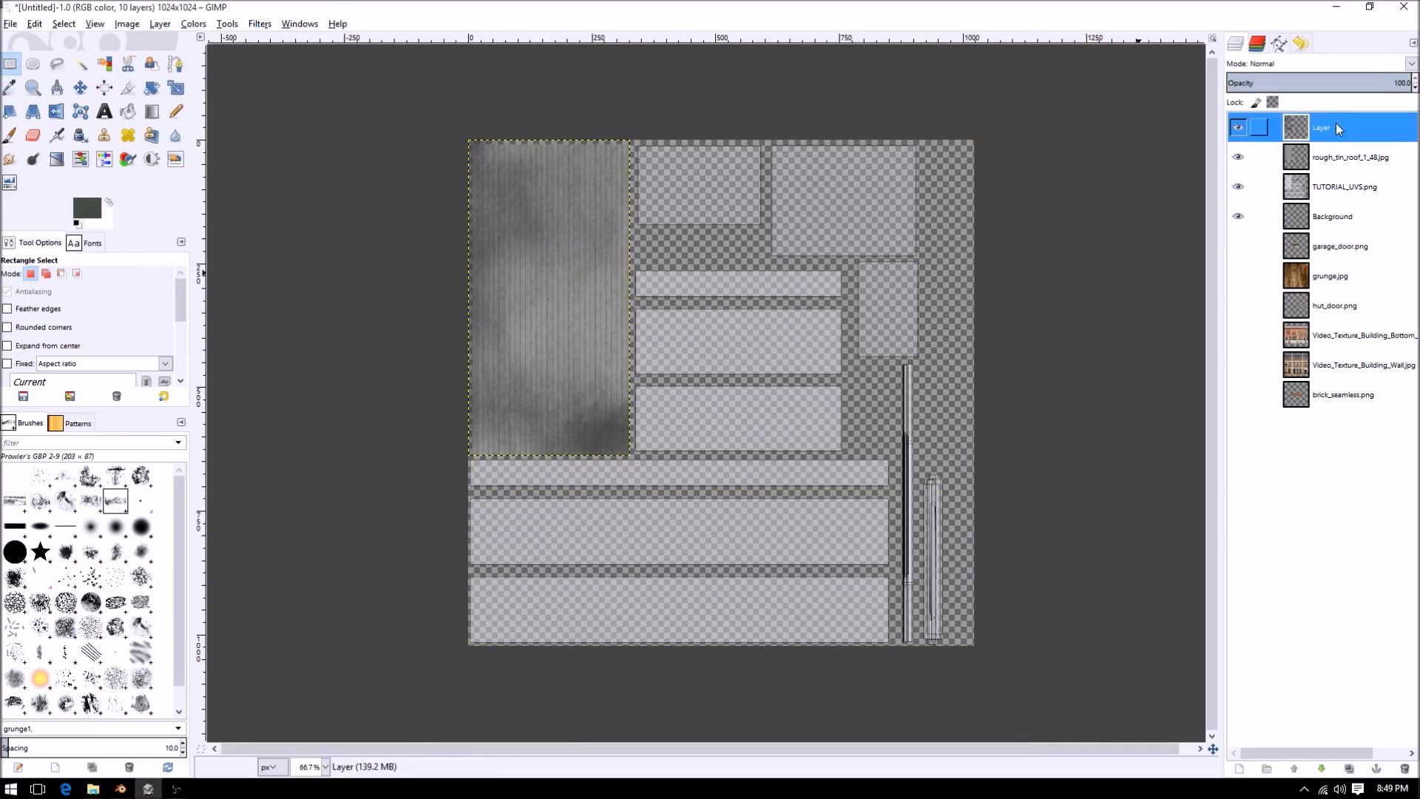
key(Delete)
- Move the brick_seamless.png layer directly below the tin roof layer in the stack and make it visible
click(1343, 155)
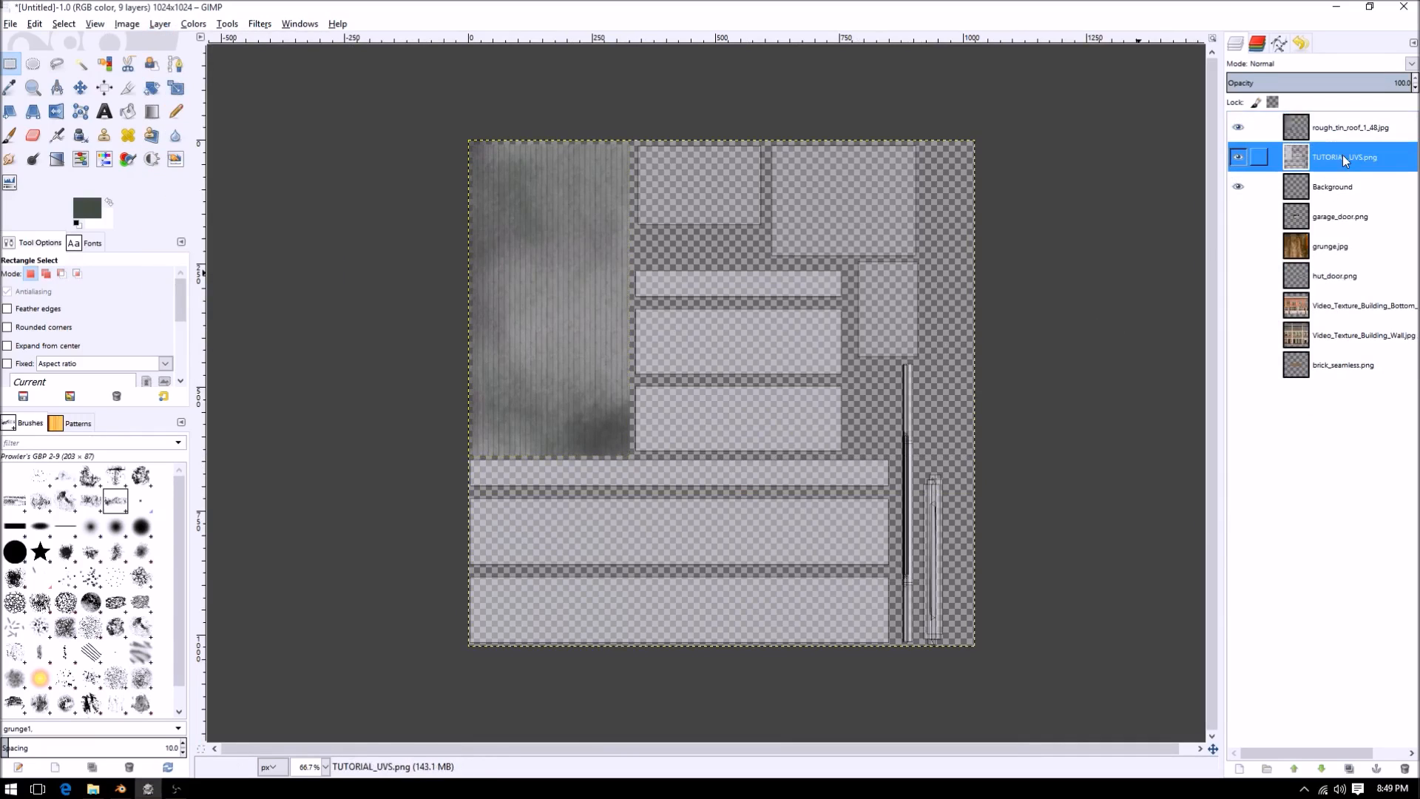
key(1)
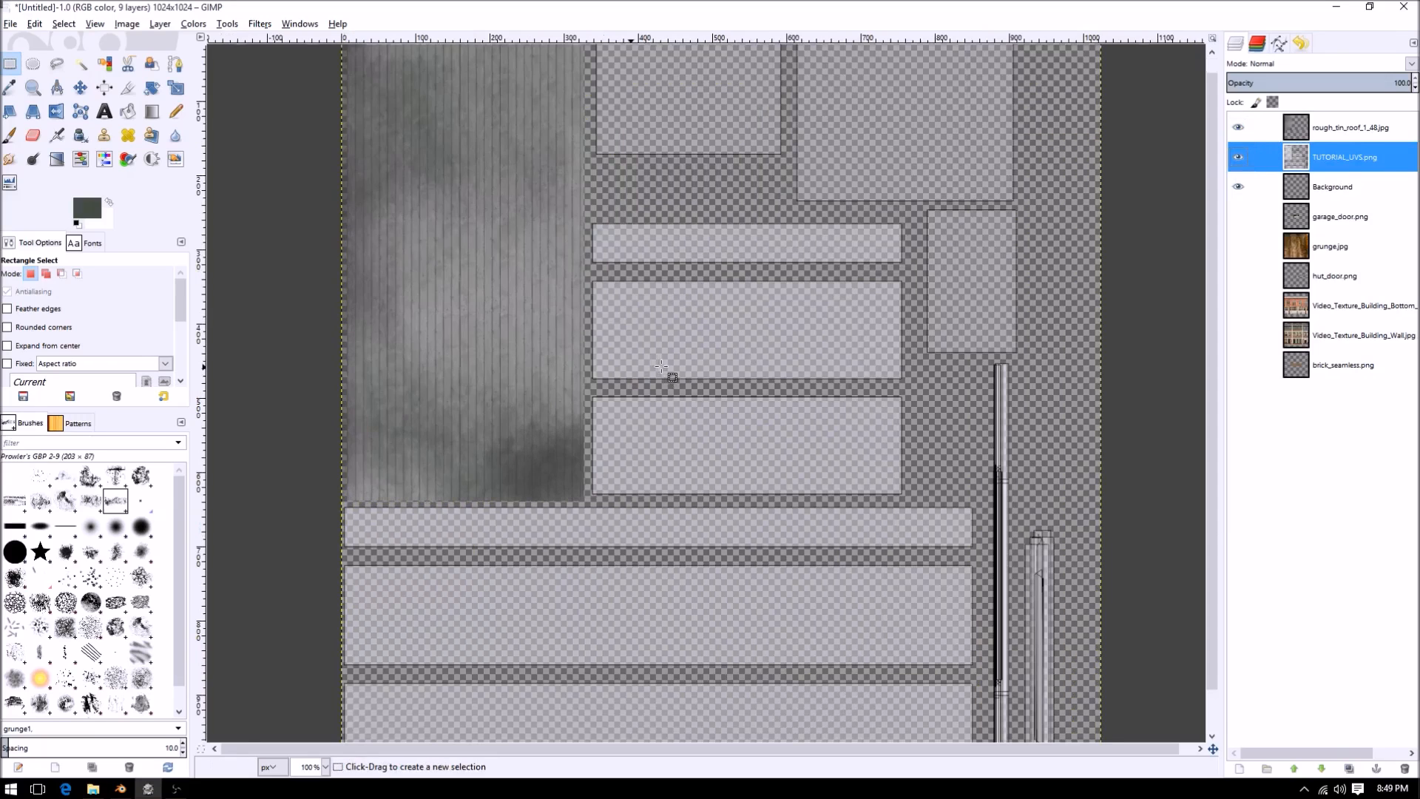
key(shift+2)
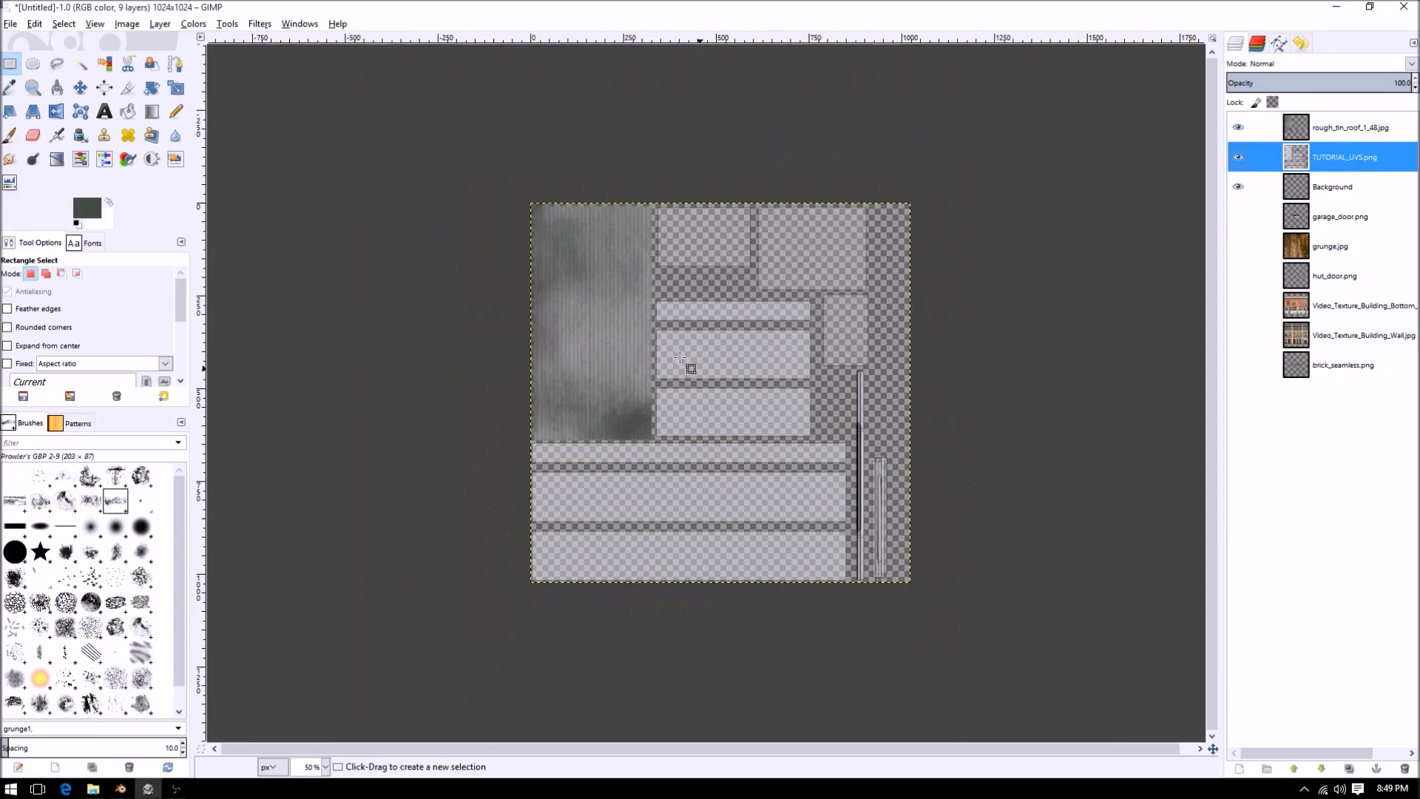
click(1320, 129)
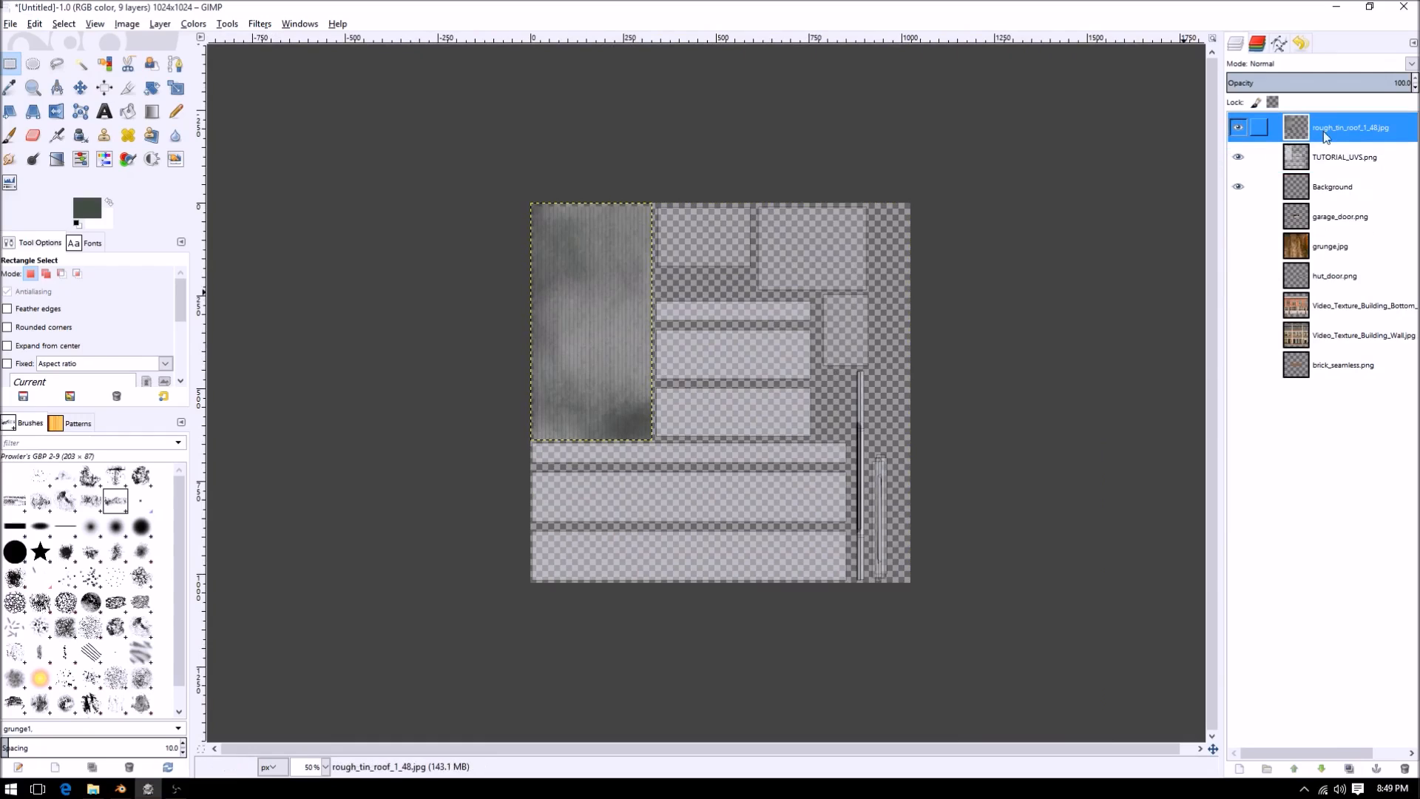
drag(1324, 364, 1320, 147)
click(1238, 156)
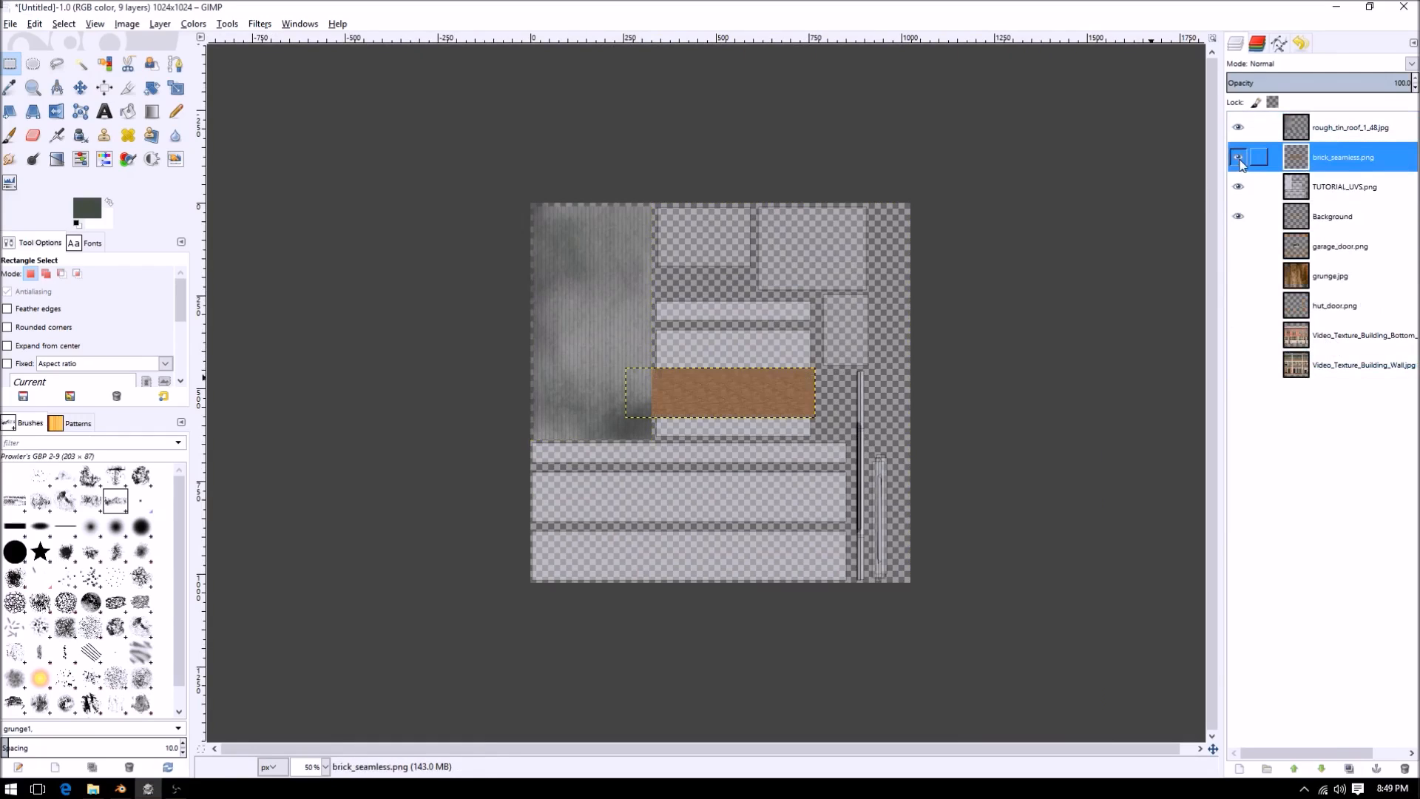
ctrl+scroll(701, 429, up, 1)
ctrl+scroll(776, 498, up, 1)
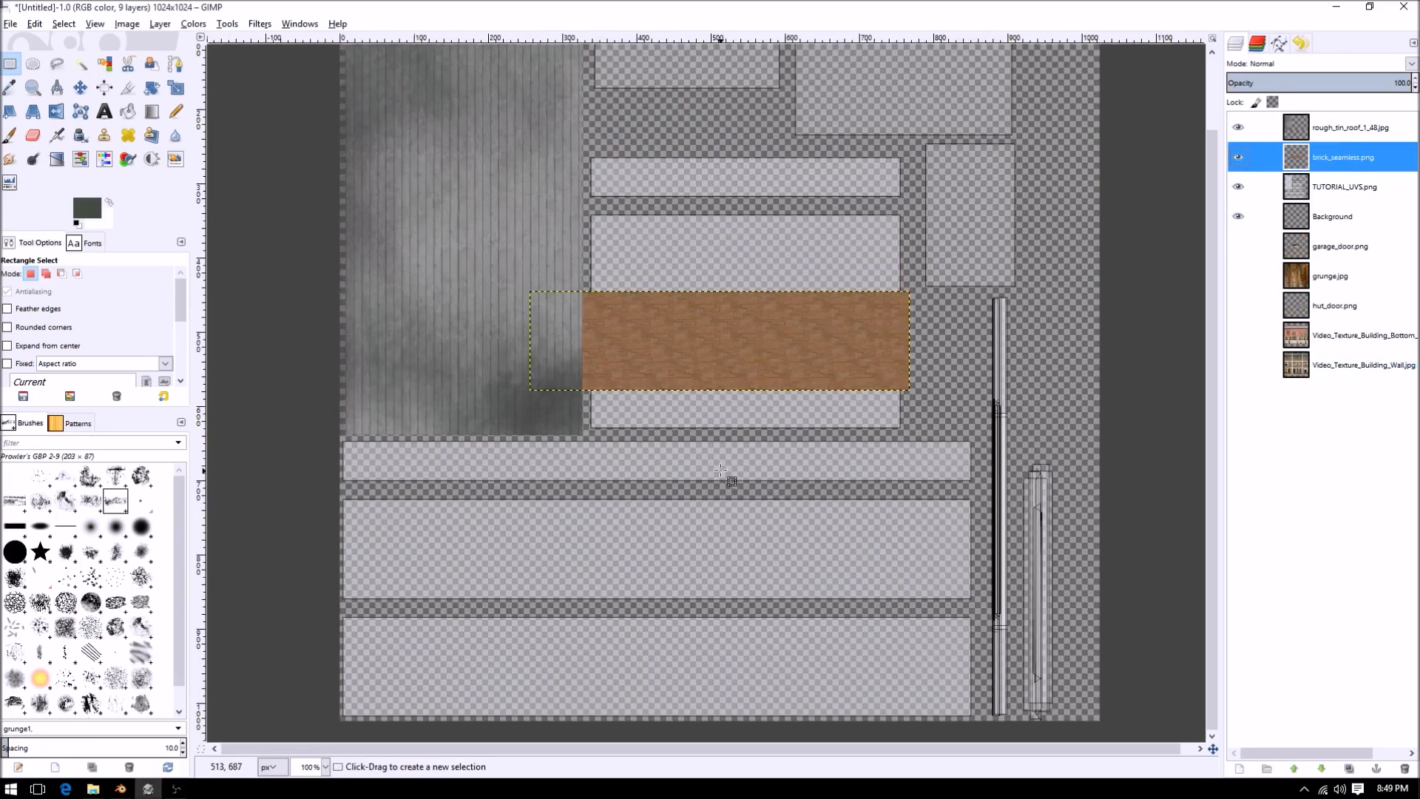
- Move the brick texture onto the long UV strip just below the roof and duplicate it to cover the strip's full width
key(m)
drag(687, 359, 747, 522)
key(shift+ctrl+d)
key(shift+ctrl+d)
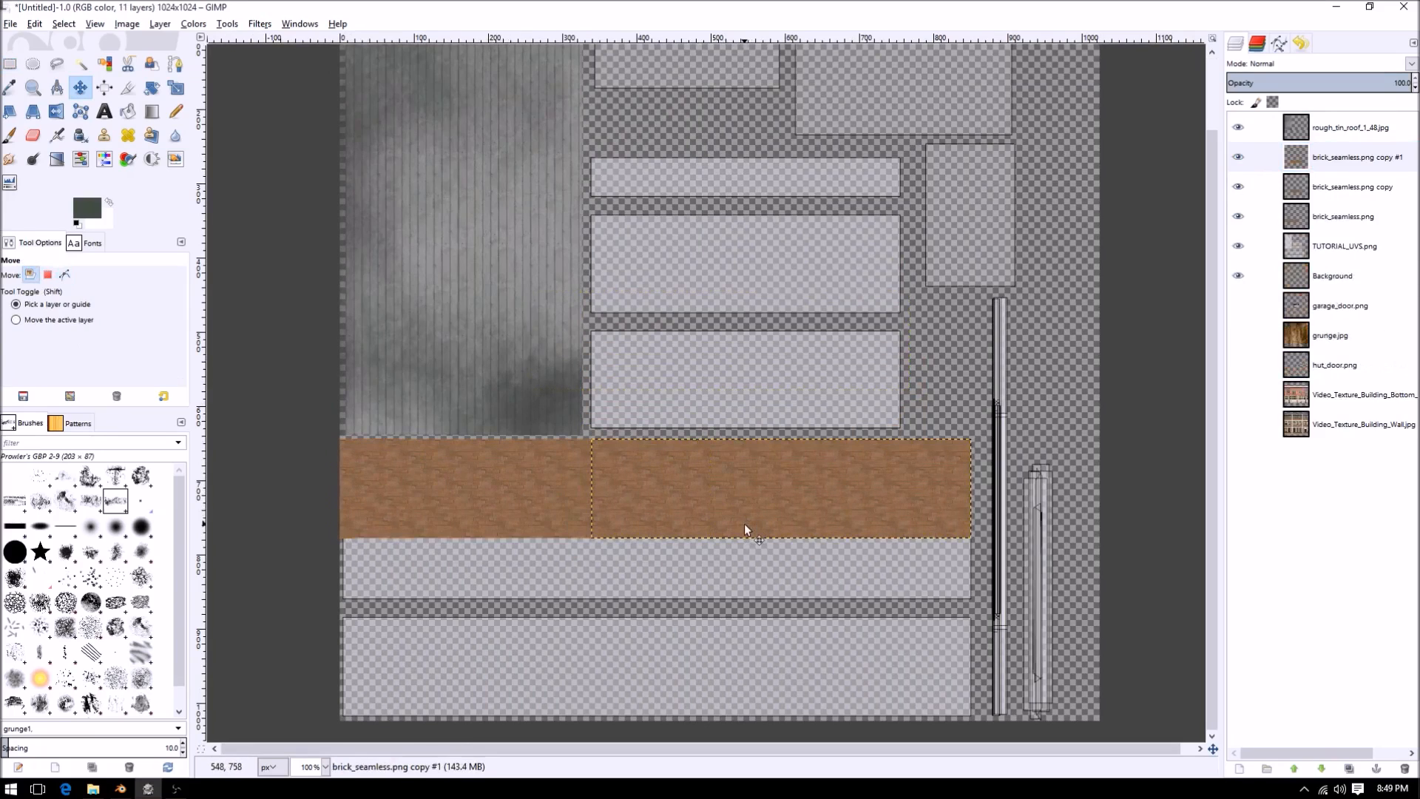
- Place a brick copy over the middle long UV strip and duplicate it to fill the rest of that strip
drag(747, 512, 436, 567)
key(shift+ctrl+d)
middle_drag(825, 637, 874, 493)
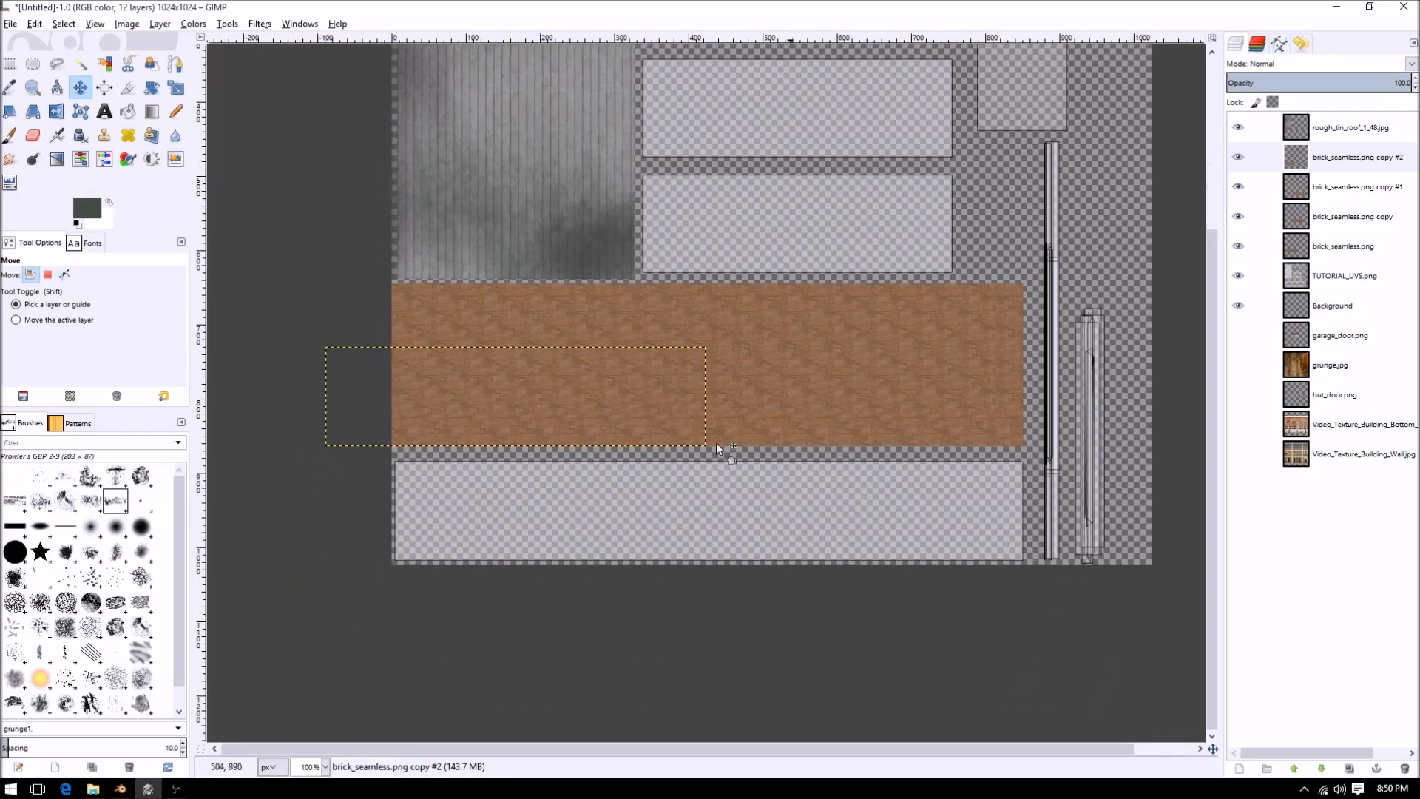
- Duplicate the brick layer further and arrange the copies to cover the lowest long UV strip
key(ctrl+shift+d)
drag(606, 388, 666, 497)
key(ctrl+shift+d)
key(ctrl+shift+d)
key(ctrl+shift+d)
ctrl+middle_drag(870, 412, 767, 564)
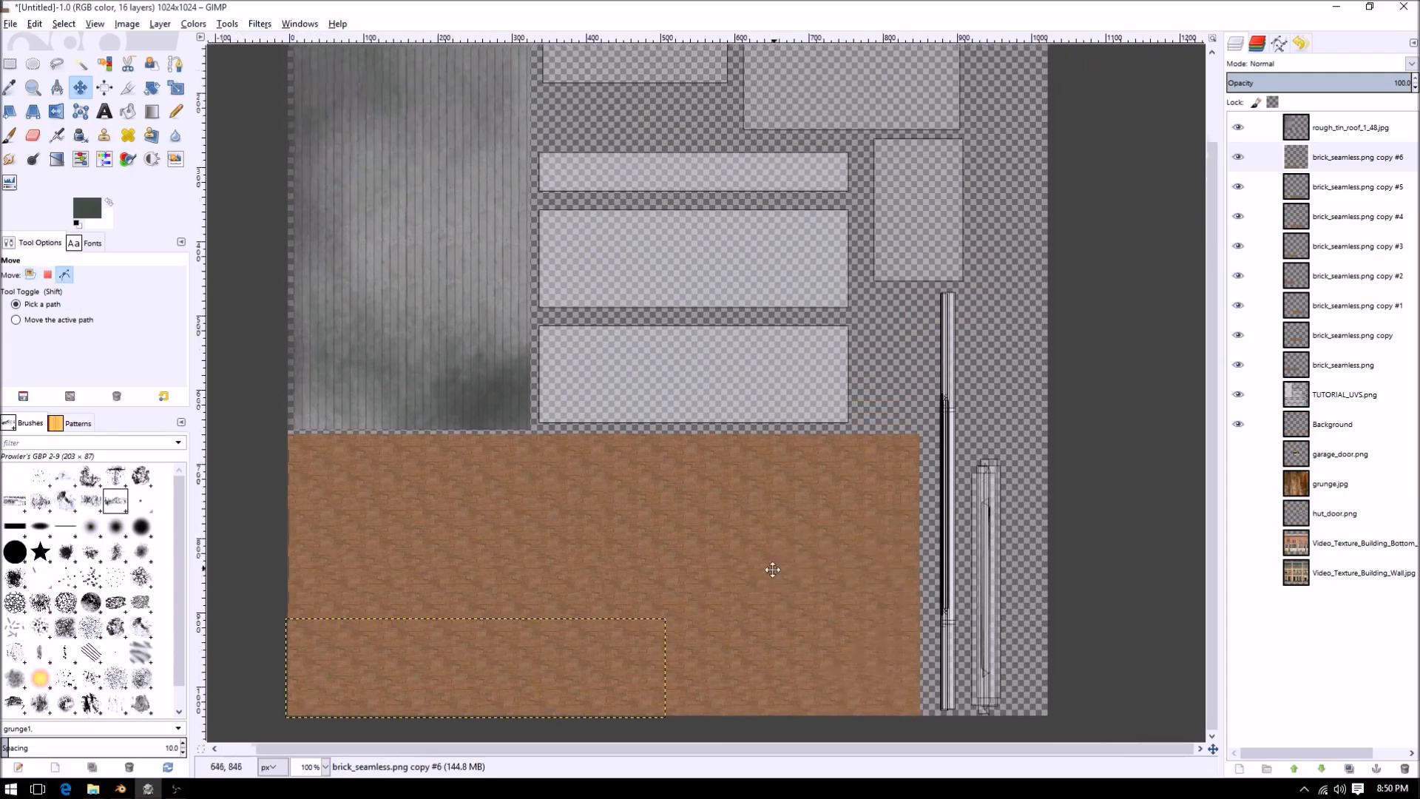
- Add three duplicates of the brick layer and stack them over the three wide UV panels beside the tin roof
key(ctrl+shift+d)
drag(499, 676, 739, 394)
key(ctrl+shift+d)
key(ctrl+shift+d)
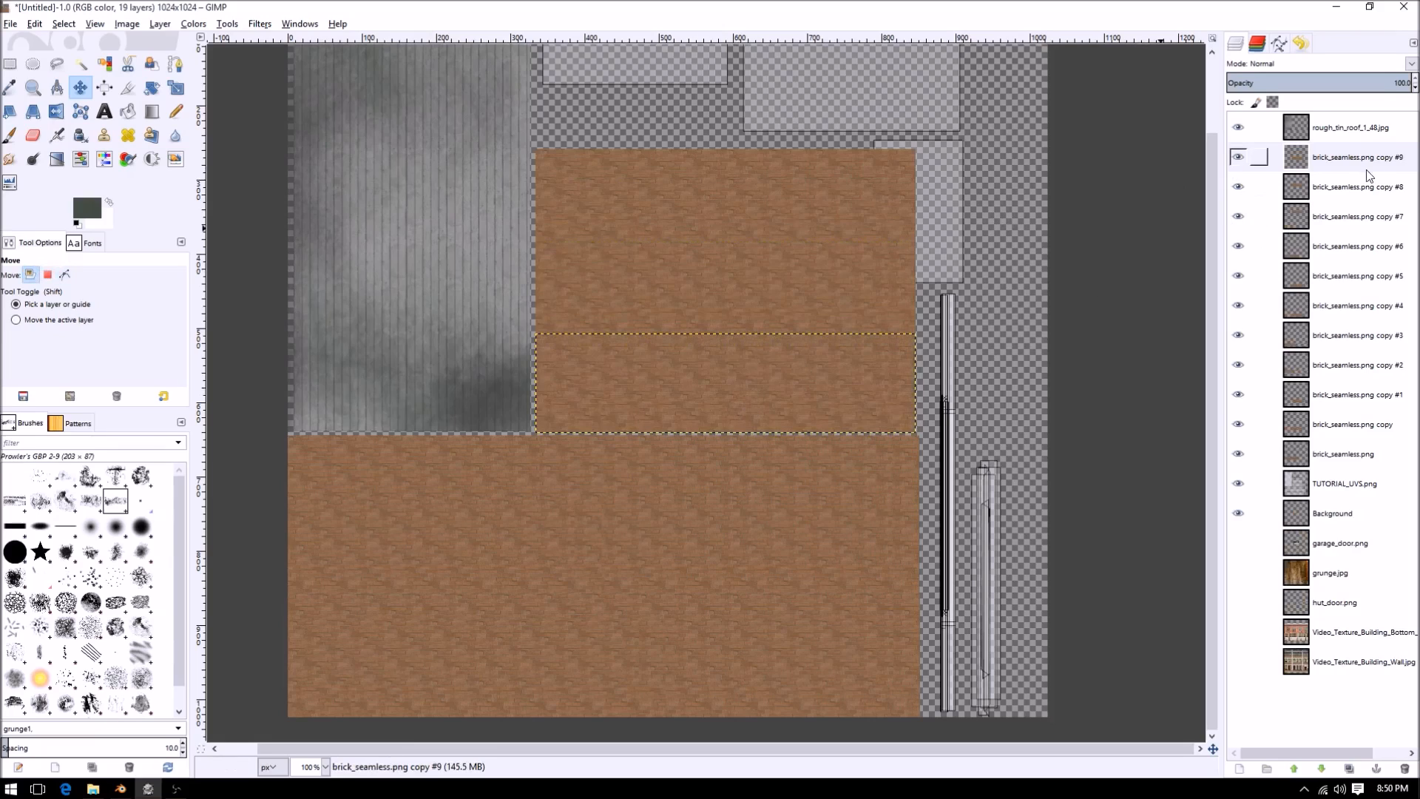
- Merge brick_seamless.png copy #9 and copy #8 down into brick_seamless.png copy #7
click(1321, 154)
right_click(1322, 154)
click(1342, 155)
click(1328, 178)
click(1326, 212)
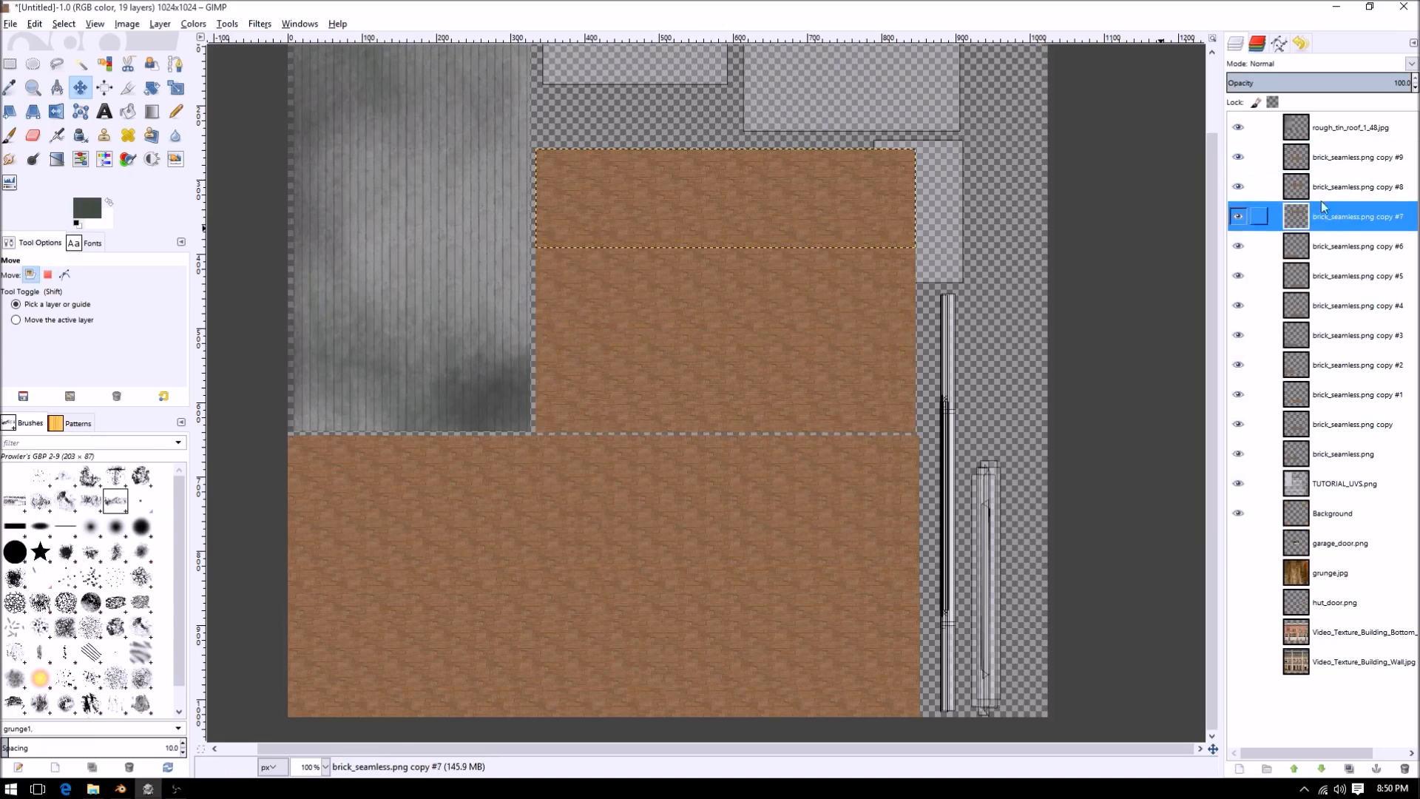
click(1327, 160)
right_click(1327, 163)
key(w)
right_click(1334, 158)
key(w)
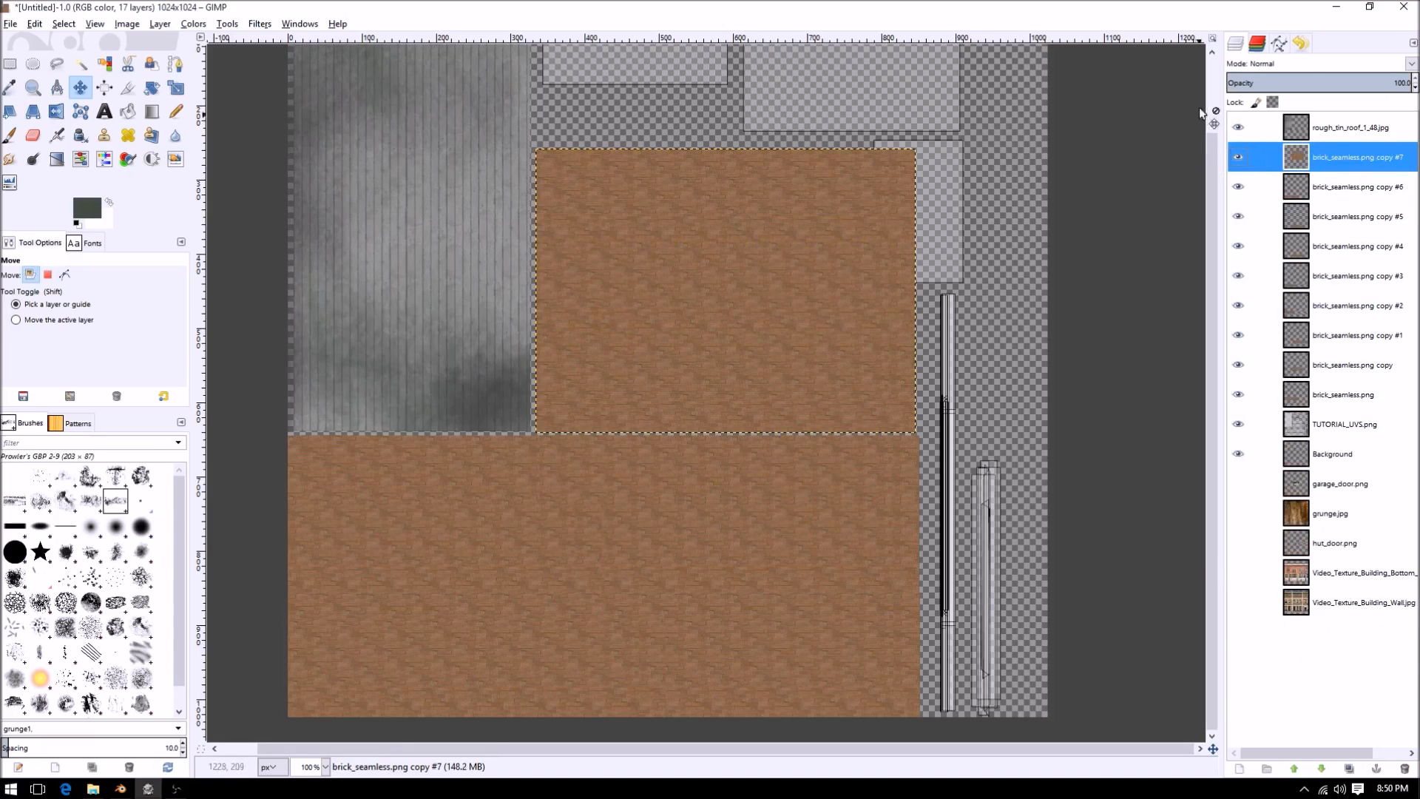
- Lower the merged brick layer's opacity to 14.4 and delete the strip of brick extending past the wide UV panels
click(1311, 83)
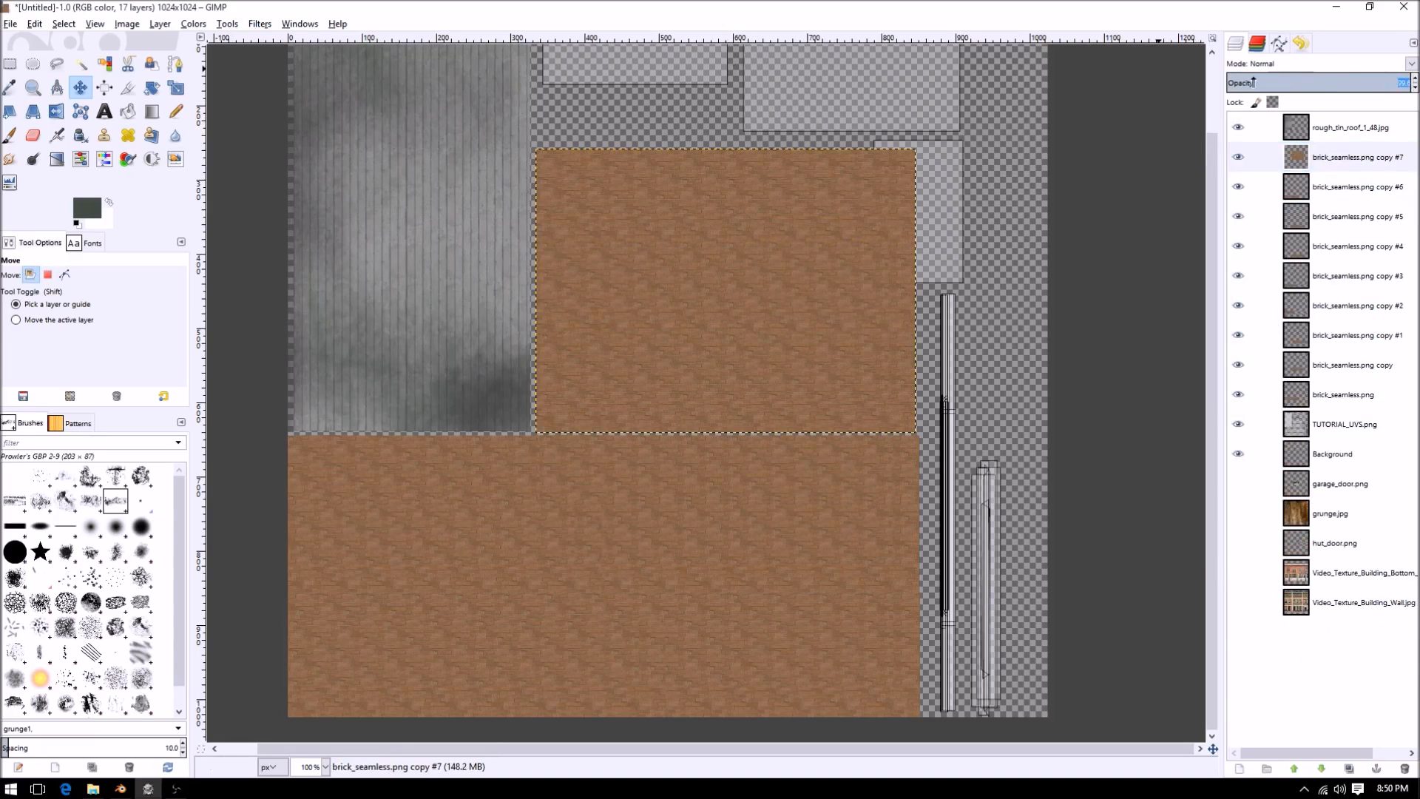
drag(1253, 83, 1206, 87)
click(10, 63)
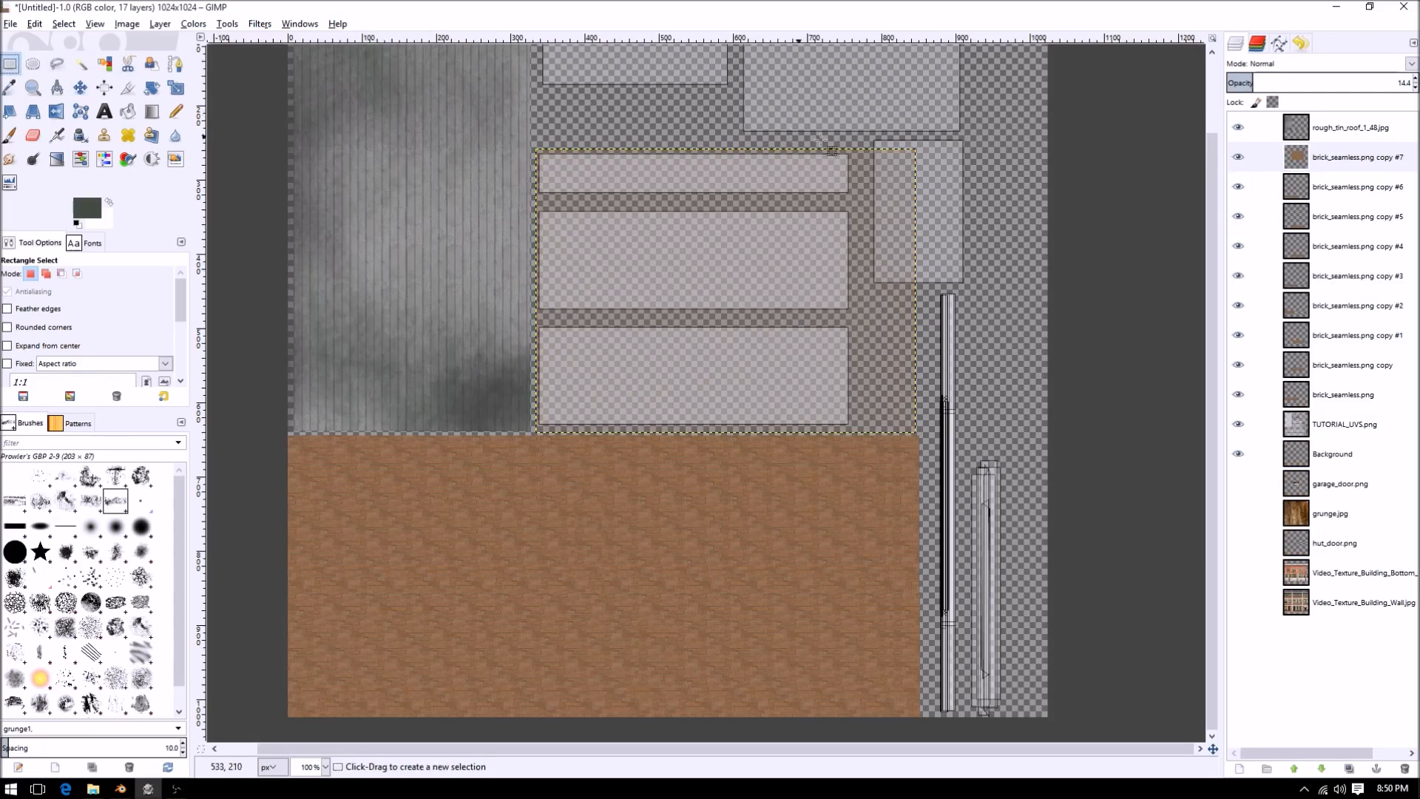
drag(851, 136, 1001, 526)
key(Delete)
click(1119, 267)
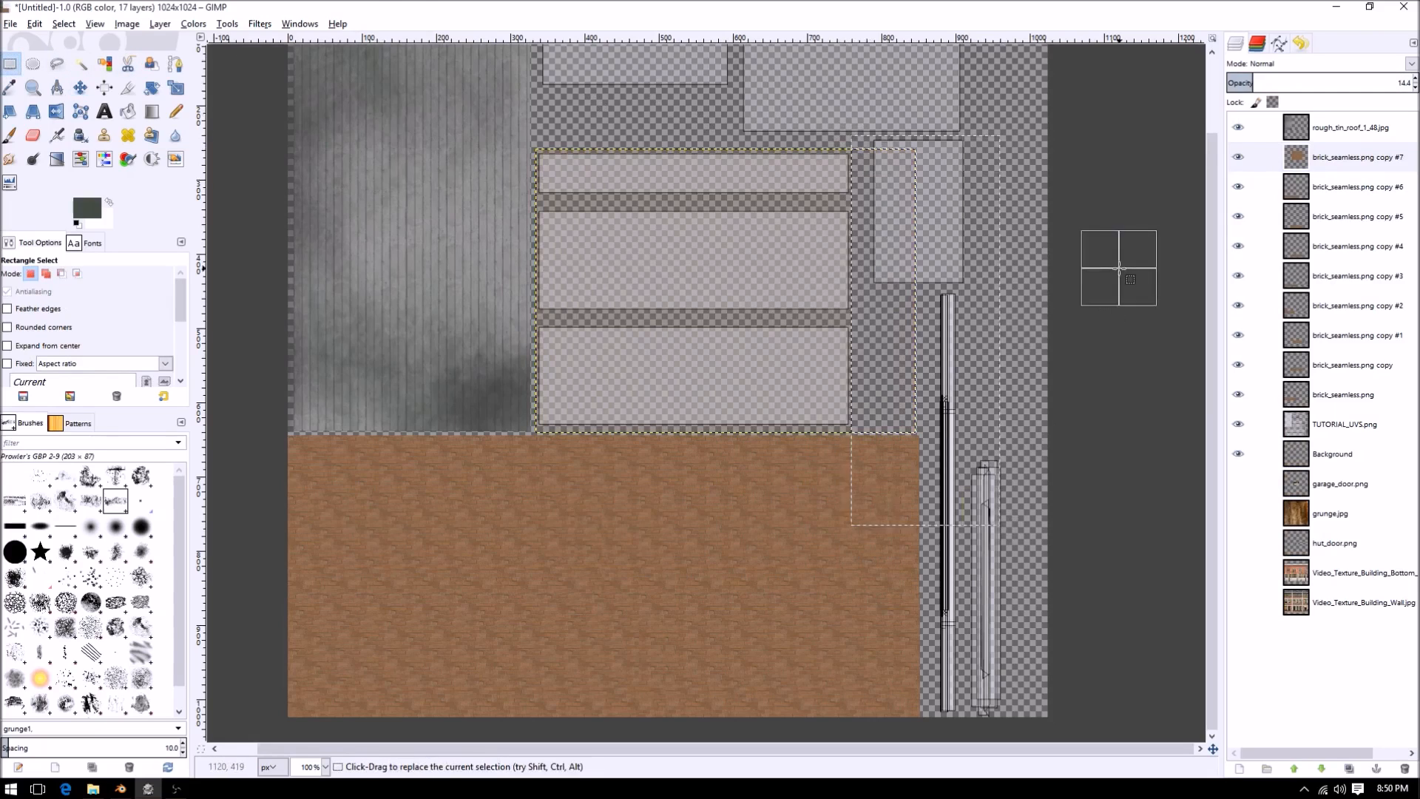
- Autocrop the merged brick layer to its content and restore its opacity to 100
click(160, 23)
click(222, 200)
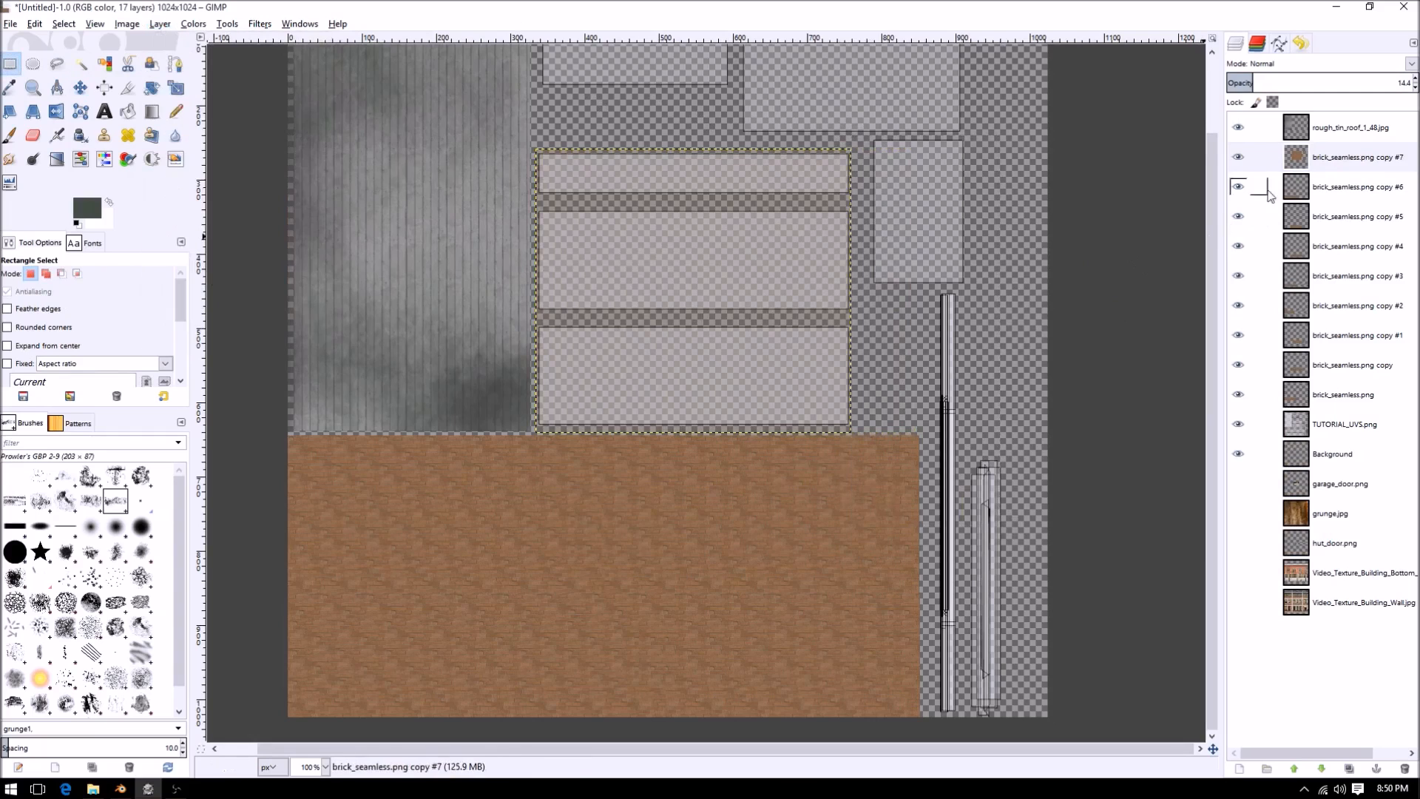
drag(1253, 83, 1414, 83)
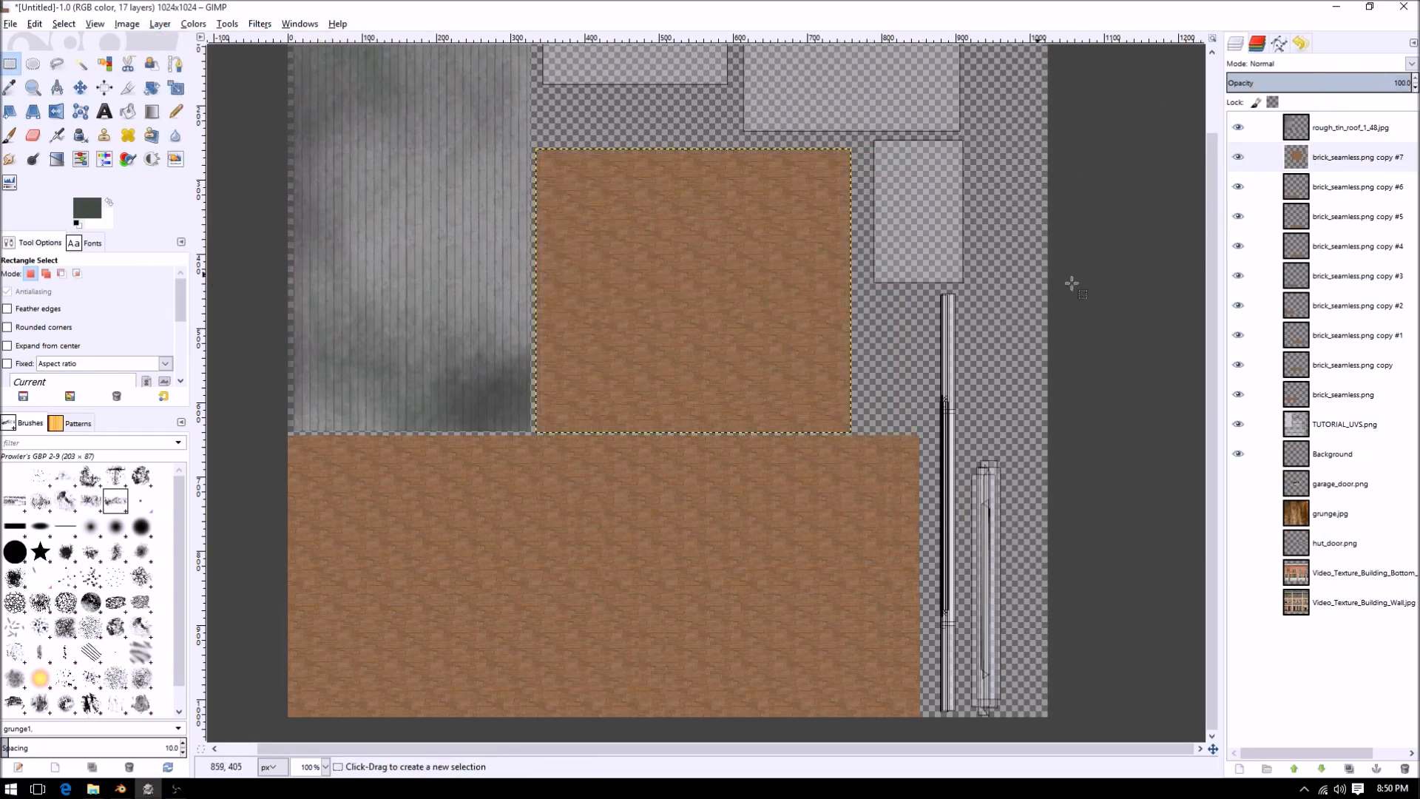
- Preview the Video_Texture_Building_Wall.jpg layer, hide it again, and show the Video_Texture_Building_Bottom_Floor_wall.jpg layer instead
middle_drag(915, 223, 960, 520)
middle_drag(991, 585, 915, 271)
middle_drag(992, 225, 847, 107)
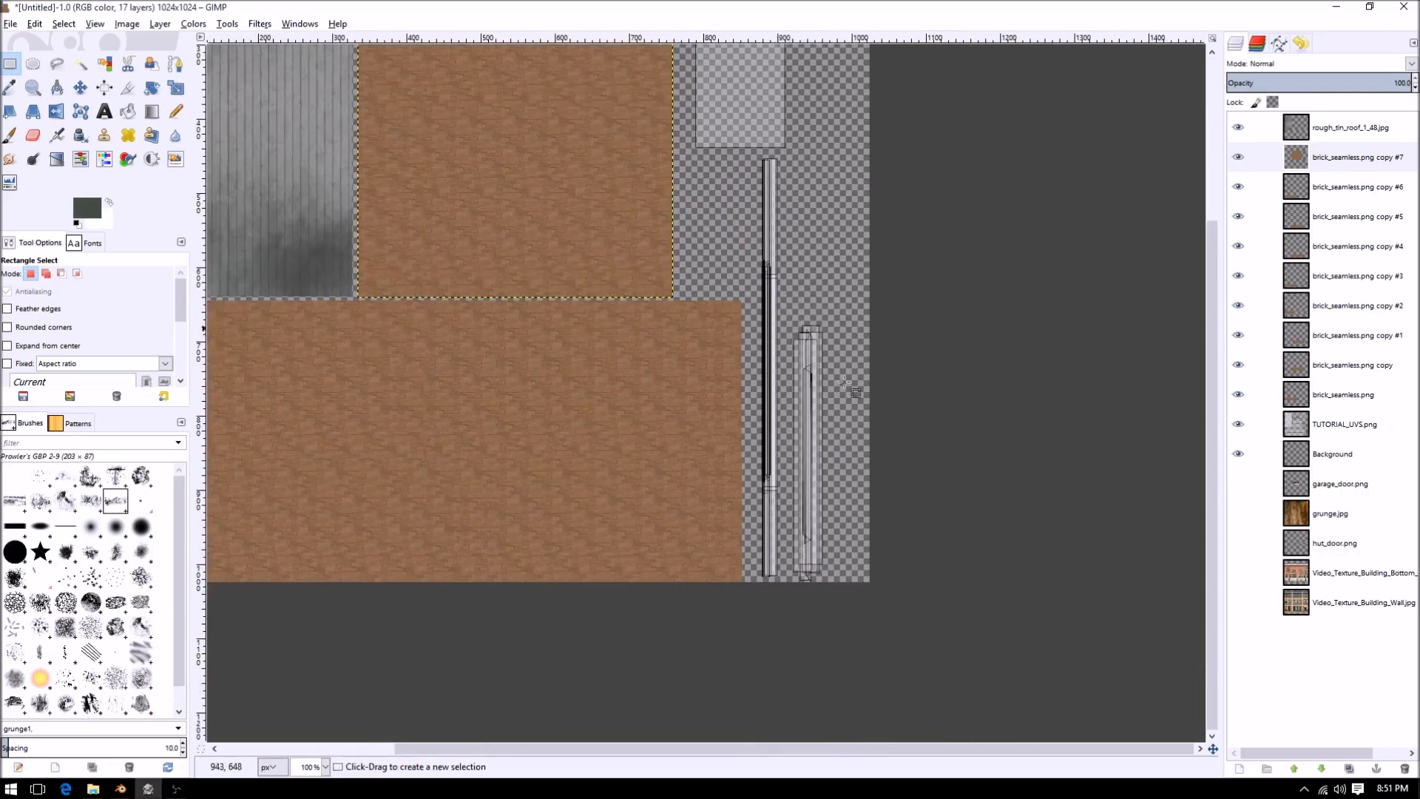
click(1308, 603)
click(1239, 603)
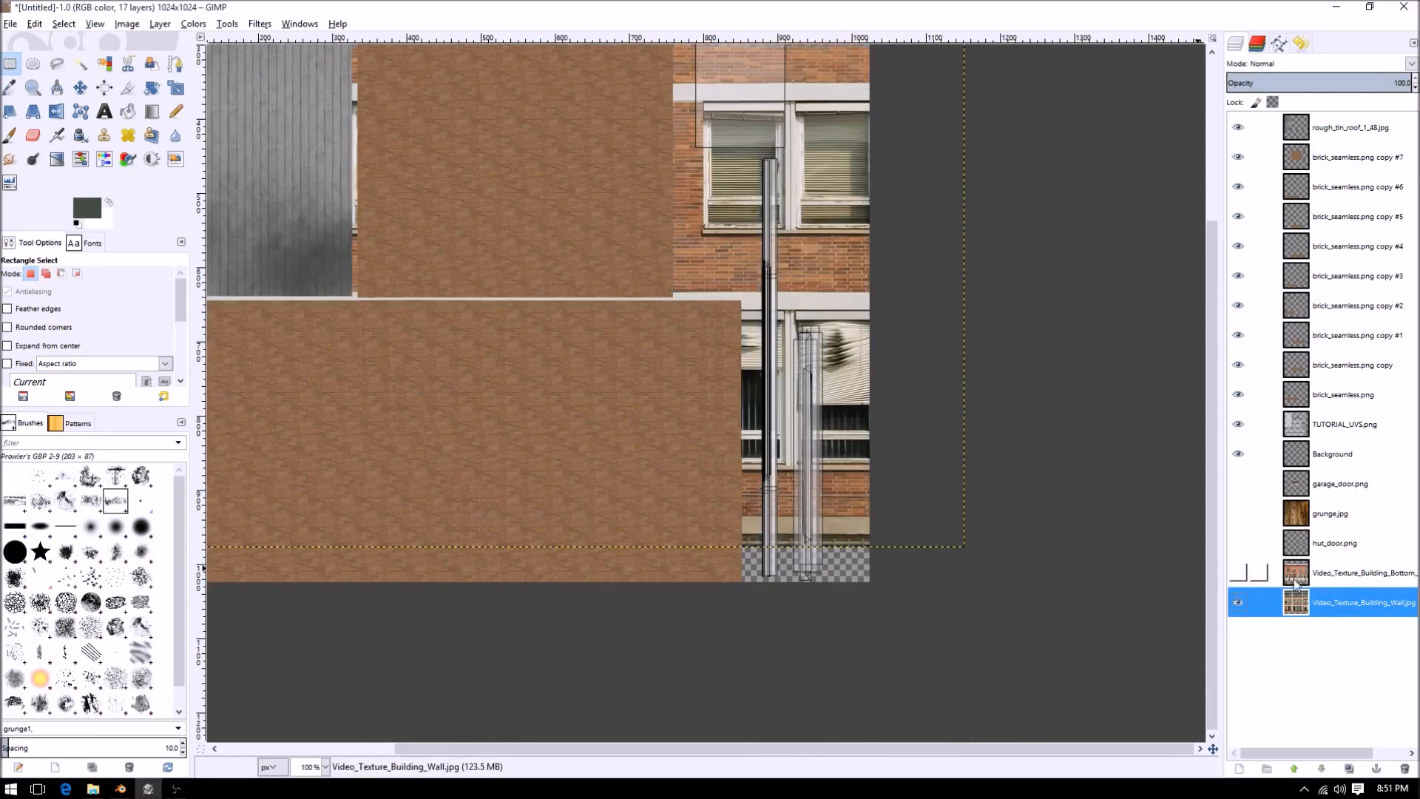
click(1308, 573)
click(1238, 572)
click(1238, 602)
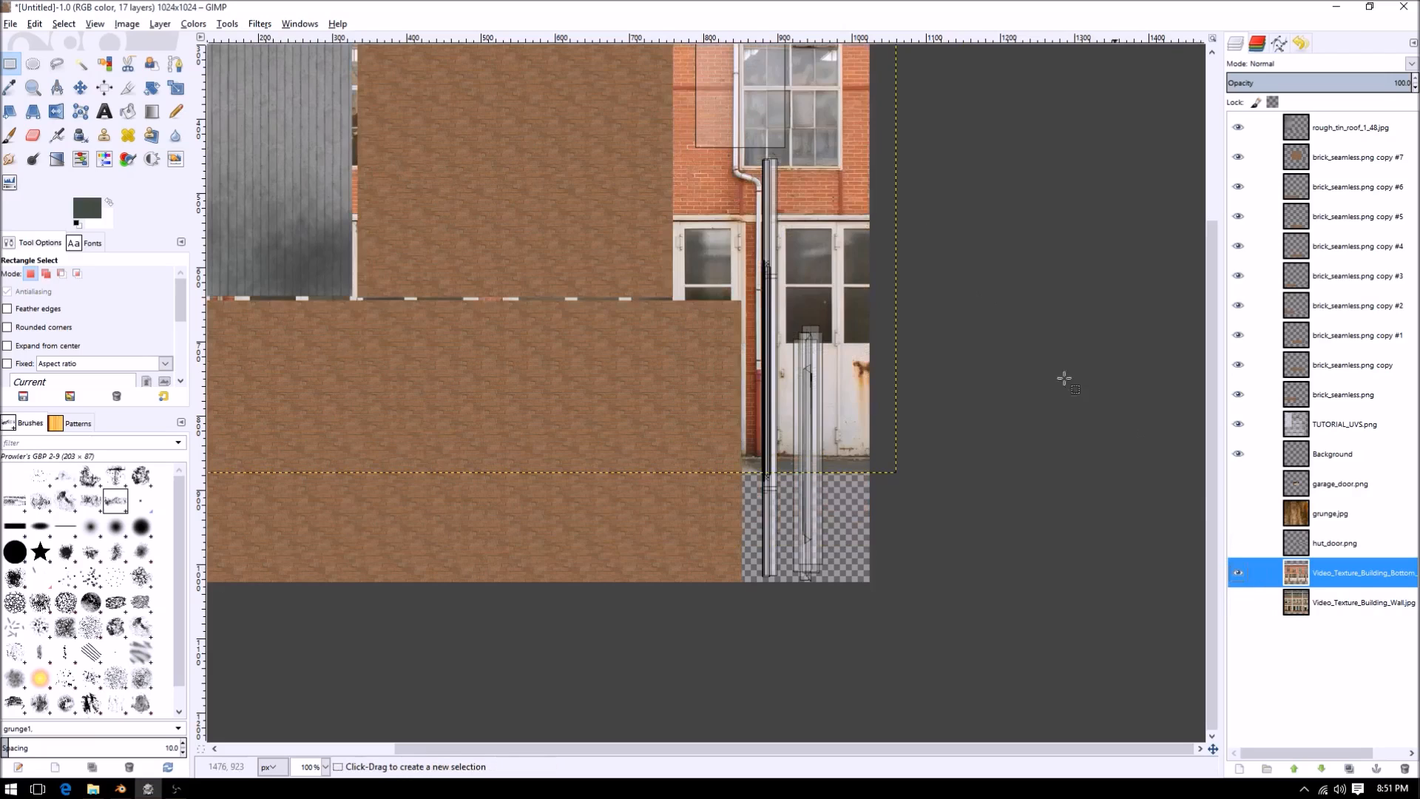
- Raise the bottom-floor wall layer to the top of the stack, duplicate it, and put one of the two at the bottom
middle_drag(887, 209, 1041, 391)
drag(1295, 574, 1324, 122)
ctrl+scroll(841, 345, down, 1)
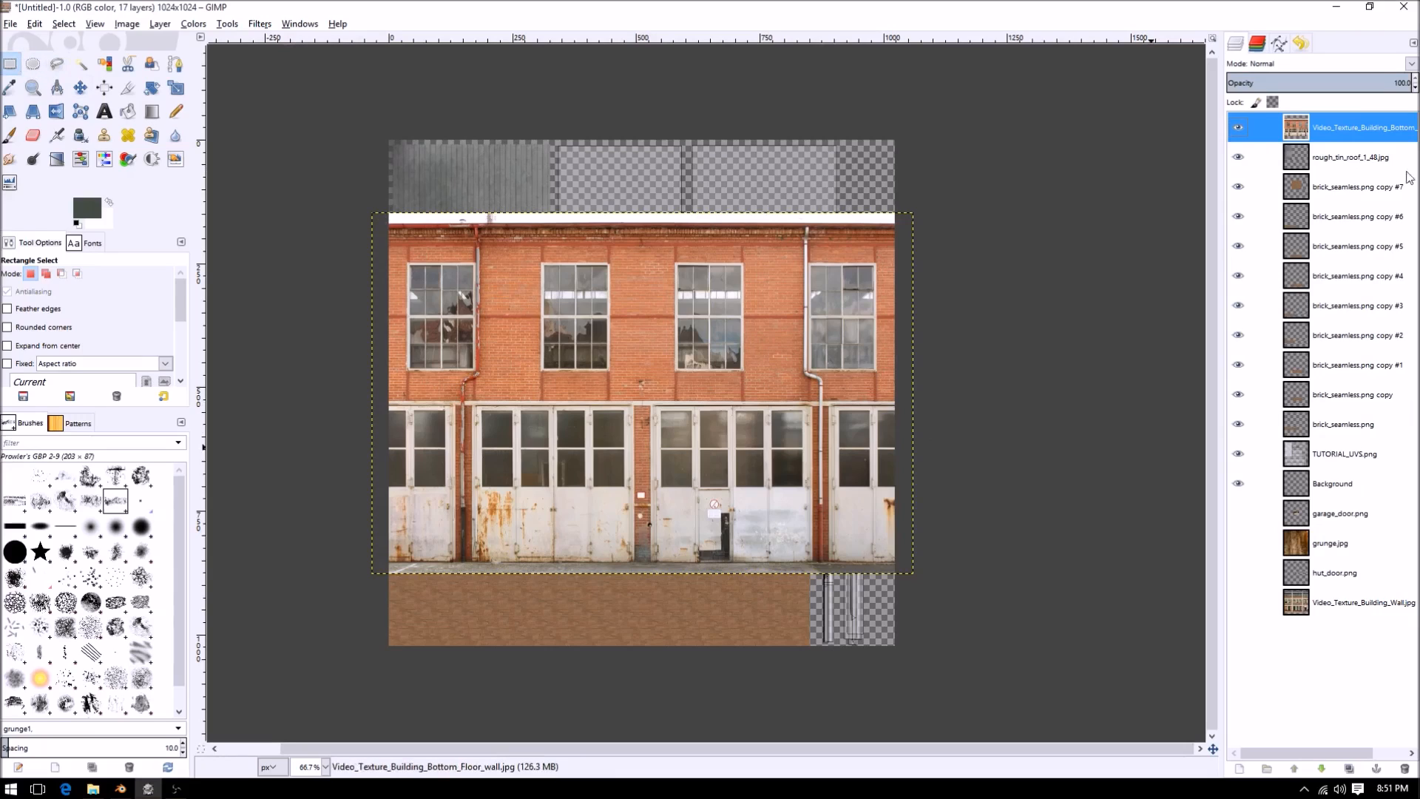
key(shift+ctrl+d)
drag(1331, 157, 1294, 630)
click(1259, 127)
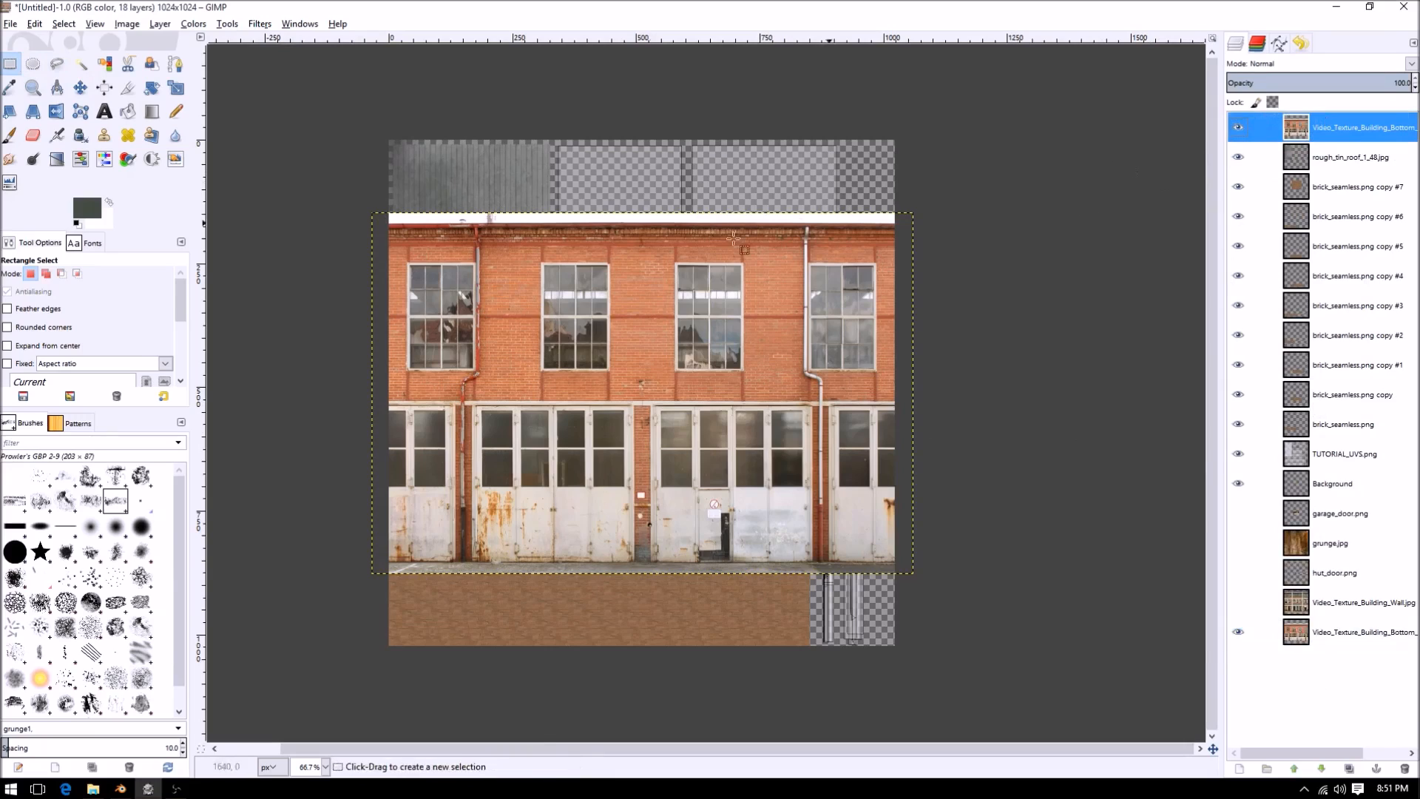
- Keep only the white and red roof-edge strip of the top wall layer, hide the original wall layer, and clear the selection
drag(319, 147, 1014, 228)
key(ctrl+i)
key(Delete)
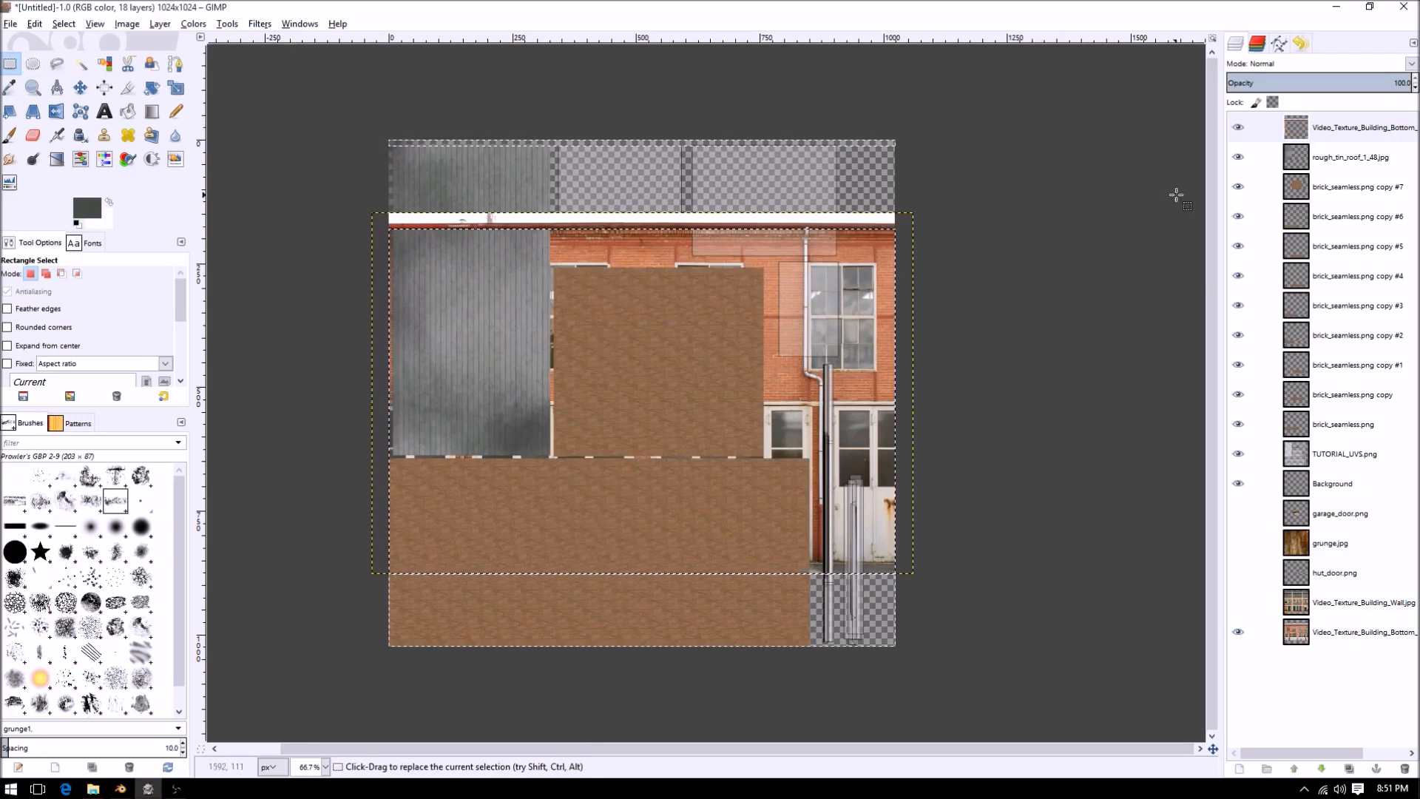
click(1239, 632)
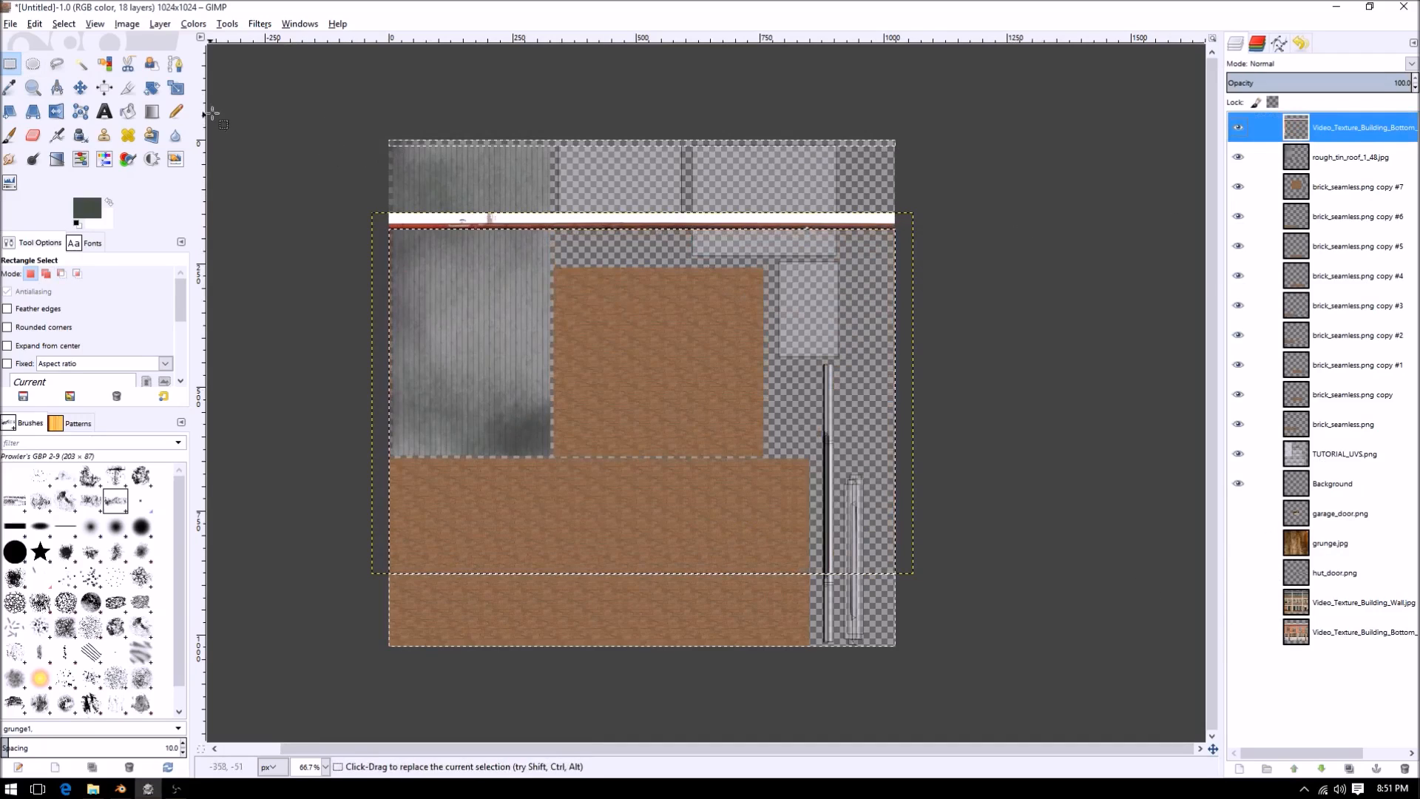
drag(246, 114, 324, 62)
click(127, 24)
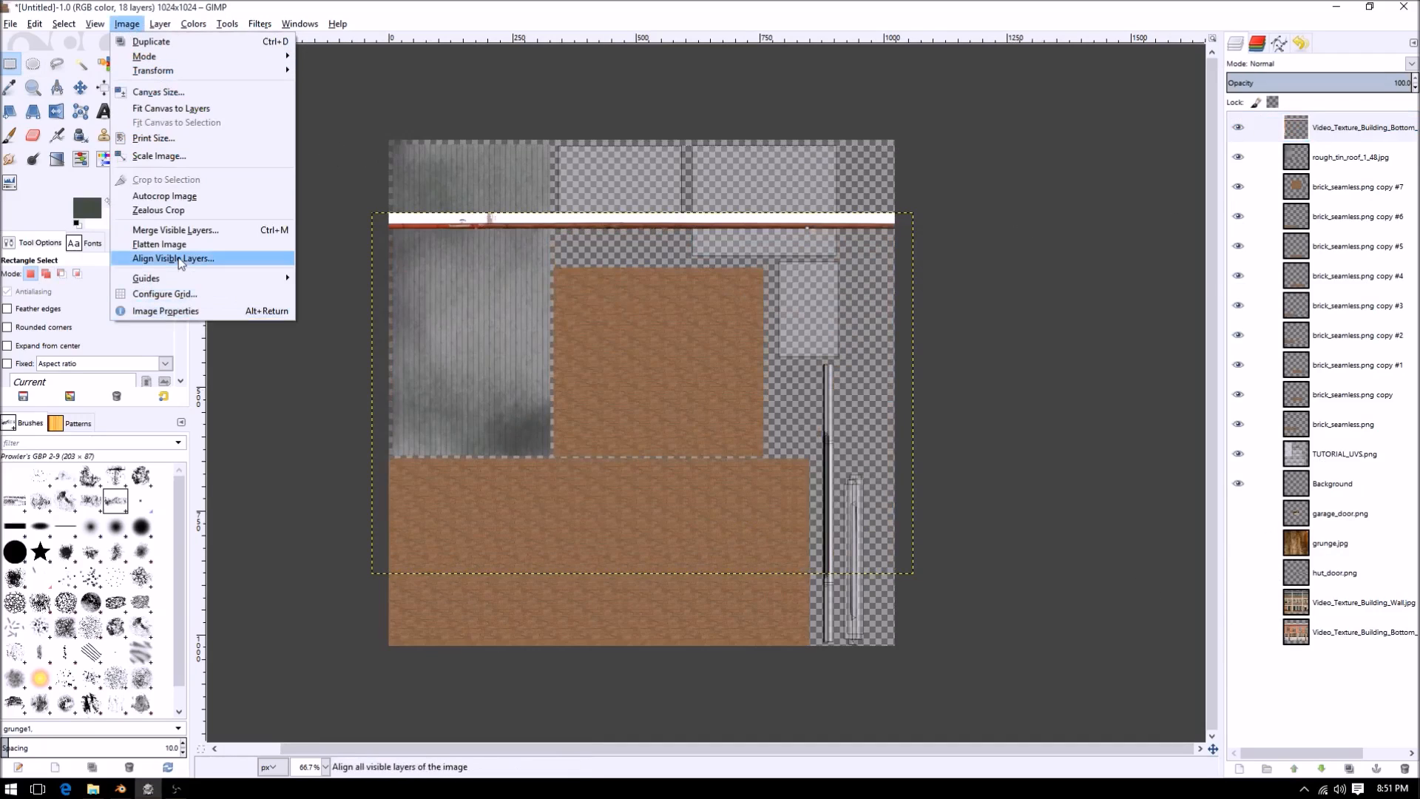
click(202, 285)
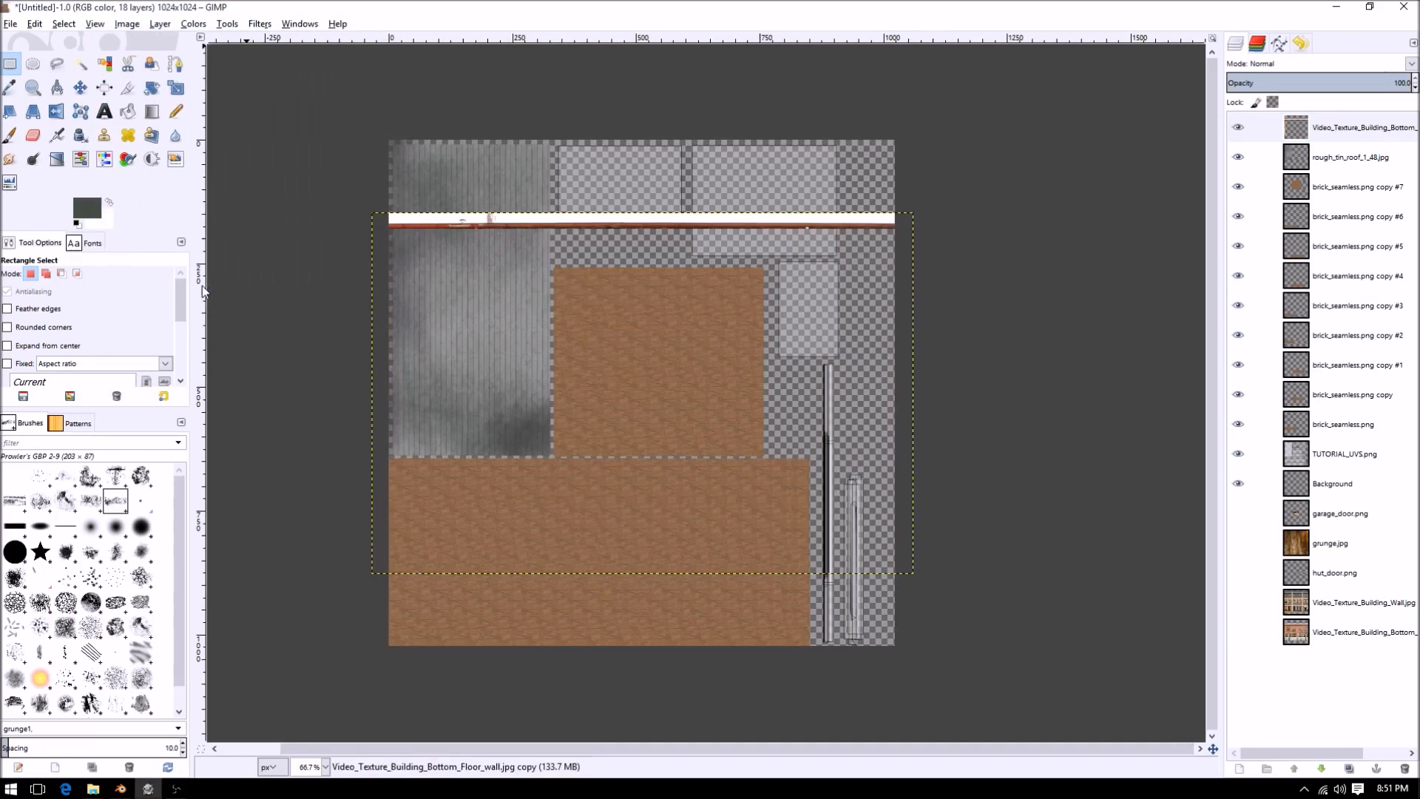
- Scale the roof-edge trim layer proportionally to 720 px wide and reposition it over the upper part of the texture
key(m)
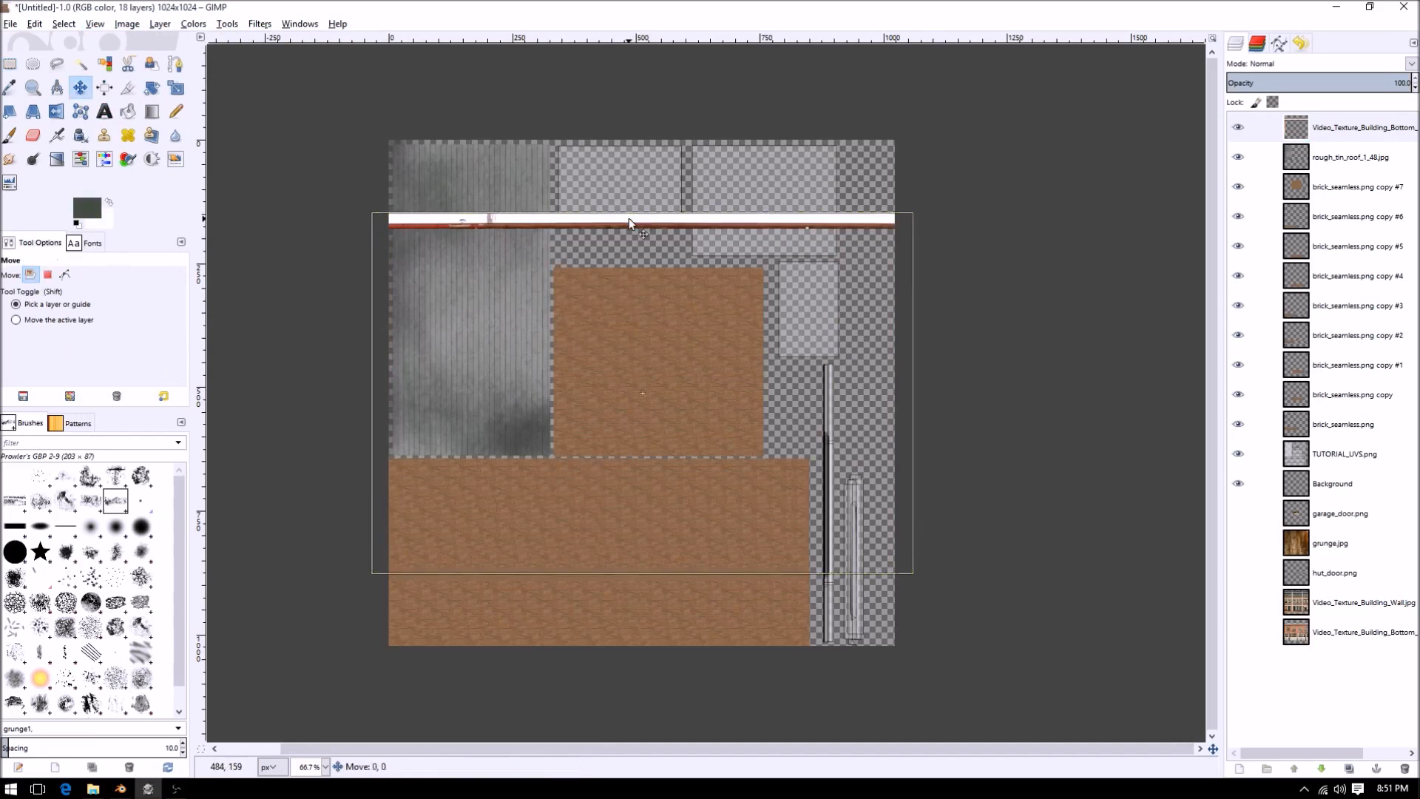
drag(630, 224, 641, 226)
text(720)
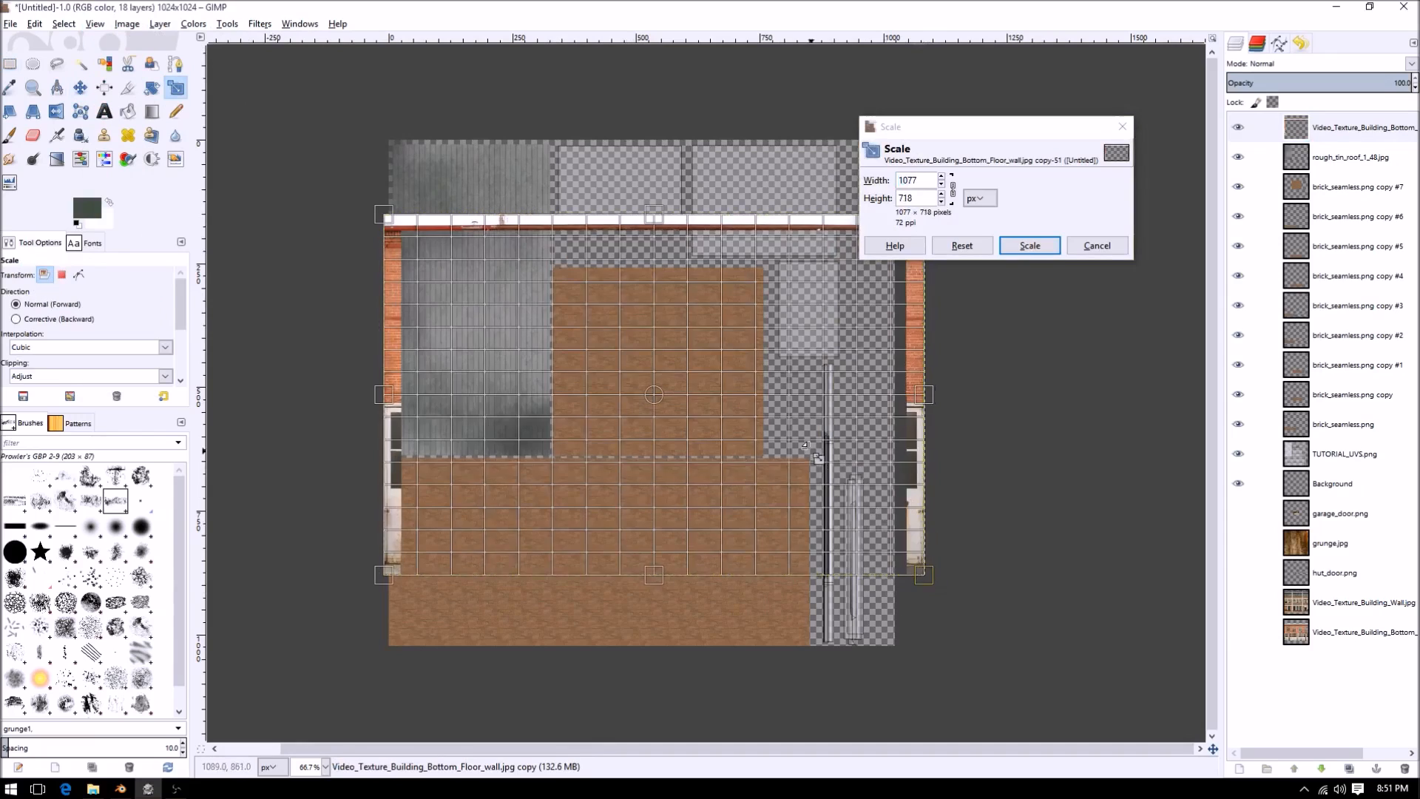
click(1029, 246)
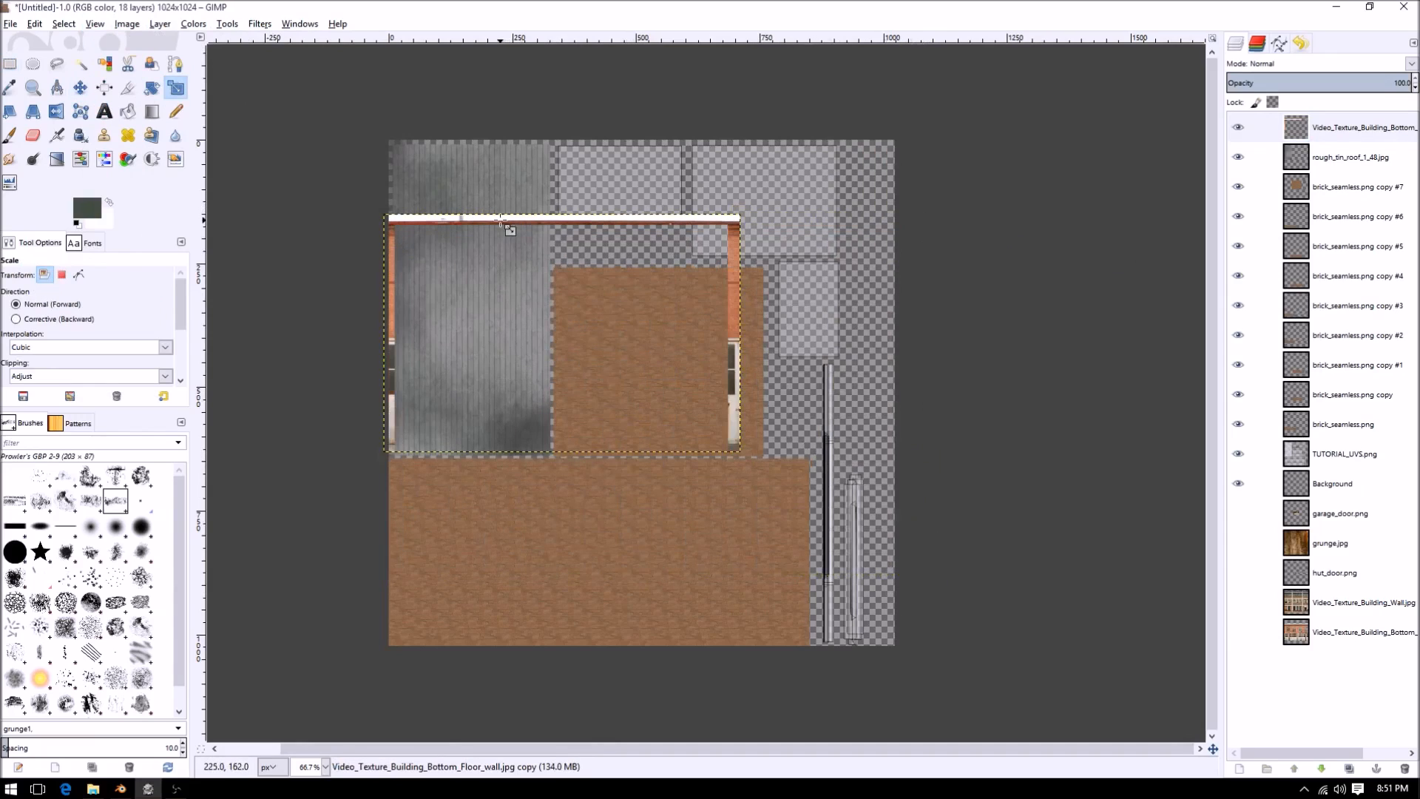
key(m)
drag(500, 218, 543, 211)
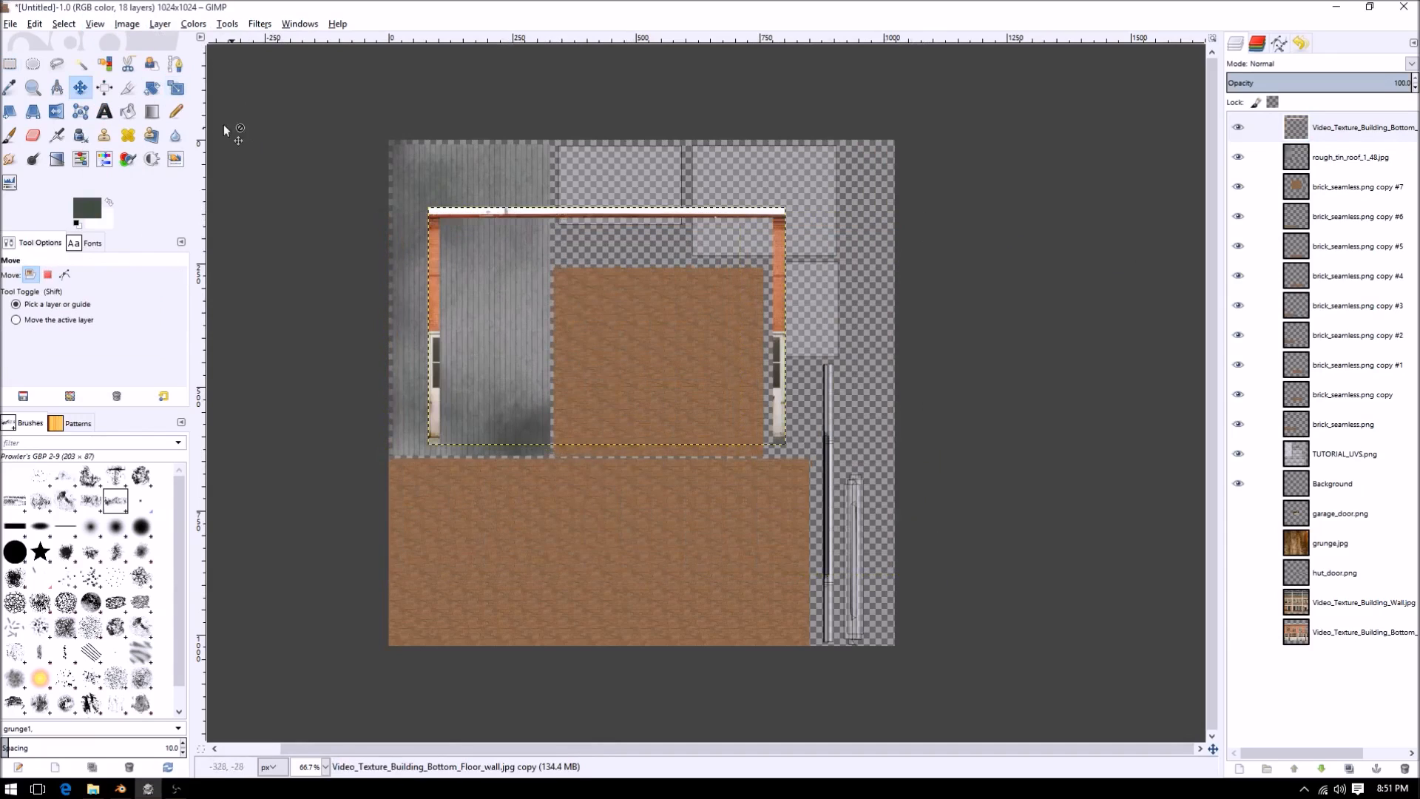
- Delete the leftover brick wall pieces hanging at both ends of the trim layer, then clear the selection
click(10, 64)
drag(397, 175, 443, 490)
key(Delete)
drag(828, 393, 868, 558)
key(Delete)
key(ctrl+shift+a)
- Autocrop the trim layer so its boundary fits the thin white and red strip
click(227, 24)
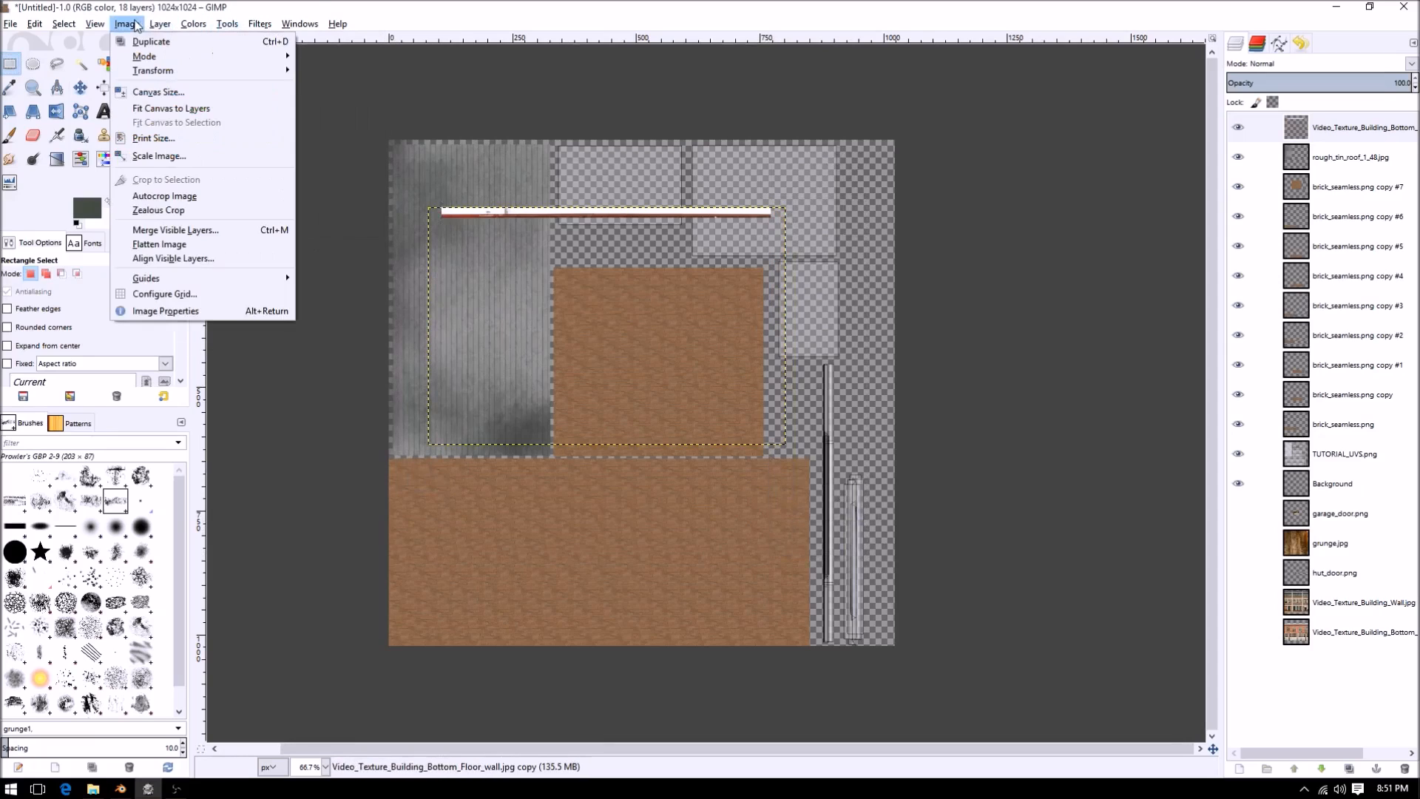
mouse_move(157, 28)
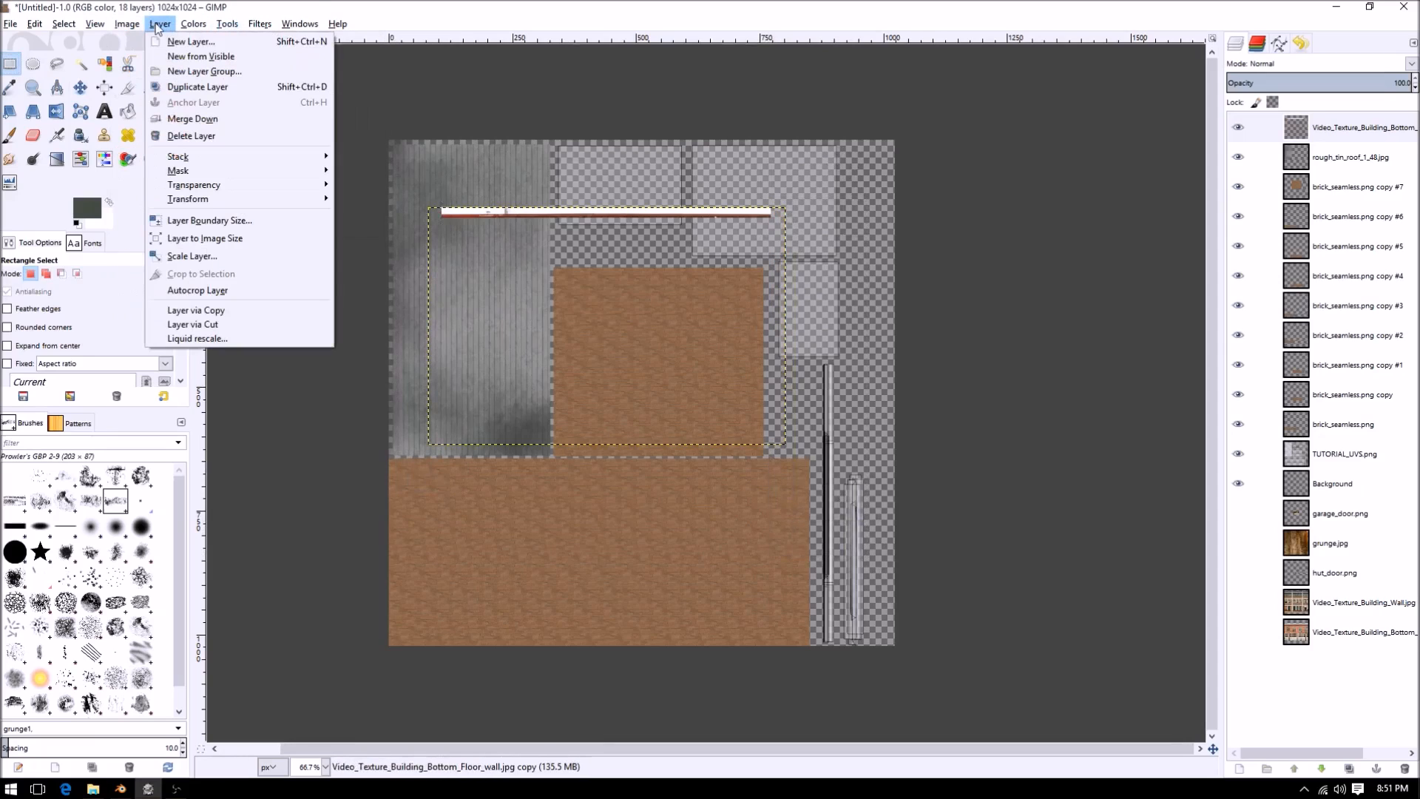
click(243, 292)
ctrl+scroll(580, 403, up, 1)
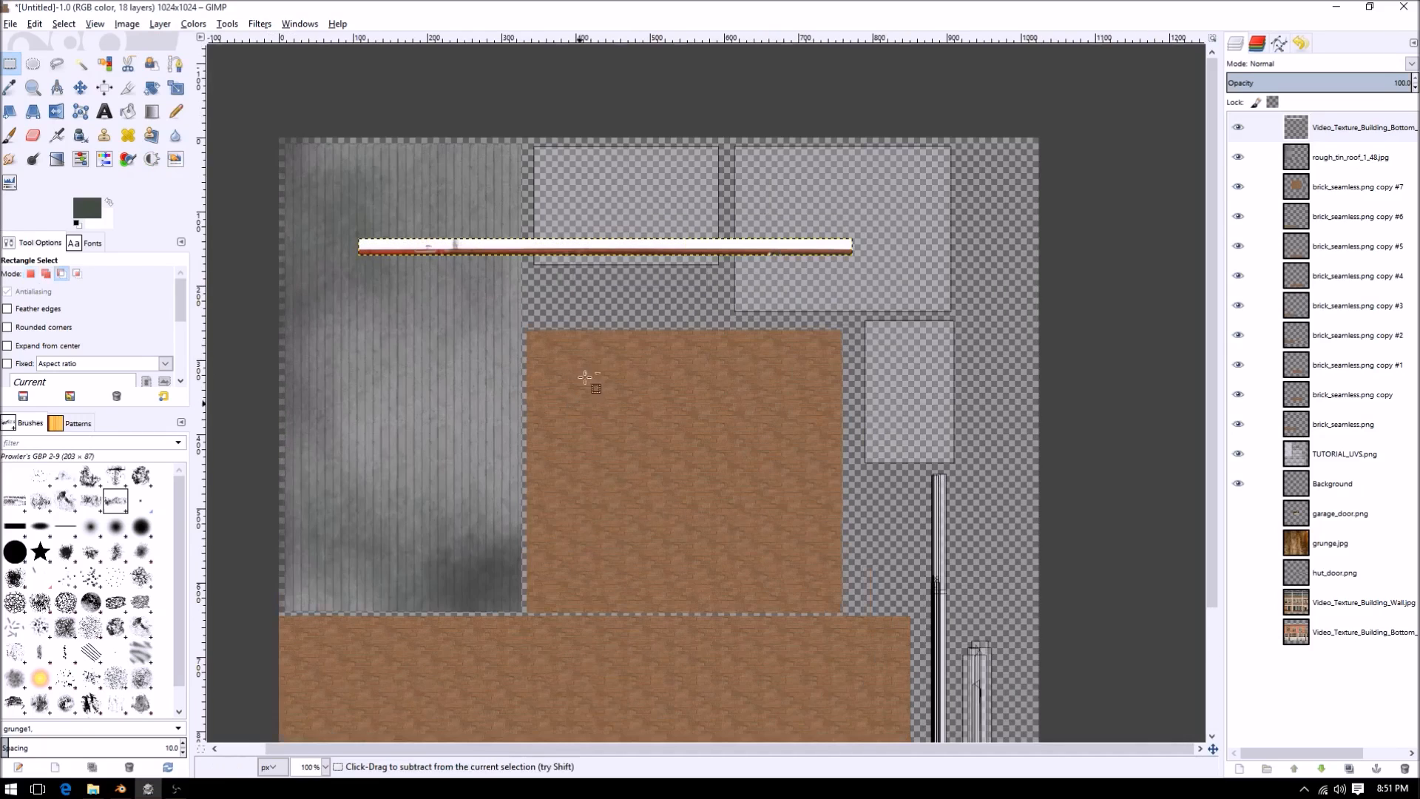
- Move the trim strip down over the brick area and rotate it 90 degrees to stand upright
key(m)
drag(616, 248, 734, 503)
click(165, 25)
mouse_move(193, 199)
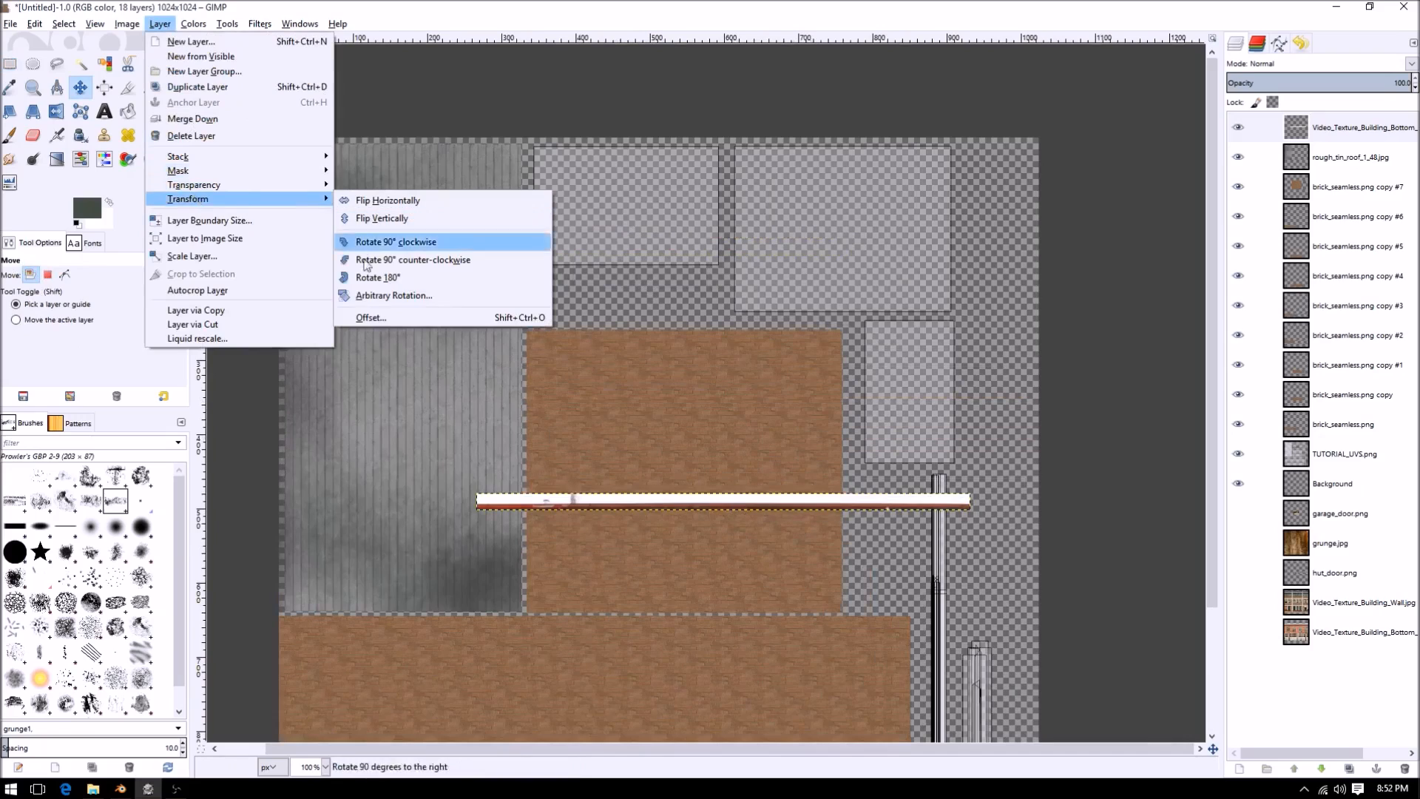
click(375, 298)
drag(315, 182, 322, 182)
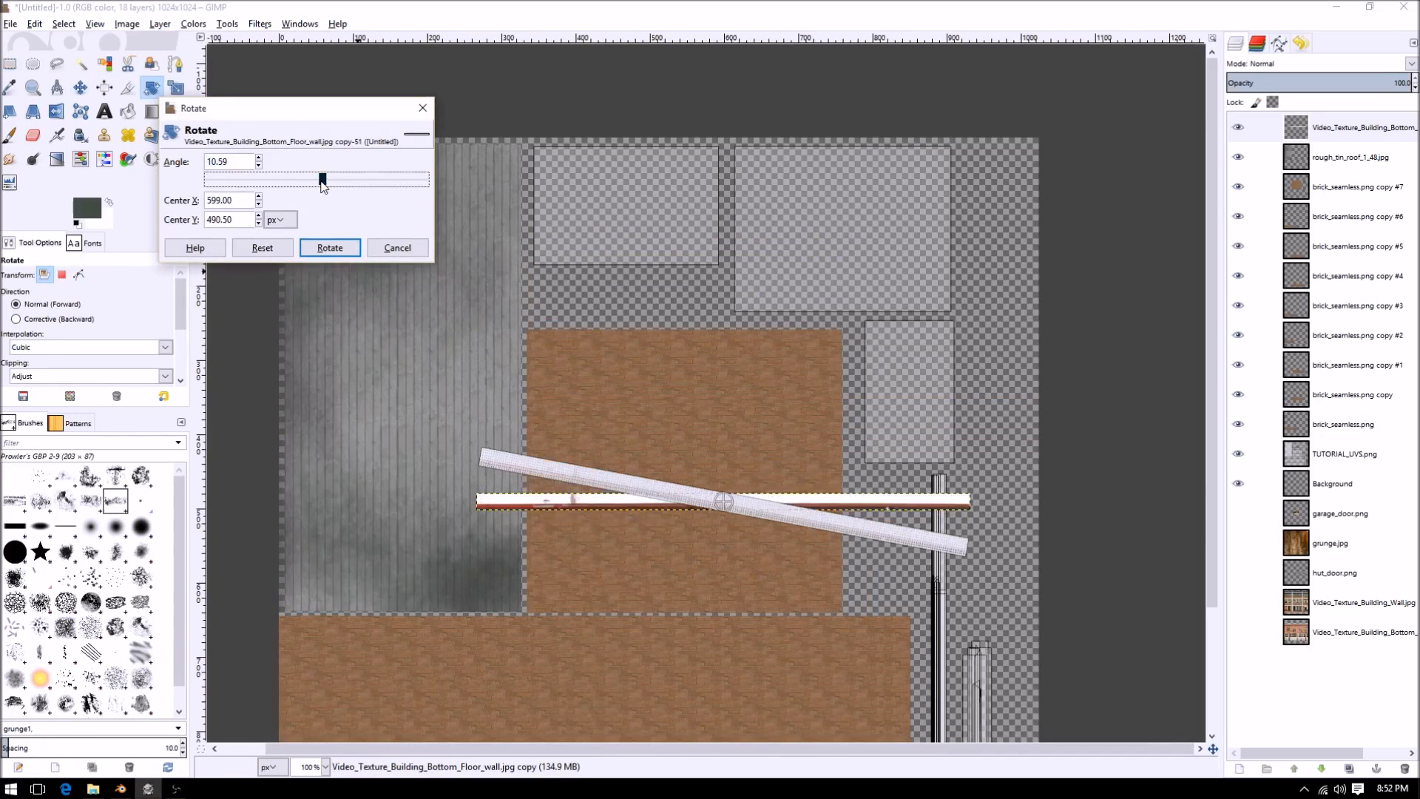
text(90)
key(Return)
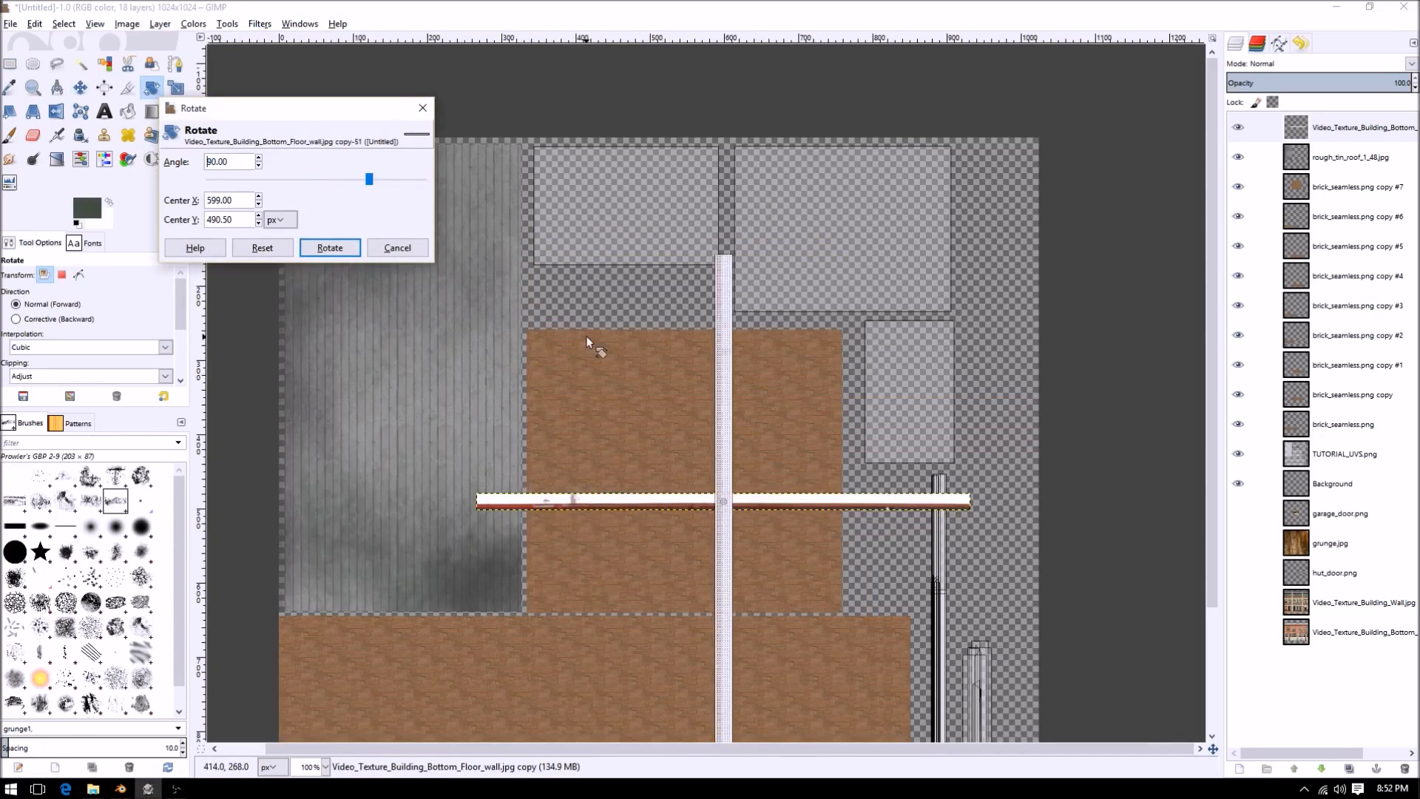
click(356, 249)
- Move the upright trim strip over the longer of the two narrow vertical UV islands
middle_drag(710, 450, 625, 219)
key(m)
drag(631, 309, 858, 525)
middle_drag(867, 524, 885, 459)
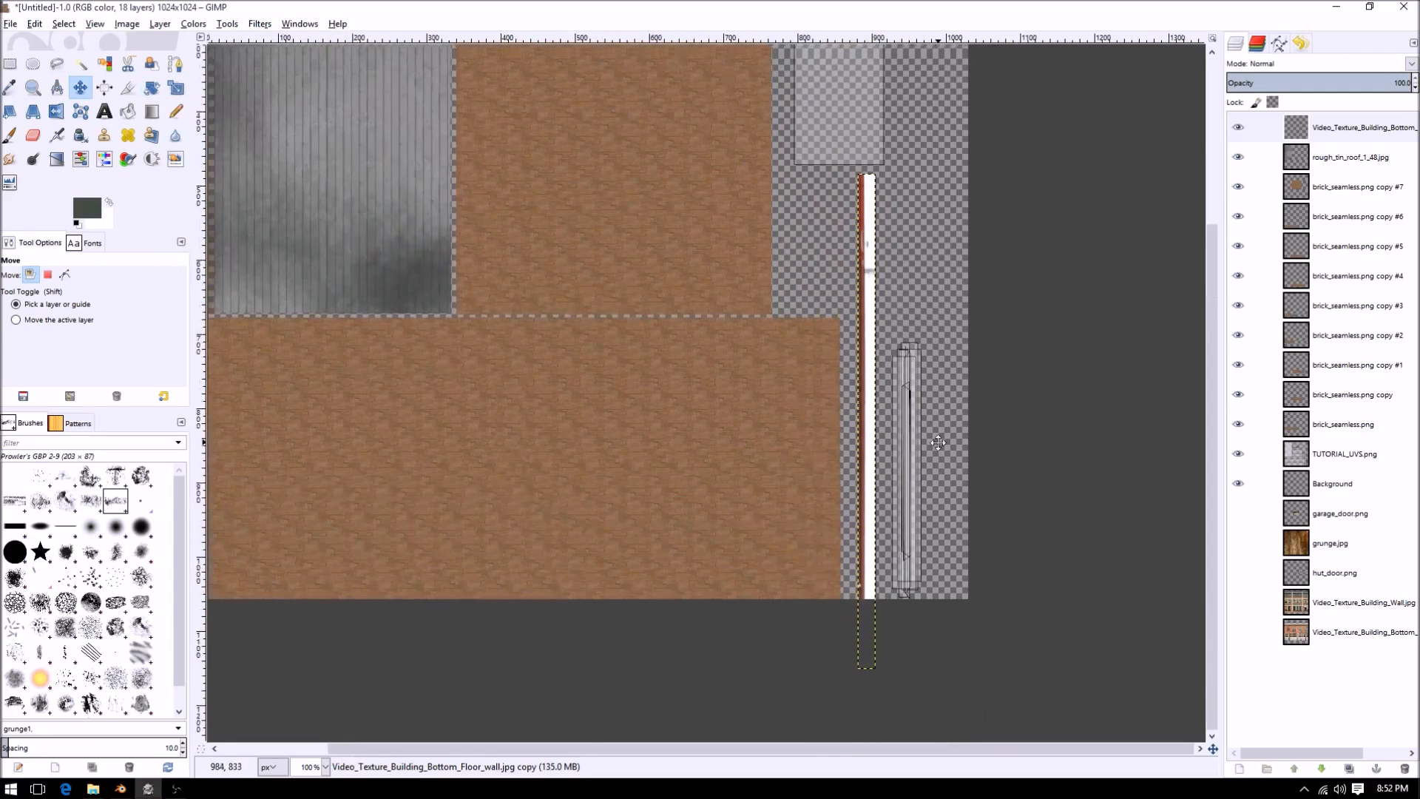
- Duplicate the trim strip twice and place the copies side by side over the shorter vertical UV island
key(ctrl+shift+d)
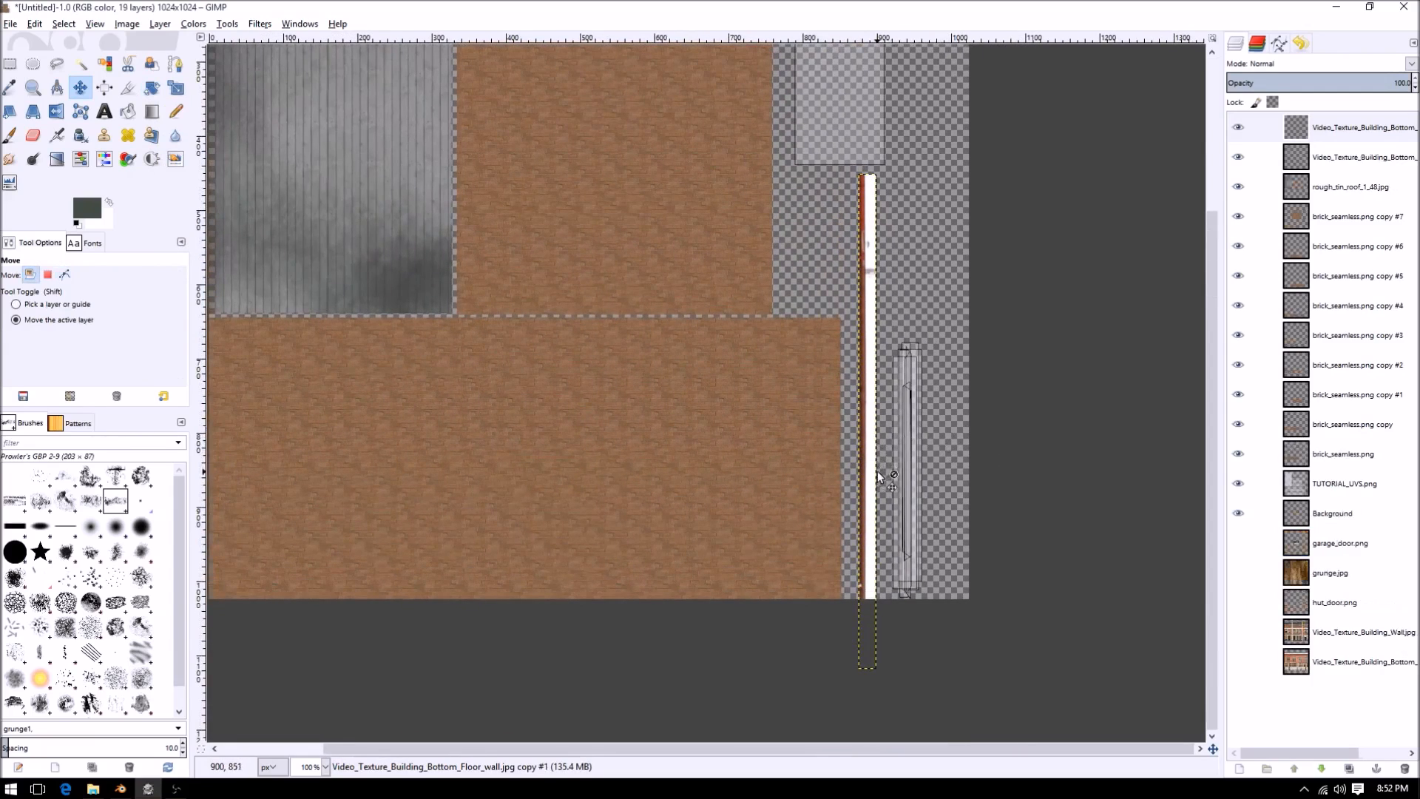
drag(873, 491, 906, 424)
key(ctrl+s)
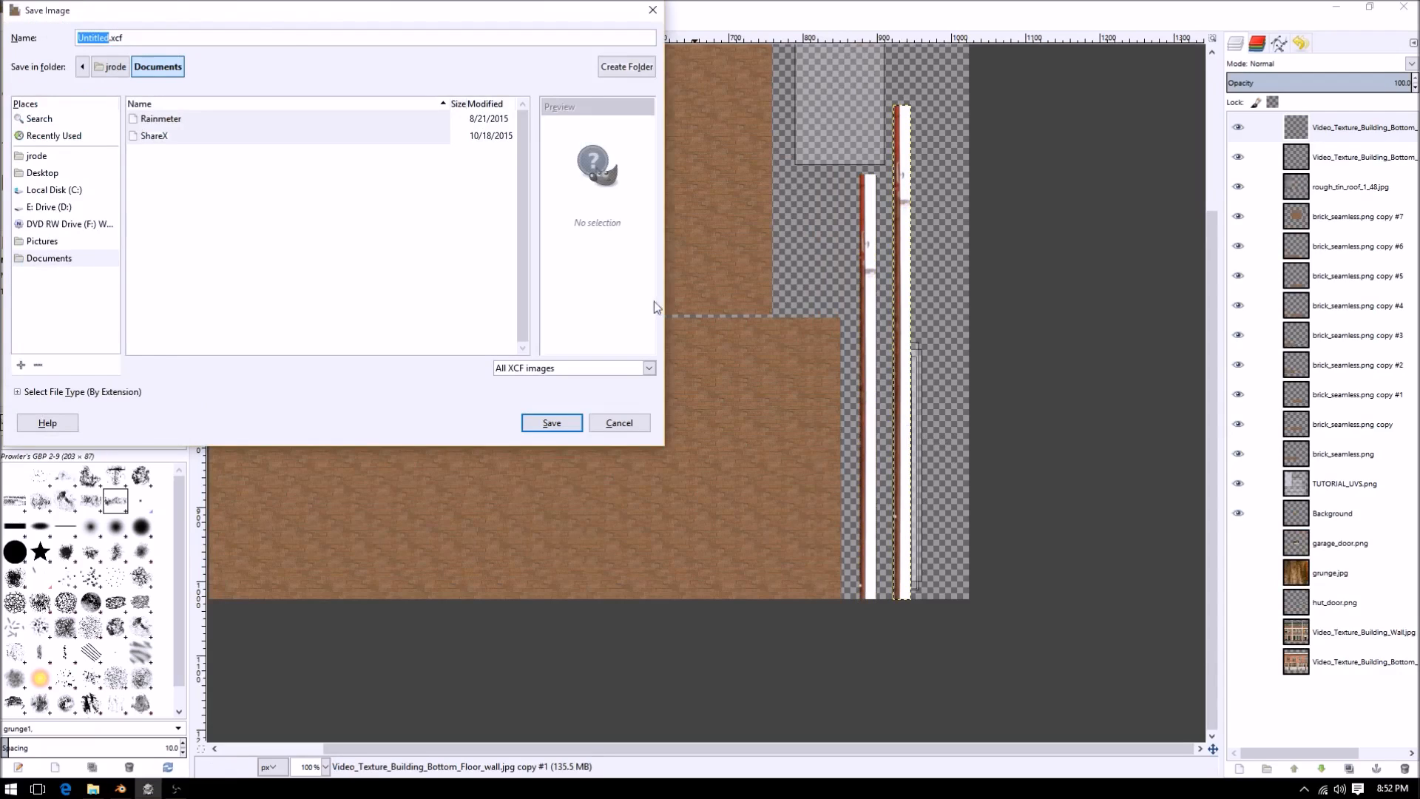
key(Escape)
key(ctrl+shift+d)
drag(899, 454, 911, 455)
- Rotate the newest trim copy 90° clockwise twice so its red edge faces outward
click(127, 24)
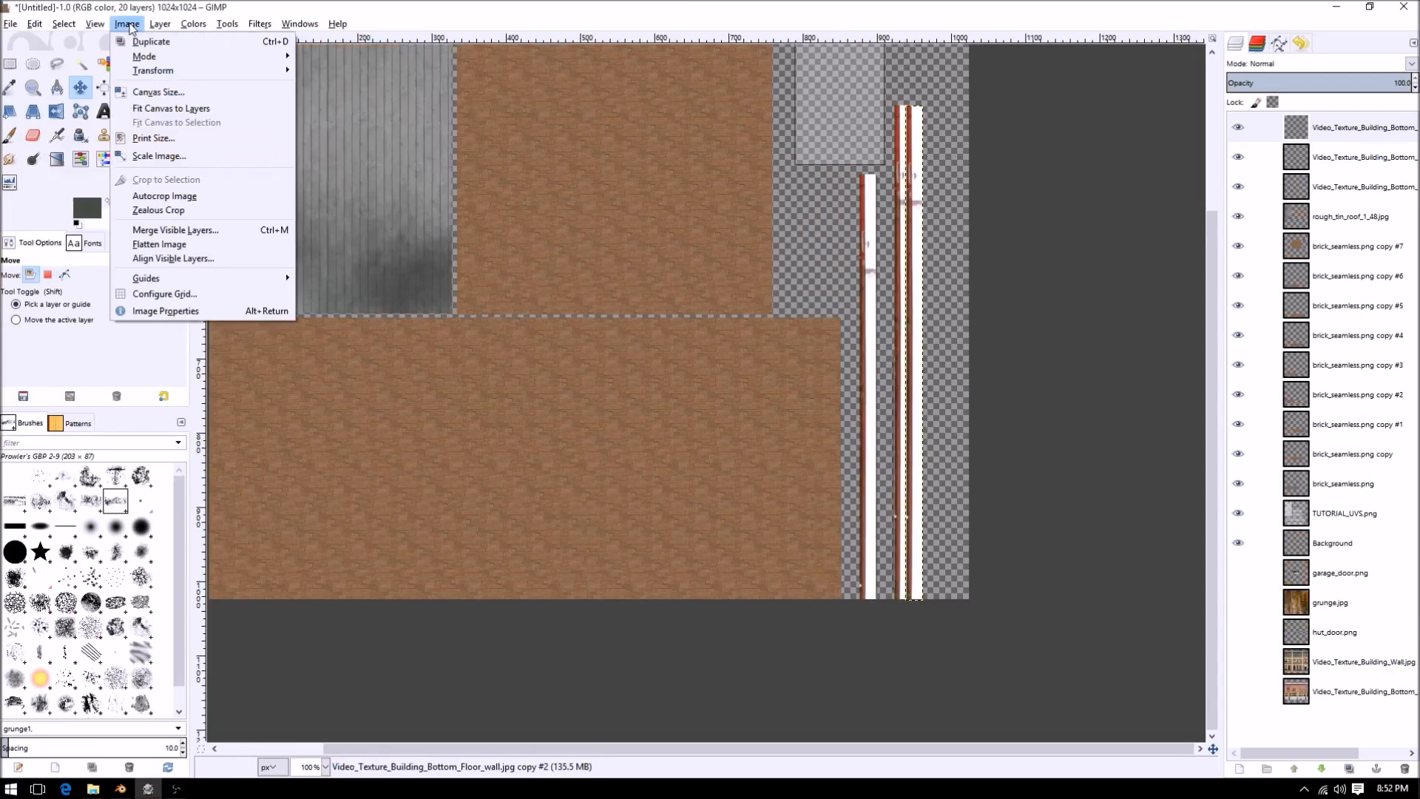
mouse_move(156, 22)
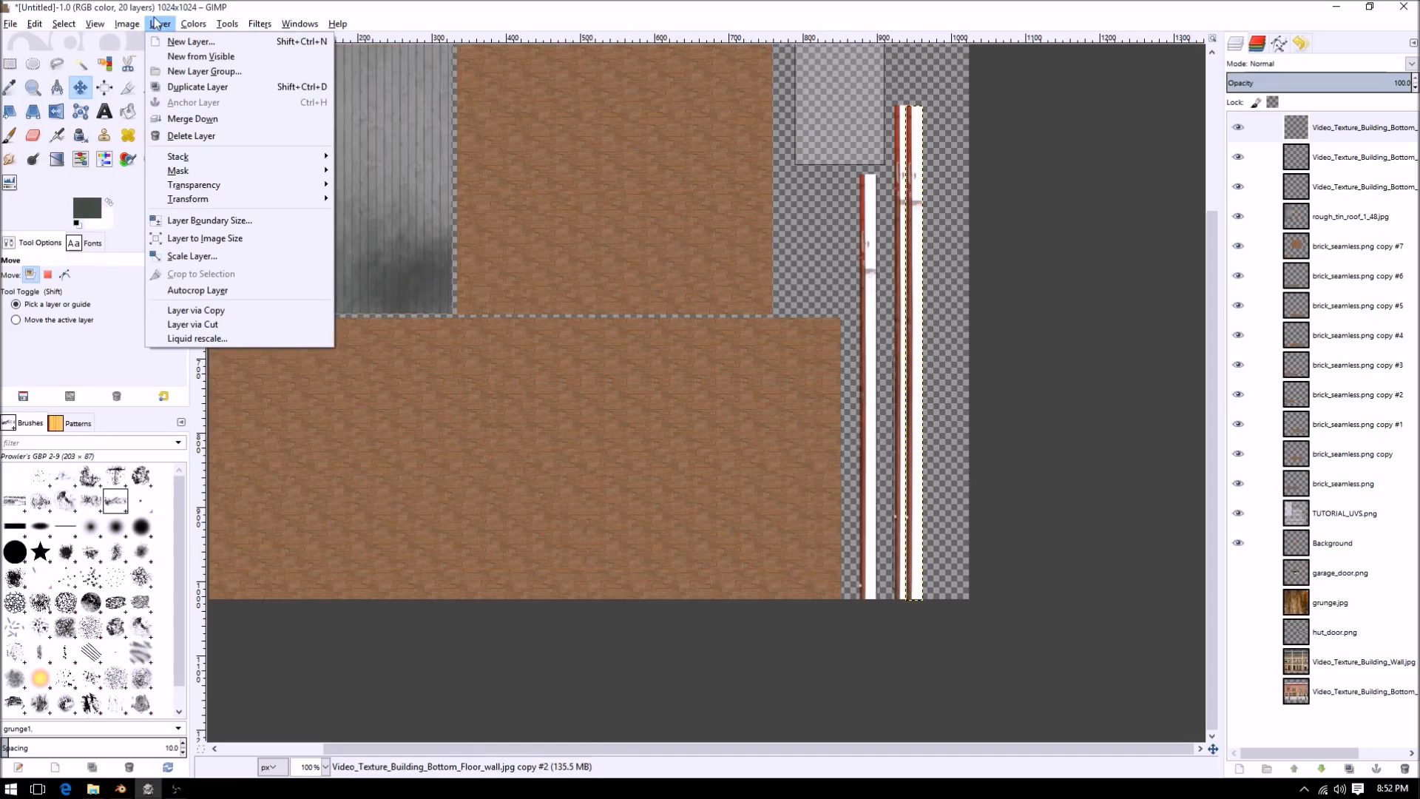
mouse_move(200, 22)
mouse_move(222, 199)
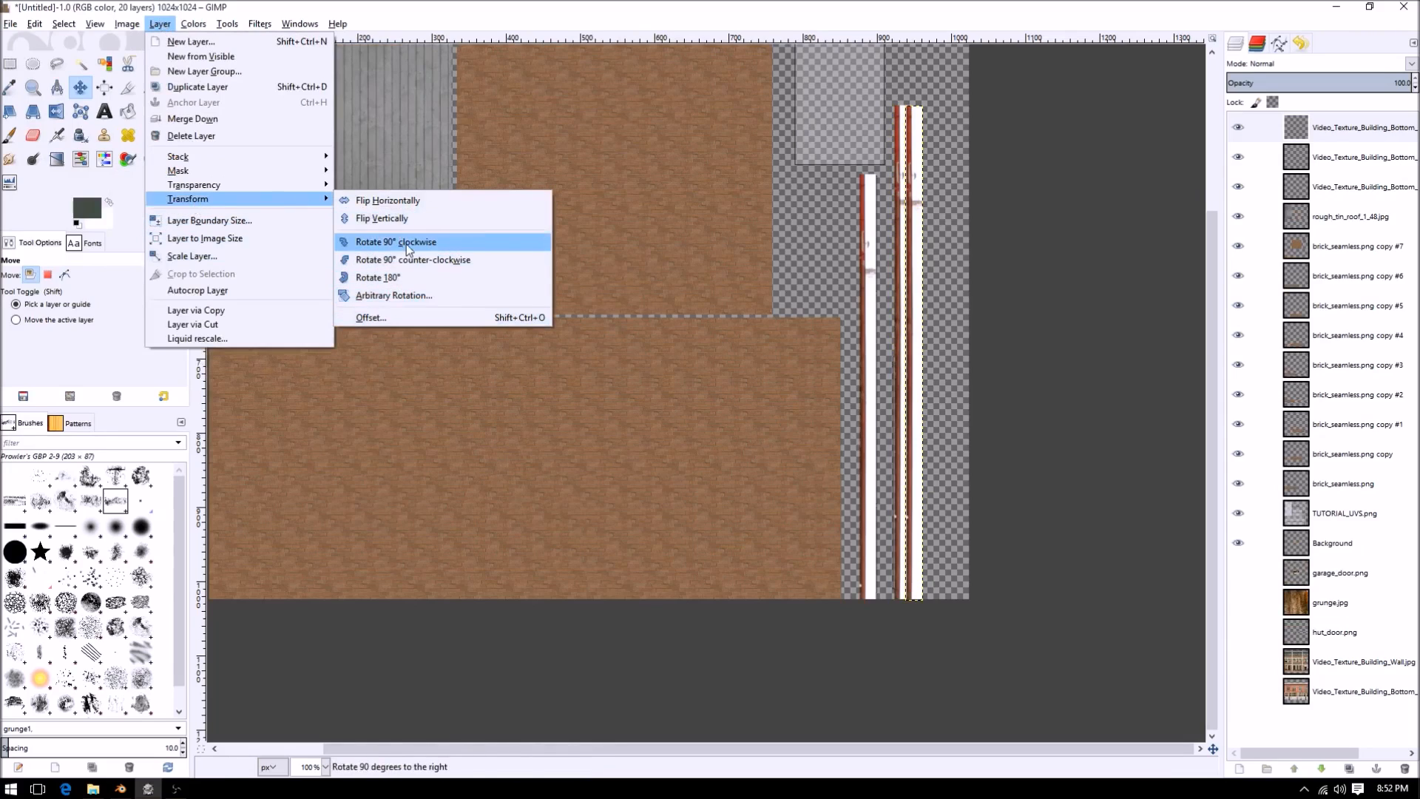
click(403, 244)
click(164, 22)
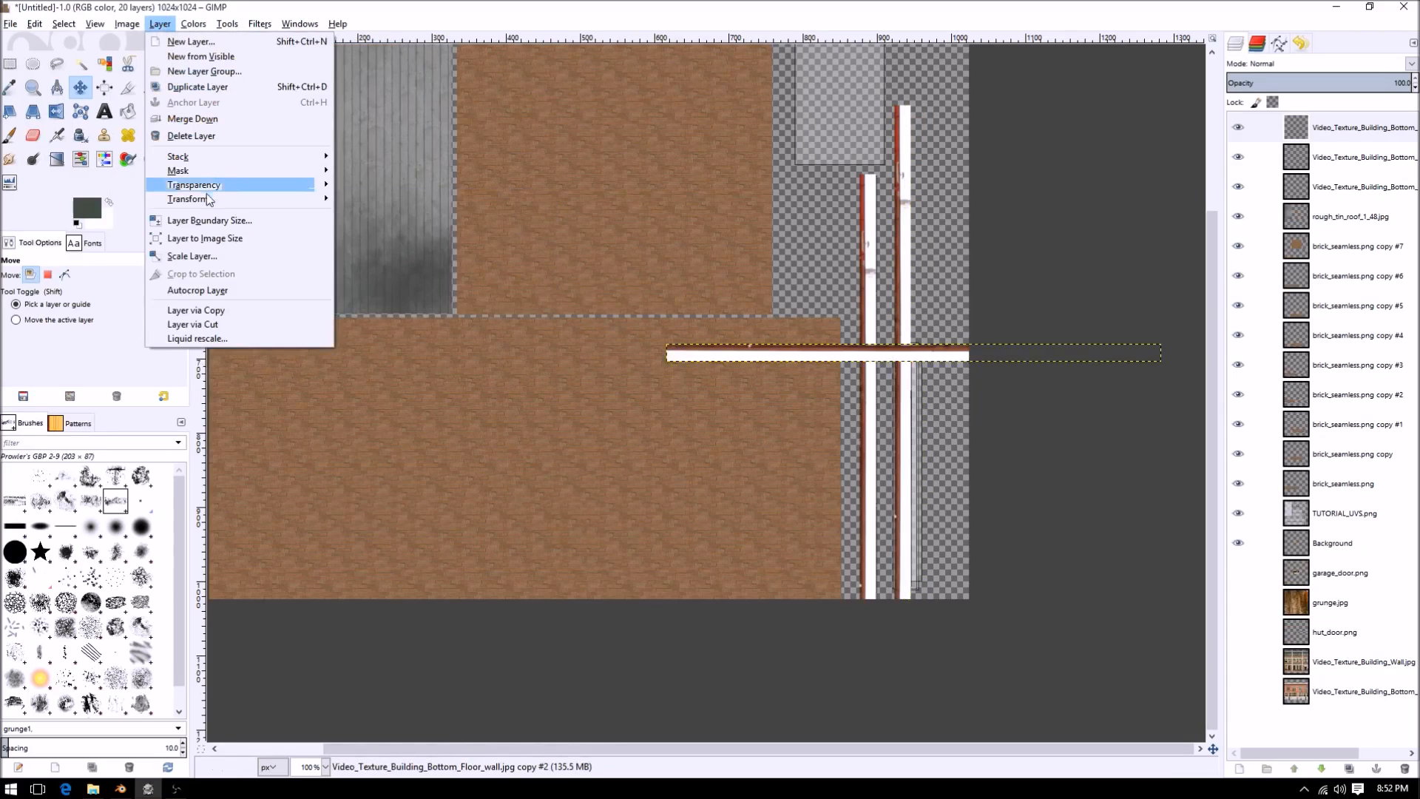
mouse_move(188, 199)
click(383, 244)
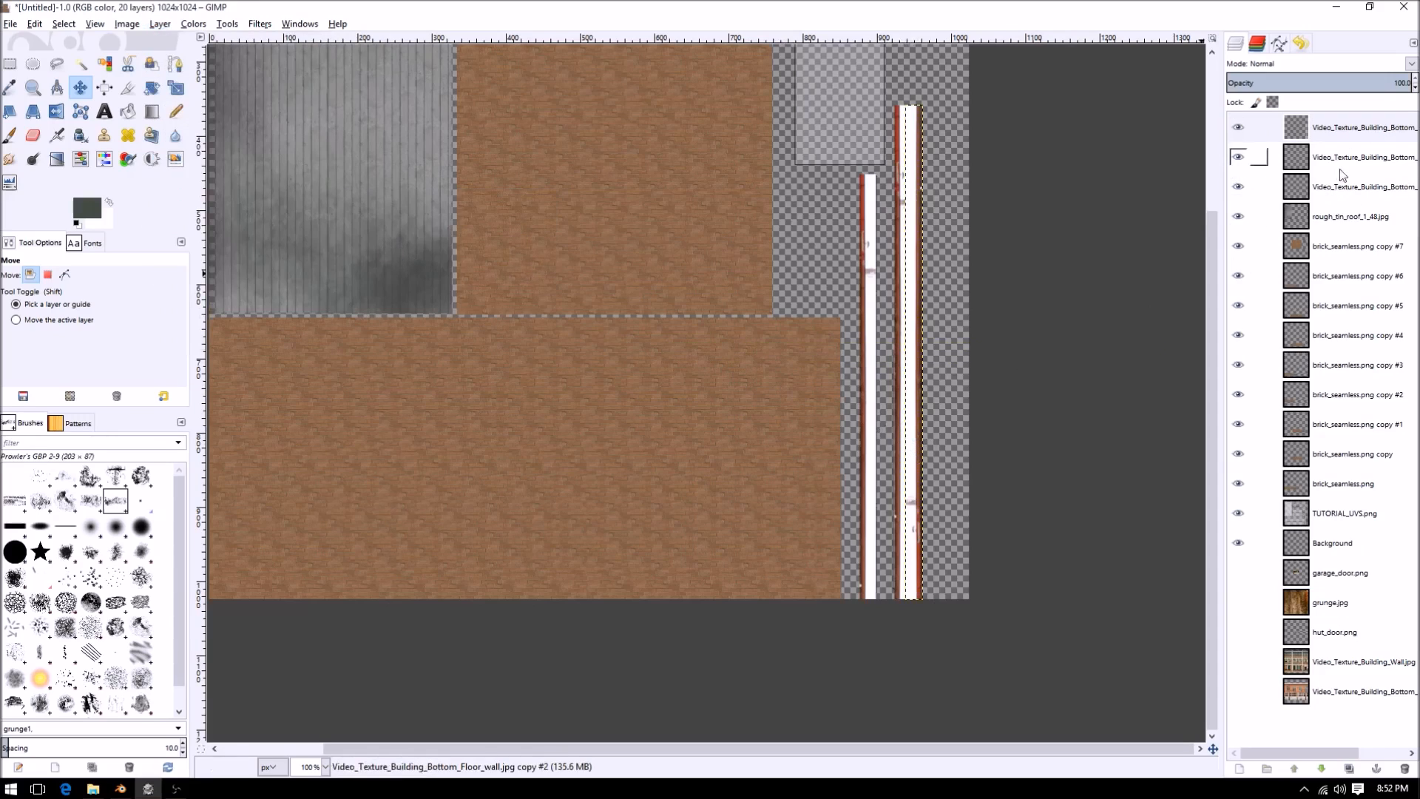
- Merge the topmost trim copy down into the trim layer directly beneath it
click(1321, 485)
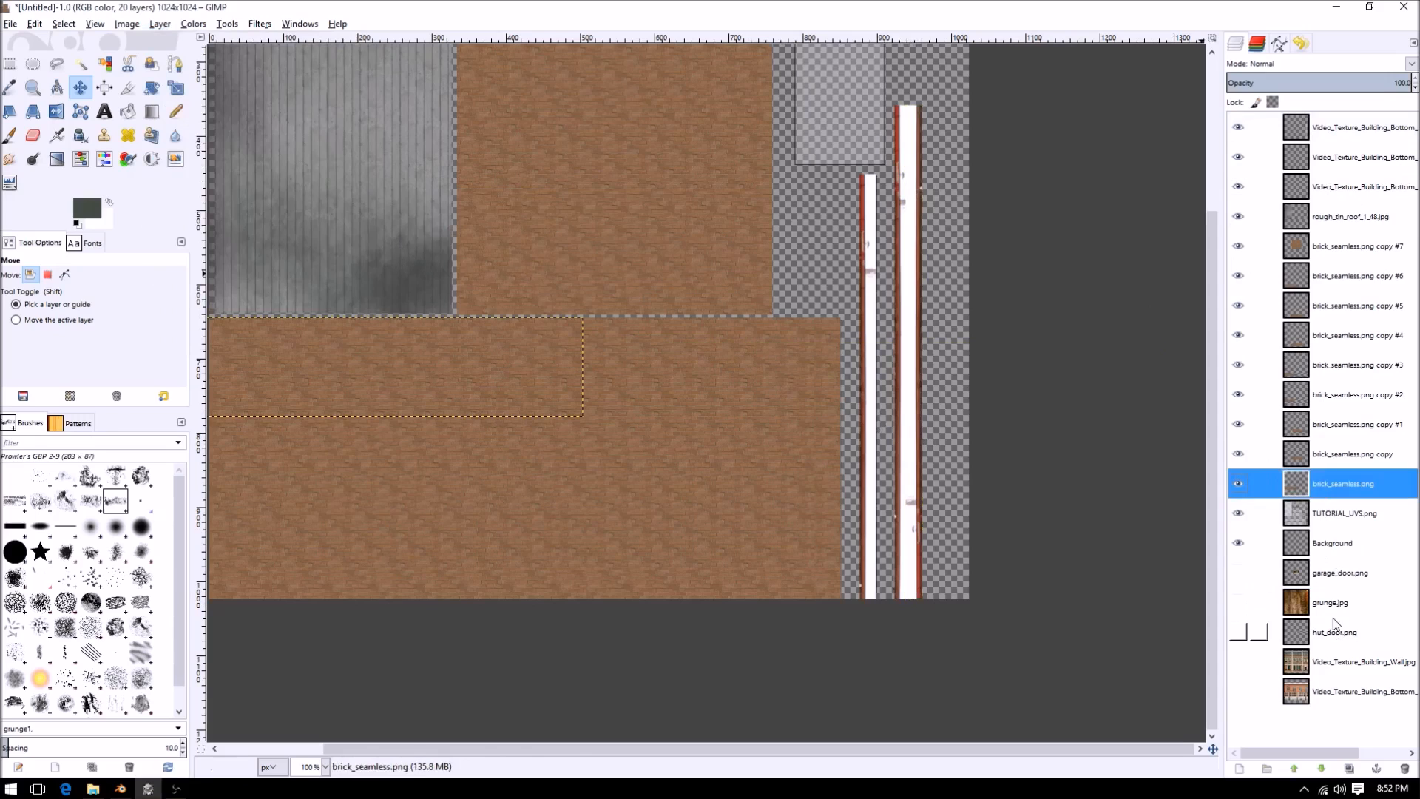
click(1309, 132)
right_click(1329, 133)
key(w)
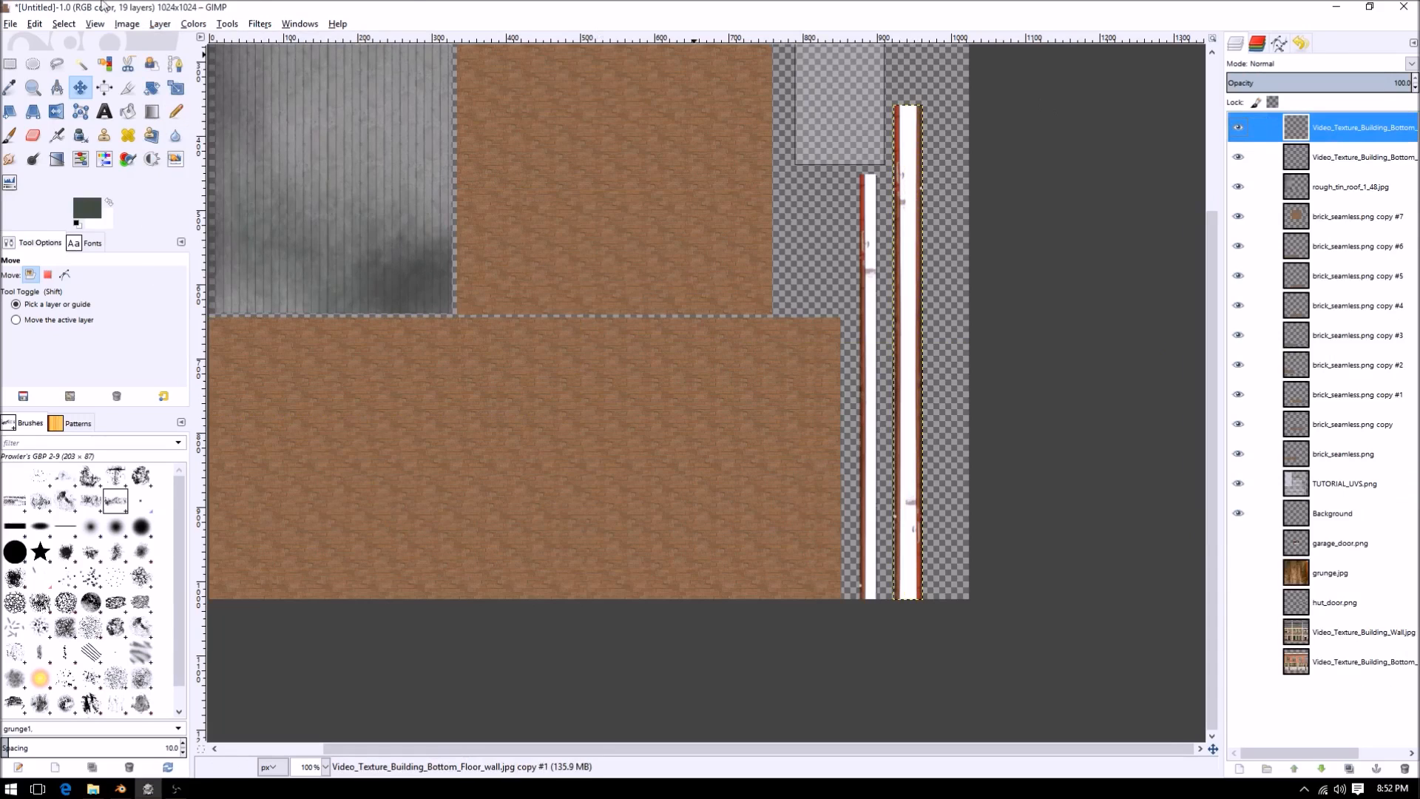
- Adjust the longer trim strip with Hue-Saturation, setting saturation to -42 and lowering its lightness
click(160, 25)
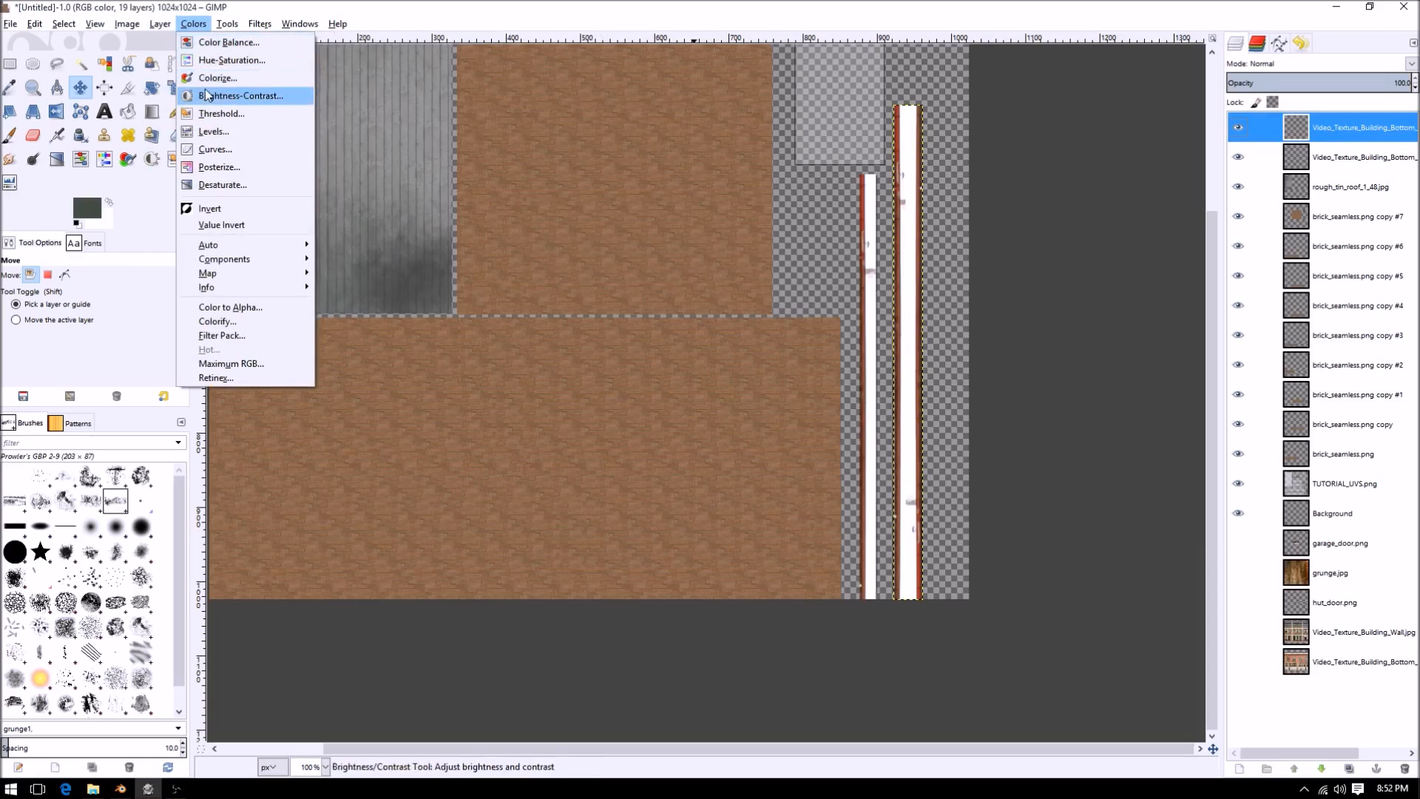
click(226, 60)
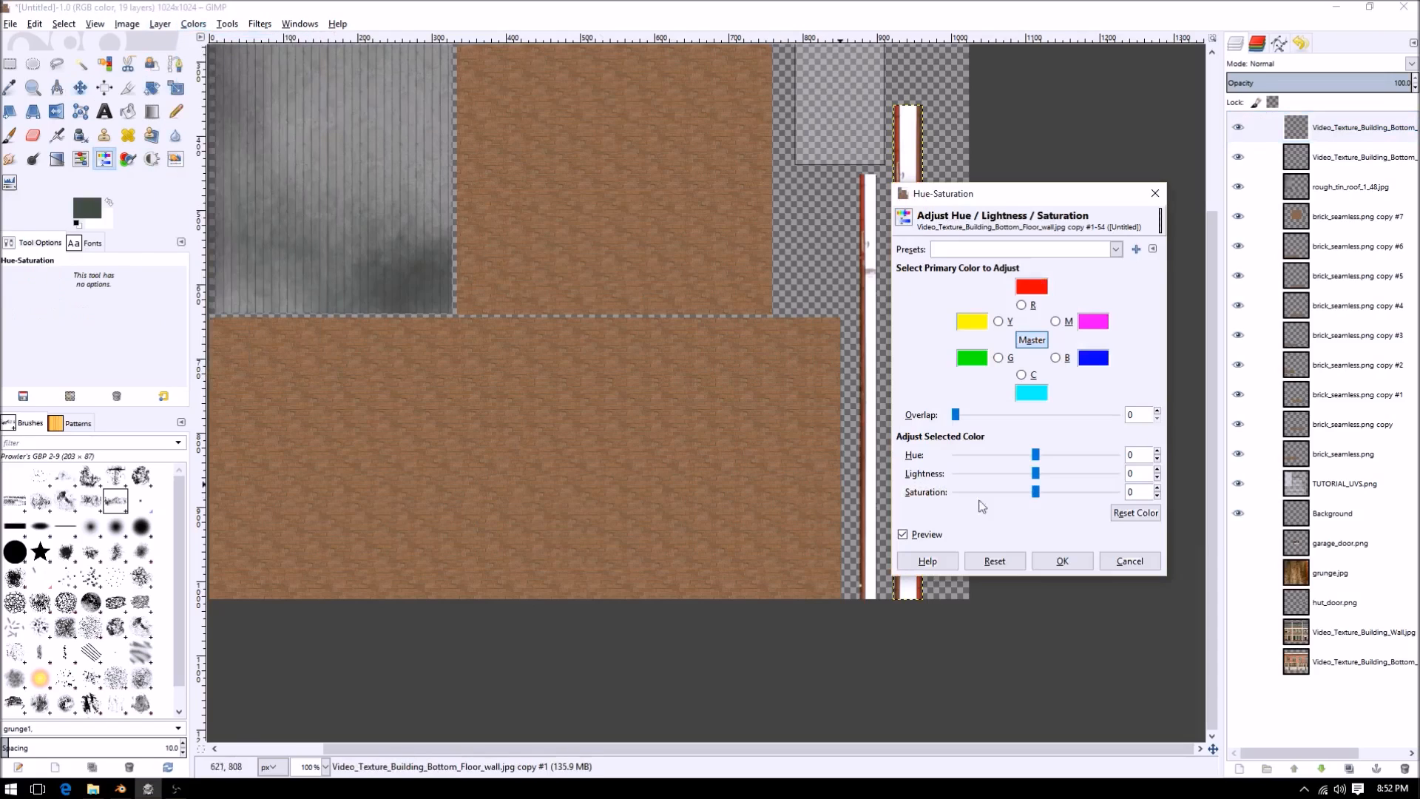
drag(1035, 492, 1002, 493)
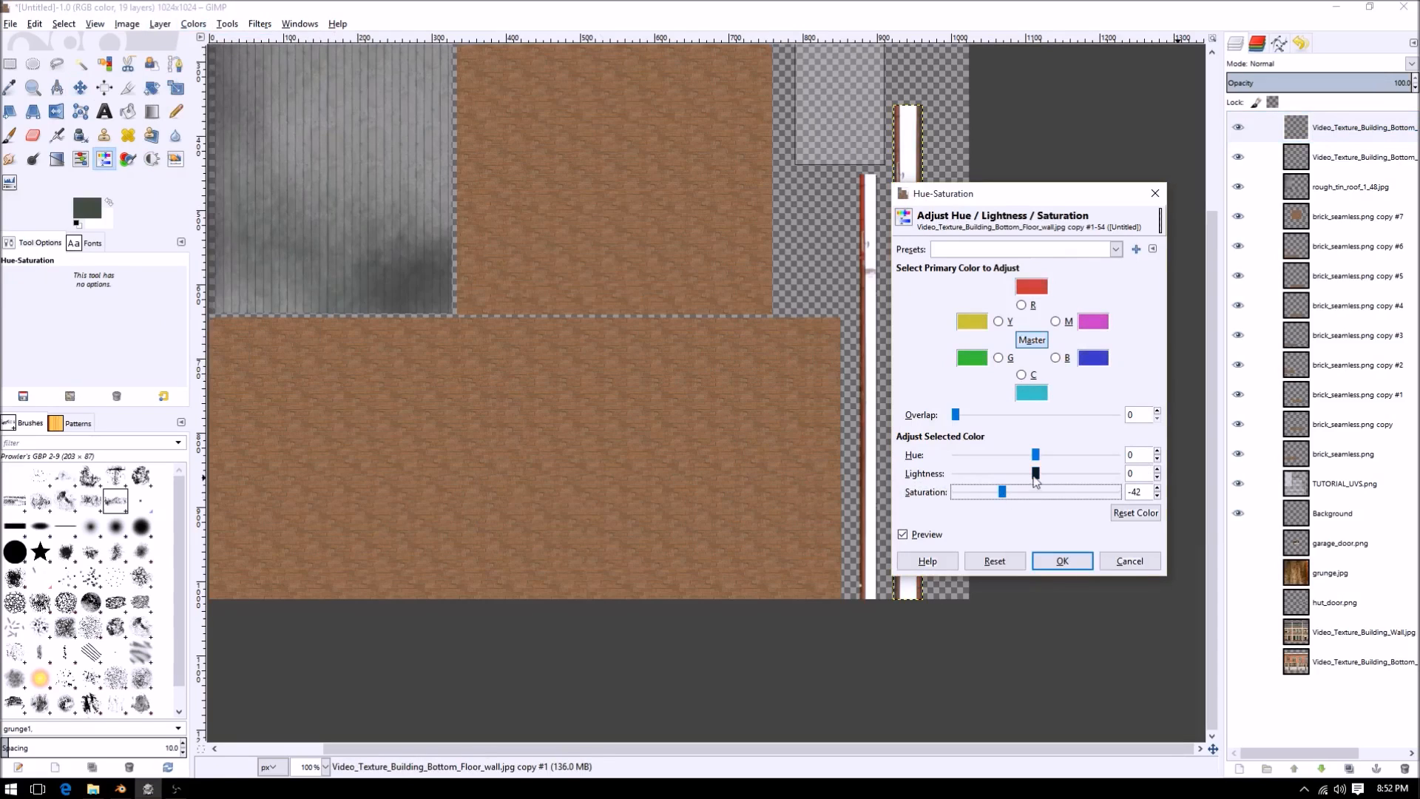
click(1062, 560)
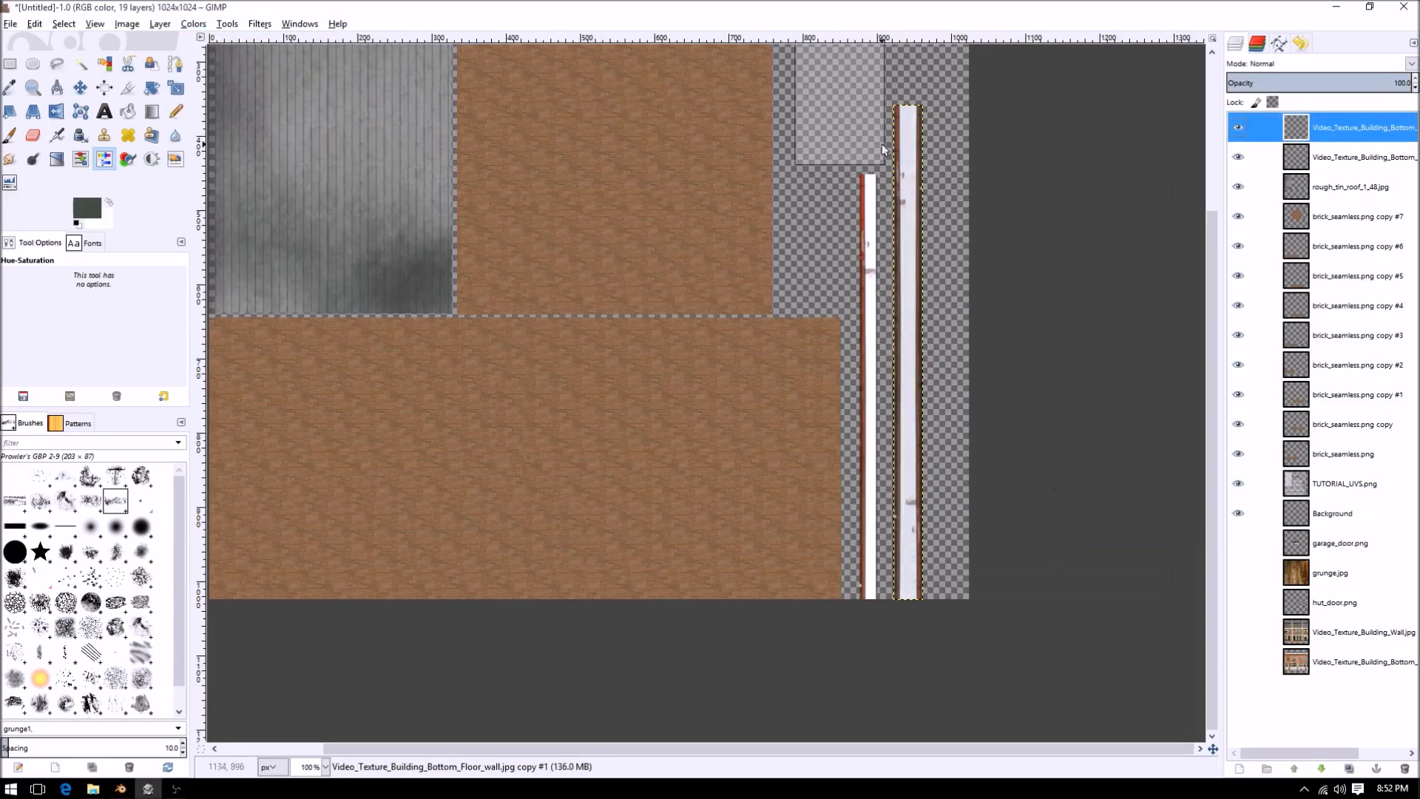
- Adjust the shorter trim strip with Hue-Saturation, setting saturation to -54 and lightness to about -44
click(1320, 167)
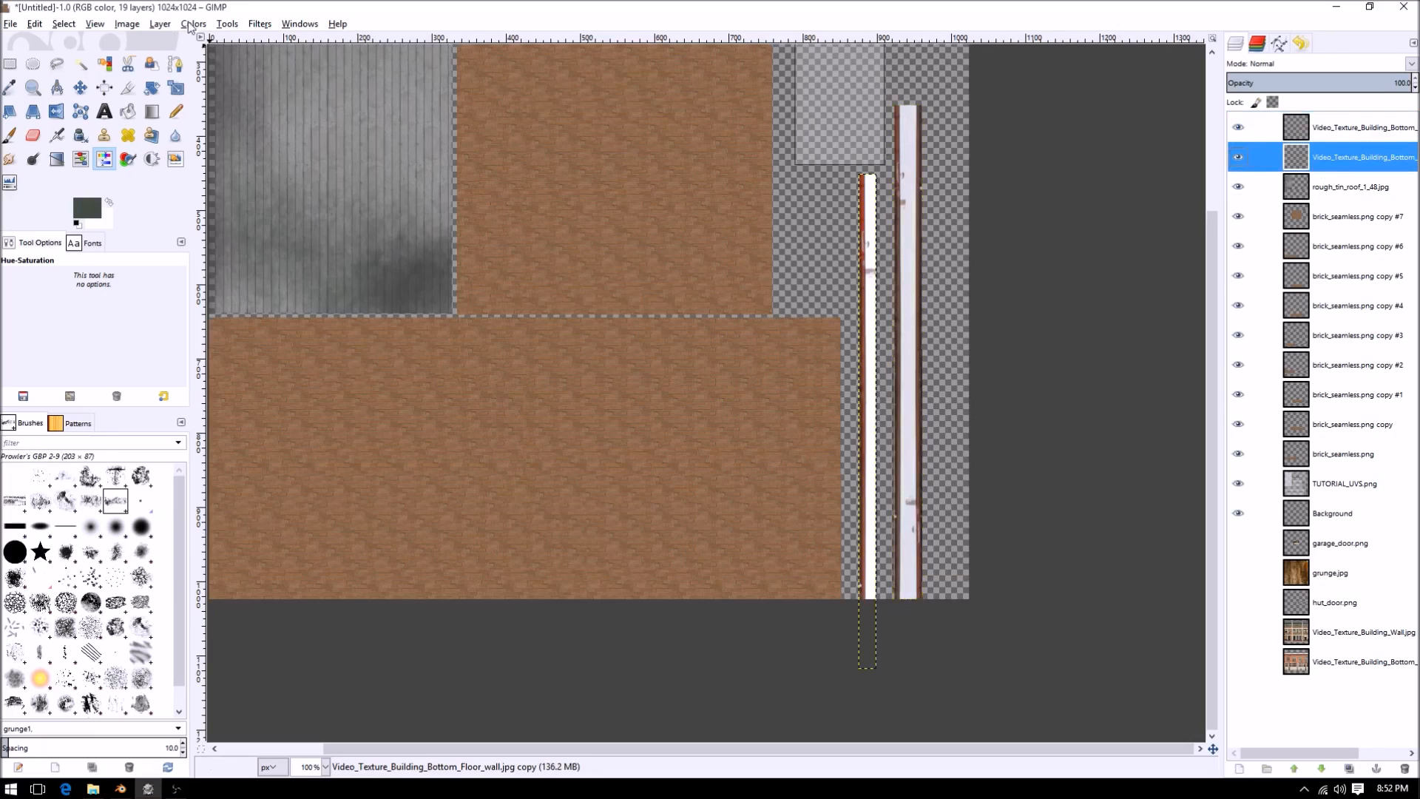
click(160, 24)
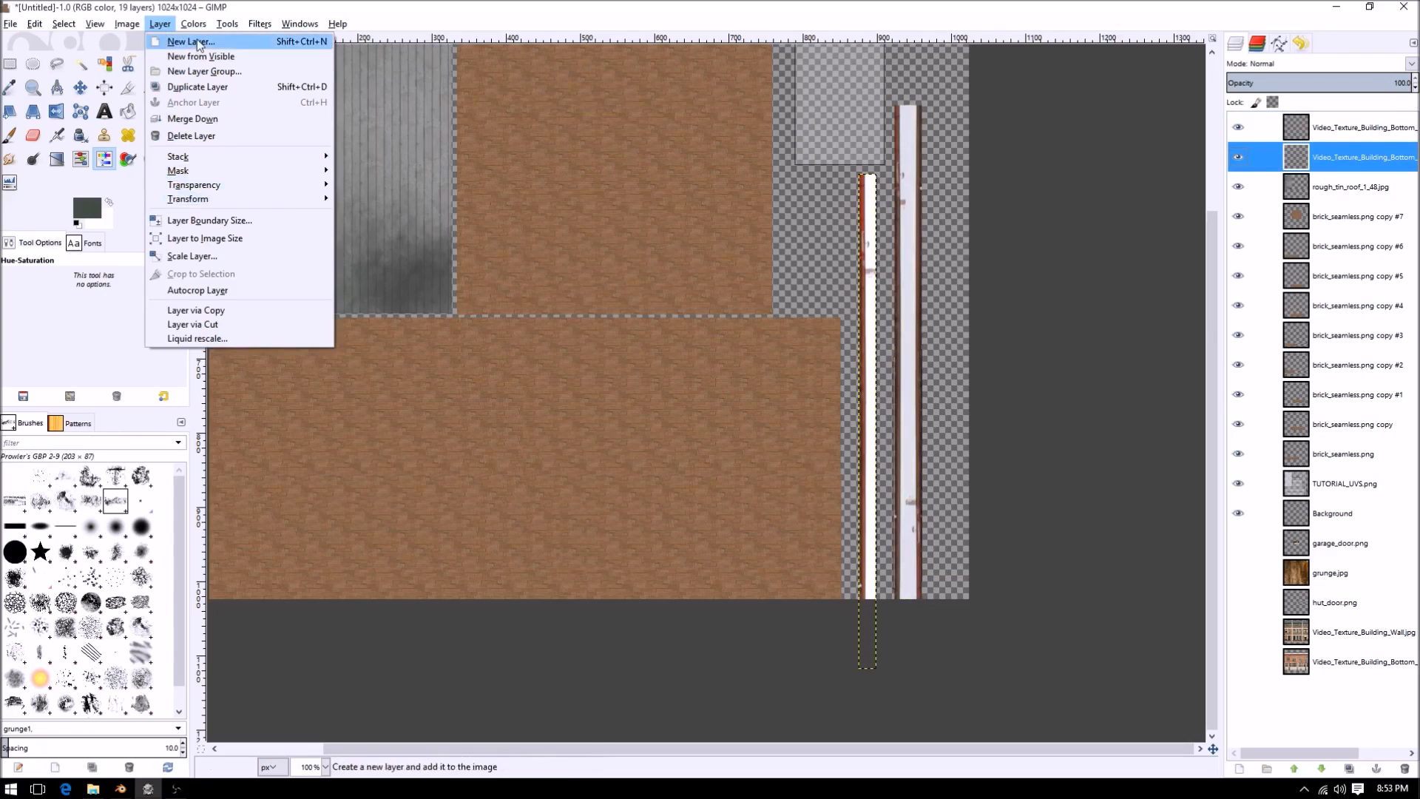
mouse_move(194, 23)
click(225, 60)
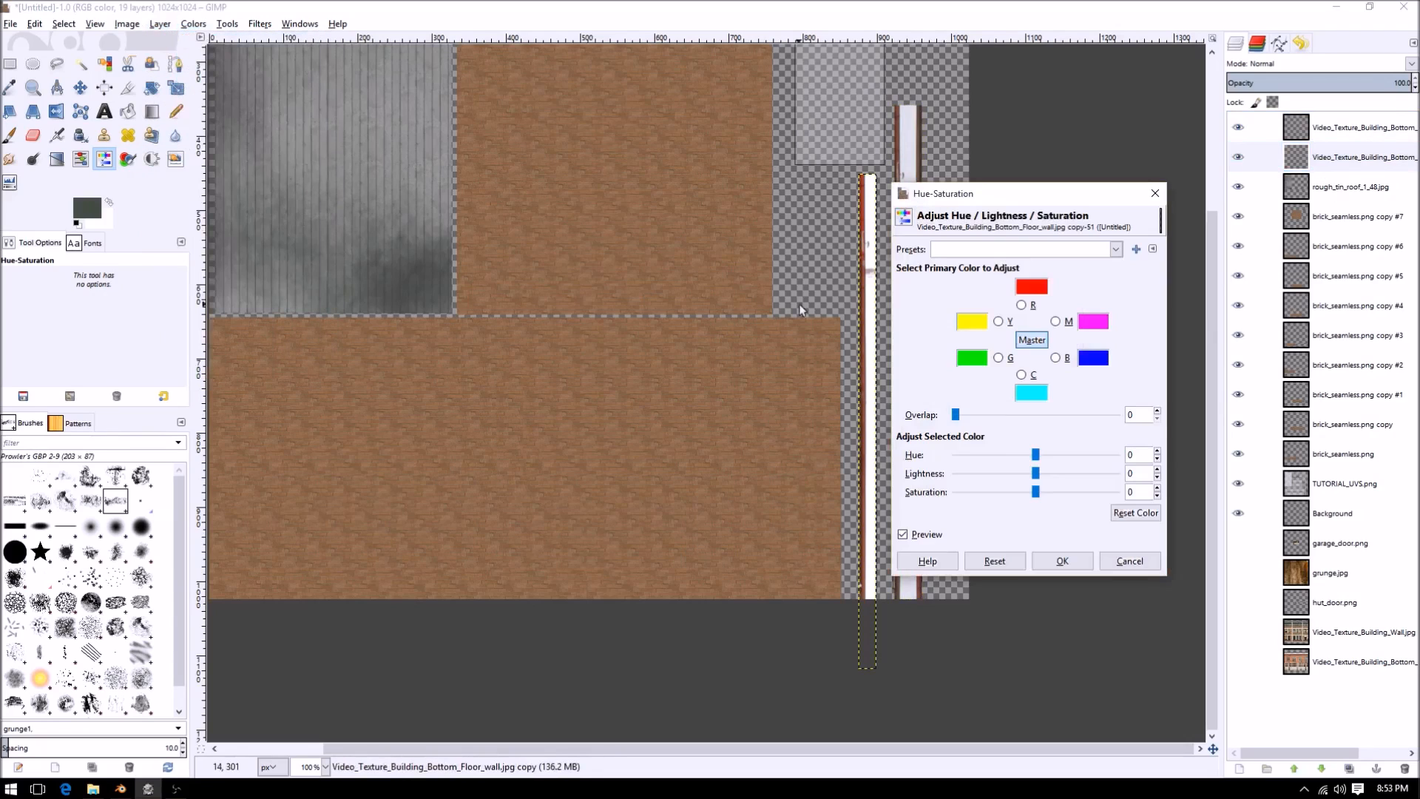
drag(1035, 492, 974, 494)
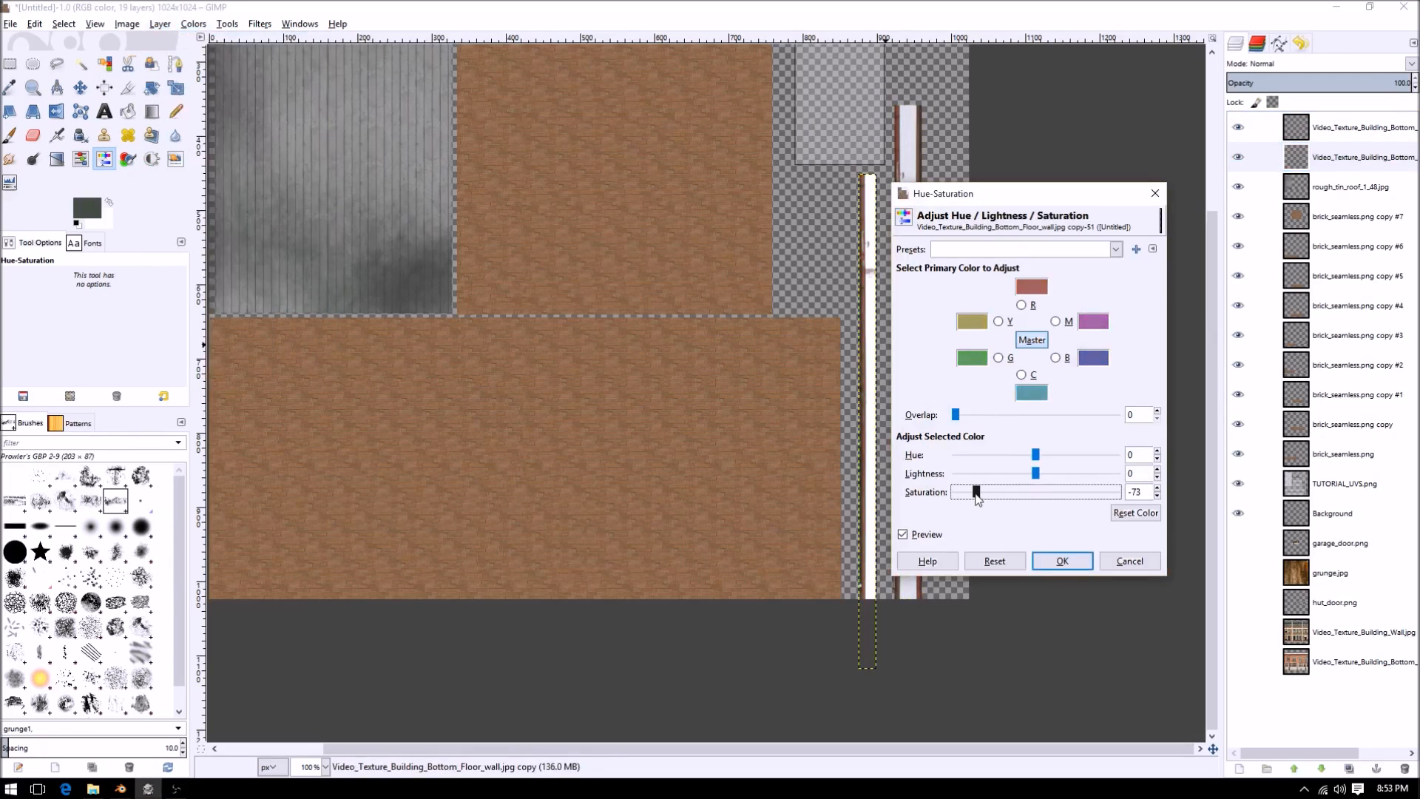
drag(1026, 476, 1002, 485)
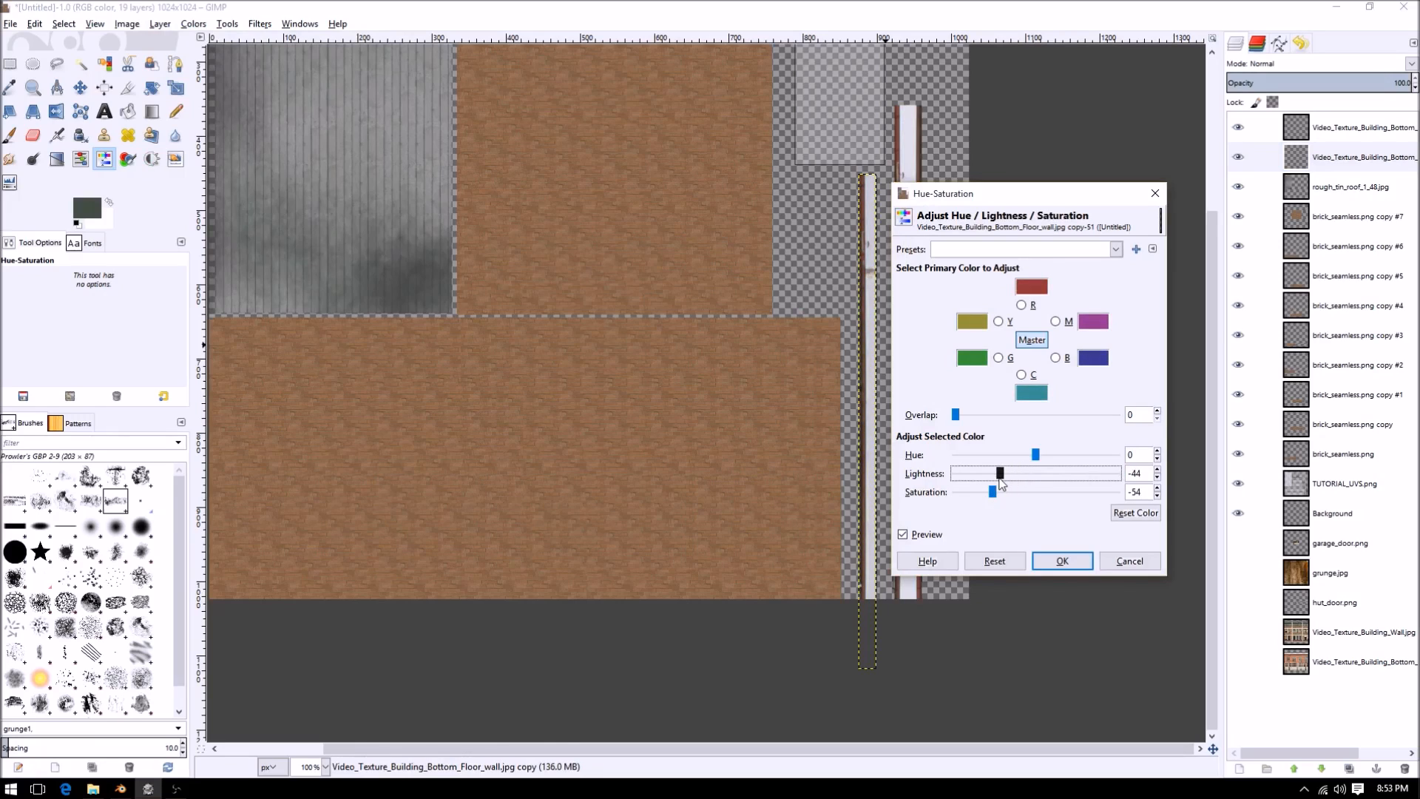
click(1056, 564)
- Merge all the brick copy layers down one by one into the single brick_seamless.png layer
middle_drag(976, 310, 954, 471)
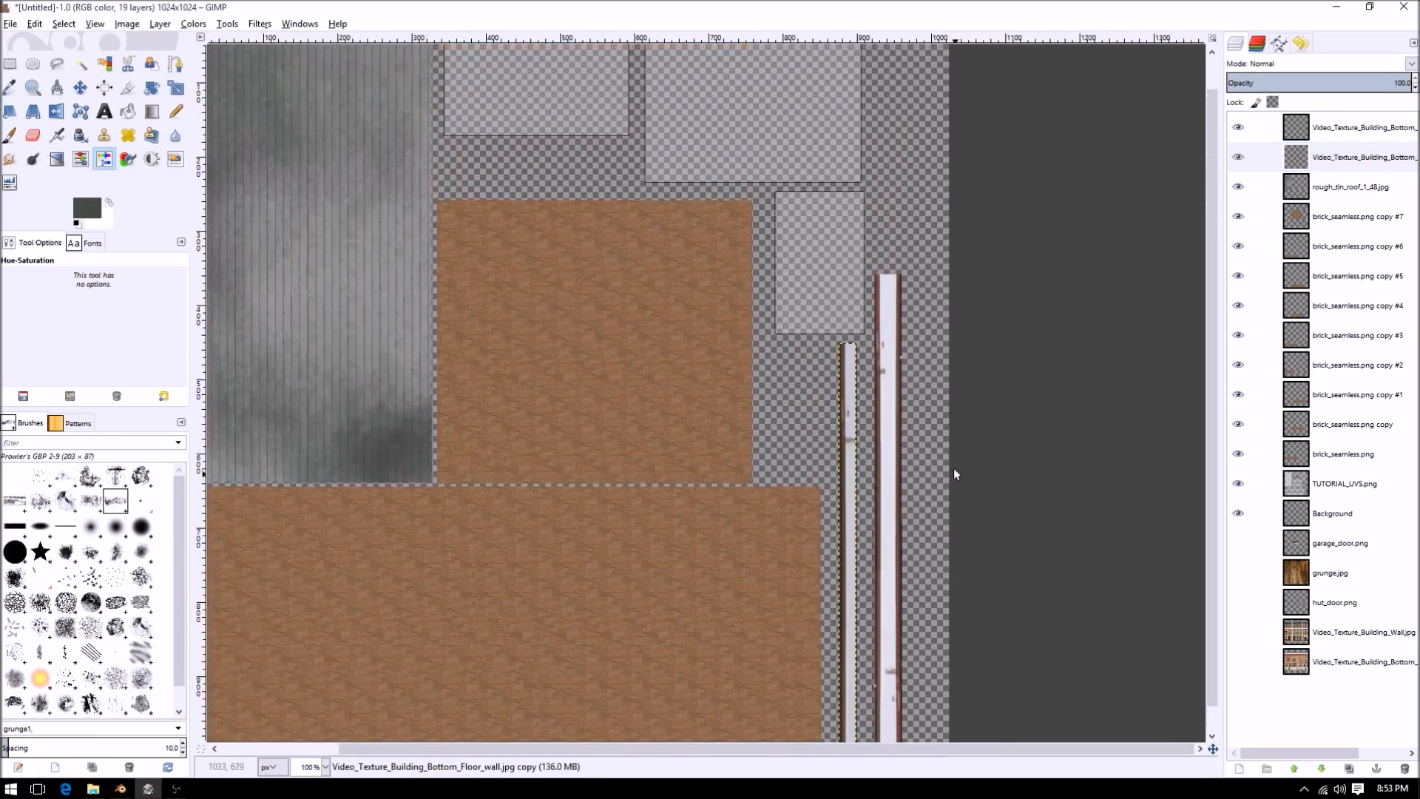
middle_drag(853, 466, 865, 503)
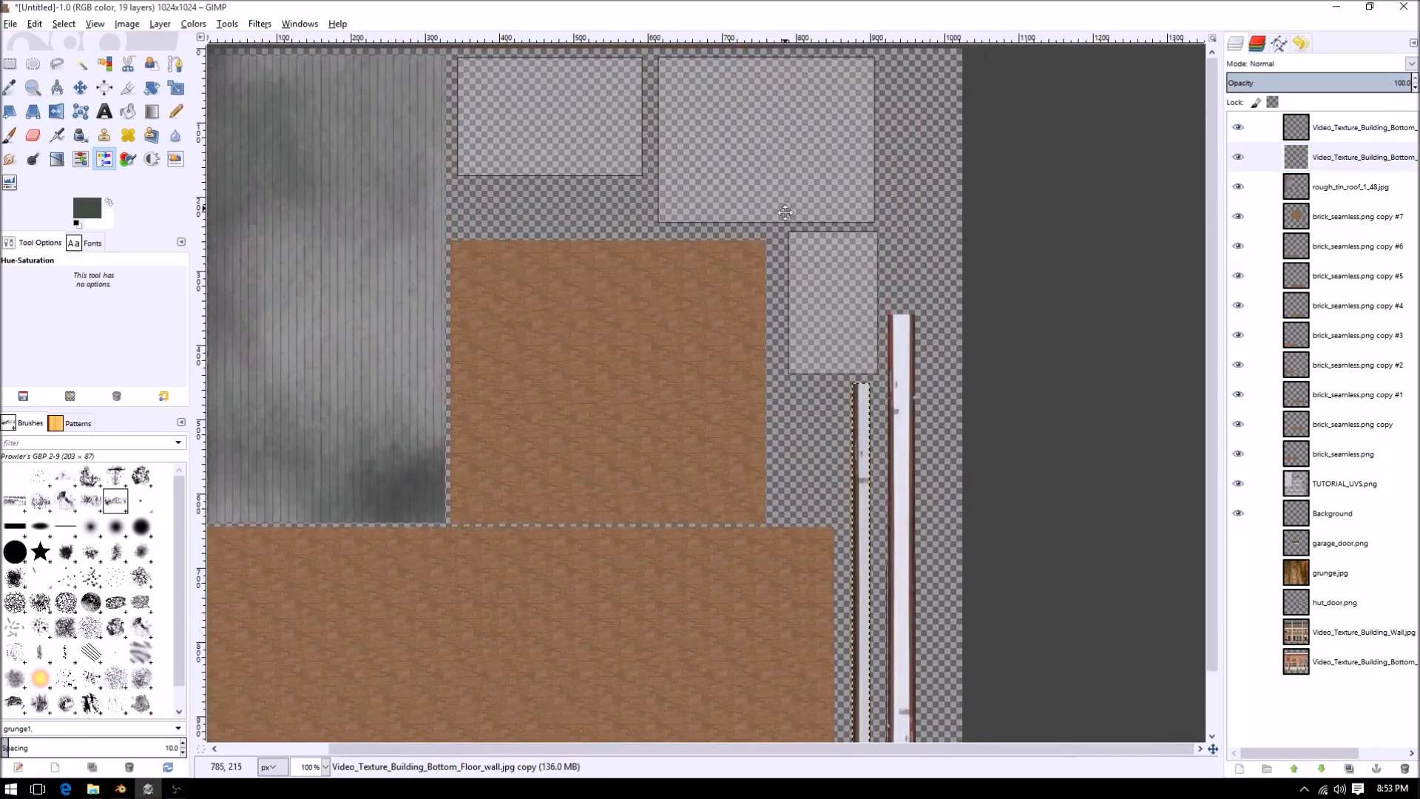
middle_drag(782, 206, 819, 451)
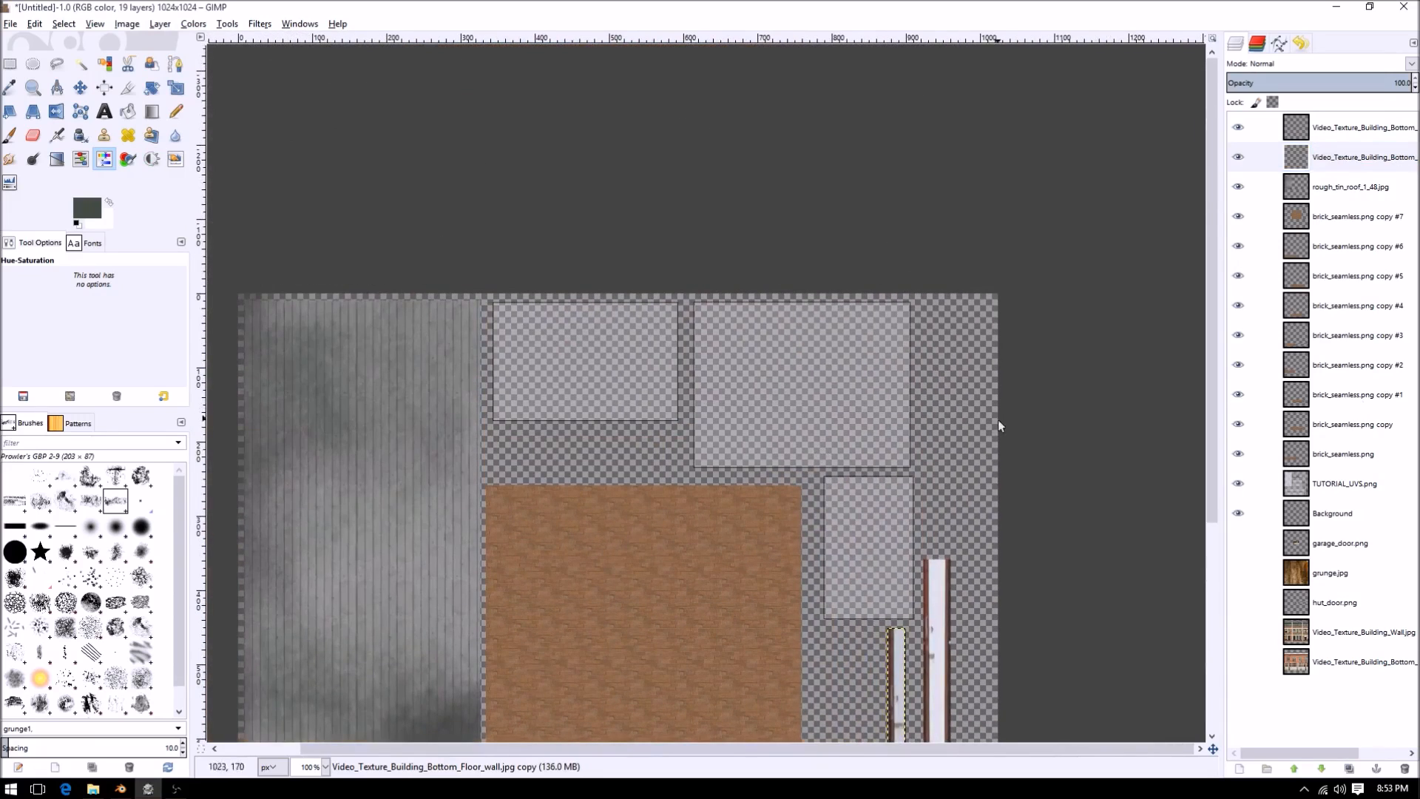
middle_drag(946, 534, 881, 273)
click(1361, 222)
middle_drag(867, 435, 829, 310)
right_click(1323, 217)
click(1278, 315)
right_click(1324, 217)
click(1278, 324)
right_click(1324, 218)
click(1278, 323)
right_click(1324, 216)
click(1278, 323)
right_click(1323, 216)
click(1278, 323)
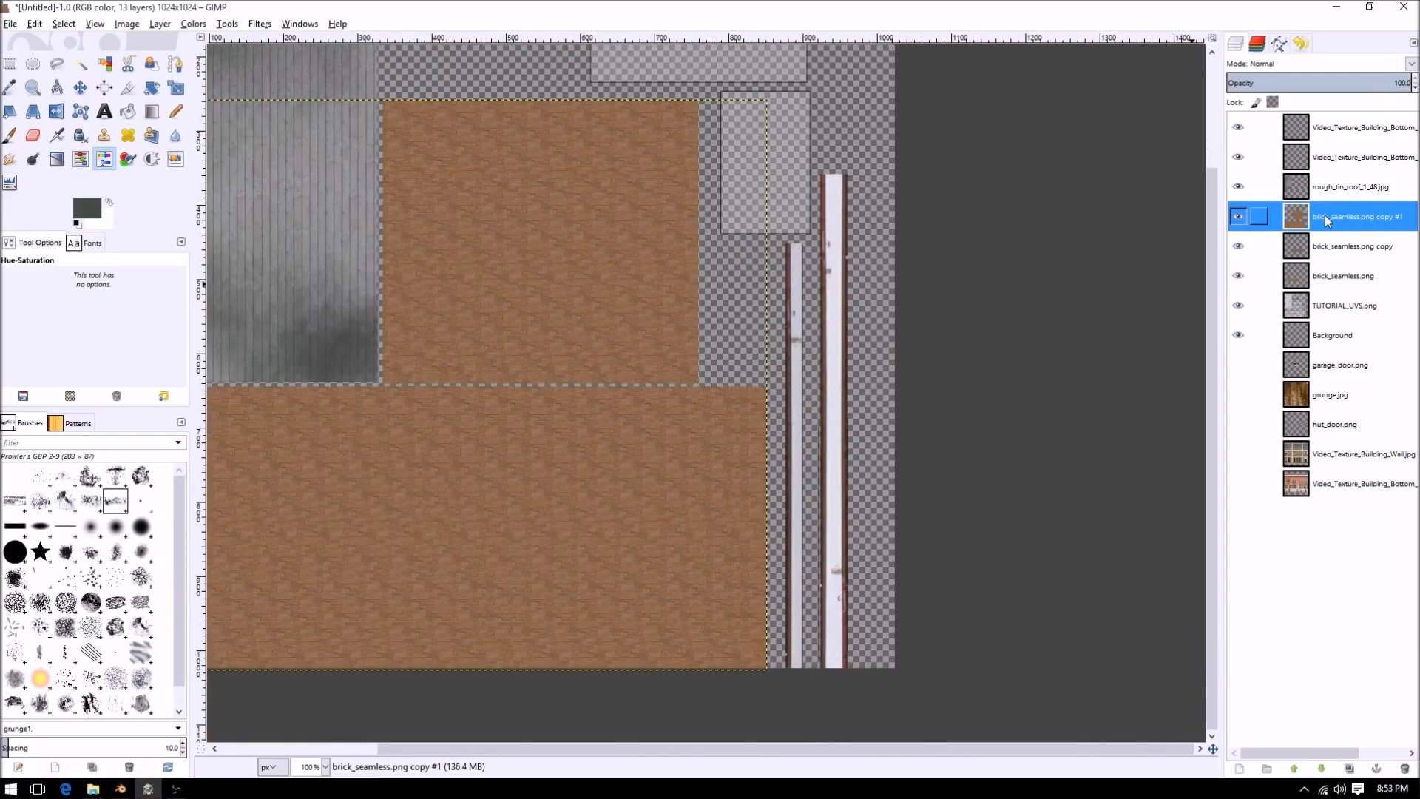
right_click(1324, 217)
click(1278, 324)
right_click(1324, 217)
click(1278, 324)
middle_drag(513, 548, 651, 422)
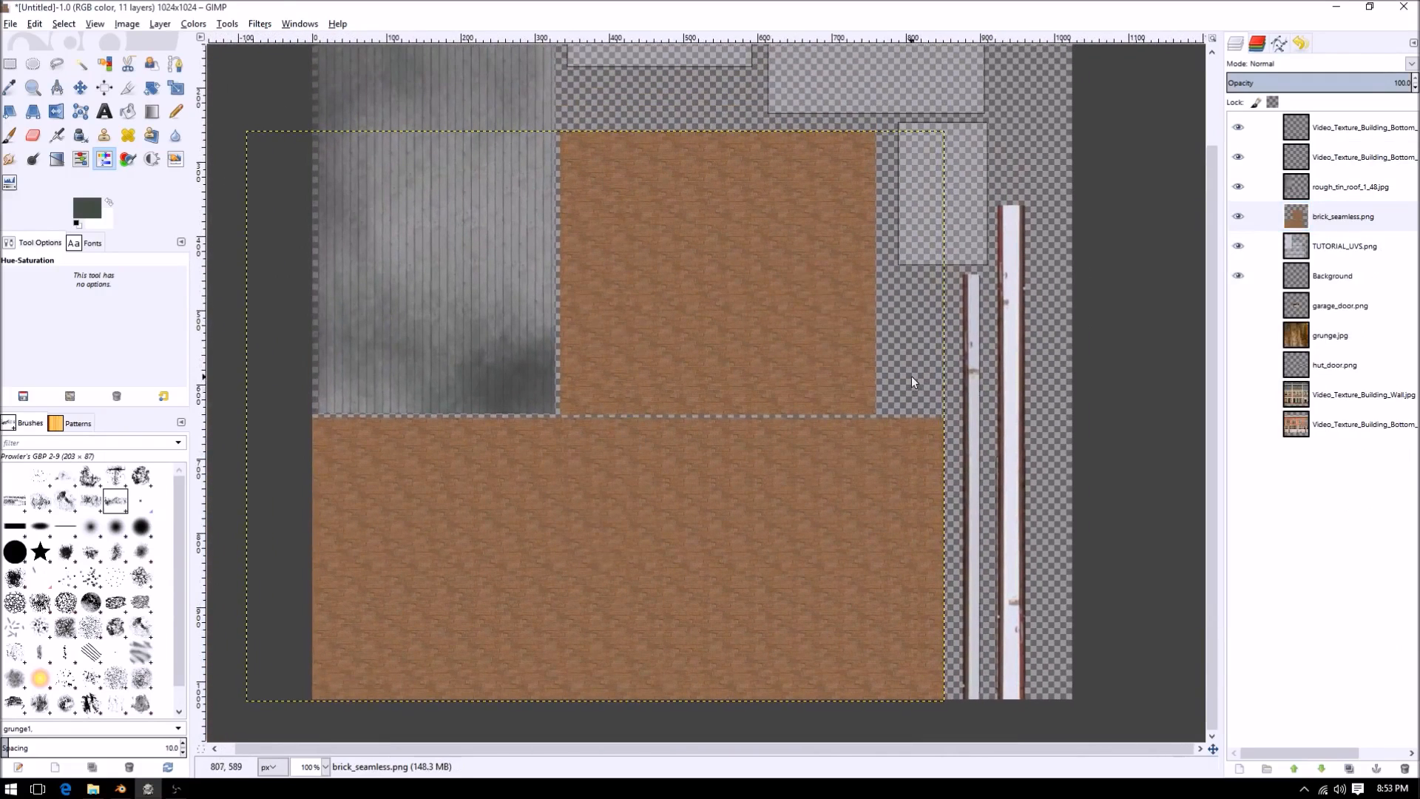
middle_drag(911, 382, 701, 507)
- Merge the longer trim strip's layer down into the shorter trim strip's layer
click(1328, 220)
click(1323, 248)
click(1325, 223)
click(1333, 154)
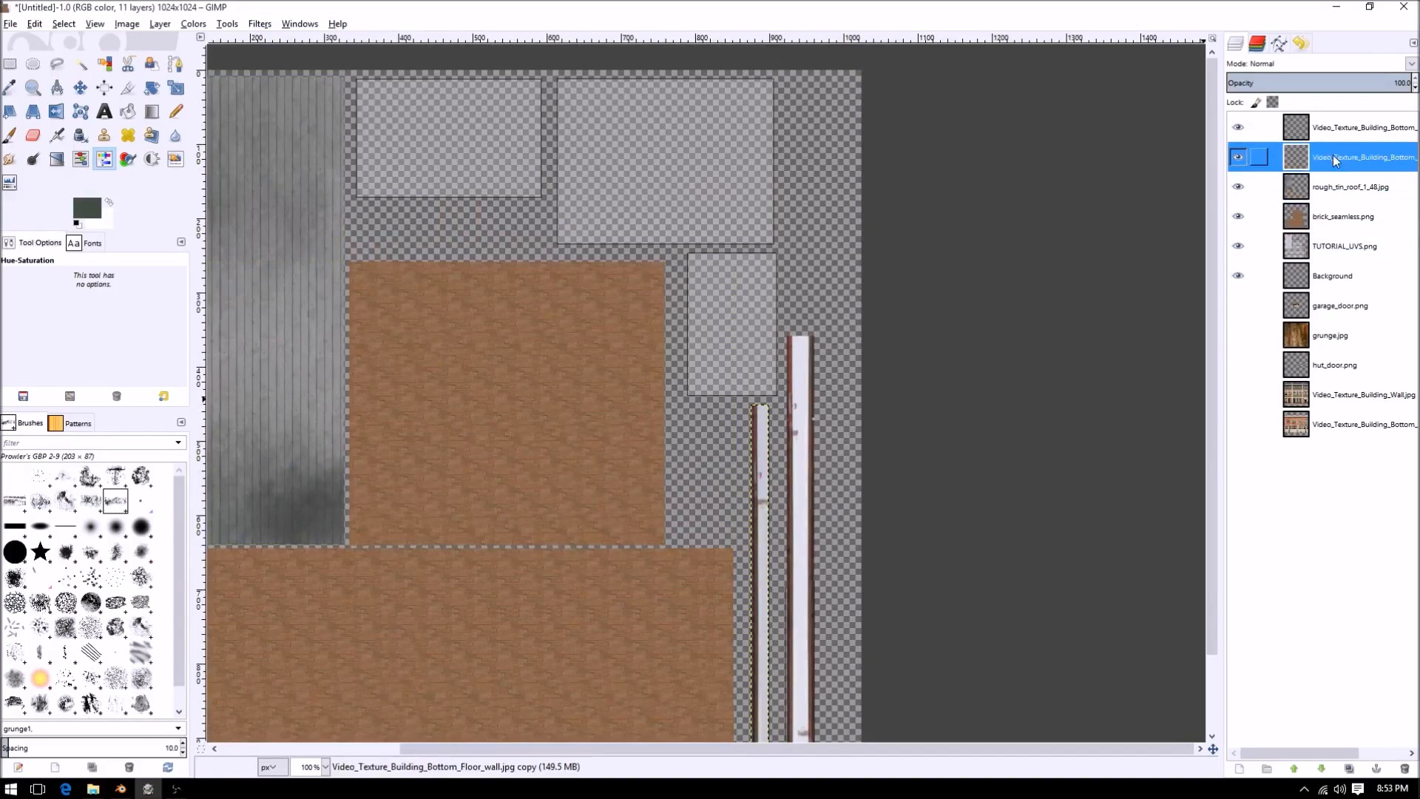
click(1330, 128)
key(ctrl+e)
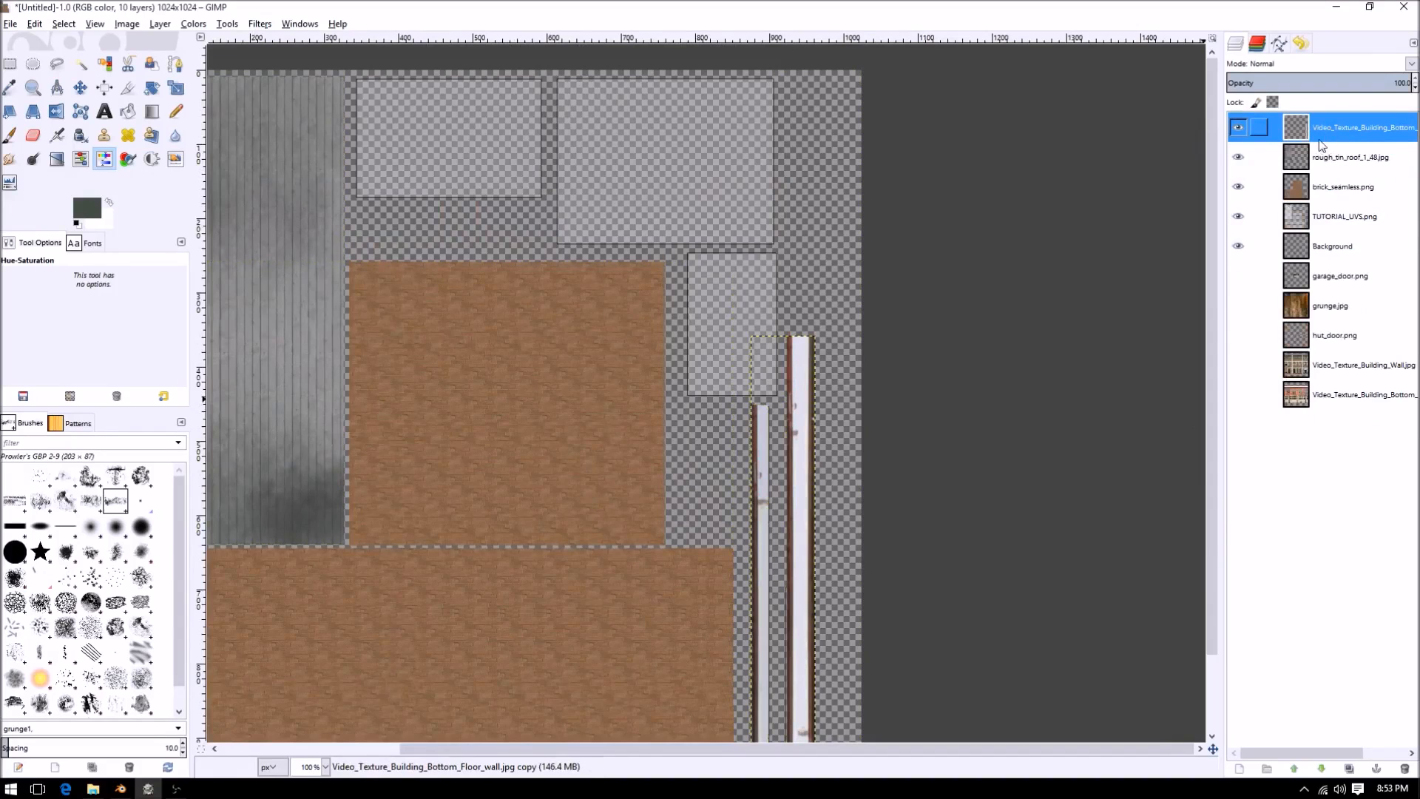
- Raise hut_door.png to the top of the layer stack, make it visible and move the door over the small upright UV island
scroll(767, 532, down, 1)
scroll(755, 459, up, 1)
middle_drag(820, 298, 977, 379)
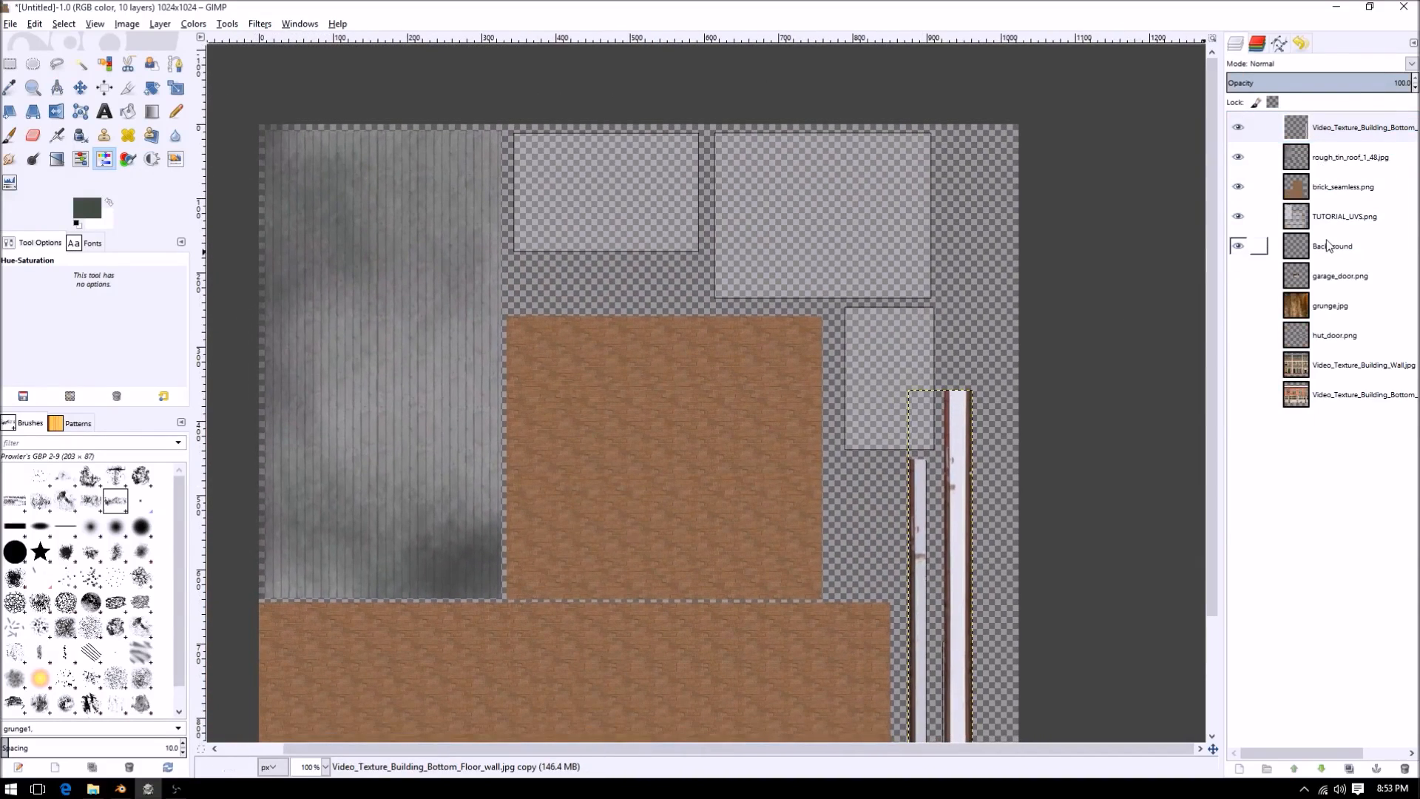
drag(1323, 345, 1331, 131)
click(1237, 127)
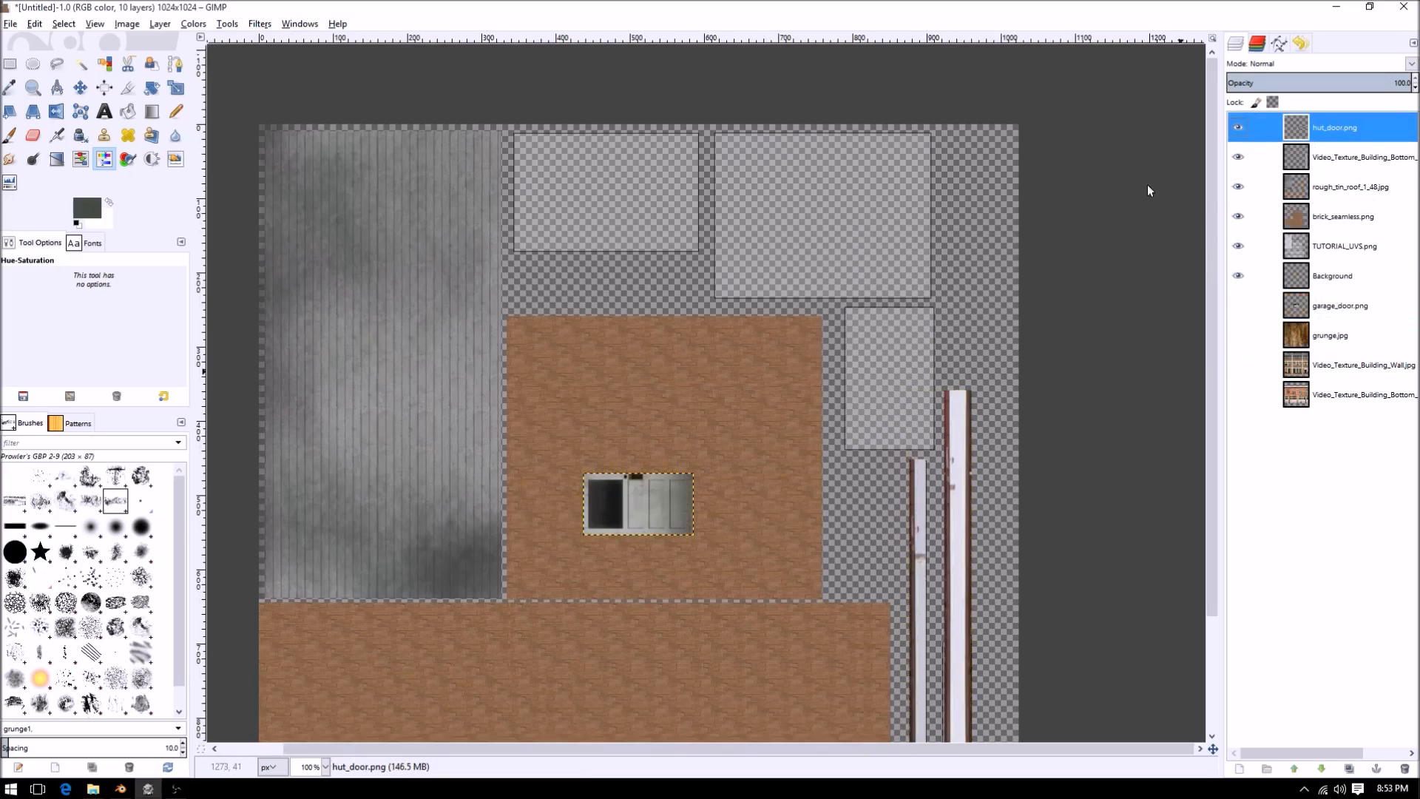
key(m)
drag(626, 500, 873, 352)
- Switch to Blender, select the building's small door face to check its UV island, and return to GIMP
click(148, 788)
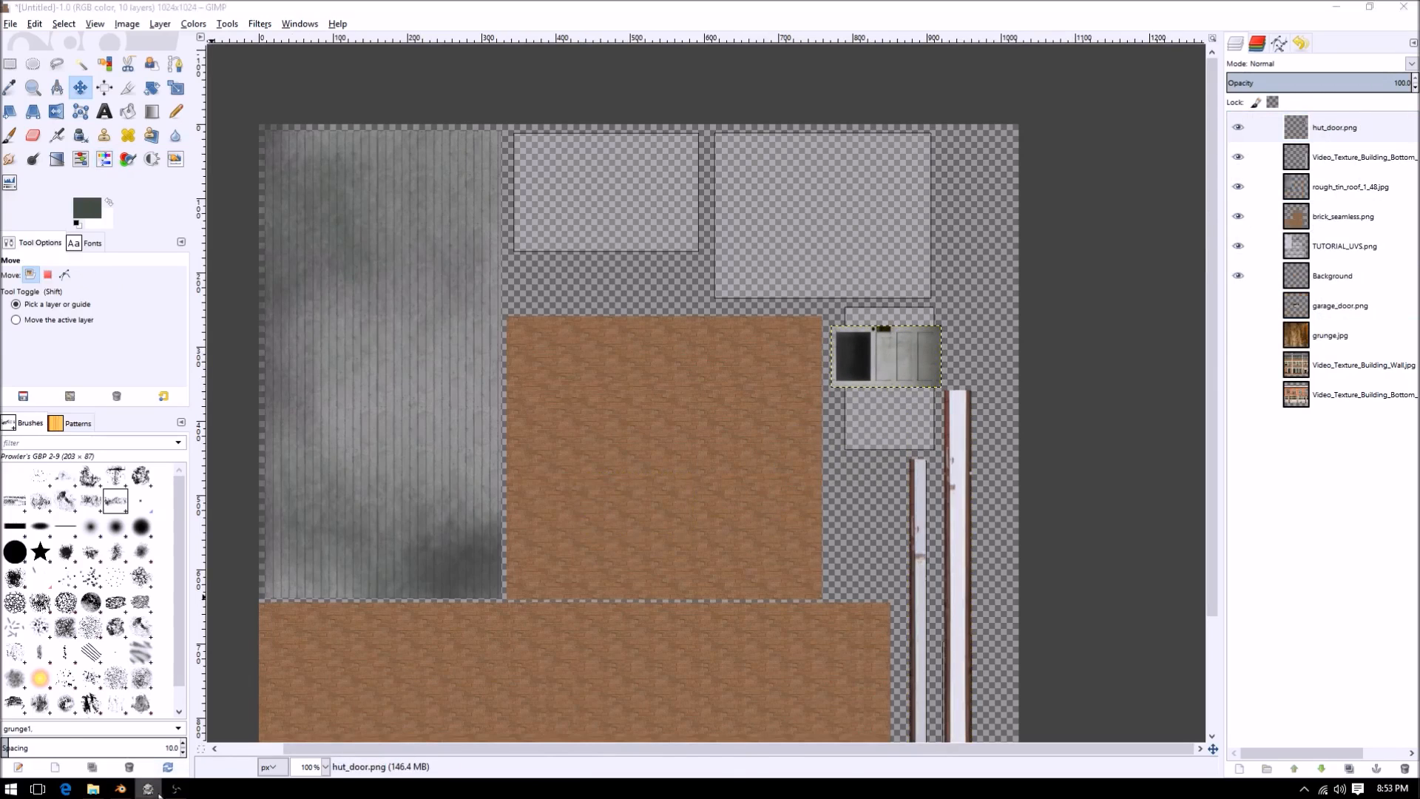
click(131, 790)
right_click(527, 581)
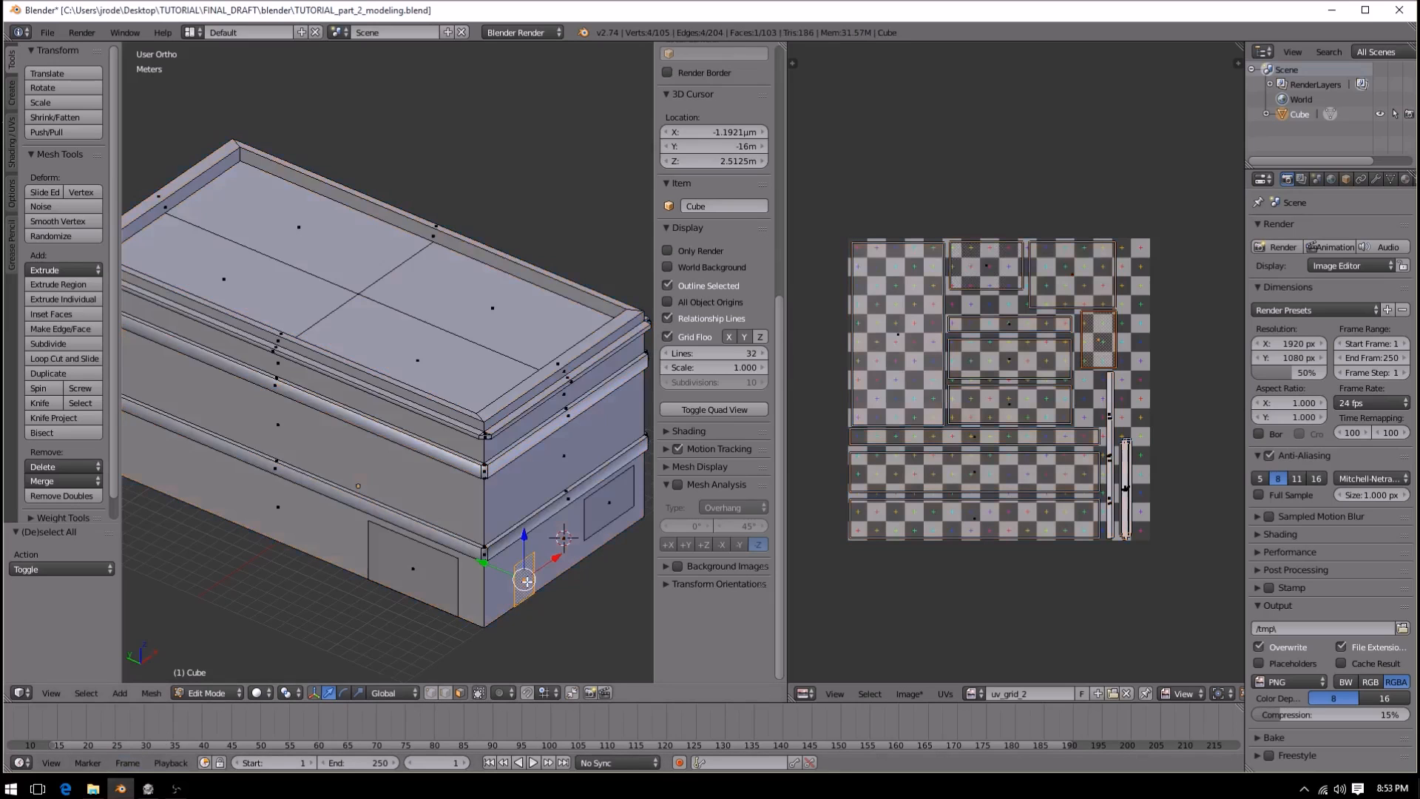
click(147, 788)
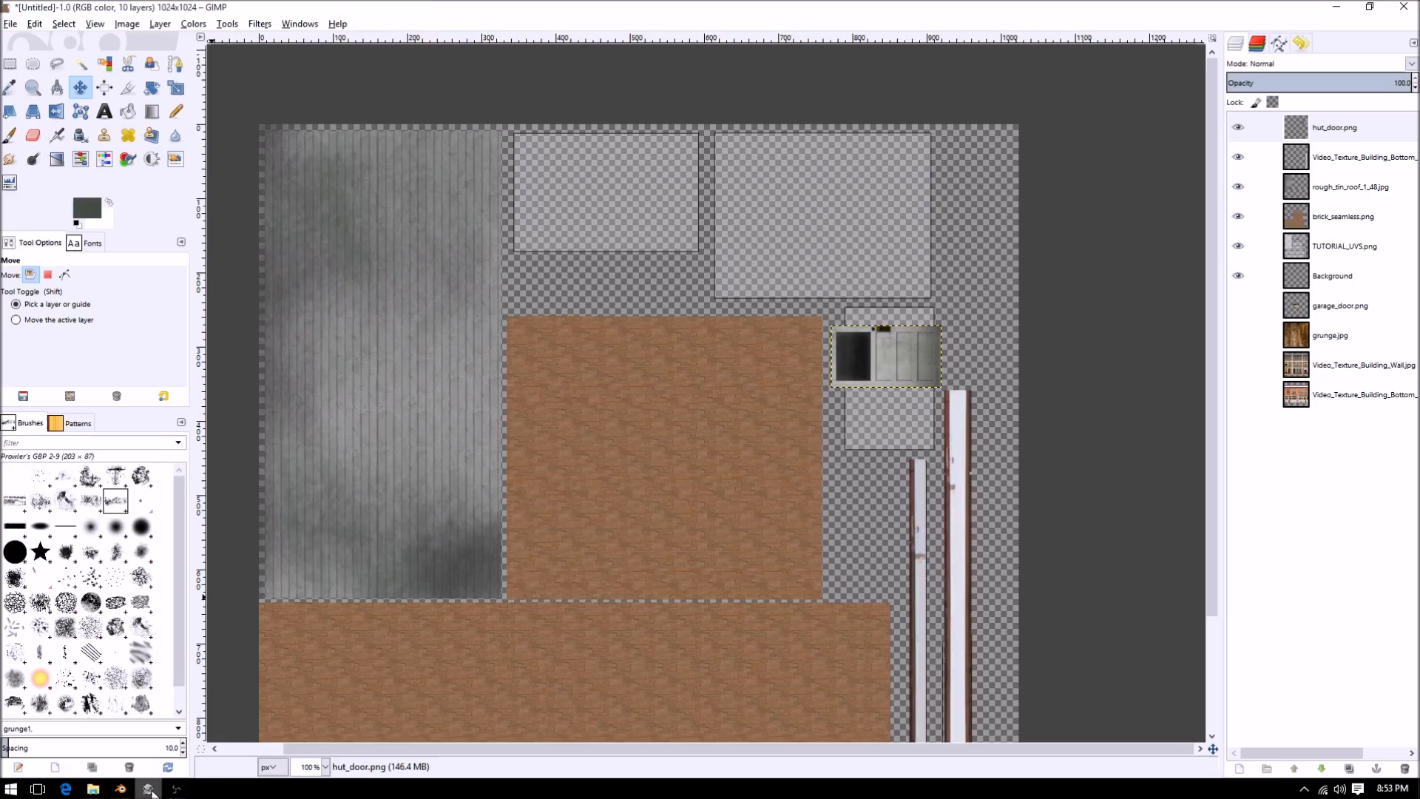
- Rotate the door 90° clockwise to stand upright and align it with the upper-left corner of its UV island
click(126, 24)
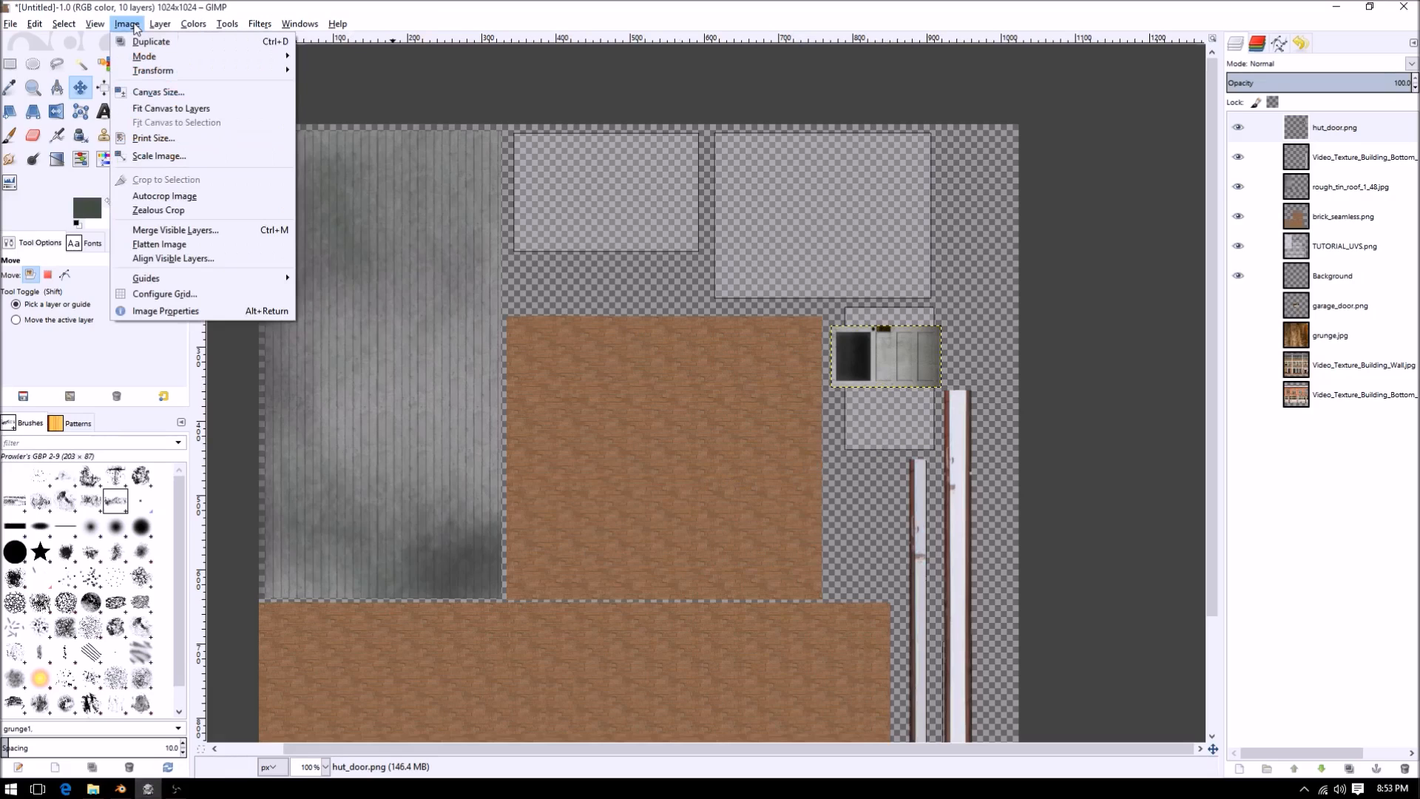
mouse_move(160, 24)
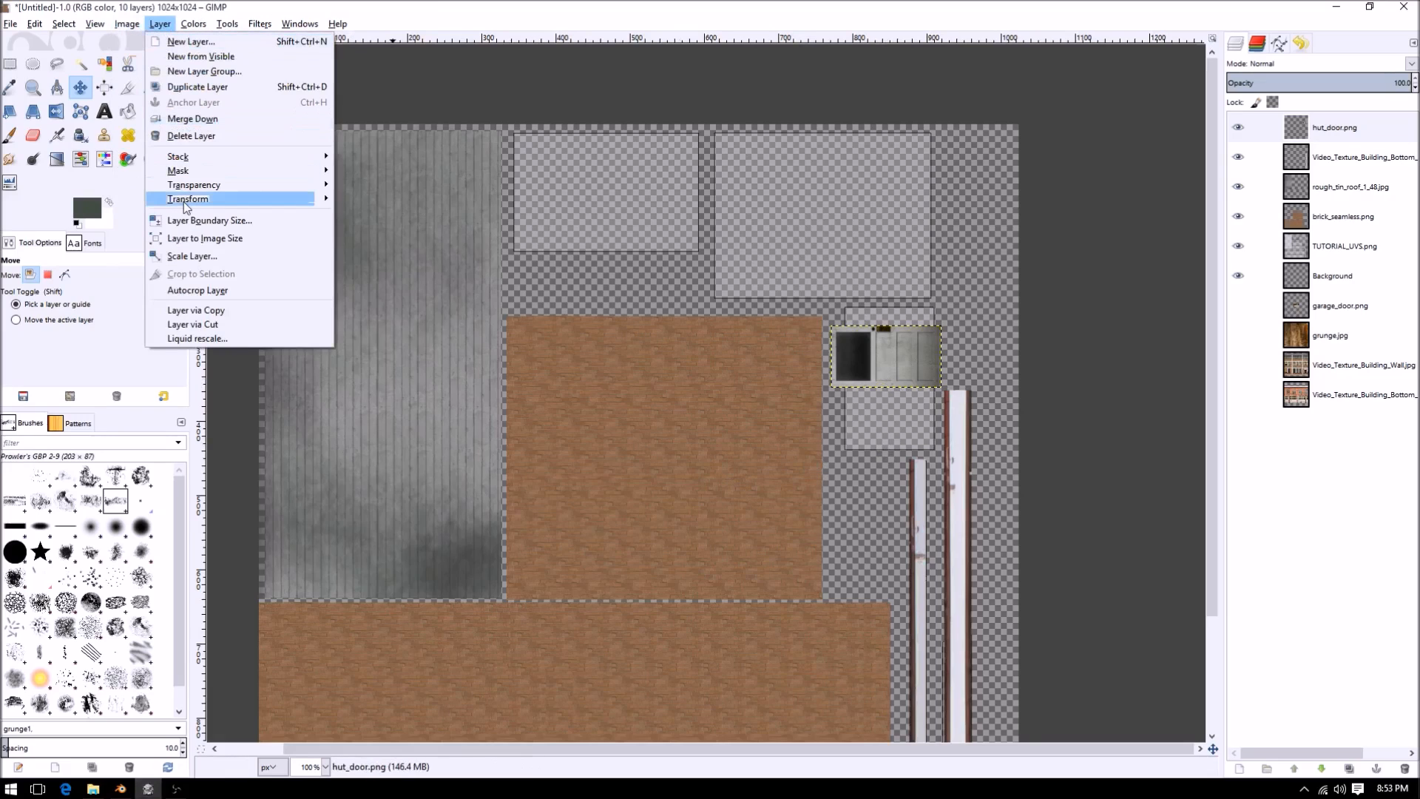
mouse_move(185, 200)
click(386, 244)
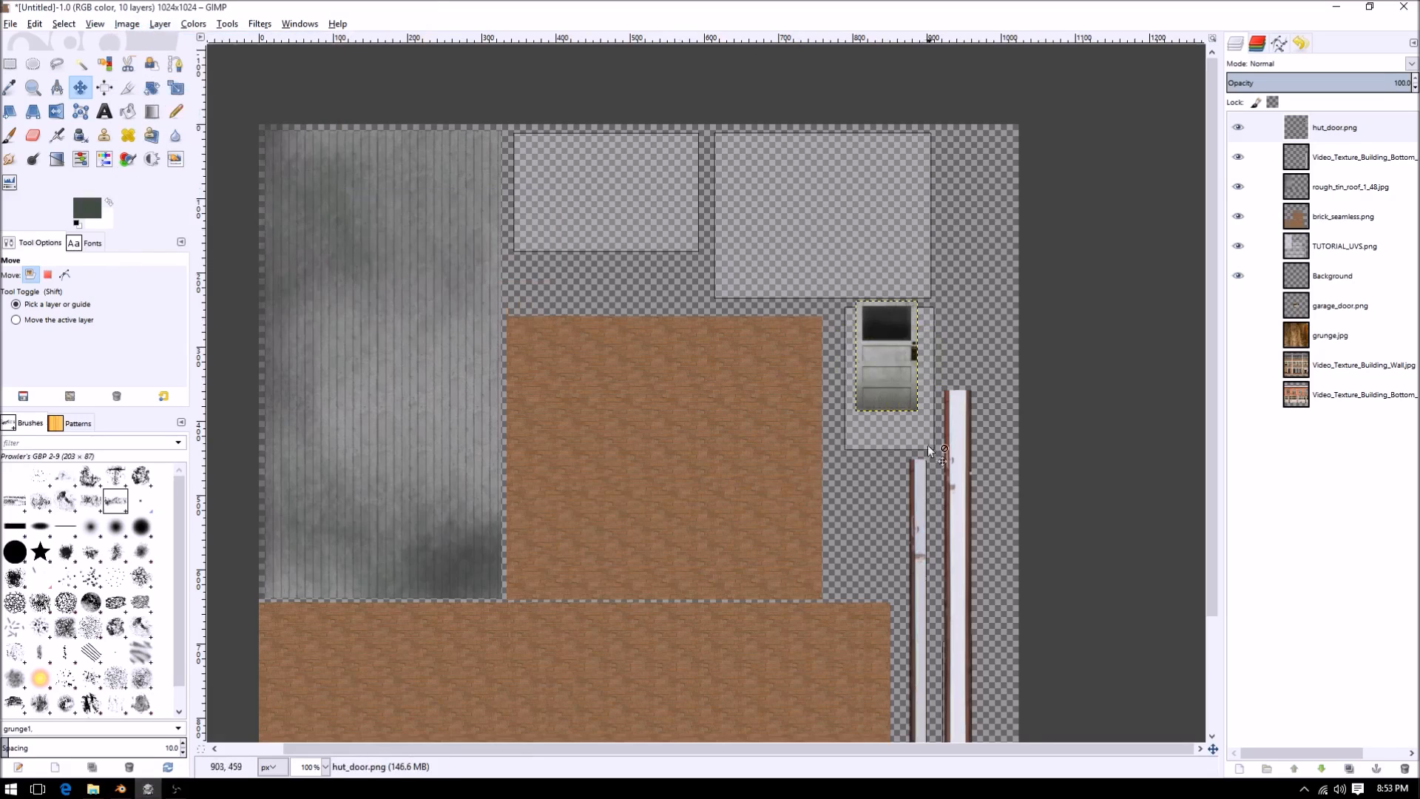
drag(893, 361, 881, 367)
- Scale the door to 123 × 197 pixels so it covers its UV island
ctrl+scroll(867, 431, up, 2)
key(shift+s)
click(872, 406)
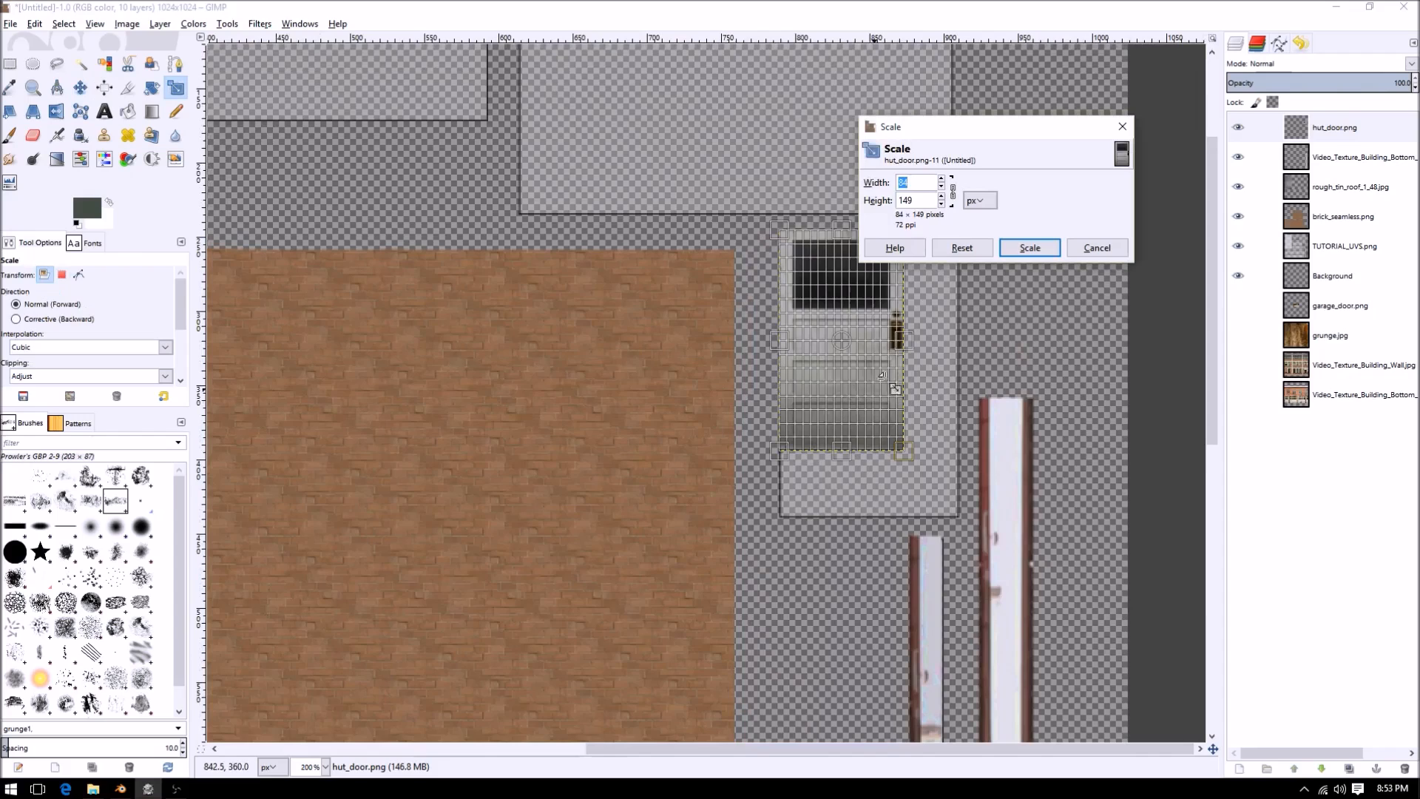
drag(900, 339, 957, 344)
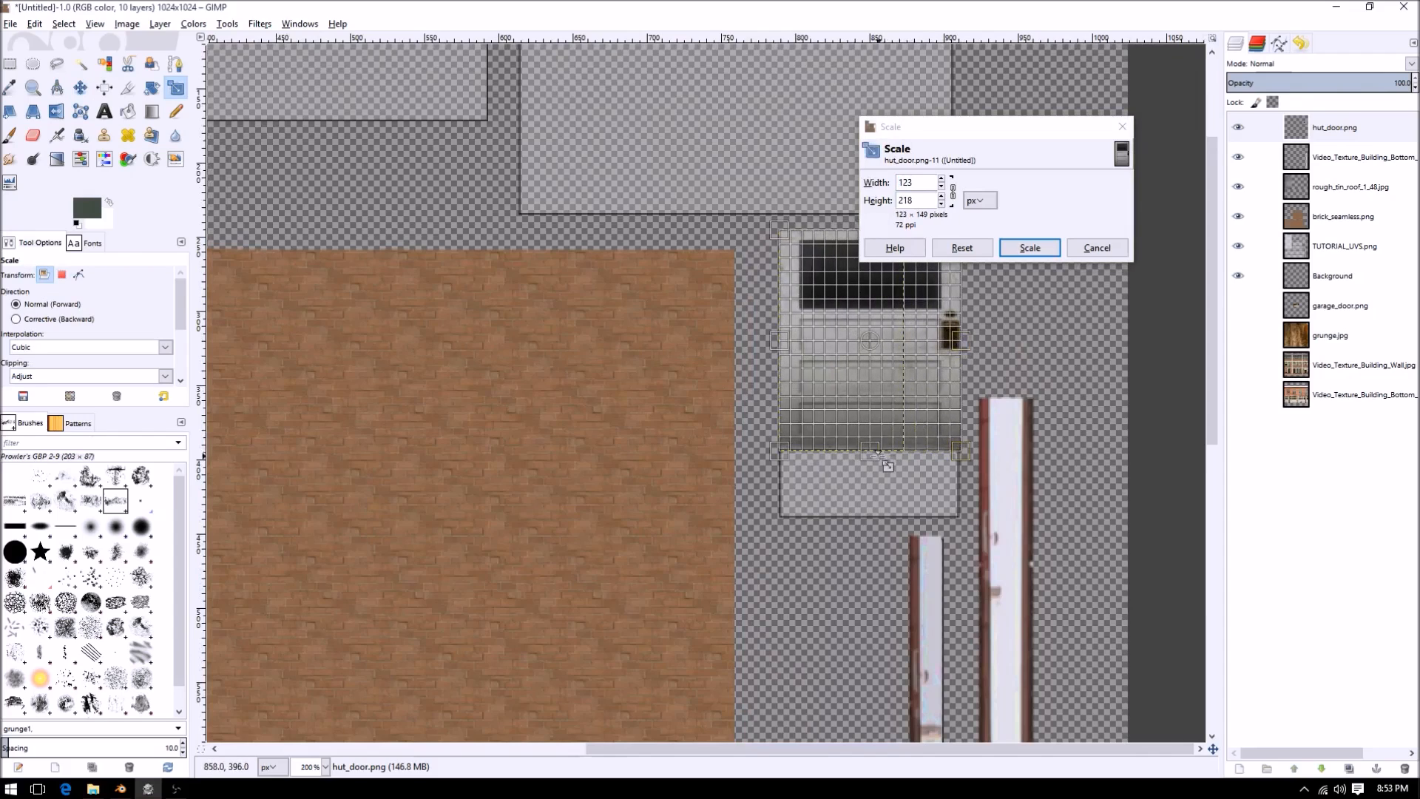
drag(882, 464, 880, 535)
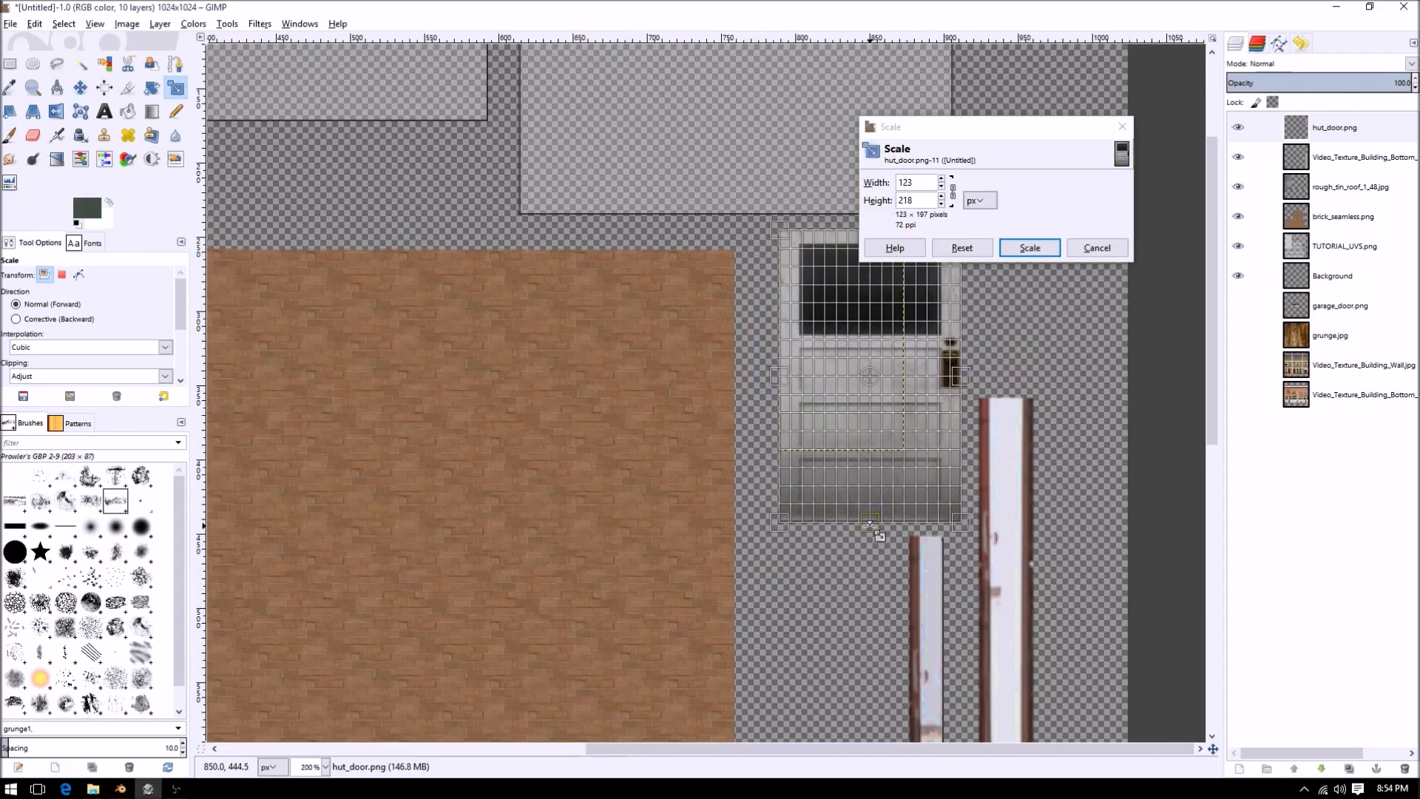
click(1028, 245)
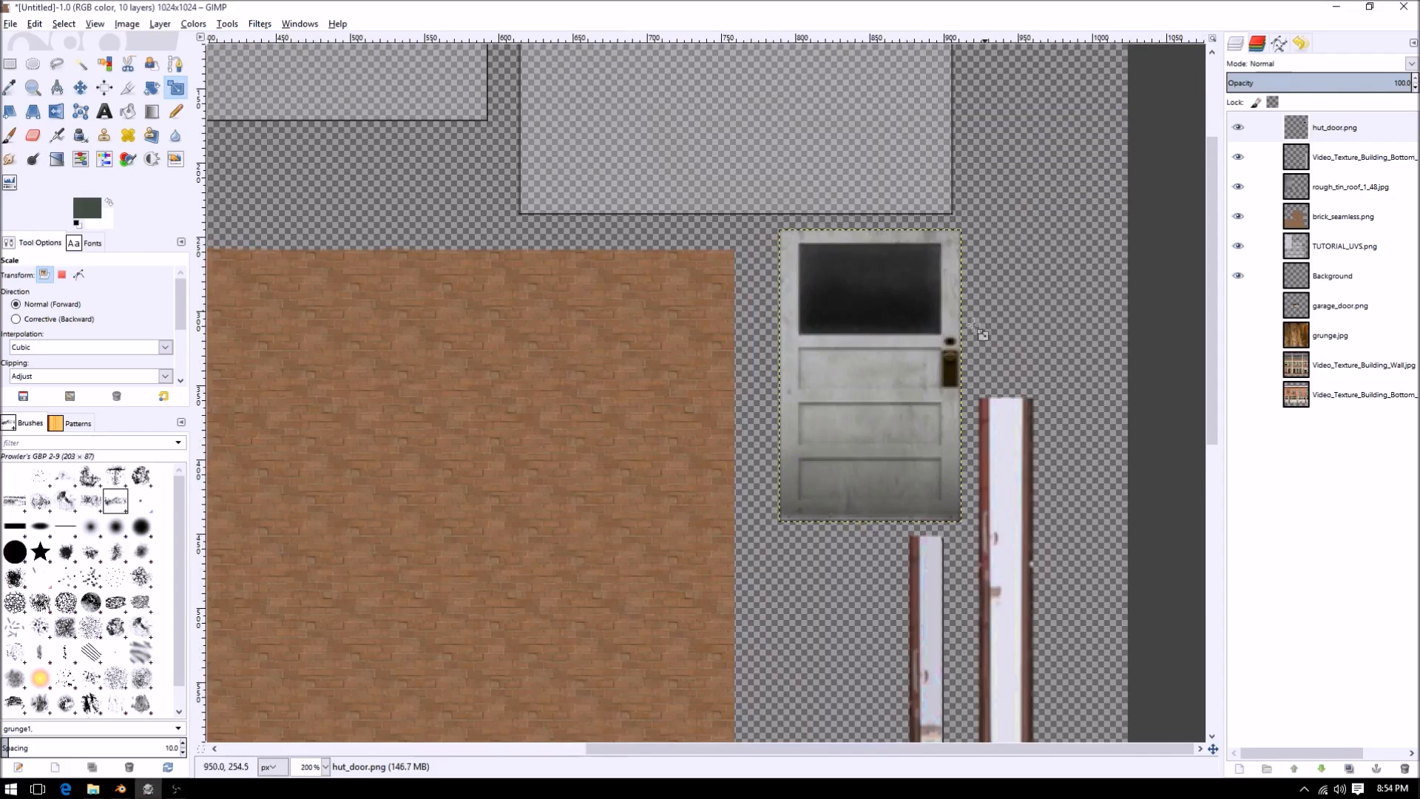
- Select the door's dark window pane with a rectangle and fill it with white (ffffff)
click(9, 65)
ctrl+scroll(817, 301, up, 2)
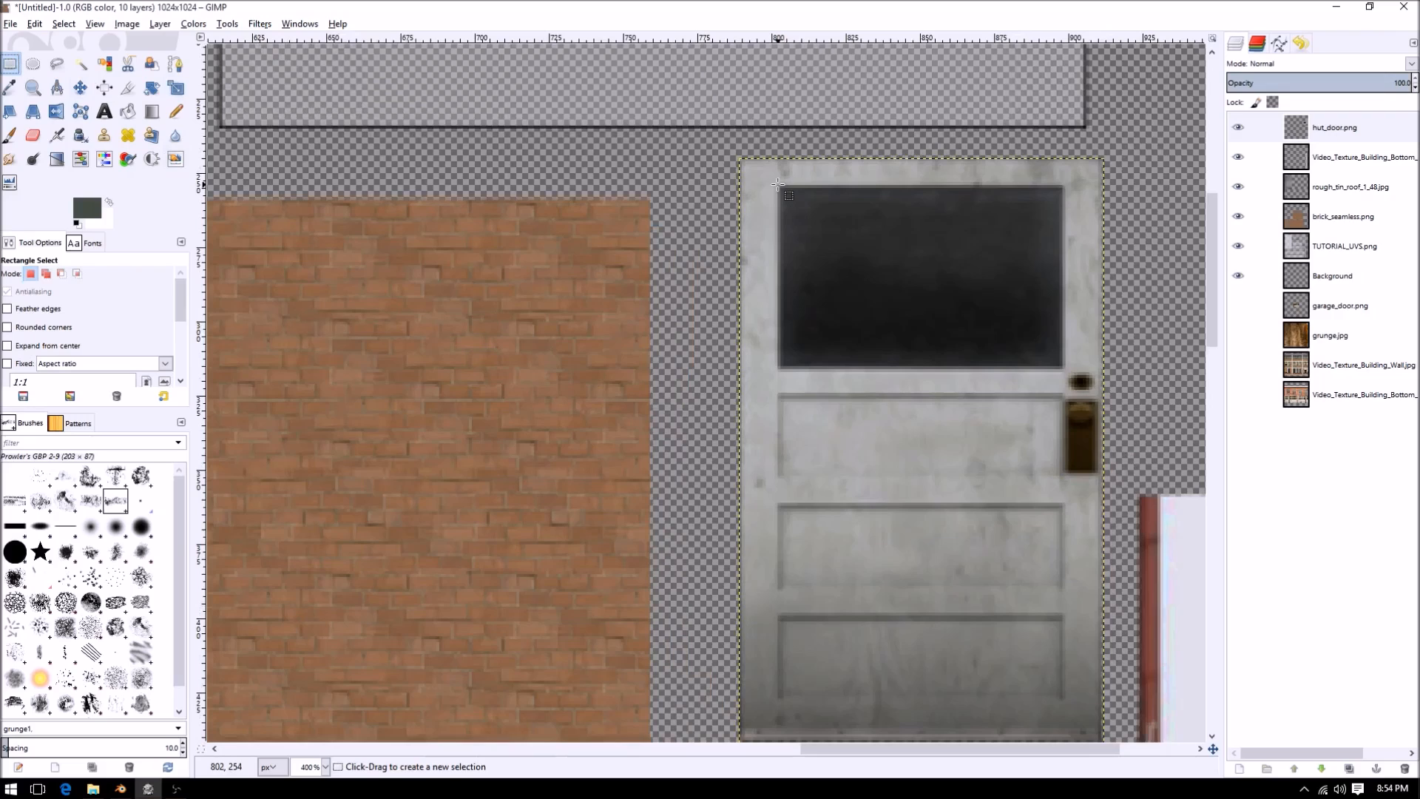
drag(778, 185, 1065, 368)
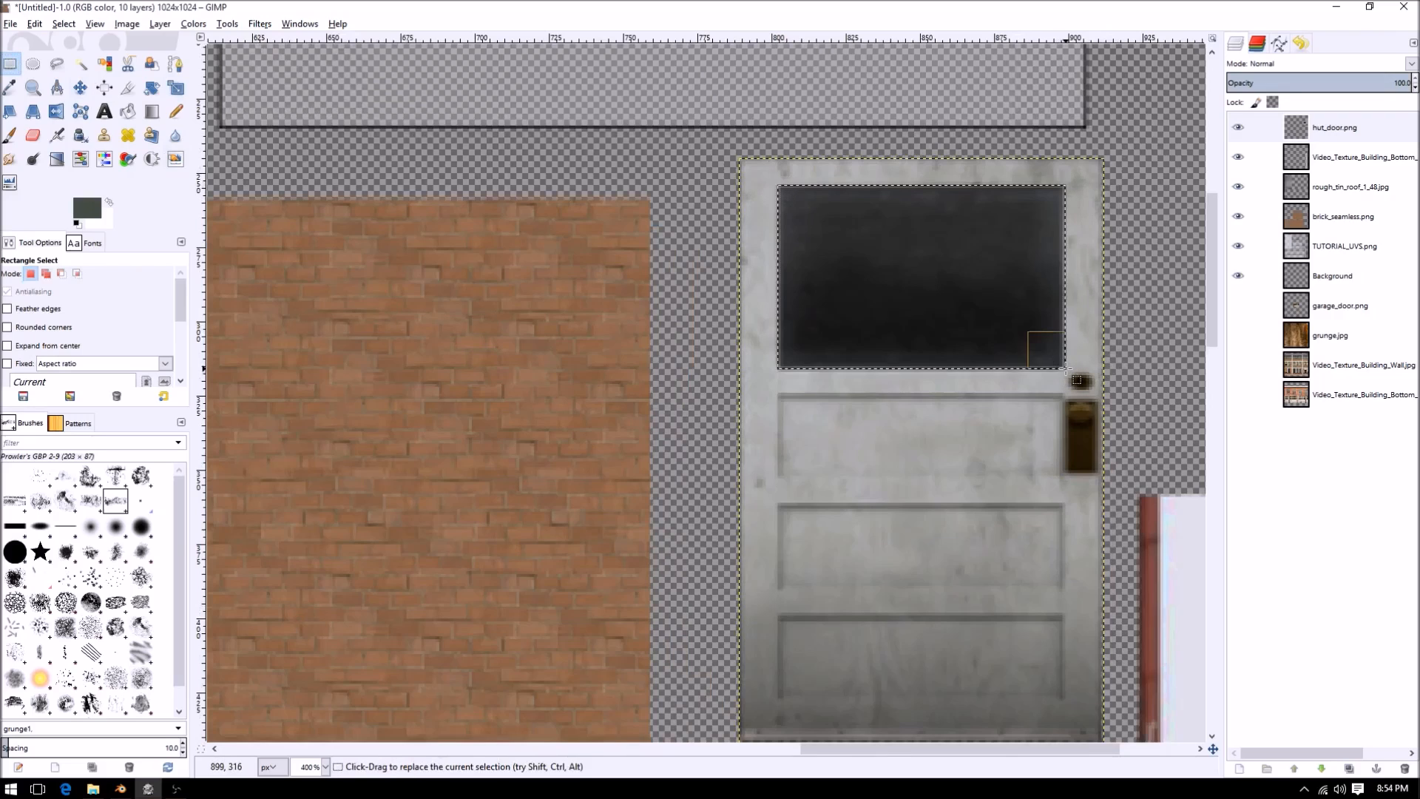
click(96, 213)
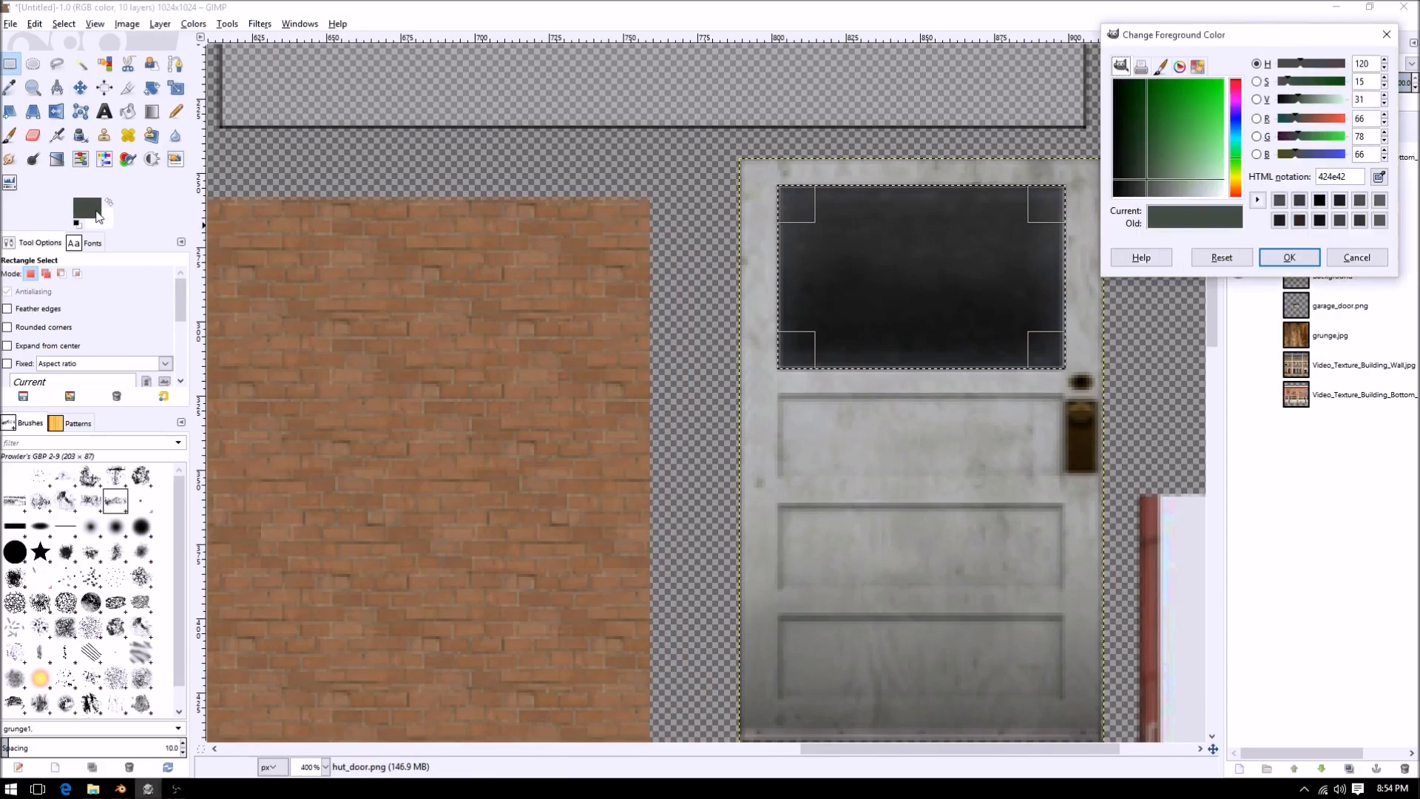
drag(1180, 187, 1269, 262)
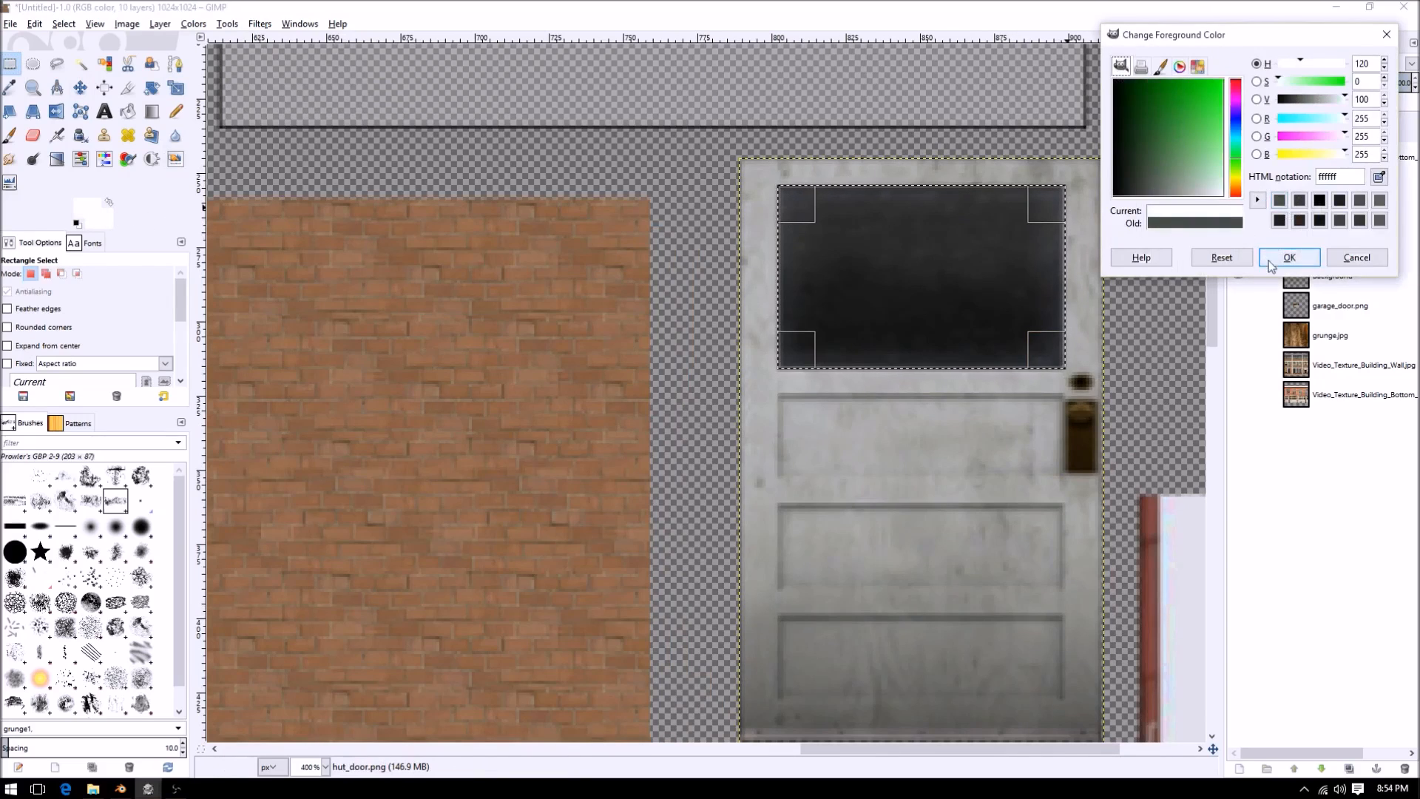
click(1288, 257)
key(ctrl+comma)
- Set up the Pencil tool with the 1. Pixel brush at size 3.00 and a black foreground color
middle_drag(968, 444, 888, 336)
click(176, 111)
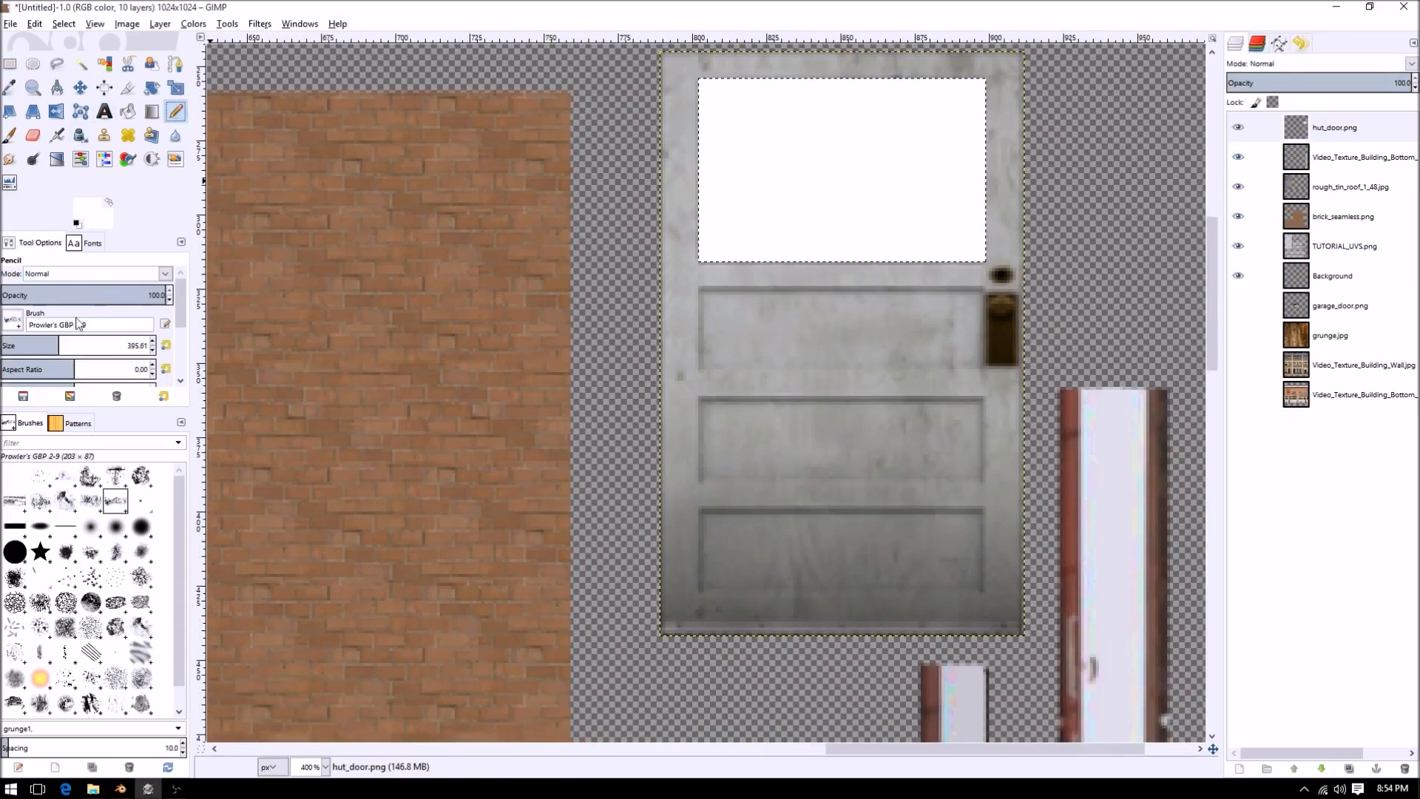
drag(137, 346, 2, 343)
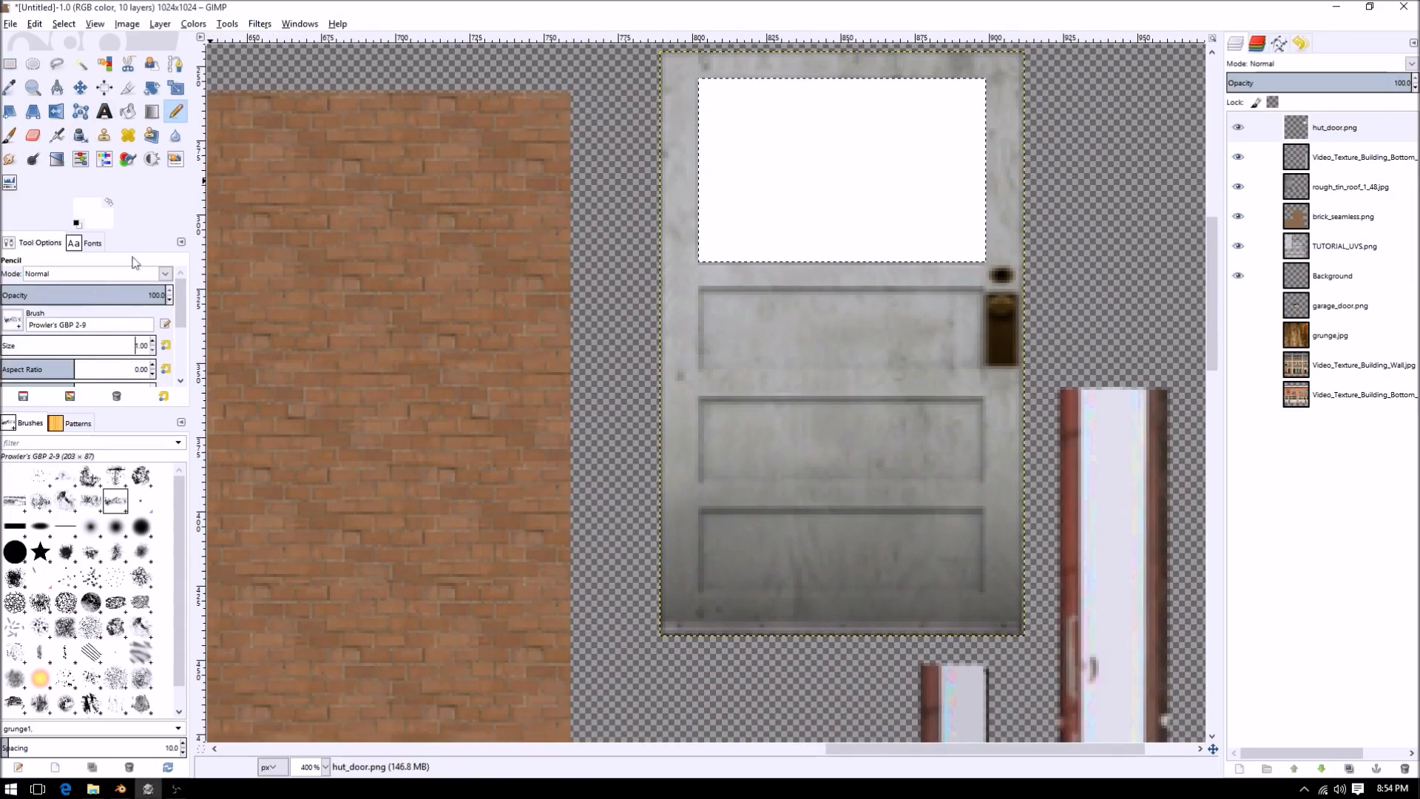
double_click(153, 342)
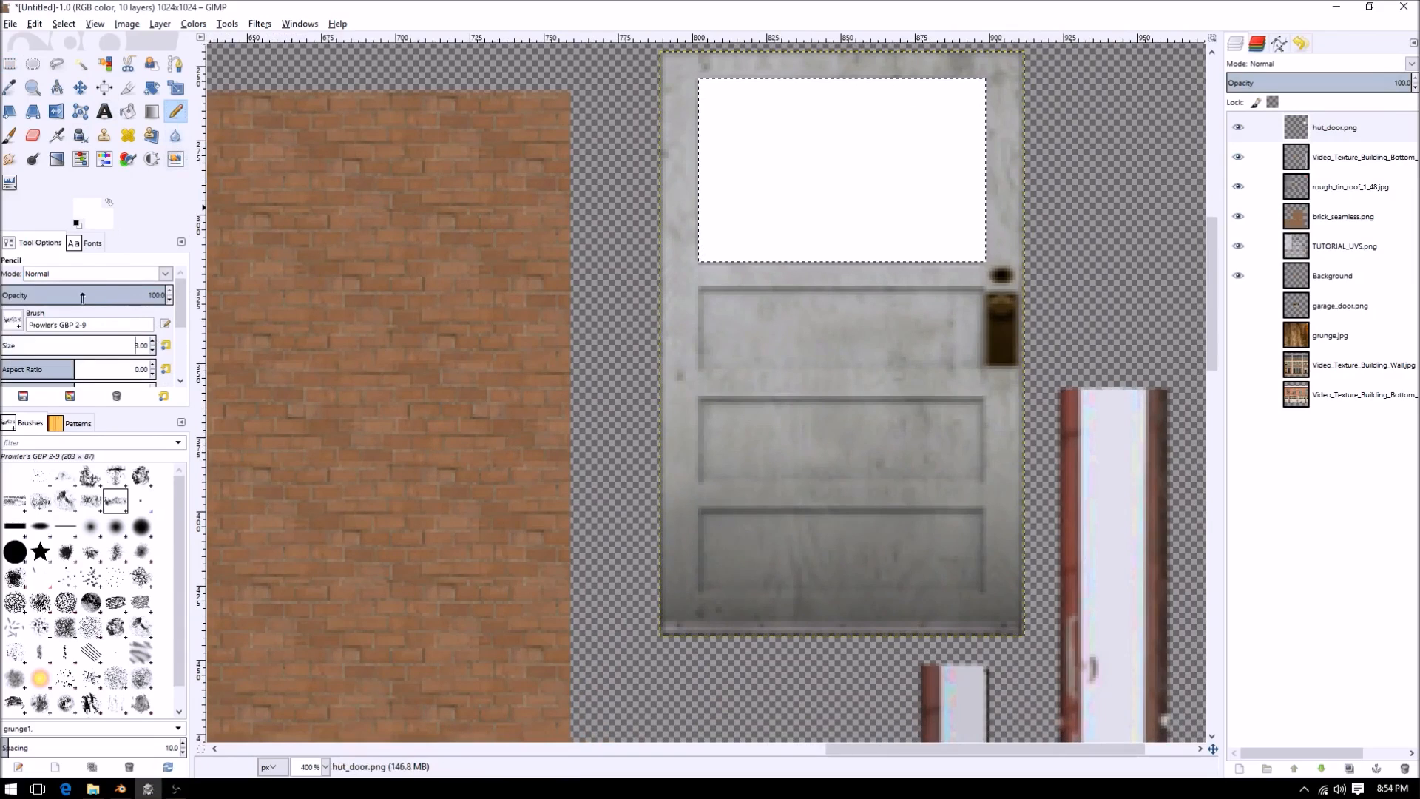
click(87, 207)
click(1119, 194)
click(1274, 257)
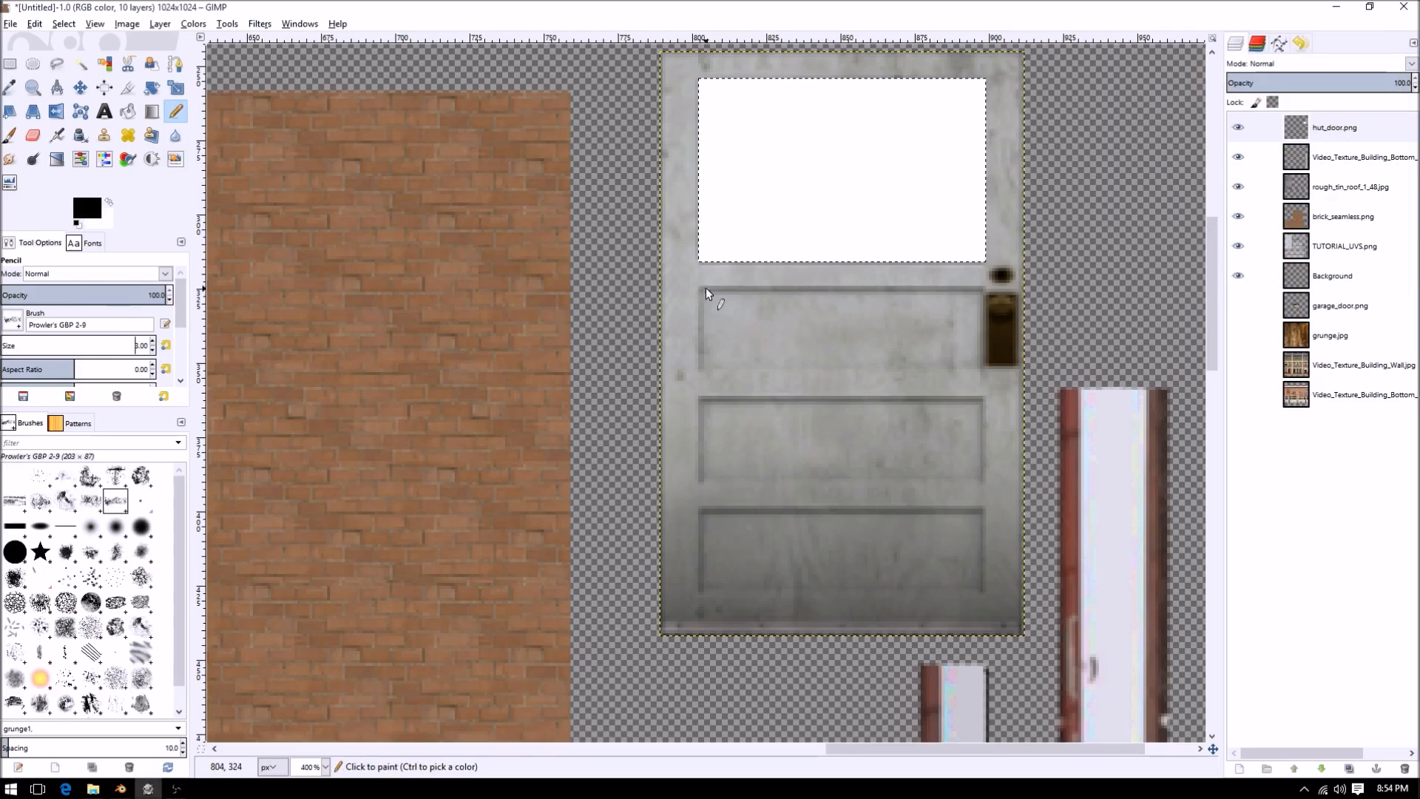
click(152, 342)
click(152, 342)
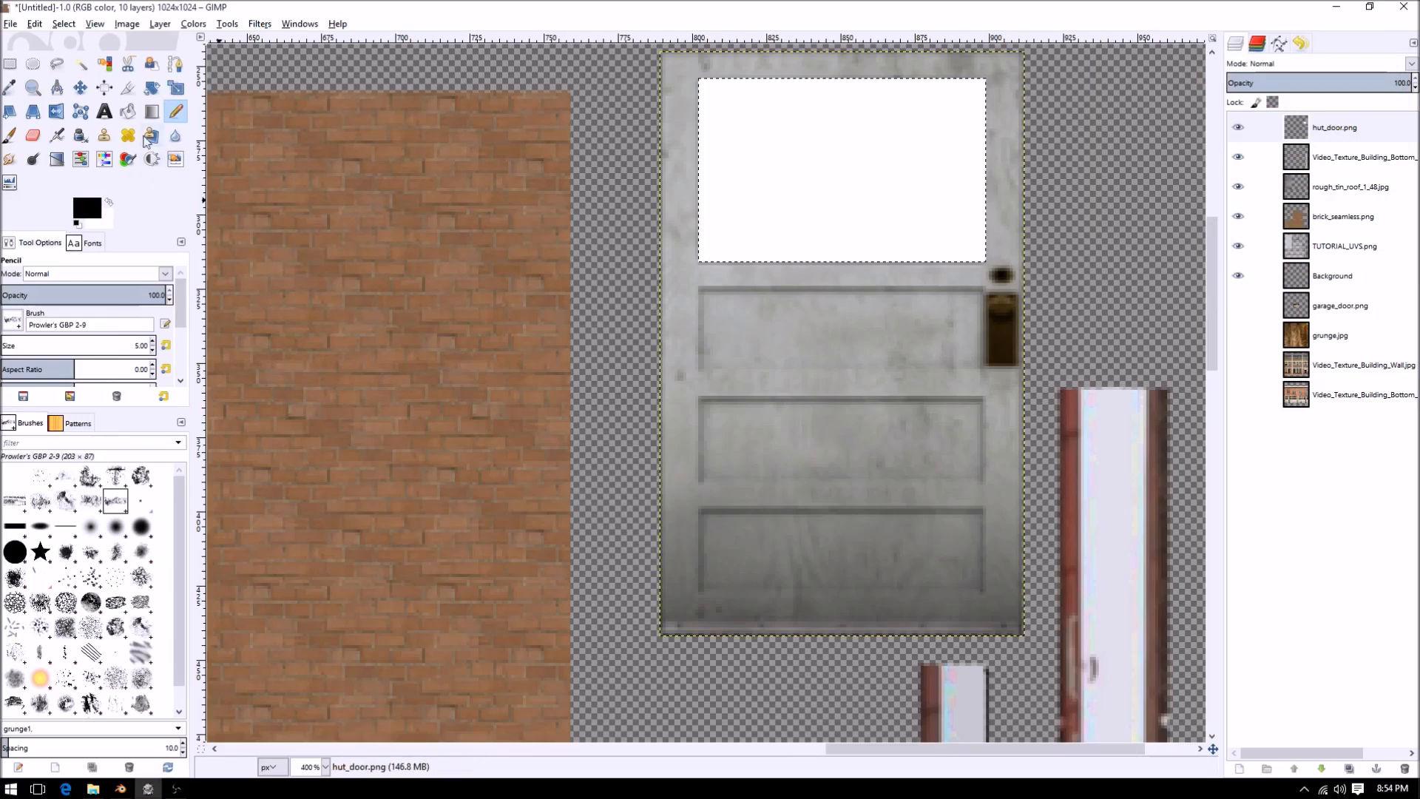
click(142, 502)
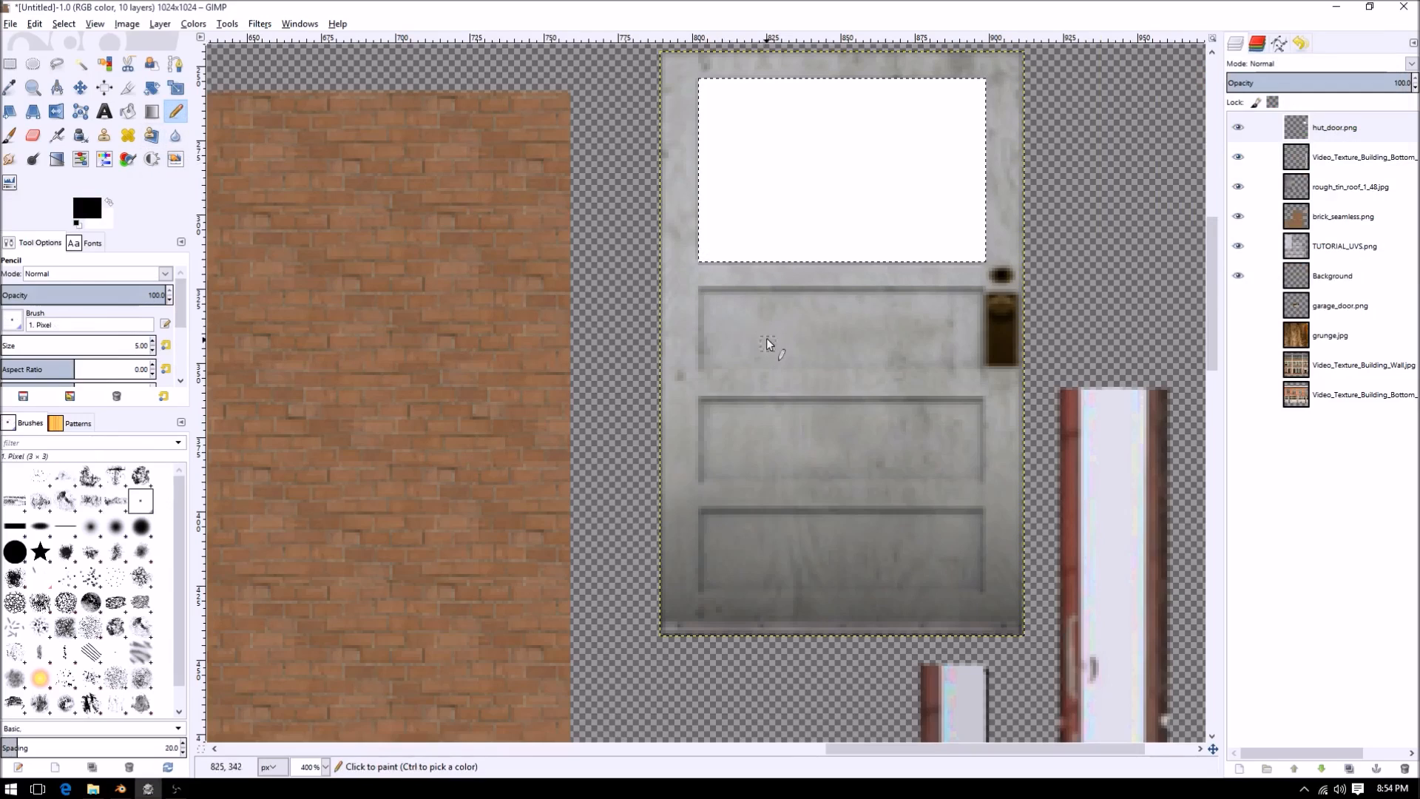
key(bracketleft)
key(bracketleft)
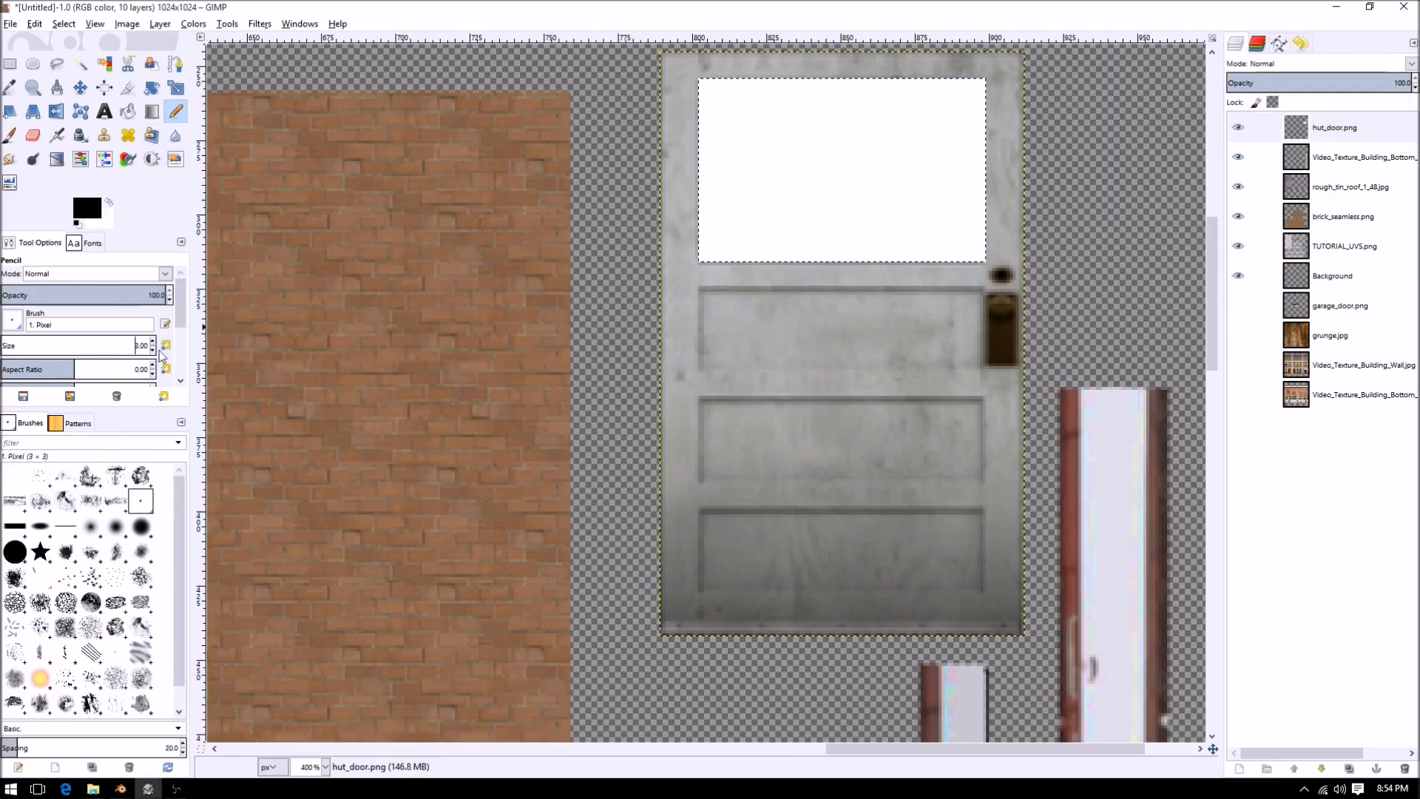
- Clear the selection around the window pane and make the hut_door.png layer active for painting
click(702, 291)
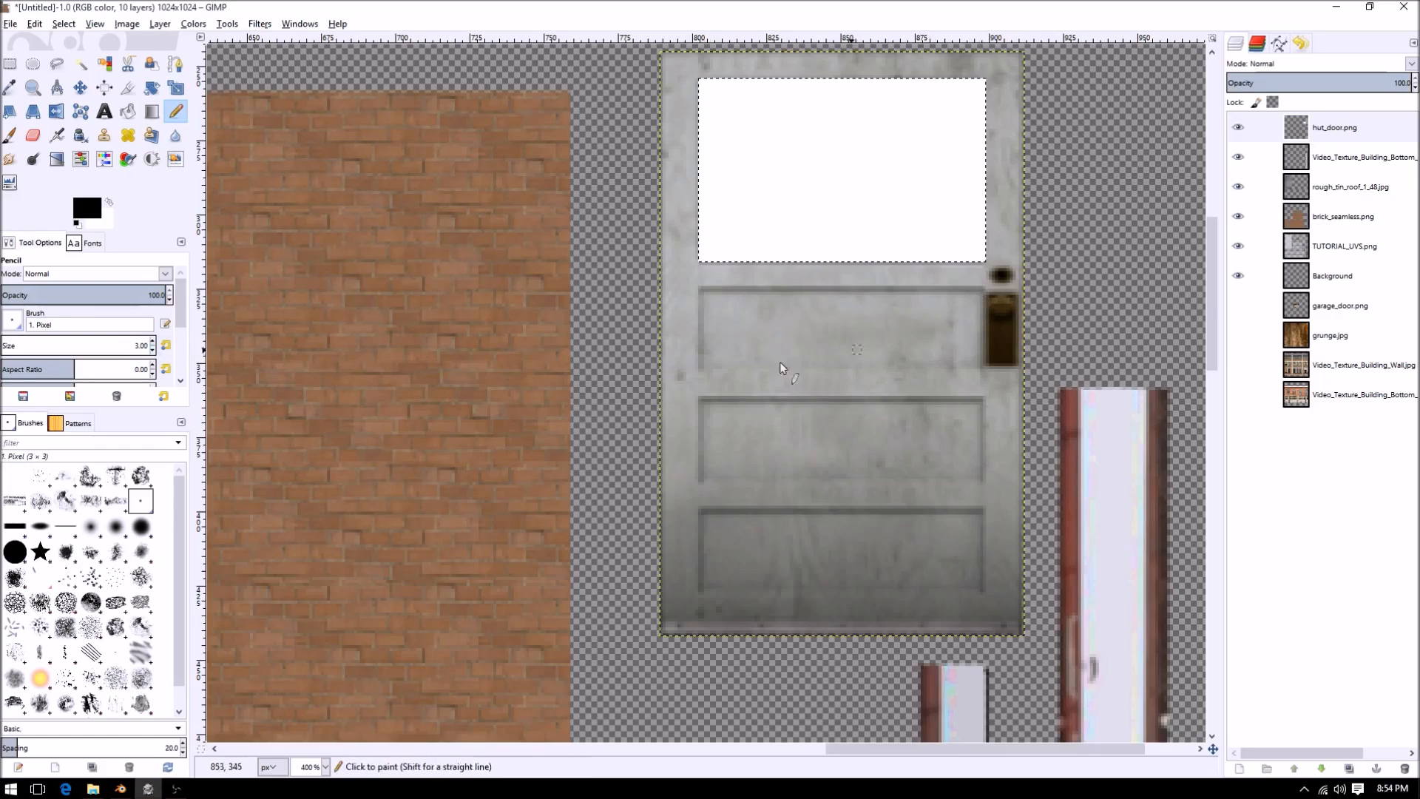
key(ctrl+shift+a)
key(r)
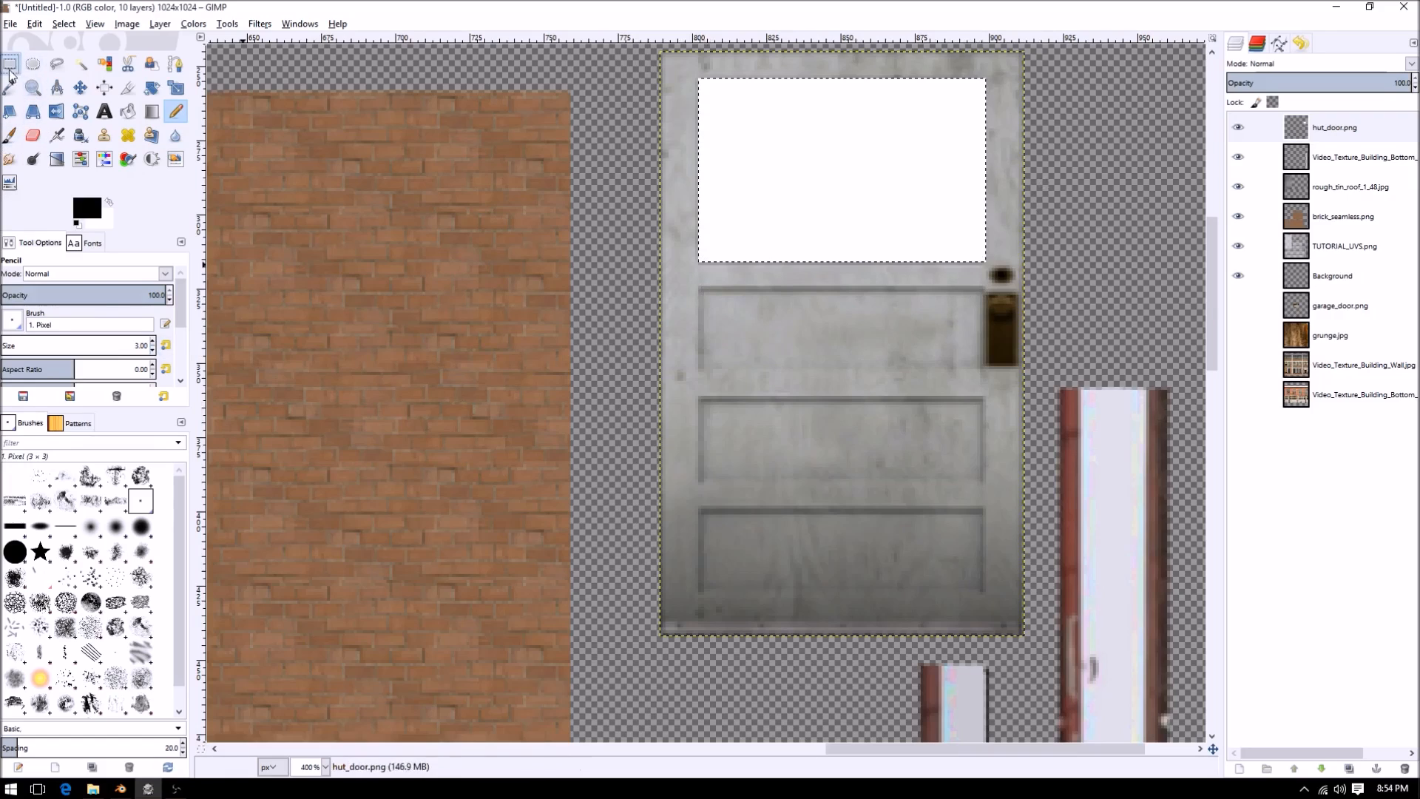
key(m)
key(n)
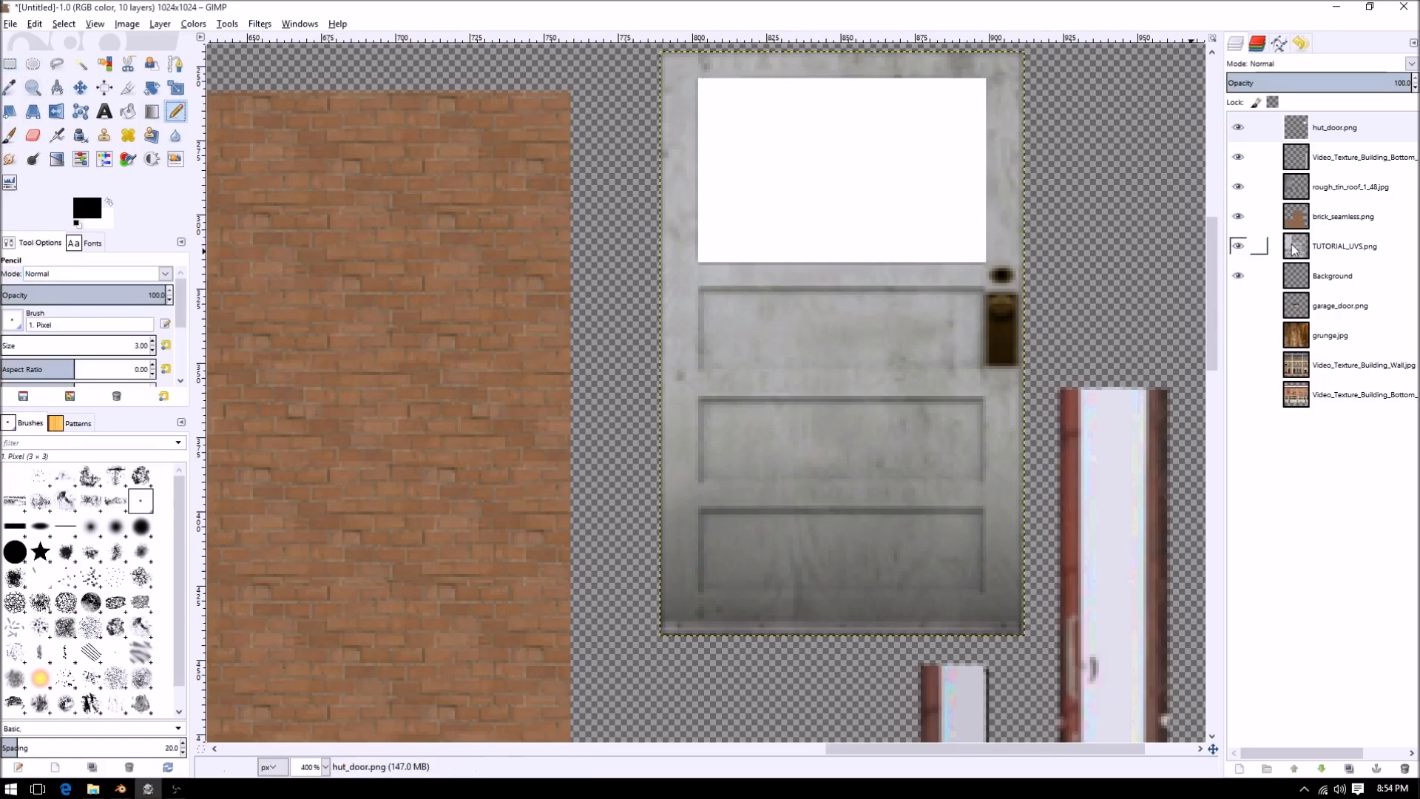
click(1336, 131)
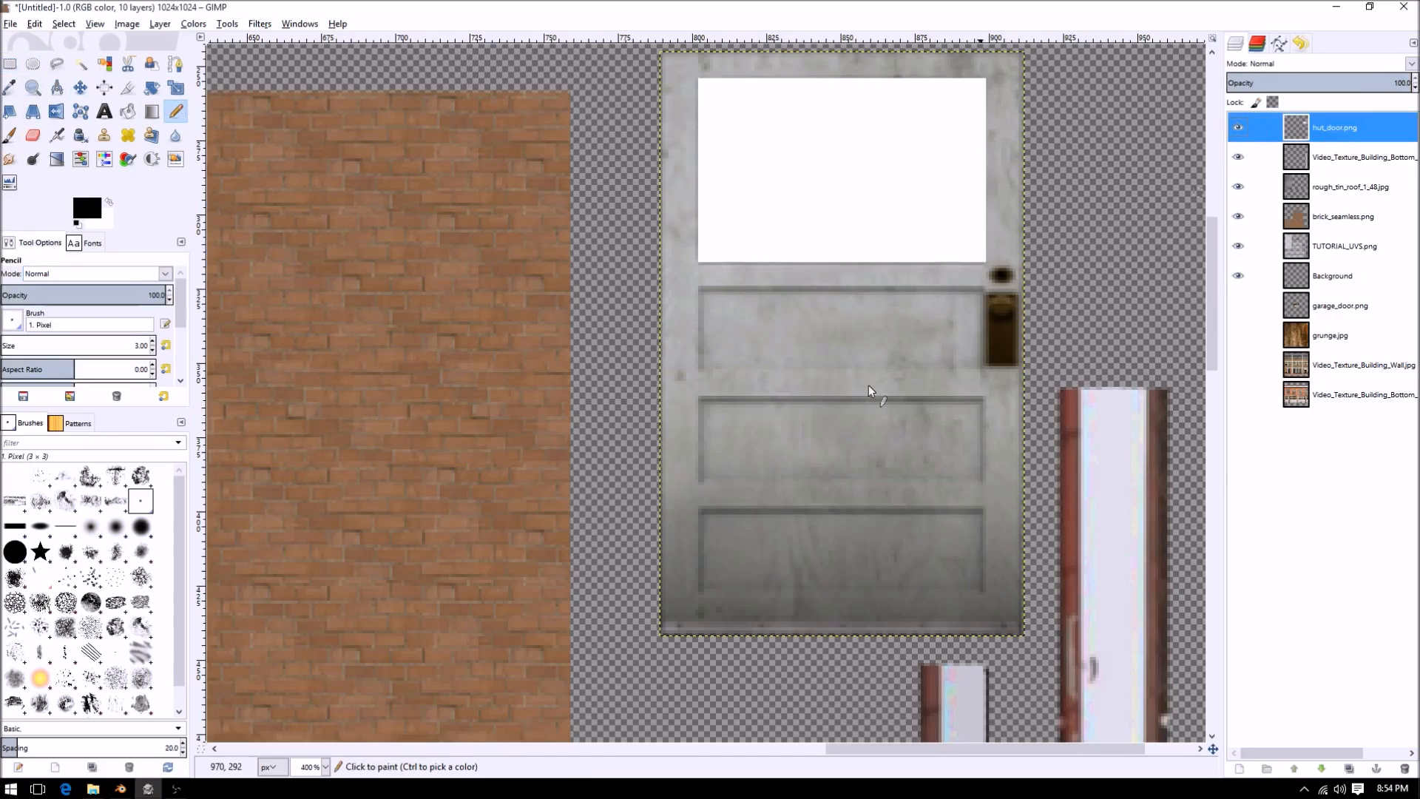
click(702, 290)
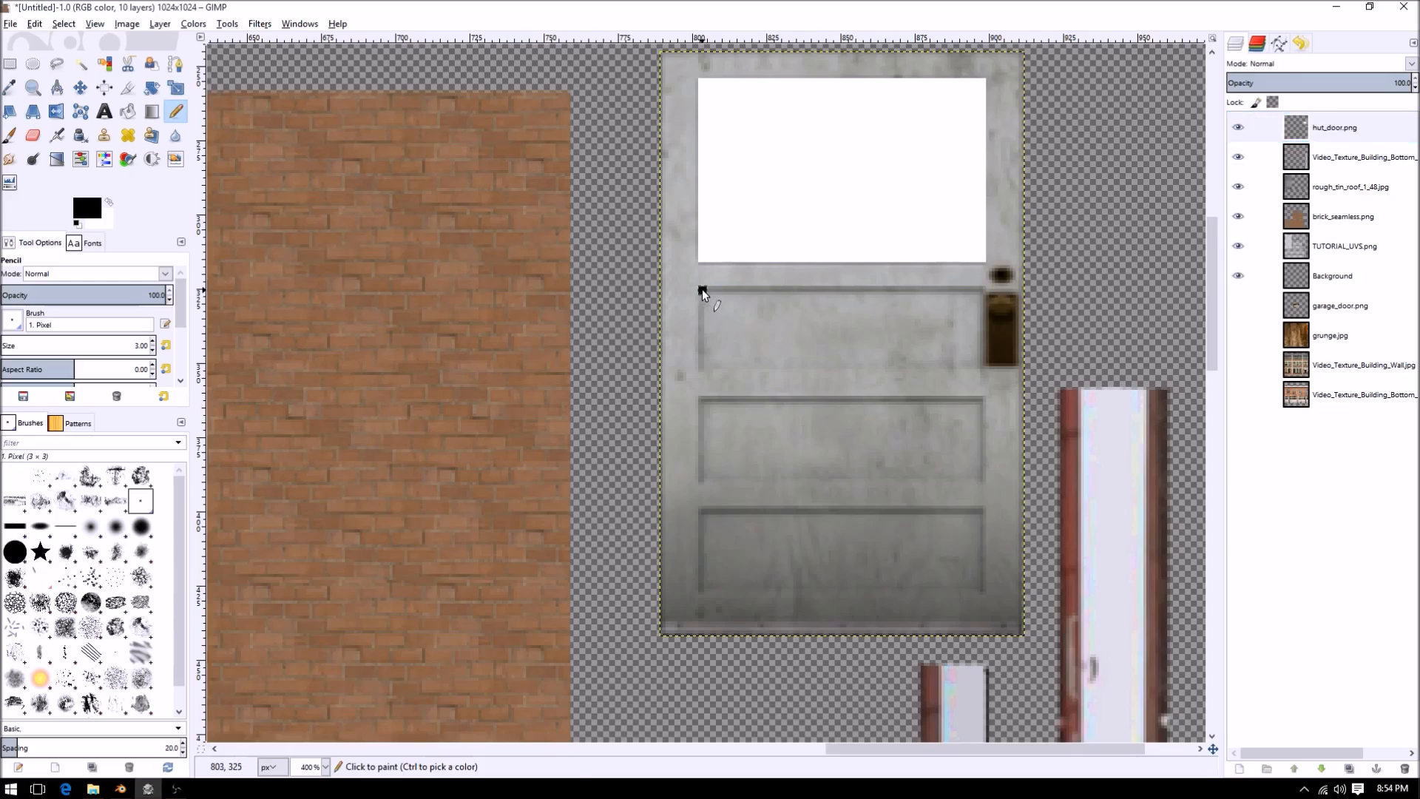
shift+click(982, 292)
key(ctrl+z)
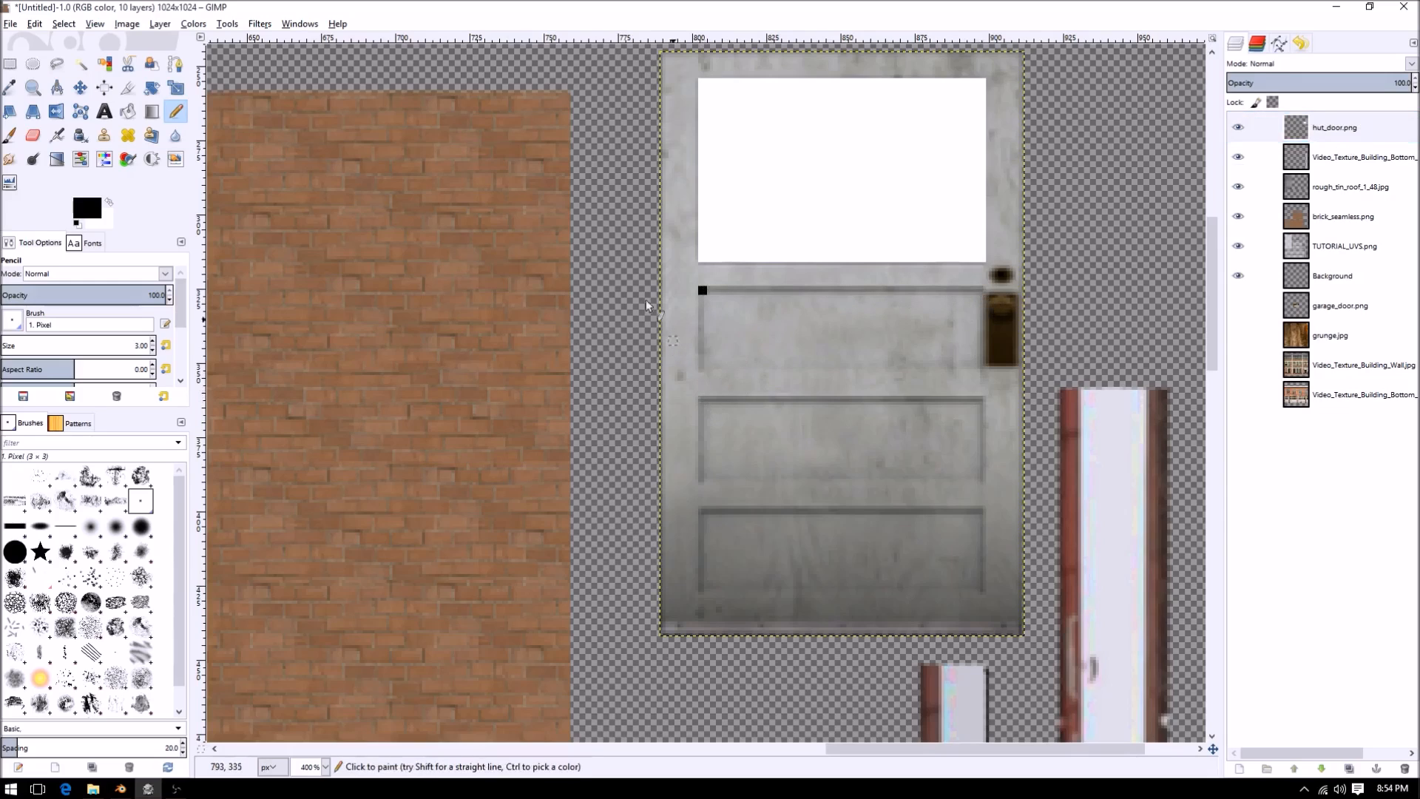
- Set the foreground to dark grey and draw straight pencil lines along the top edges of the door's three lower panels
click(108, 212)
click(87, 208)
drag(1130, 179, 1154, 198)
click(1290, 258)
click(703, 291)
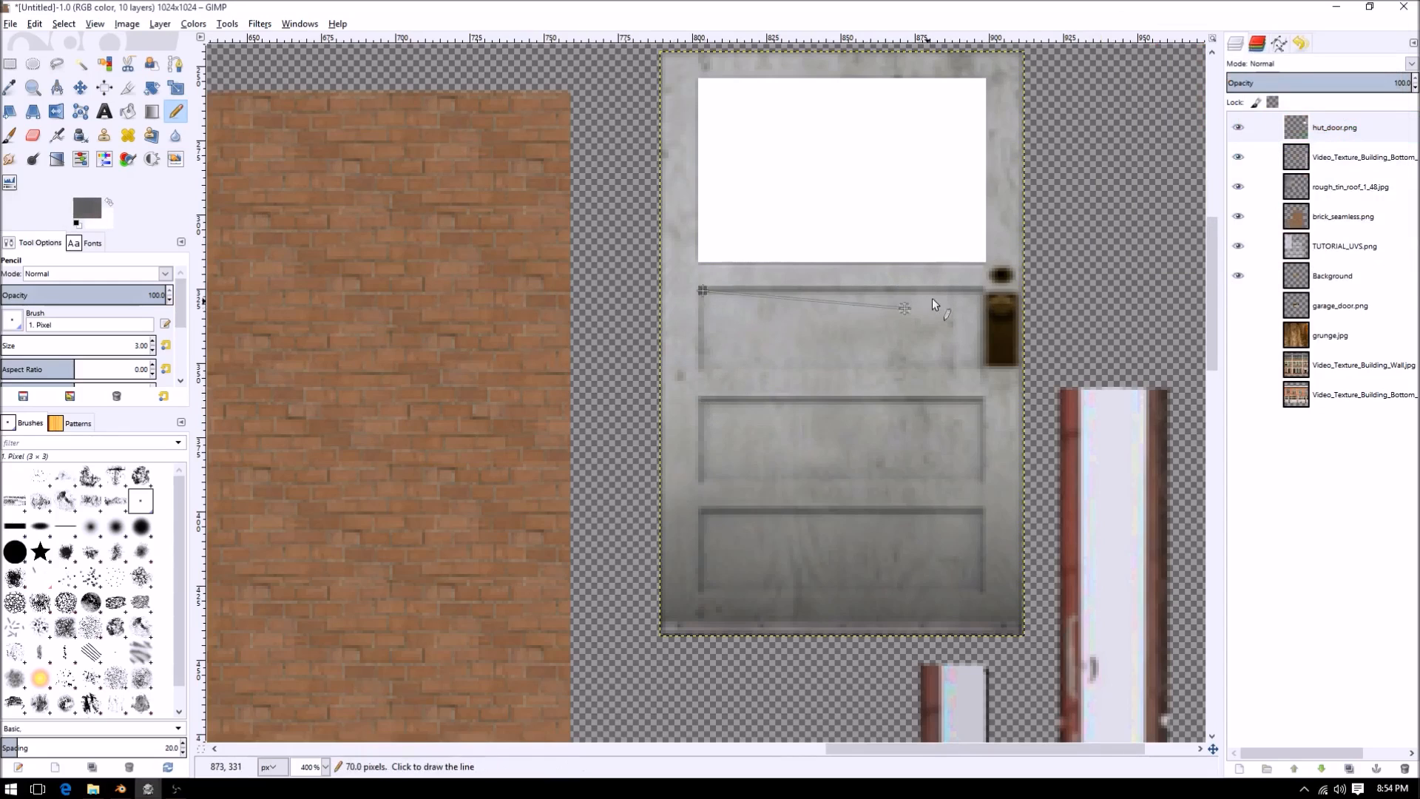
shift+click(978, 289)
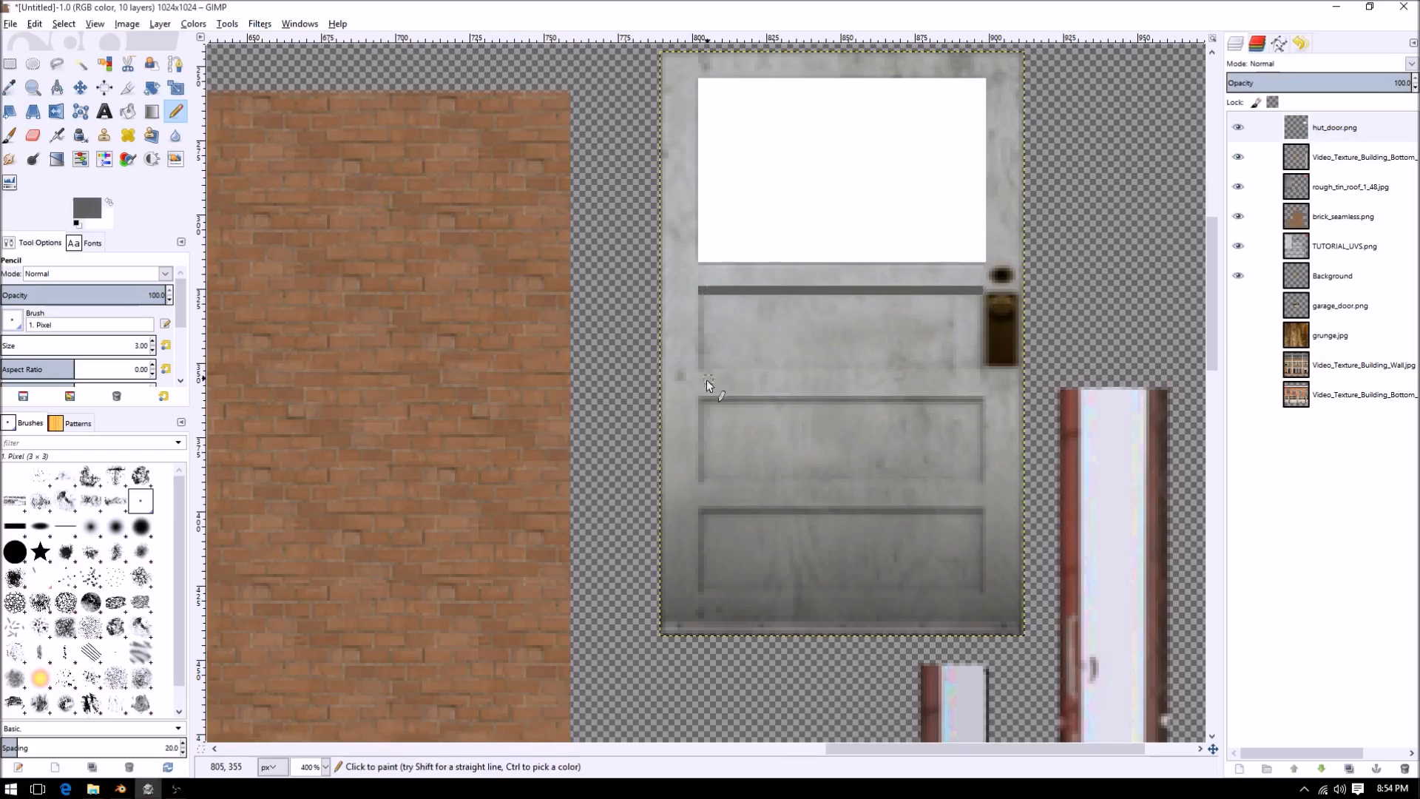
click(702, 399)
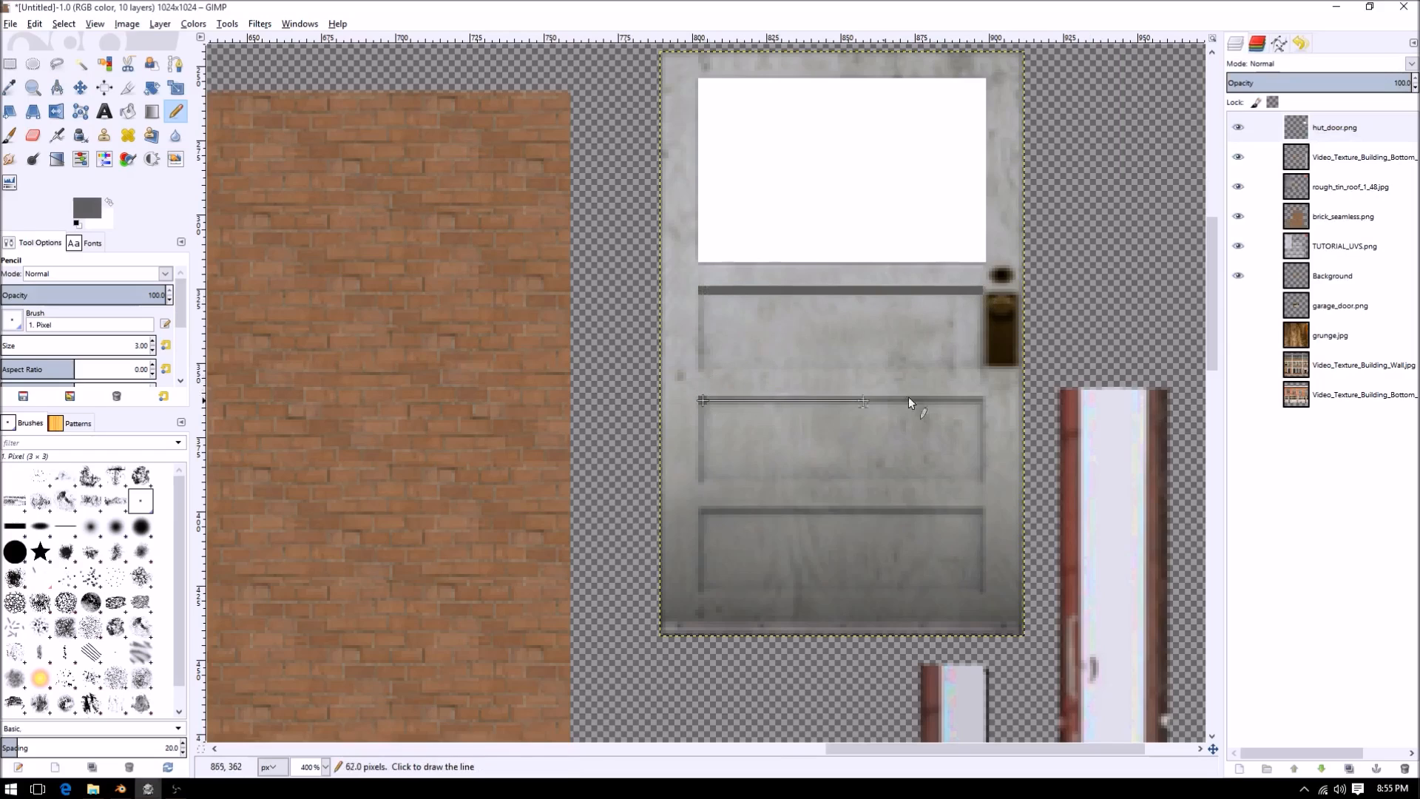
shift+click(978, 401)
click(703, 511)
shift+click(979, 522)
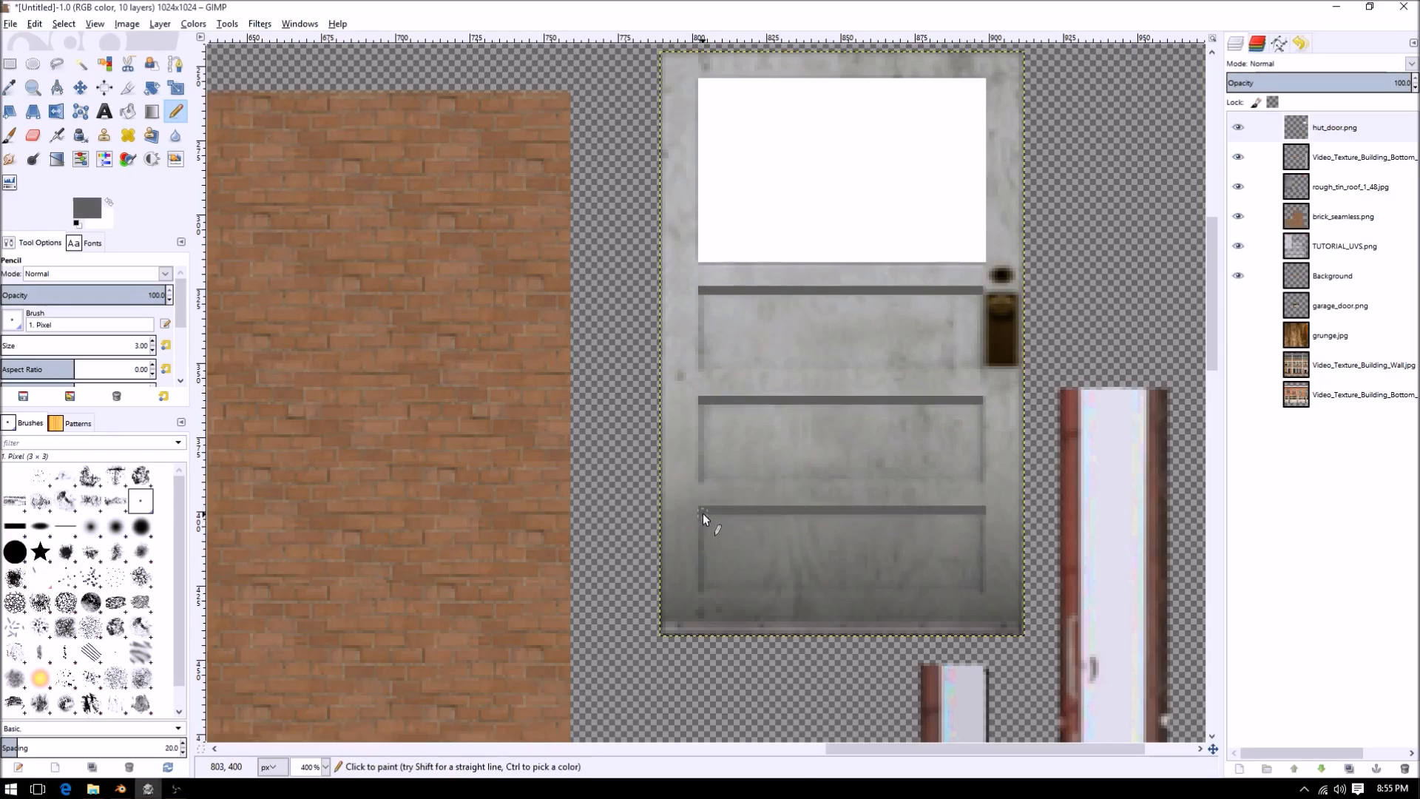
- Draw straight dark grey pencil lines down the left edges of the door's three lower panels
shift+click(704, 588)
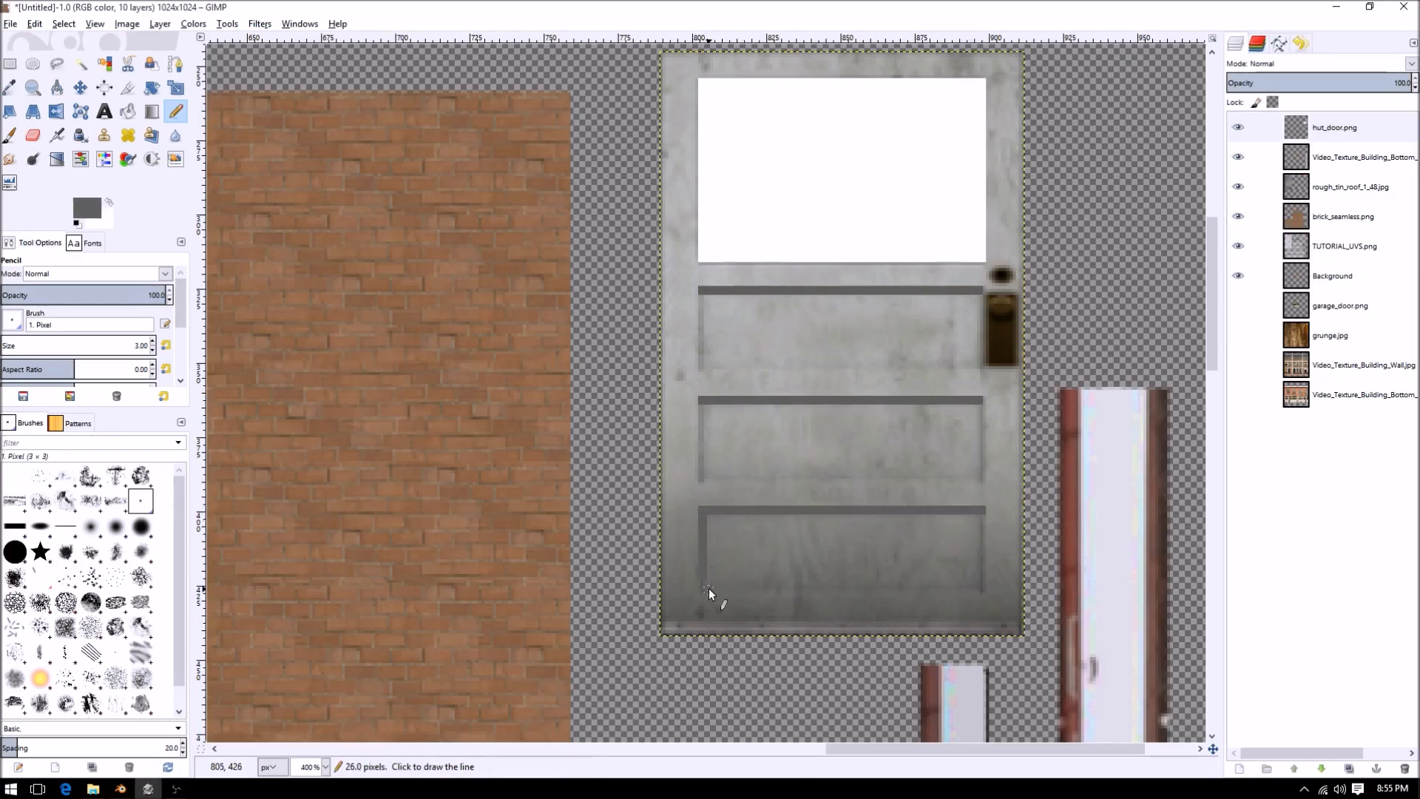
click(703, 401)
shift+click(702, 482)
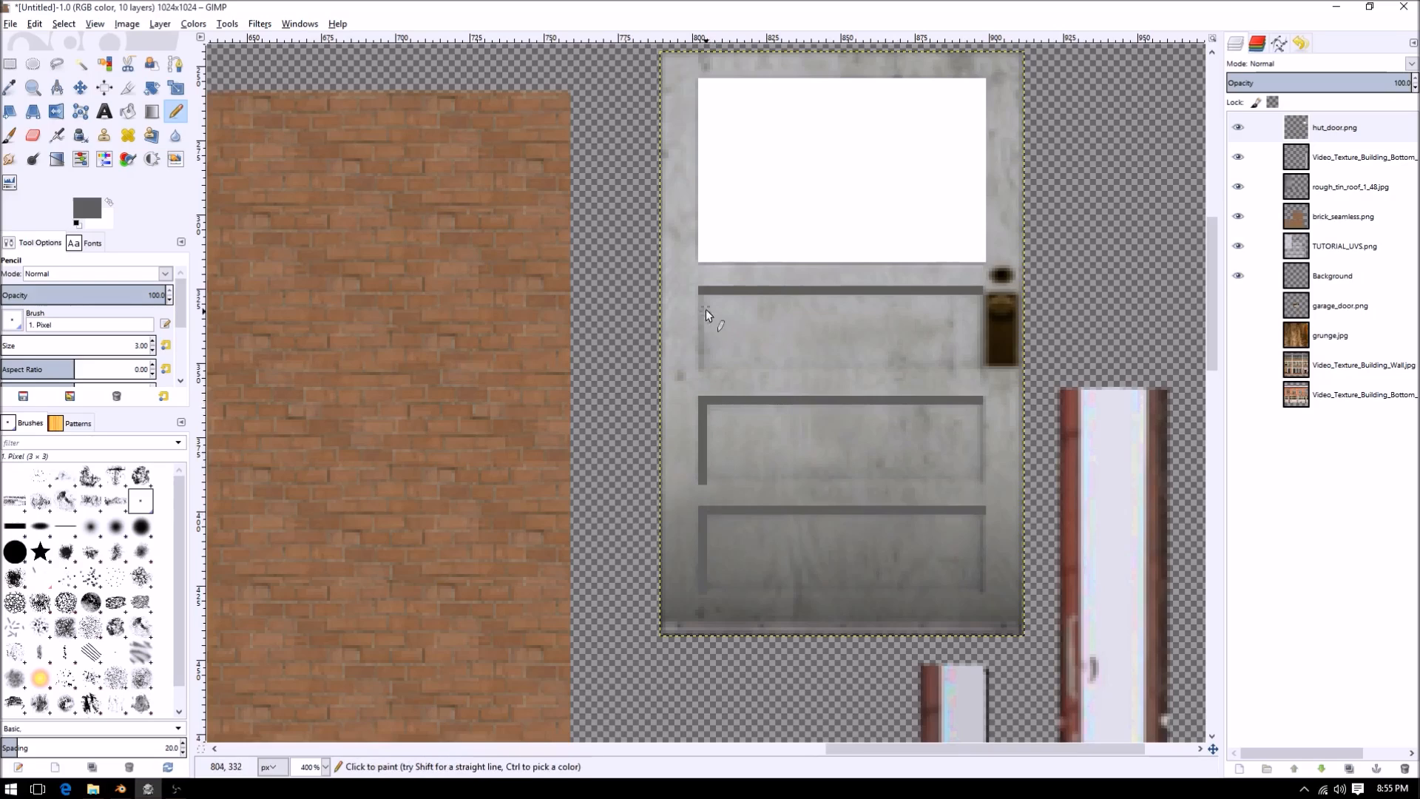
click(703, 289)
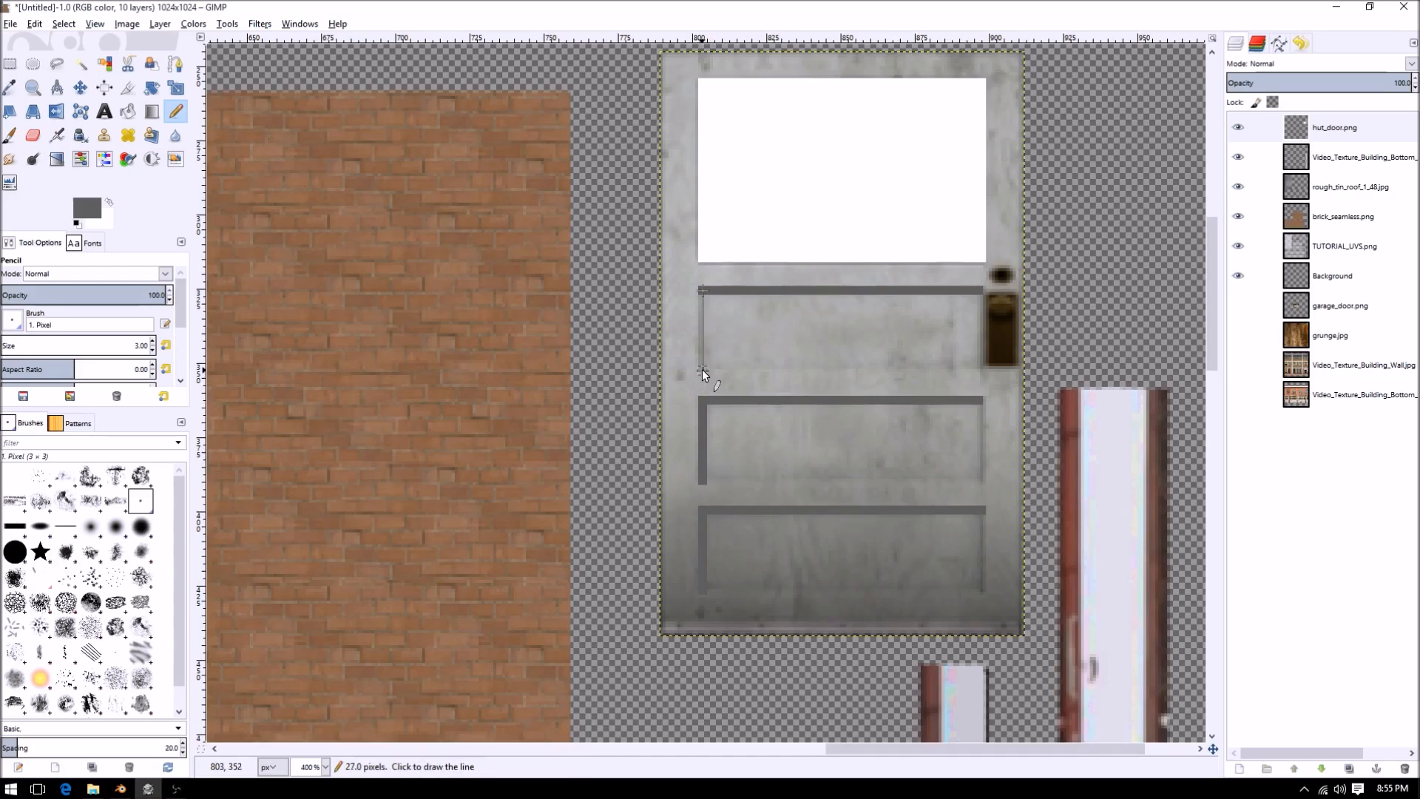
shift+click(703, 370)
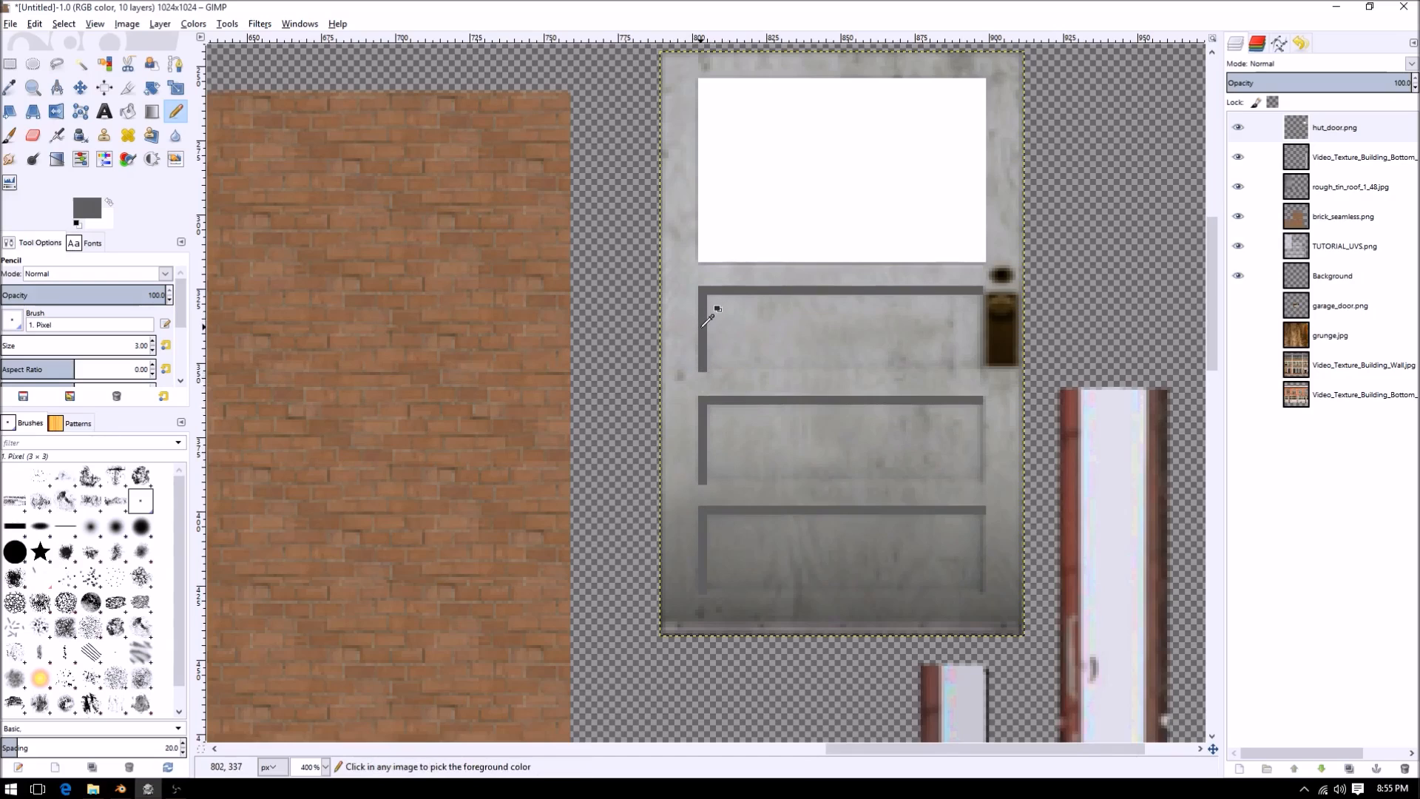
- Set the background color to 666666 and frame the white window pane with straight dark grey pencil lines on all four sides
middle_drag(845, 297, 832, 472)
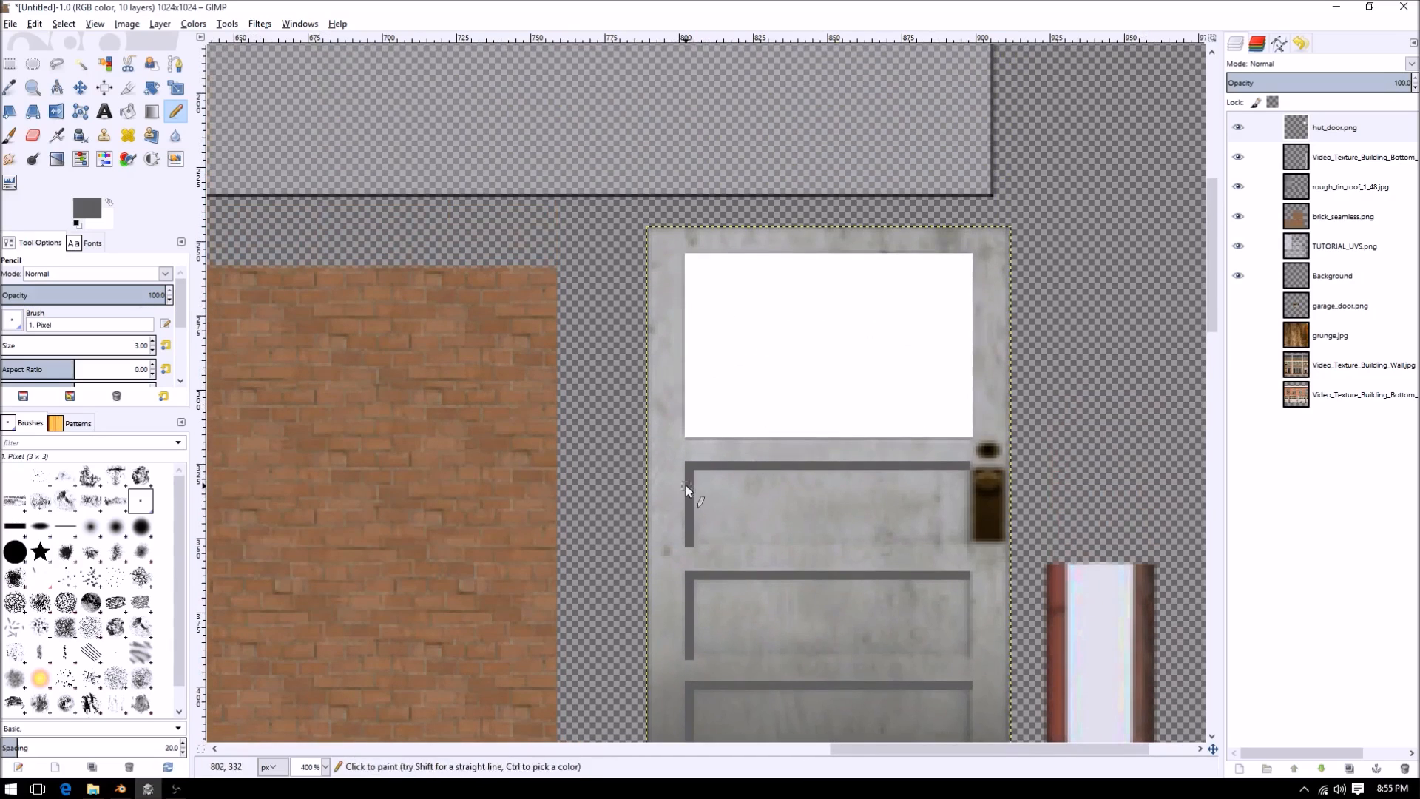
click(103, 221)
drag(1176, 148, 1157, 219)
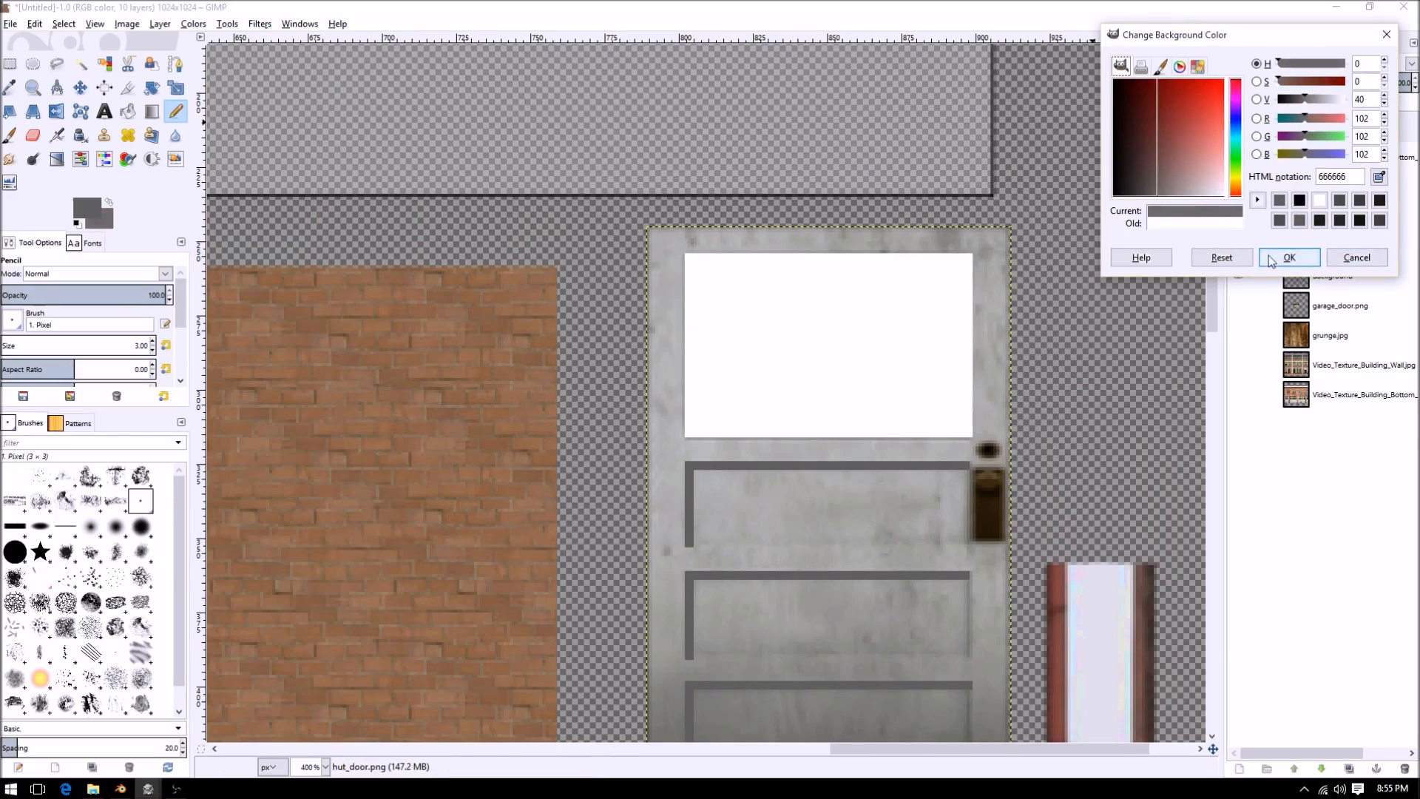
click(111, 200)
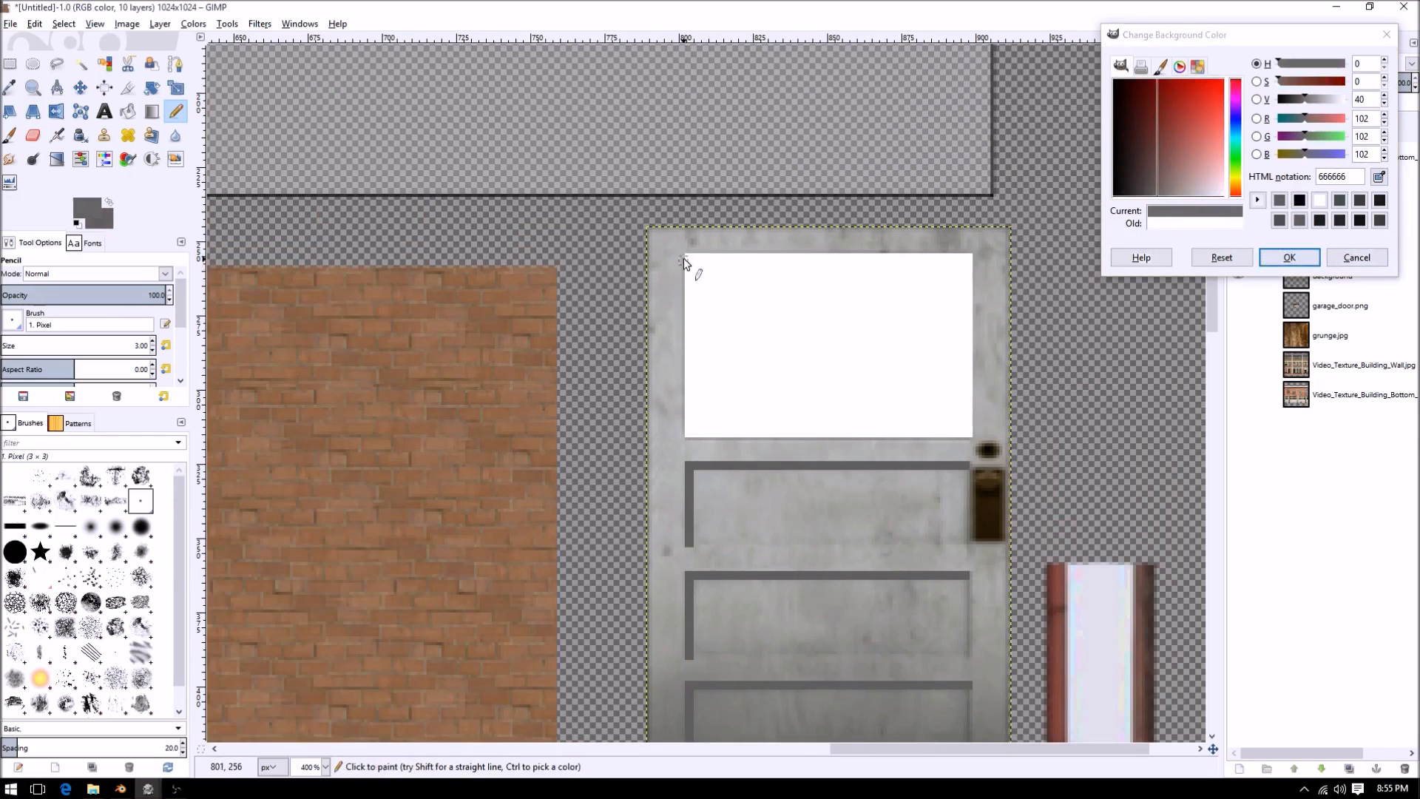
shift+click(971, 253)
shift+click(971, 436)
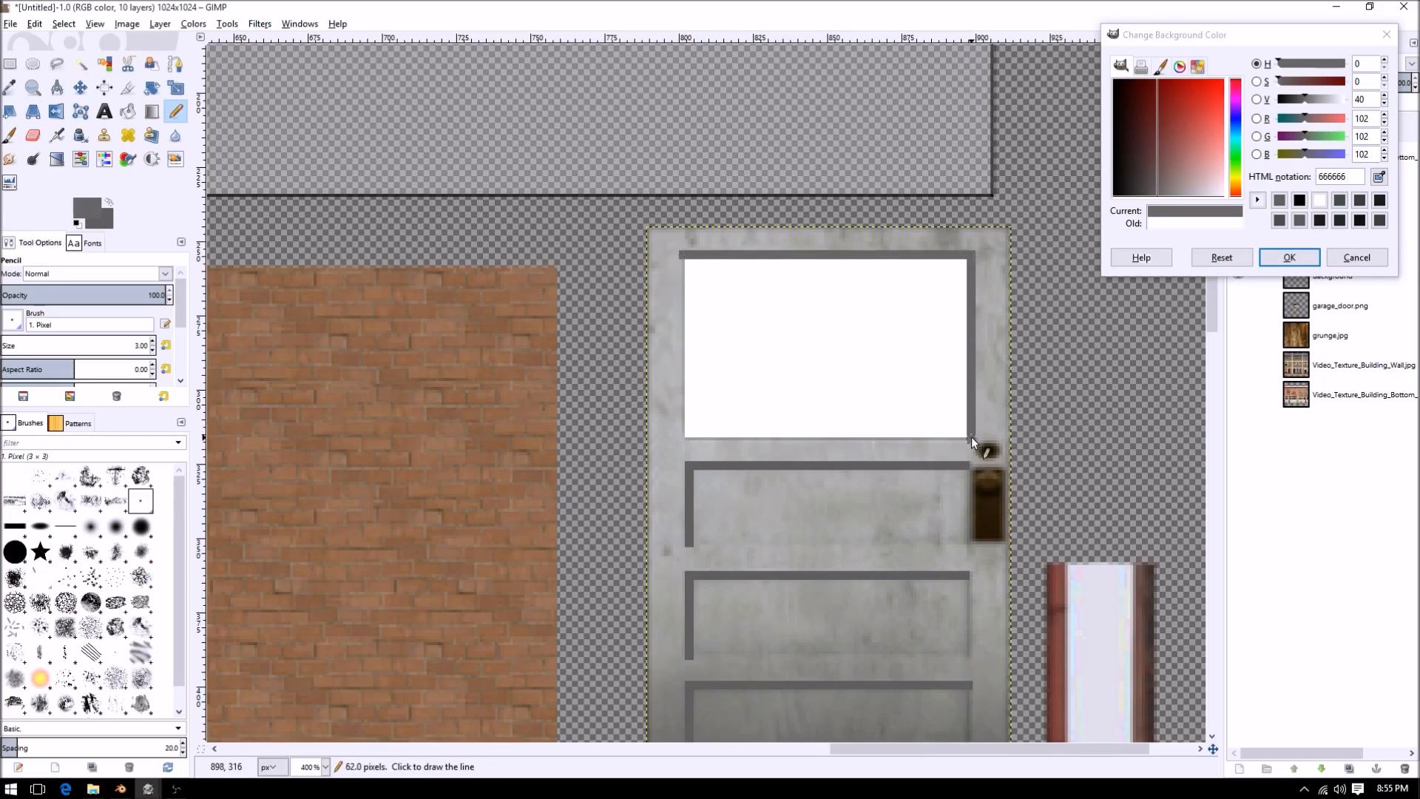
shift+click(682, 436)
shift+click(682, 254)
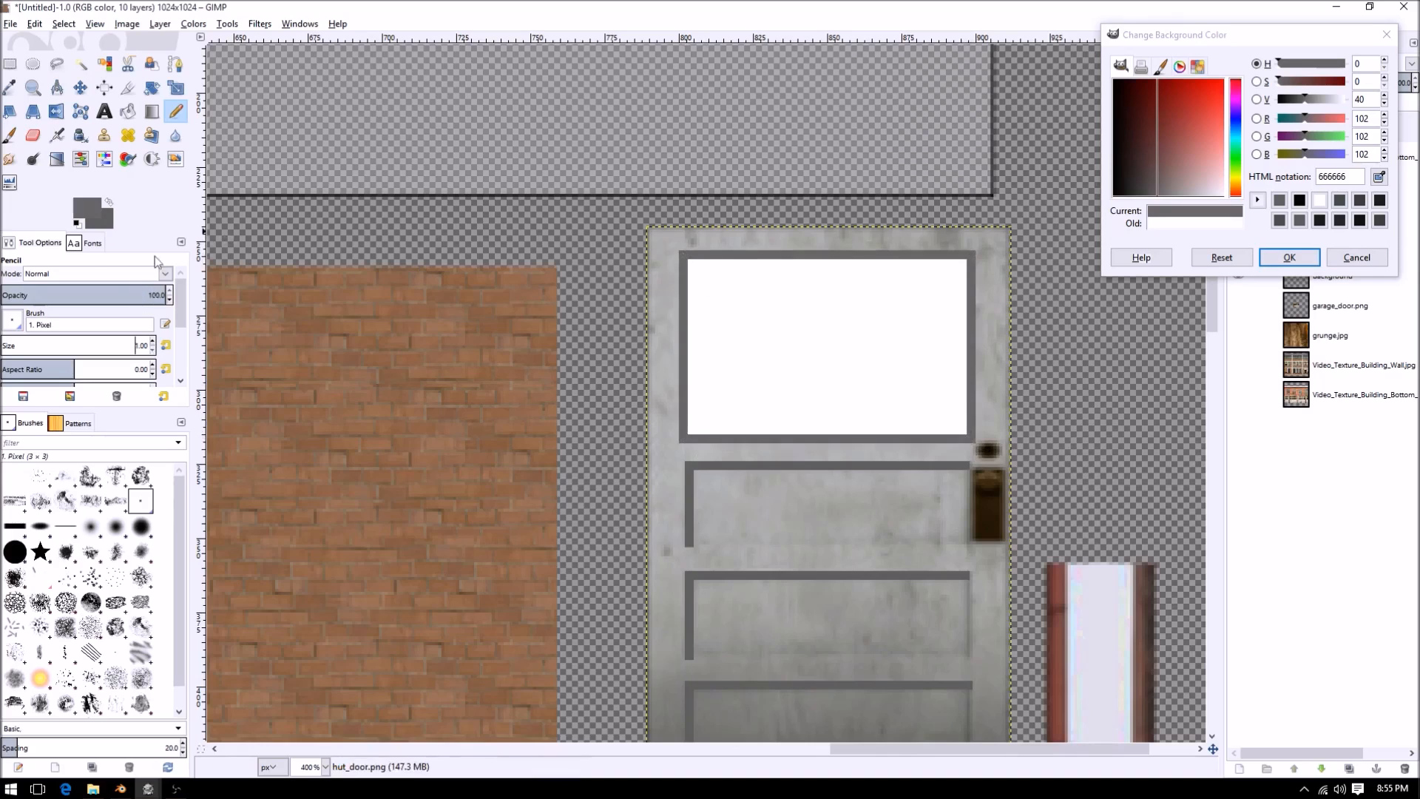
- With a pencil size of 1.00 and foreground 000000, draw black lines along the window frame's upper inner edge and lower outer edge
click(97, 212)
drag(1139, 182, 1089, 237)
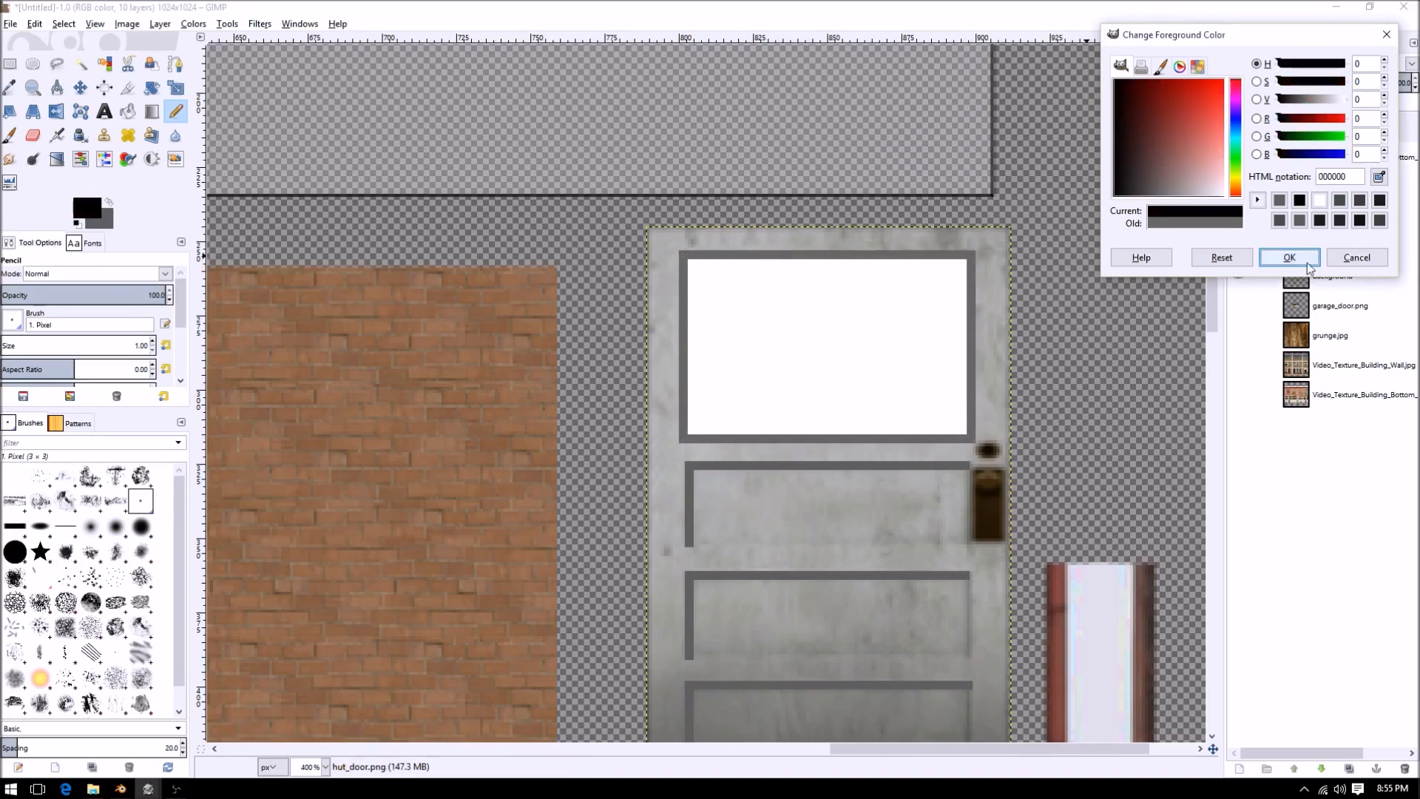
click(1290, 258)
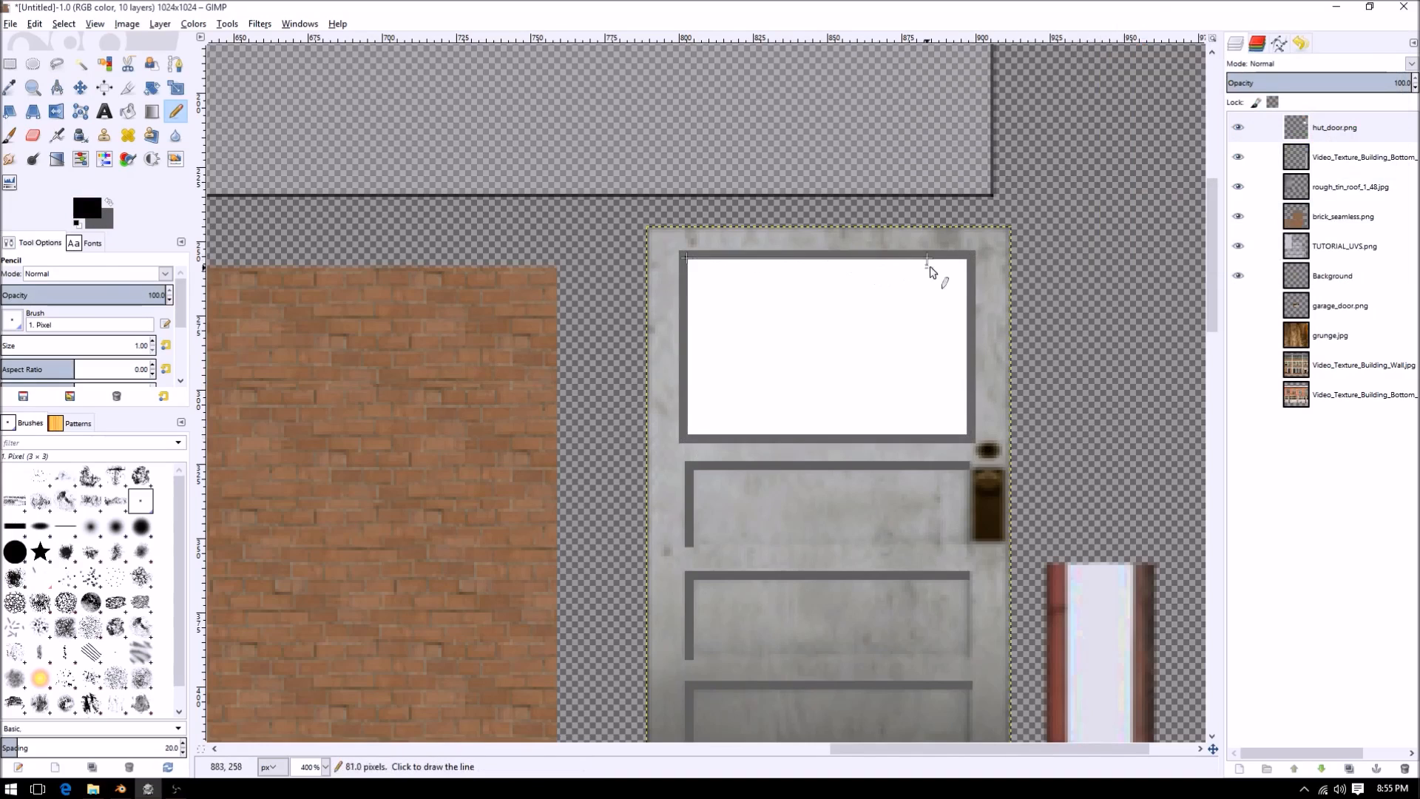
shift+click(965, 262)
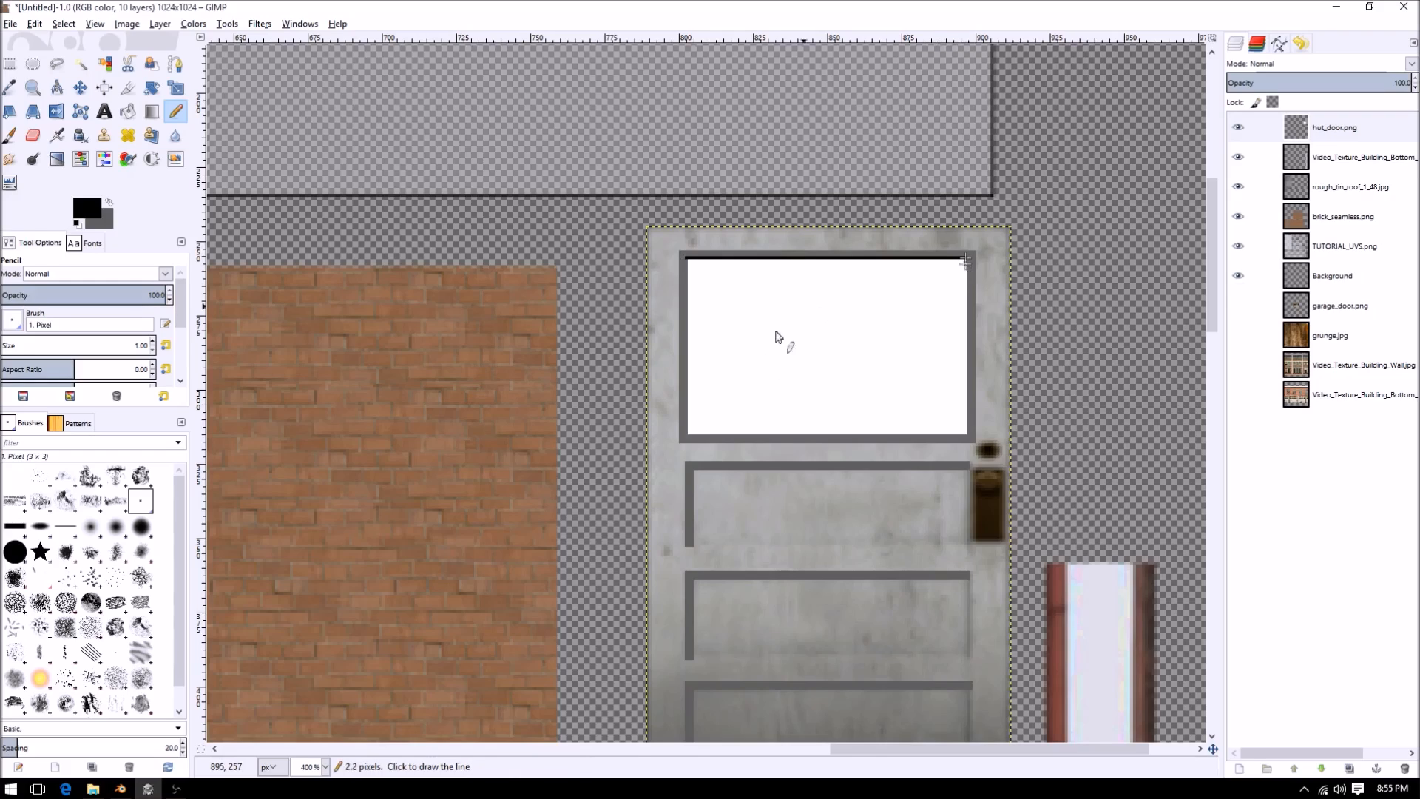
click(680, 442)
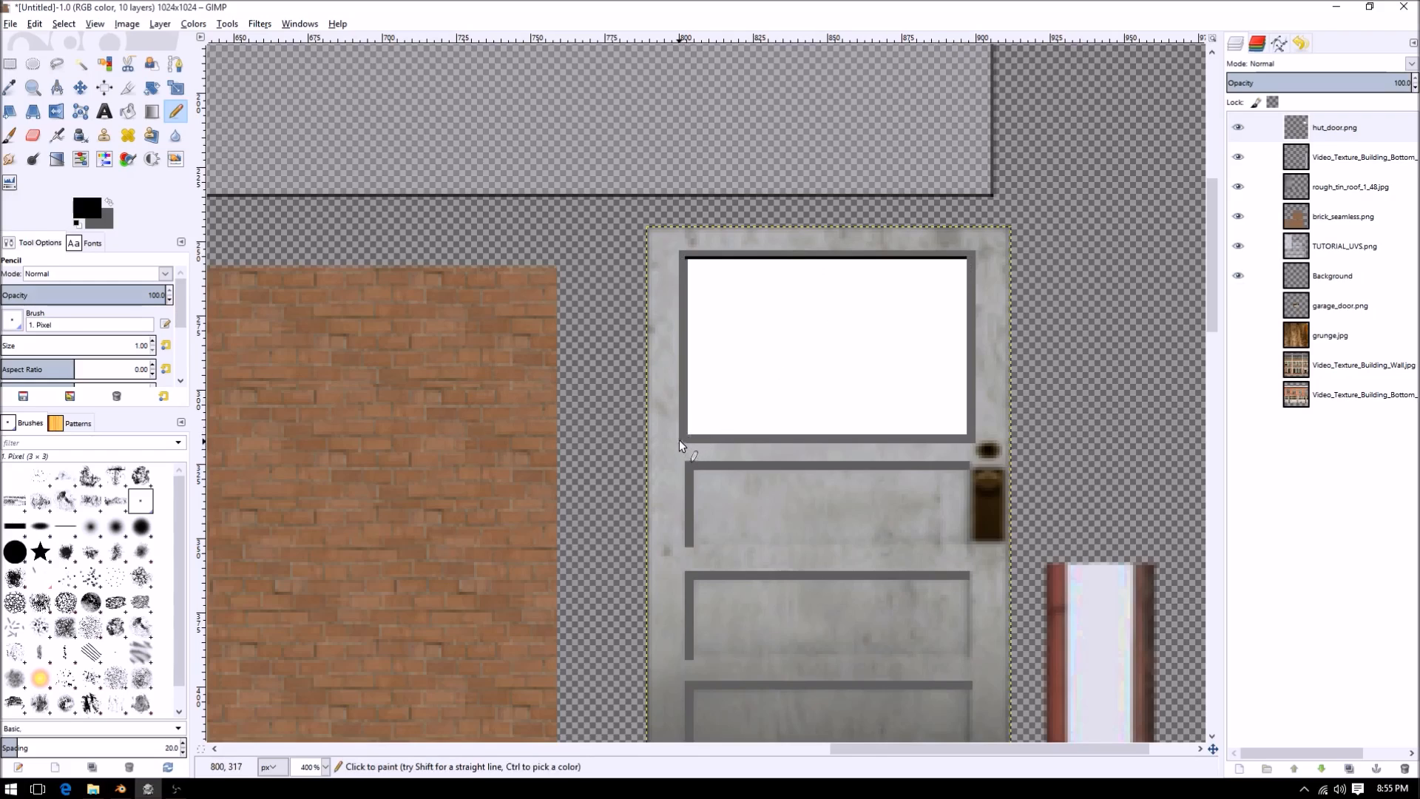
shift+click(973, 449)
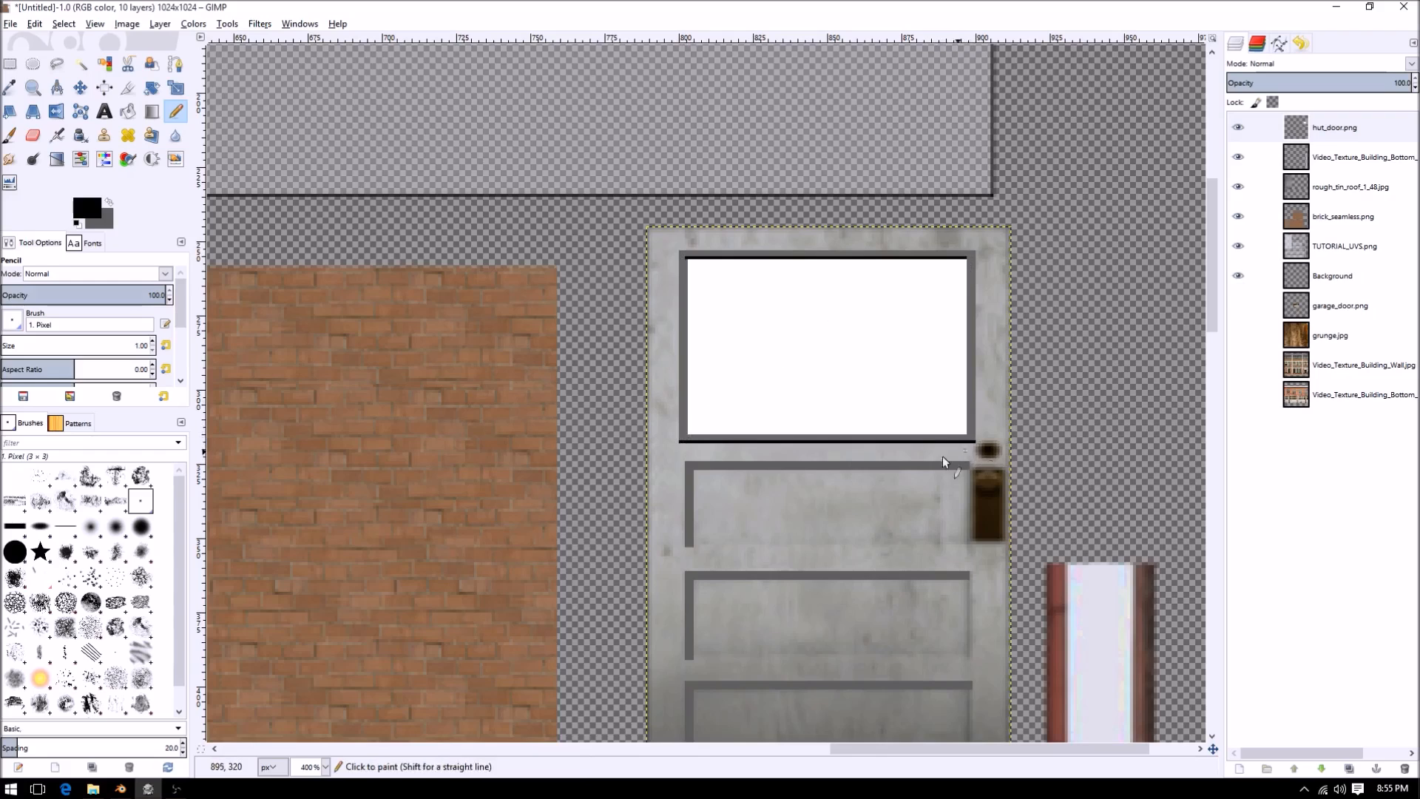
- Select the hidden Video_Texture_Building_Bottom_Floor_wall.jpg photo layer and make it visible
ctrl+scroll(850, 473, down, 1)
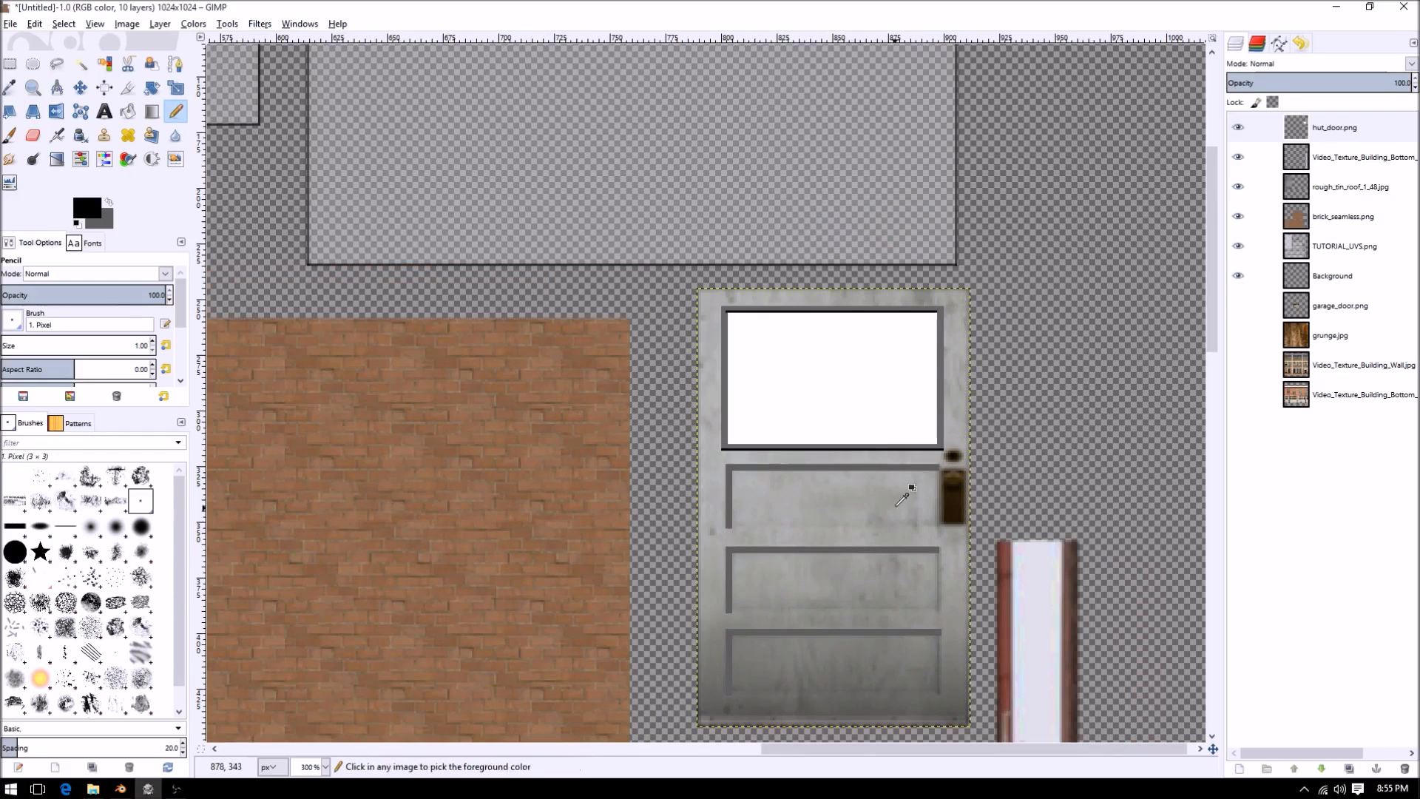
ctrl+scroll(885, 530, down, 2)
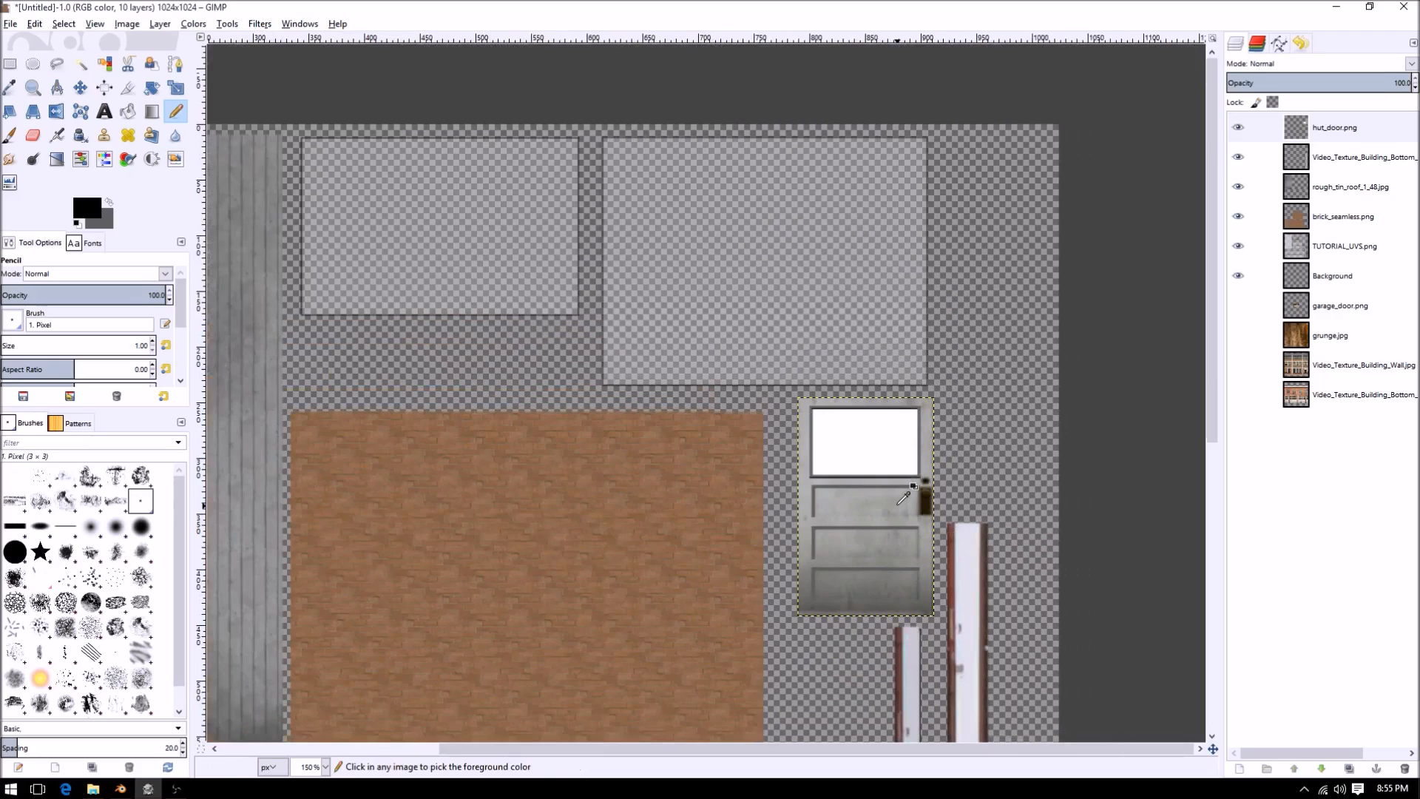
click(10, 64)
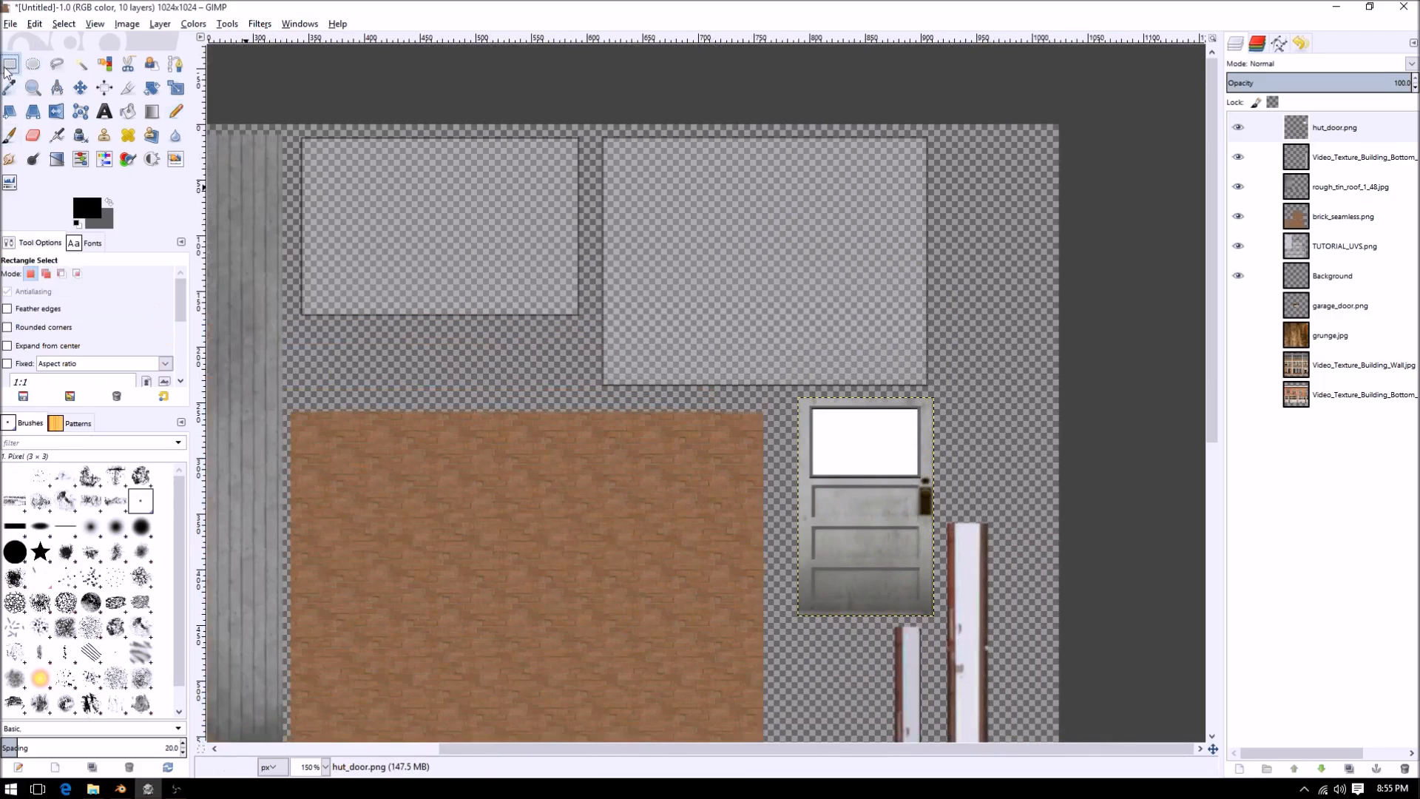
click(1344, 317)
click(1344, 224)
click(1331, 311)
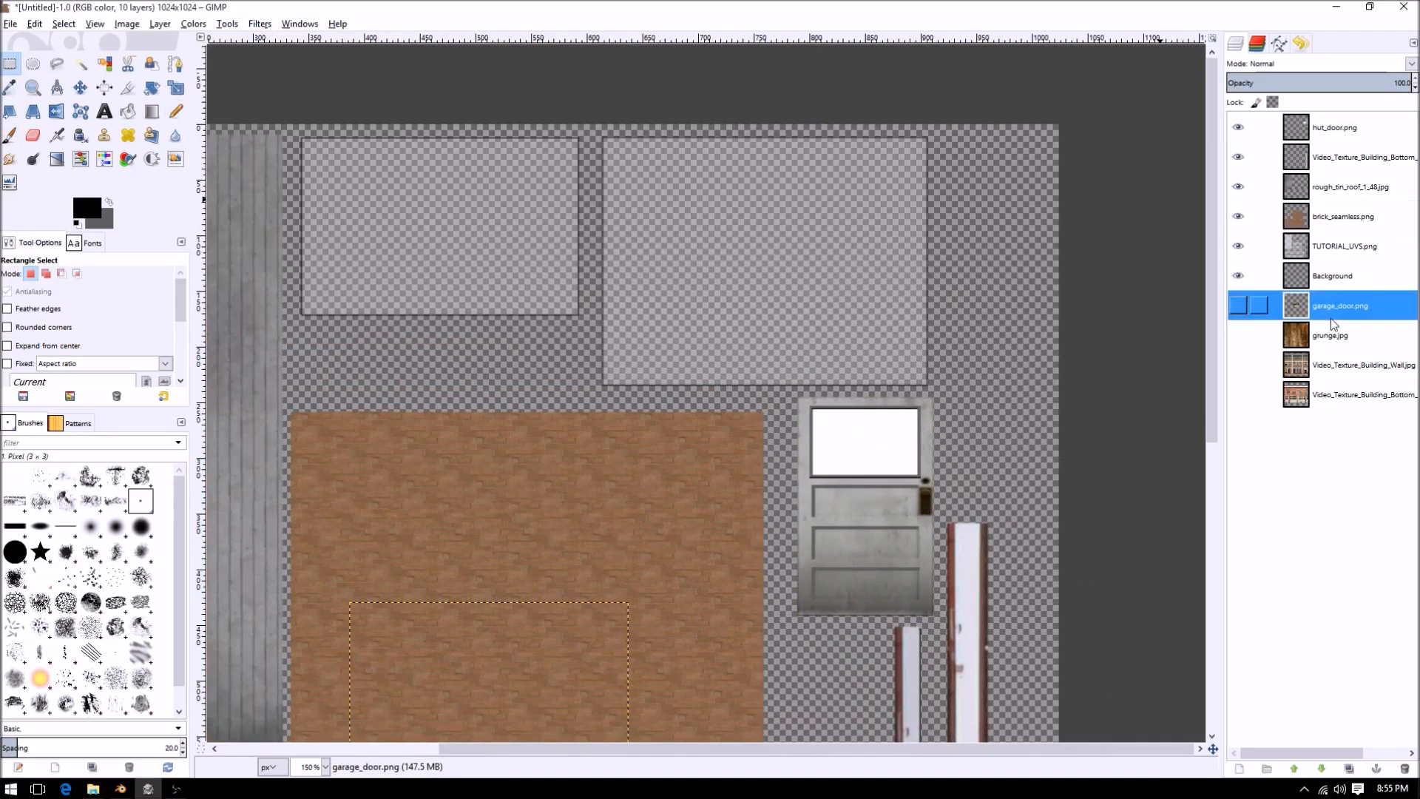
click(1324, 363)
click(1316, 398)
click(1247, 399)
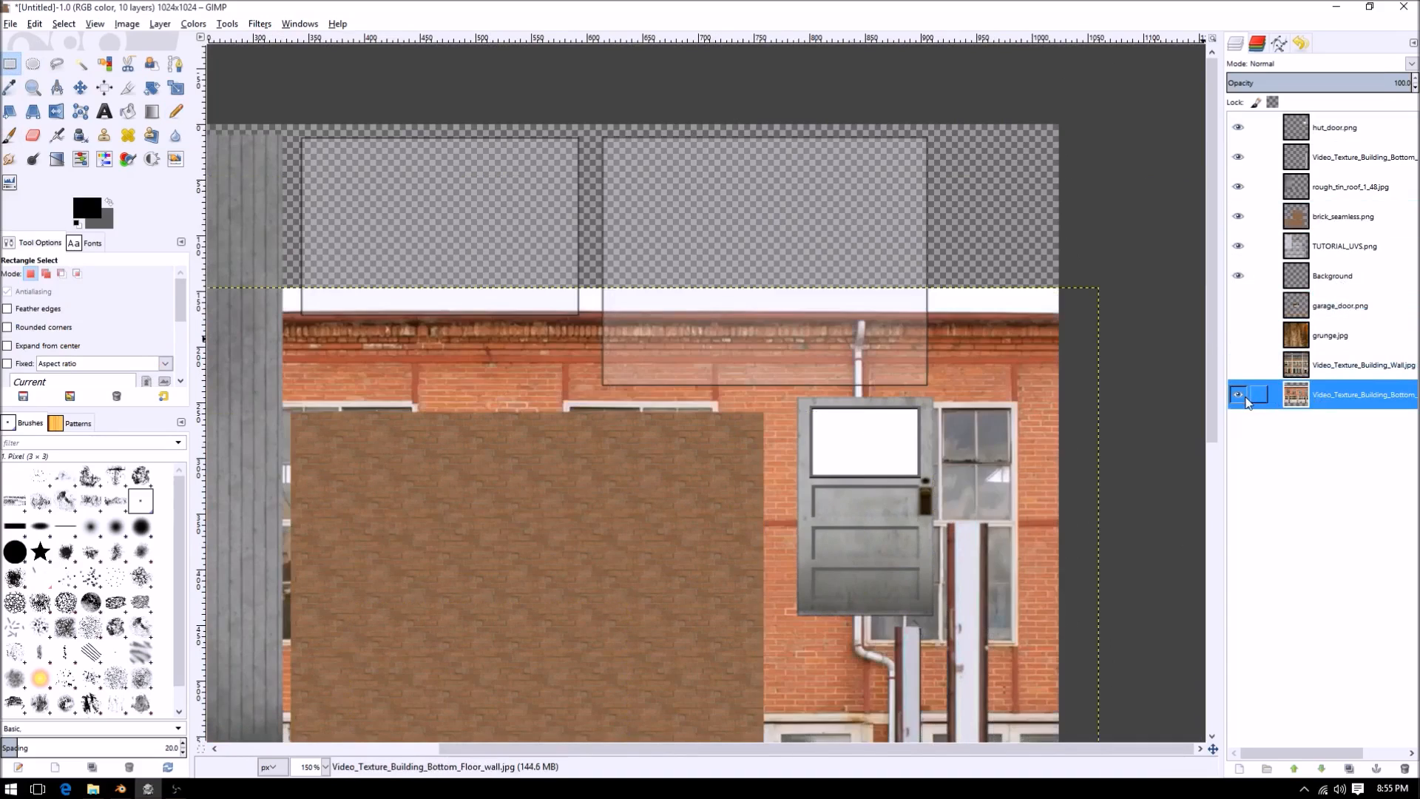
- Raise the bottom floor wall photo layer to the top of the stack and move it until its upper-floor windows lie inside the canvas
key(m)
drag(1019, 513, 1132, 151)
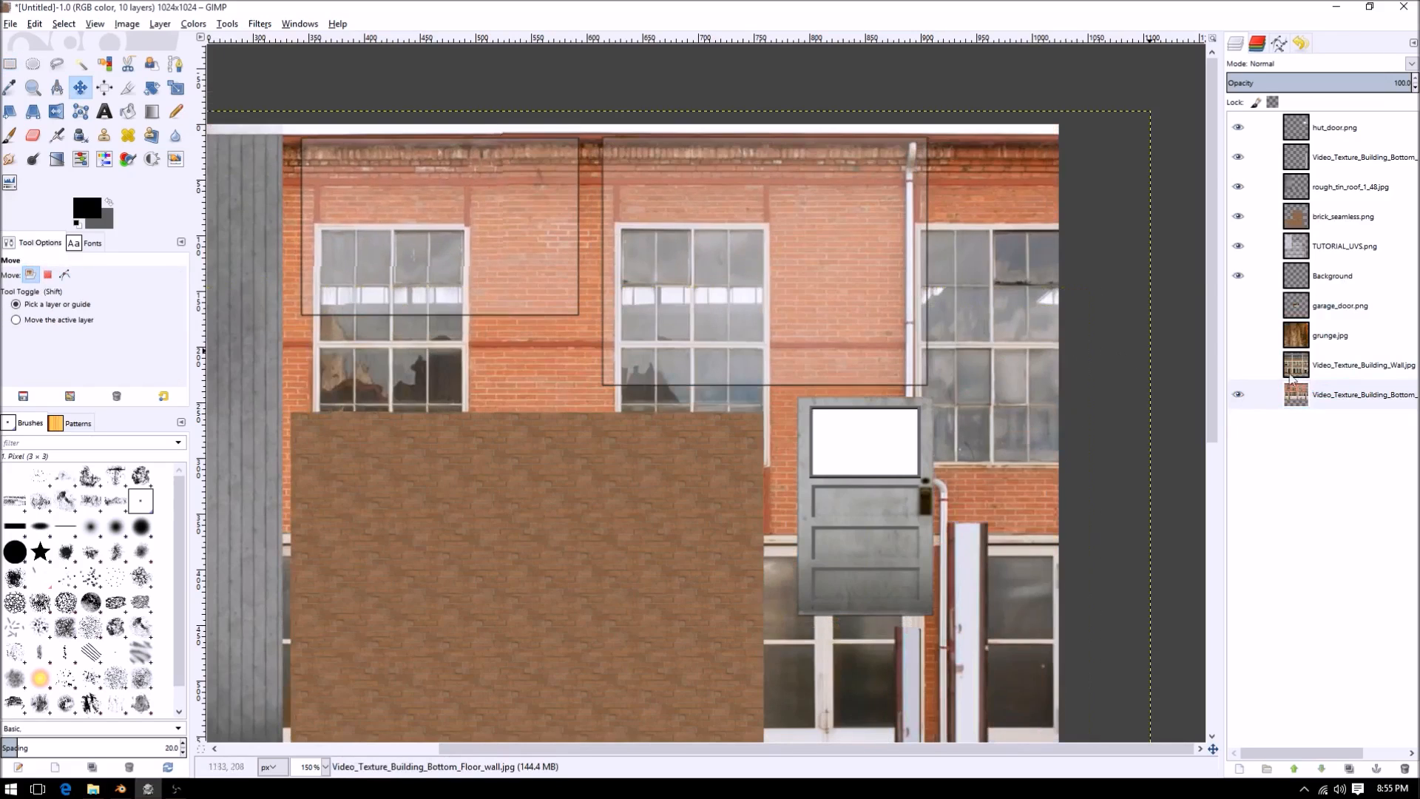
drag(1331, 396, 1309, 122)
drag(642, 450, 812, 276)
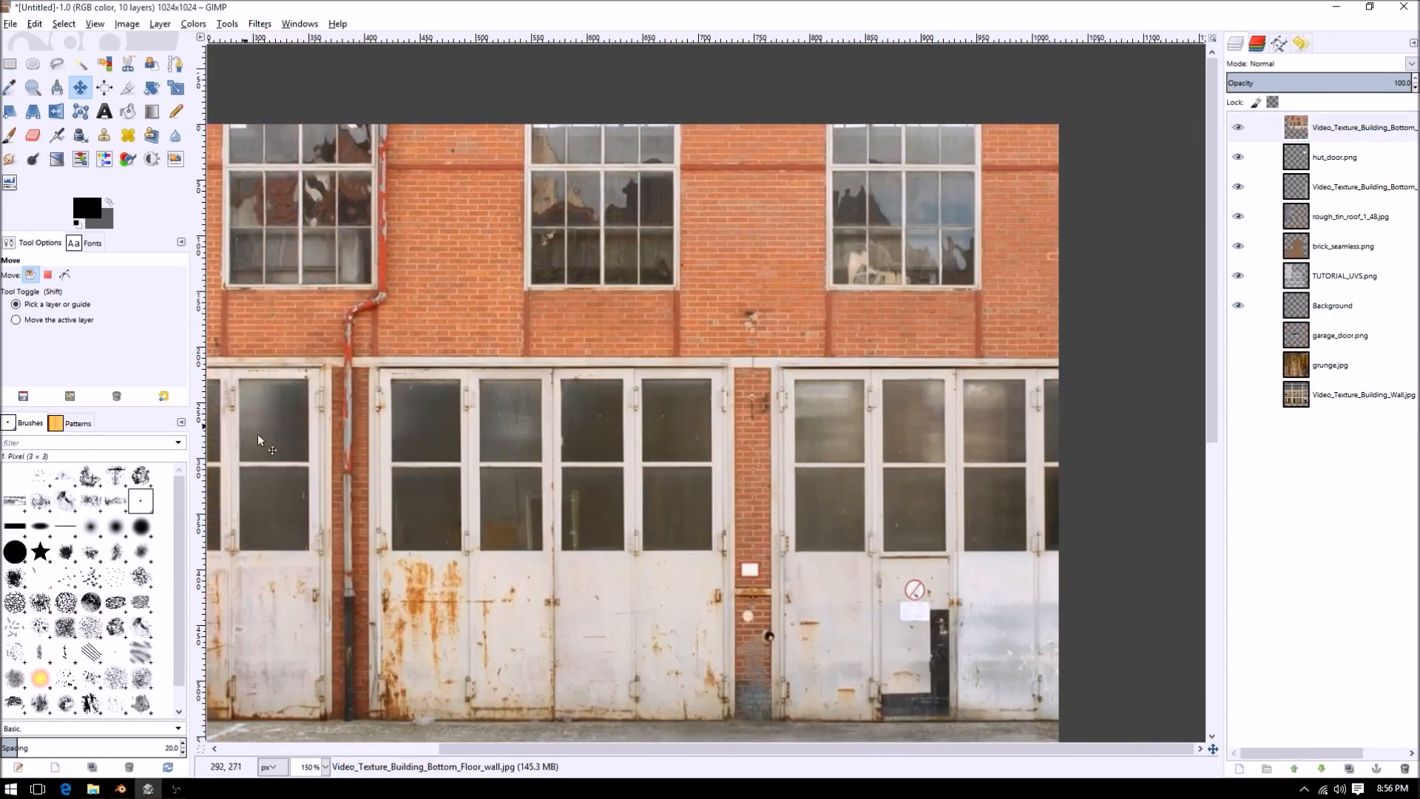
drag(835, 386, 805, 632)
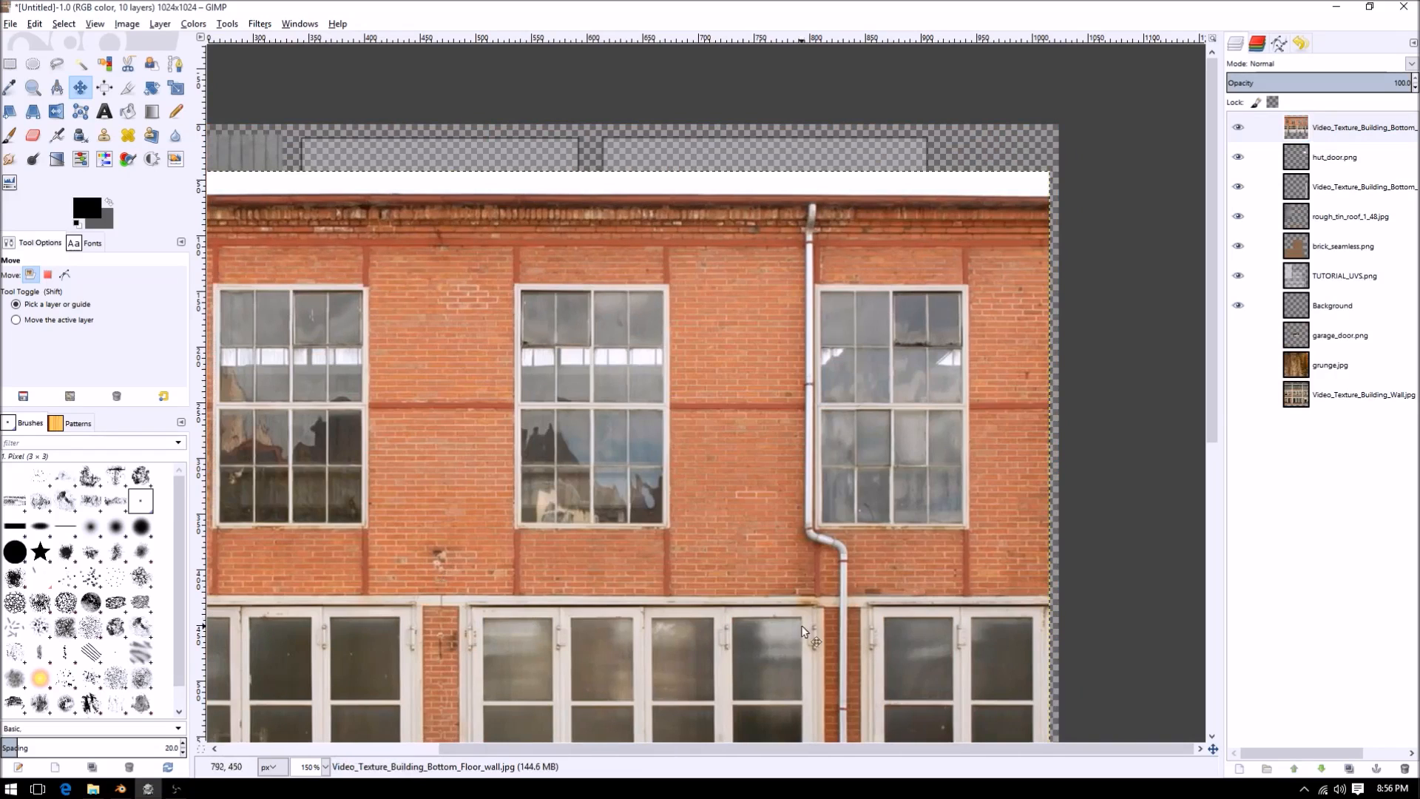
- Select the middle upper-floor window with a rectangle, and put a duplicate of the photo layer at the bottom of the stack
key(r)
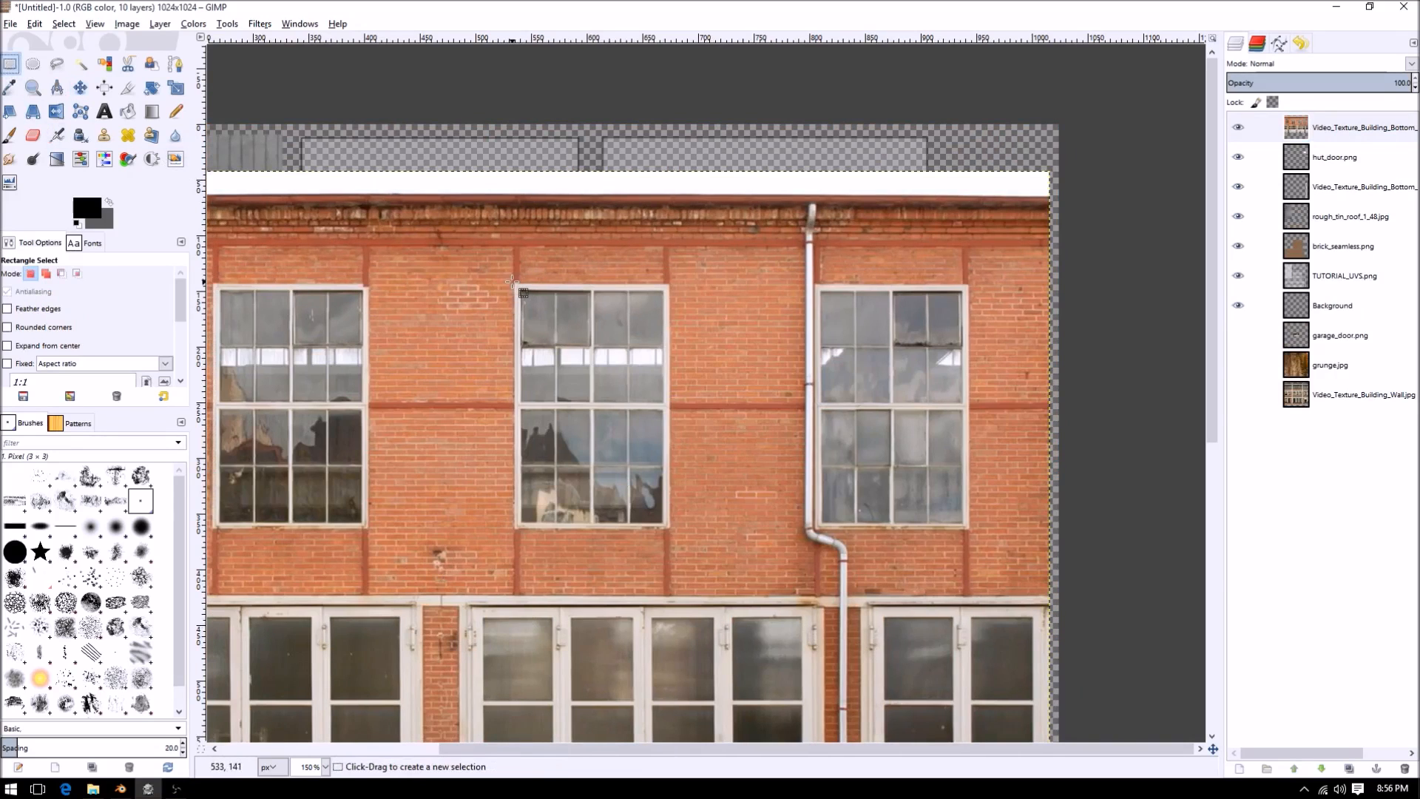
drag(514, 282, 669, 527)
click(1351, 127)
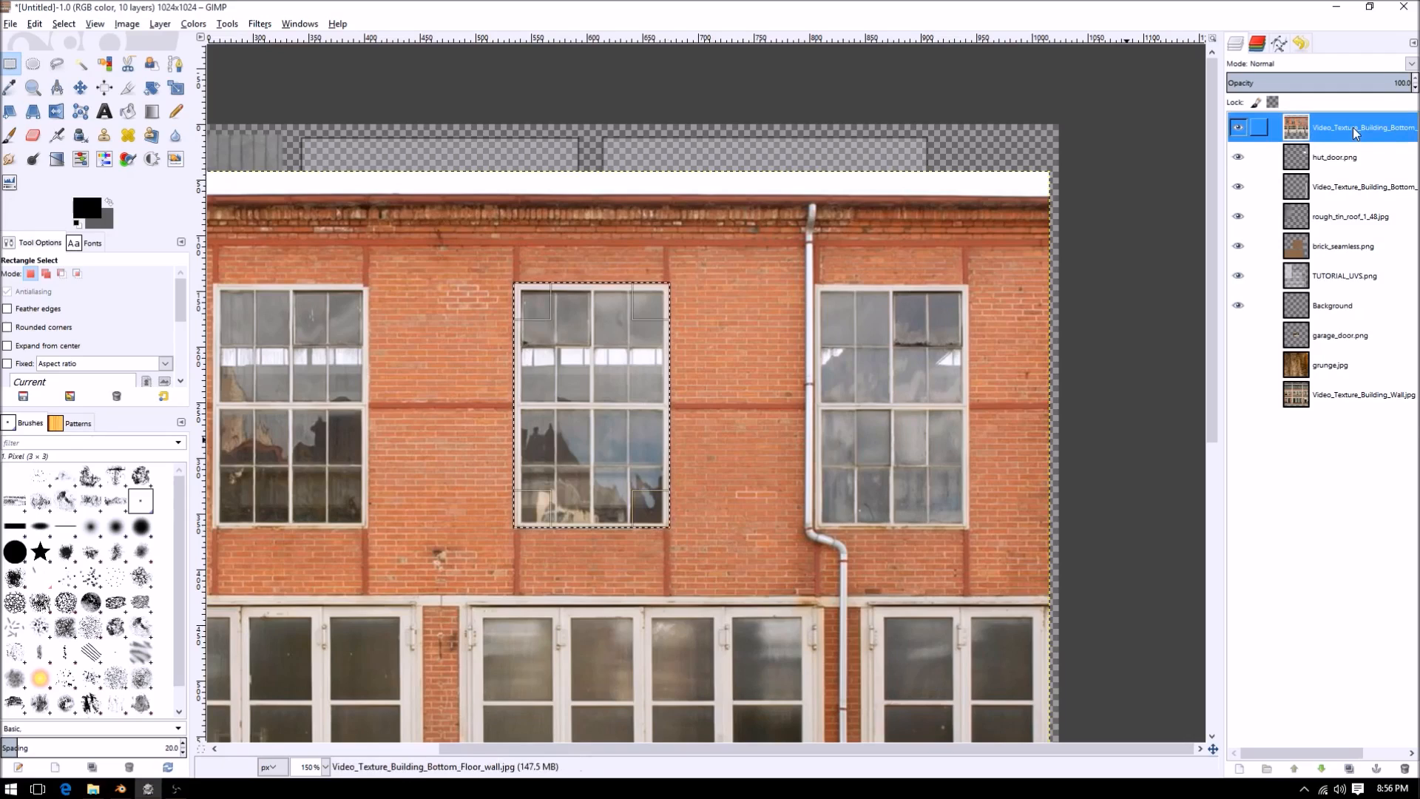
key(shift+ctrl+d)
click(1329, 155)
drag(1329, 156, 1342, 438)
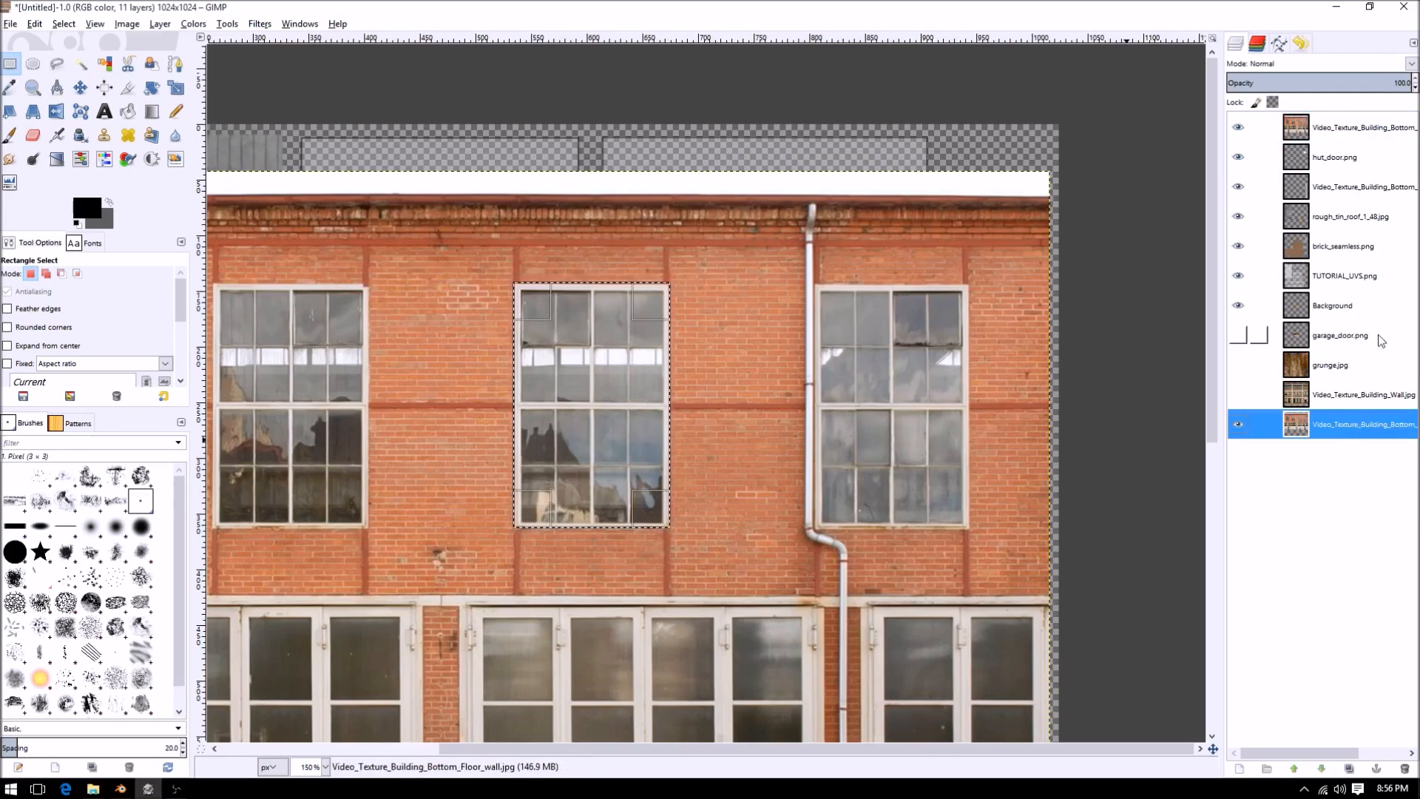
click(1358, 129)
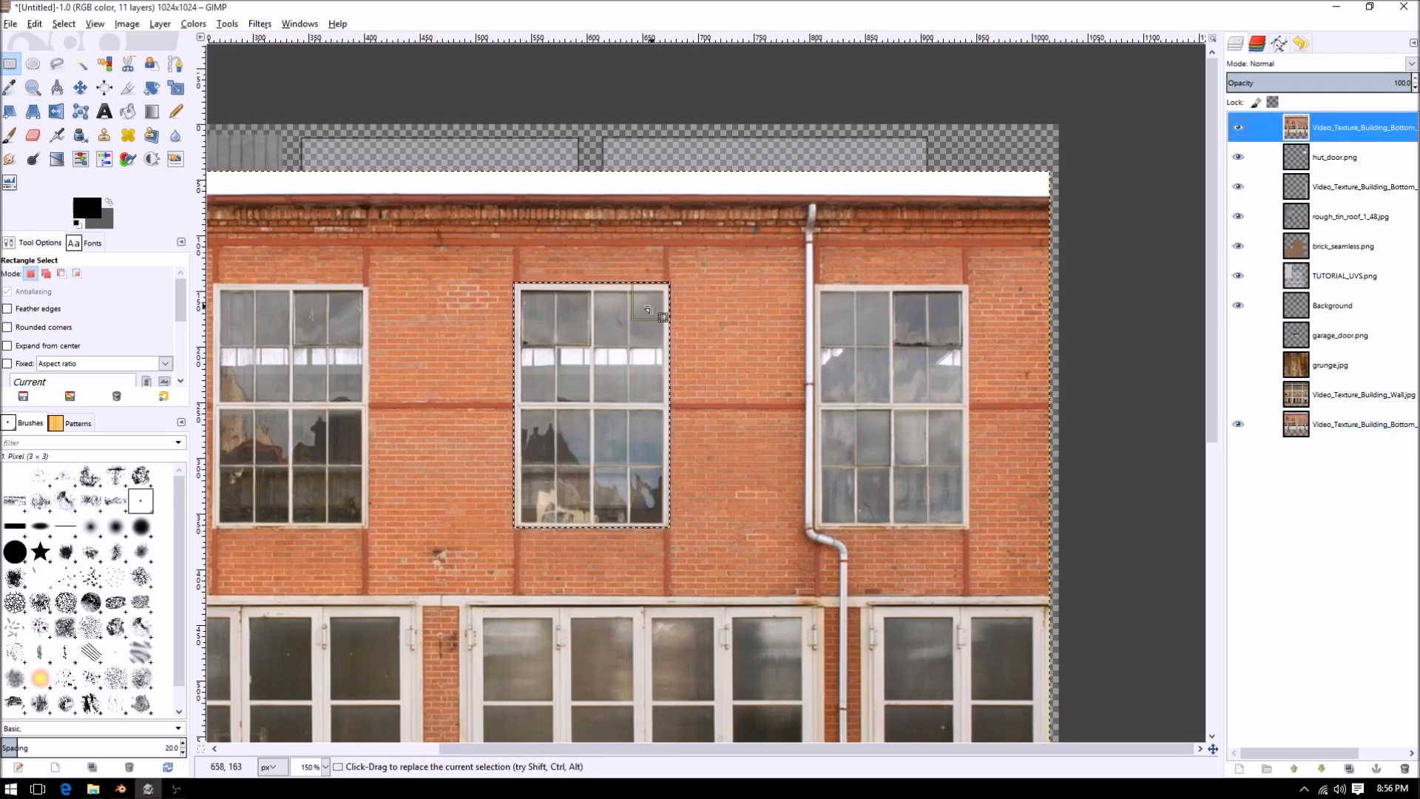
- Invert the selection, delete the photo around the window on the top layer, and move the cut-out window up and left
key(ctrl+i)
key(Delete)
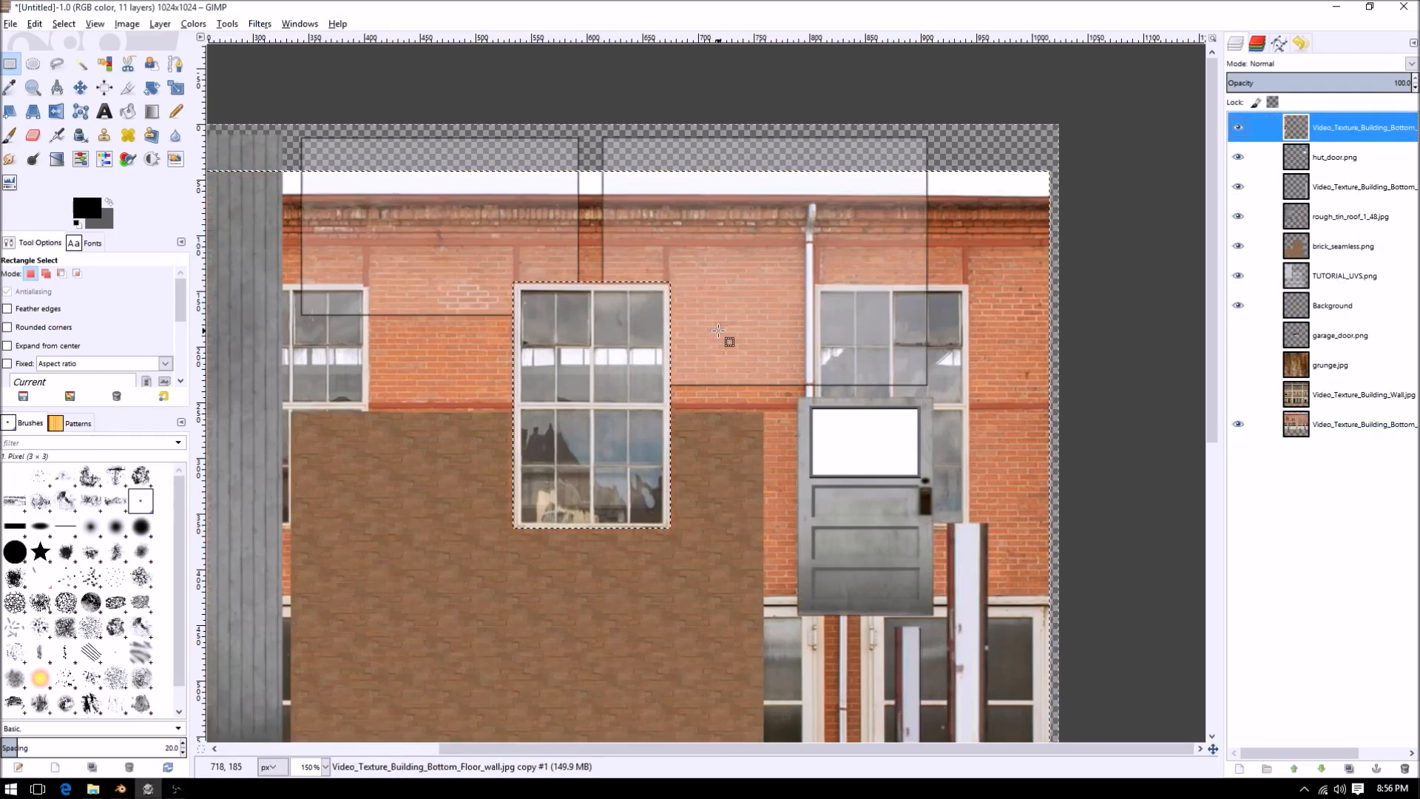
key(m)
drag(596, 354, 489, 264)
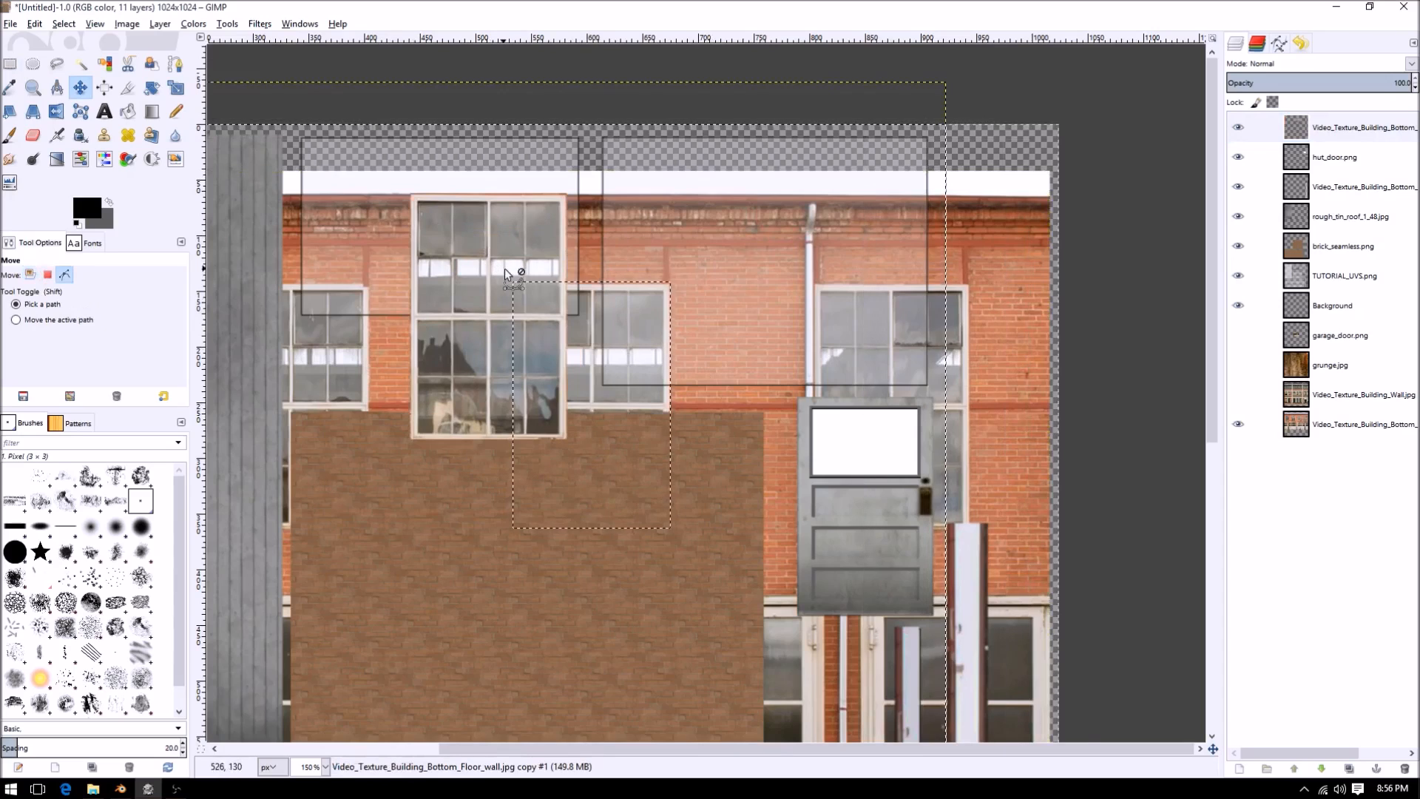
key(minus)
key(minus)
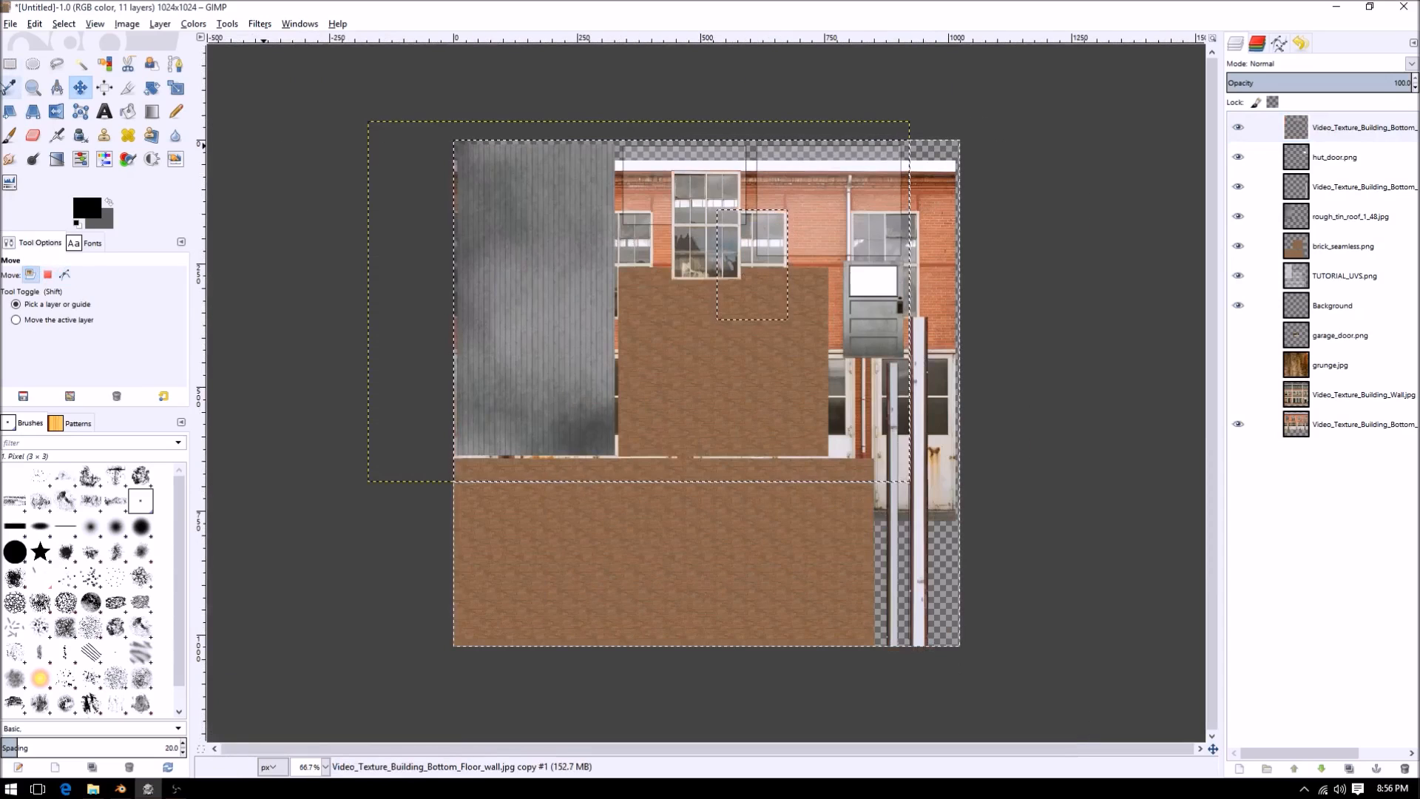
- Clear the selection, shift the window layer to bring its off-canvas remainder into view, and delete that leftover photo strip
key(a)
key(ctrl+shift+a)
key(m)
mouse_move(679, 269)
mouse_down()
mouse_move(711, 321)
mouse_move(781, 337)
mouse_up()
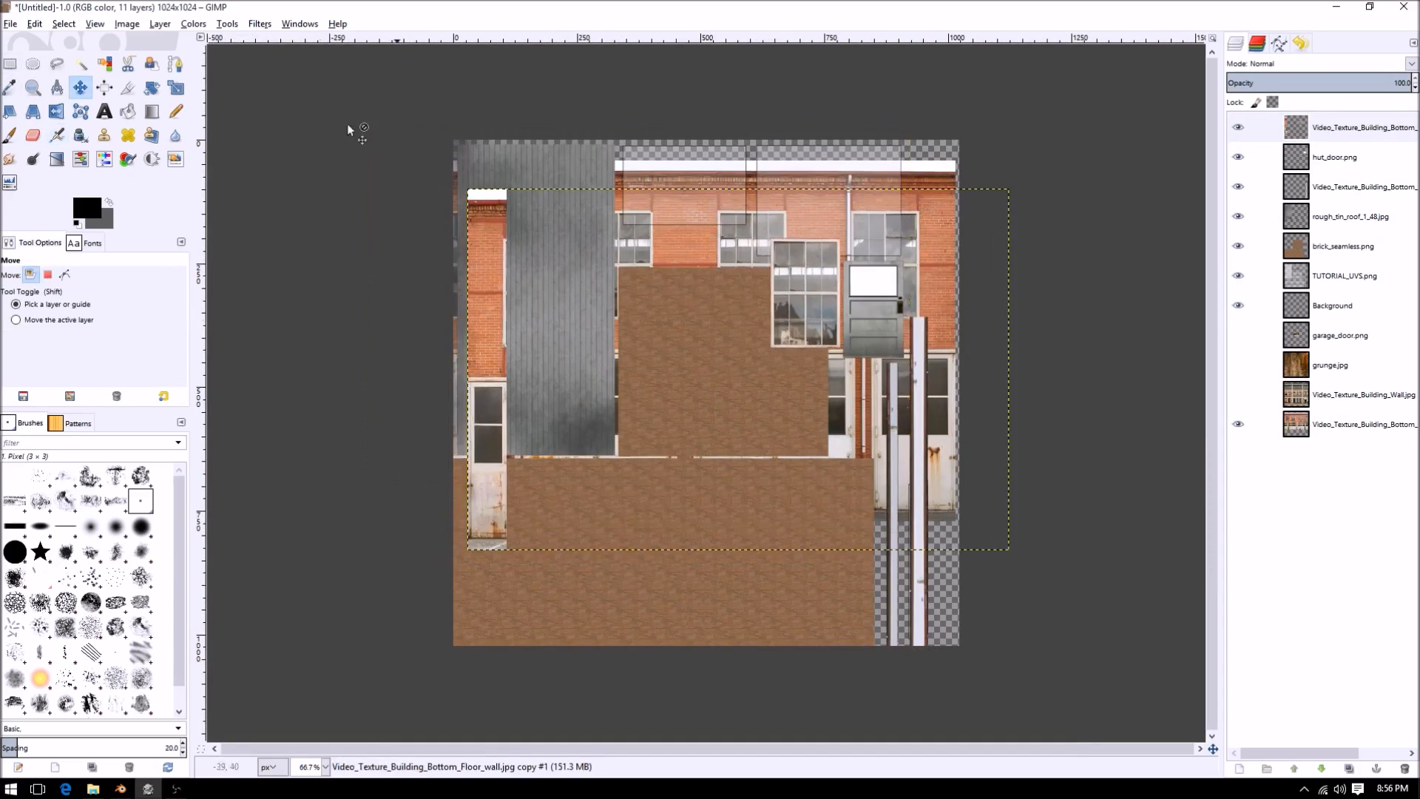
click(10, 63)
drag(410, 128, 568, 648)
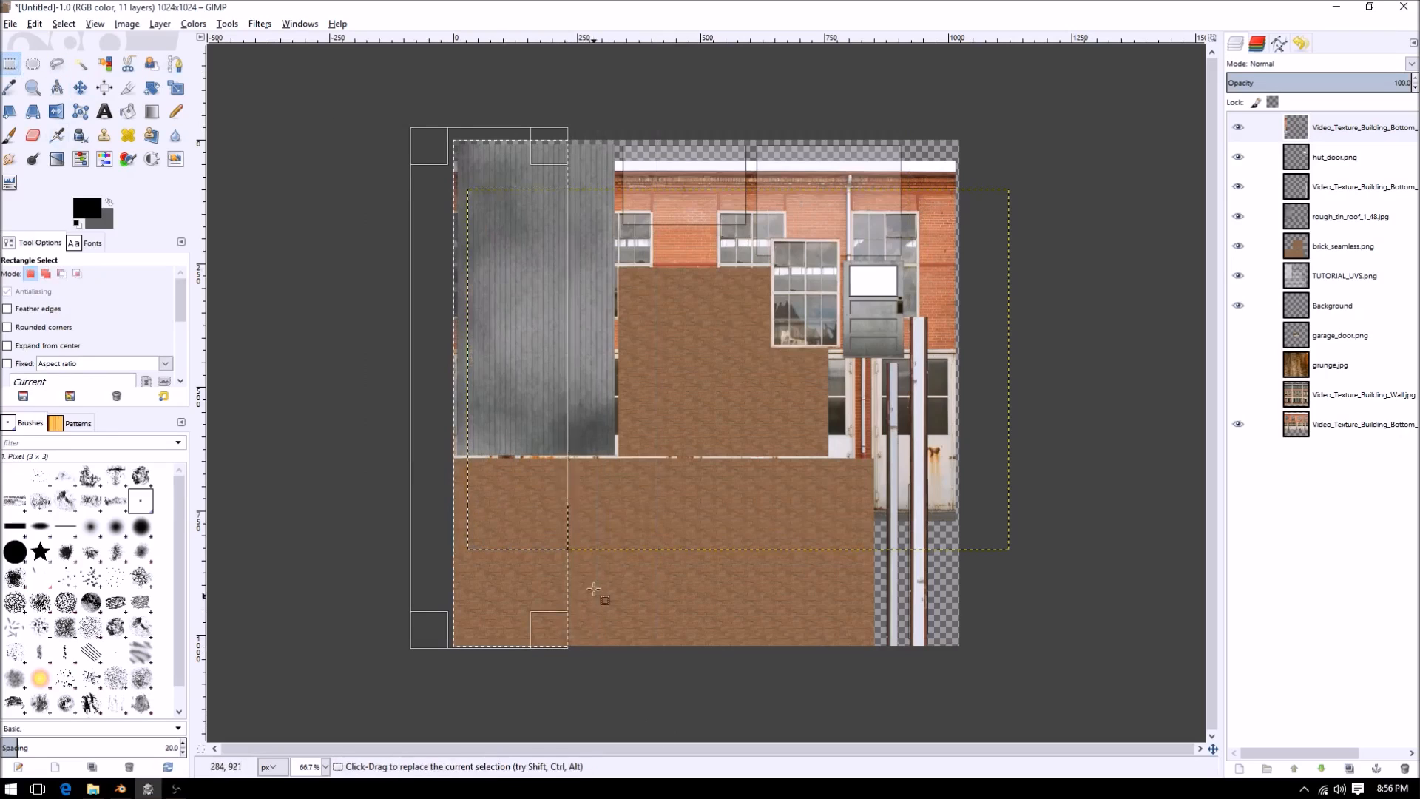
- Autocrop the layer to the cut-out window and place it on the brick wall area beside the metal roof
click(806, 332)
key(m)
drag(787, 344, 728, 359)
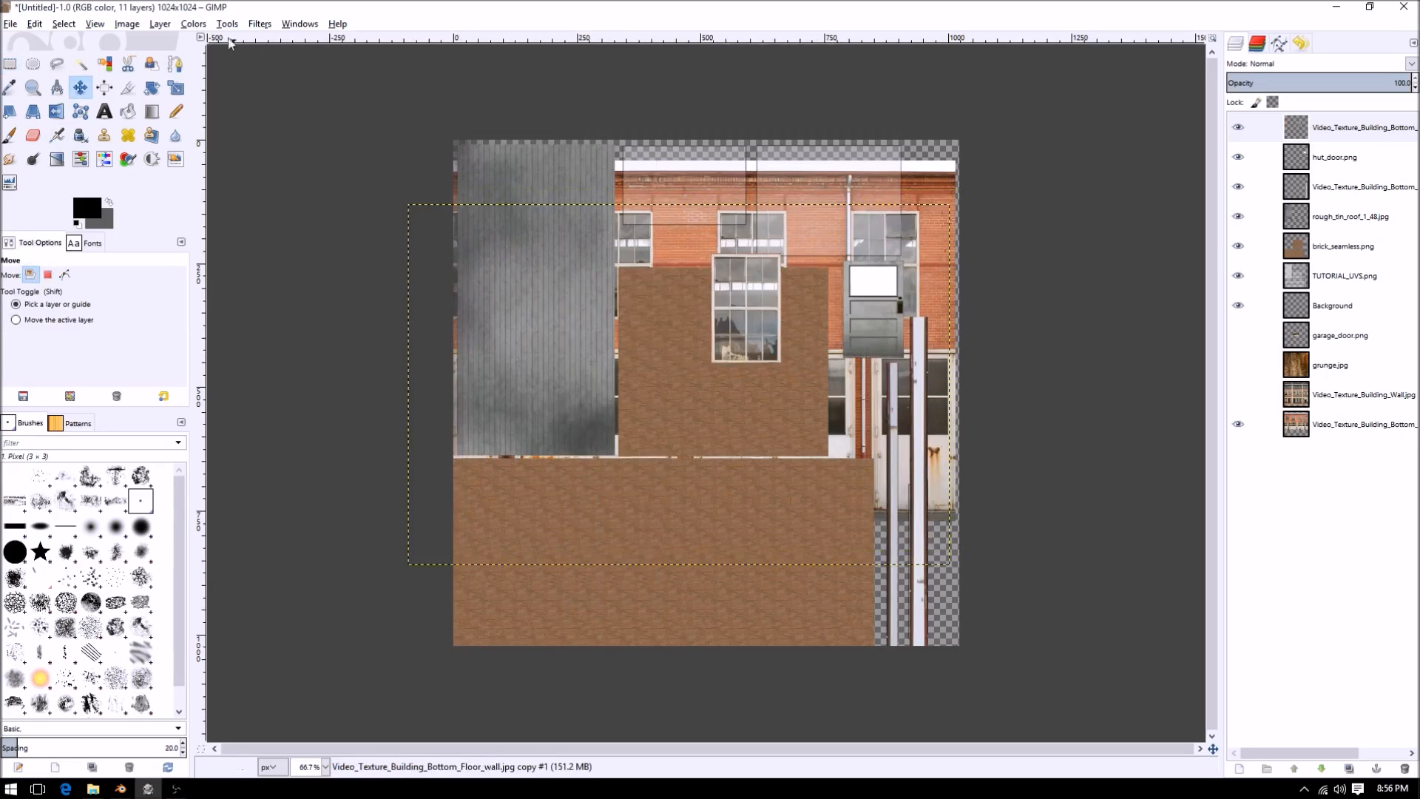
click(167, 24)
click(189, 290)
drag(751, 348, 688, 389)
- Select the four glass panes in the window's top row with Rectangle Select, adding each one to the selection
ctrl+scroll(688, 390, up, 3)
middle_drag(682, 273, 670, 437)
ctrl+scroll(690, 319, up, 2)
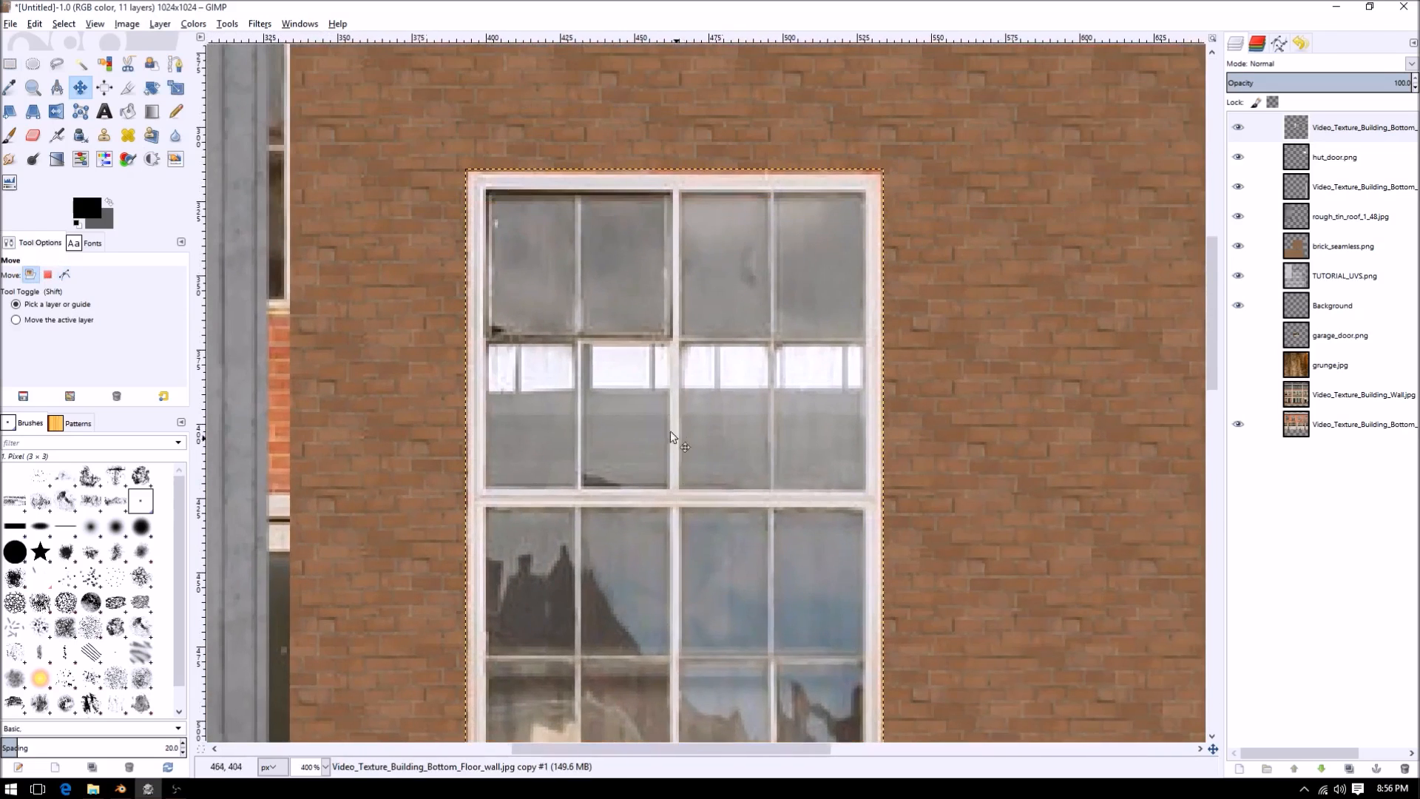
click(14, 66)
drag(494, 195, 565, 301)
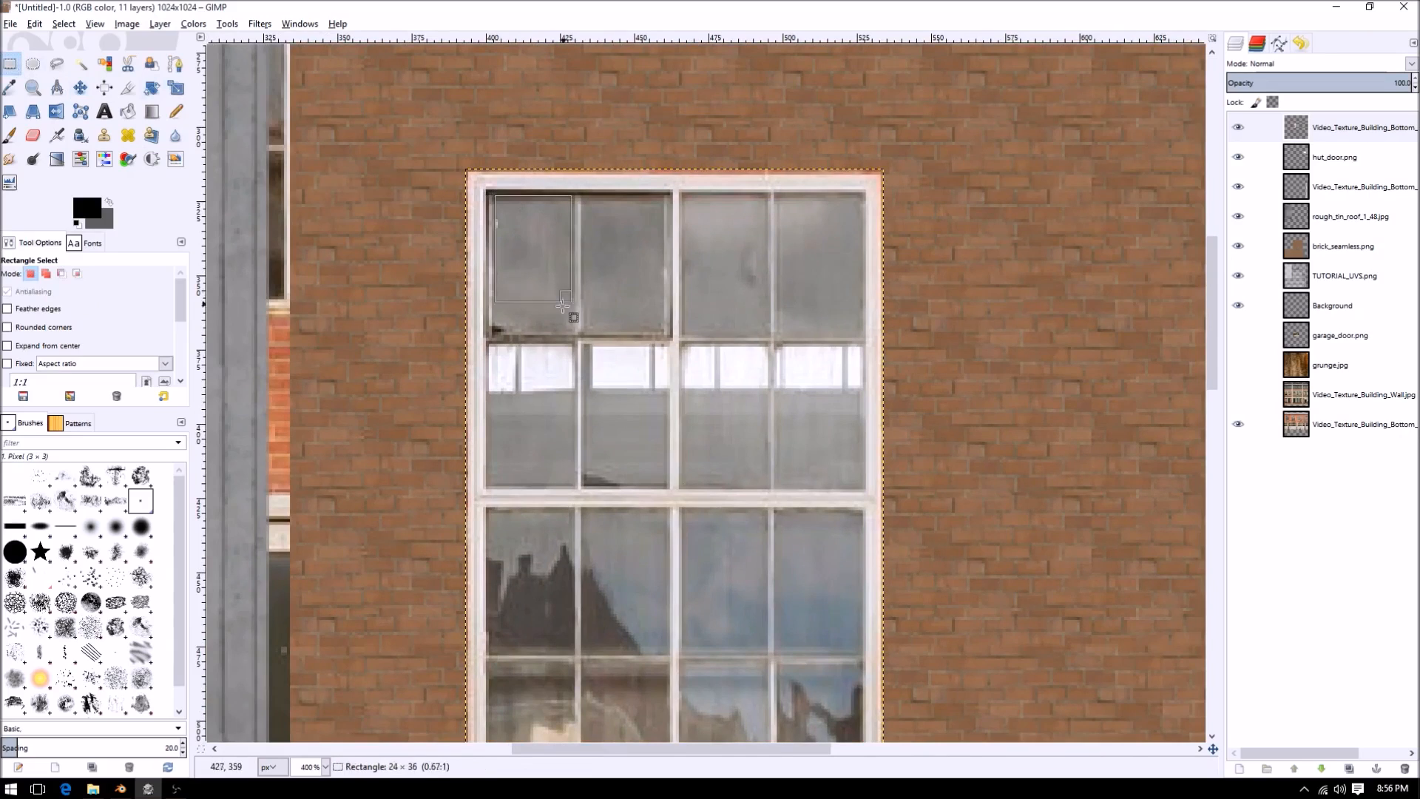
drag(567, 326, 571, 331)
shift+drag(584, 196, 663, 332)
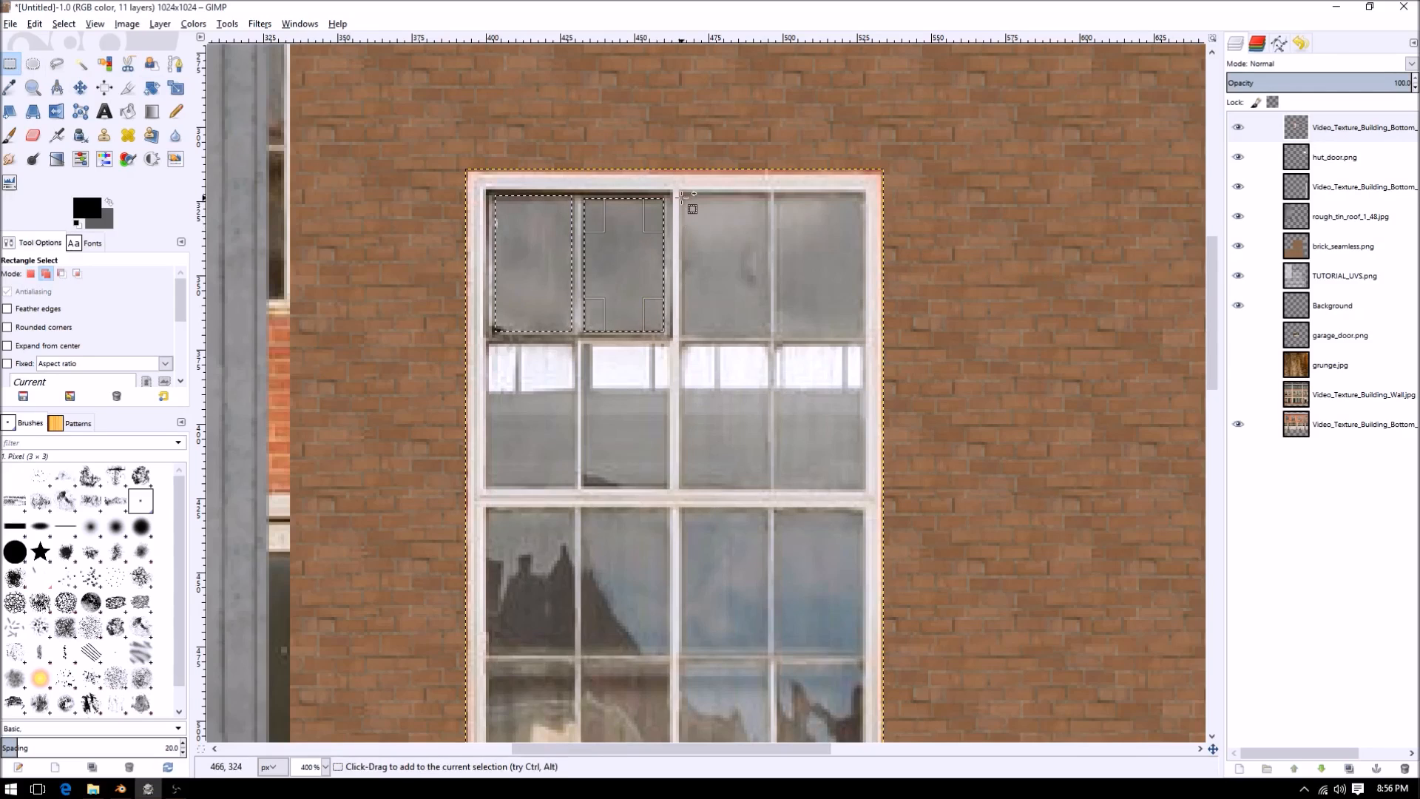
shift+drag(682, 196, 768, 335)
shift+drag(774, 196, 864, 335)
- Add the grey glass areas below the white strips of the four second-row panes to the selection
shift+drag(773, 394, 865, 488)
shift+drag(682, 392, 770, 486)
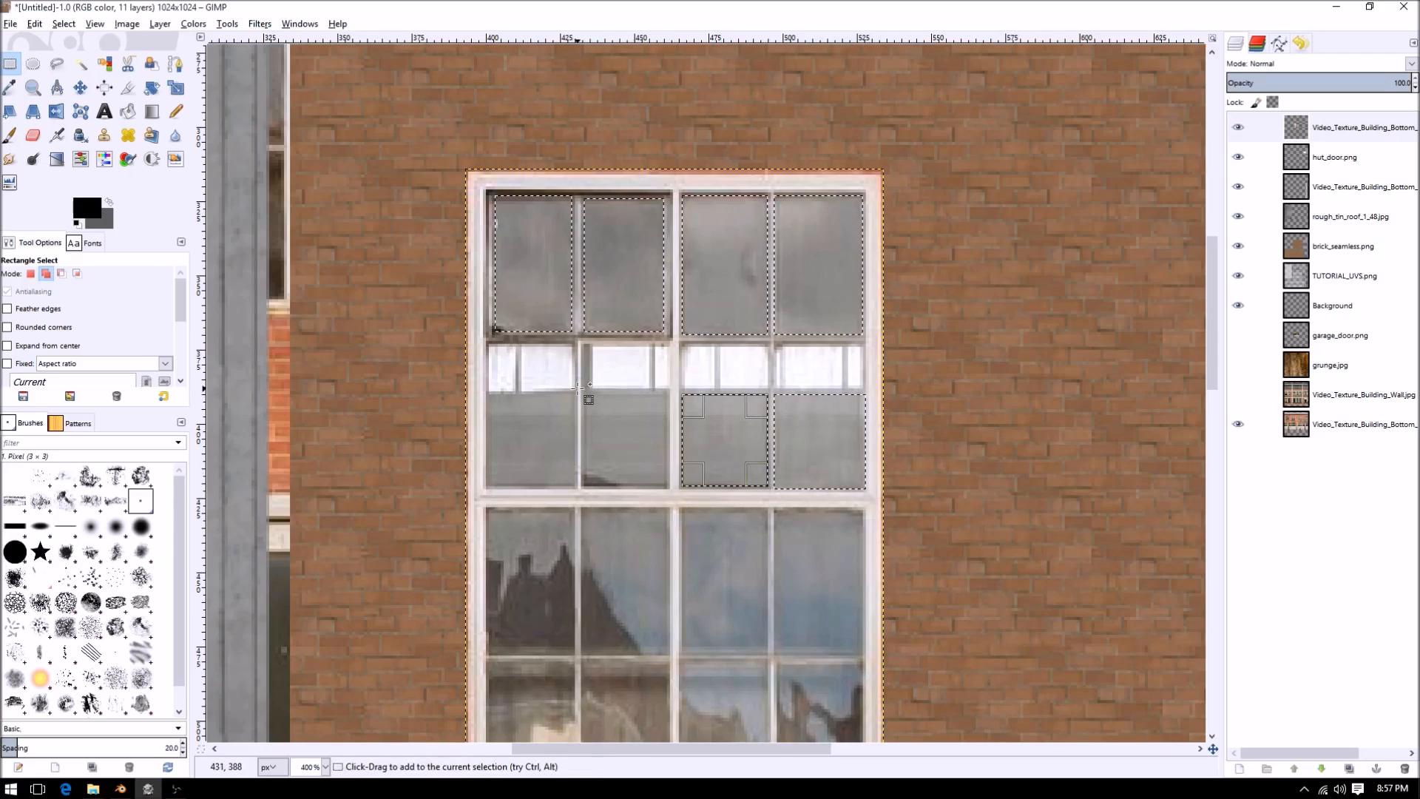
shift+drag(582, 394, 668, 488)
shift+drag(486, 394, 576, 487)
- Add the four glass panes of the window's third row to the selection
scroll(506, 320, down, 5)
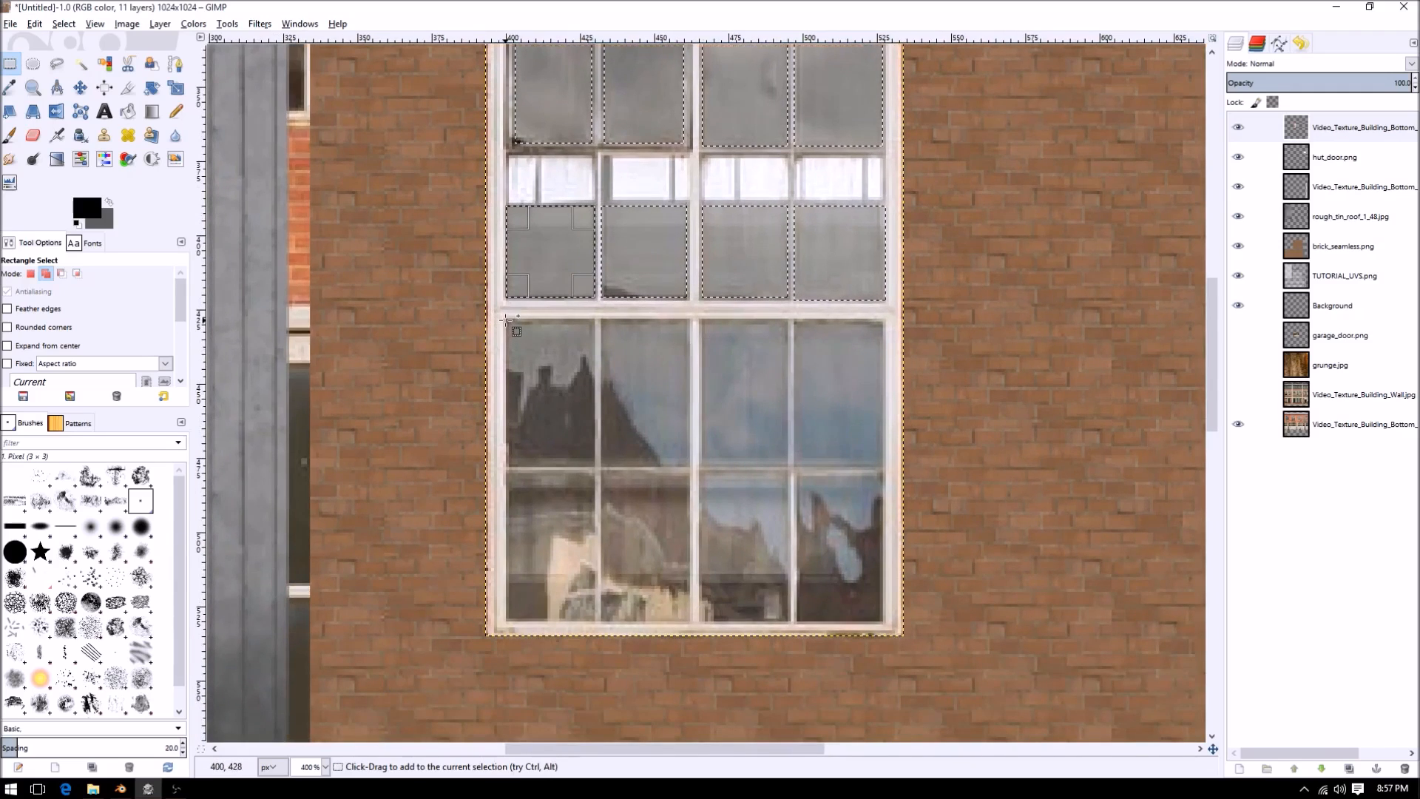
shift+drag(506, 319, 594, 464)
shift+drag(604, 320, 688, 466)
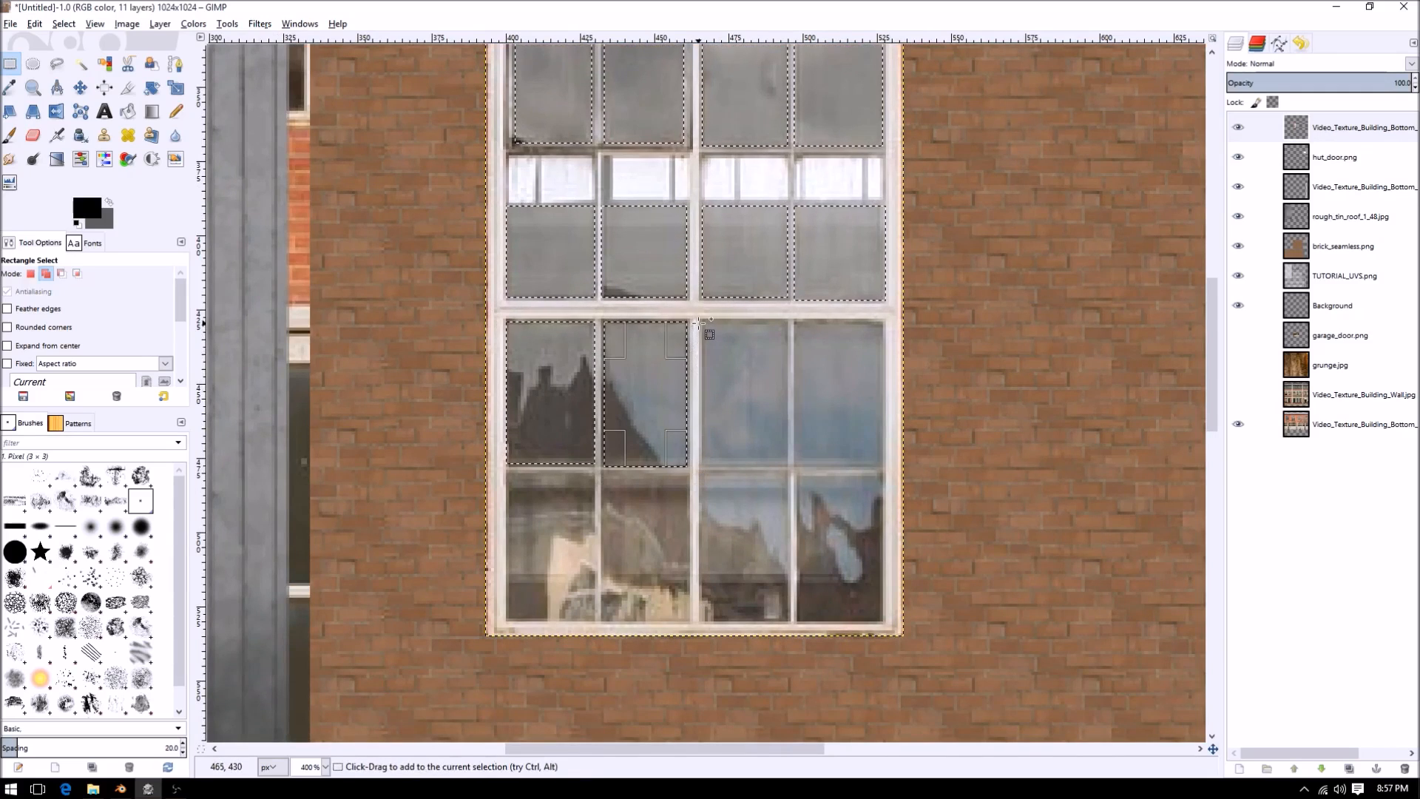
shift+drag(702, 322, 785, 466)
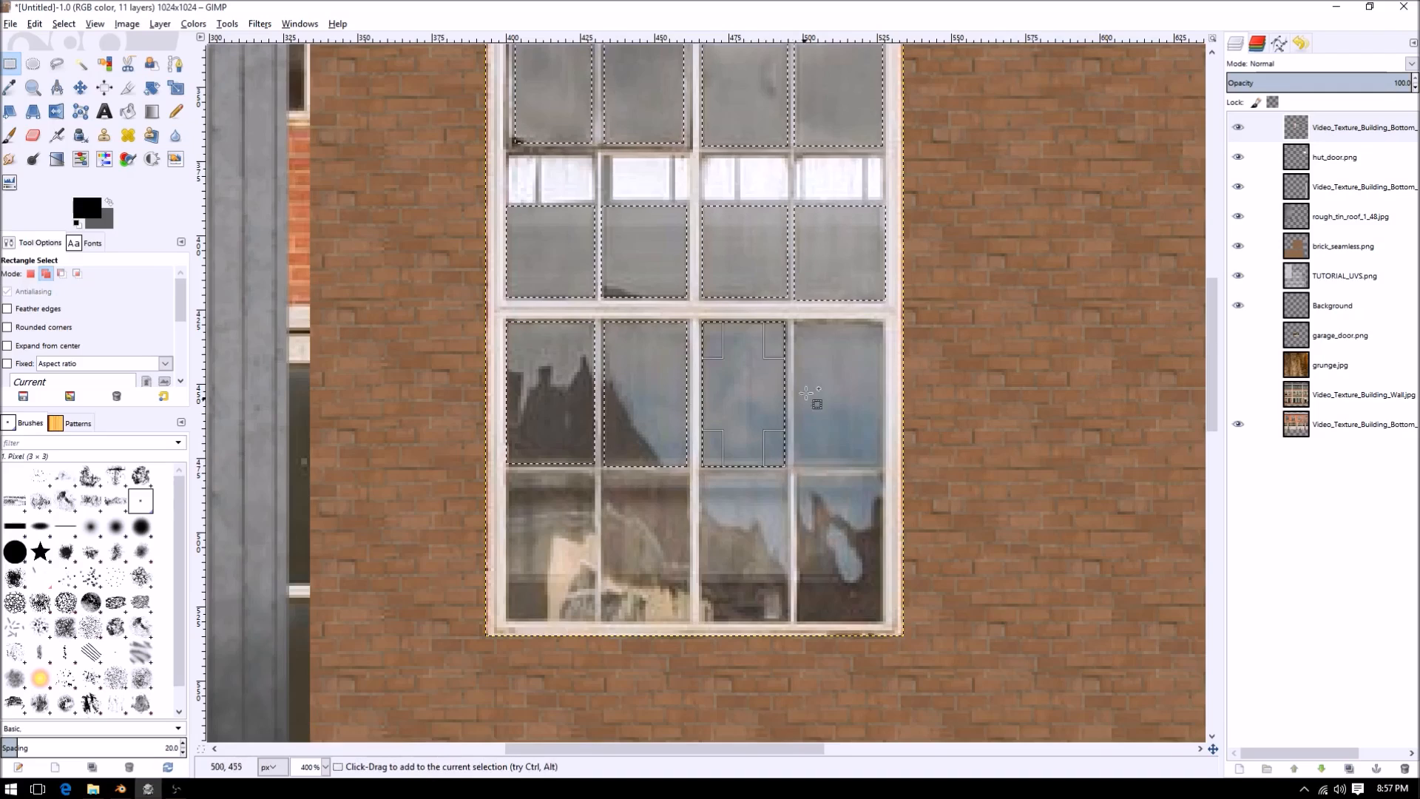
shift+drag(795, 322, 881, 466)
- Add the four glass panes of the window's bottom row to the selection
shift+middle_drag(921, 499, 1001, 385)
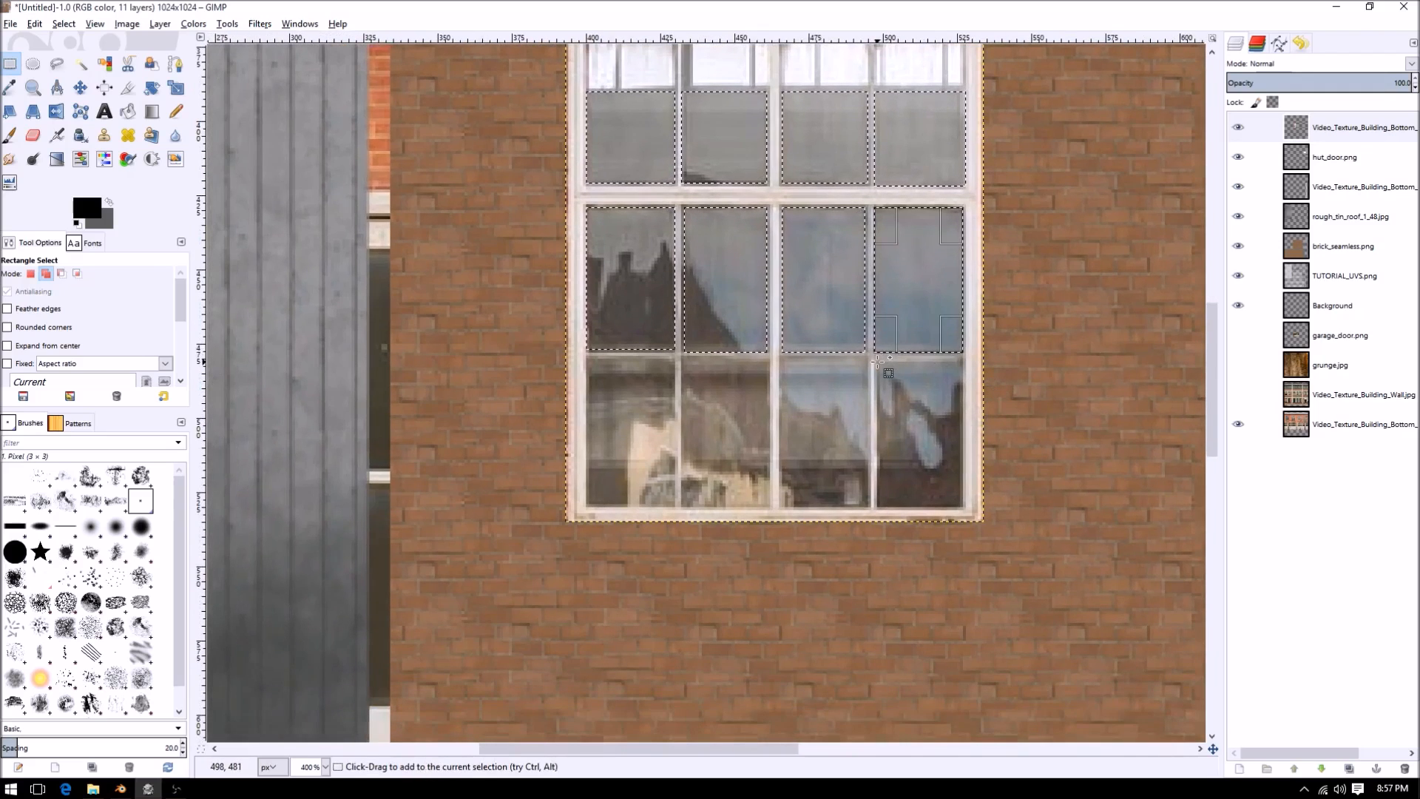
shift+drag(877, 360, 963, 507)
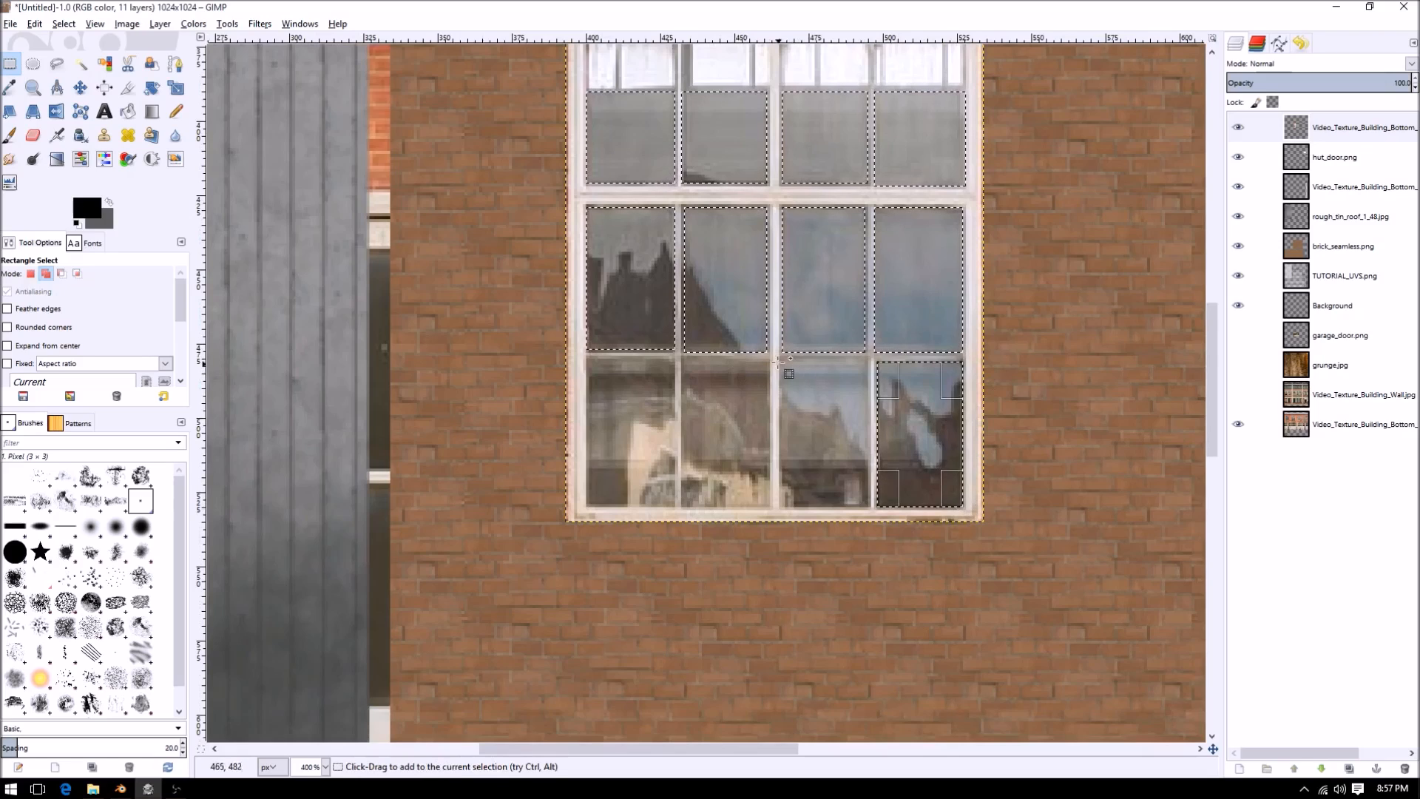
shift+drag(783, 359, 871, 508)
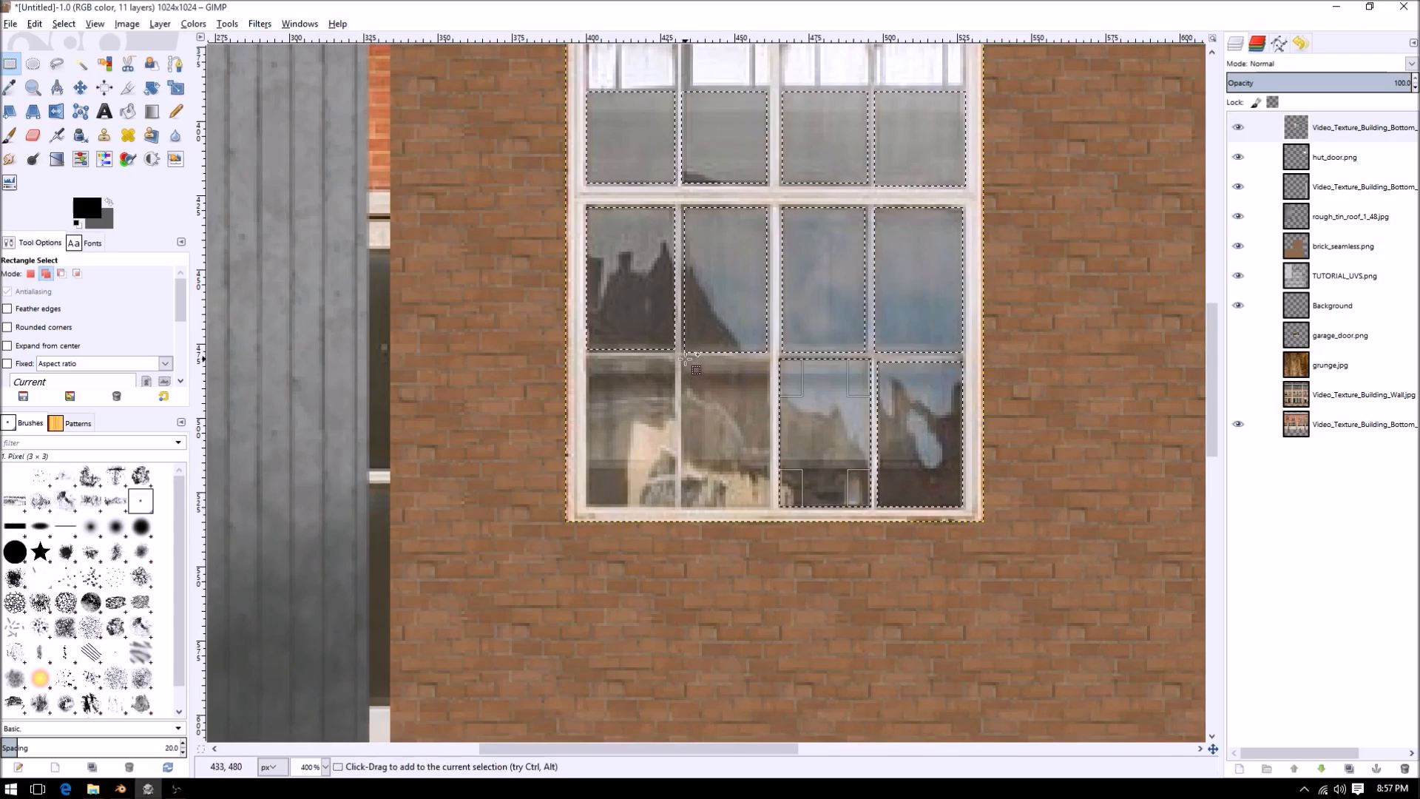
shift+drag(682, 360, 770, 508)
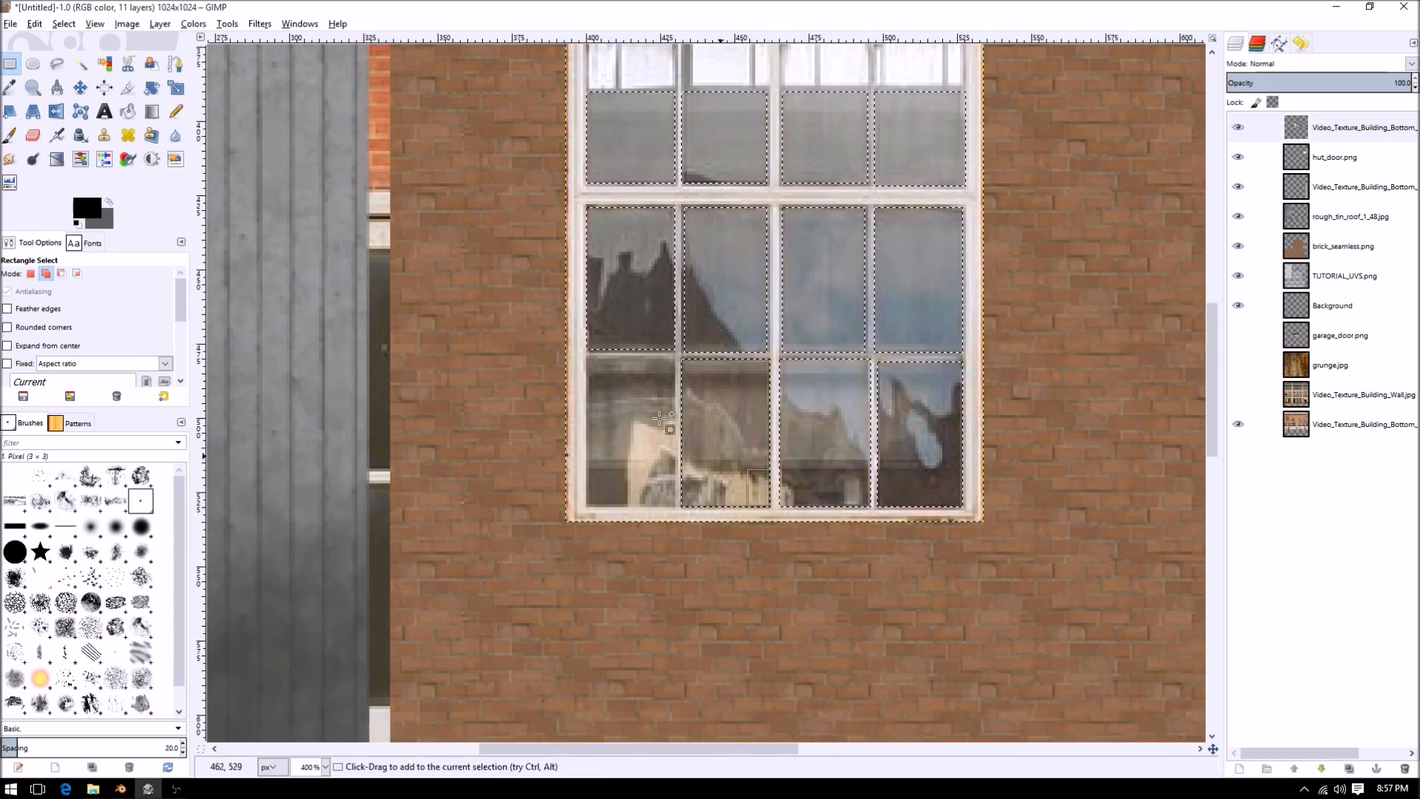
shift+drag(590, 359, 672, 507)
- Set the foreground color to white (ffffff) and fill all the selected window panes with it
ctrl+scroll(773, 360, down, 1)
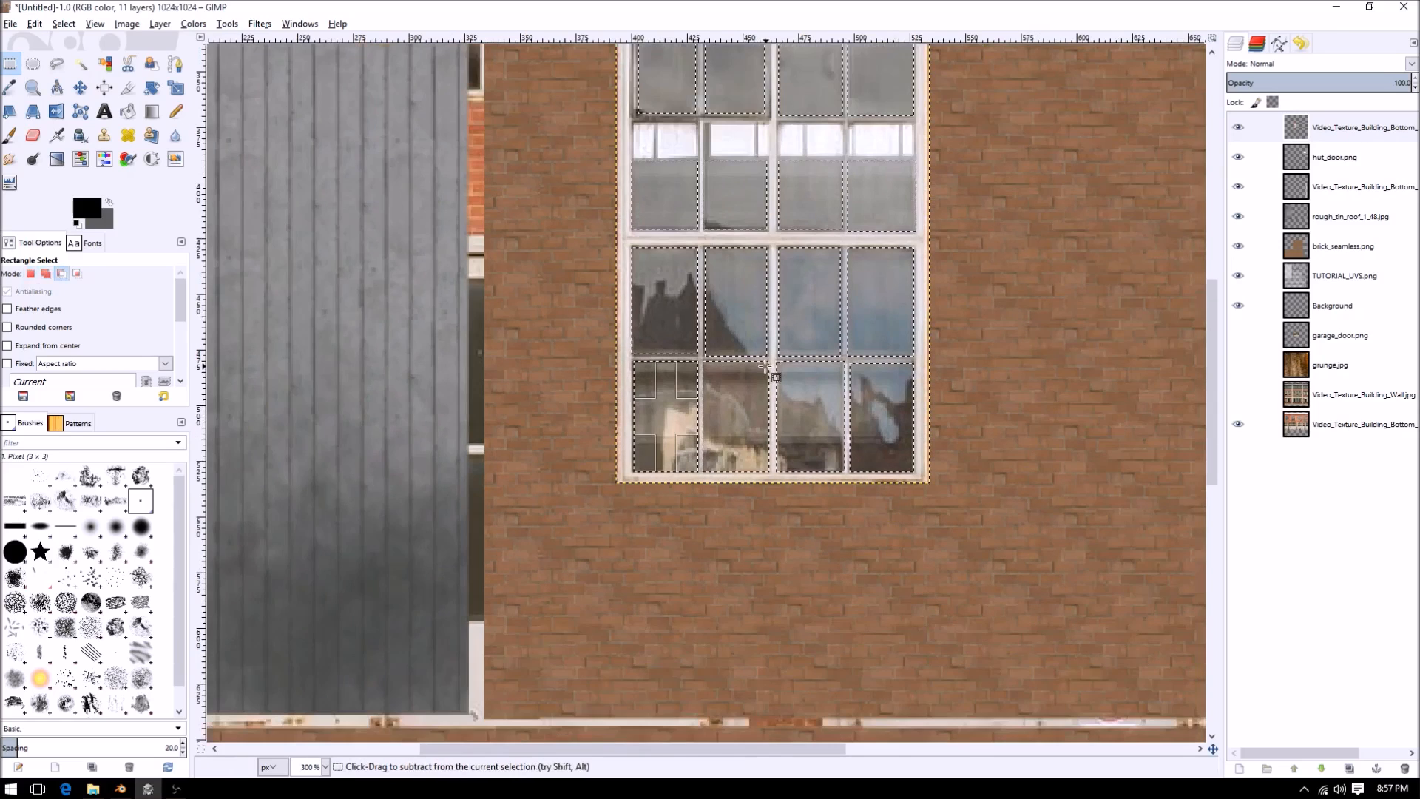
scroll(859, 405, up, 3)
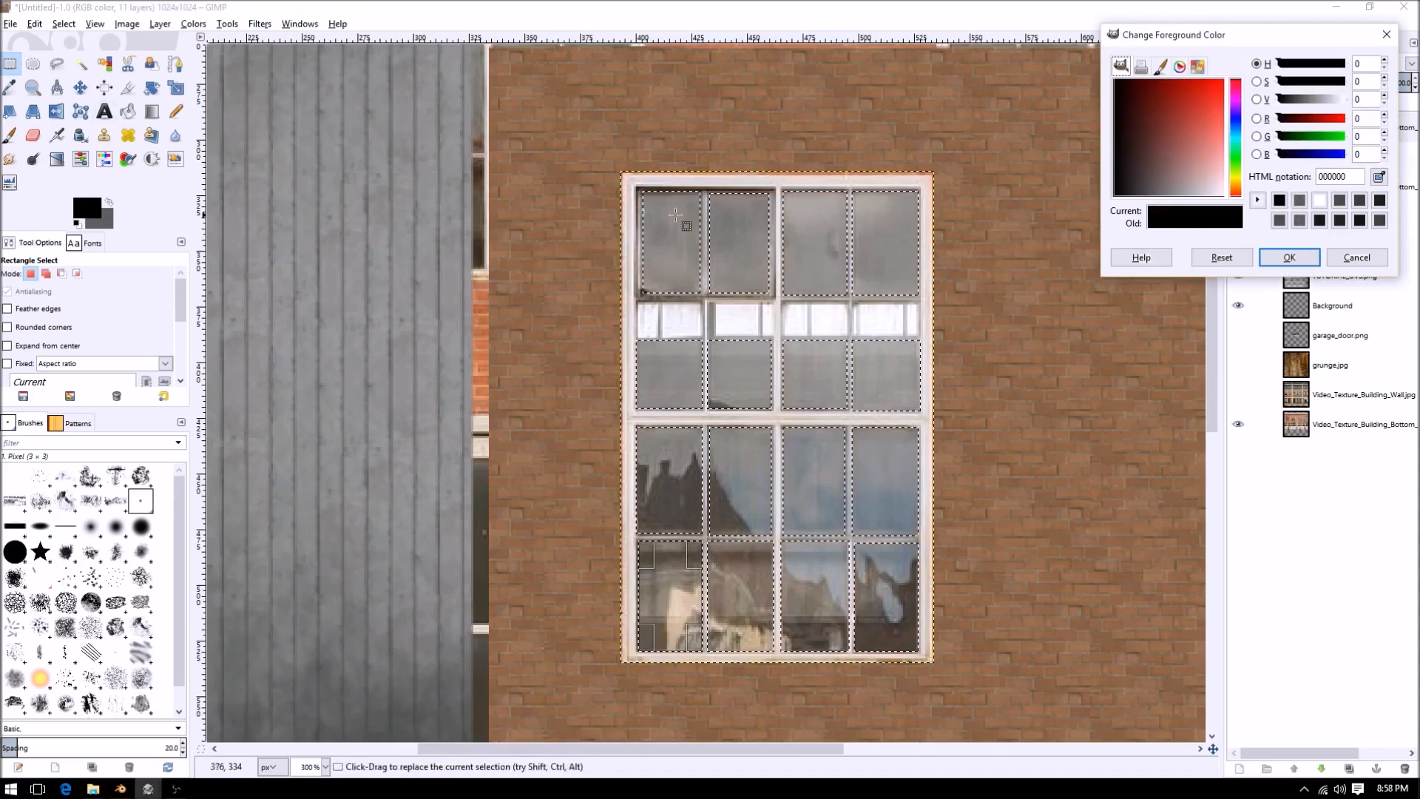
drag(1187, 160, 1274, 237)
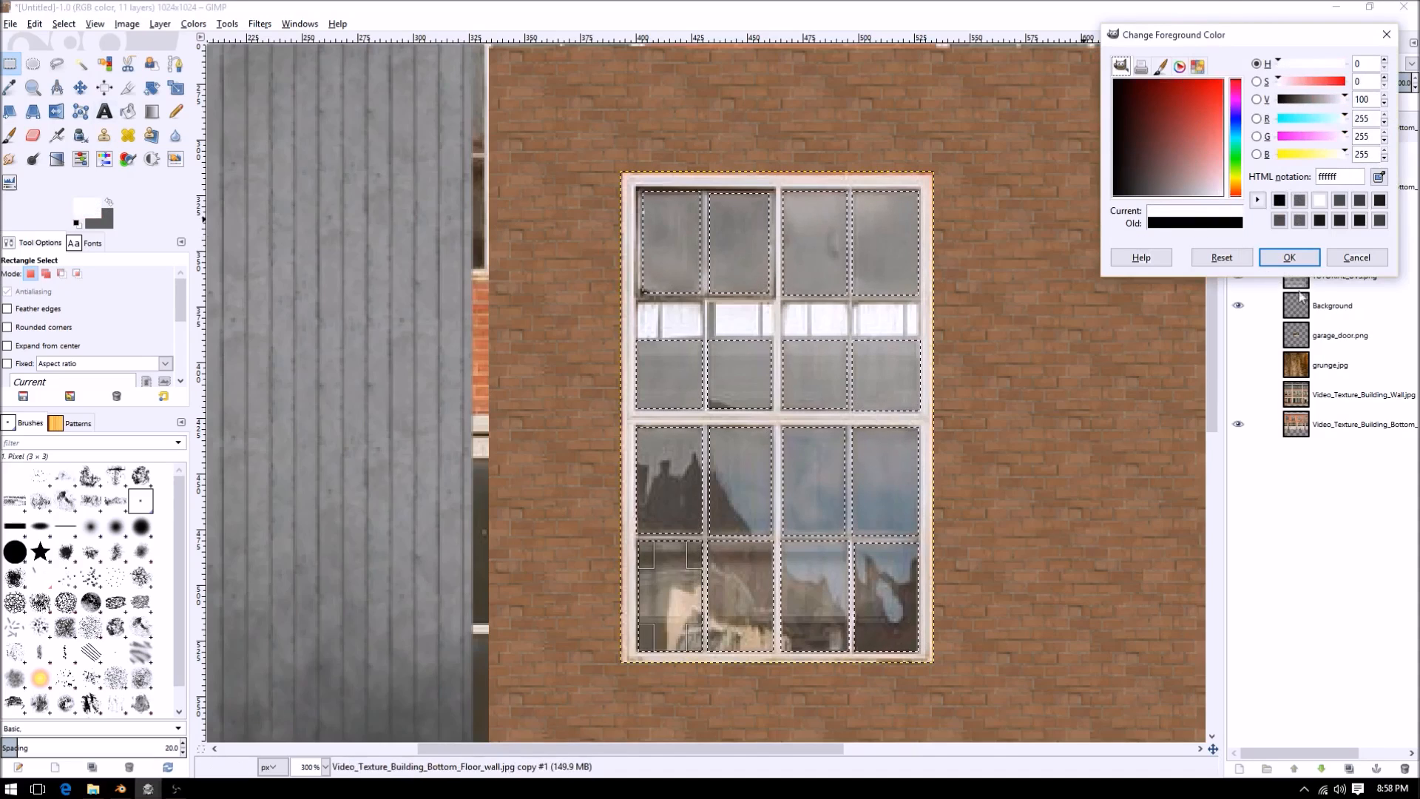
click(1288, 258)
key(ctrl+comma)
- With the 1-pixel white Pencil, draw straight lines along the upper and left edges of the window's top-left pane
ctrl+scroll(678, 349, up, 2)
scroll(703, 227, up, 3)
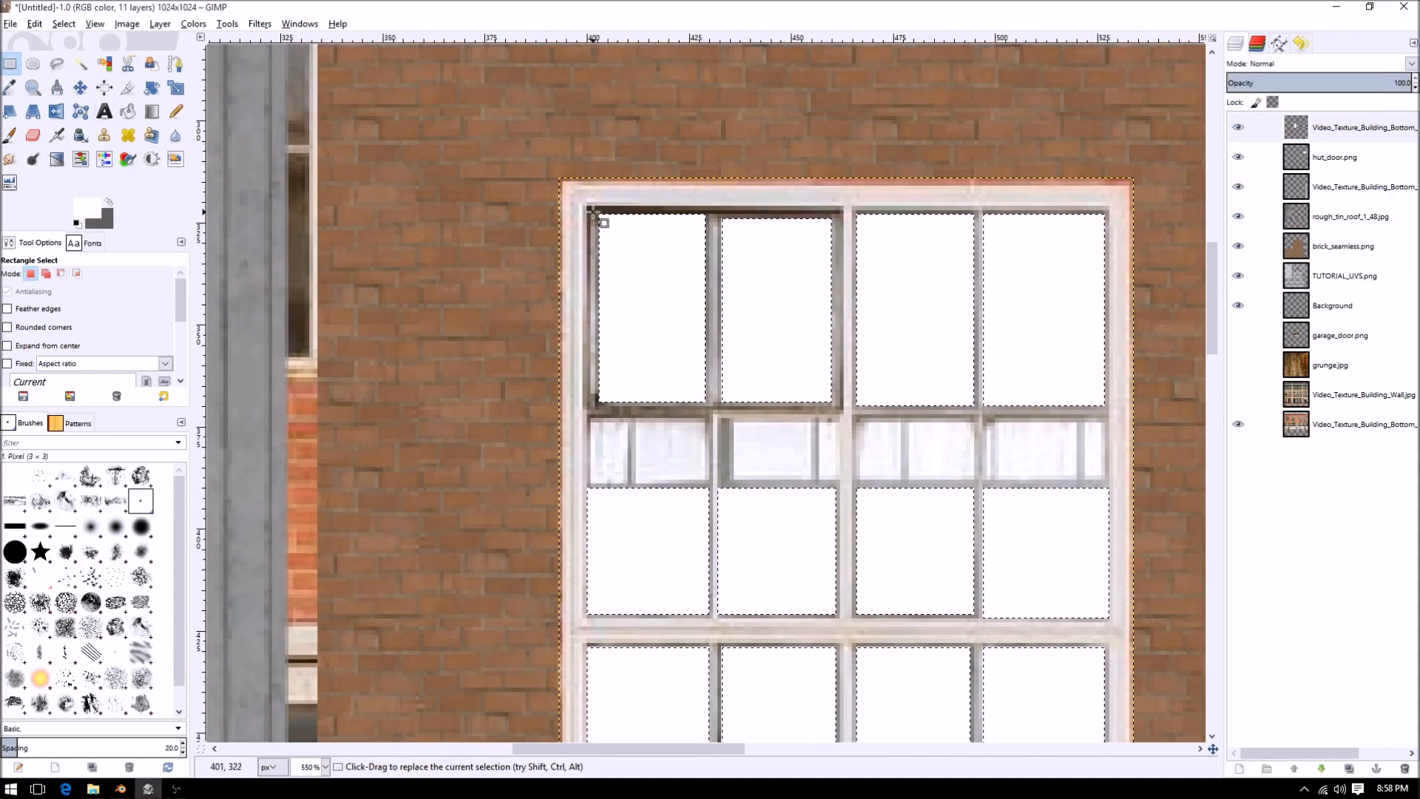
key(n)
ctrl+scroll(593, 231, up, 2)
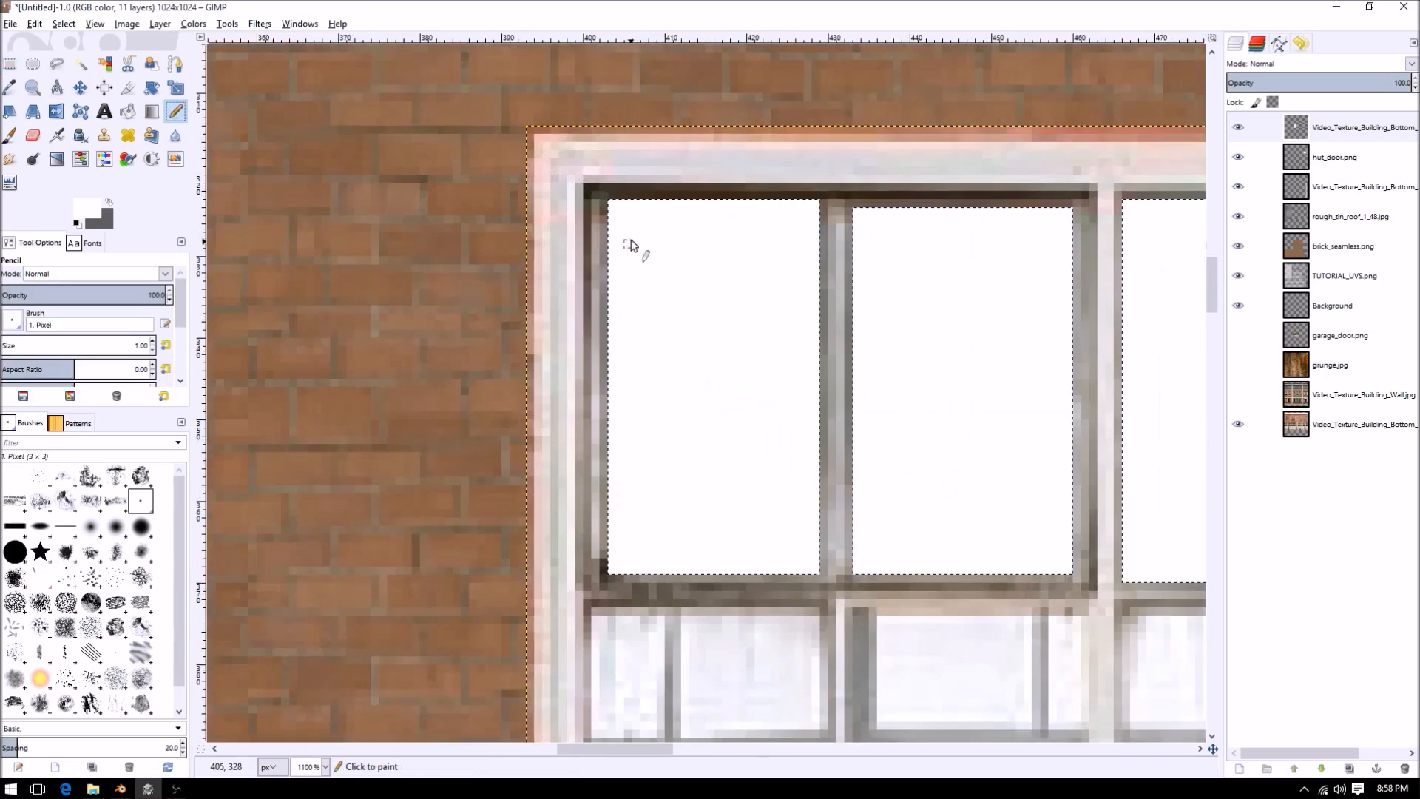
click(598, 199)
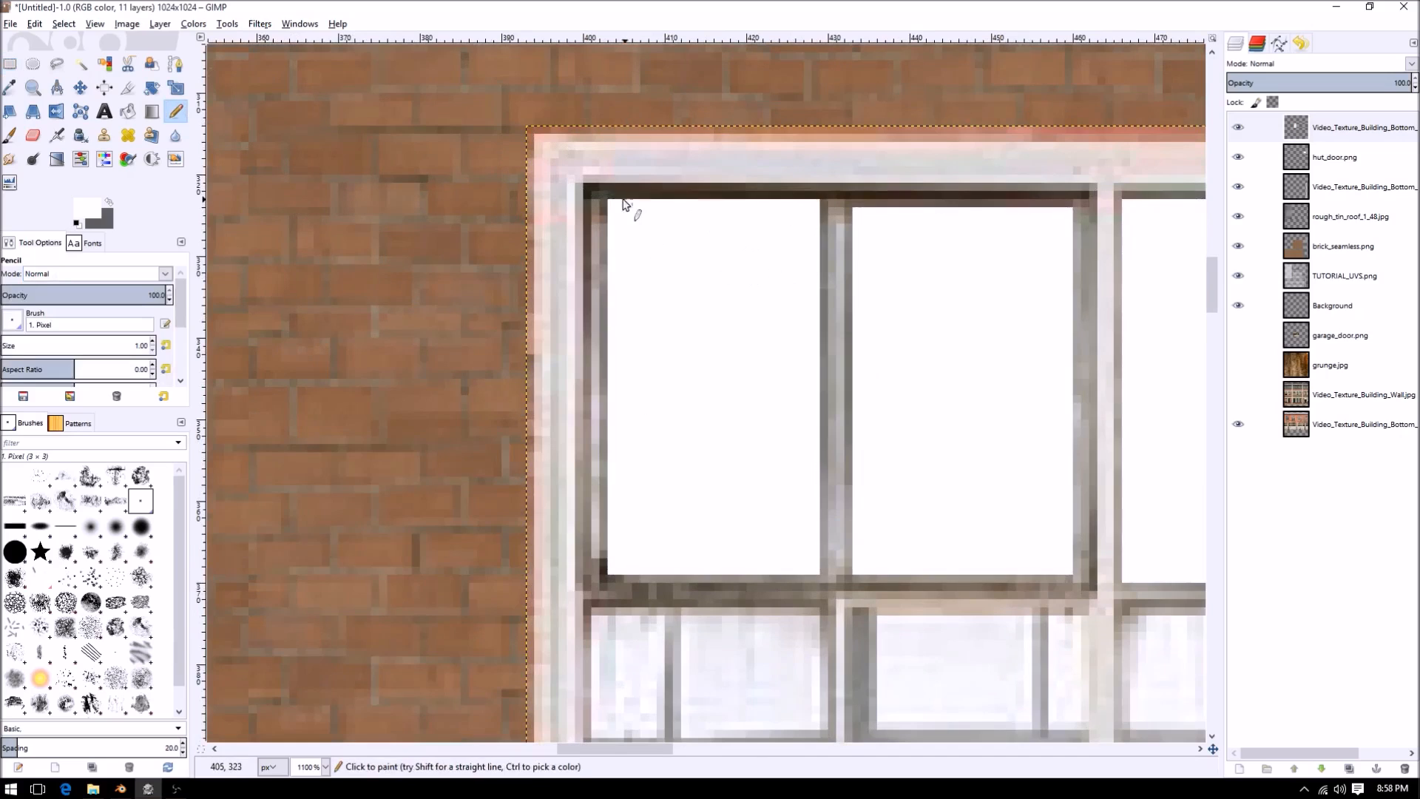
shift+click(817, 196)
click(596, 197)
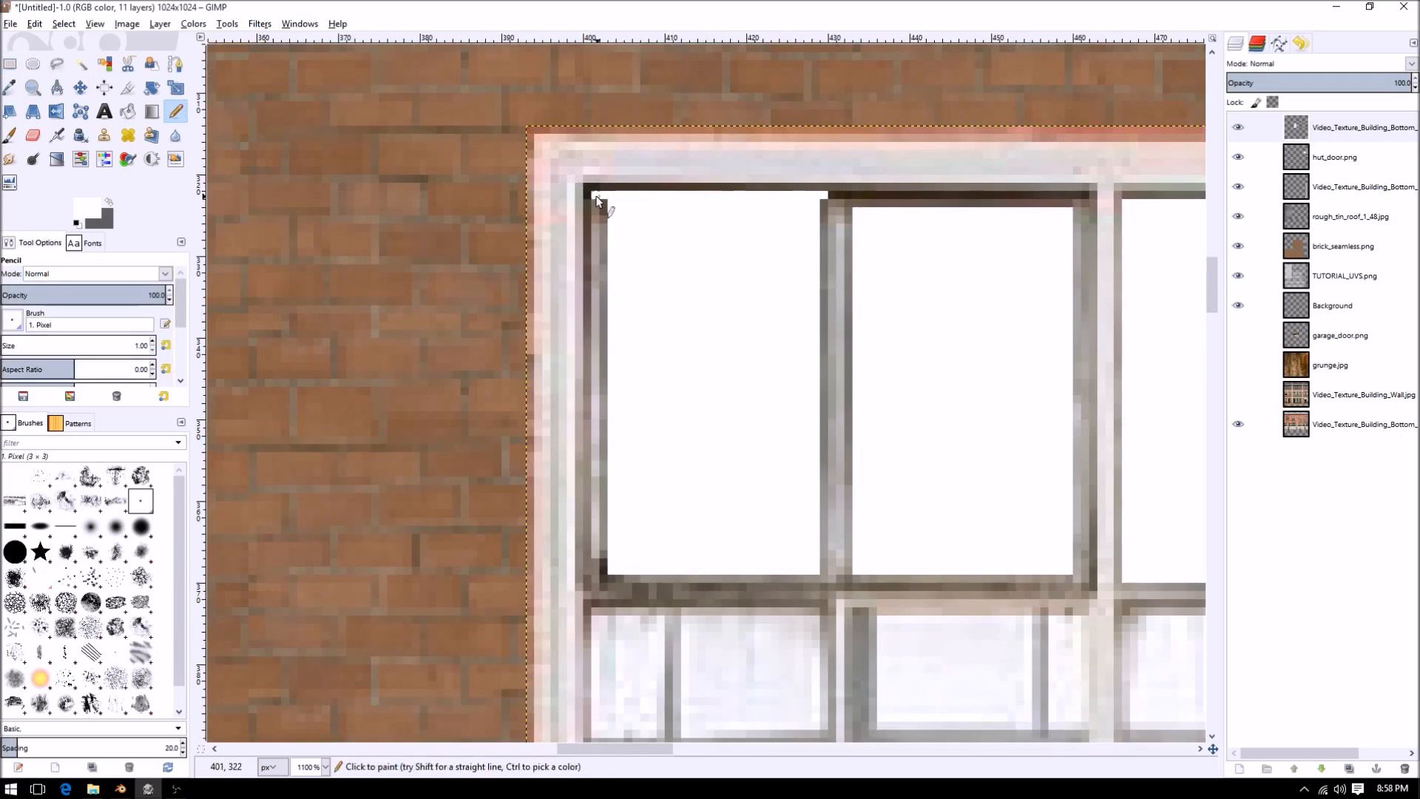
shift+click(601, 576)
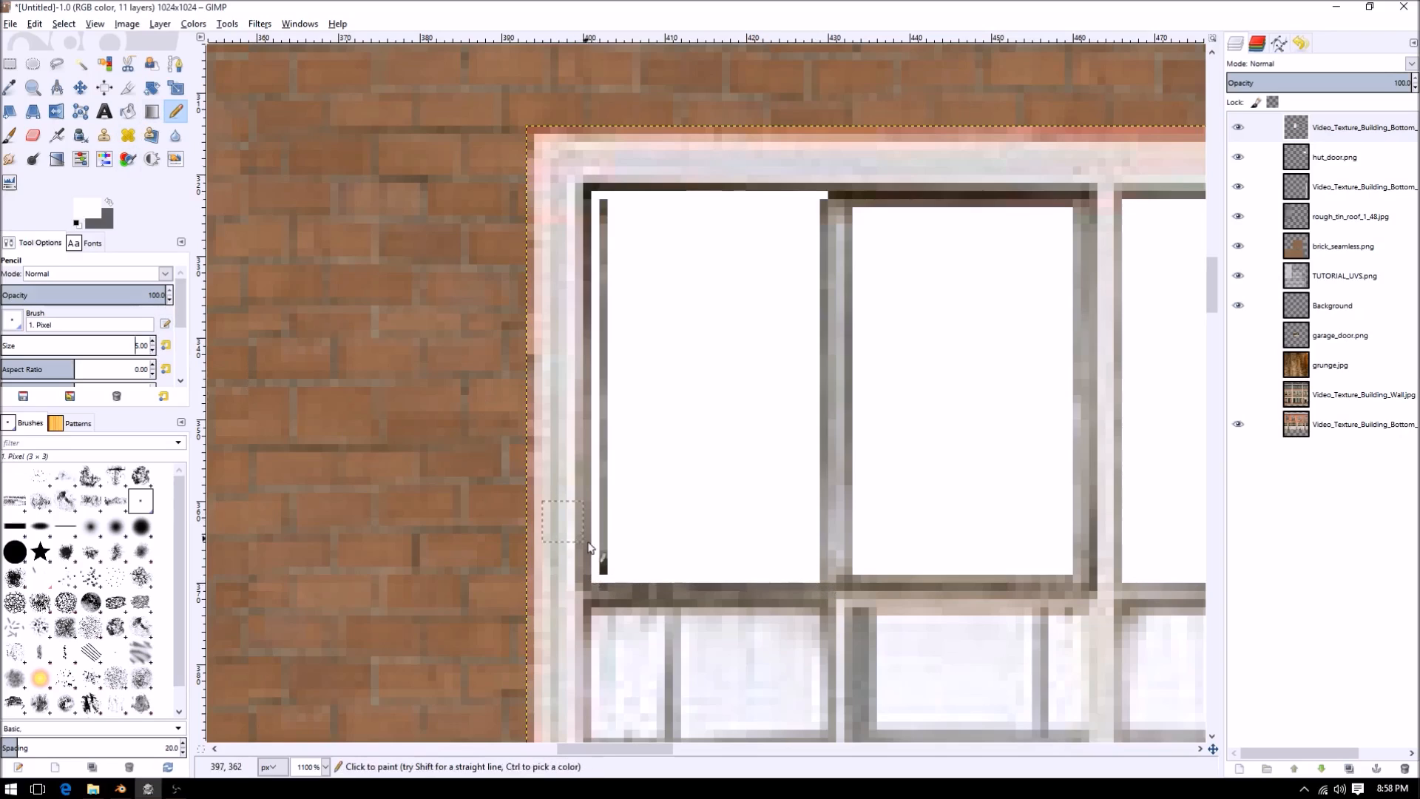
- Set the Pencil size to 5 and paint white over the top-left pane's lower edge, remaining left strip and right edge
drag(612, 582, 633, 583)
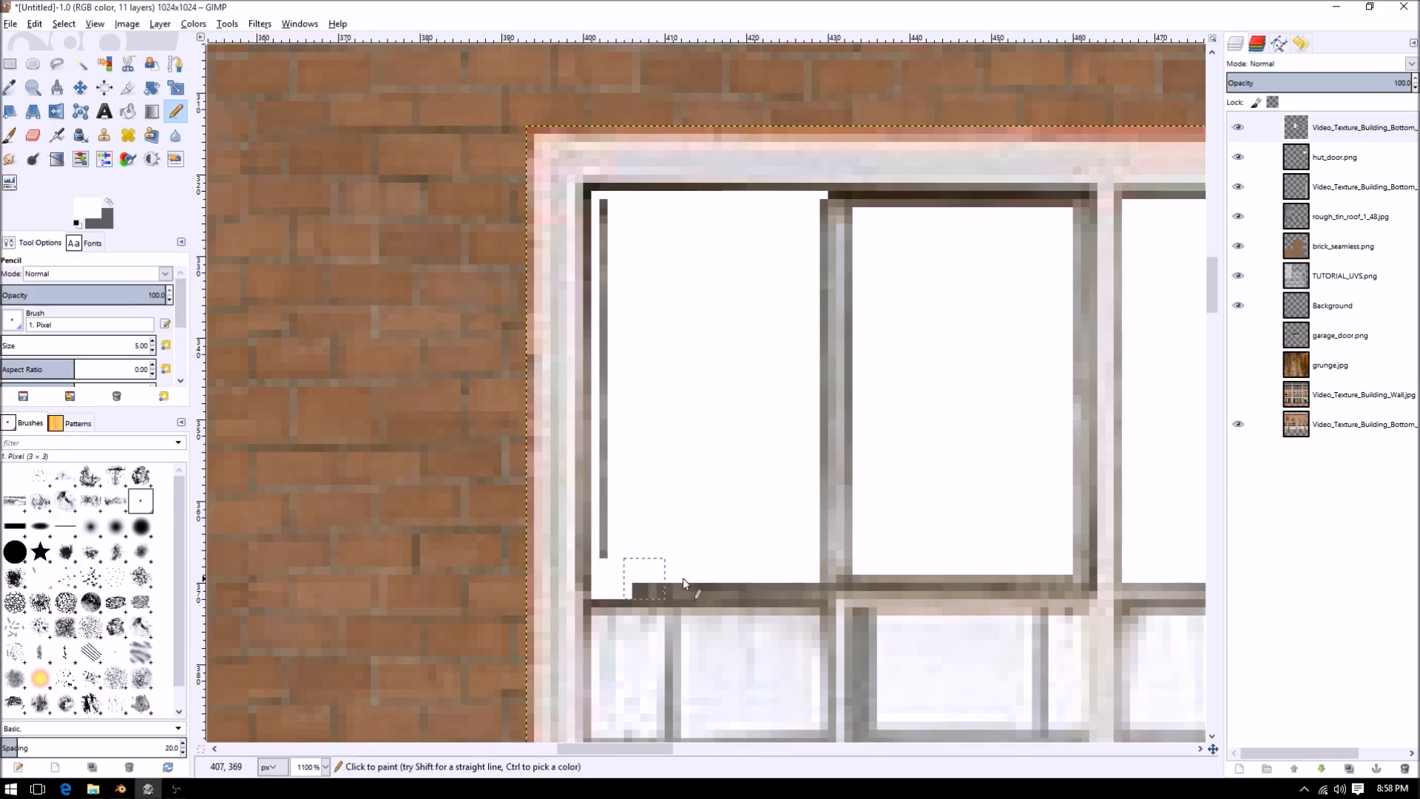
shift+click(799, 580)
click(620, 554)
shift+click(614, 217)
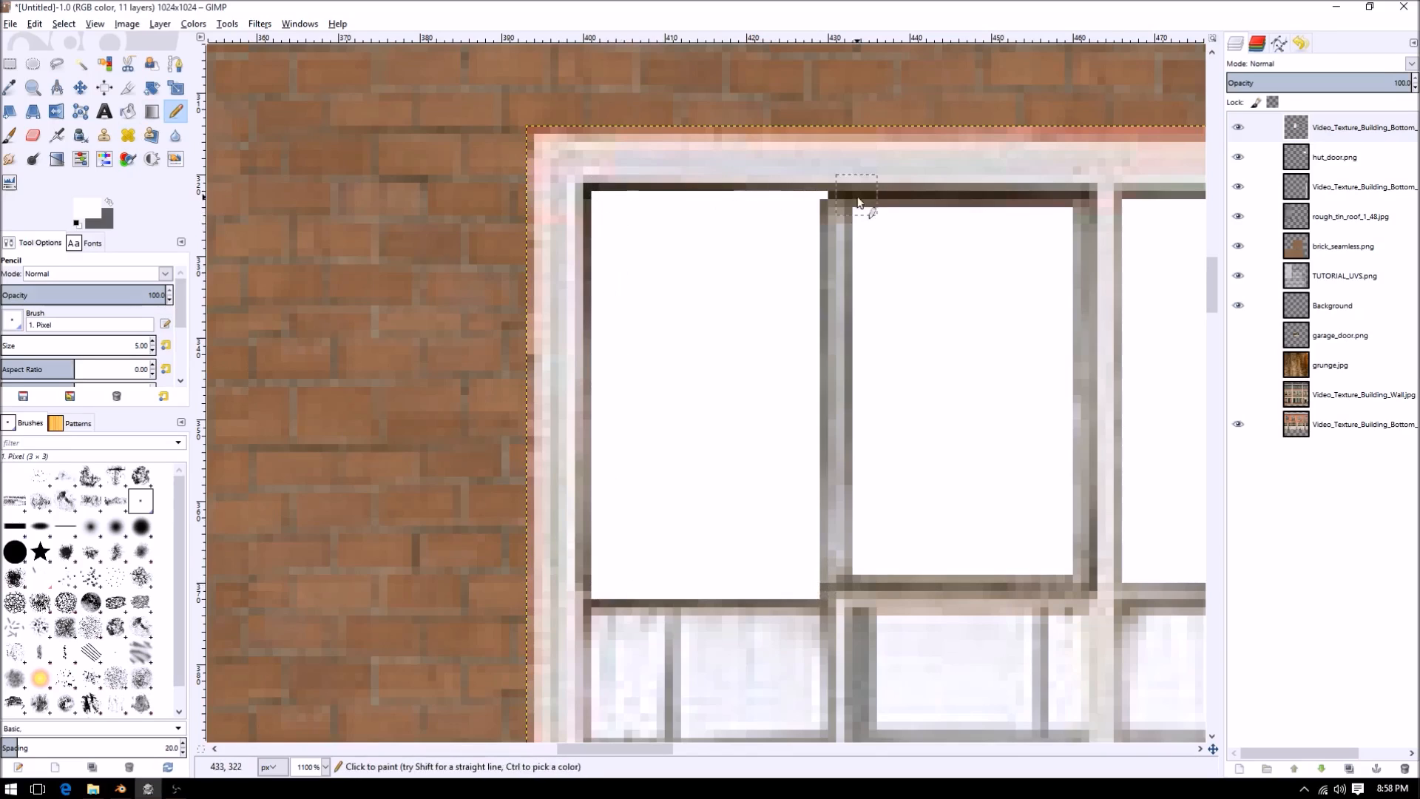
click(814, 217)
shift+click(816, 575)
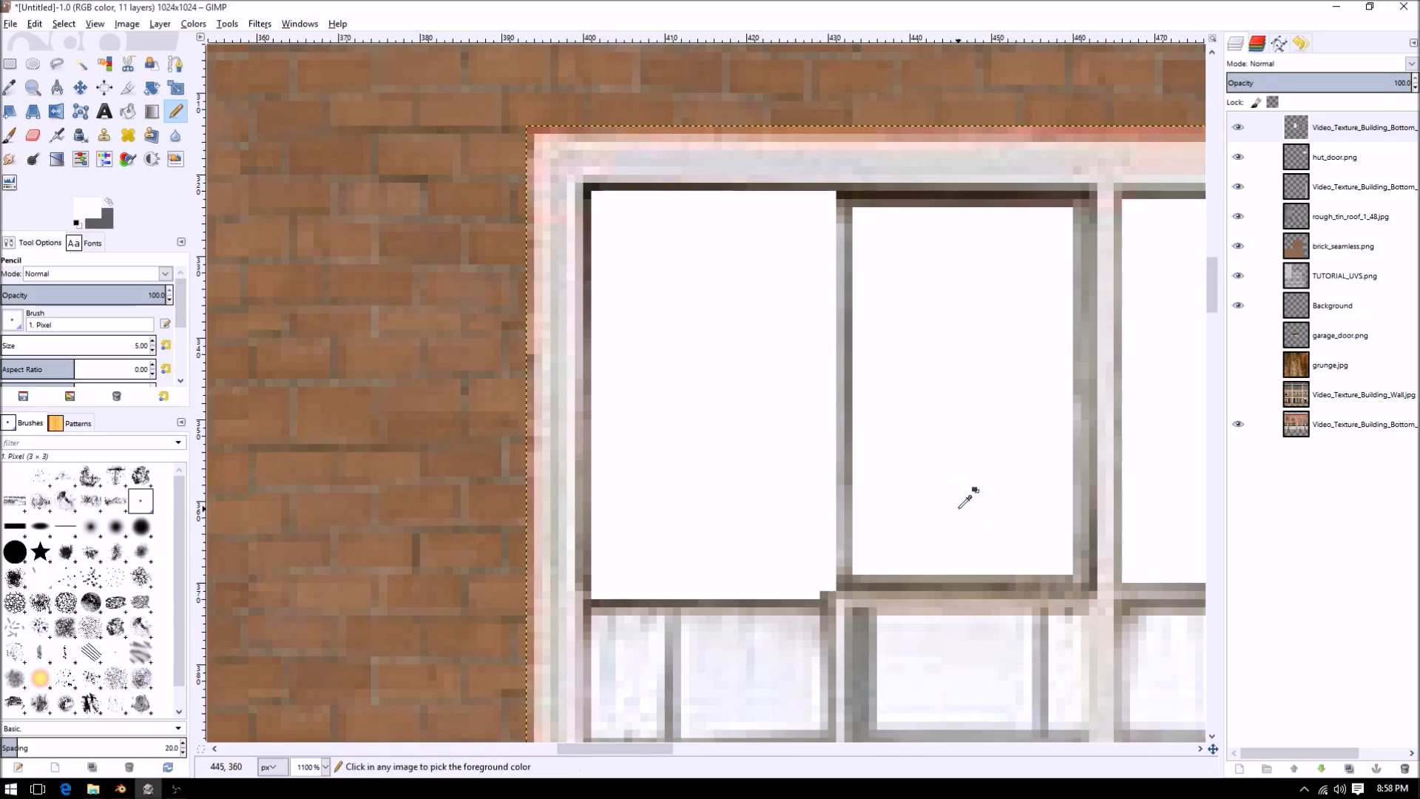
- Pick the dark frame color and redraw the top-left pane's bottom edge with a straight line at Pencil size 1
ctrl+scroll(962, 506, down, 2)
middle_drag(986, 583, 854, 464)
ctrl+scroll(855, 463, up, 2)
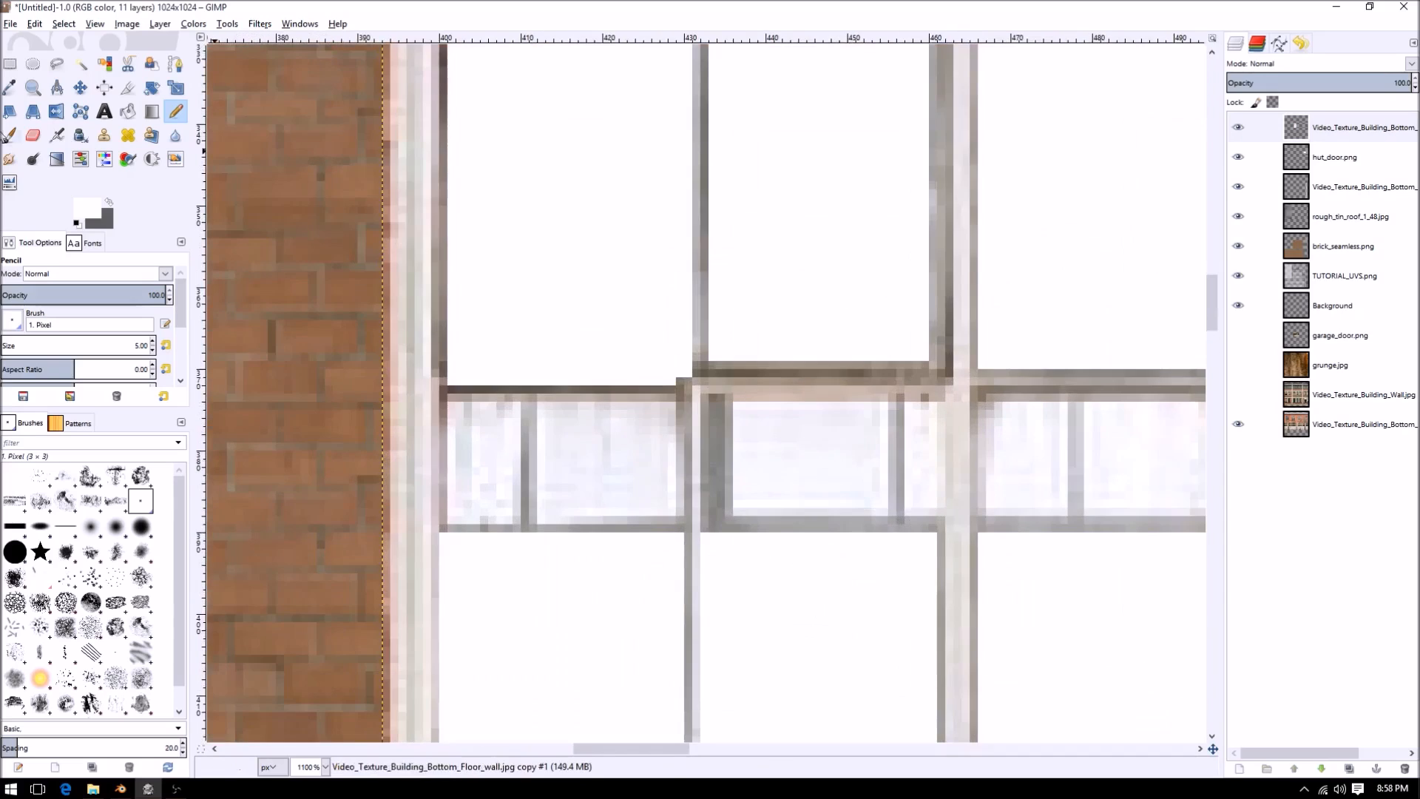
ctrl+click(729, 362)
click(153, 350)
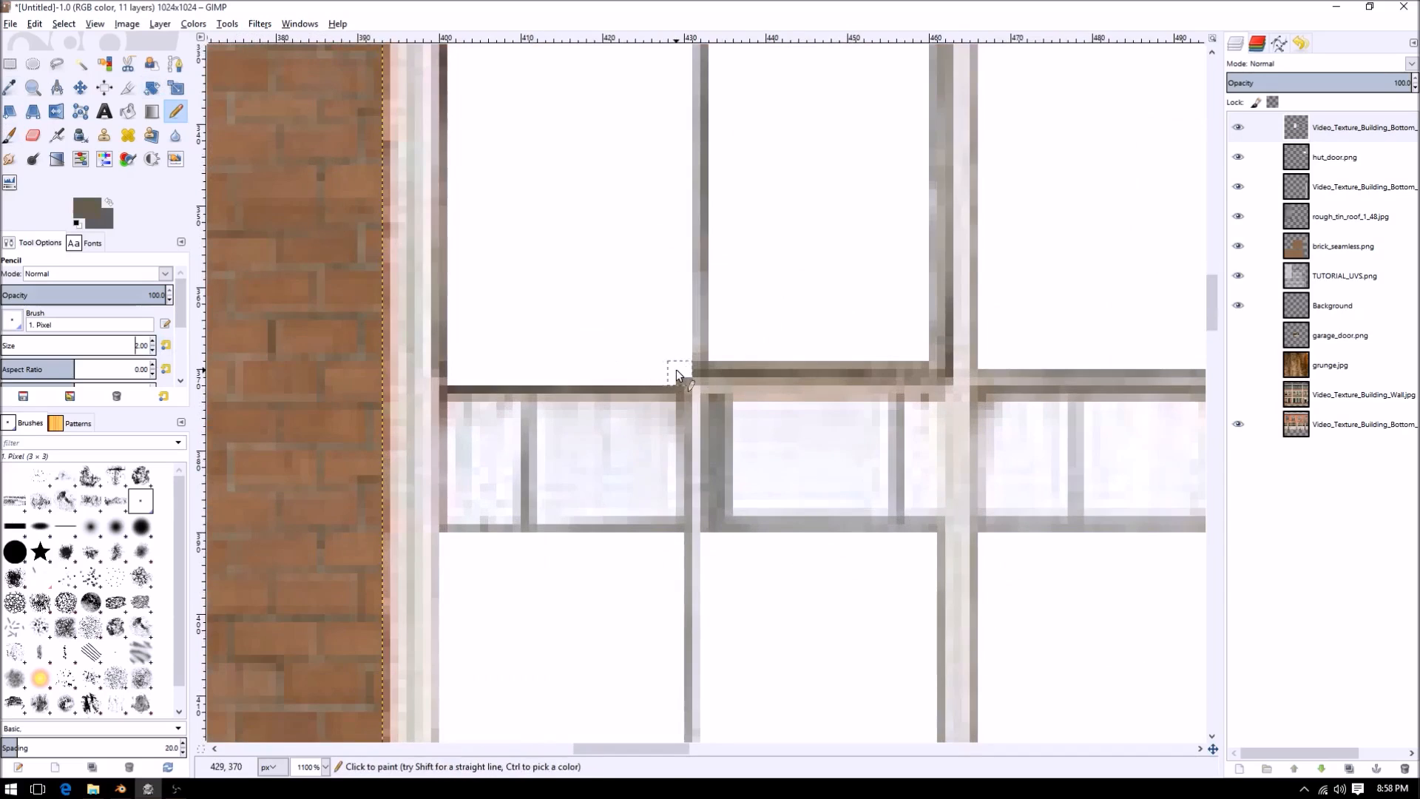
click(153, 351)
click(689, 376)
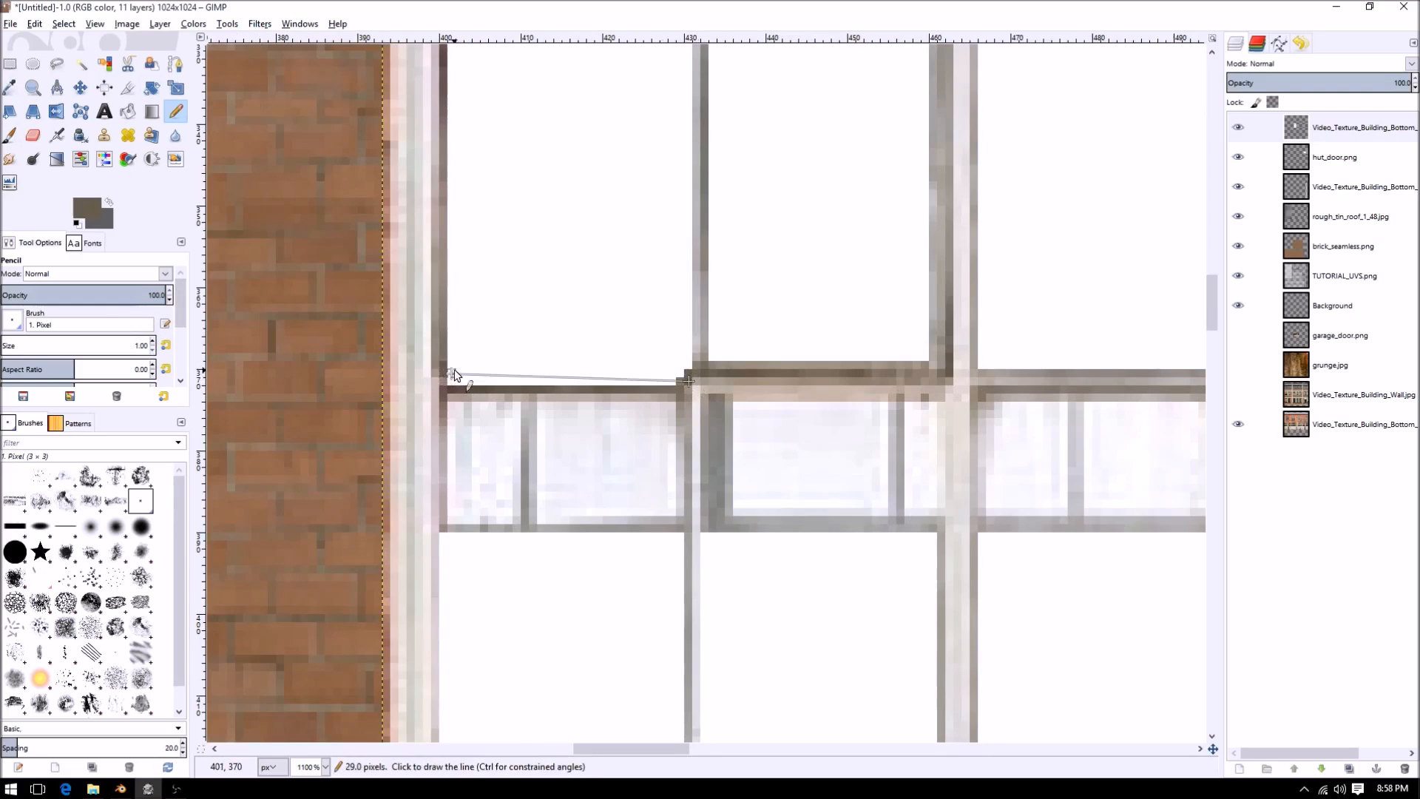
shift+click(443, 373)
- Pick the lighter frame color and draw straight lines below and above the dark bottom edge of the top-left pane
ctrl+click(708, 380)
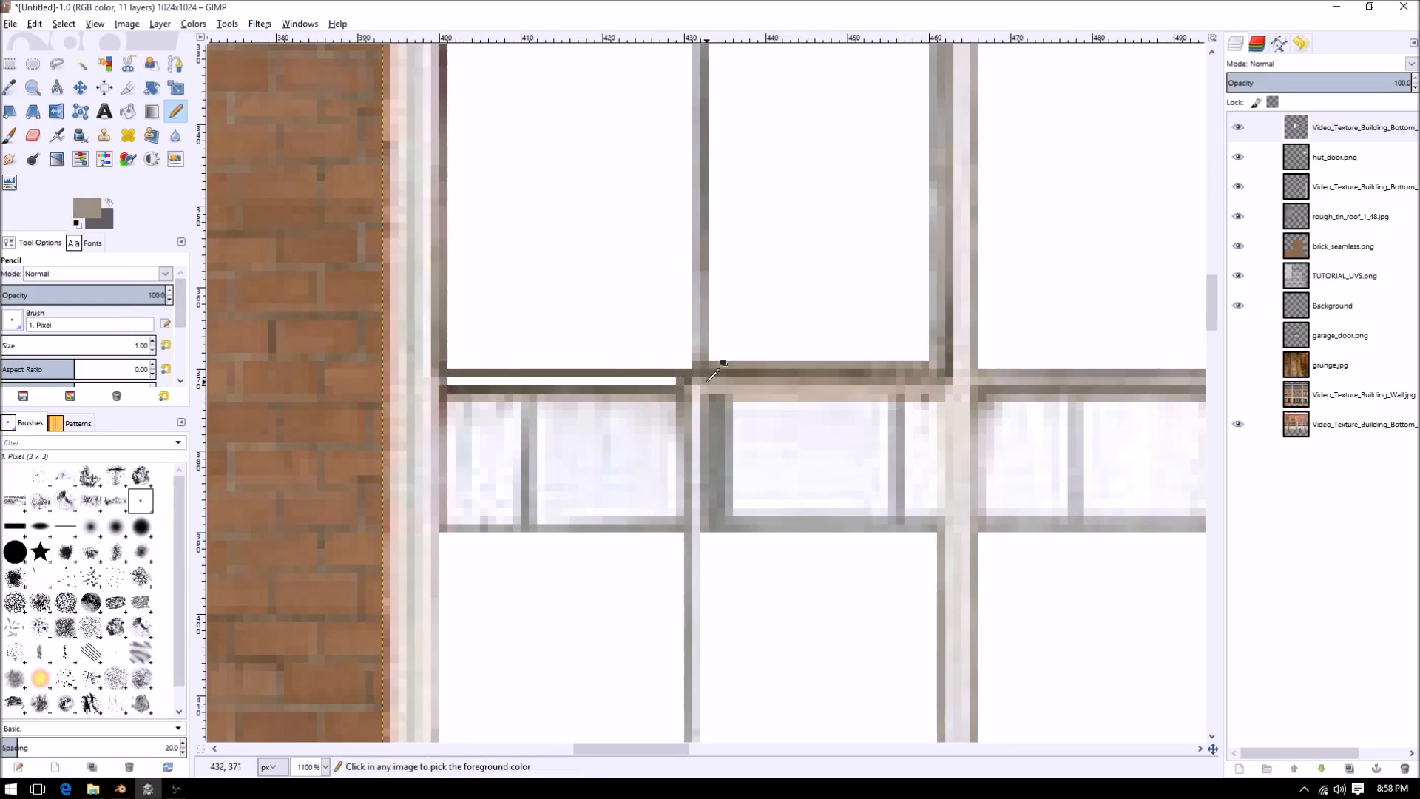
click(677, 382)
shift+click(444, 381)
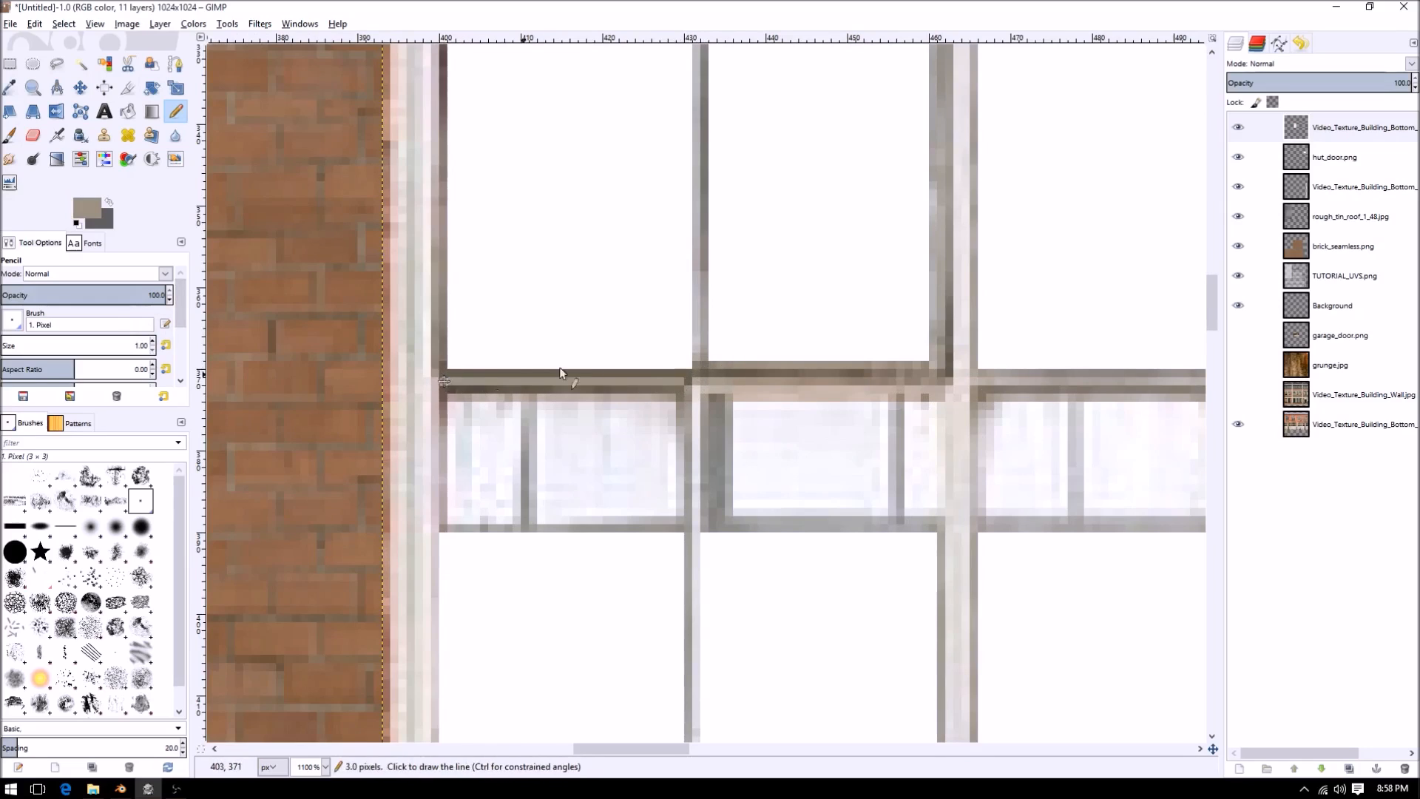
click(689, 365)
shift+click(442, 366)
ctrl+scroll(651, 380, down, 1)
ctrl+scroll(753, 438, down, 1)
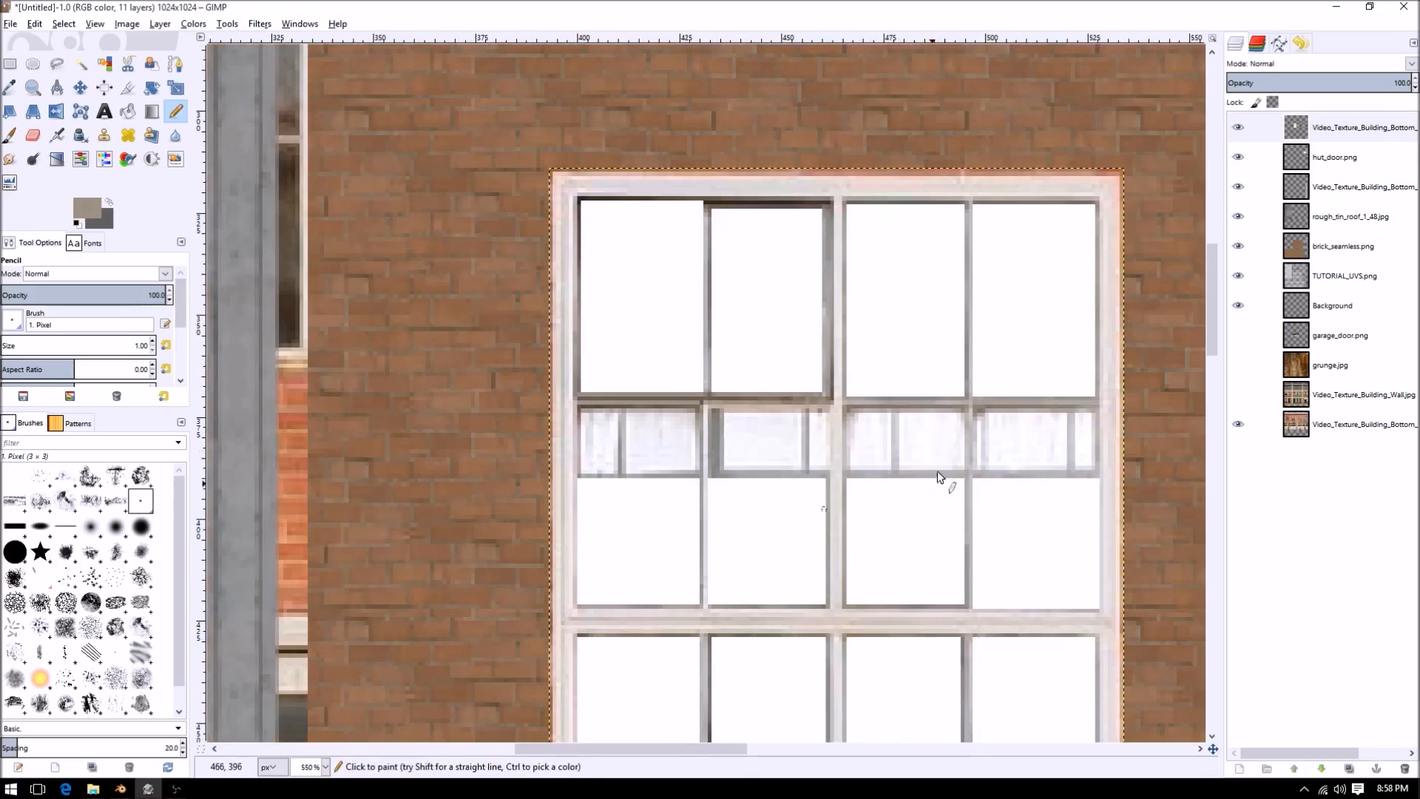
ctrl+scroll(796, 445, down, 5)
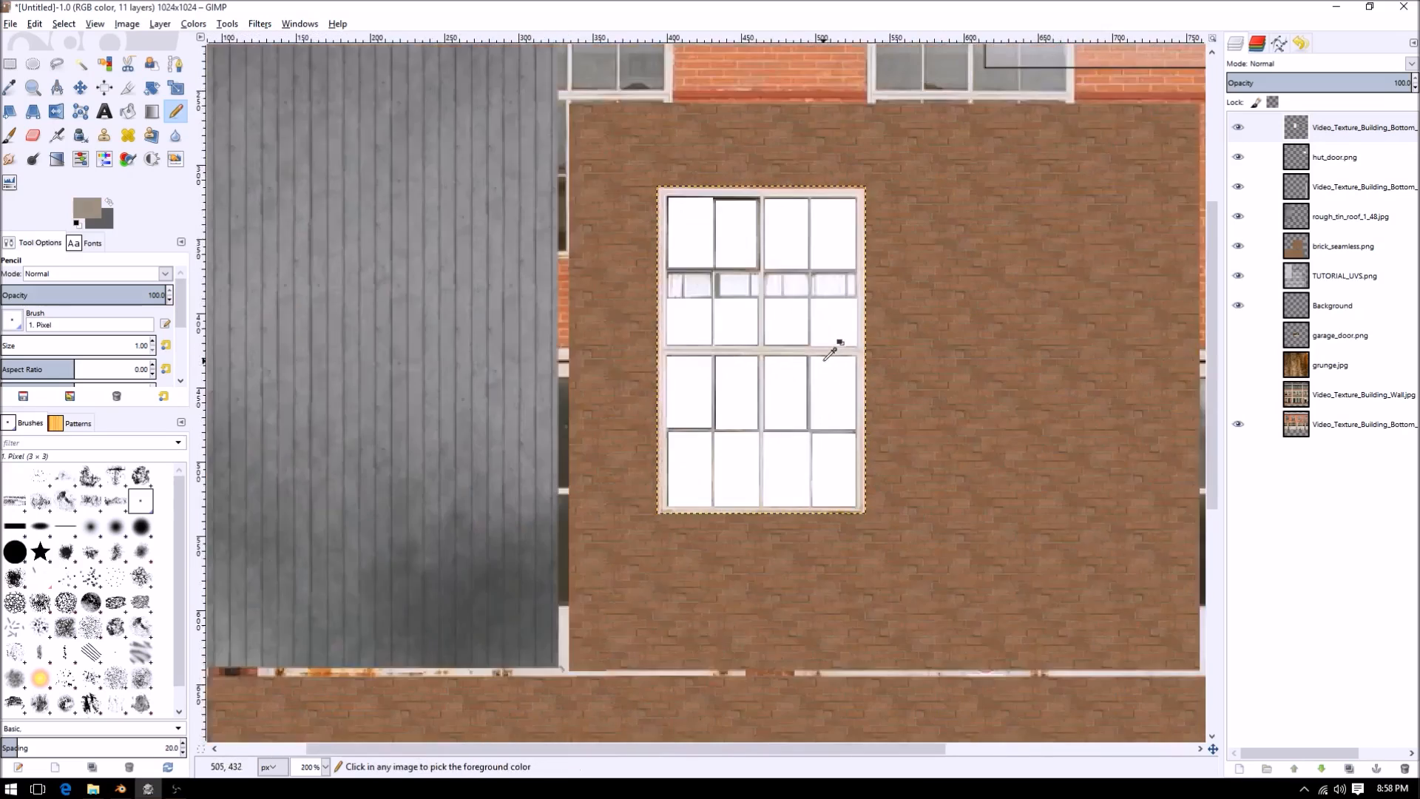
- Draw a straight frame-colored line along the bottom of the rightmost pane in the window's second row
ctrl+scroll(841, 399, up, 1)
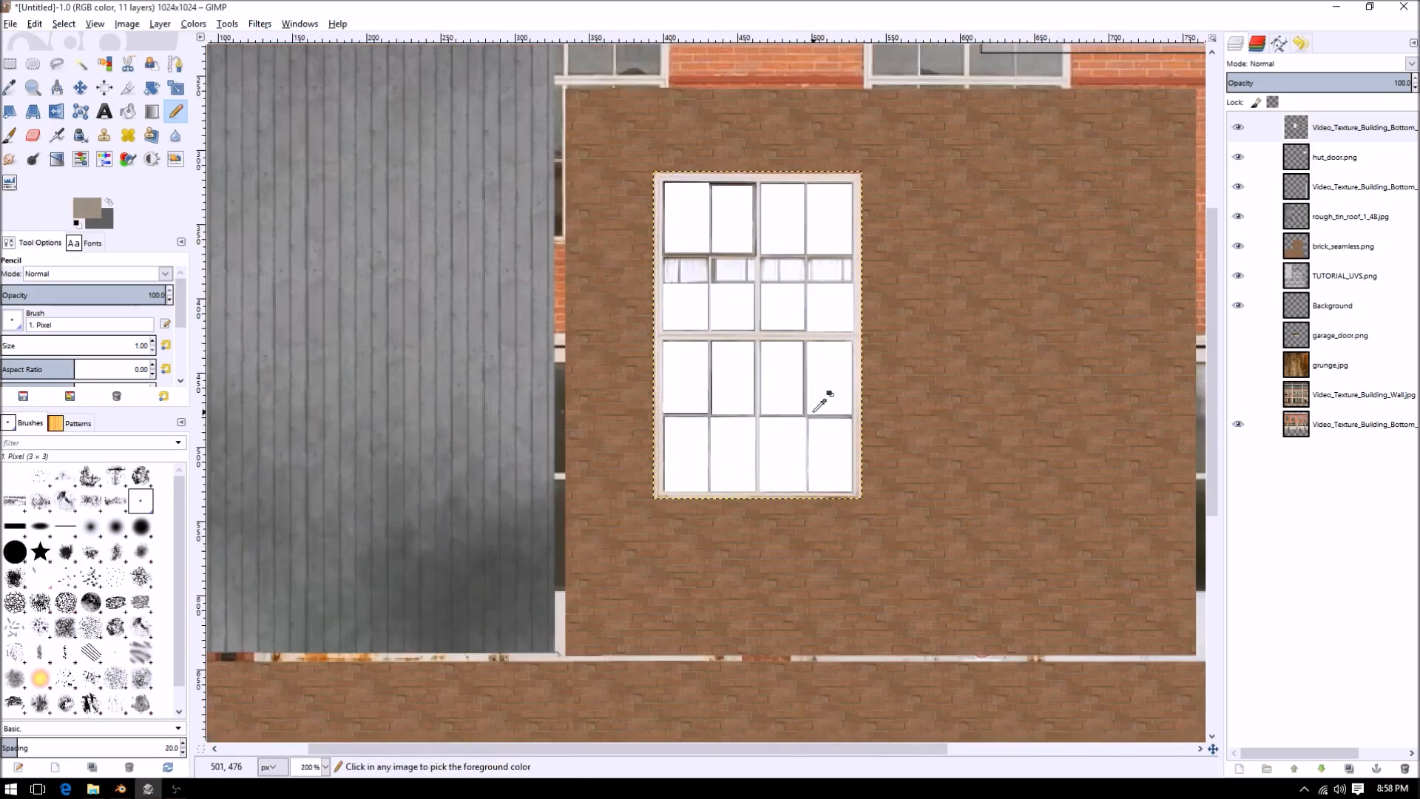
ctrl+scroll(796, 296, up, 5)
click(753, 271)
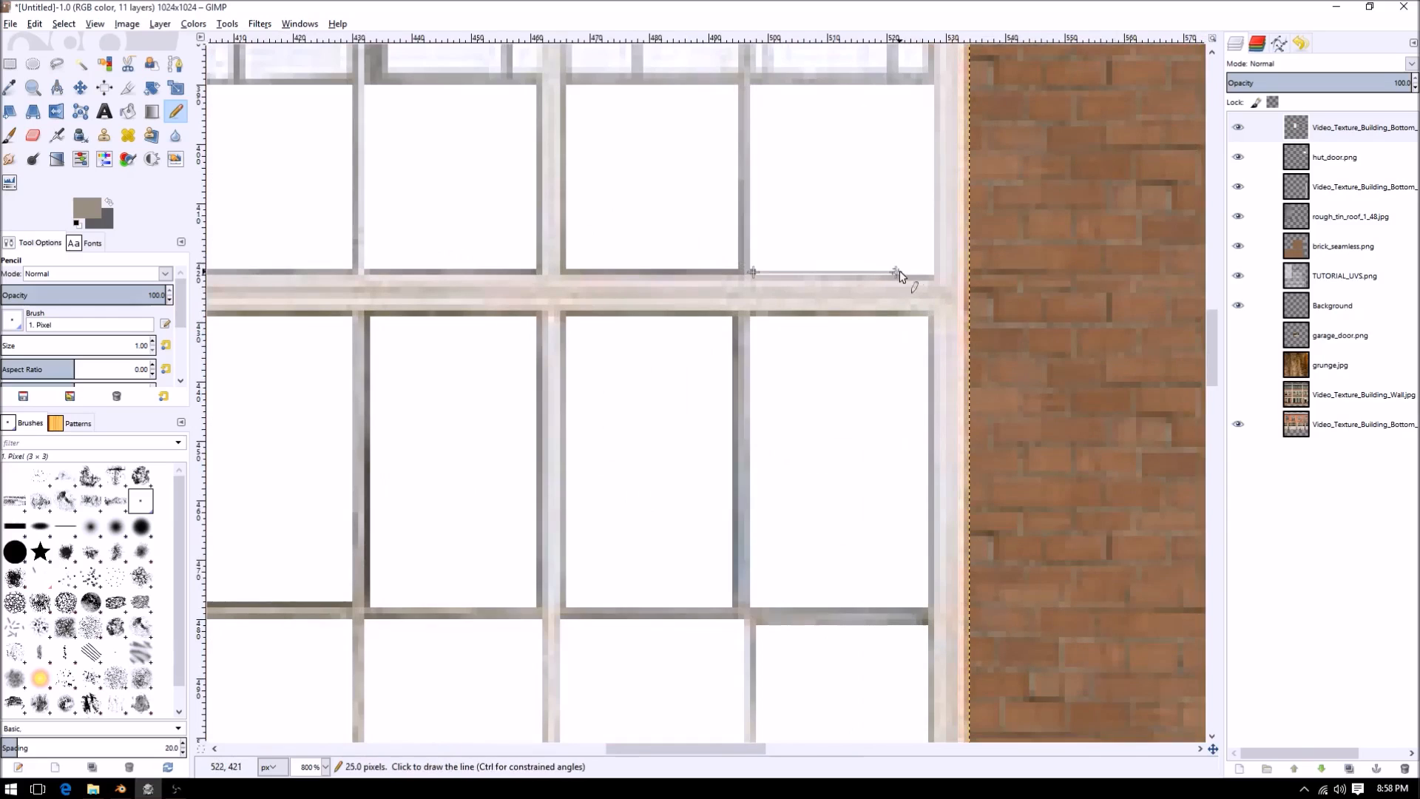
shift+click(932, 272)
ctrl+scroll(930, 322, down, 2)
ctrl+scroll(919, 338, down, 1)
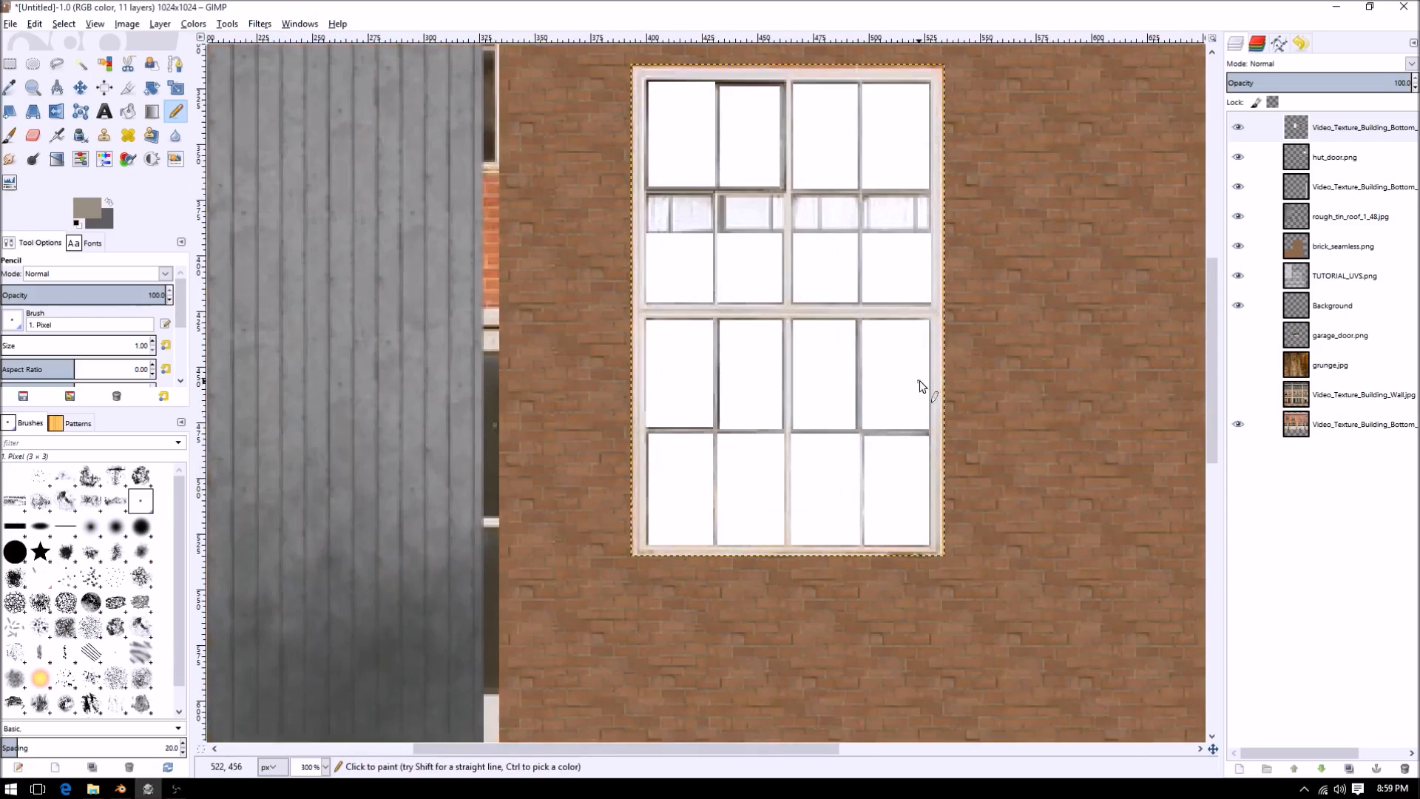
- Draw straight frame-colored lines along the bottom edges of the four panes in the window's lowest row
ctrl+scroll(851, 526, up, 2)
click(486, 553)
shift+click(604, 555)
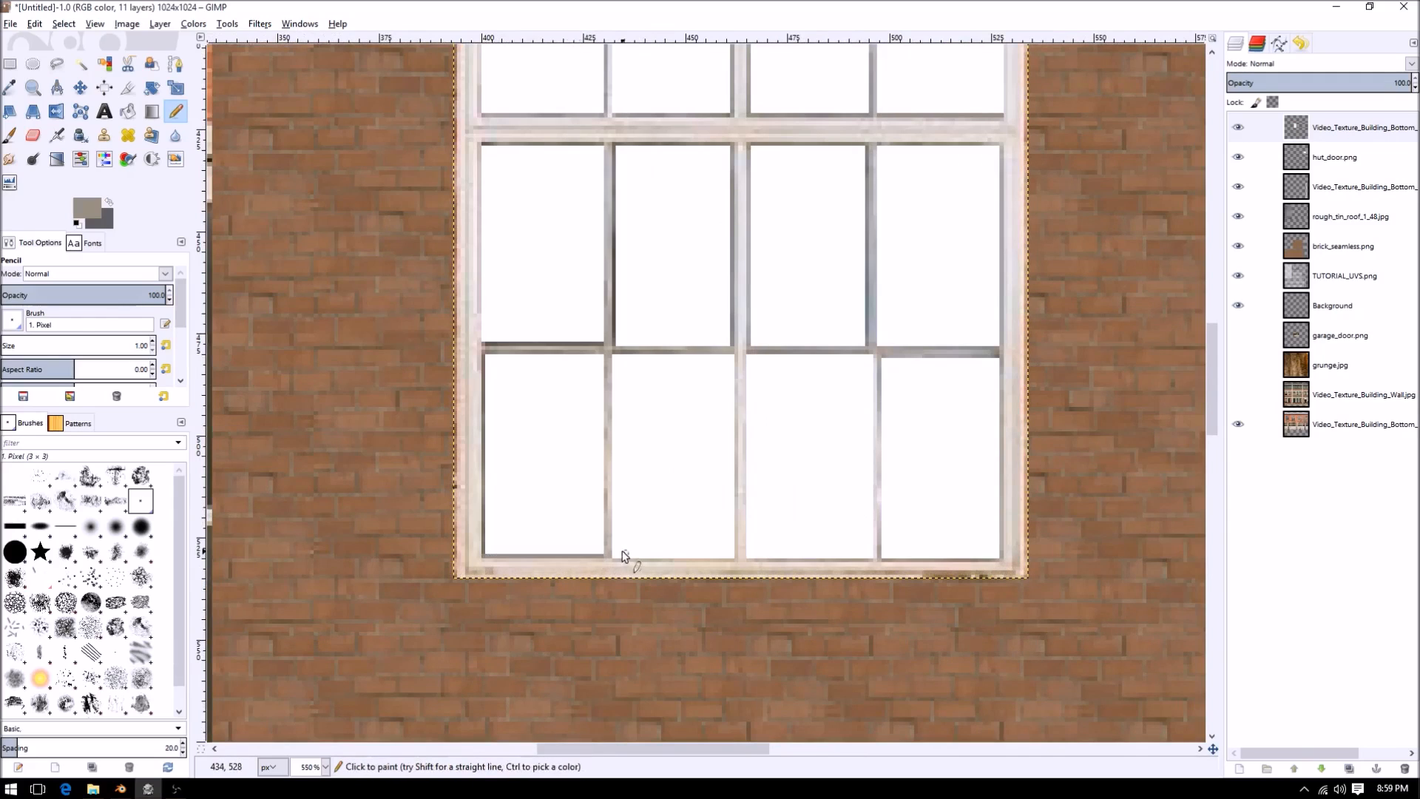
shift+click(734, 555)
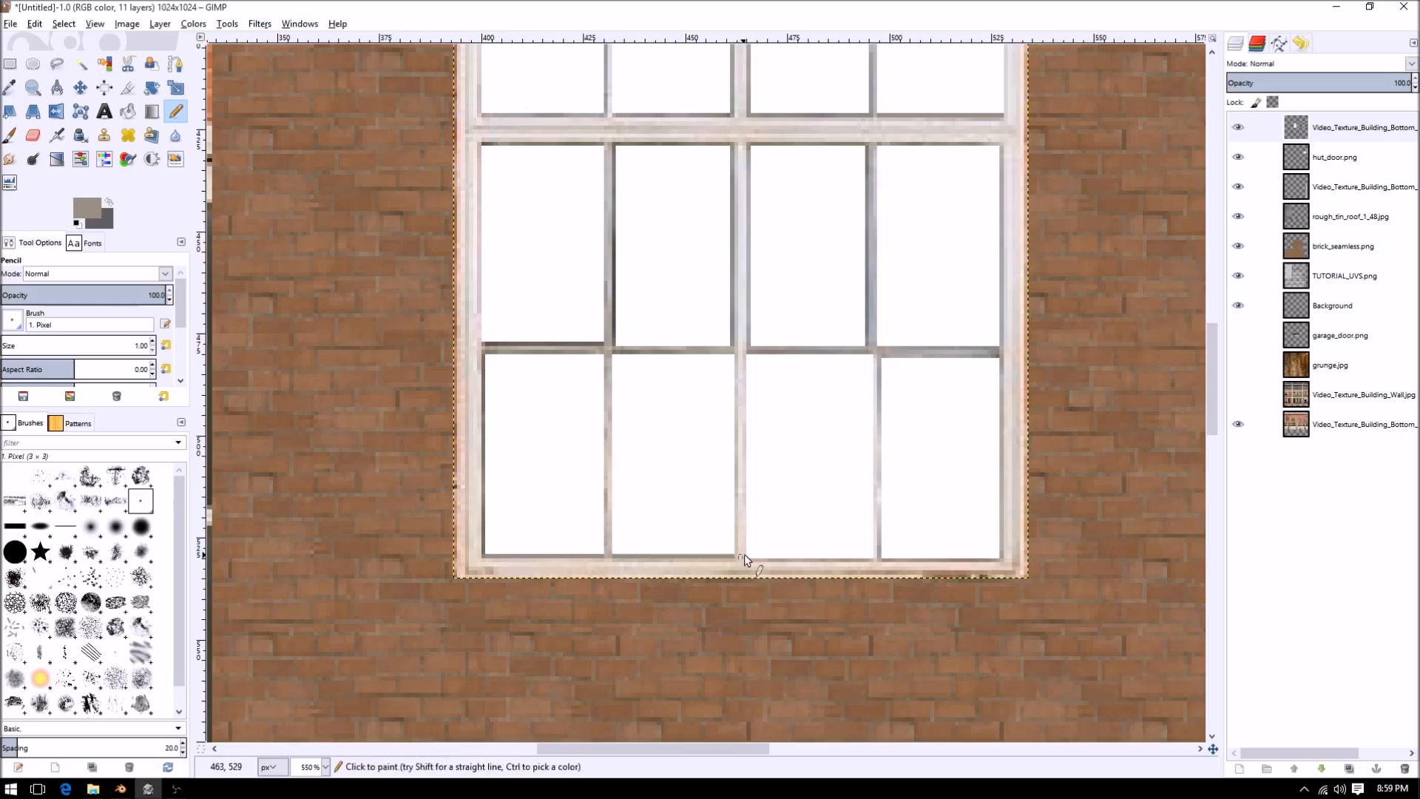
shift+click(873, 555)
click(886, 557)
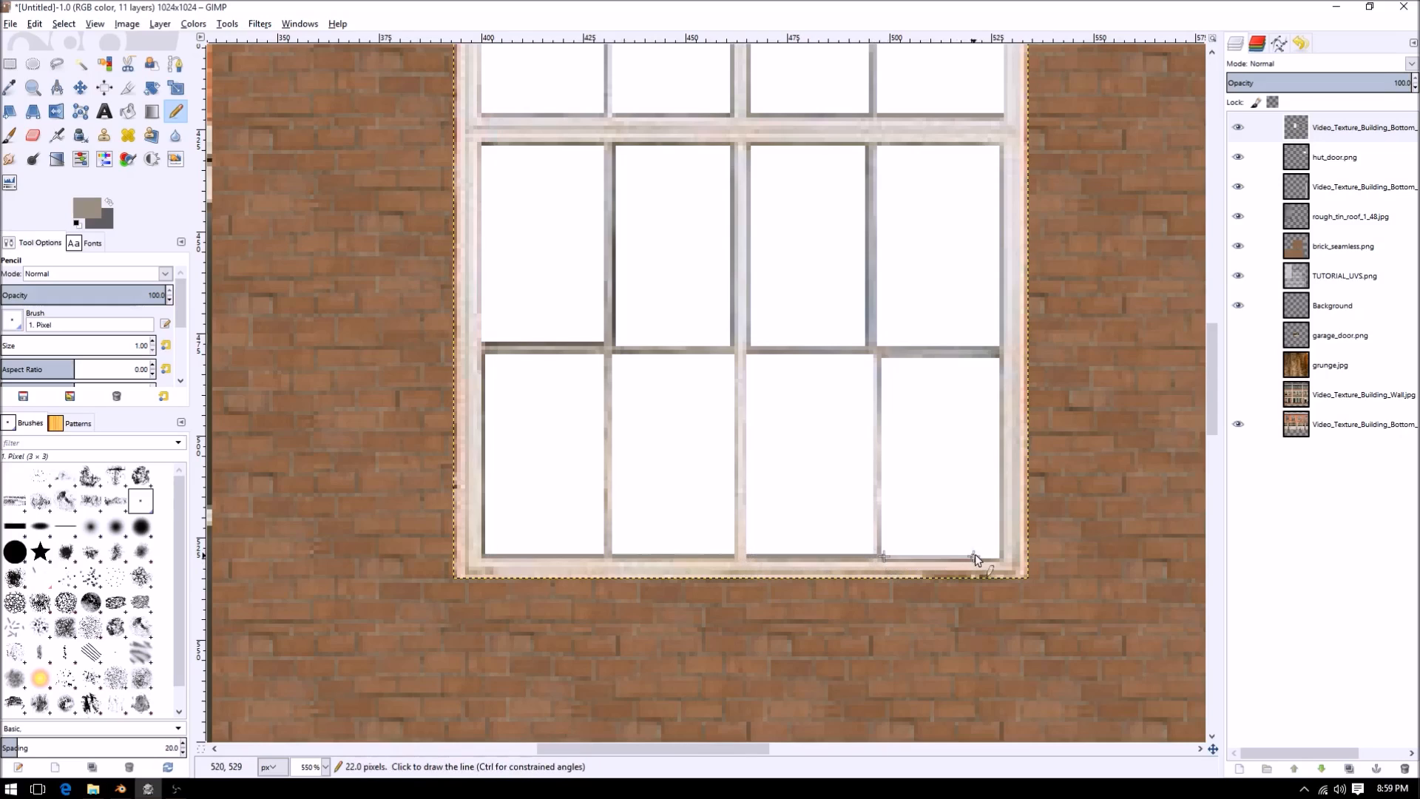
shift+click(995, 556)
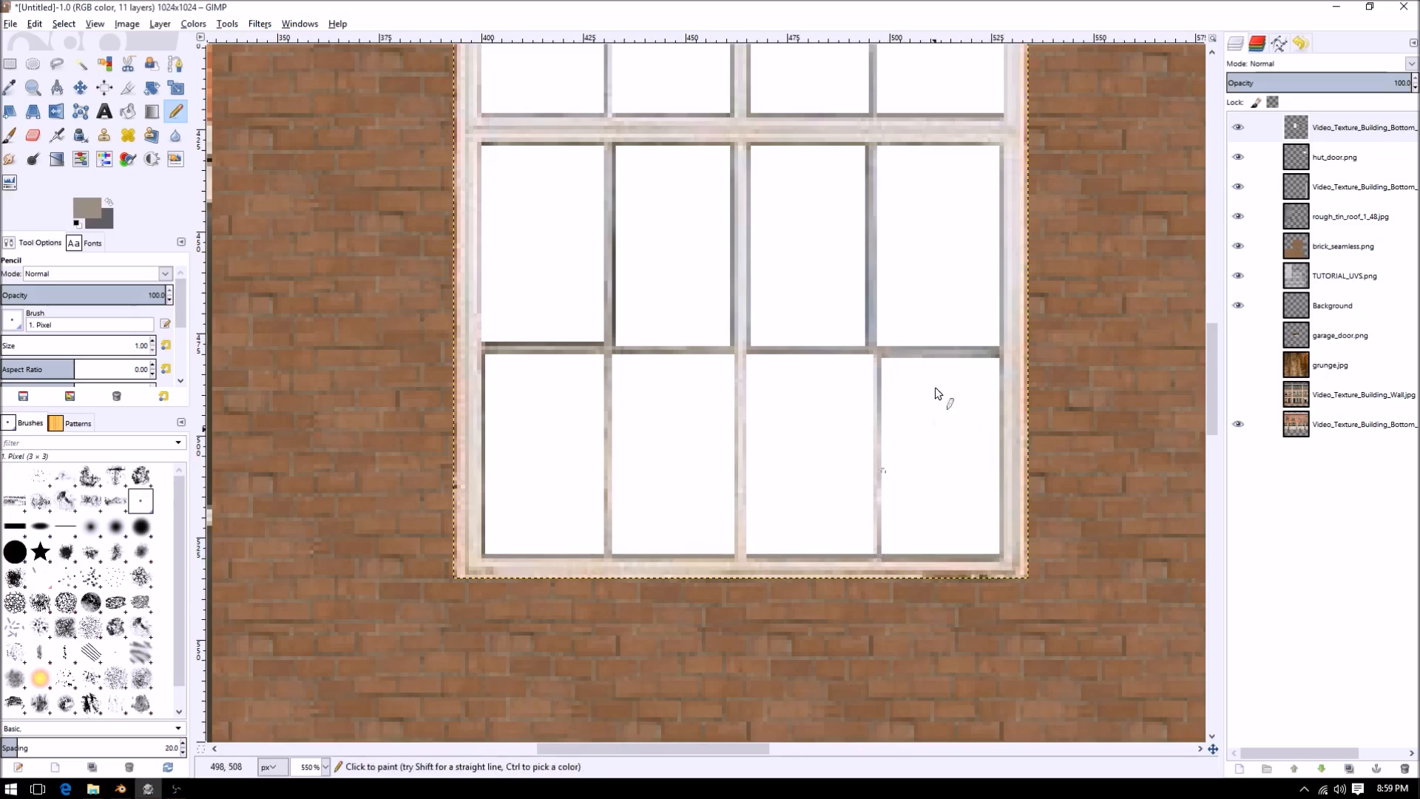
ctrl+scroll(907, 356, down, 1)
- Pick white and paint straight lines along the upper and right edges of the second pane in the top row
ctrl+middle_drag(863, 162, 705, 490)
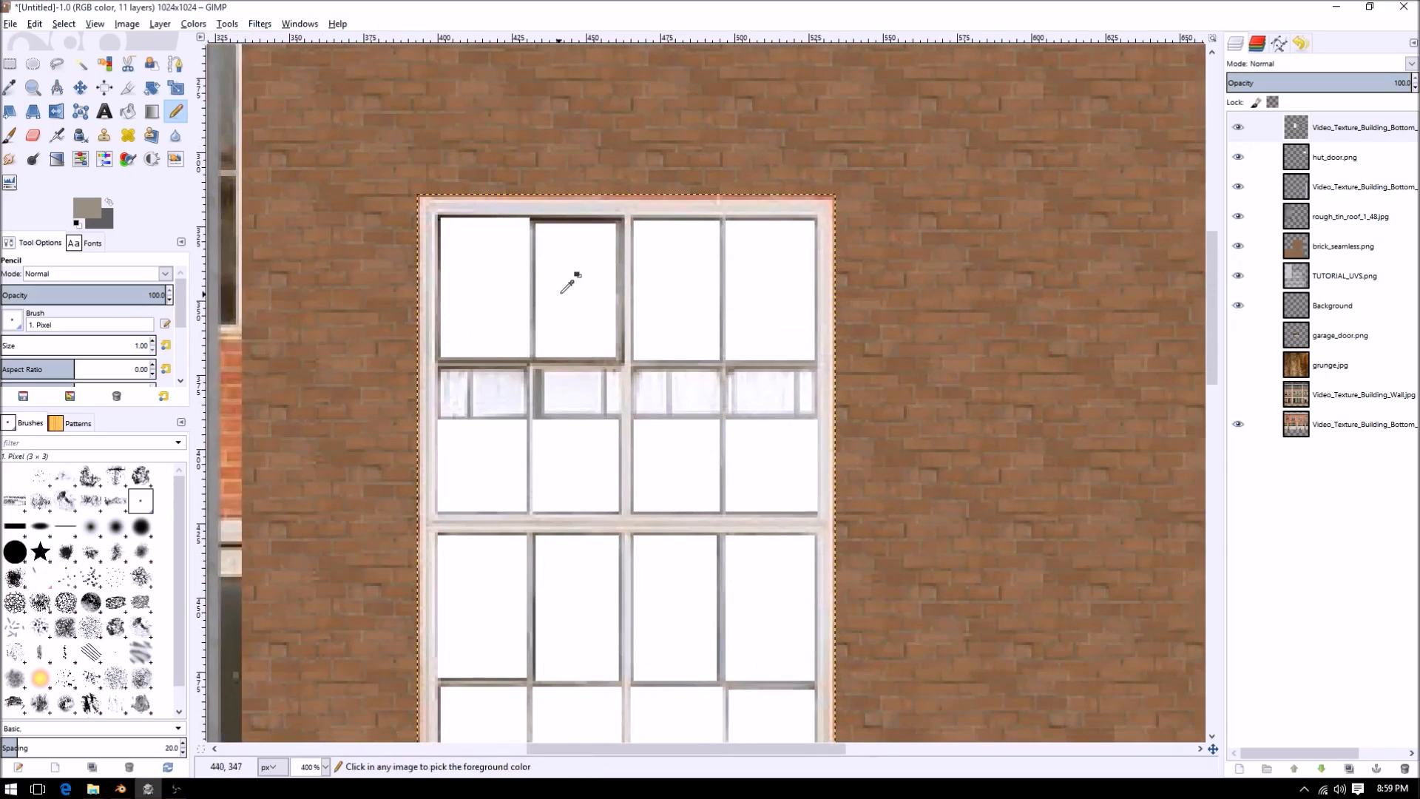
ctrl+scroll(567, 283, up, 1)
ctrl+scroll(574, 234, up, 2)
ctrl+click(550, 199)
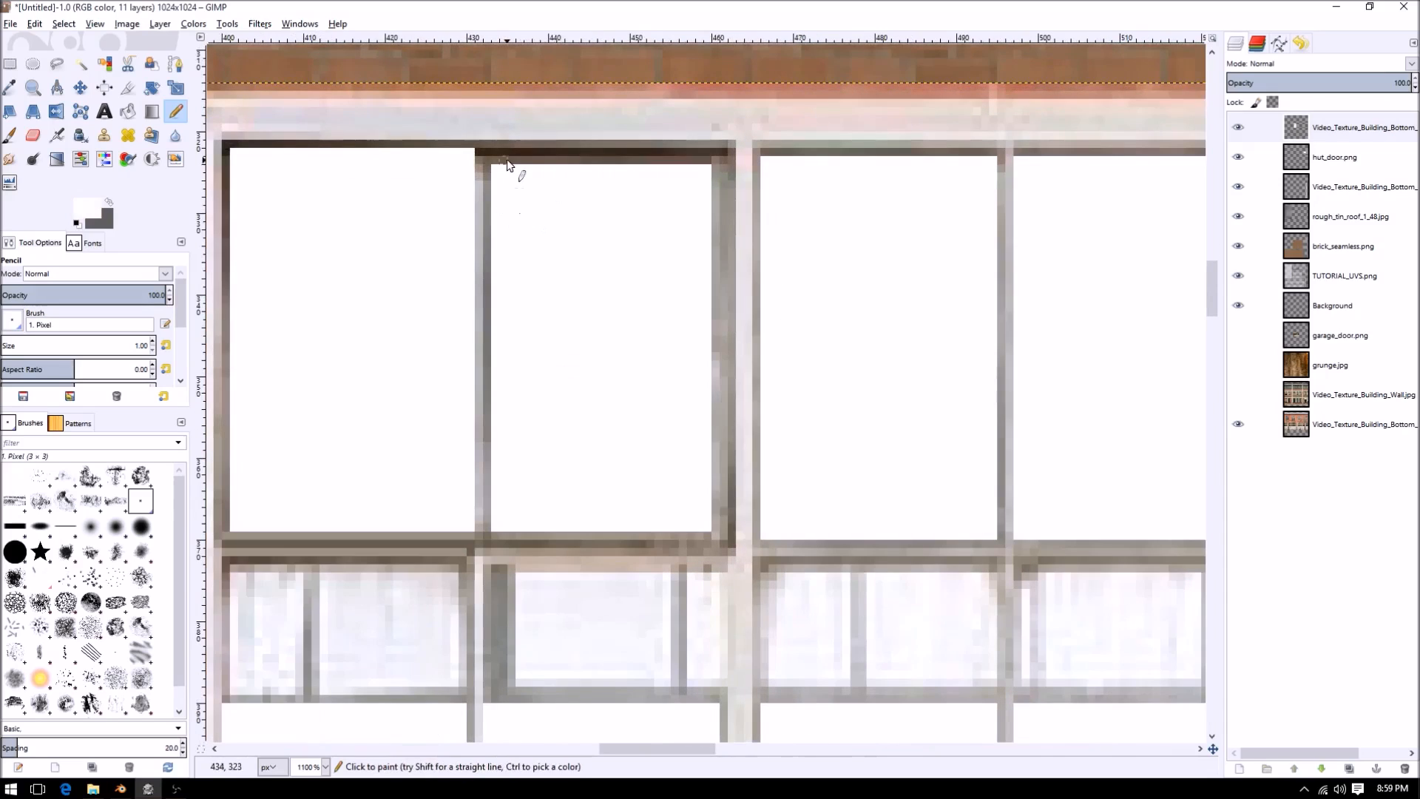
click(498, 162)
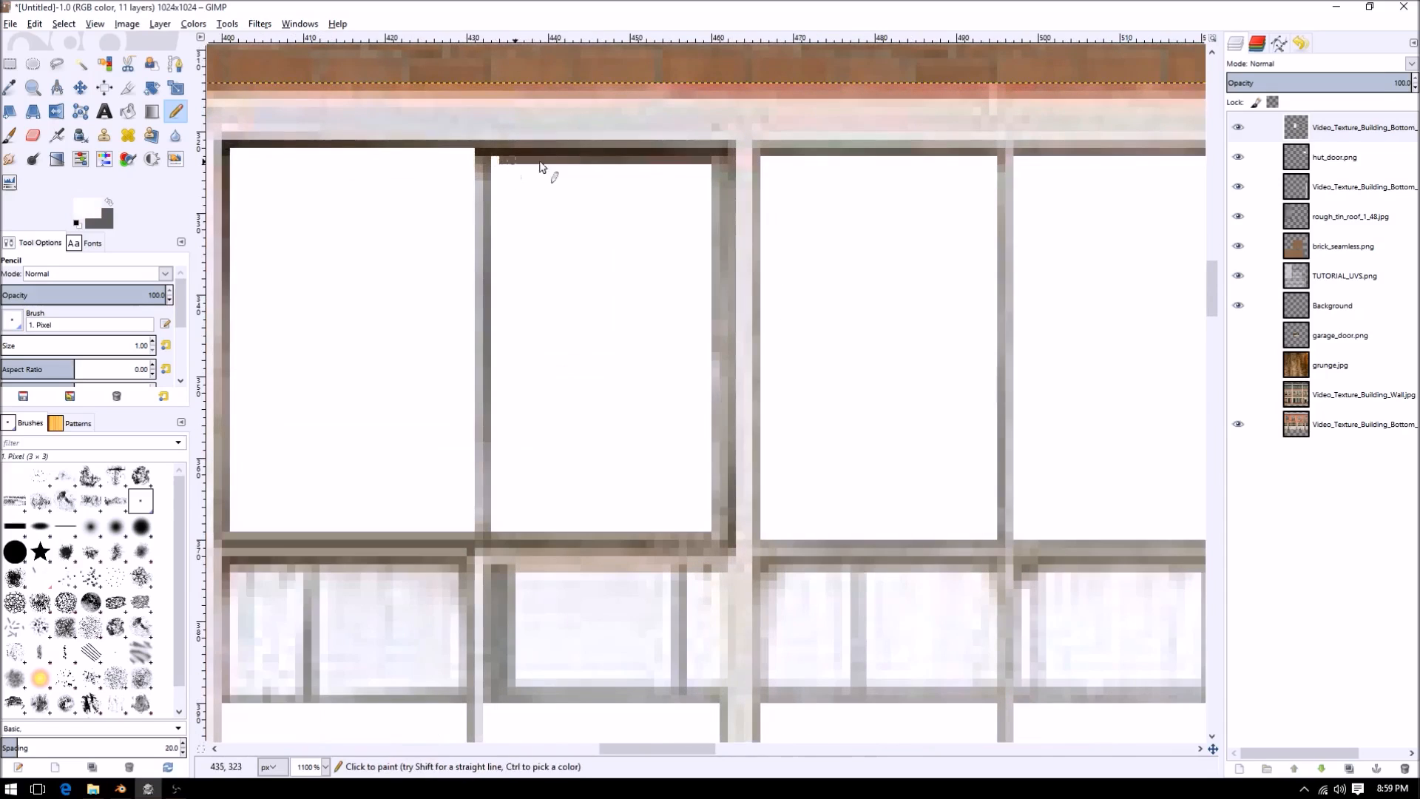
shift+click(717, 162)
shift+click(716, 526)
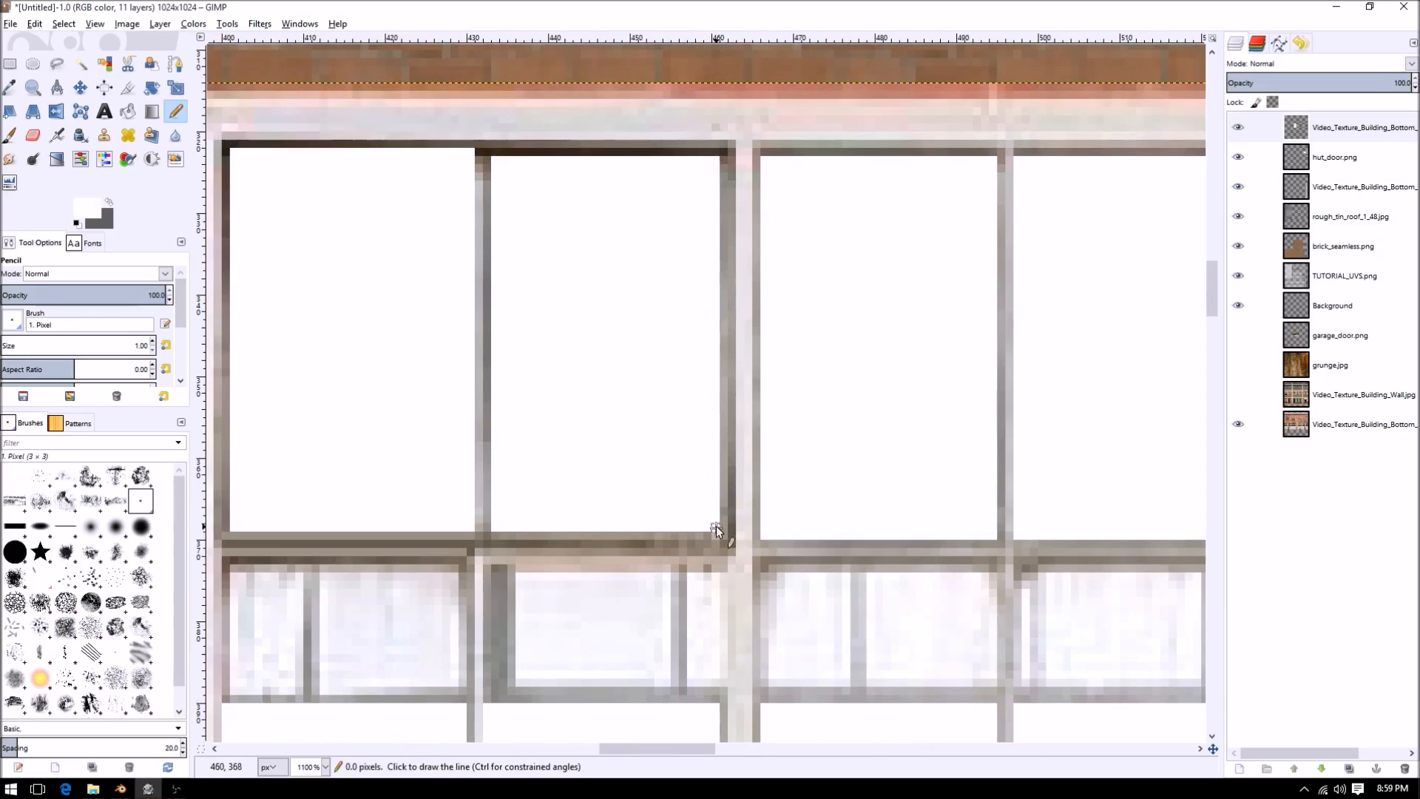
ctrl+scroll(538, 466, down, 2)
scroll(778, 473, down, 2)
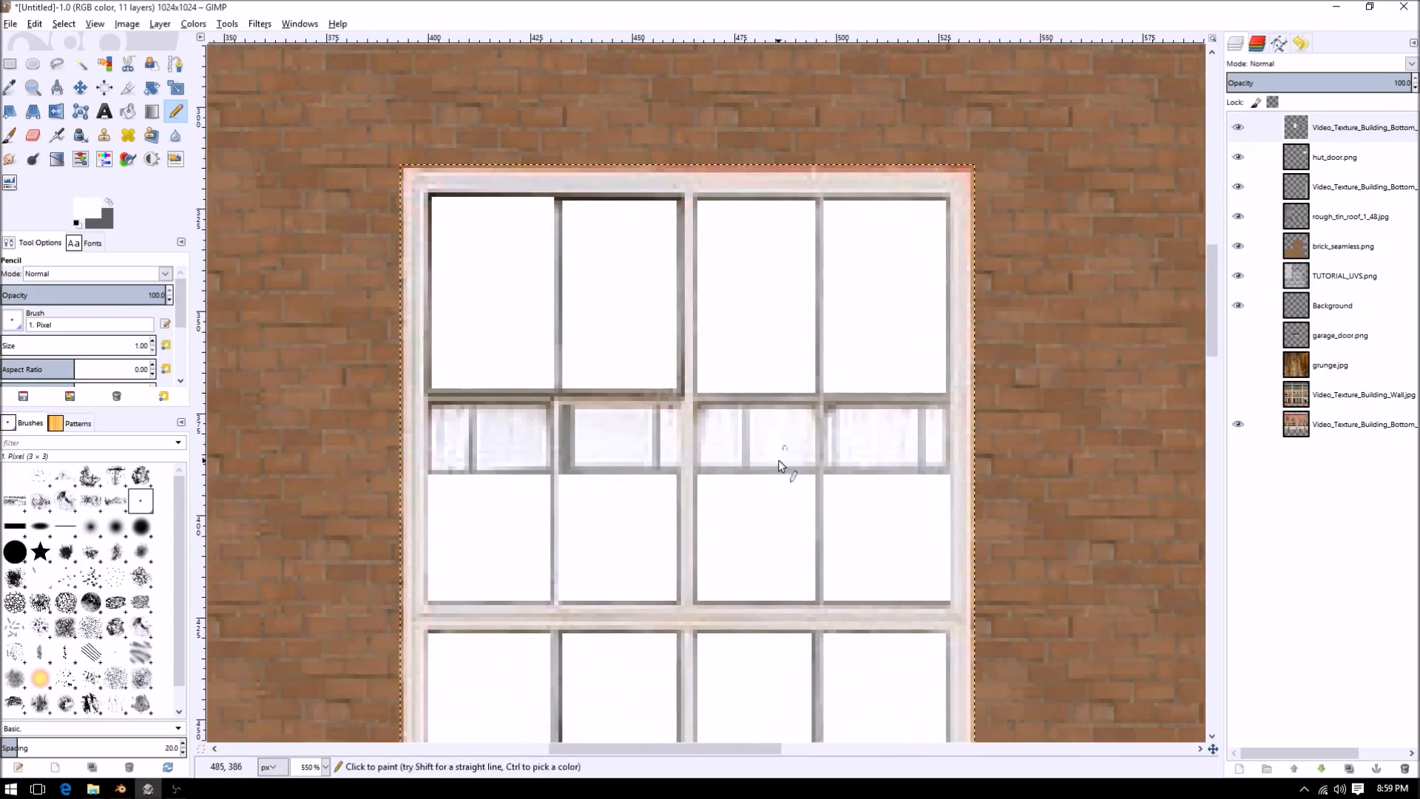
- Move the window layer into the larger UV rectangle above the brick wall
ctrl+scroll(784, 449, down, 1)
ctrl+scroll(624, 435, up, 2)
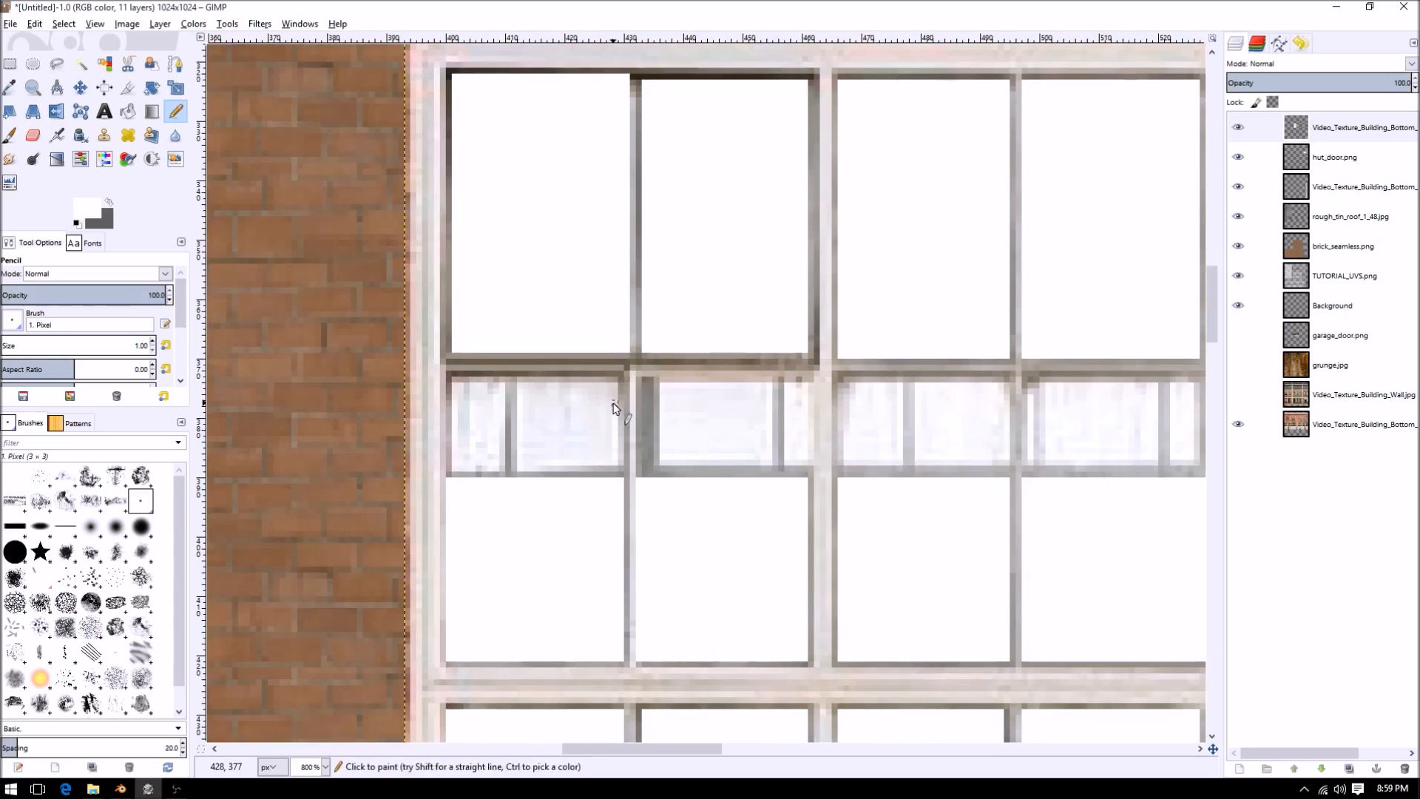
ctrl+scroll(617, 405, down, 2)
ctrl+scroll(779, 521, down, 2)
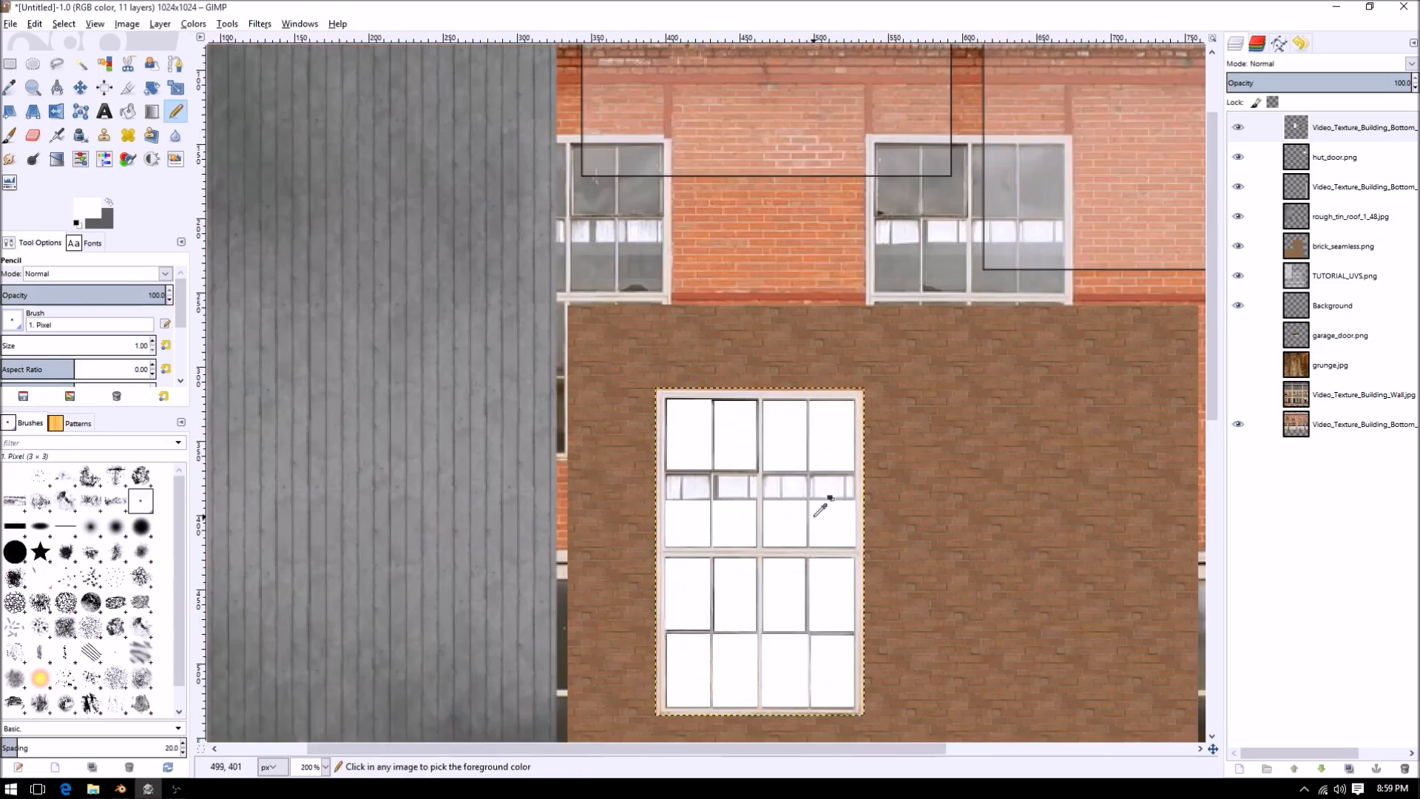
ctrl+scroll(794, 525, down, 2)
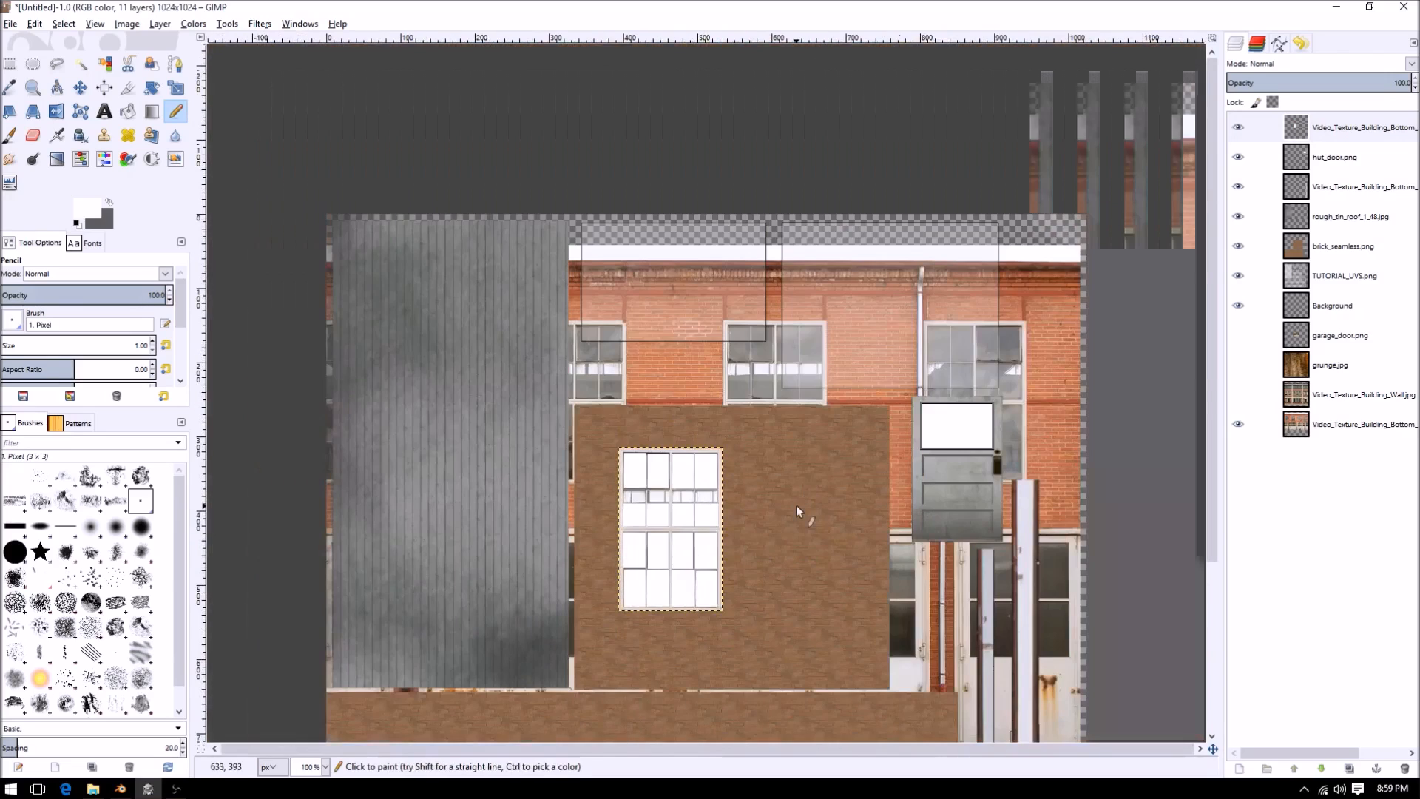
key(m)
mouse_move(651, 544)
mouse_down()
mouse_move(659, 507)
mouse_move(812, 319)
mouse_up()
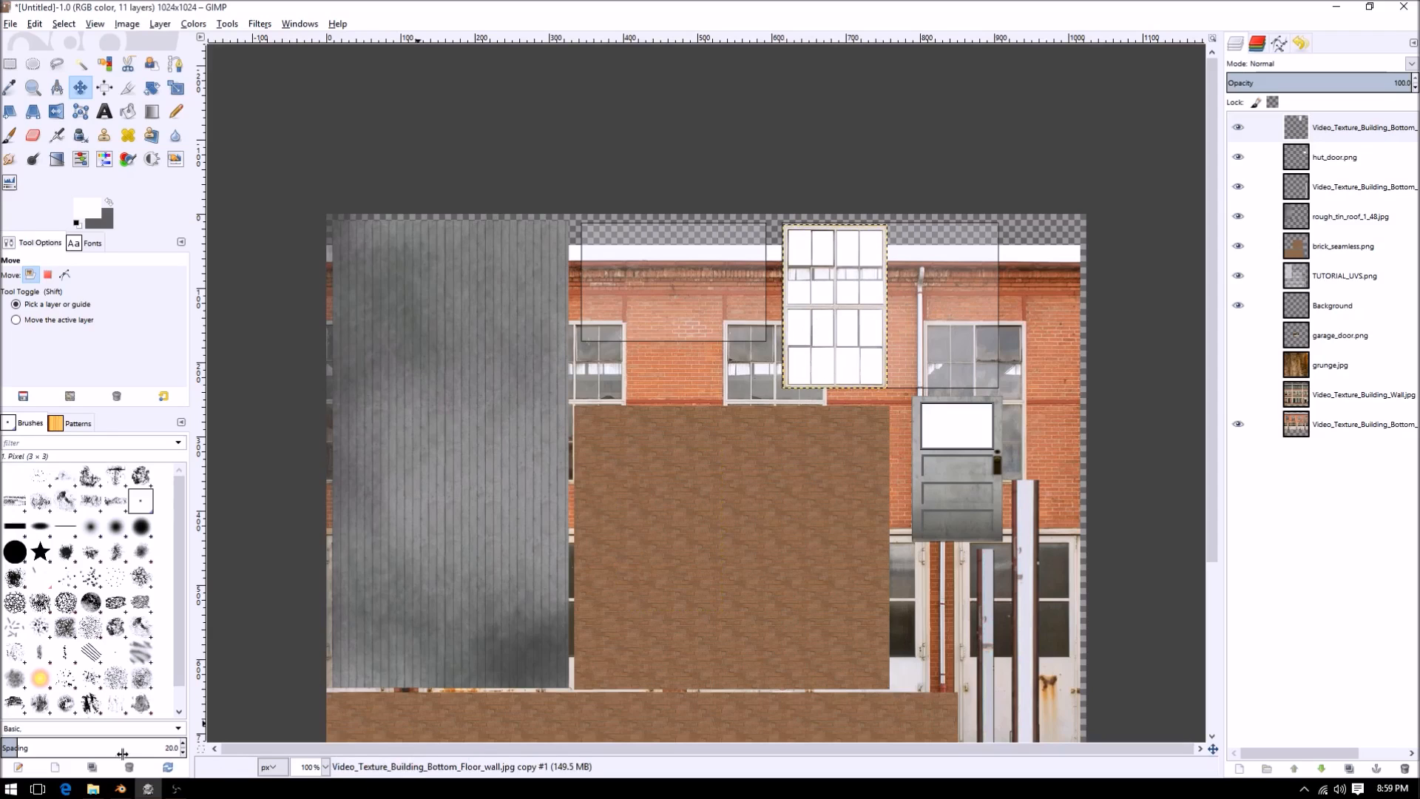
- Switch to Blender, select the large ground-level face and the window face to check their UV rectangles, and return to GIMP
click(120, 789)
right_click(428, 571)
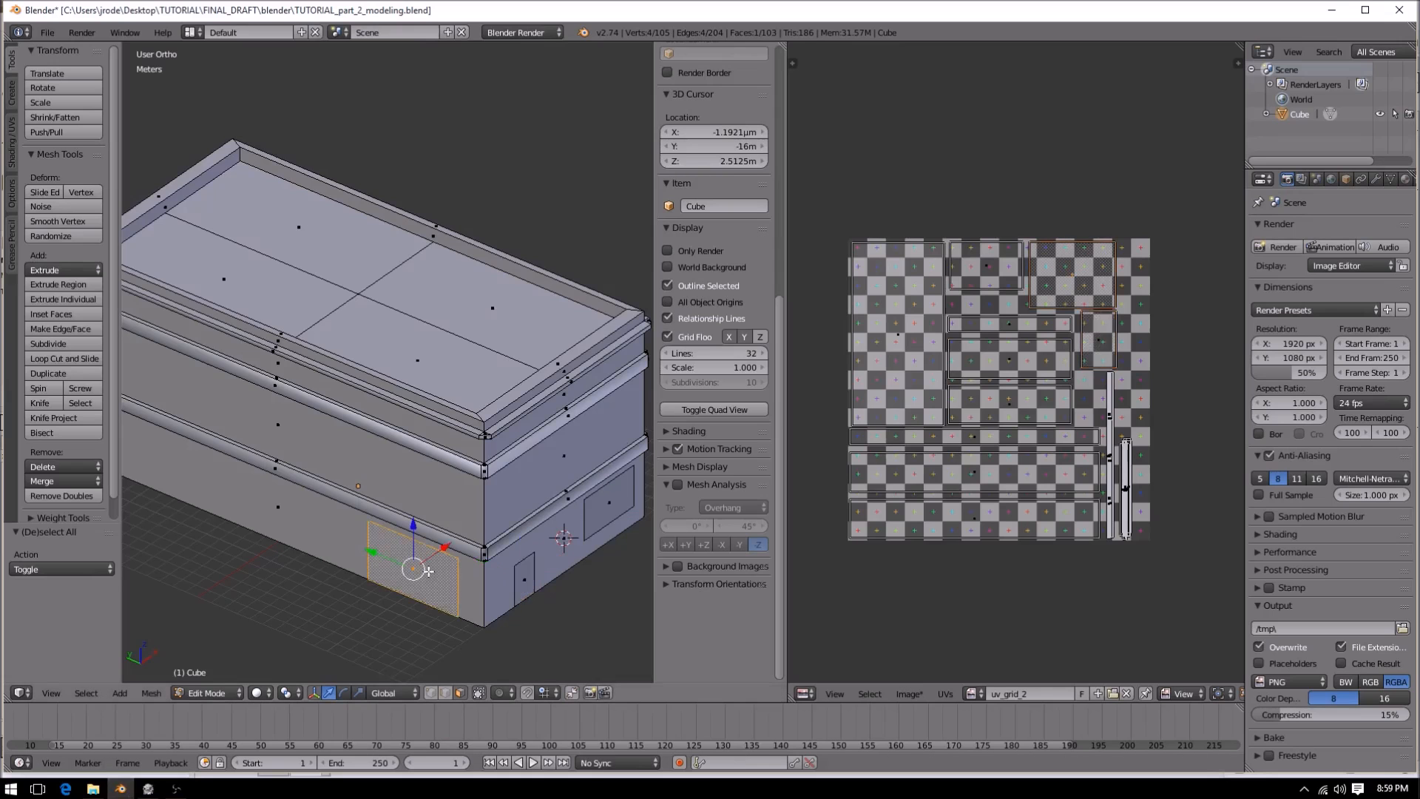
key(ctrl+z)
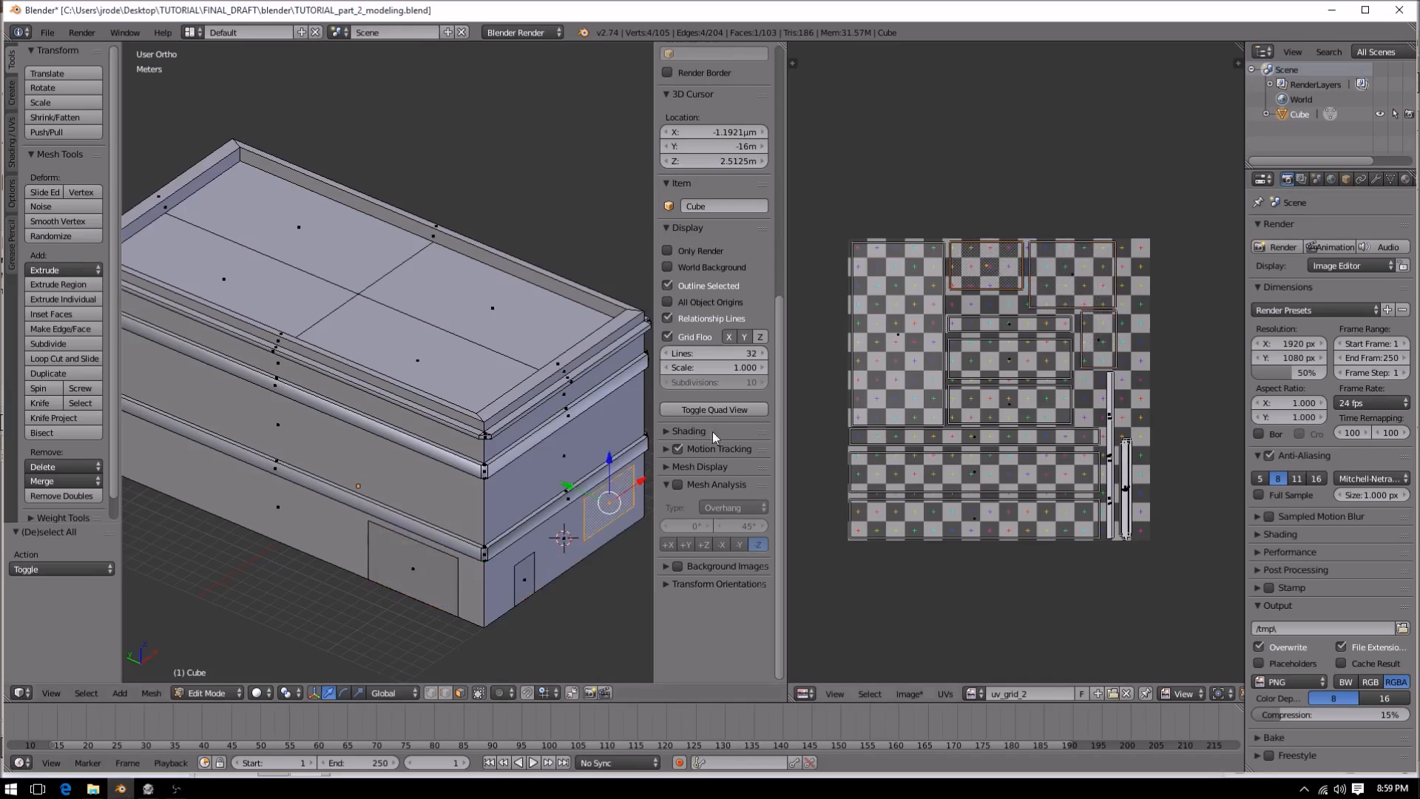
click(157, 791)
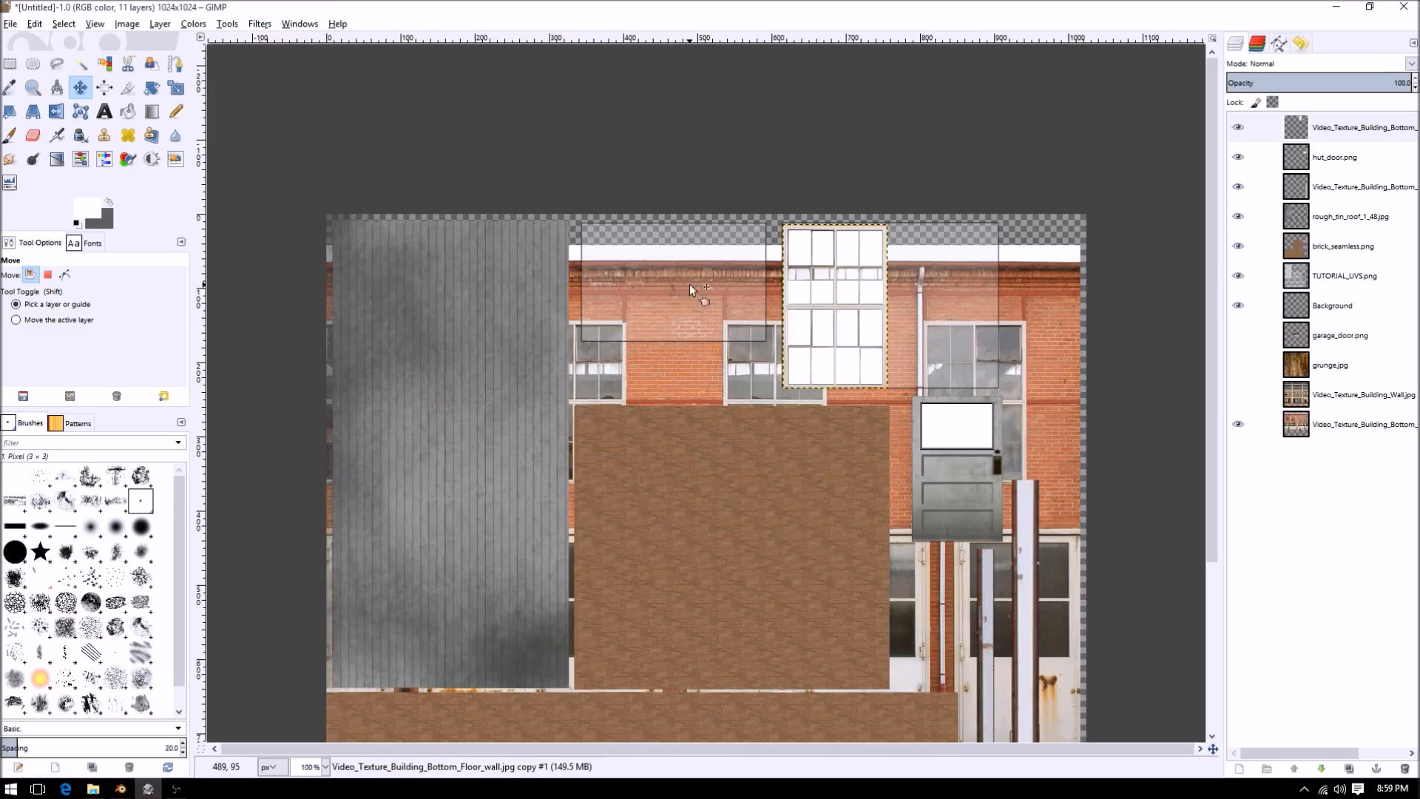
- Move the window layer into the smaller UV rectangle beside the metal roof and scale it down to the rectangle's height
right_click(689, 285)
click(805, 278)
drag(826, 310, 625, 304)
key(shift+s)
click(691, 392)
drag(690, 392, 665, 351)
click(1013, 250)
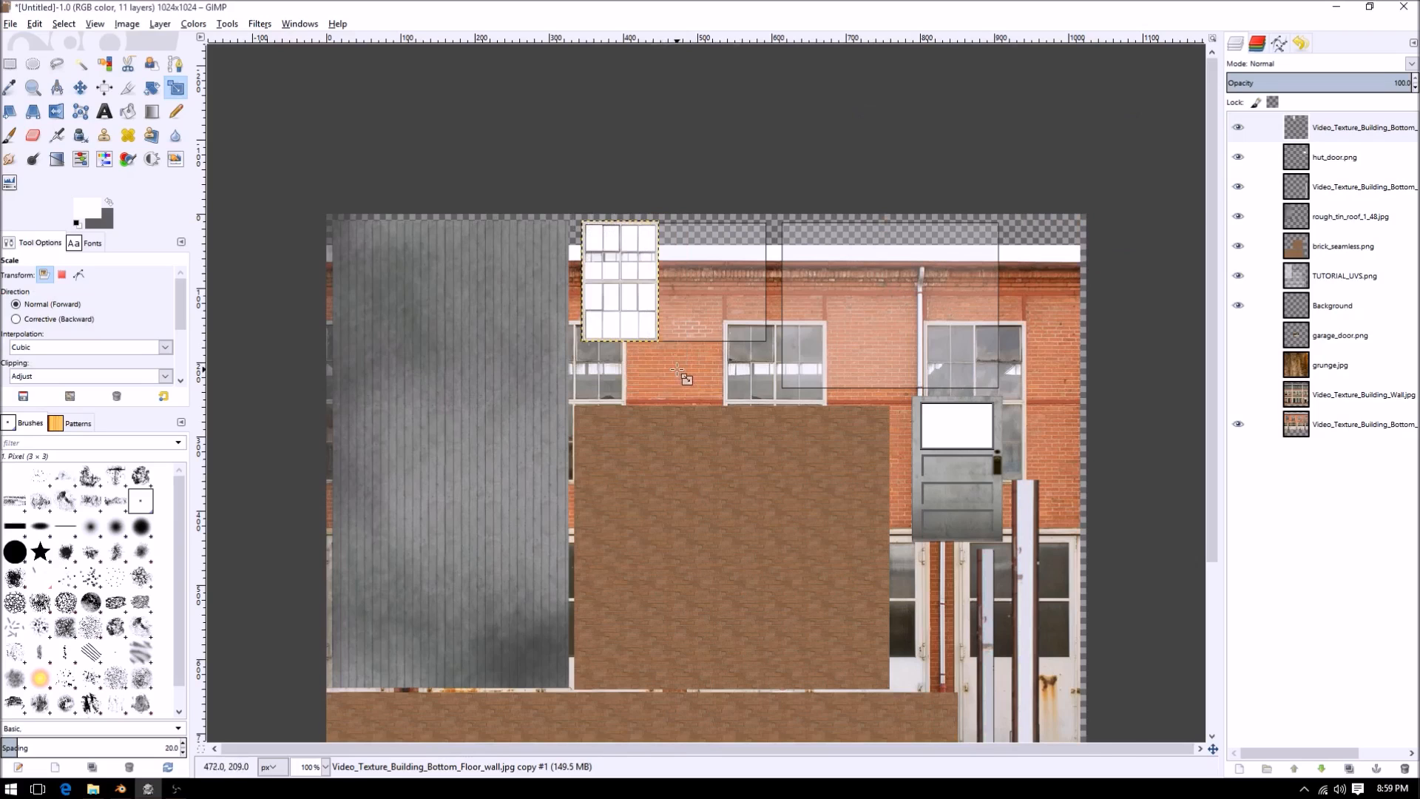
- Duplicate the window layer twice and line the copies up side by side across the smaller UV rectangle
ctrl+scroll(677, 370, up, 2)
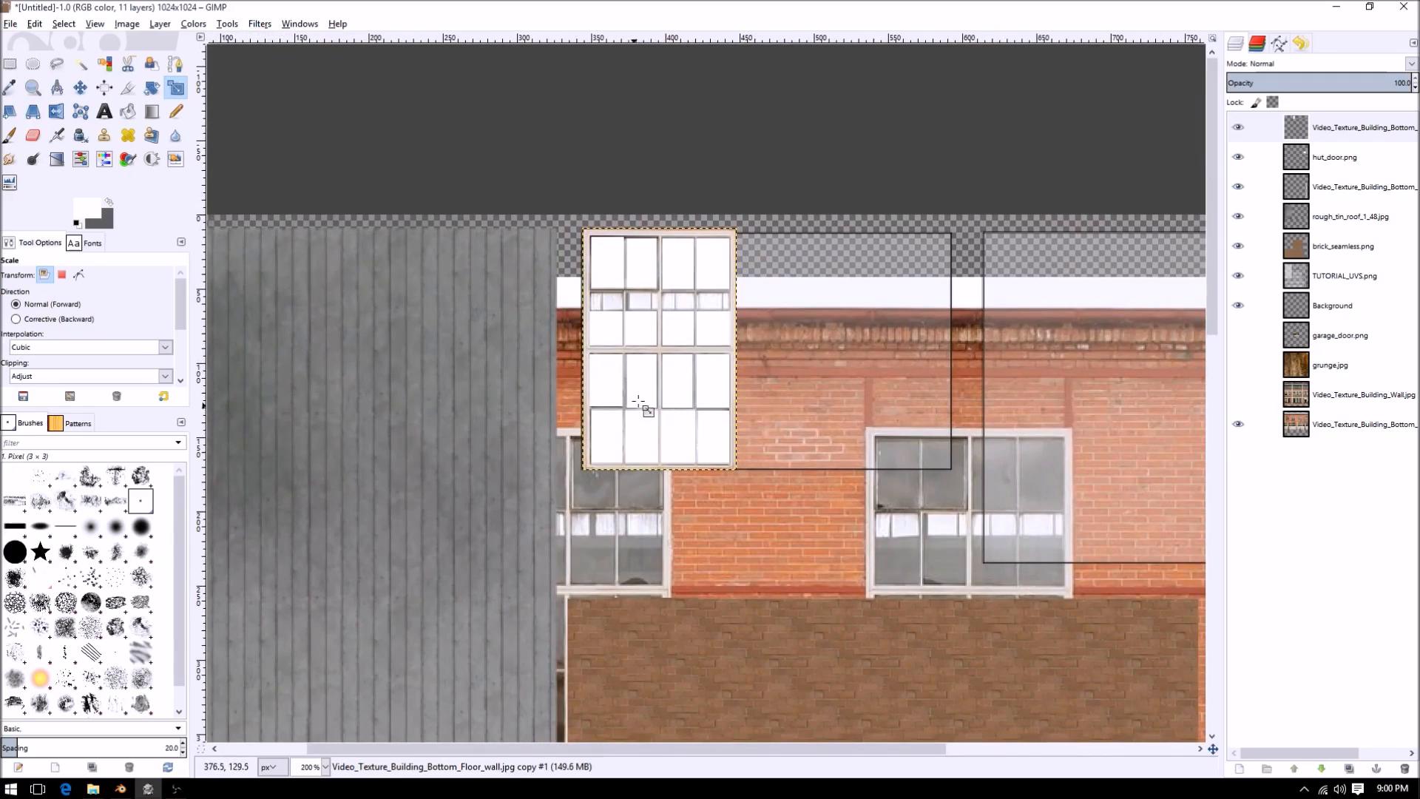
key(ctrl+shift+d)
key(m)
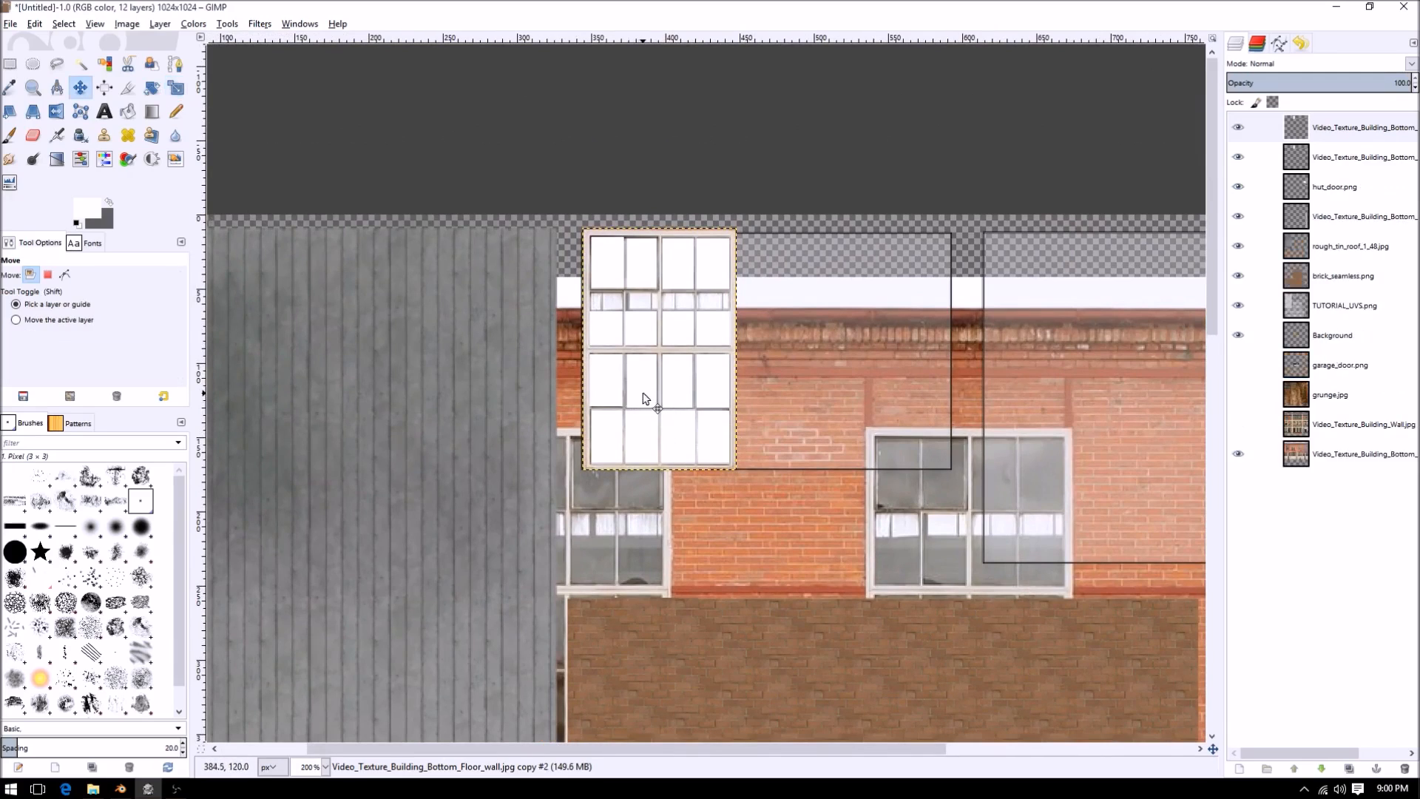
drag(644, 397, 943, 442)
key(ctrl+shift+d)
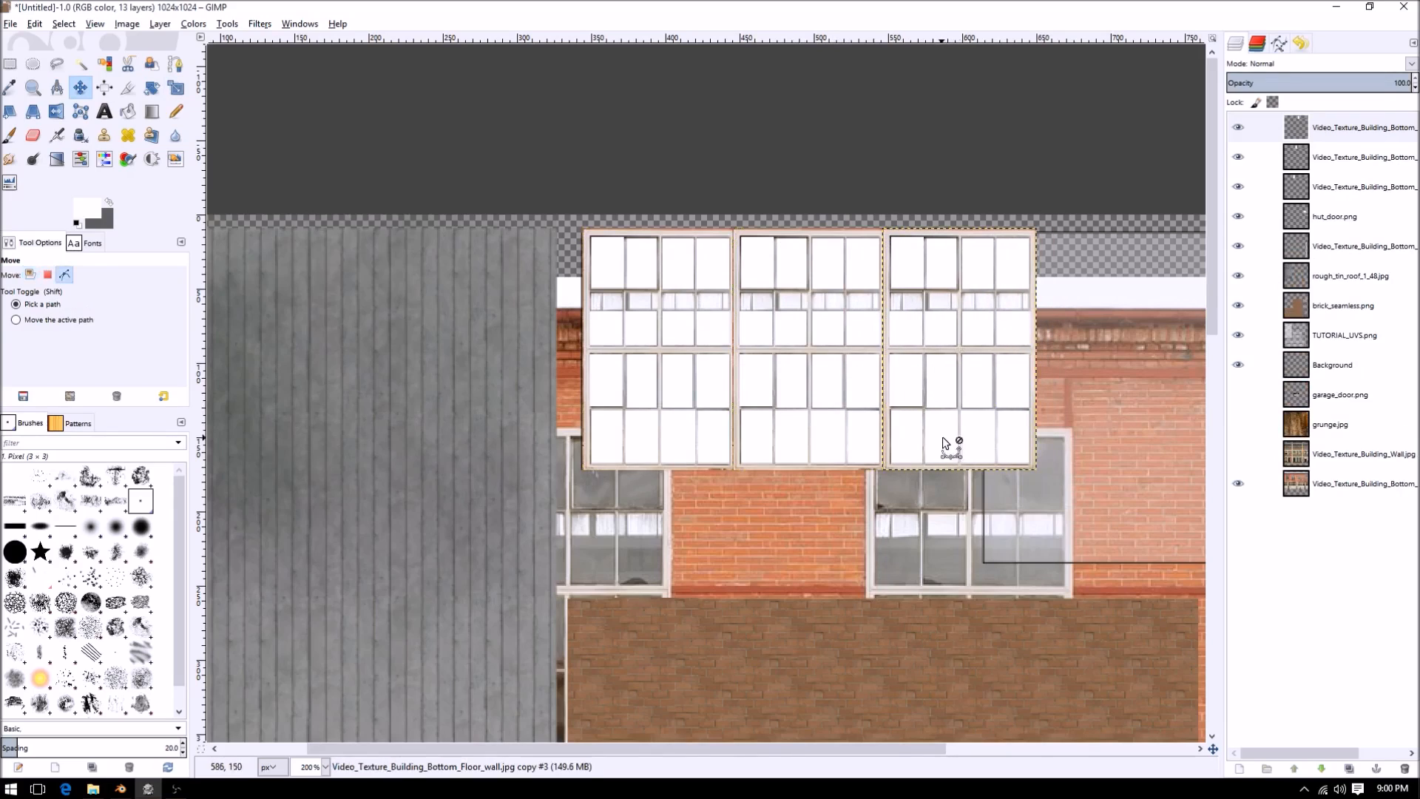
- Reduce the third window layer's opacity to 50, delete the part beyond the UV rectangle's edge, and autocrop the layer
drag(1361, 84, 1324, 80)
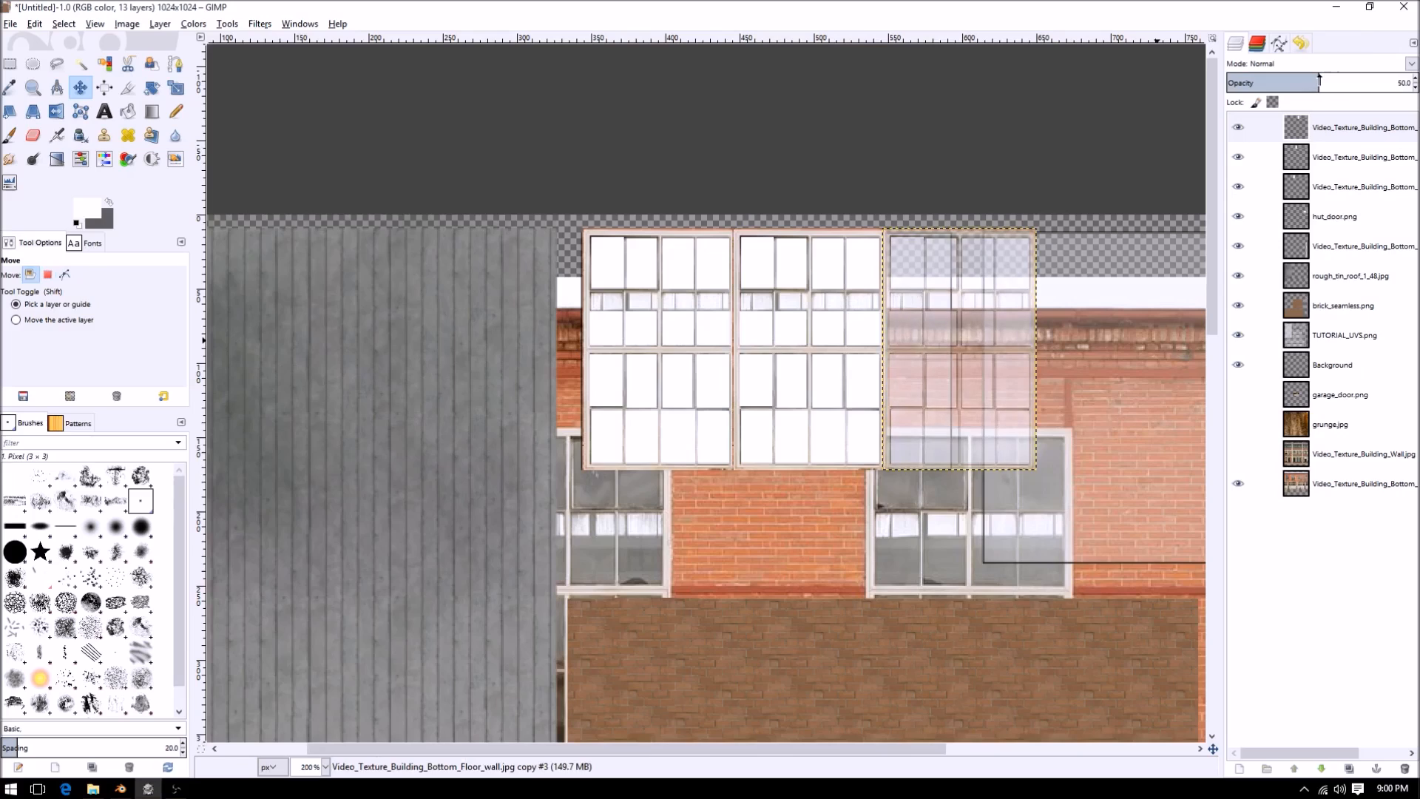
key(r)
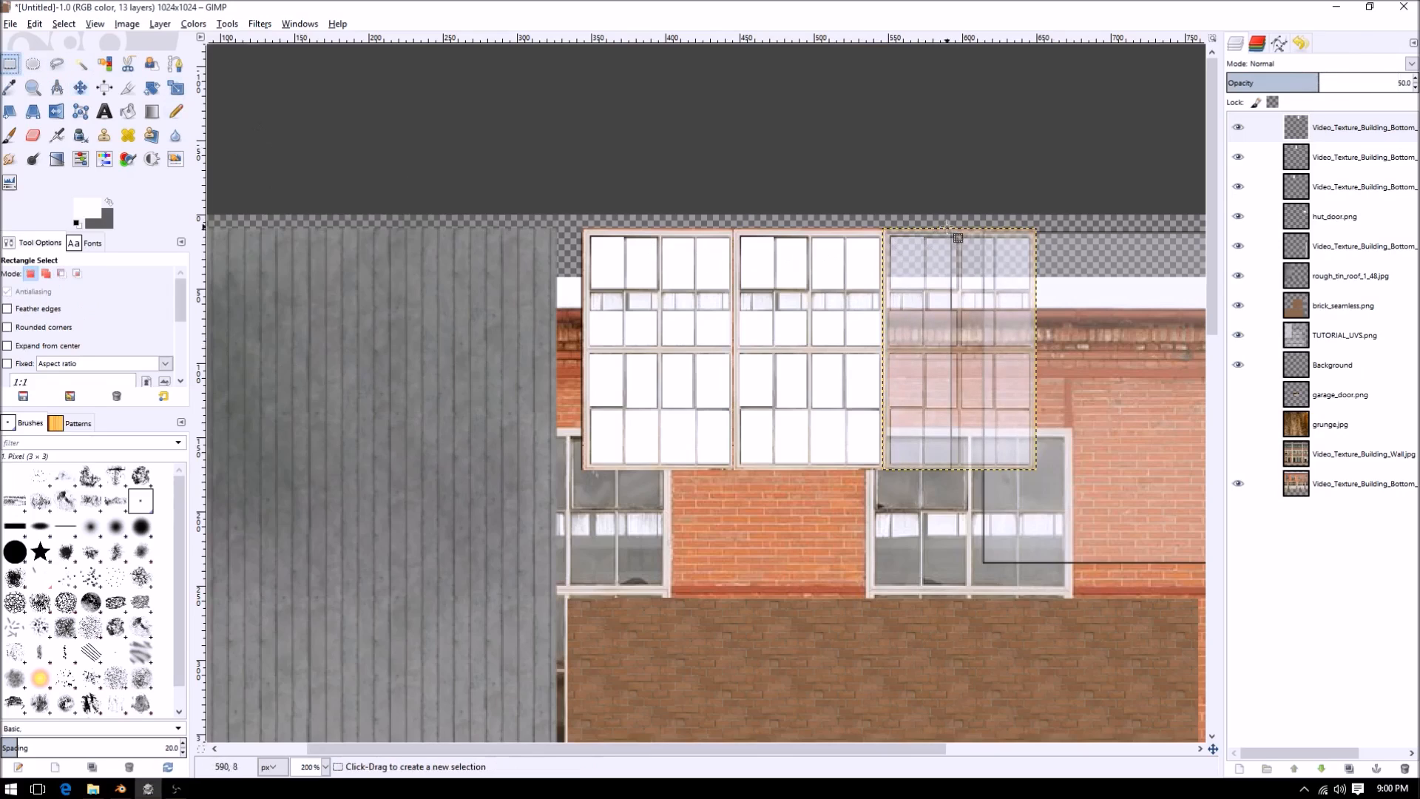
mouse_move(960, 222)
mouse_down()
mouse_move(991, 340)
mouse_move(1087, 566)
mouse_up()
key(Delete)
key(ctrl+shift+a)
click(159, 24)
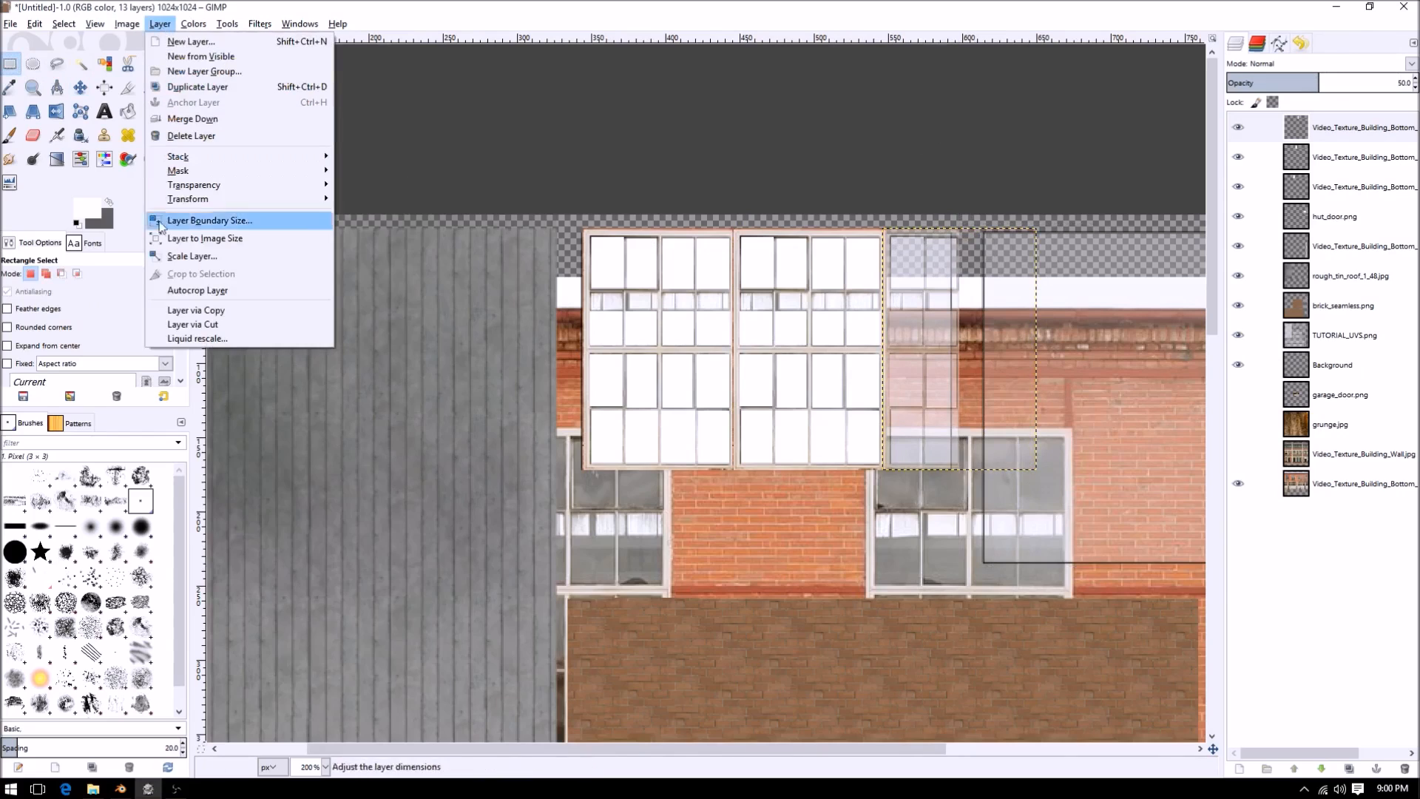
click(203, 295)
- Restore the third window layer's opacity to 100 and merge the three window layers into one
click(1324, 130)
right_click(1324, 131)
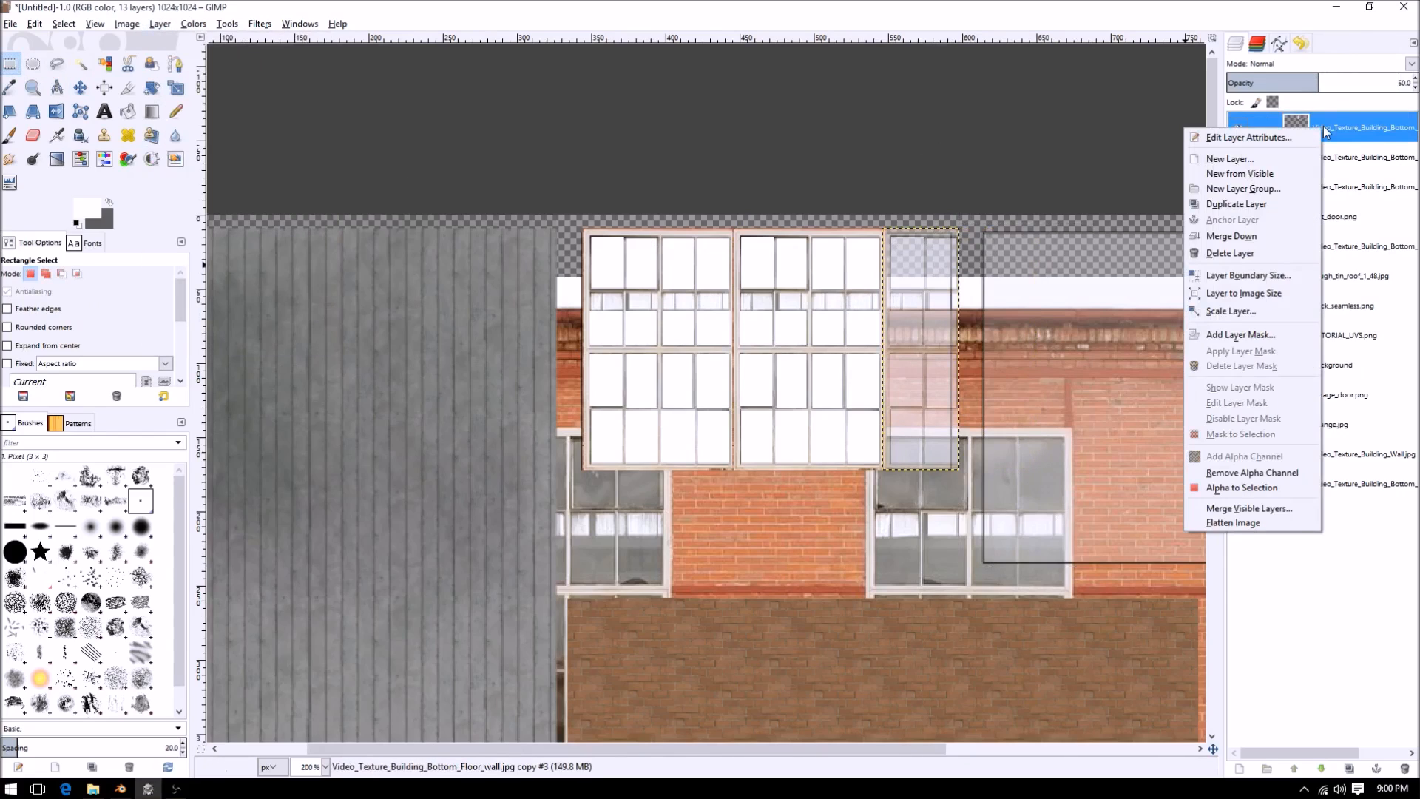
click(1232, 236)
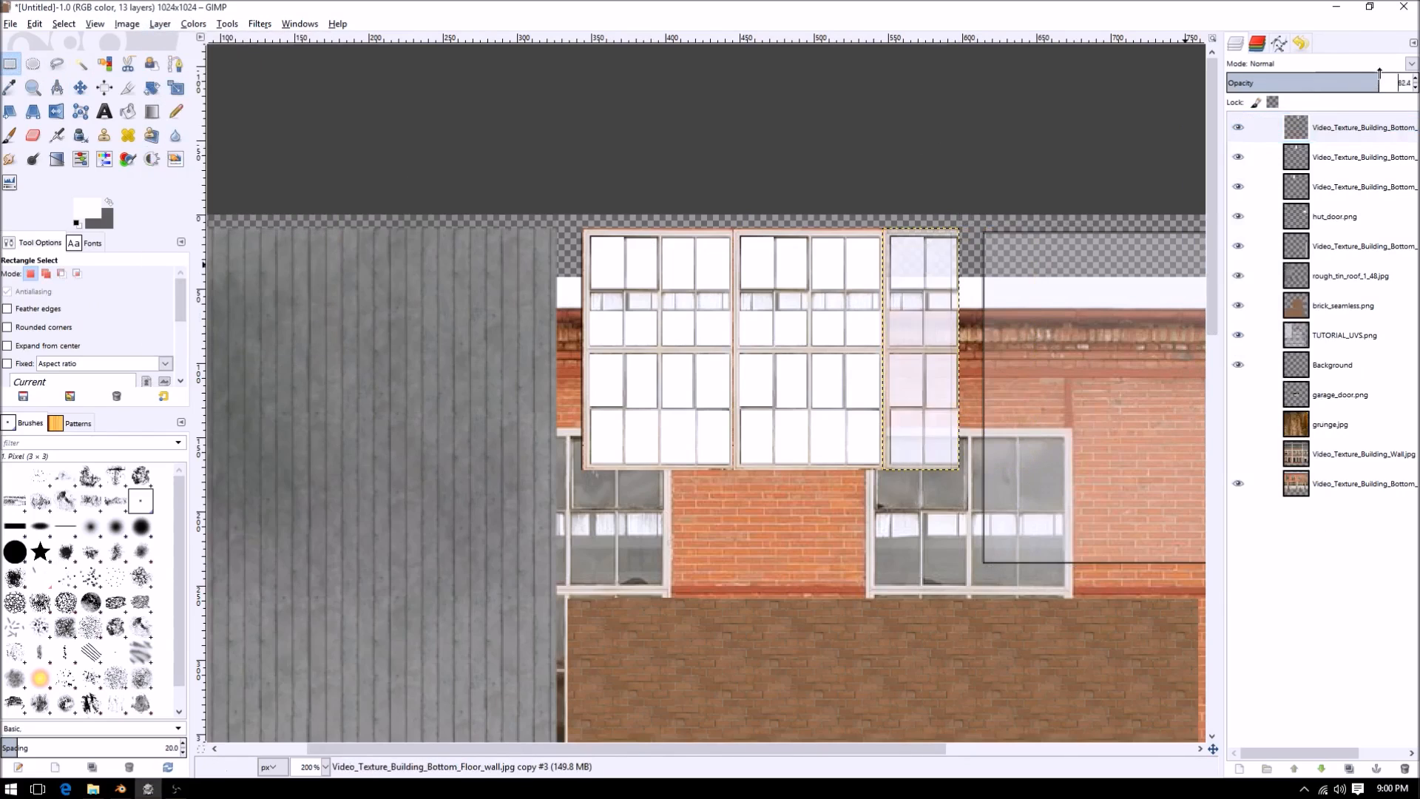
right_click(1346, 120)
key(w)
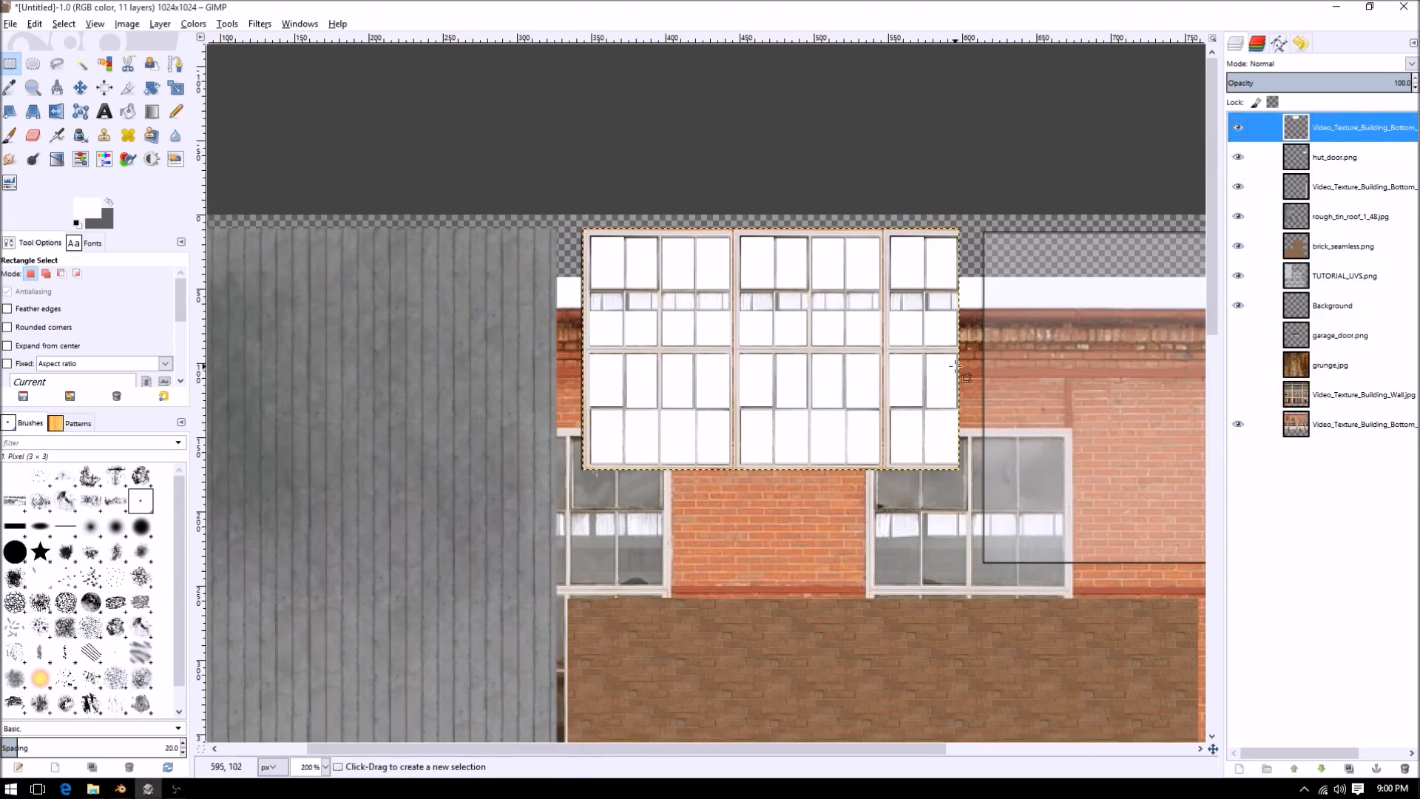
- Move the Video_Texture_Building_Bottom_Floor_wall.jpg layer to the top of the layer stack and keep it visible
ctrl+scroll(955, 364, down, 3)
click(1238, 423)
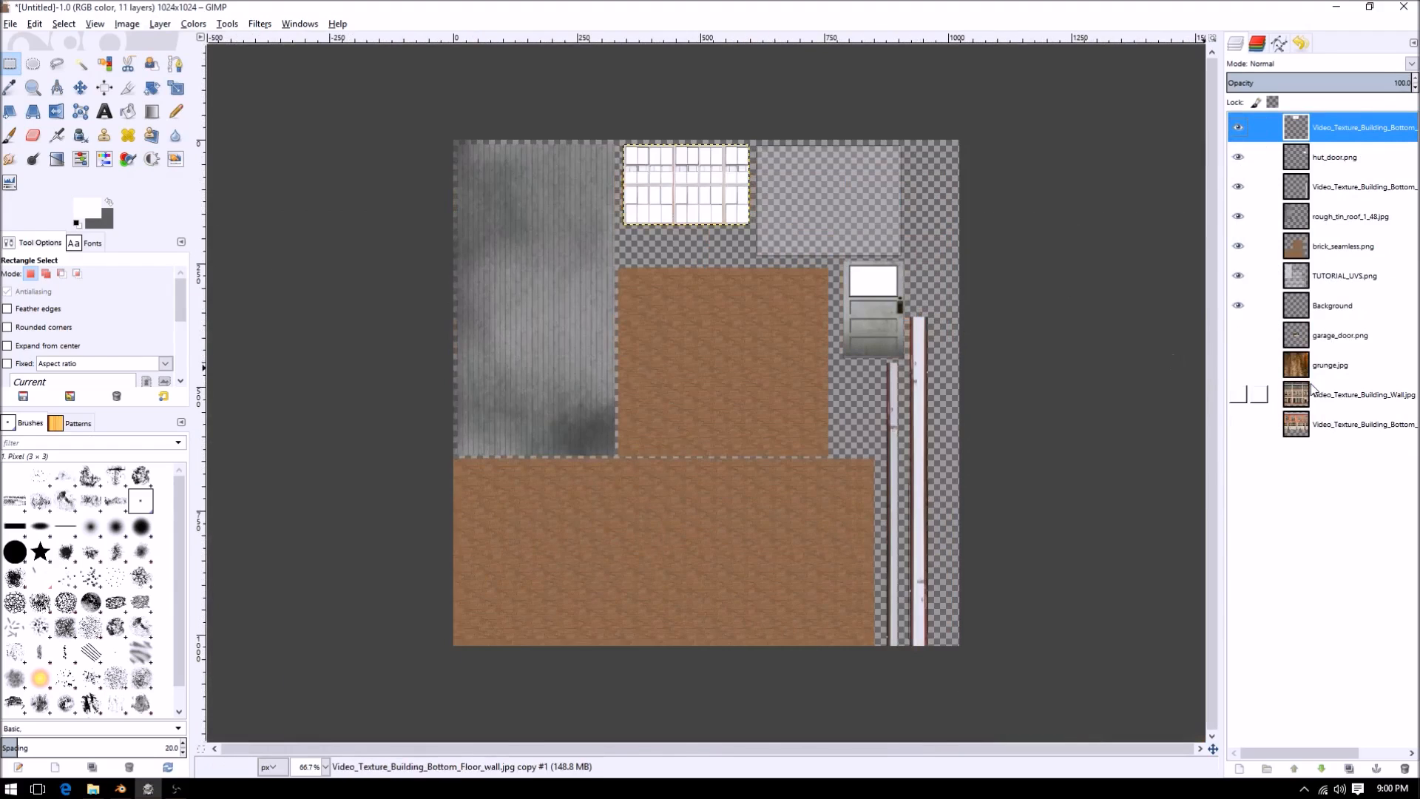
drag(1344, 423, 1346, 129)
click(1237, 127)
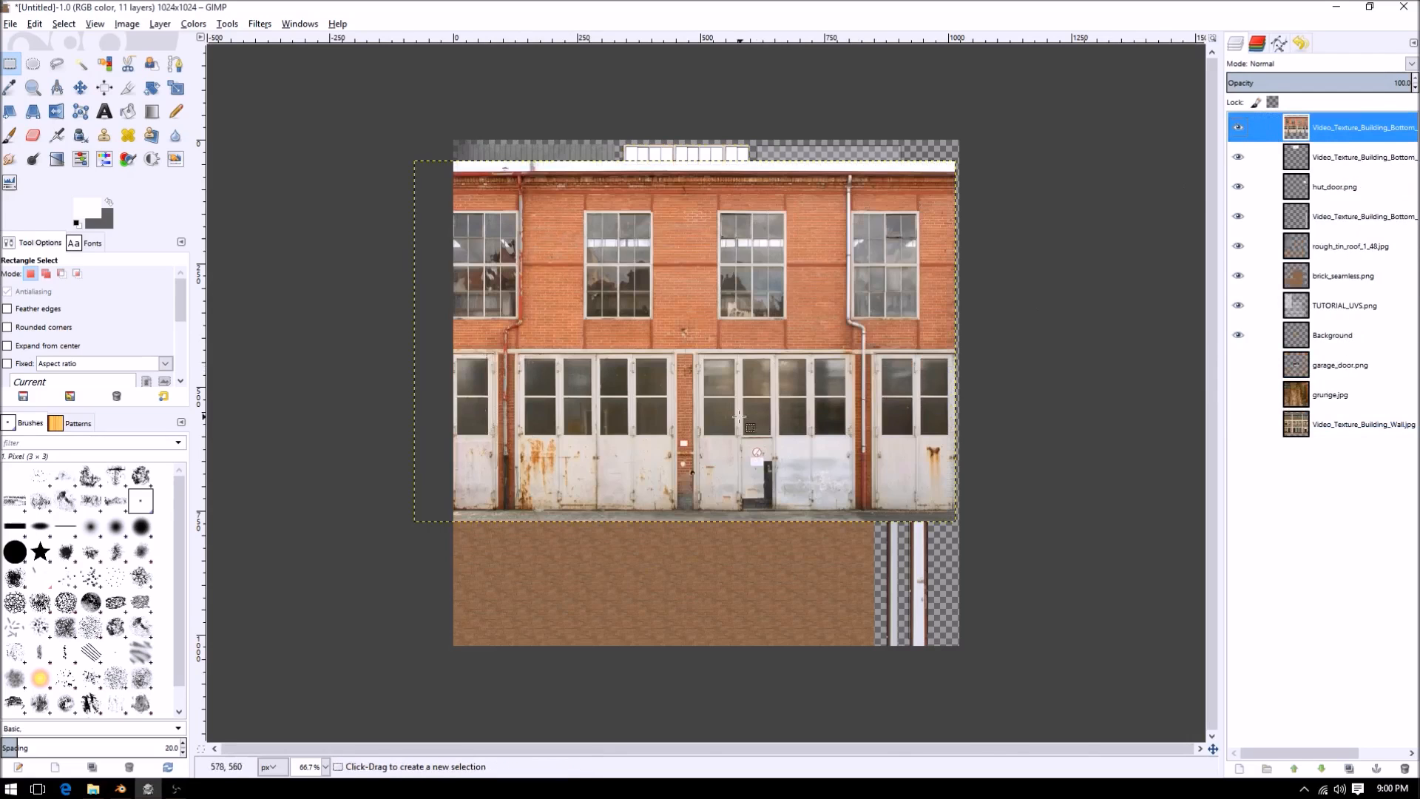
- Select the rust-stained four-panel garage door with its frame and delete everything around it in the photo
ctrl+scroll(960, 357, up, 4)
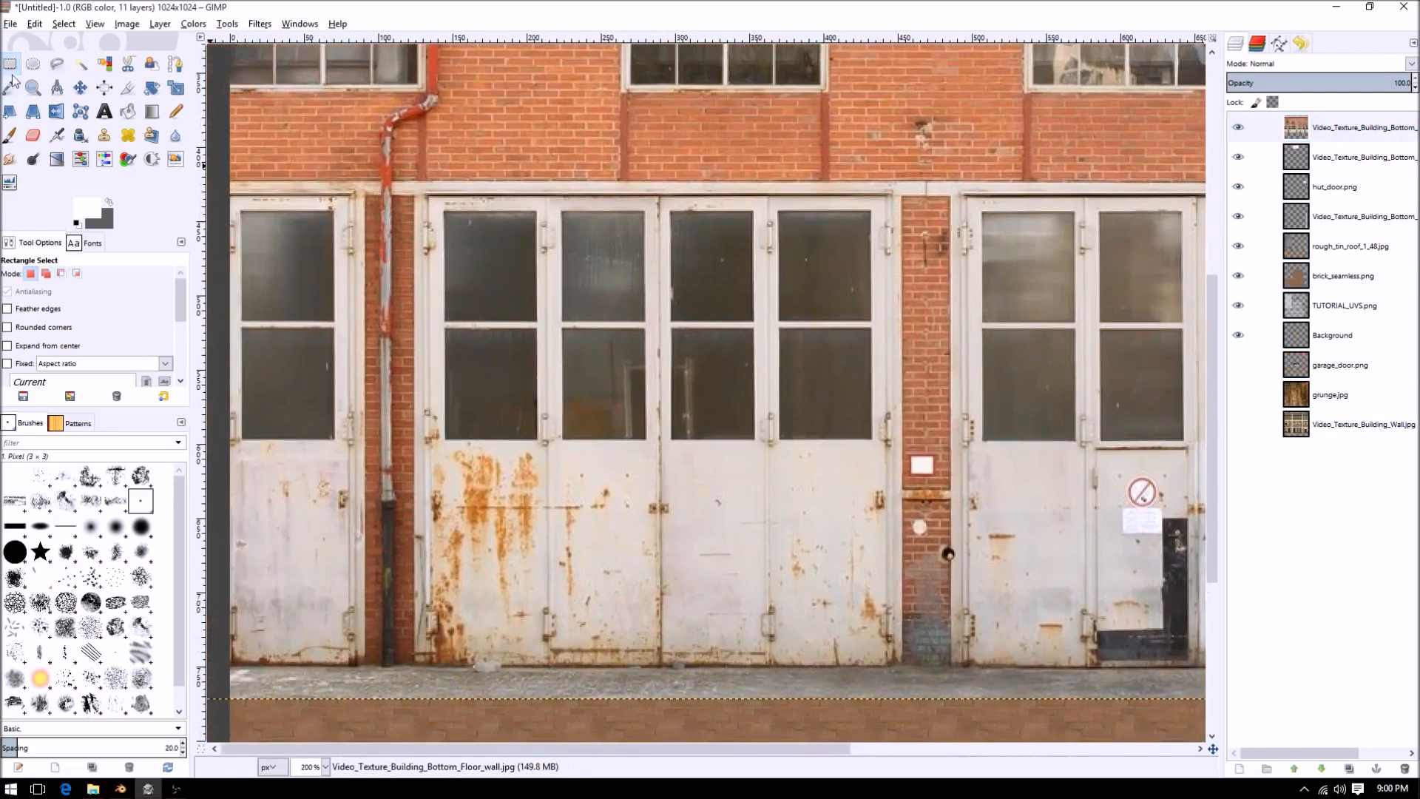
drag(414, 182, 900, 666)
key(ctrl+i)
key(Delete)
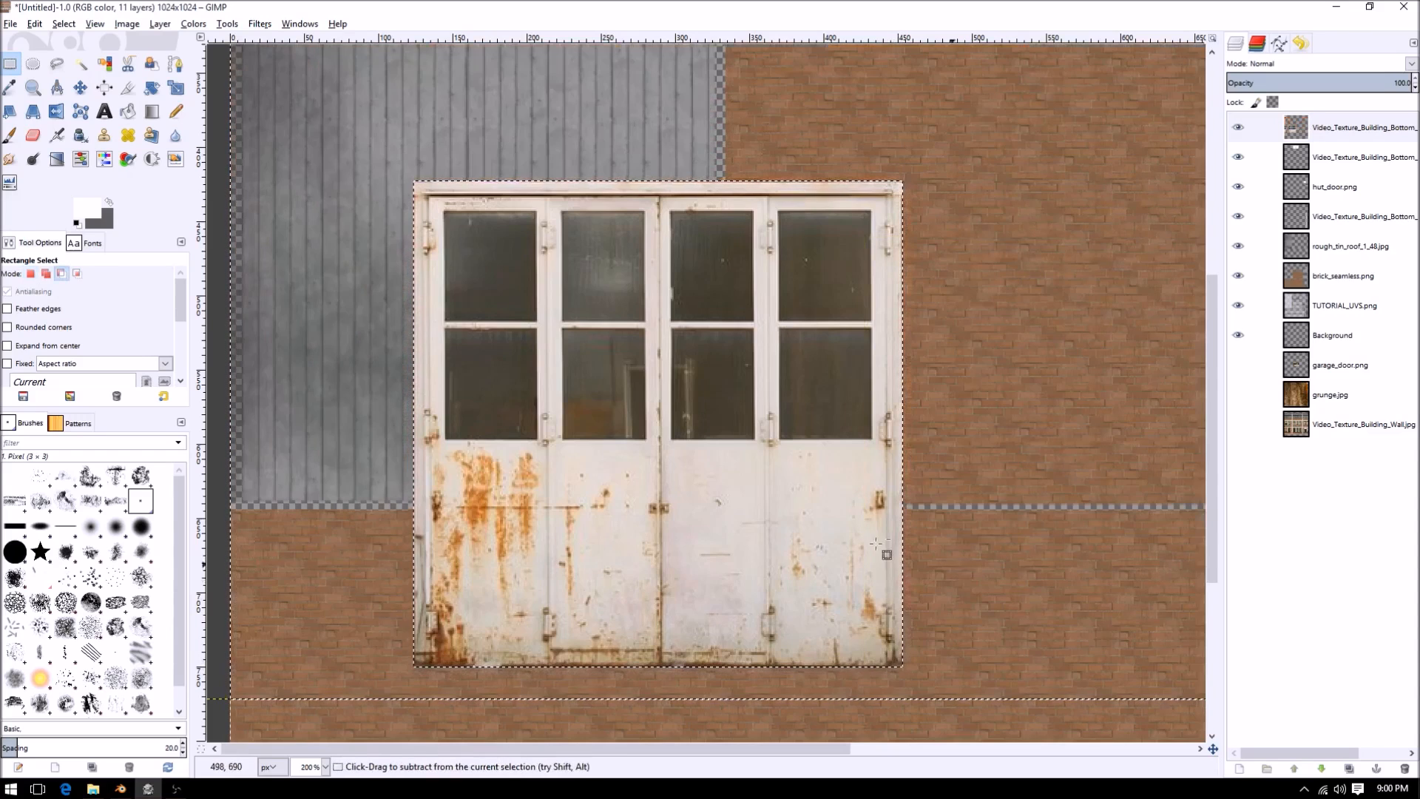
- Shift the photo layer onto the canvas to erase its leftover off-canvas strip, and autocrop it to the garage door
key(shift+2)
key(m)
drag(664, 457, 707, 460)
click(10, 63)
drag(516, 192, 601, 571)
key(Delete)
key(ctrl+shift+a)
click(159, 23)
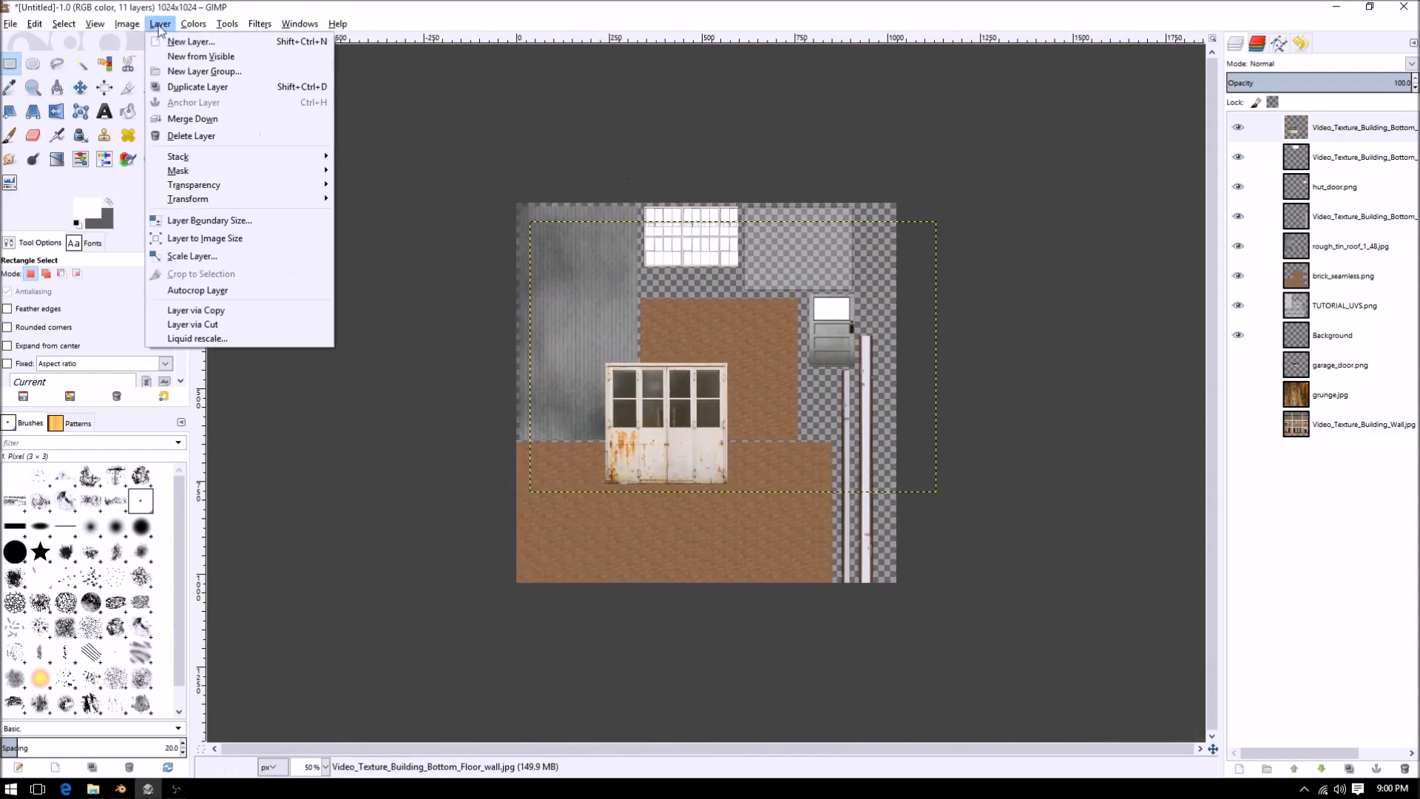
click(197, 290)
- Move the garage door layer onto the empty larger UV rectangle beside the window
ctrl+scroll(567, 479, up, 1)
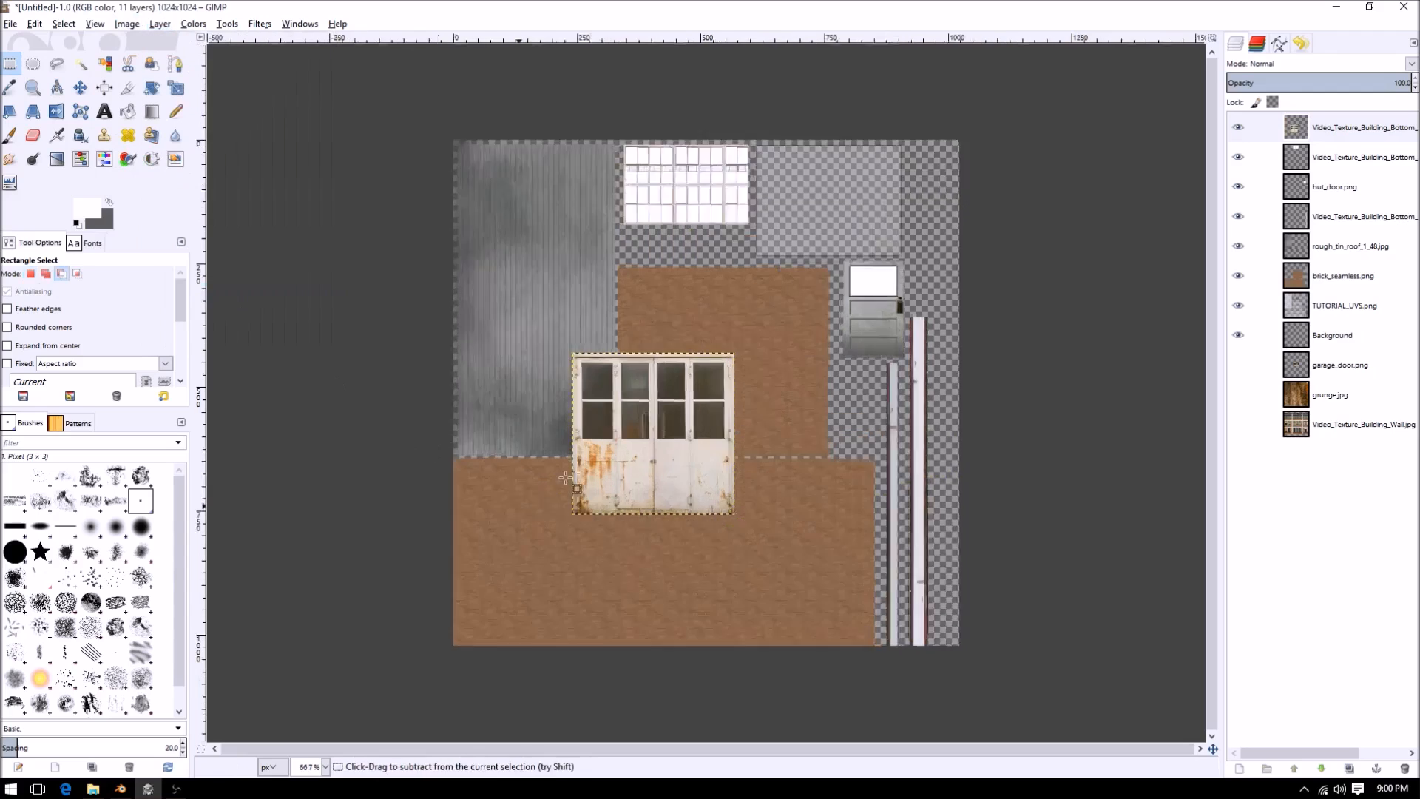
ctrl+scroll(668, 432, up, 1)
key(m)
drag(659, 447, 792, 318)
key(shift+t)
click(794, 321)
drag(918, 406, 866, 314)
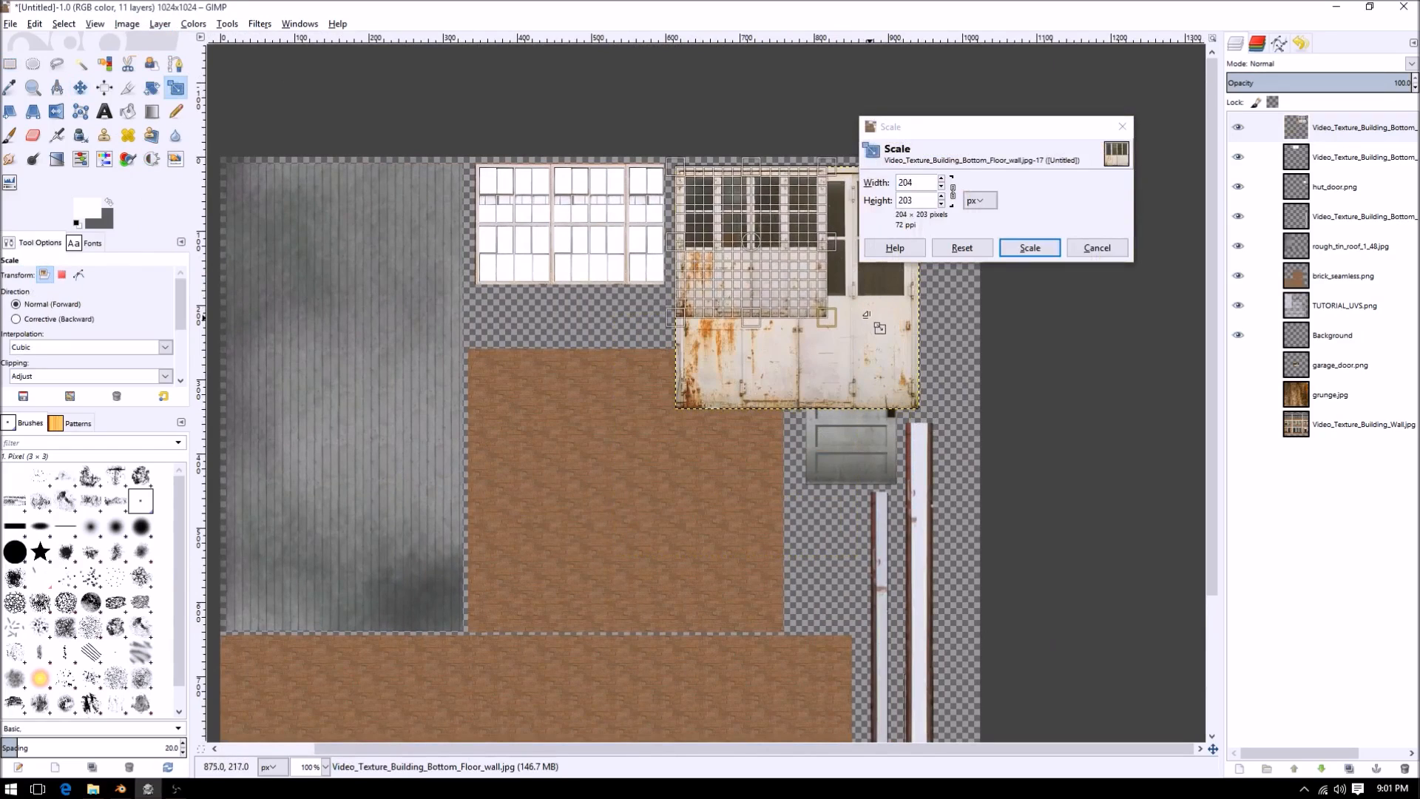
click(1077, 248)
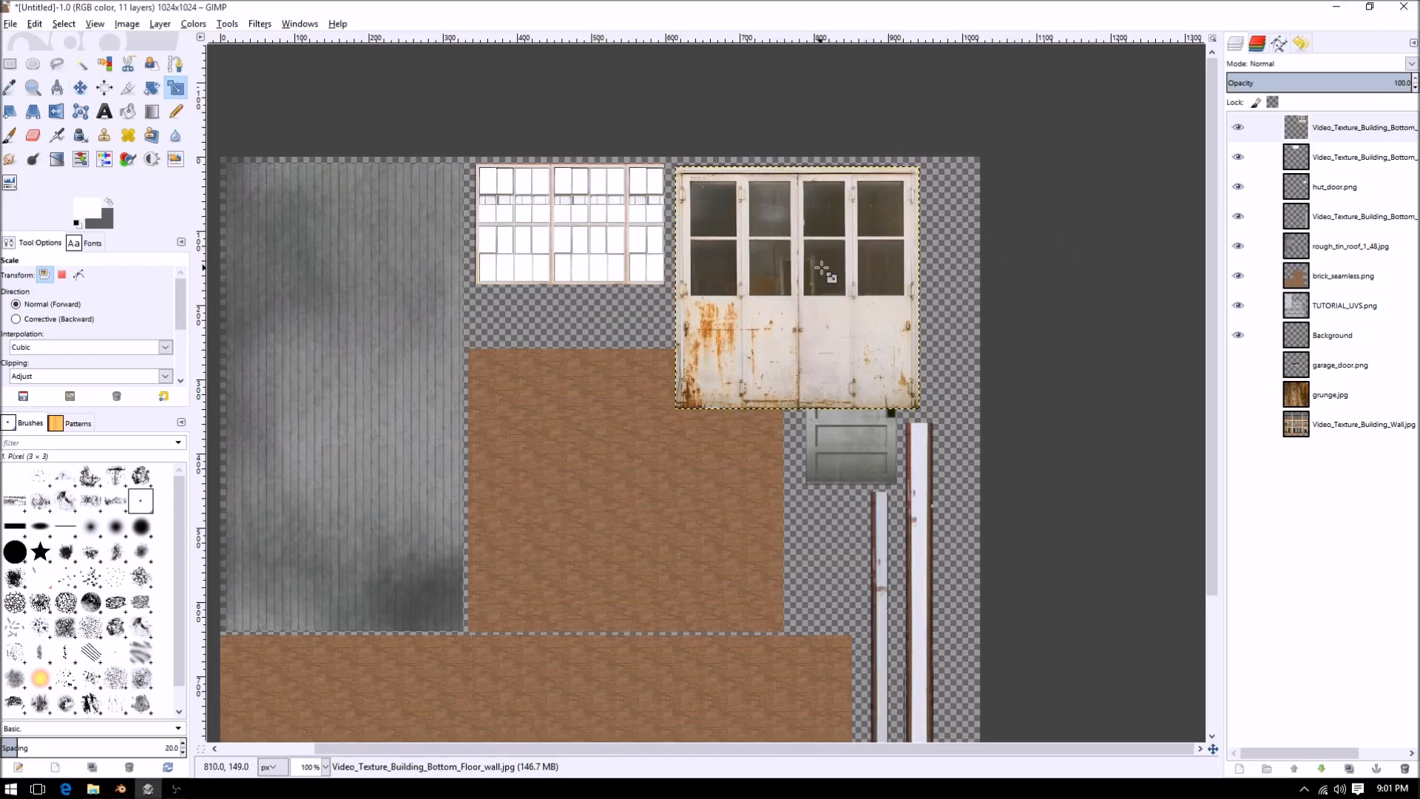
- Align the garage door layer with the larger UV rectangle's upper-left corner and scale it to about 229 x 228 px
key(m)
drag(811, 329, 798, 291)
key(shift+t)
click(770, 565)
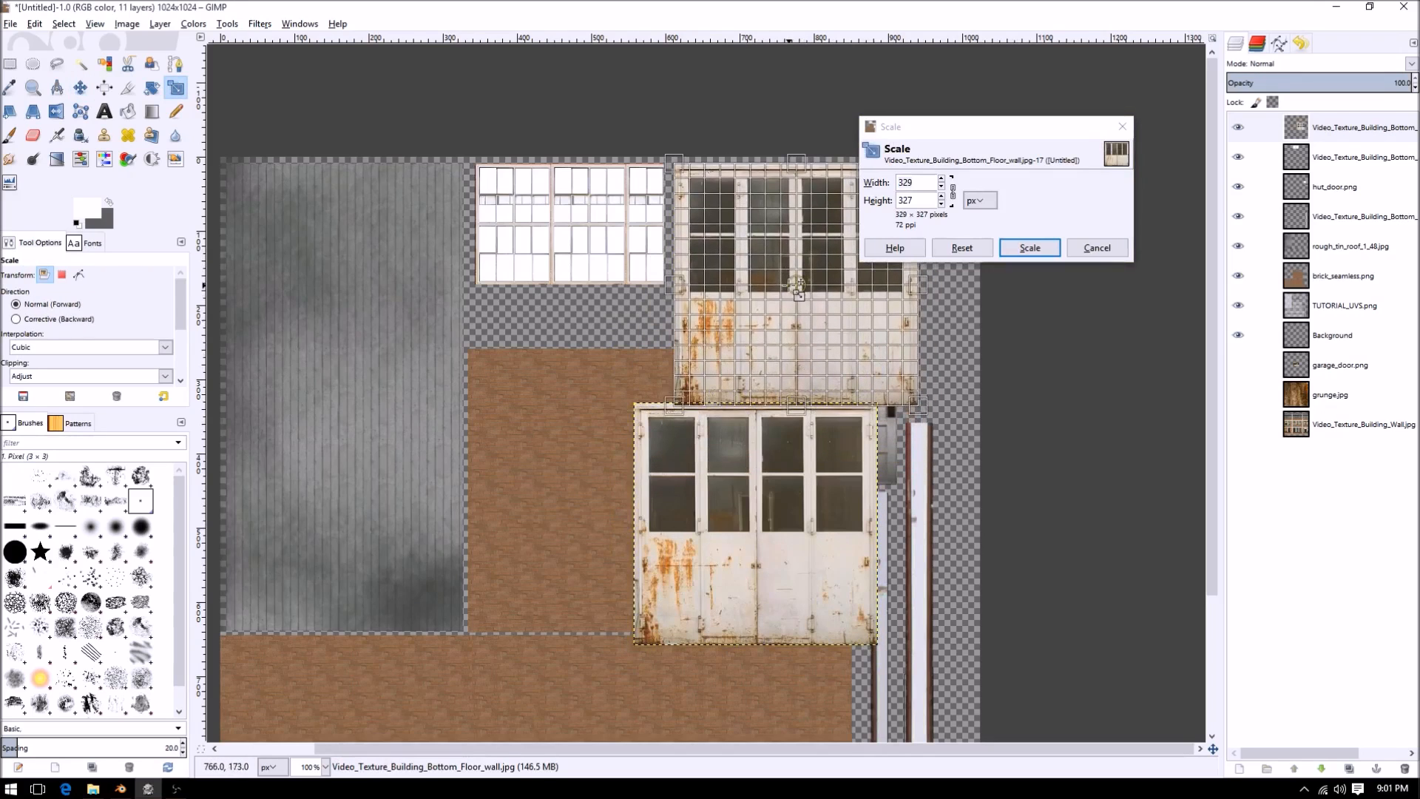
drag(930, 415, 894, 344)
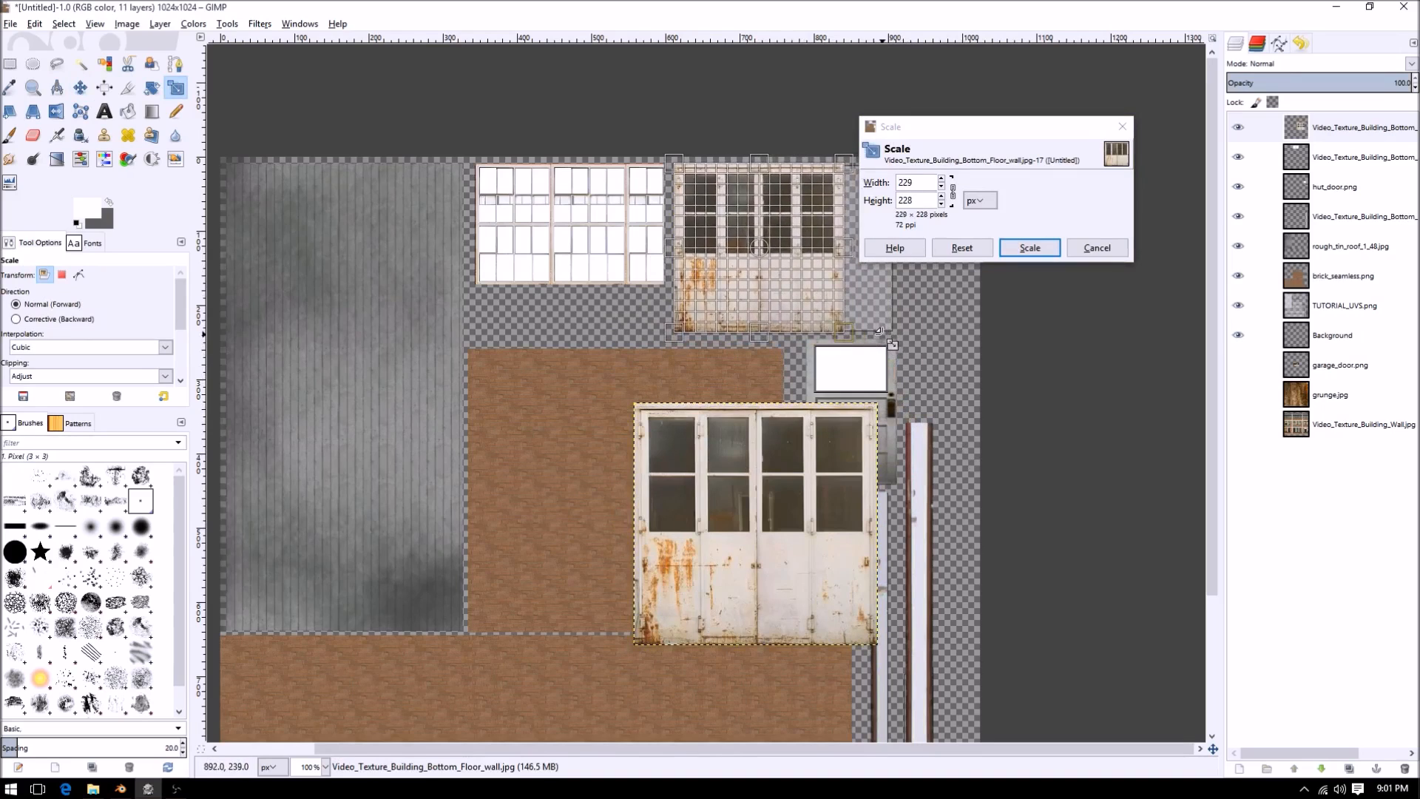
click(1029, 248)
- Duplicate the garage door layer and place the copy beside the original, overlapping at the frame
ctrl+scroll(823, 290, up, 1)
middle_drag(822, 291, 707, 453)
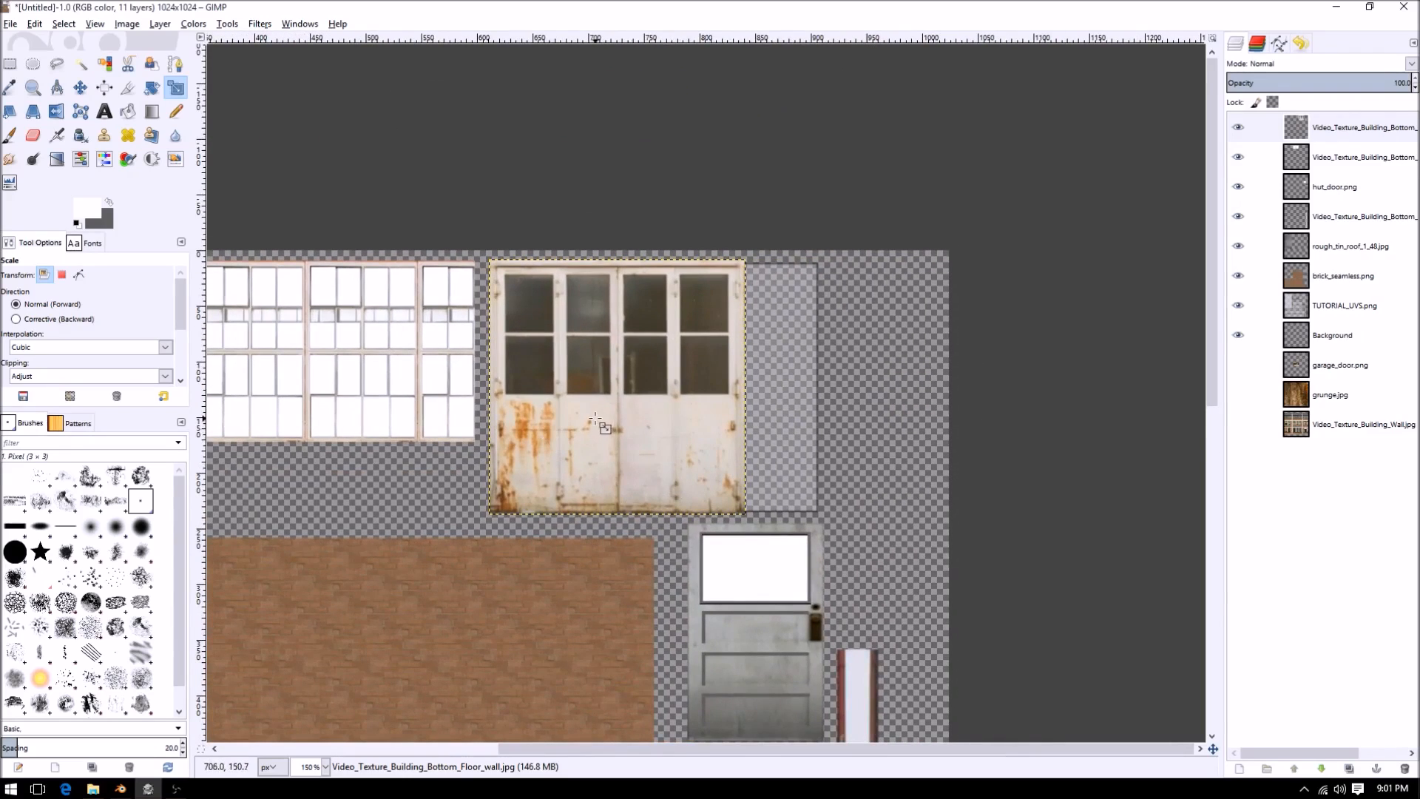
key(shift+ctrl+d)
key(m)
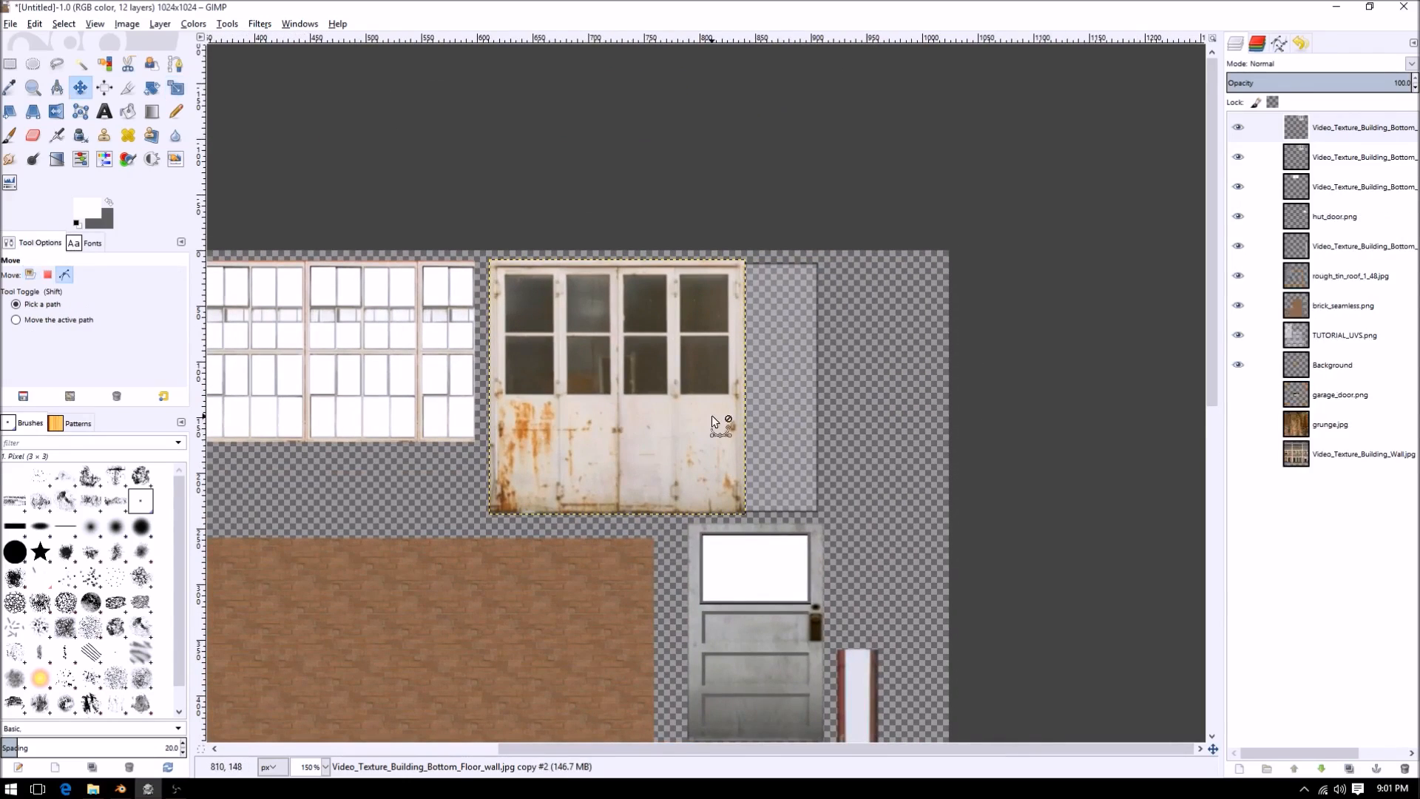
drag(607, 429, 847, 453)
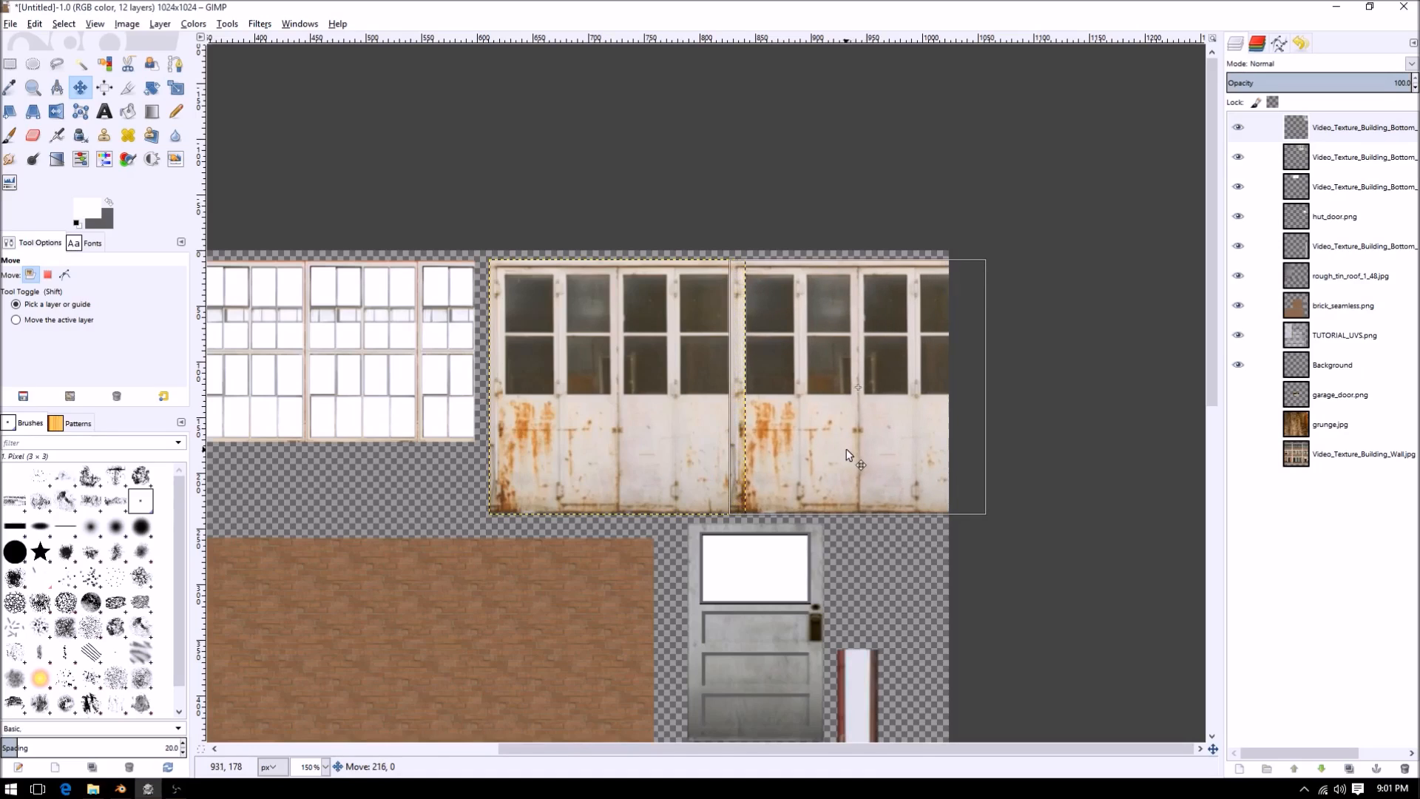
drag(849, 454, 848, 455)
- Lower the garage door copy's opacity to about 40 and fine-tune its overlap with the original's frame
click(1341, 83)
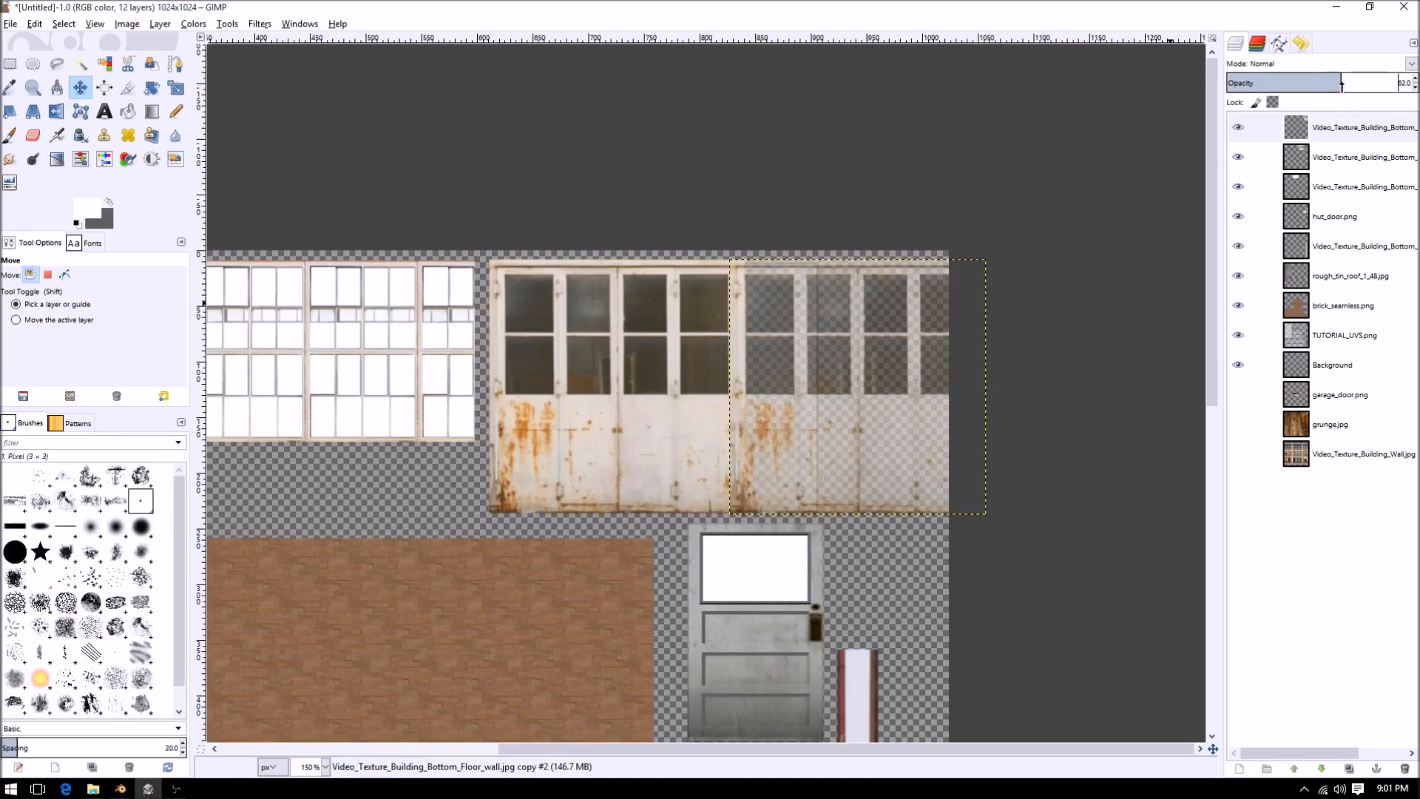
drag(916, 368, 944, 366)
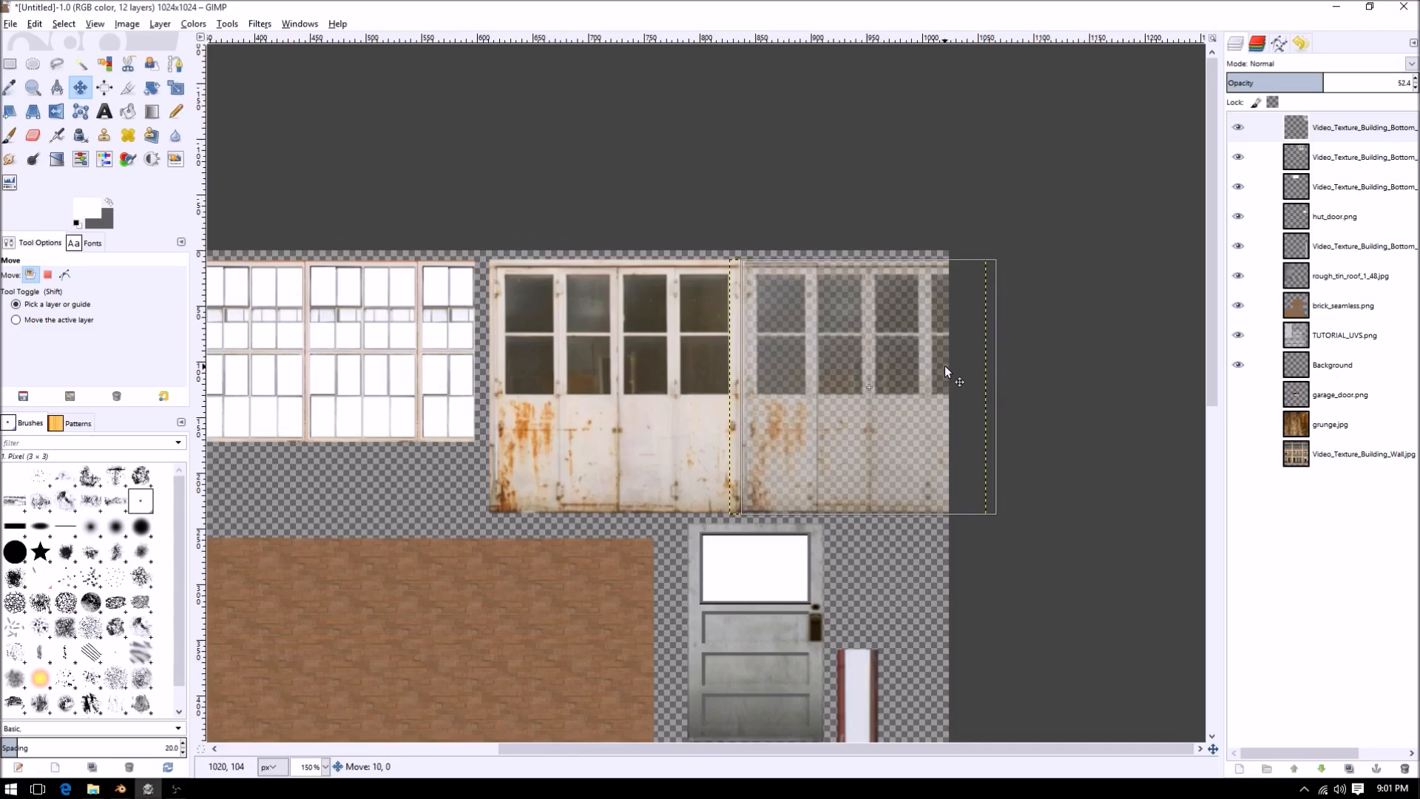
drag(945, 367, 938, 369)
drag(938, 368, 937, 368)
mouse_move(1324, 82)
mouse_down()
mouse_move(1418, 83)
mouse_move(1301, 83)
mouse_up()
- Delete the part of the garage door copy beyond the UV rectangle's edge and try to autocrop the layer
key(r)
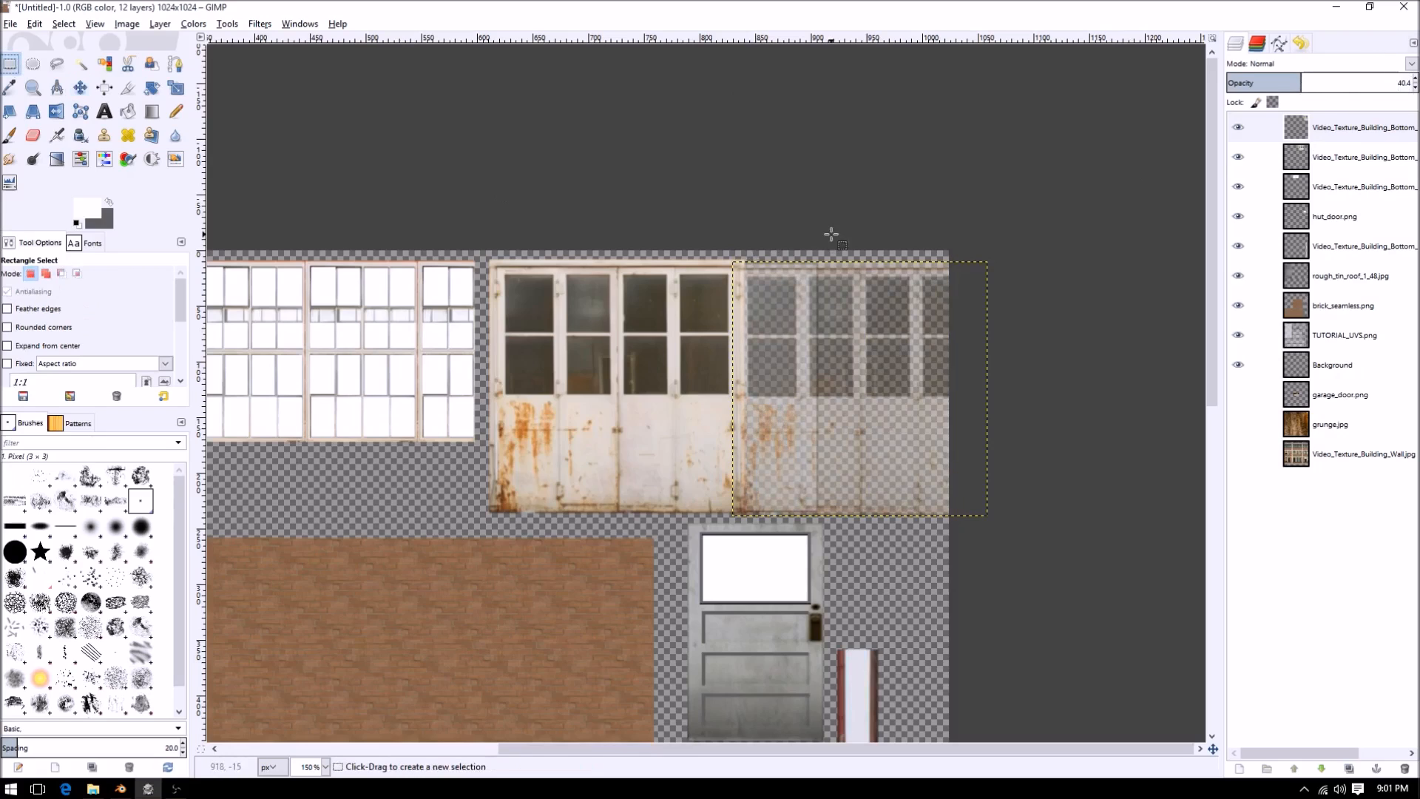
drag(822, 252, 1013, 552)
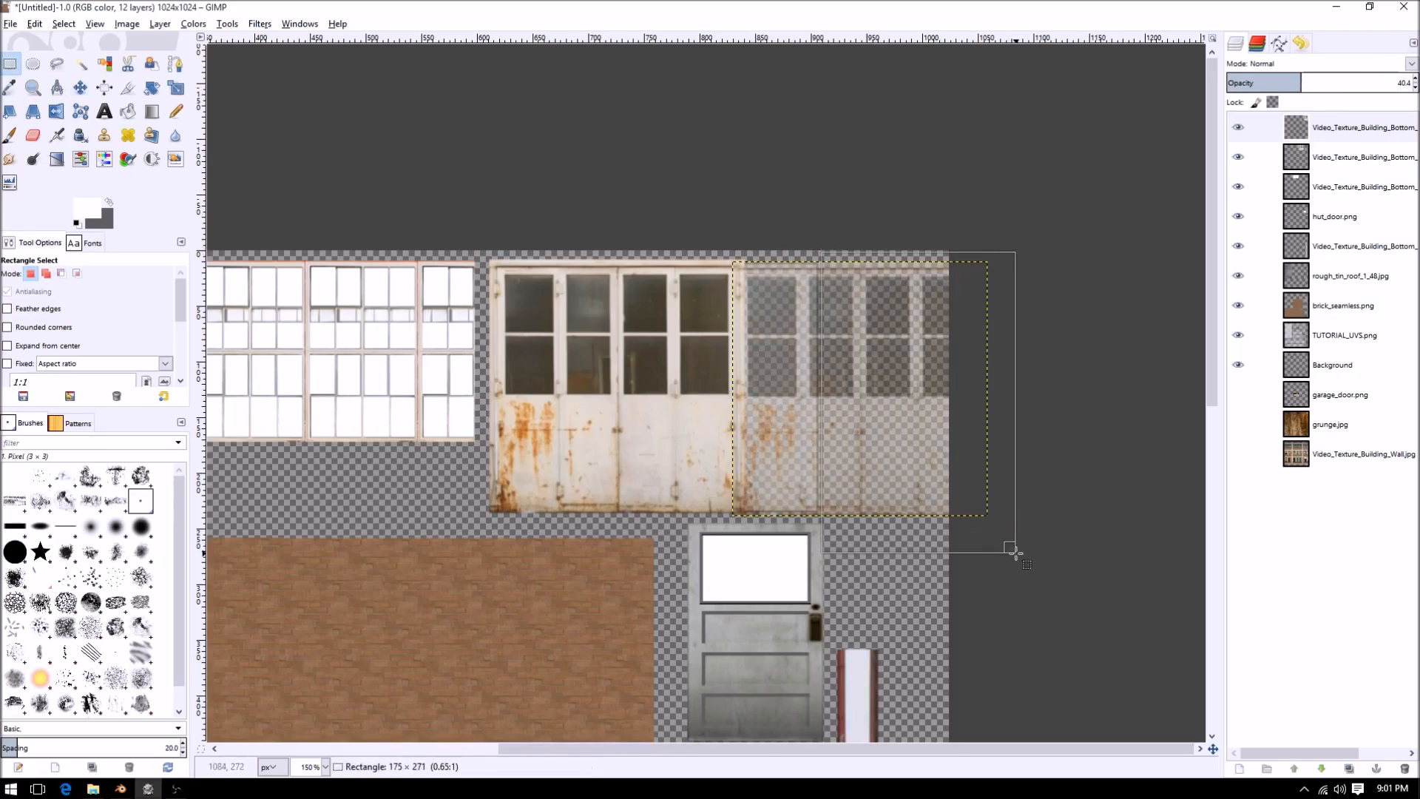
key(Delete)
key(ctrl+shift+a)
click(160, 24)
click(196, 291)
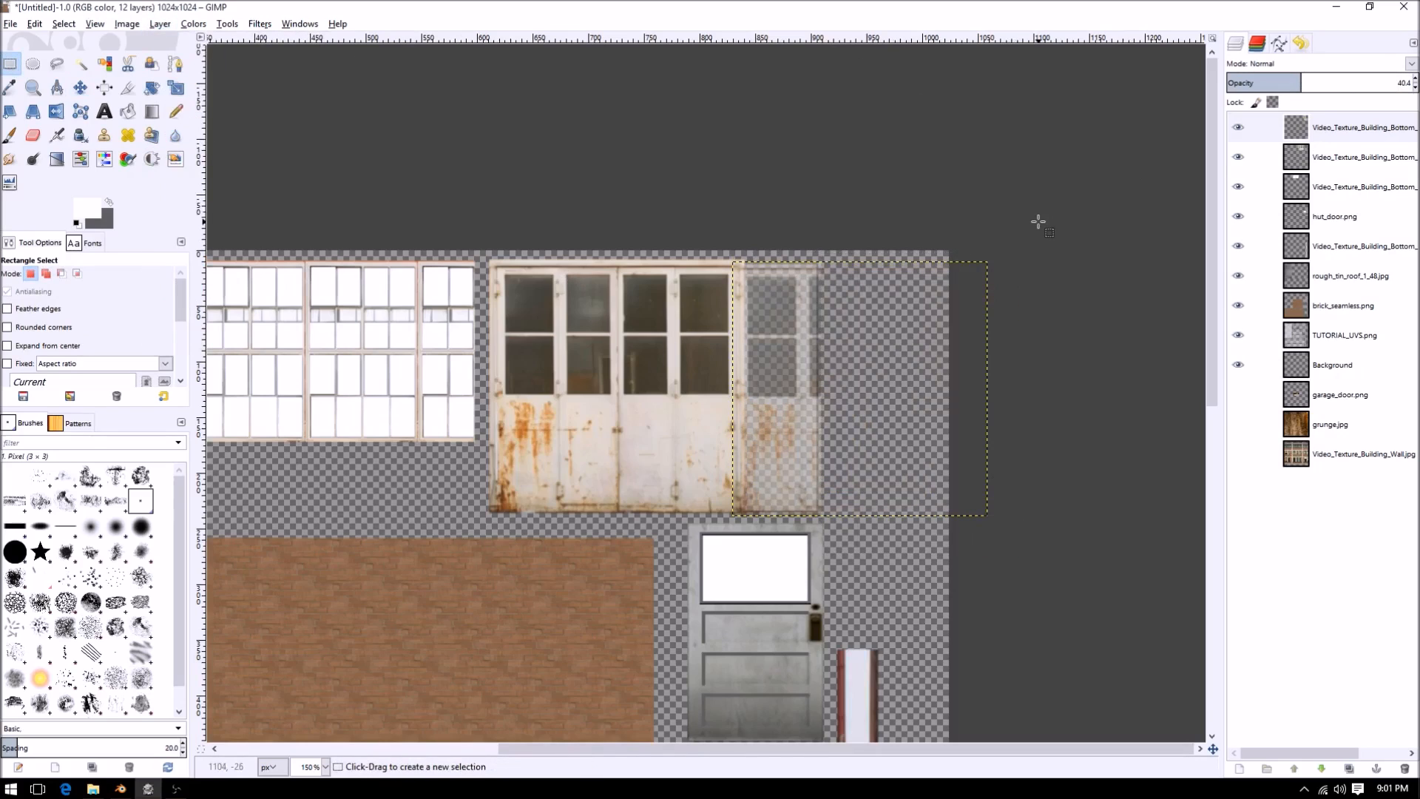
- Restore the garage door copy's opacity to 100 and merge it down into the original door layer
drag(1327, 83, 1409, 82)
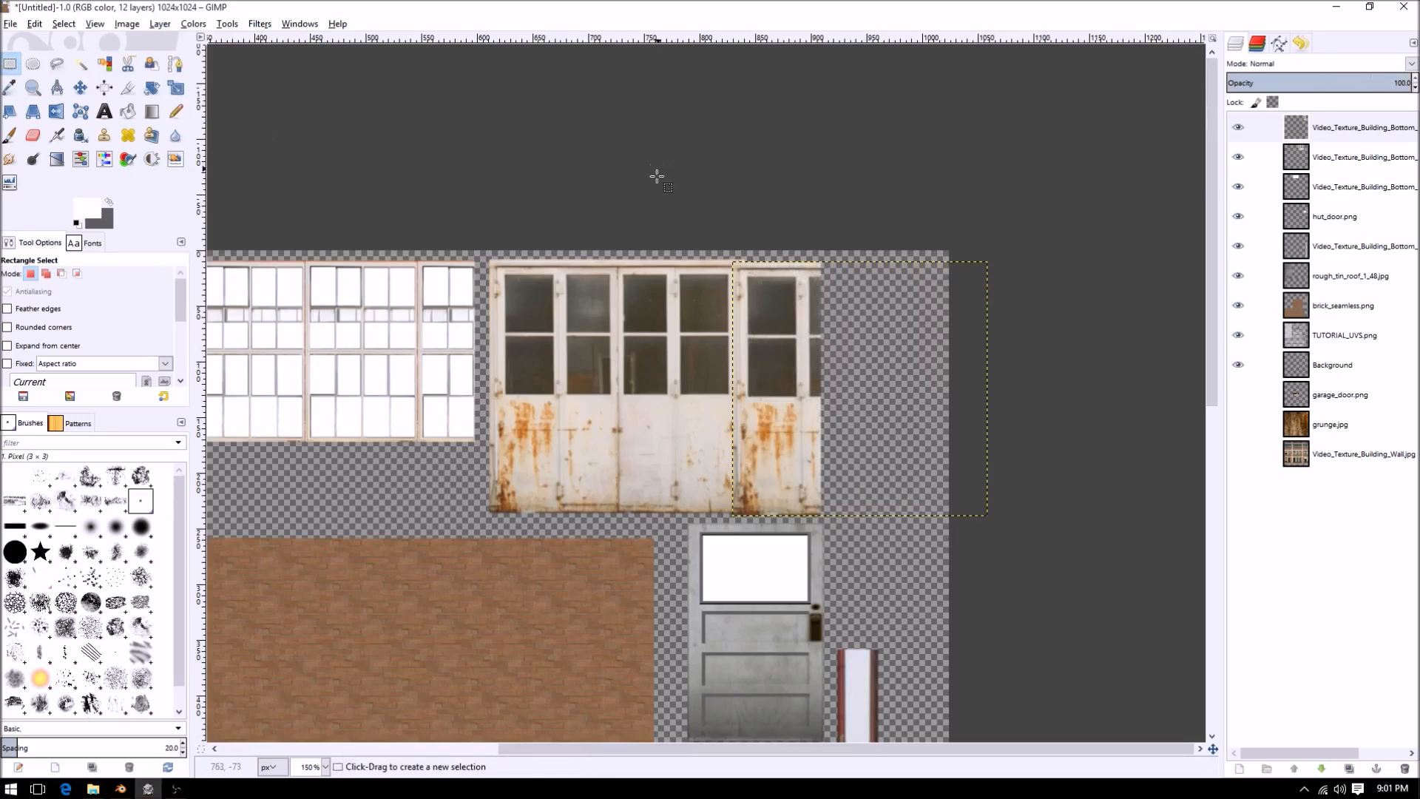
click(1332, 130)
key(ctrl+e)
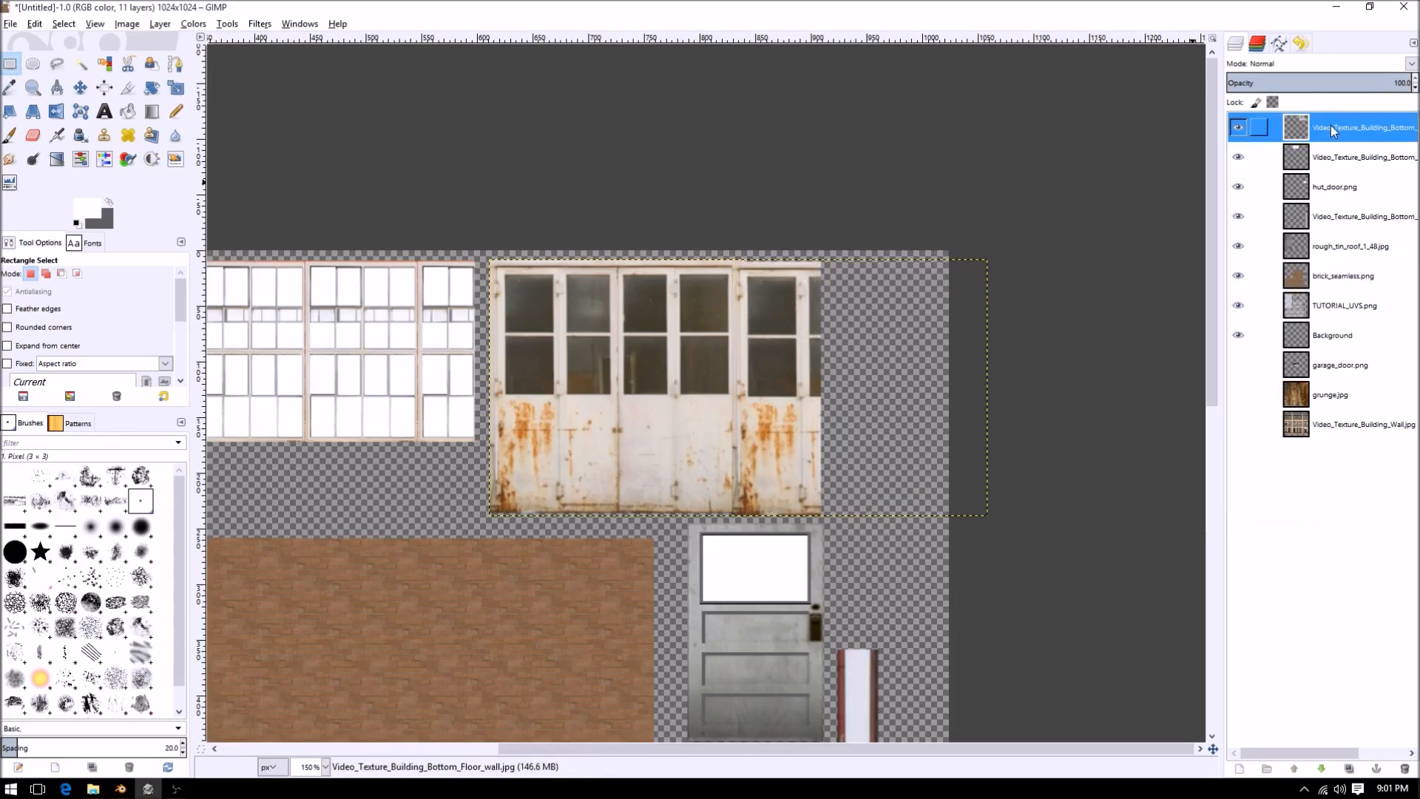
- Clone the rusty vertical seam from the middle of the garage door down its cut edge, using a 1. Pixel brush at size 10
click(176, 111)
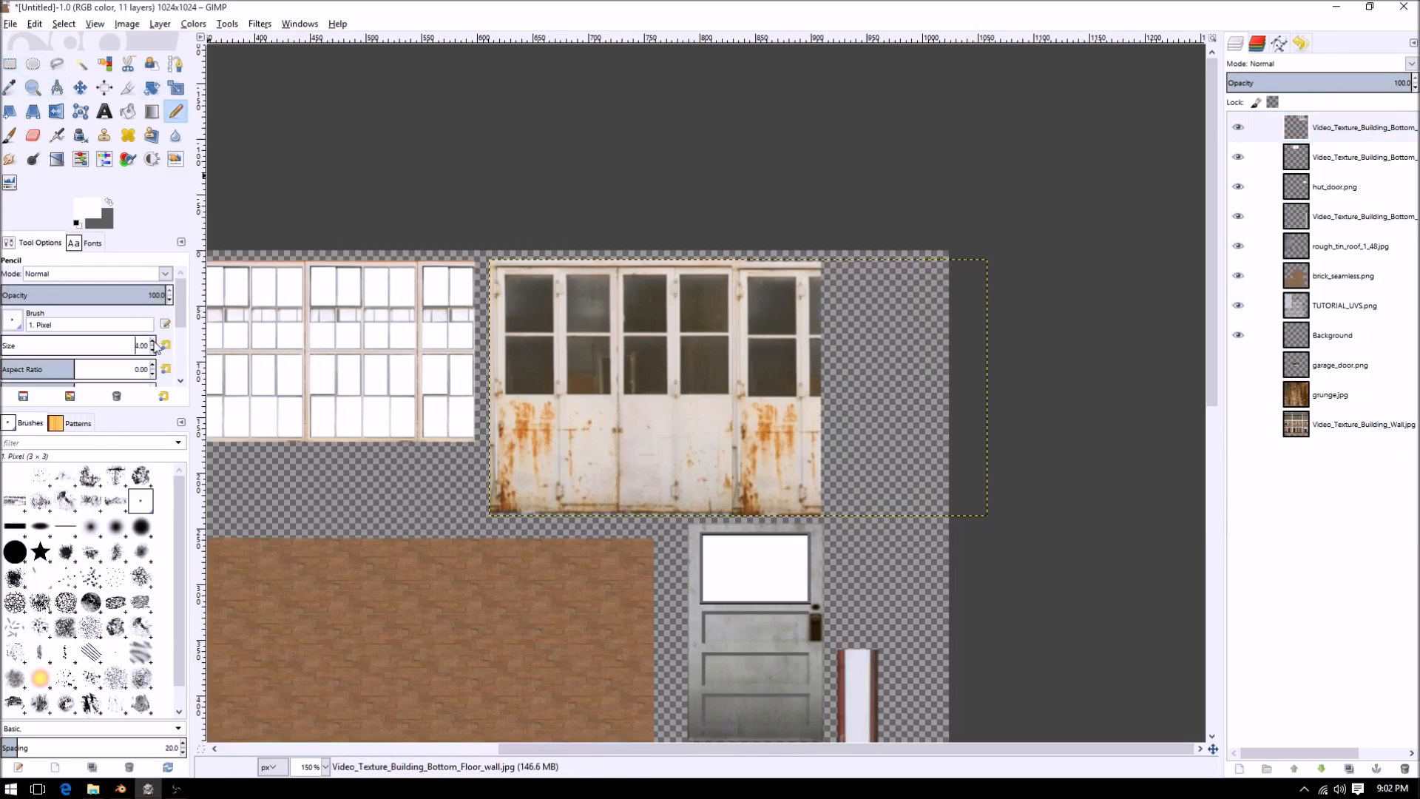
ctrl+scroll(681, 412, up, 2)
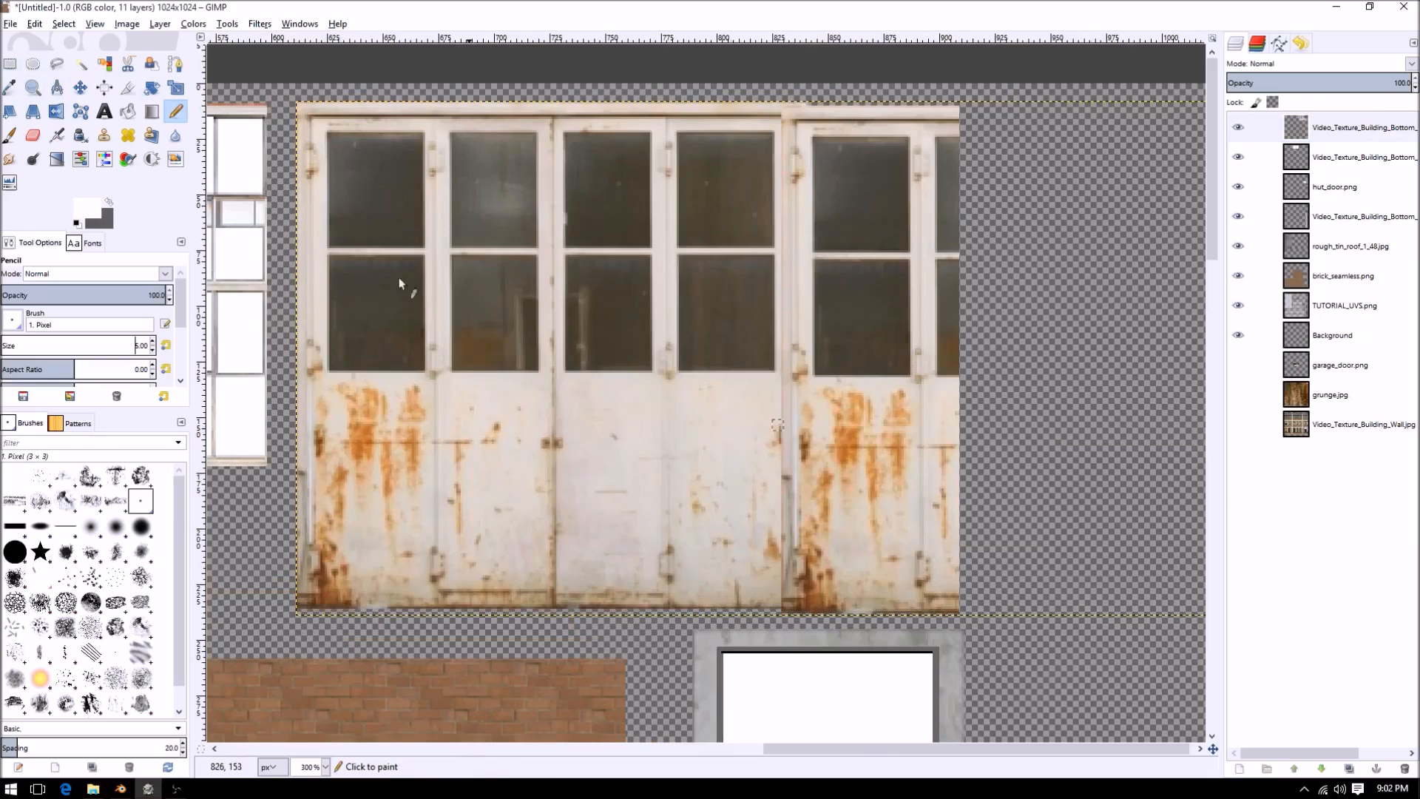
click(104, 135)
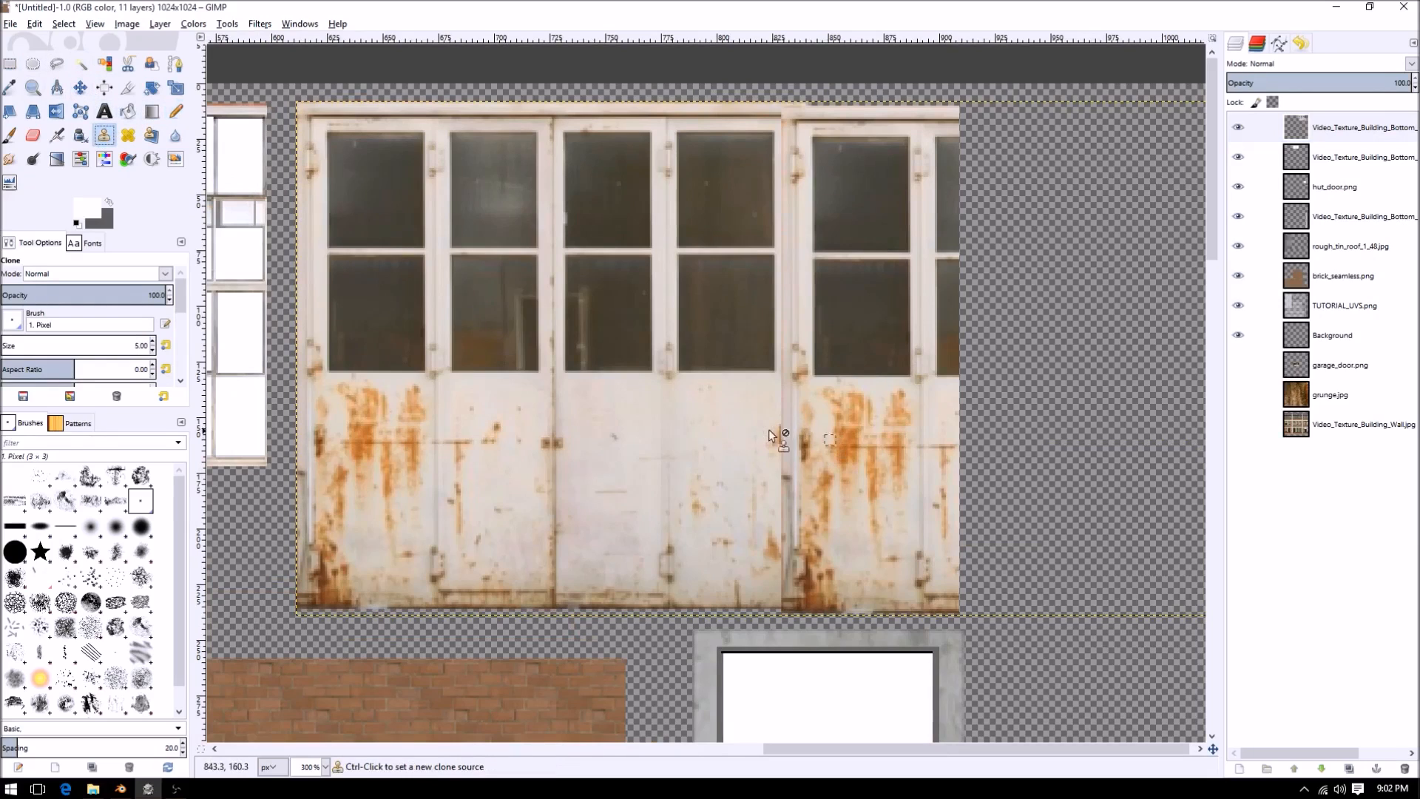
scroll(155, 346, up, 3)
ctrl+click(552, 378)
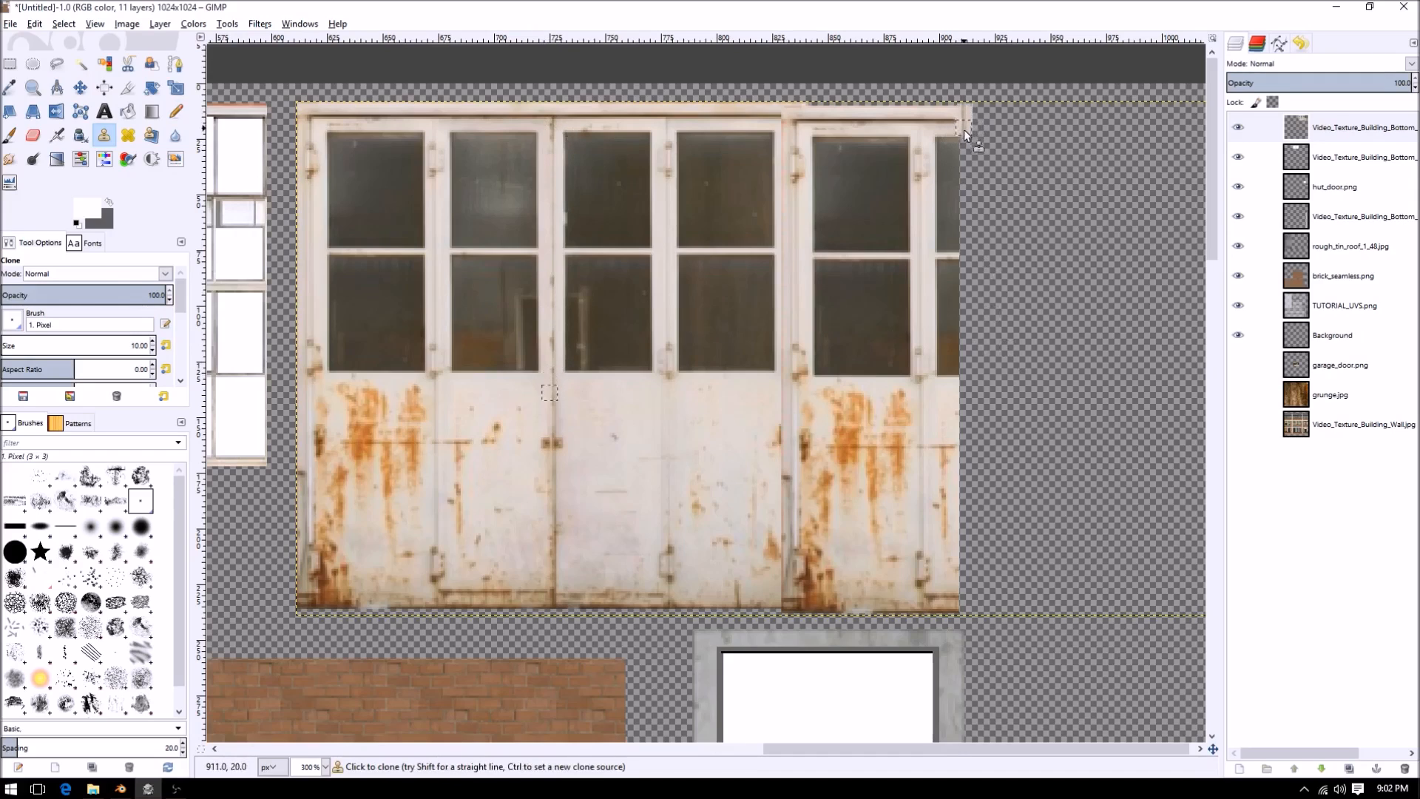
key(ctrl+z)
drag(965, 114, 966, 389)
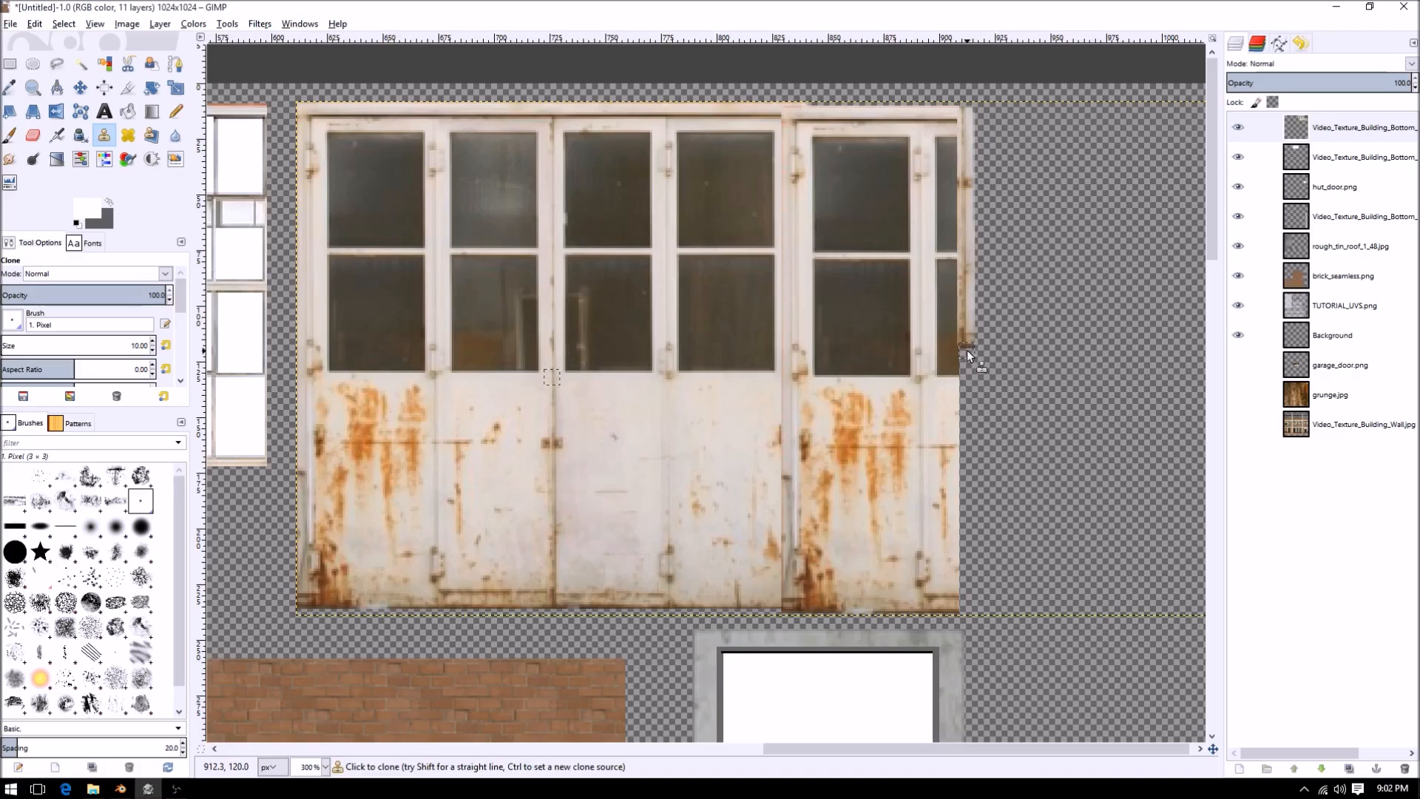
shift+click(967, 601)
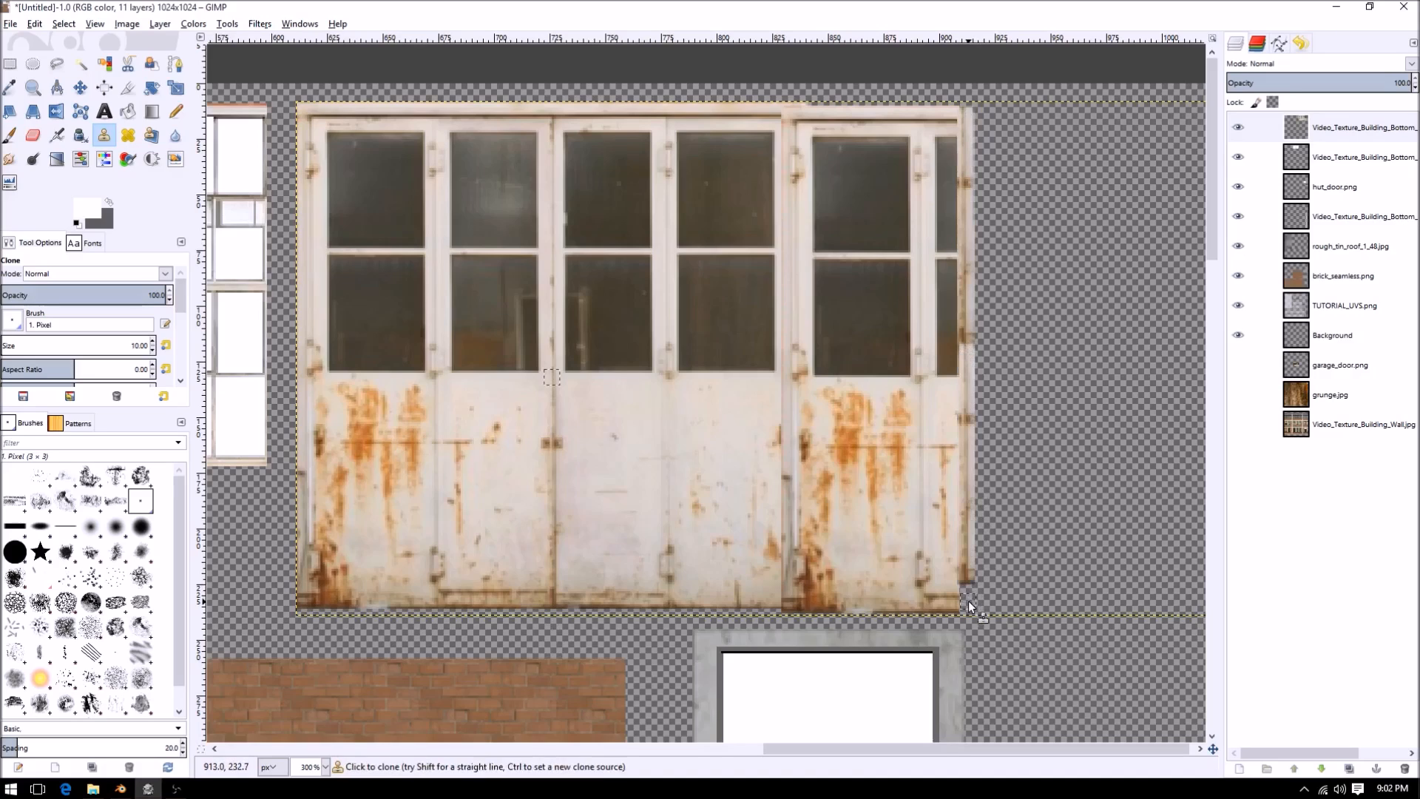
click(967, 602)
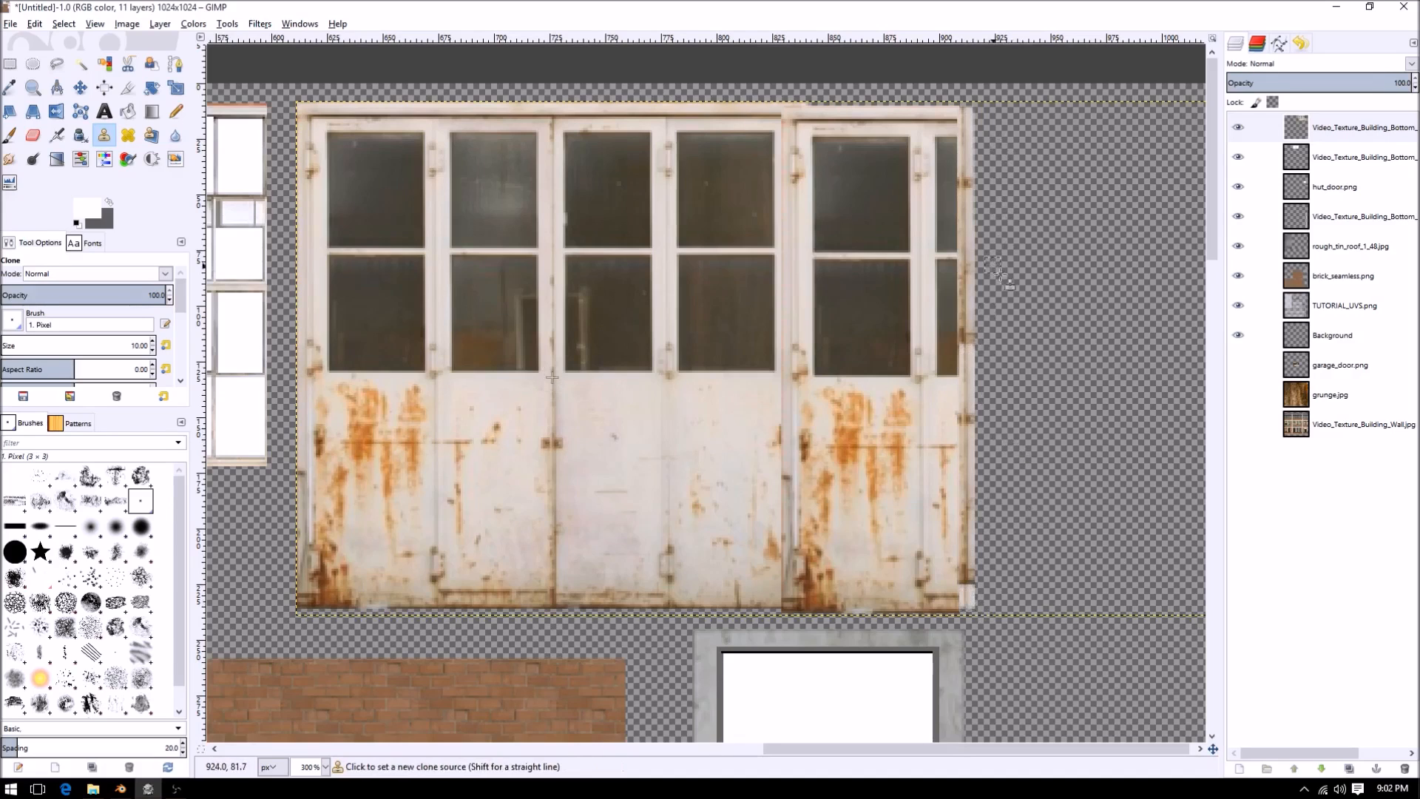
- Clone a short patch from the light window crossbar onto the outer edge of the garage door's new frame strip
ctrl+scroll(1050, 363, down, 2)
ctrl+scroll(1065, 422, up, 3)
scroll(1065, 422, up, 5)
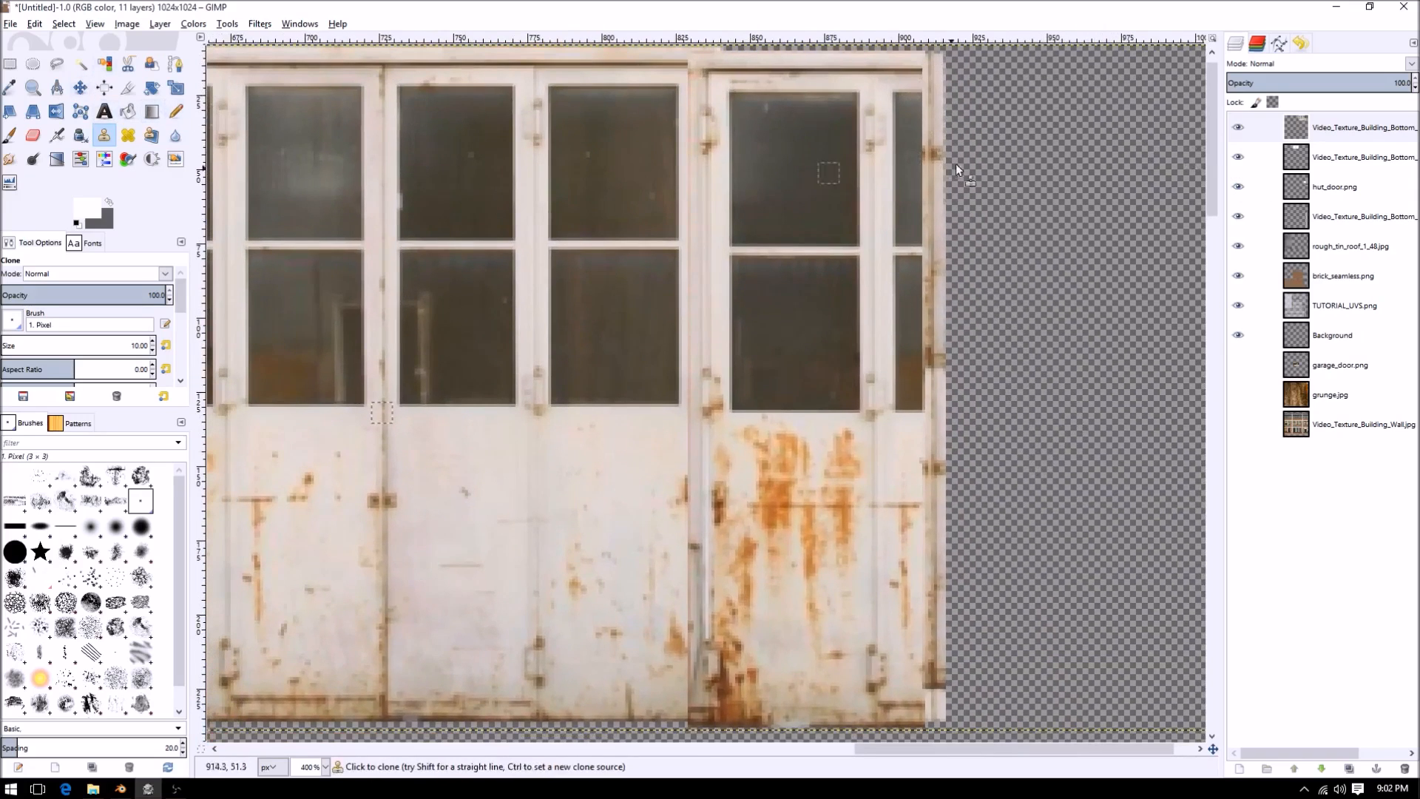
ctrl+scroll(934, 68, down, 2)
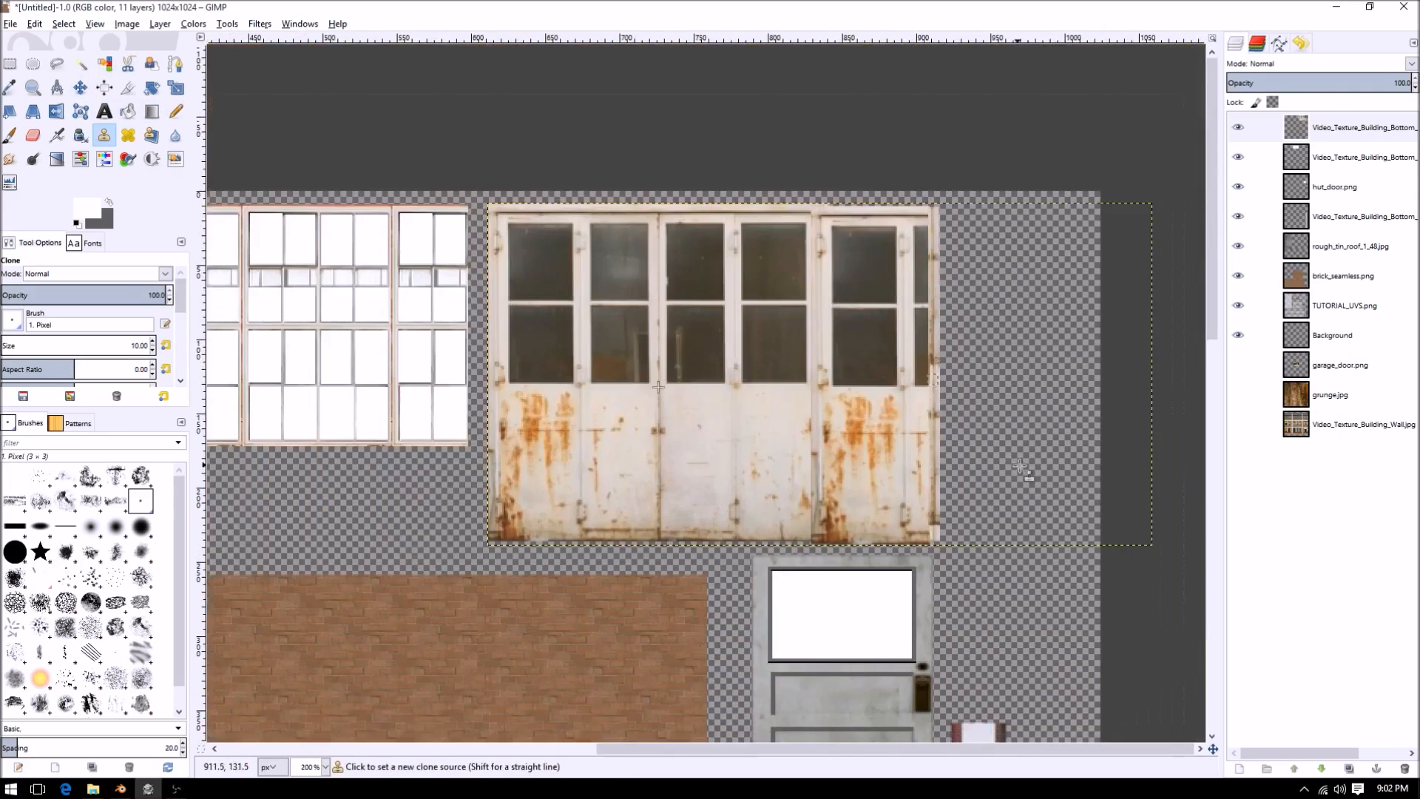
ctrl+scroll(988, 448, up, 1)
ctrl+scroll(986, 452, down, 3)
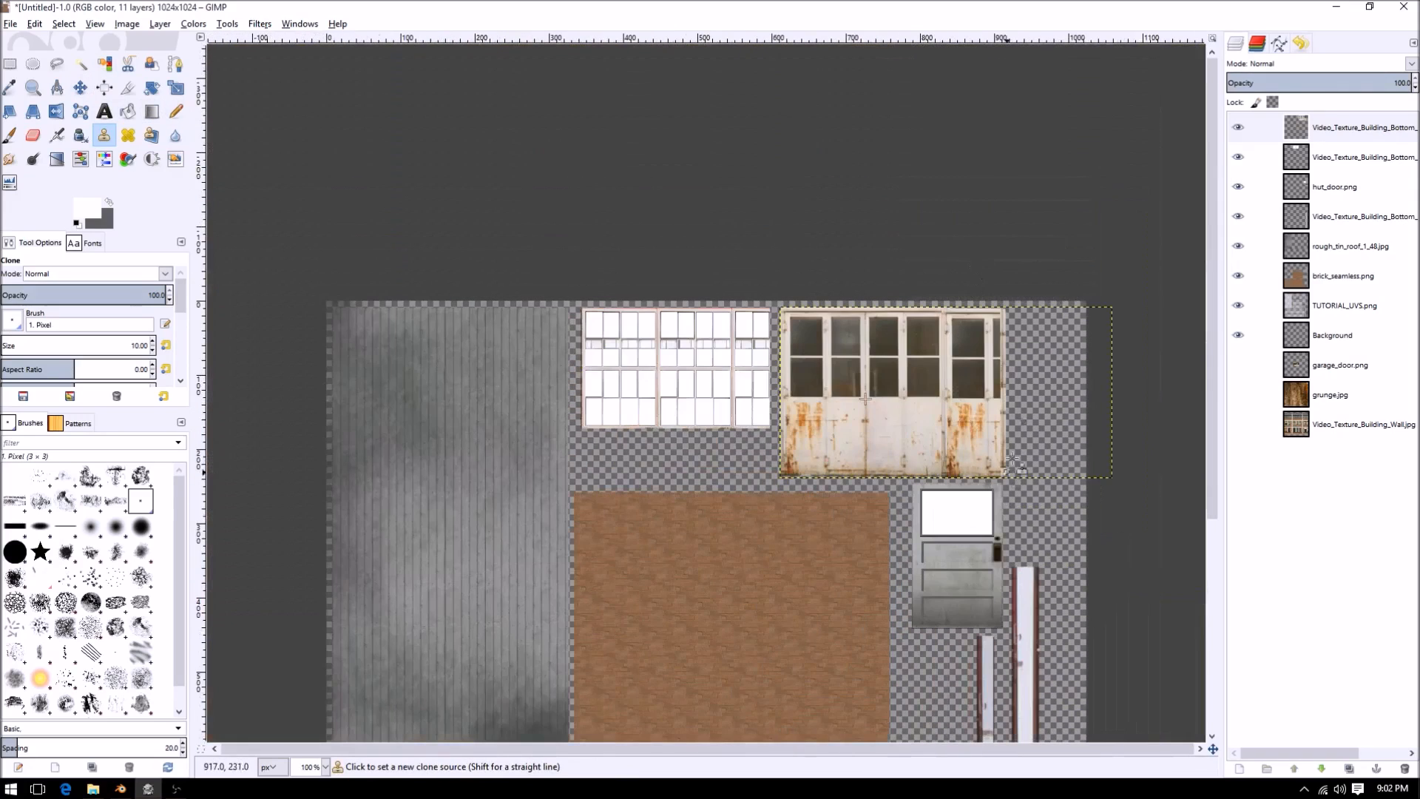
ctrl+scroll(978, 452, up, 3)
middle_drag(1016, 379, 947, 446)
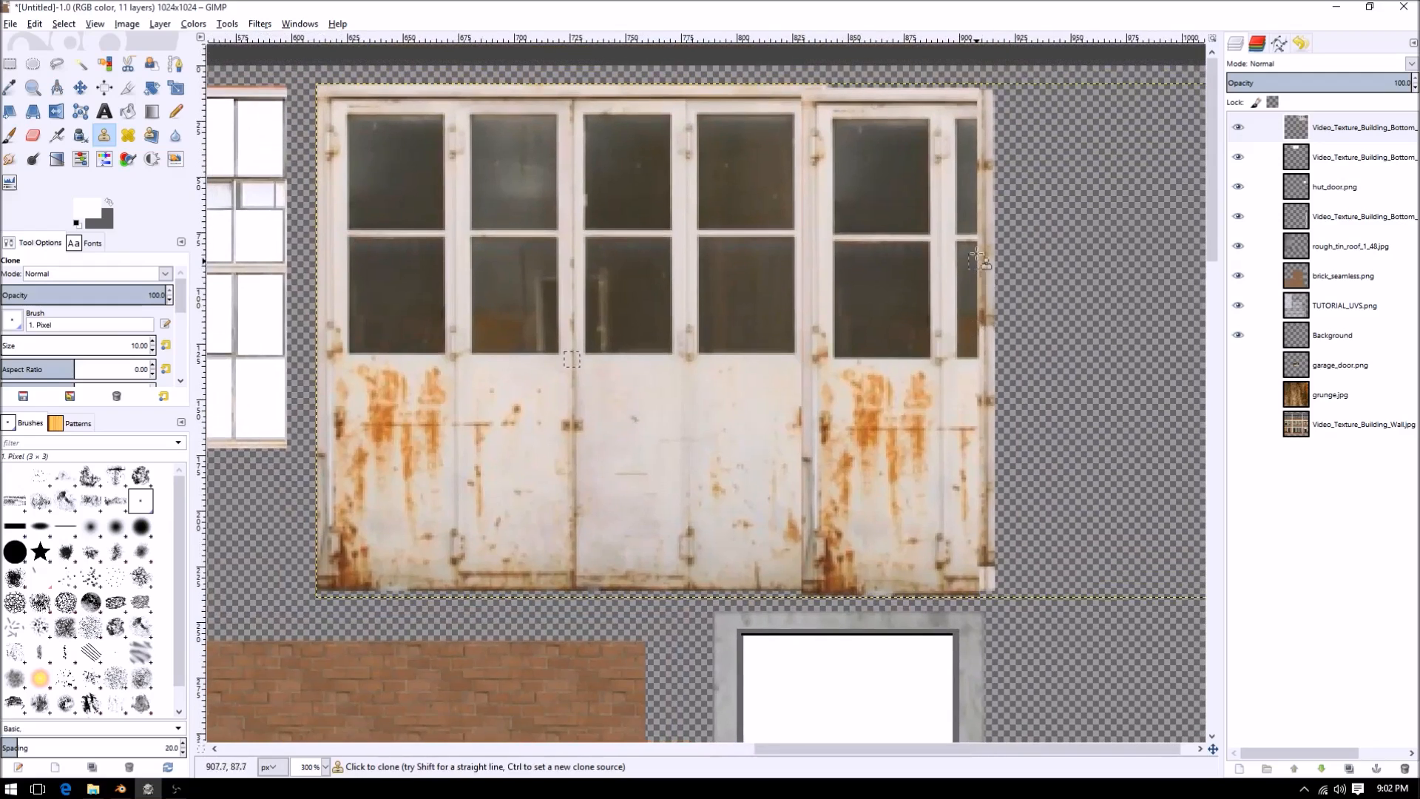
ctrl+click(946, 236)
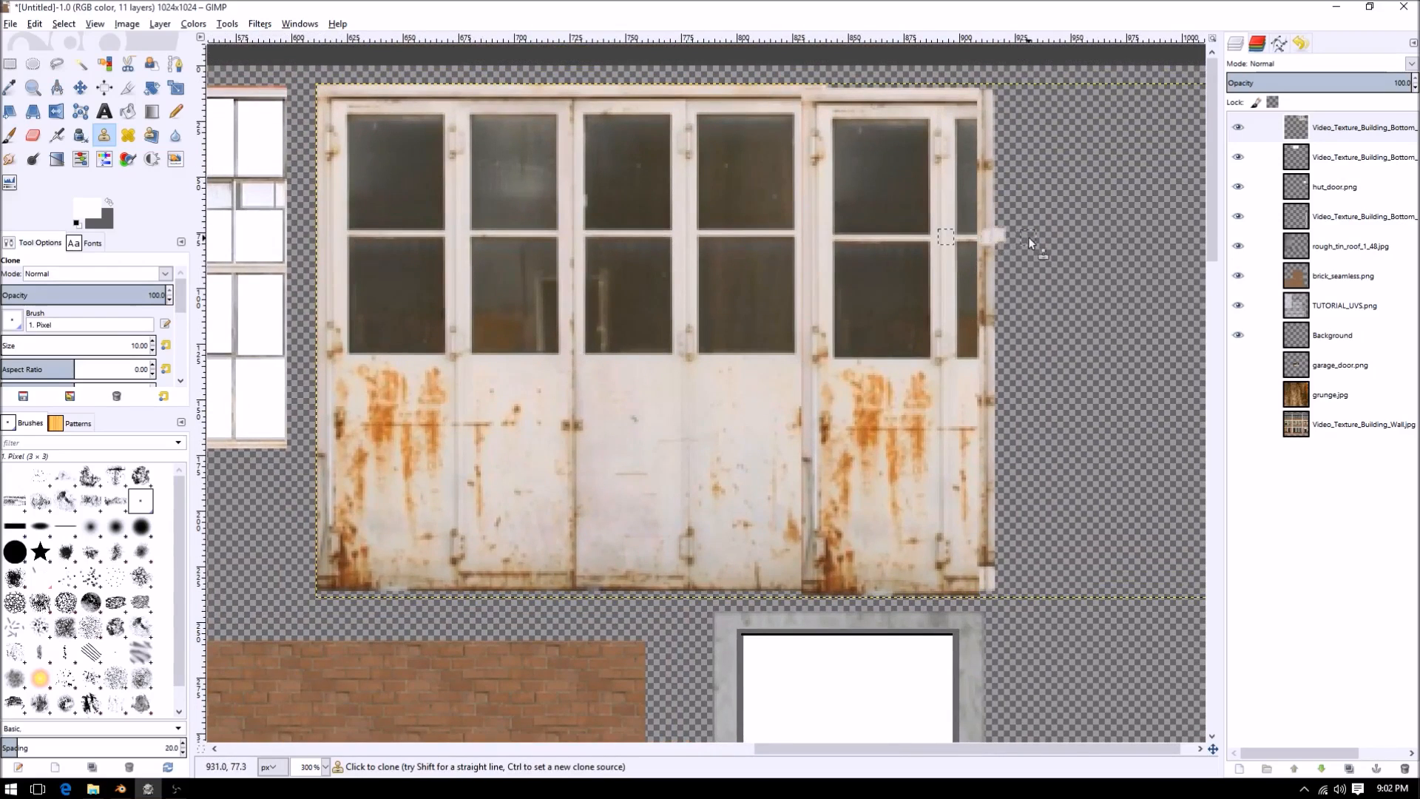
ctrl+scroll(1024, 435, down, 2)
ctrl+scroll(1024, 435, up, 2)
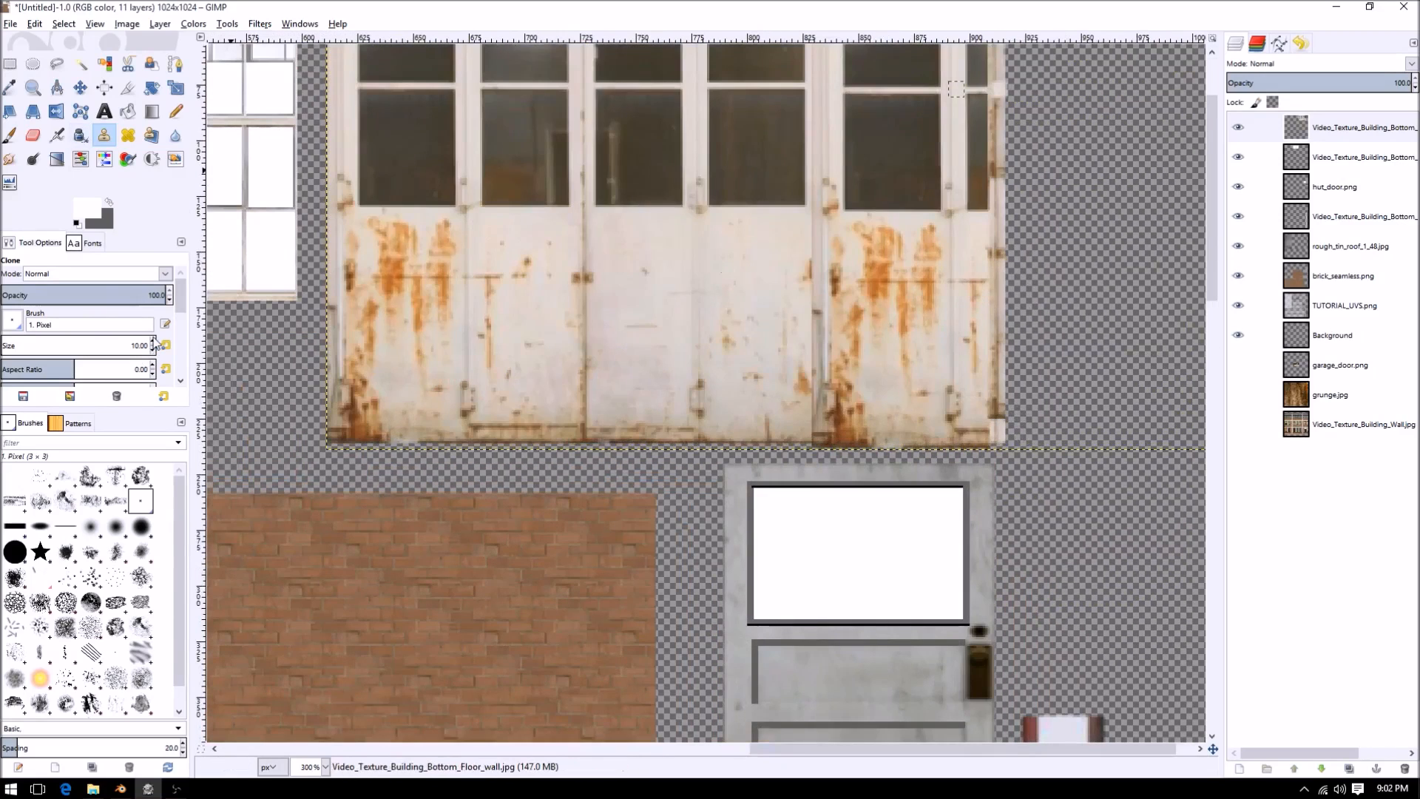
- Set the clone brush size to 30 and try cloning the neighbouring panel's rust onto the garage door's narrow end panel
click(153, 341)
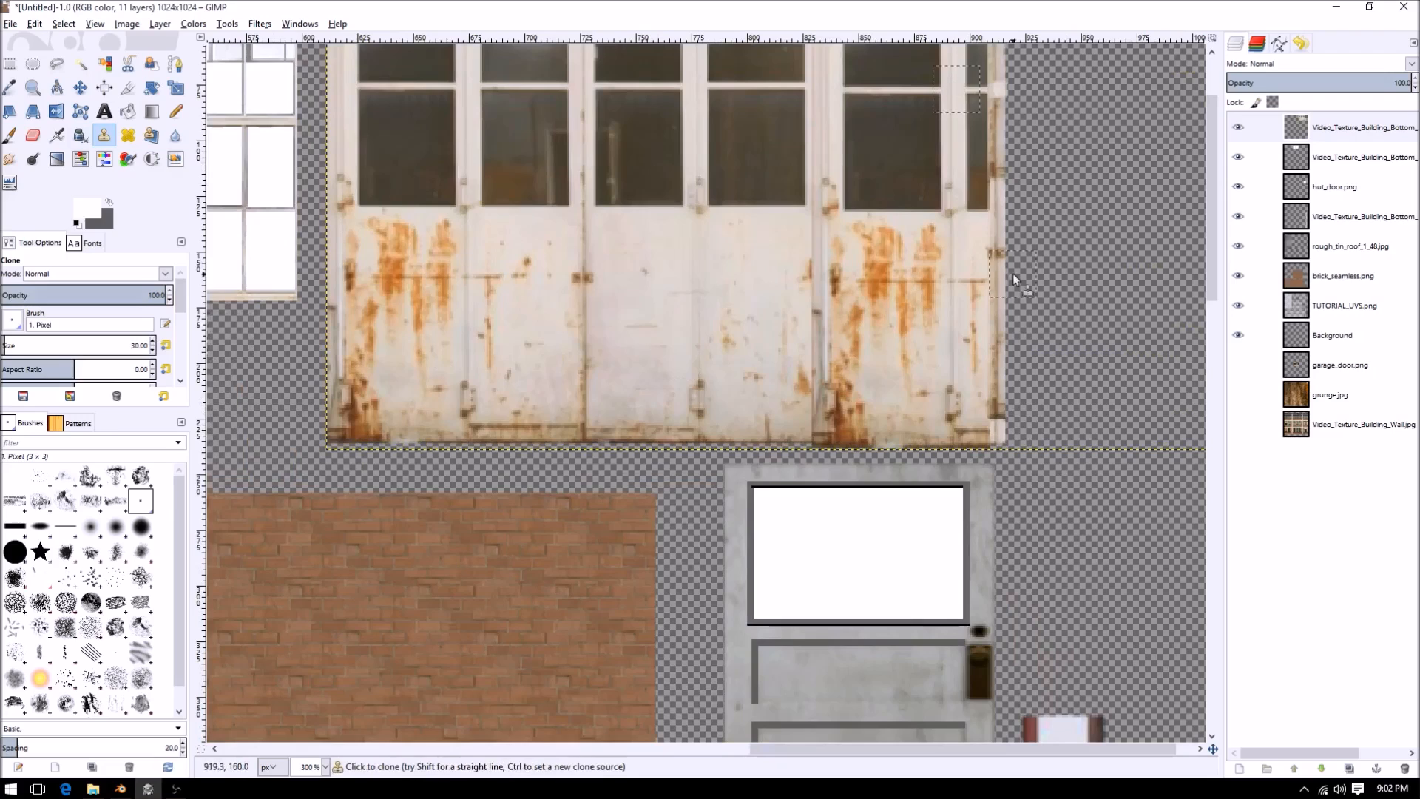
ctrl+click(928, 300)
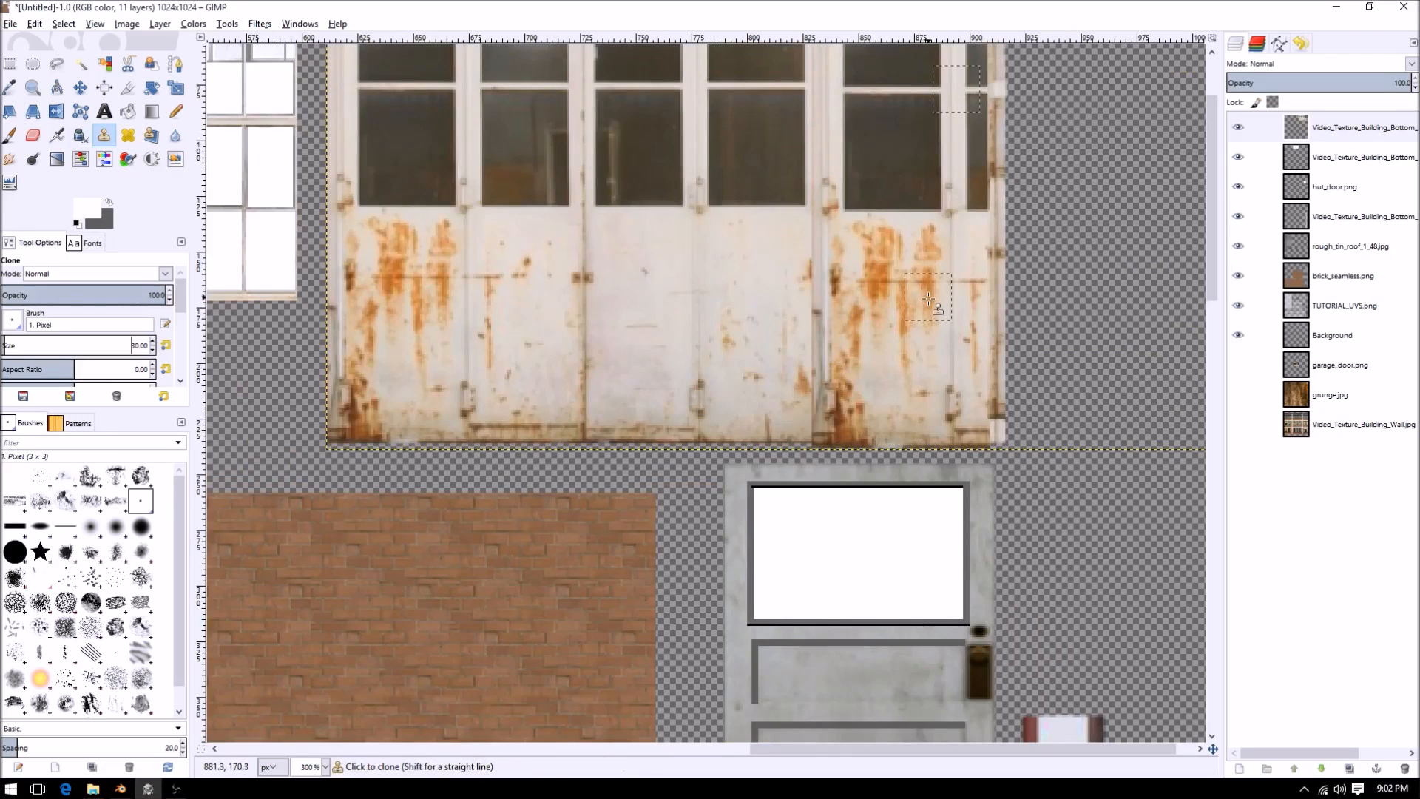
key(ctrl+z)
click(980, 303)
key(ctrl+z)
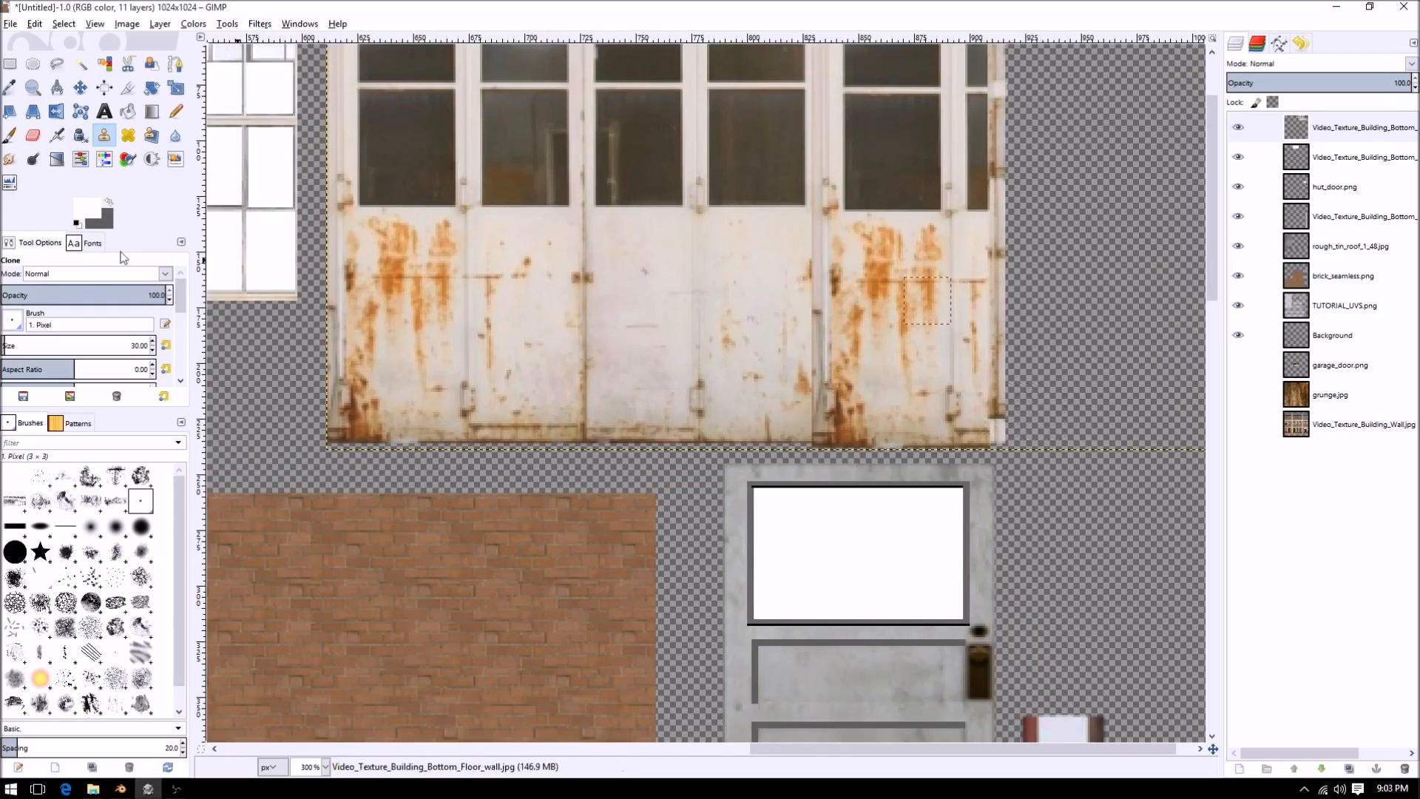
- Clone rust from the adjacent panel onto the garage door's narrow end panel with the Prowler's GBP 2-8 brush
click(90, 502)
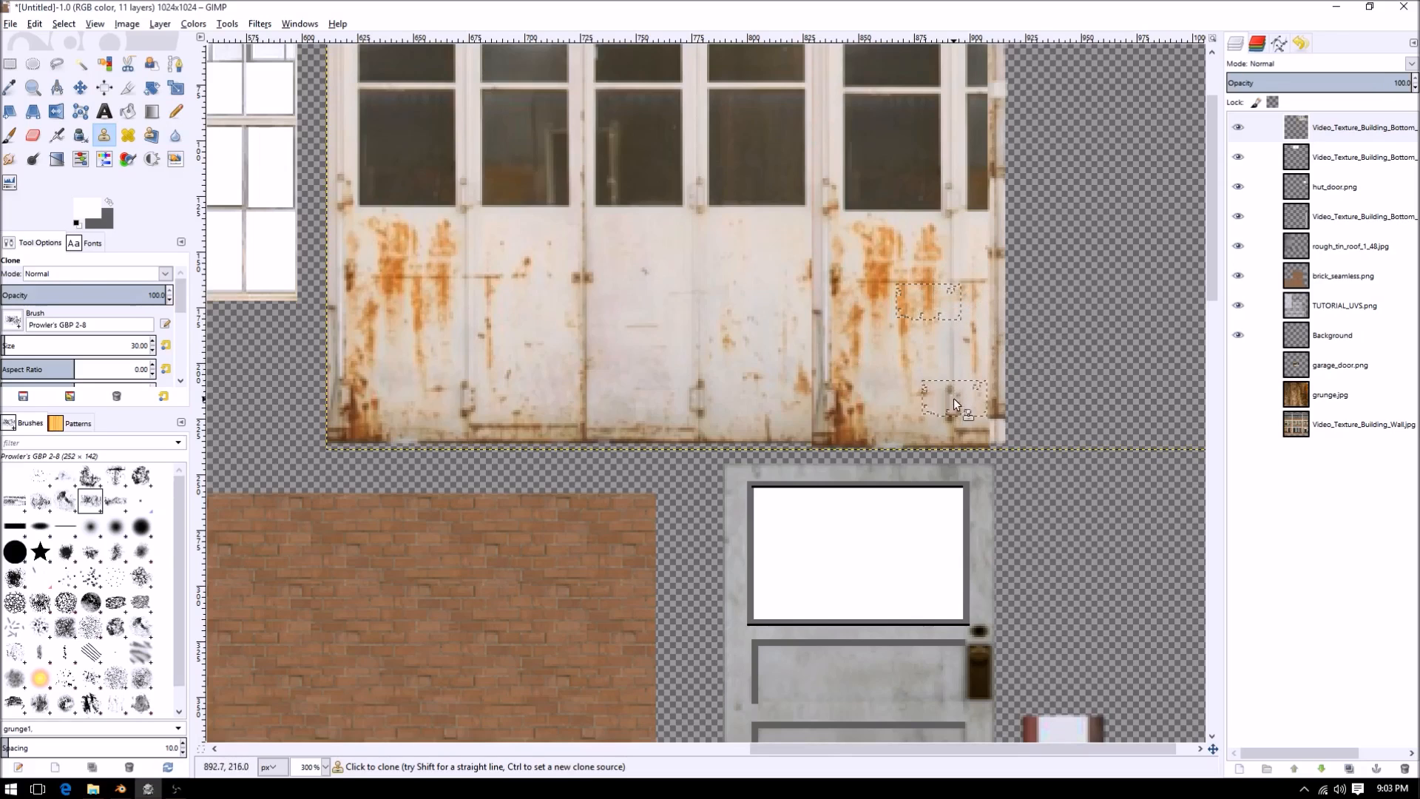
scroll(956, 287, up, 5)
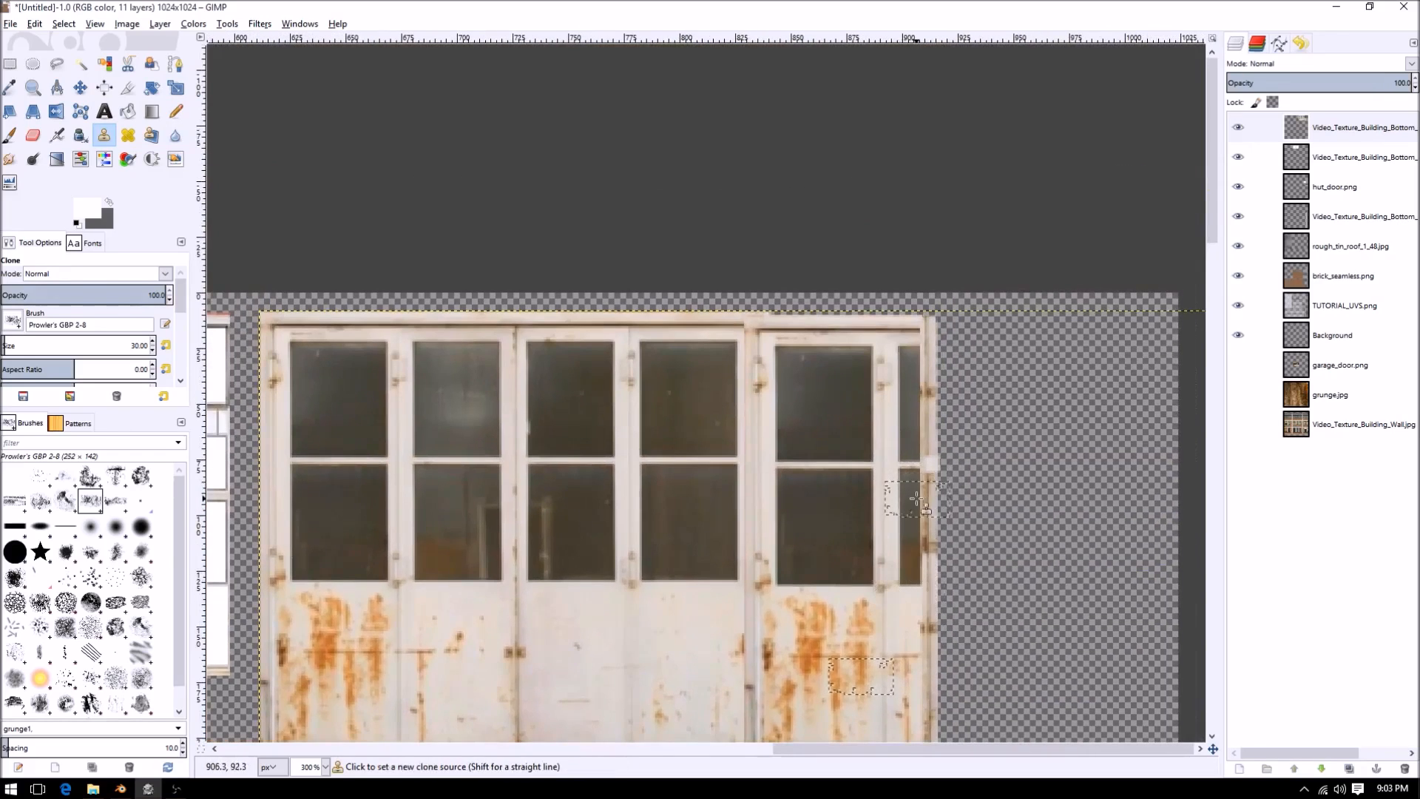
scroll(863, 504, down, 3)
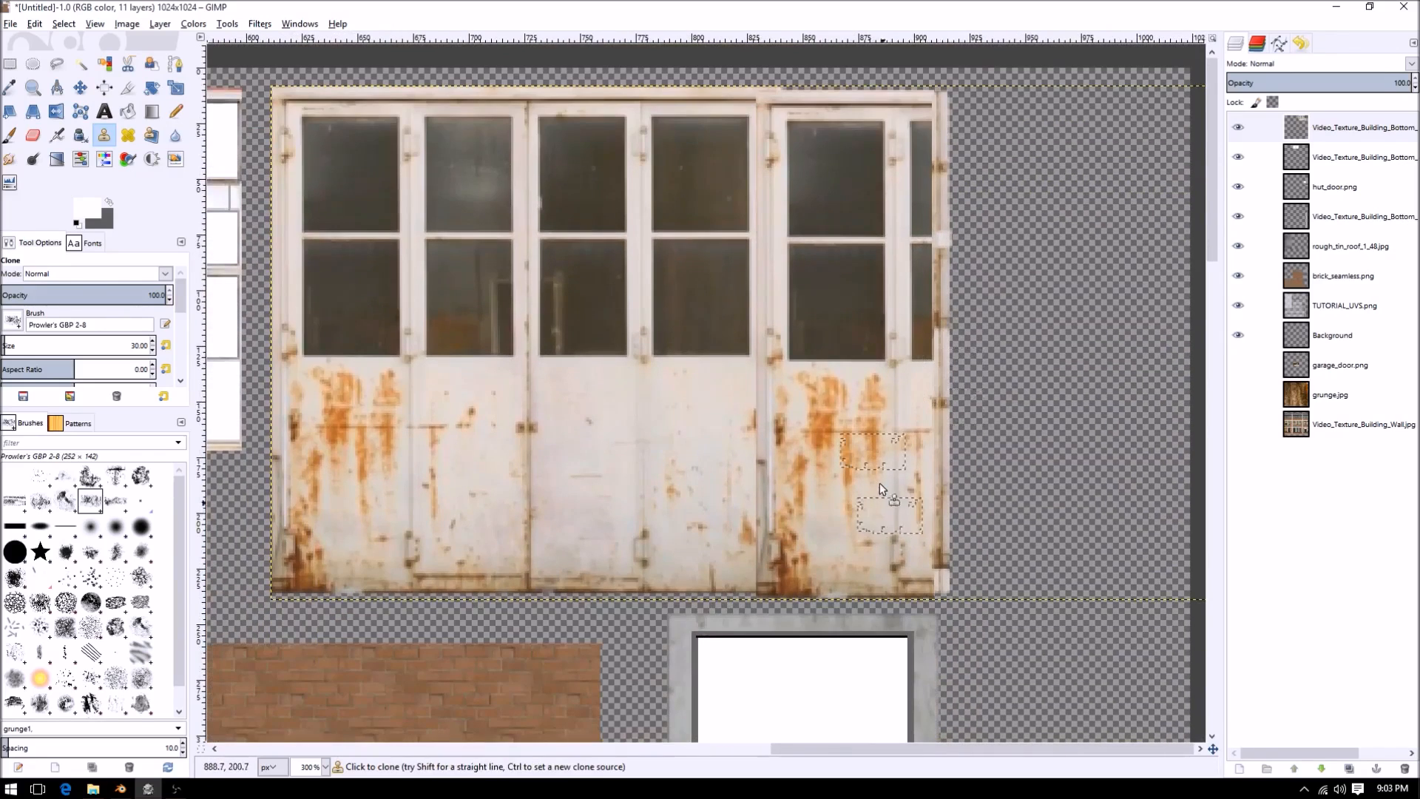
ctrl+click(815, 548)
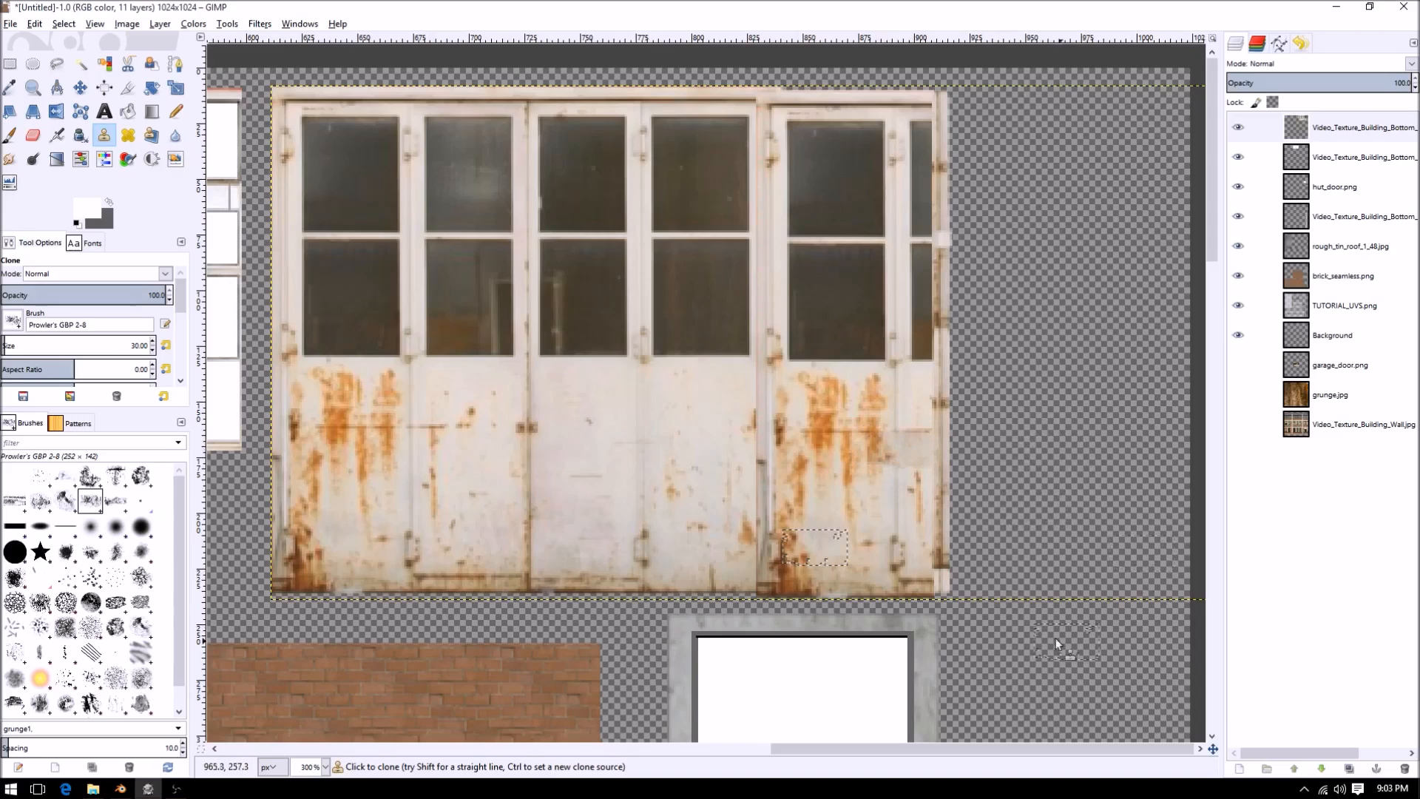
ctrl+scroll(900, 448, down, 2)
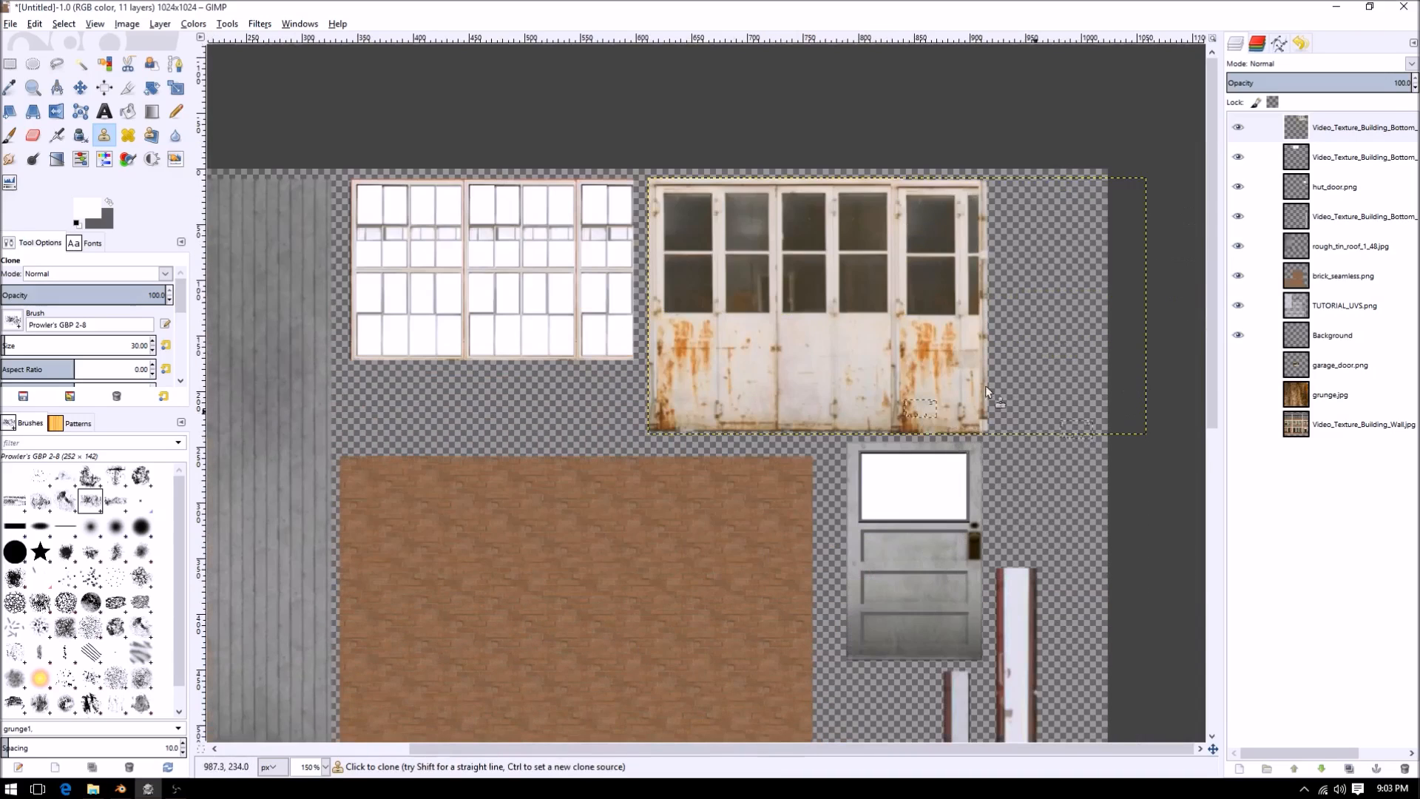
- Create a new 1024 x 1024 px layer named Layer with a transparency fill
click(10, 64)
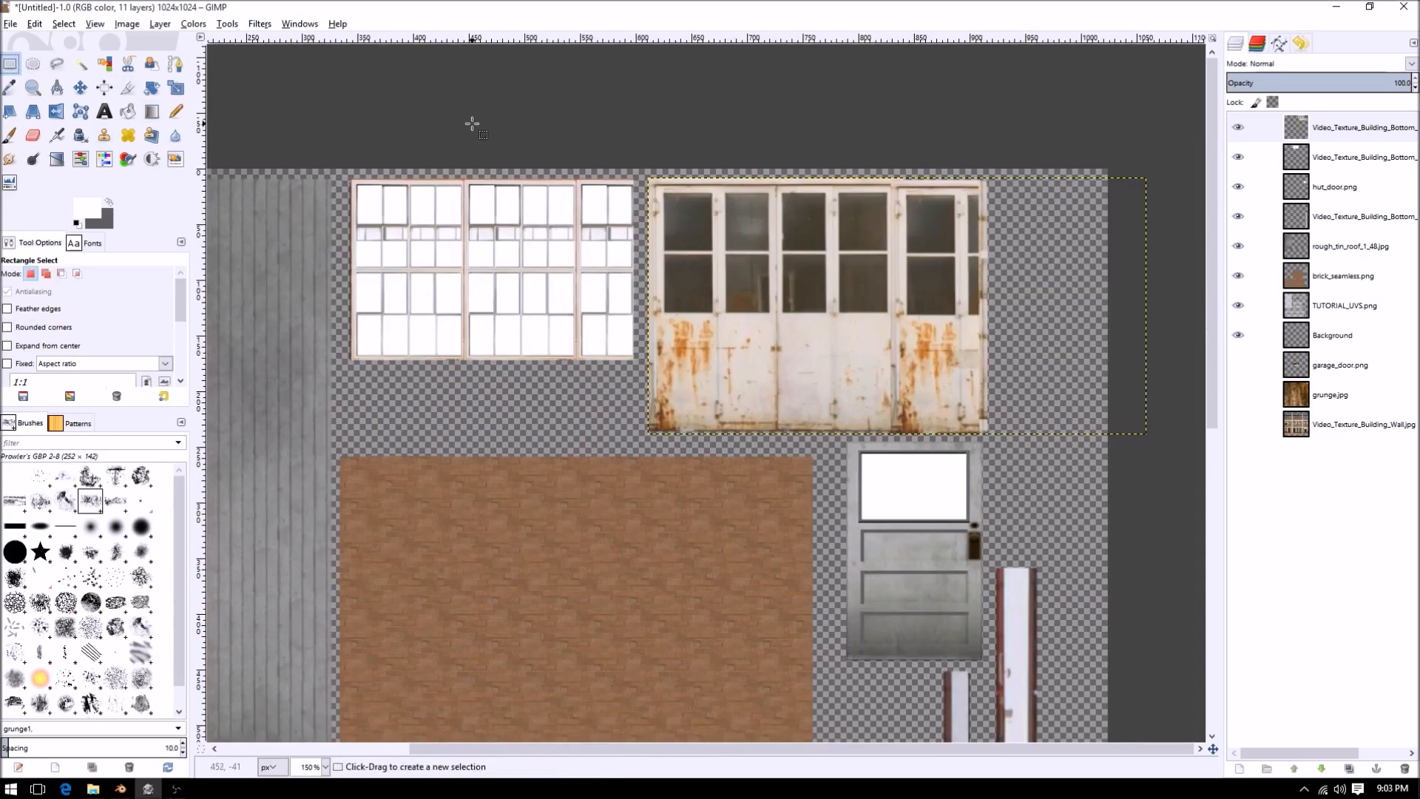
ctrl+scroll(594, 170, down, 3)
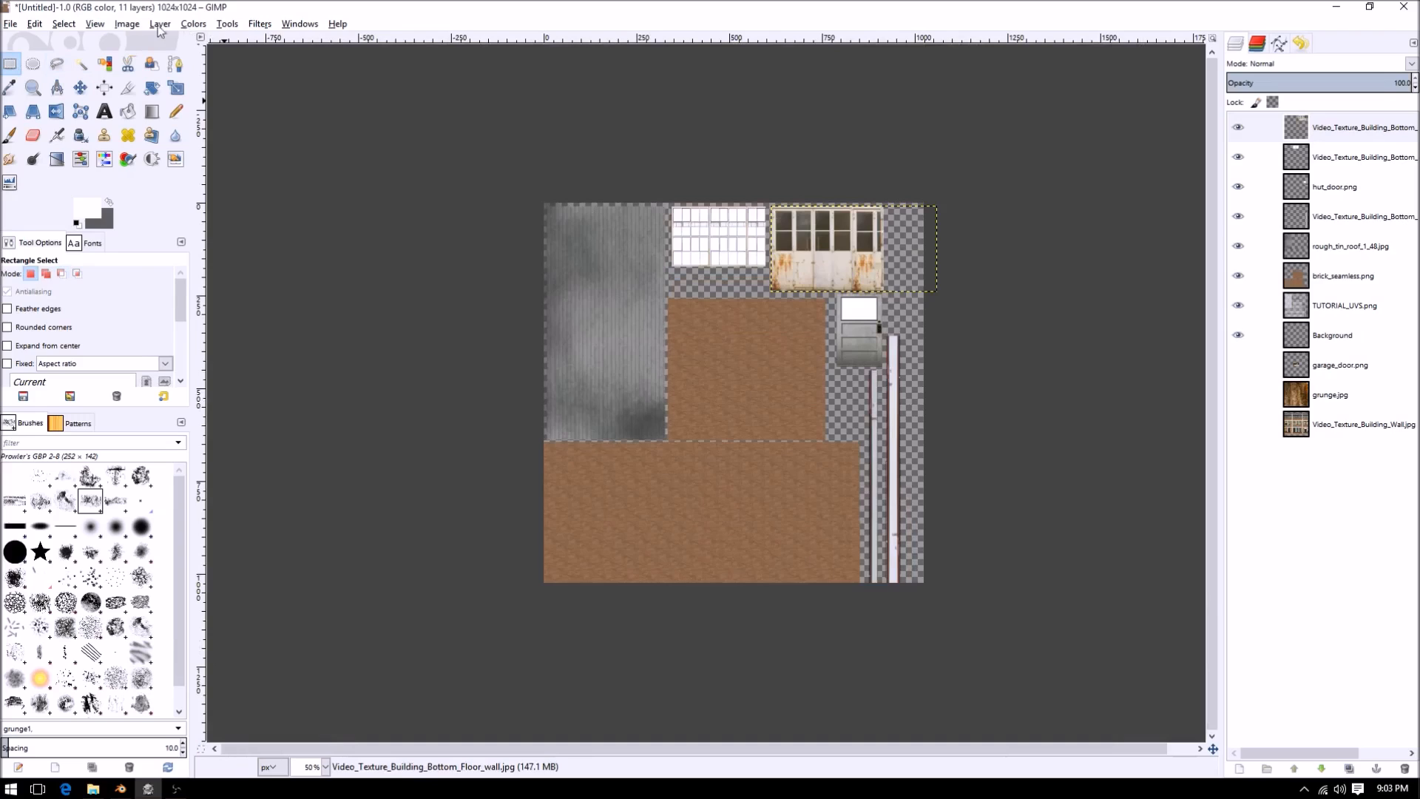
click(160, 24)
click(178, 42)
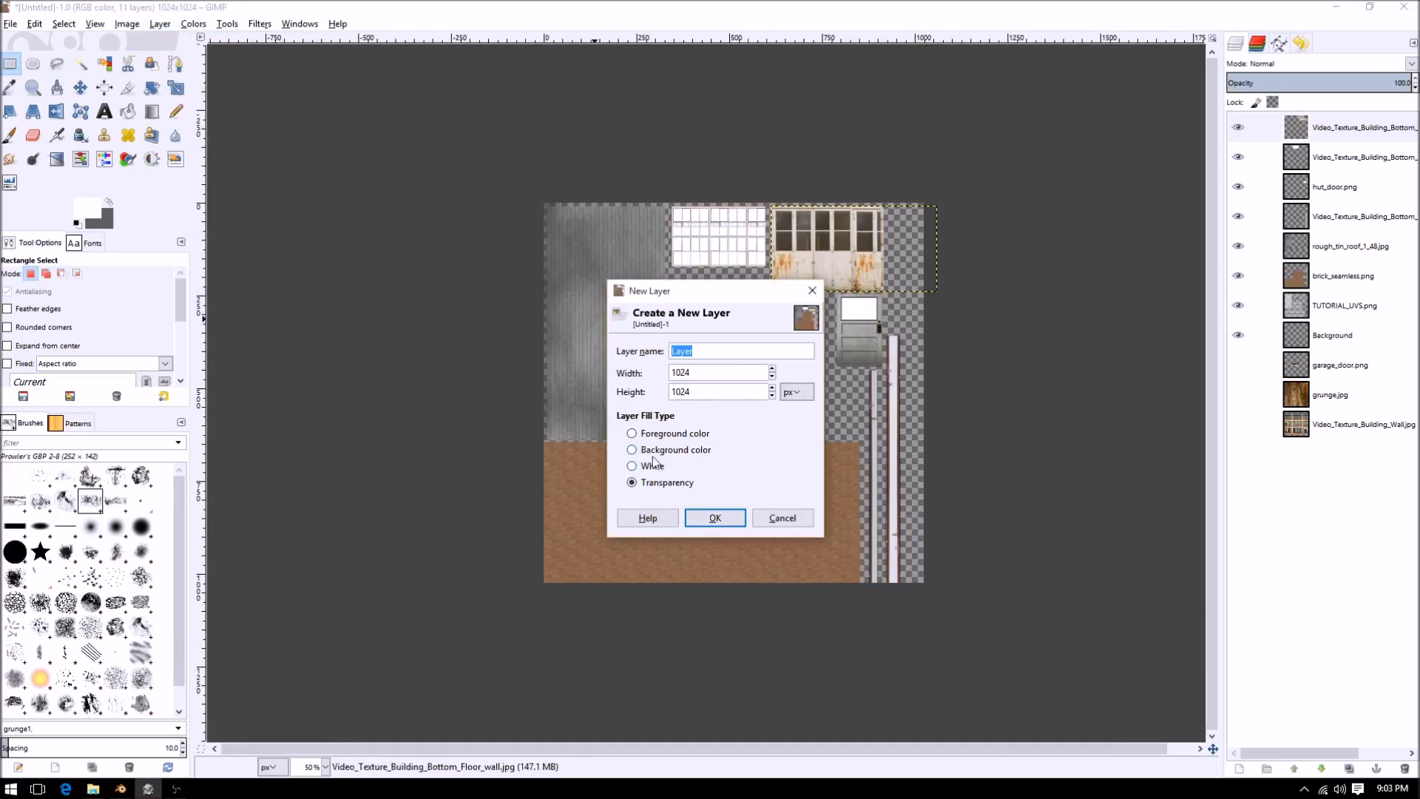
click(715, 518)
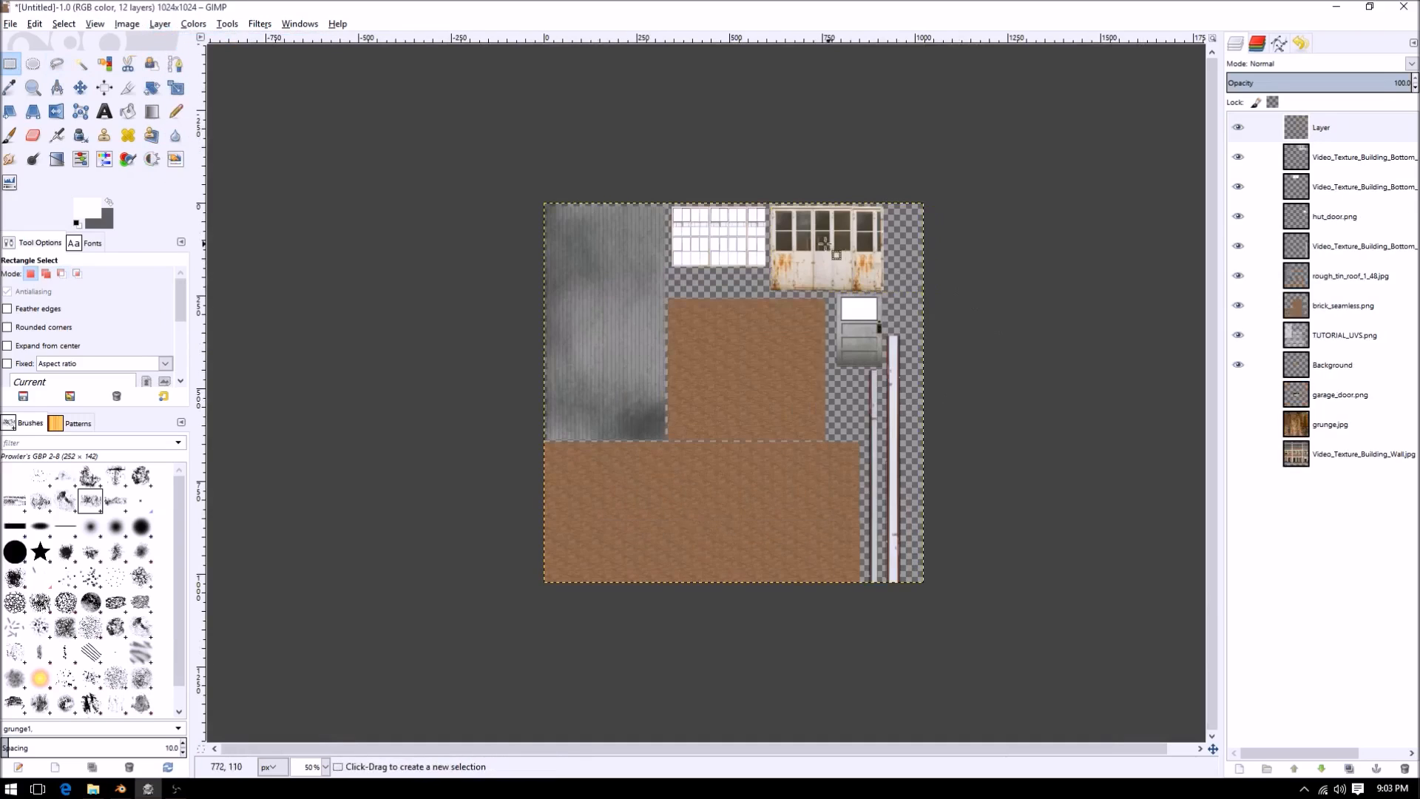
- Change the foreground color to black and fill the new layer with it
click(87, 210)
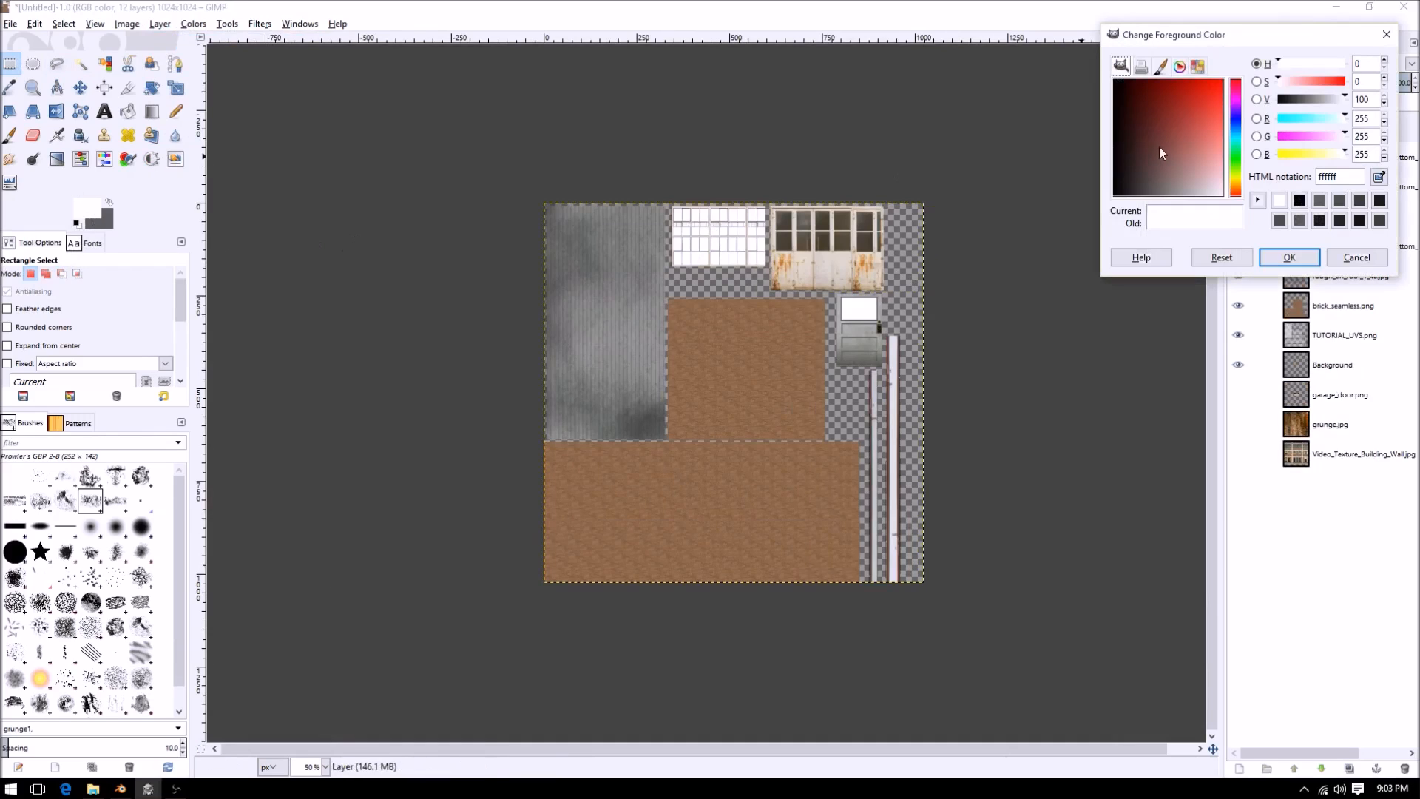
click(1300, 200)
click(1289, 257)
key(ctrl+comma)
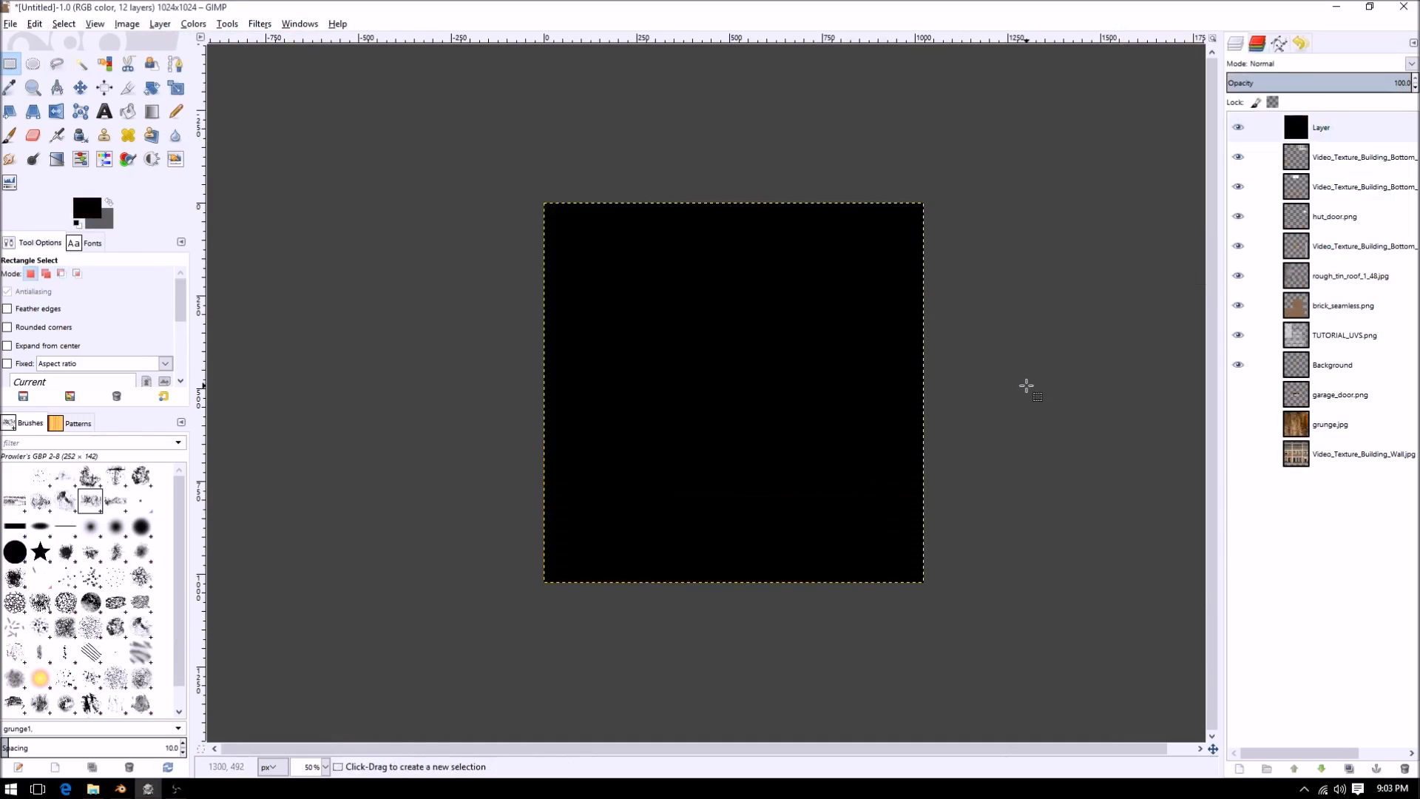
- Move the black layer down the stack, between garage_door.png and grunge.jpg, as the texture's backdrop
drag(1332, 127, 1357, 405)
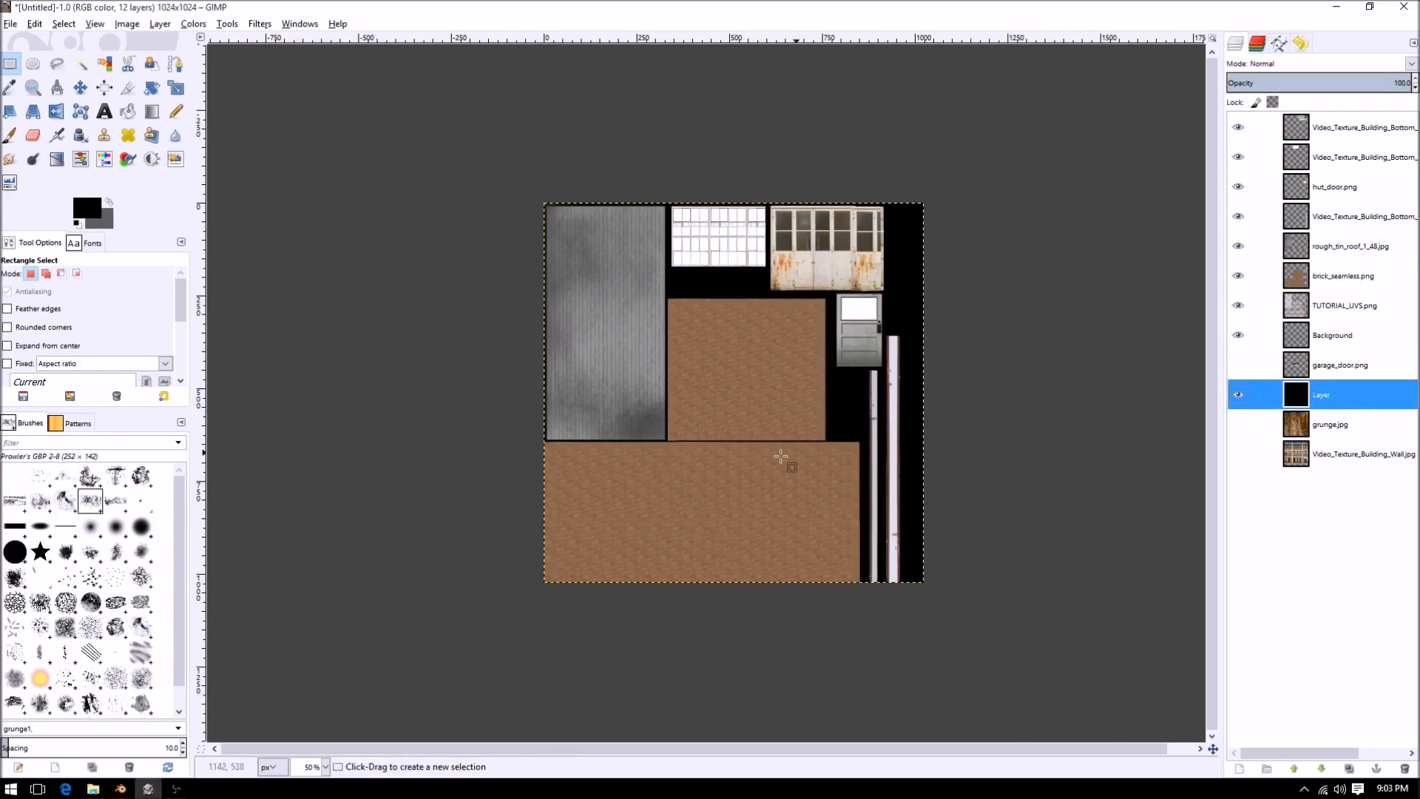
key(1)
key(minus)
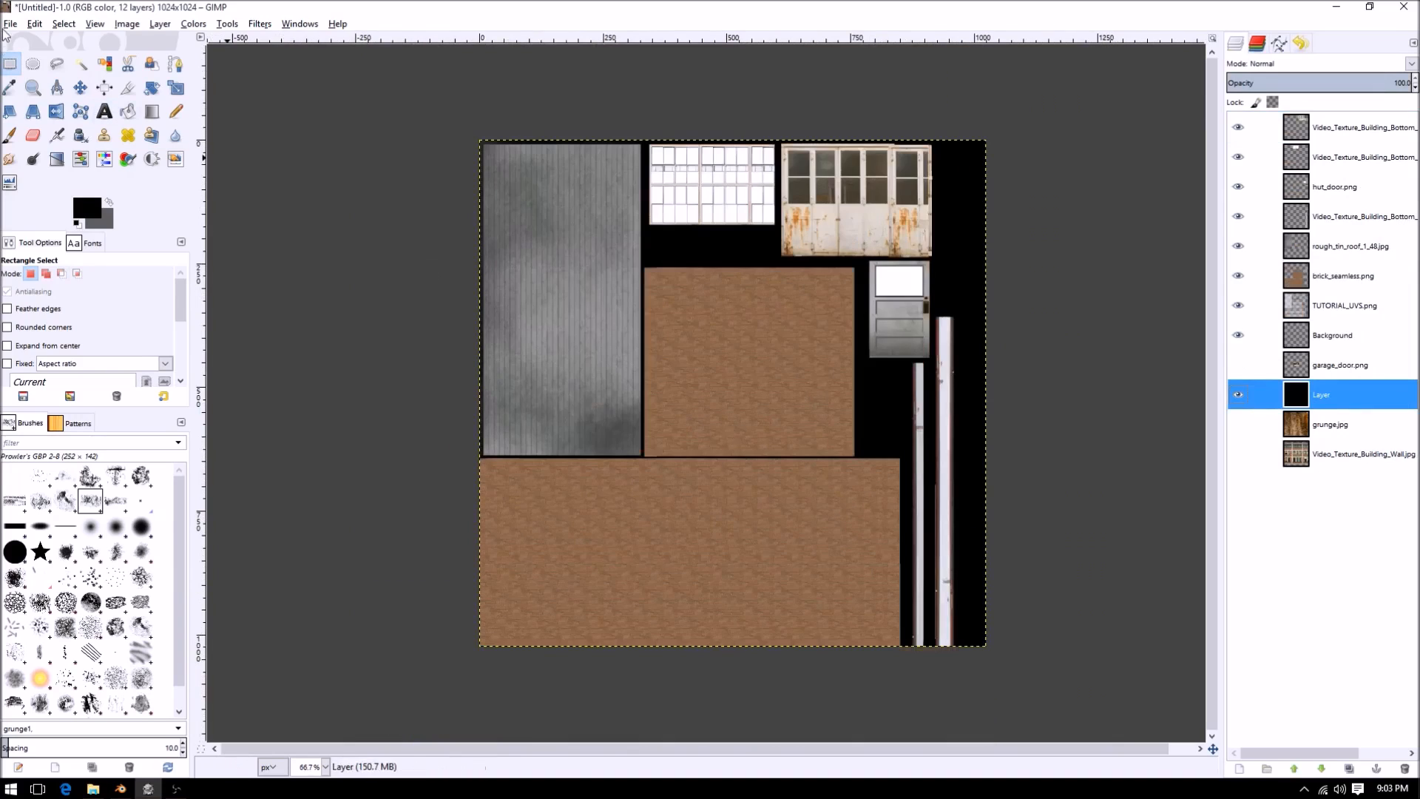
- Start exporting the image to the Desktop folder and name the file tutorial_d.png
key(ctrl+shift+e)
click(297, 238)
click(370, 104)
key(Delete)
key(Delete)
key(Delete)
key(Delete)
key(Delete)
key(Delete)
key(Delete)
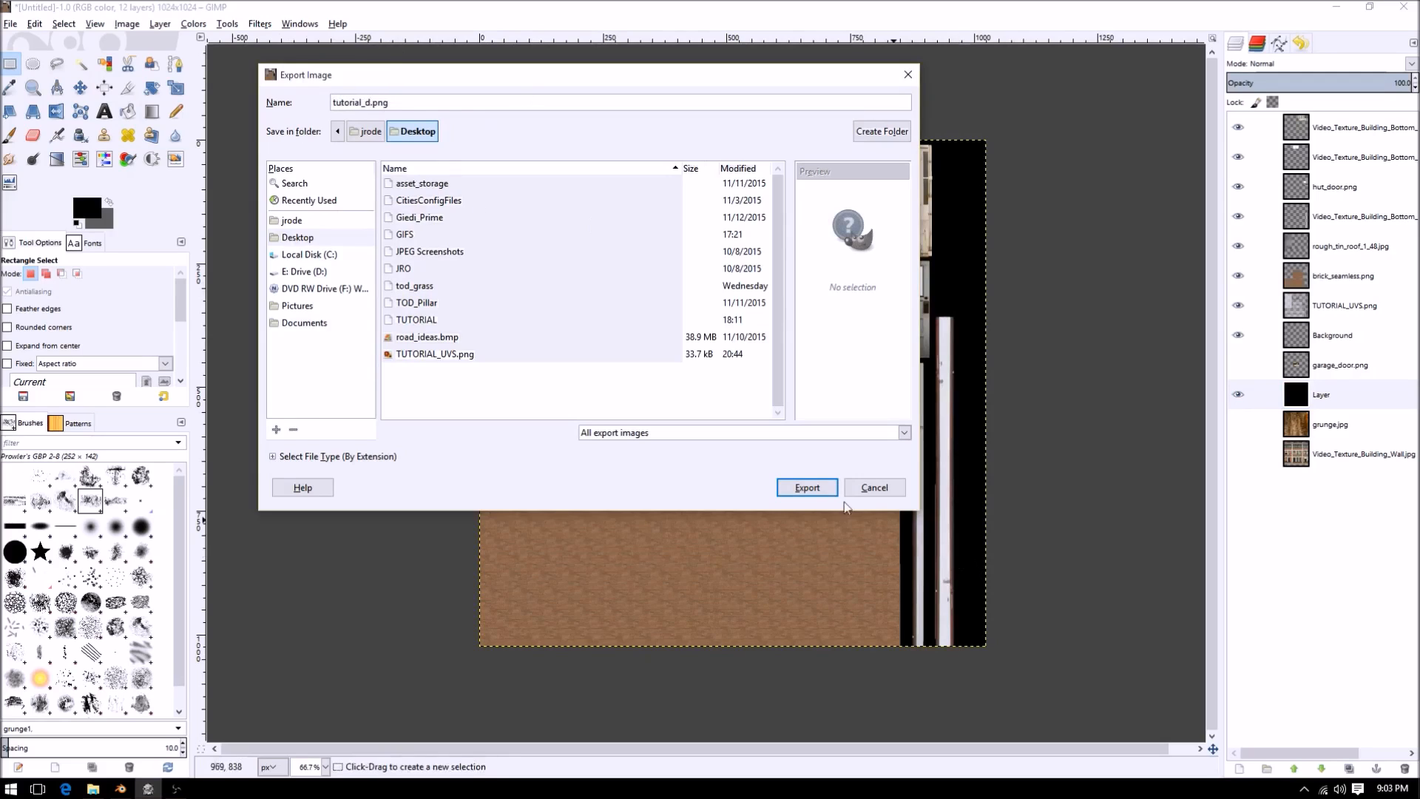
- Keep Desktop as the destination and export the PNG with the existing options and compression level 9
click(282, 221)
click(283, 238)
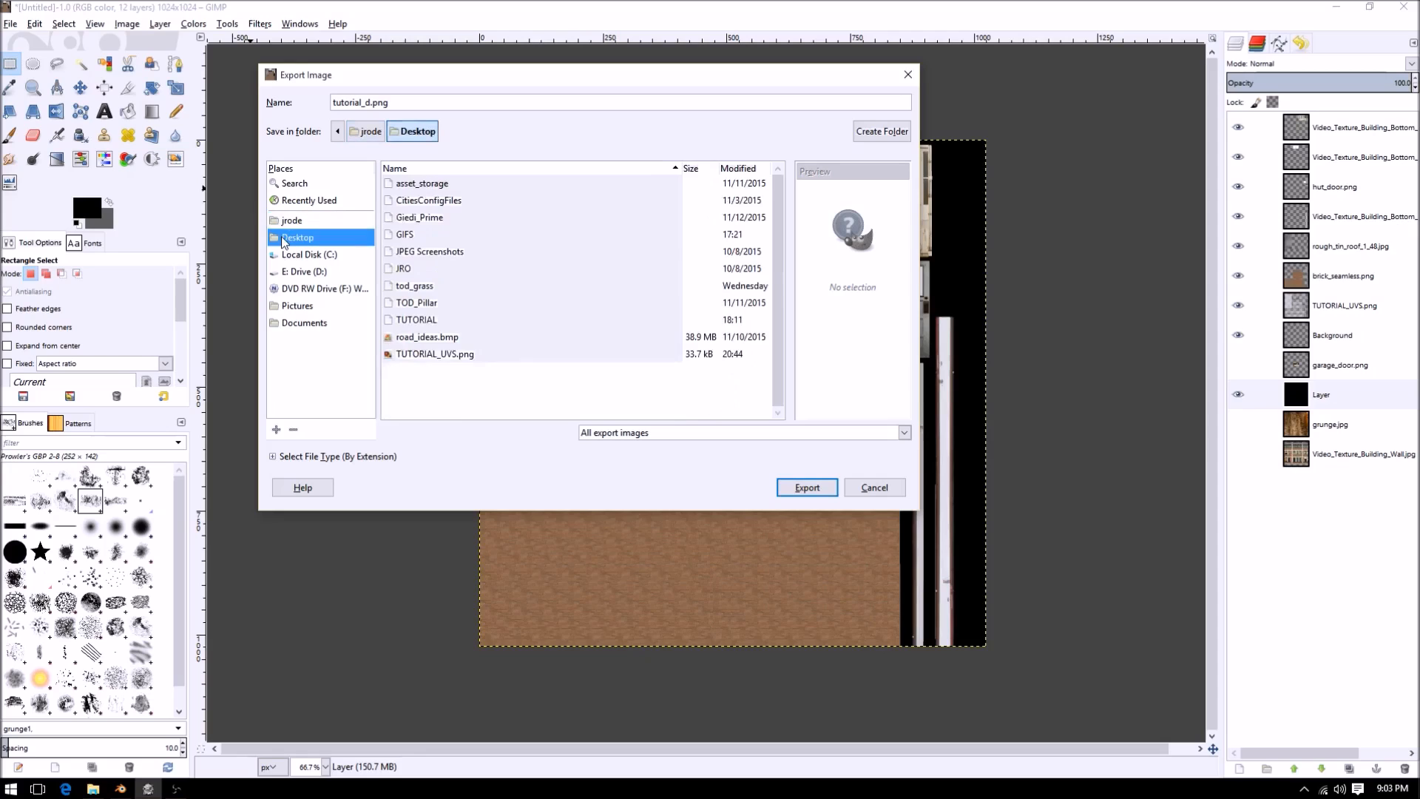
click(817, 490)
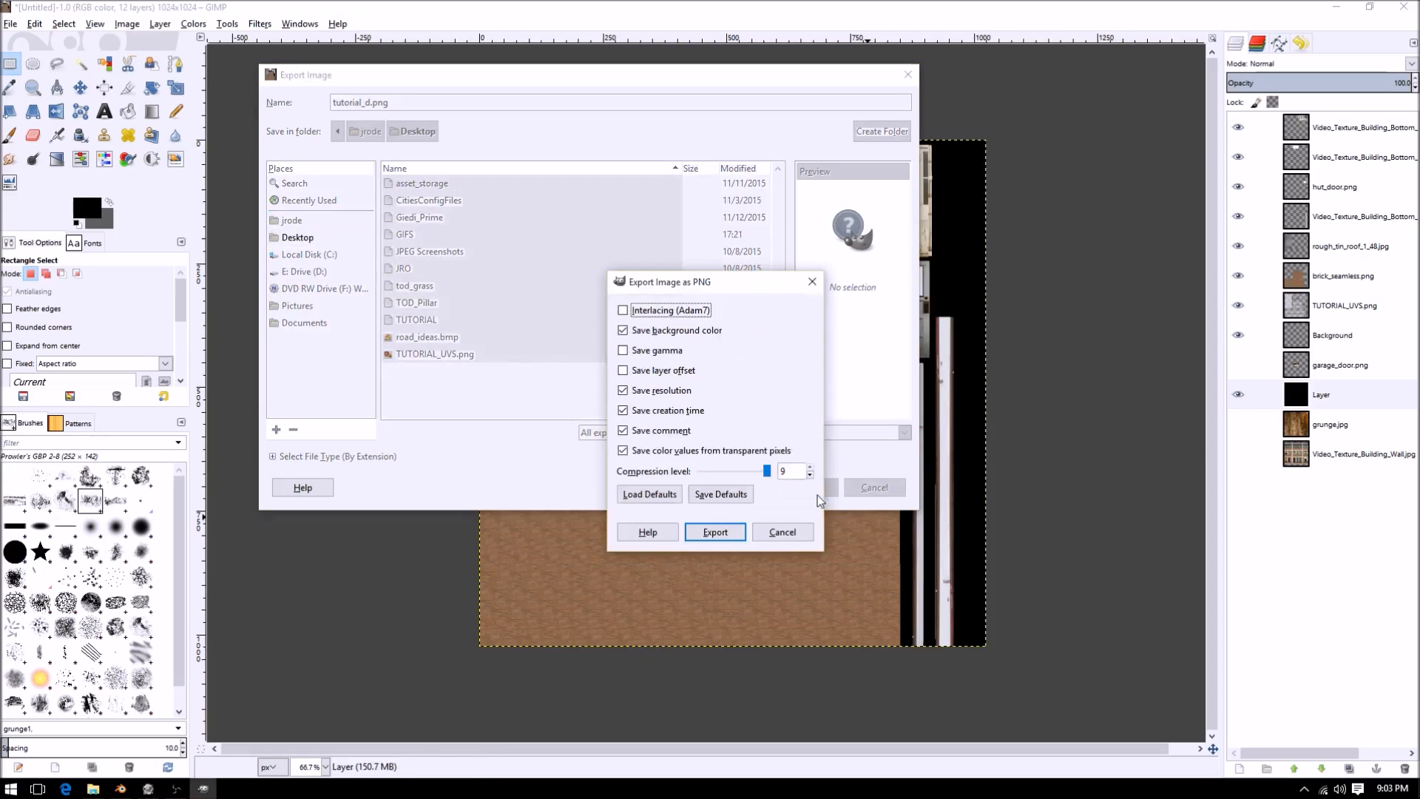
click(735, 532)
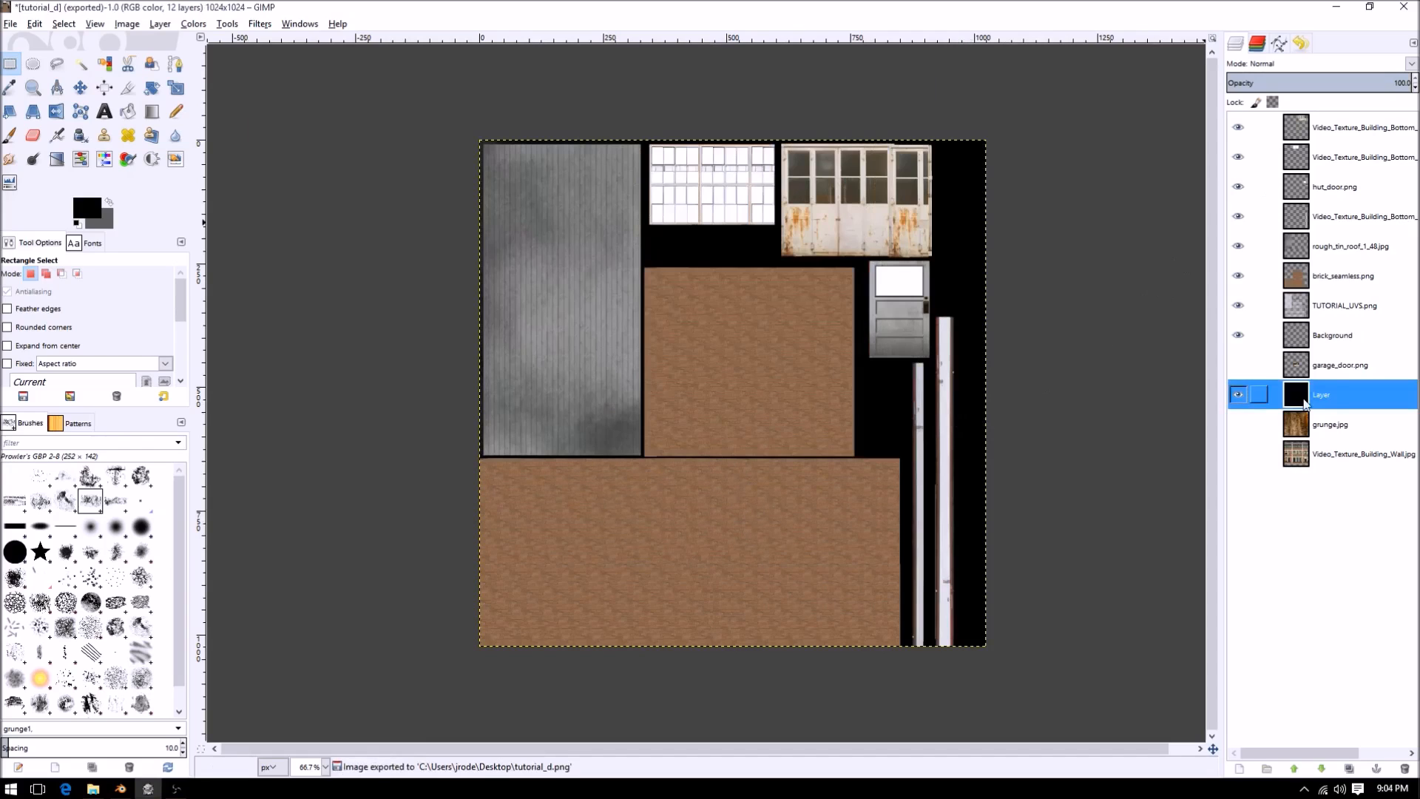
- Select the merged garage door layer at the top of the layer stack
ctrl+scroll(686, 372, up, 1)
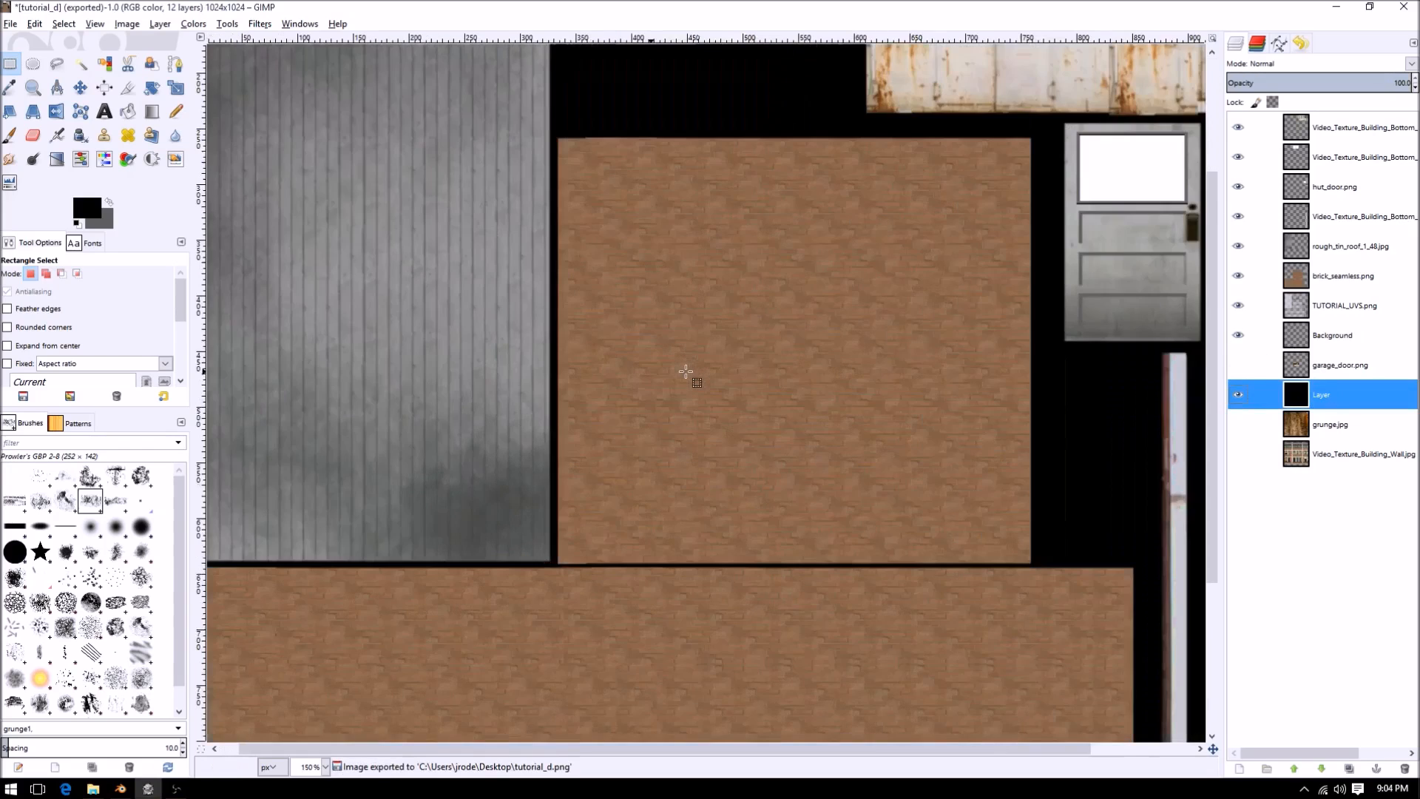
ctrl+scroll(687, 373, down, 1)
click(1335, 135)
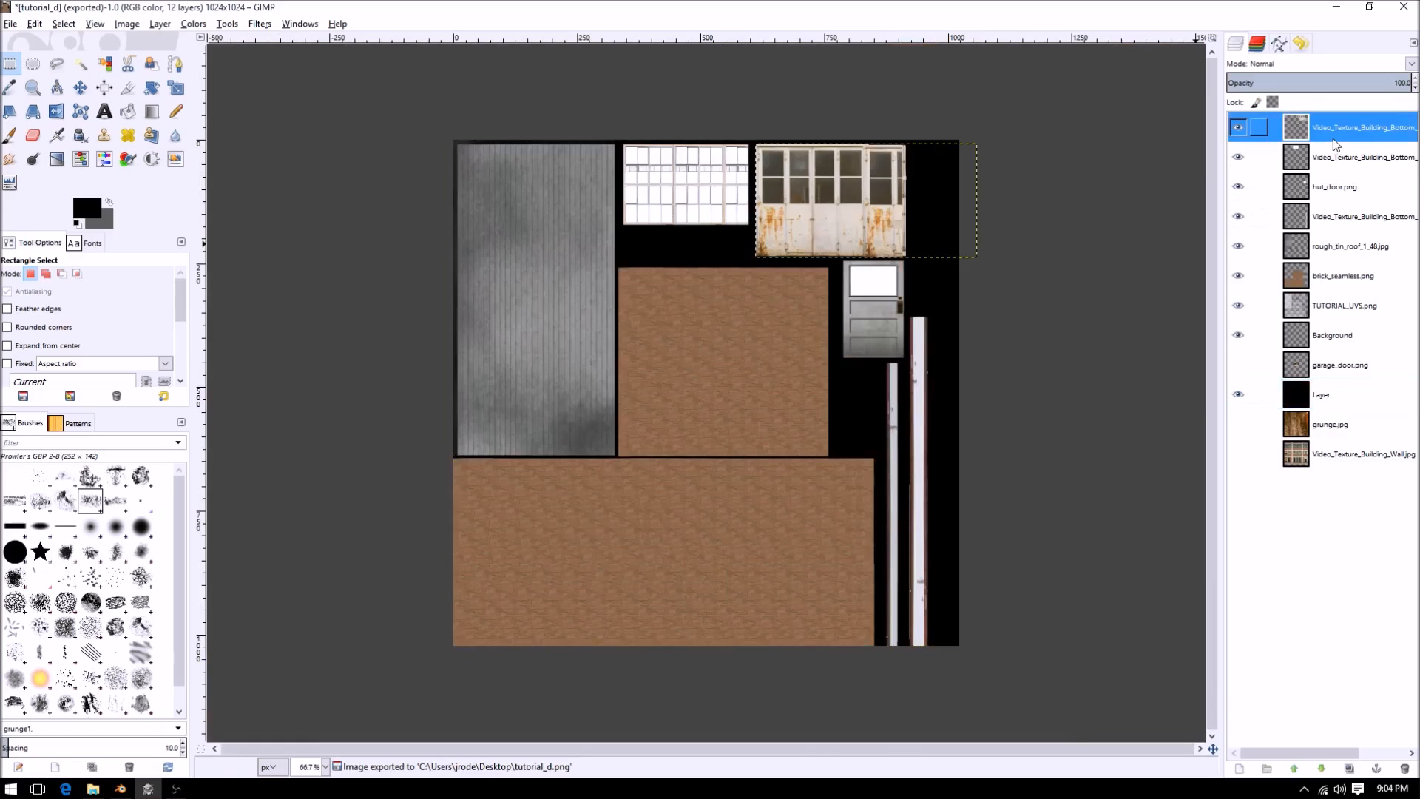